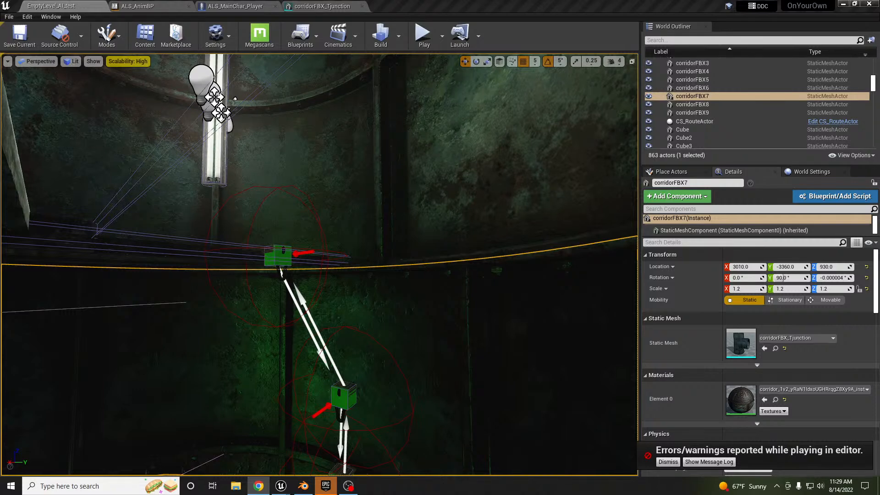
Select the upper carabiner hold on the corridor wall (BP_Zone_Holds3) and open its Blueprint for editing
right_click_drag(310, 244, 264, 215)
key("g")
key("d")
right_click_drag(311, 244, 299, 202)
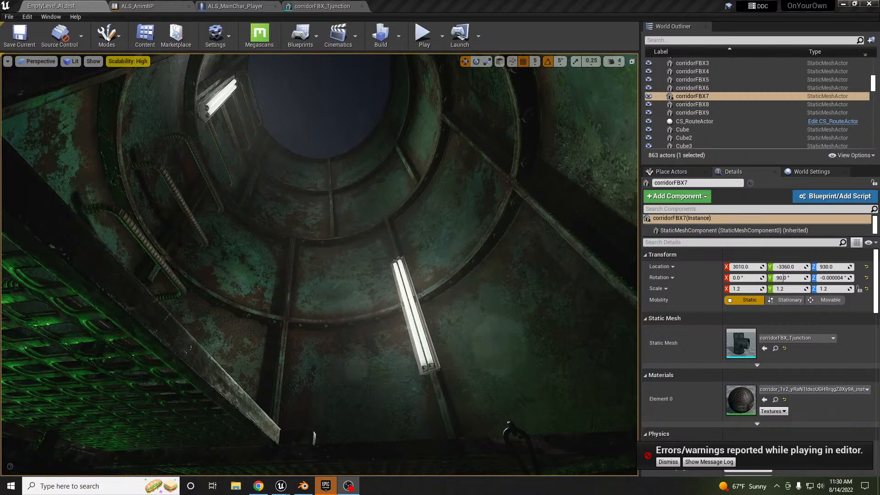
key("XF86AudioLowerVolume")
key("XF86AudioLowerVolume")
right_click_drag(414, 254, 460, 282)
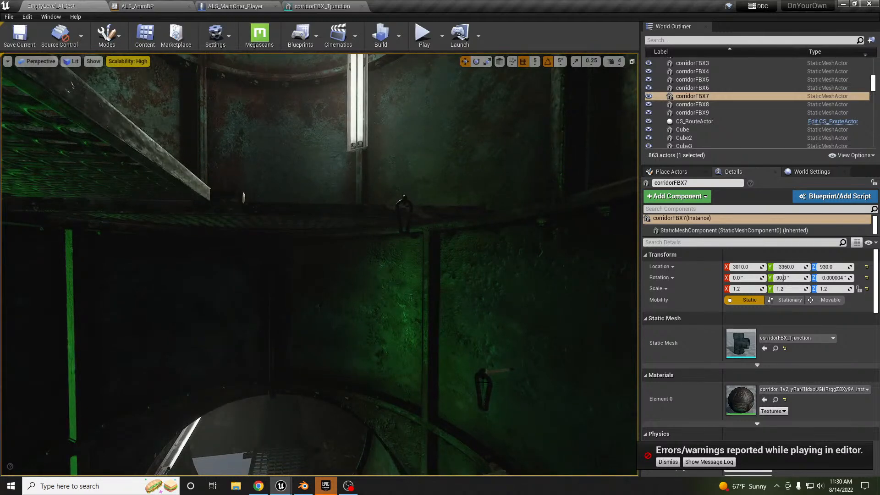
left_click(484, 386)
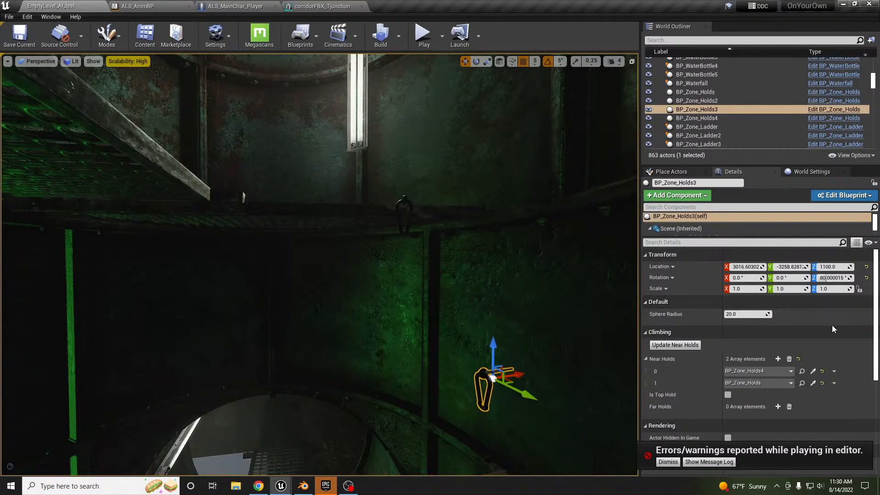
left_click(849, 197)
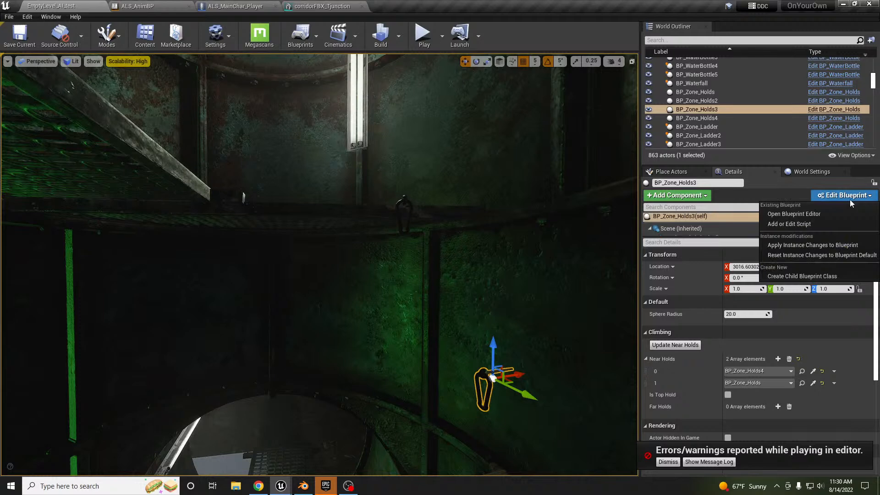
left_click(794, 214)
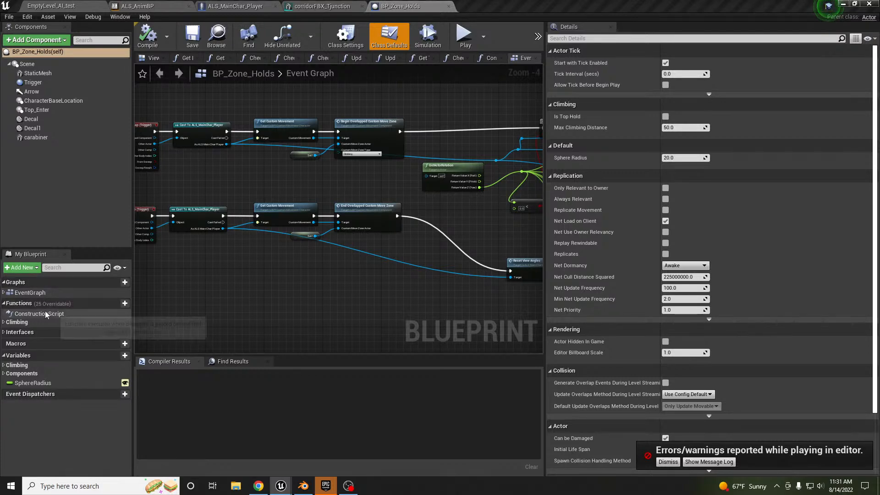
Review the construction script of BP_Zone_Holds and select the carabiner mesh in the Blueprint's 3D preview
double_click(63, 315)
right_click_drag(359, 286, 260, 282)
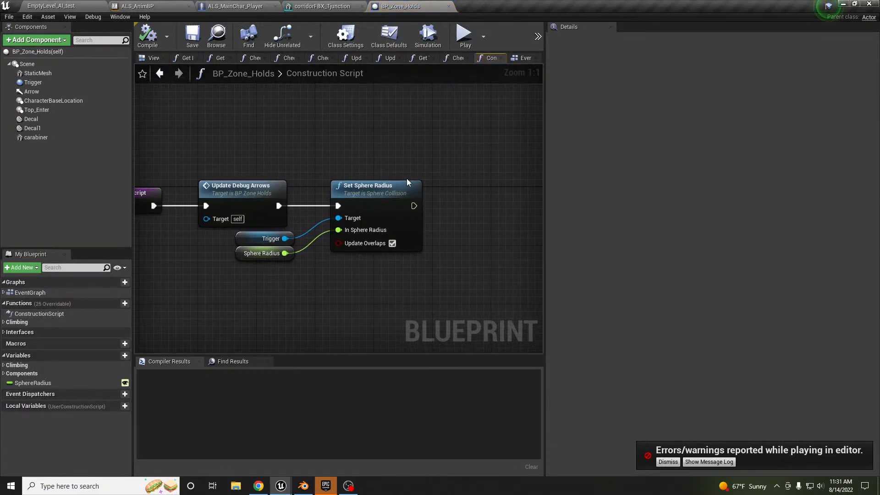
left_click(151, 58)
right_click_drag(289, 126, 351, 126, "alt")
left_click(326, 234)
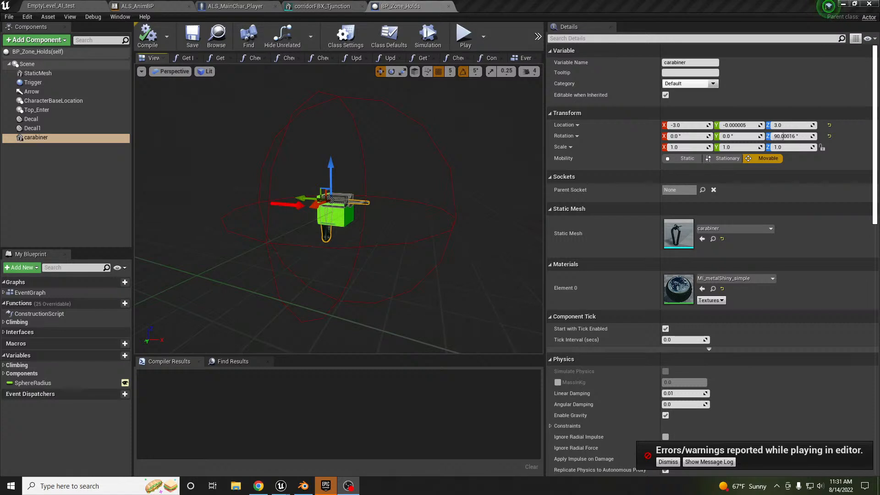
key("XF86AudioLowerVolume")
key("XF86AudioLowerVolume")
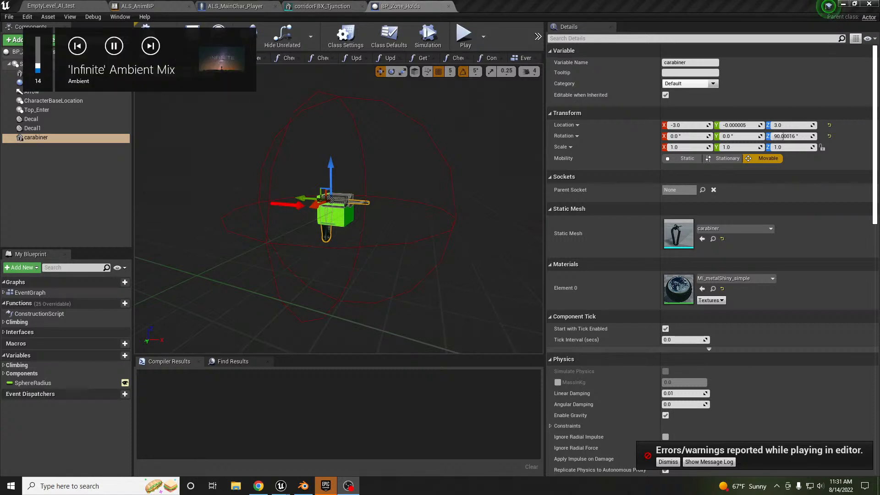
key("XF86AudioLowerVolume")
key("XF86AudioLowerVolume")
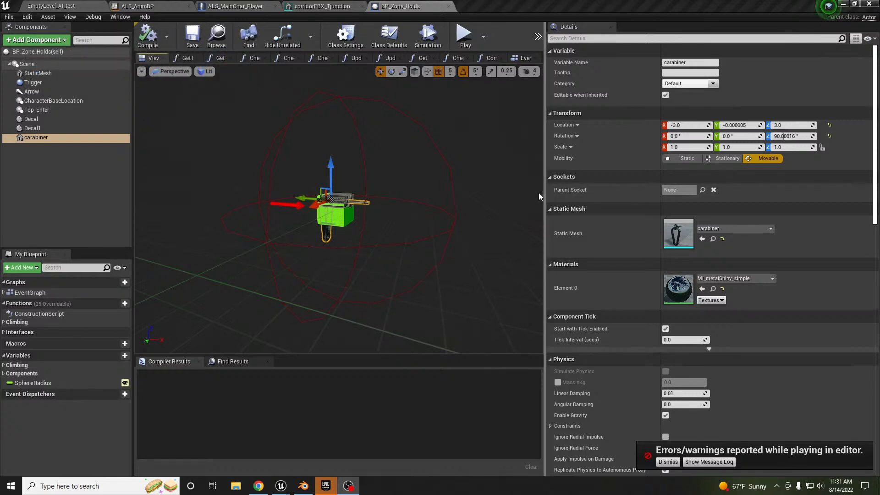
Dismiss the errors and warnings notification and select the topmost climbing hold (BP_Zone_Holds4) in the EmptyLevel_AI_test level
left_click(668, 462)
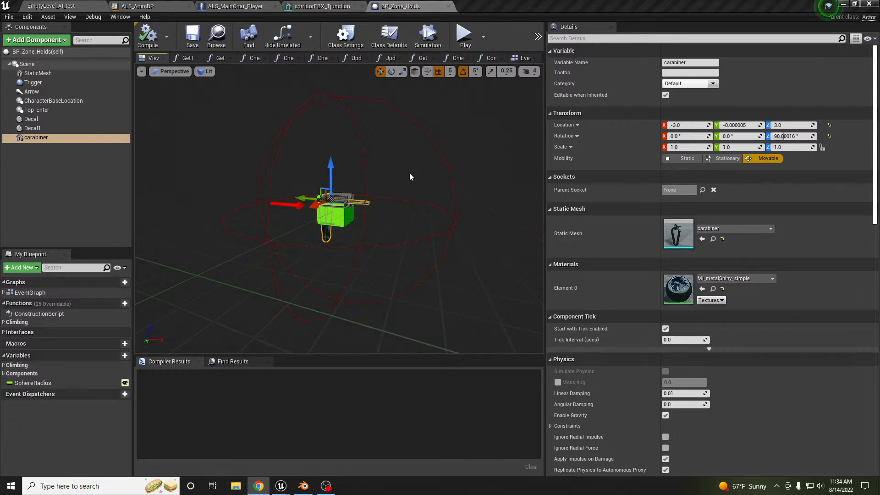
left_click(56, 7)
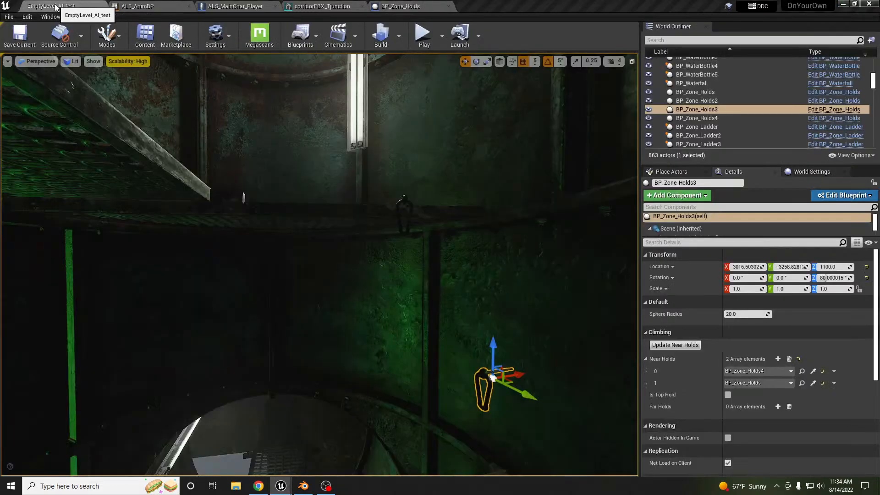
middle_click_drag(259, 168, 263, 220)
middle_click_drag(310, 193, 314, 247)
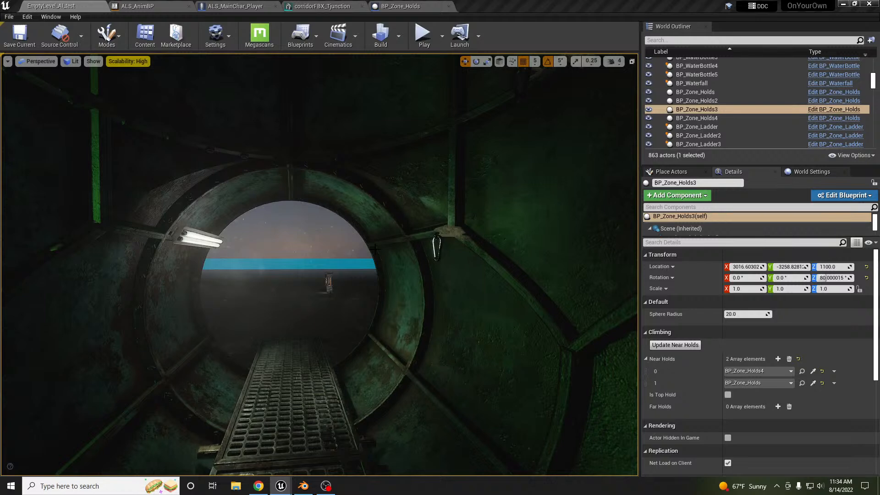
right_click_drag(391, 276, 405, 201)
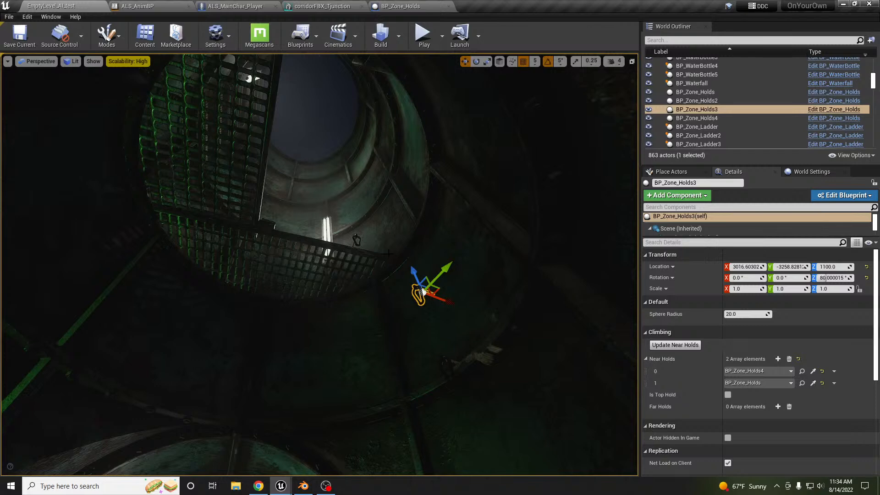
left_click(356, 241)
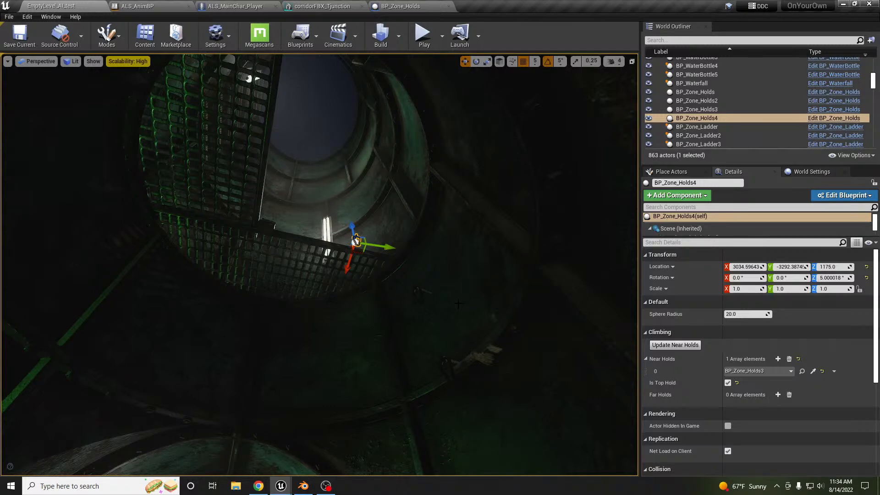
Select the barred metal door in the corridor and nudge it slightly
mouse_move(456, 311)
right_mouse_down()
mouse_move(523, 371)
mouse_move(559, 373)
mouse_move(570, 362)
mouse_move(595, 365)
mouse_move(598, 379)
mouse_move(566, 366)
mouse_move(608, 381)
mouse_move(653, 383)
mouse_move(717, 369)
mouse_move(701, 351)
mouse_move(569, 362)
mouse_move(528, 353)
mouse_move(491, 390)
mouse_move(482, 284)
mouse_move(482, 326)
mouse_move(459, 315)
mouse_move(466, 321)
right_mouse_up()
key("s")
key("w")
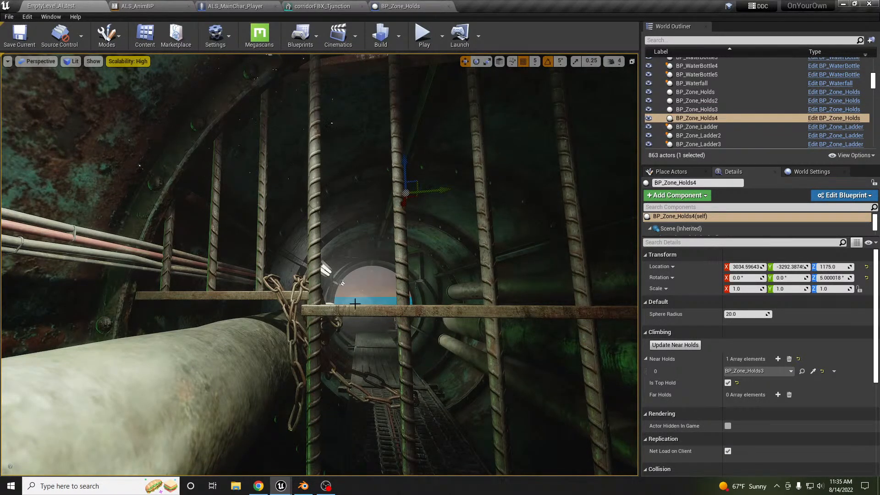
left_click(341, 304)
key("f")
mouse_move(343, 322)
left_mouse_down()
mouse_move(319, 311)
mouse_move(335, 320)
left_mouse_up()
right_click_drag(336, 321, 210, 339)
right_click_drag(277, 309, 257, 299)
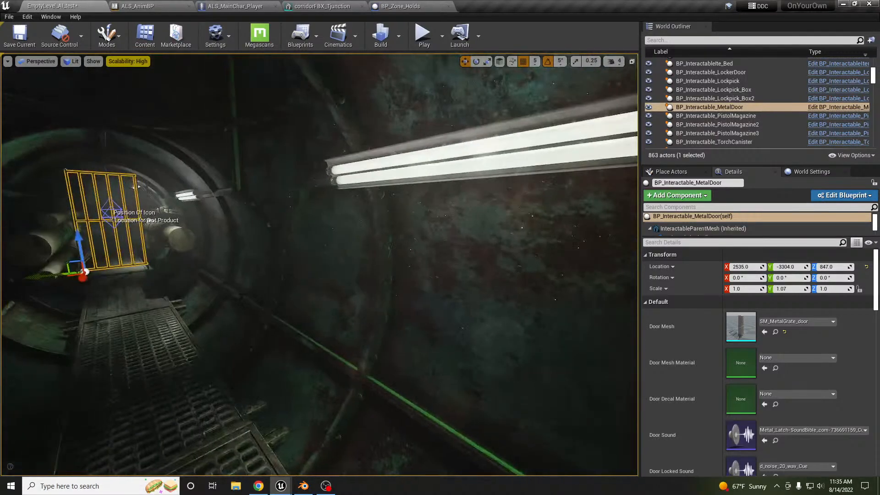
Duplicate the corridor segment corridorFBX5 and place the copy beyond the T-junction at X 3370
left_click(153, 218)
right_click_drag(154, 217, 243, 217)
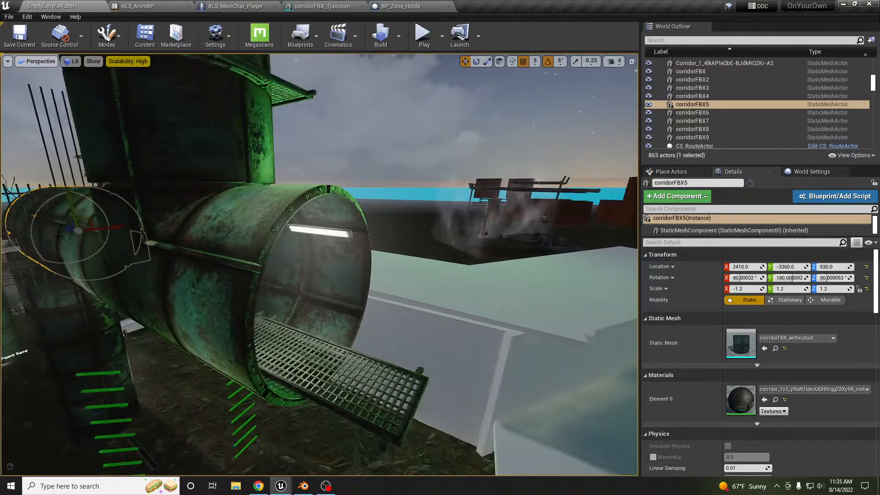
left_click_drag(68, 231, 368, 320, "alt")
right_click_drag(368, 319, 407, 322)
right_click_drag(320, 265, 378, 338)
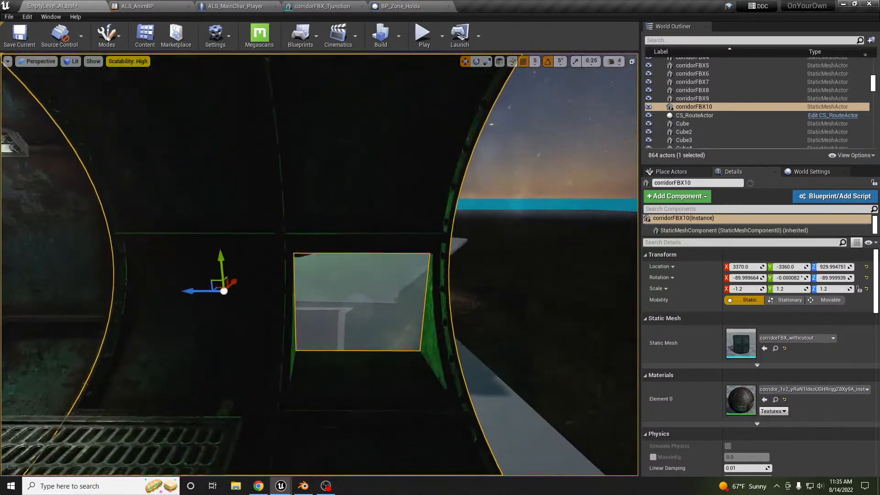
right_click_drag(320, 265, 319, 264)
Duplicate the two air duct vent meshes and fit the copies into the square wall opening of the new corridor segment
left_click(339, 336)
right_click_drag(340, 334, 341, 334)
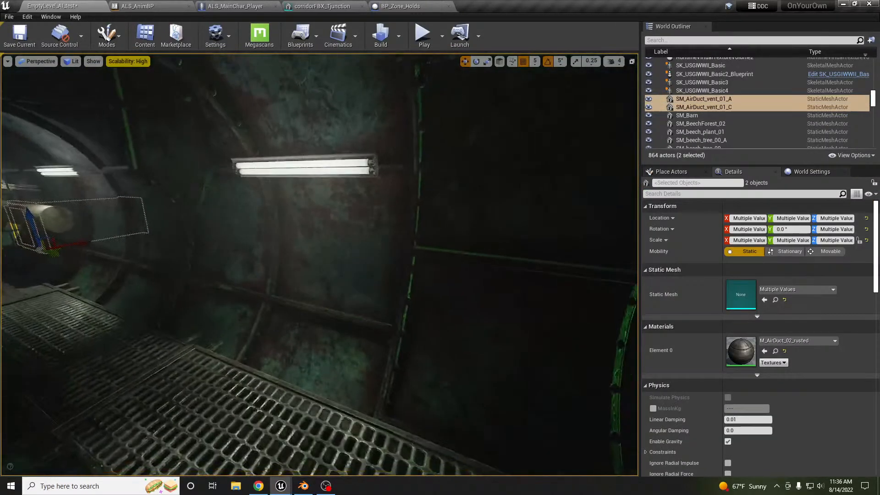
key("ctrl+w")
left_click_drag(177, 297, 199, 299)
left_click_drag(35, 252, 443, 357)
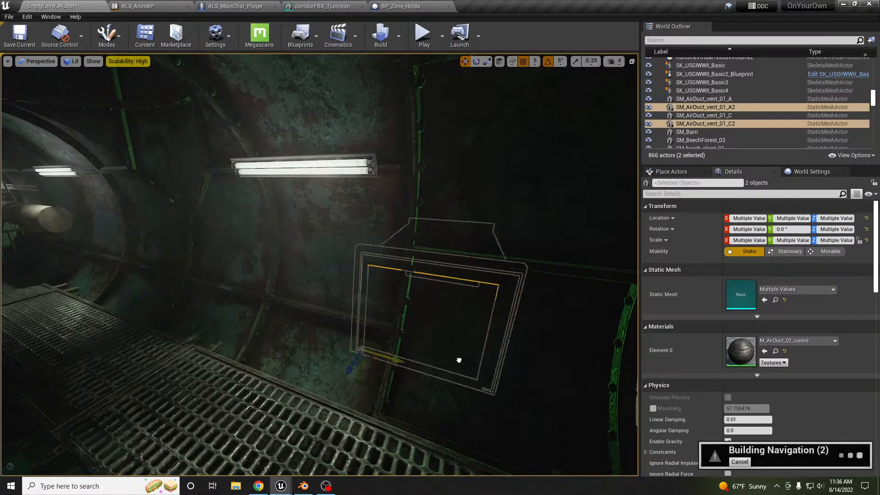
right_click_drag(443, 357, 442, 357)
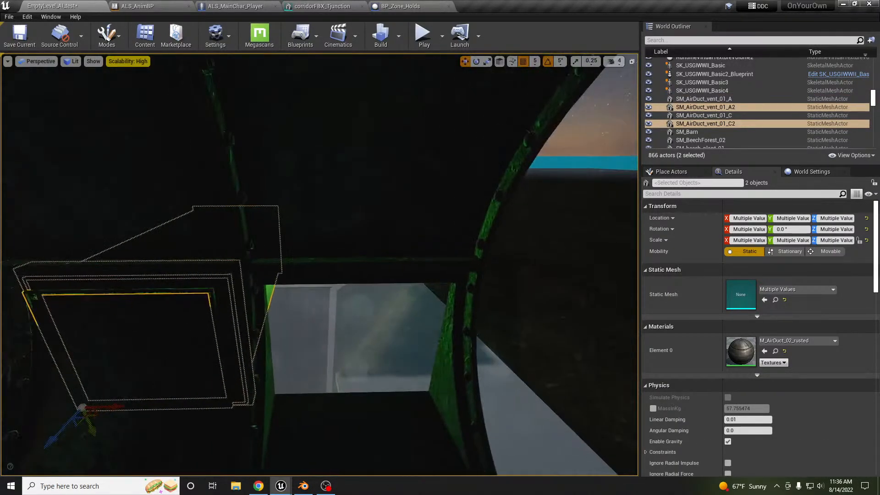
left_click_drag(116, 407, 324, 403)
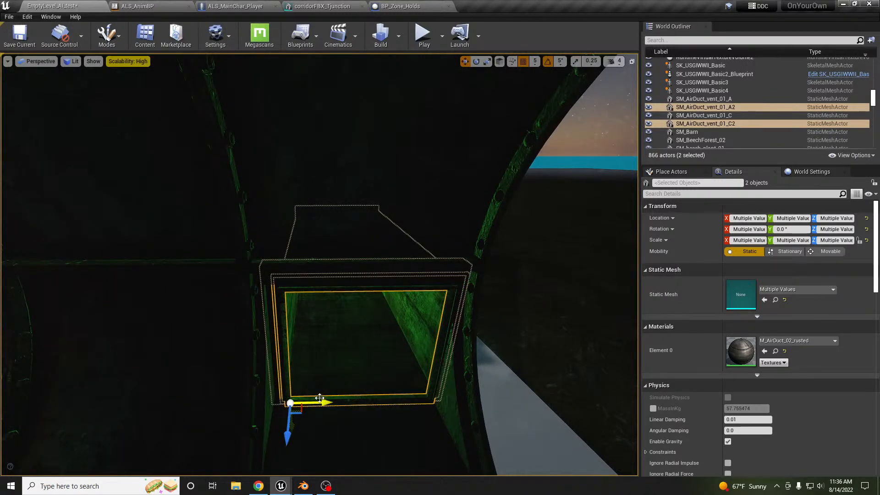
key("Escape")
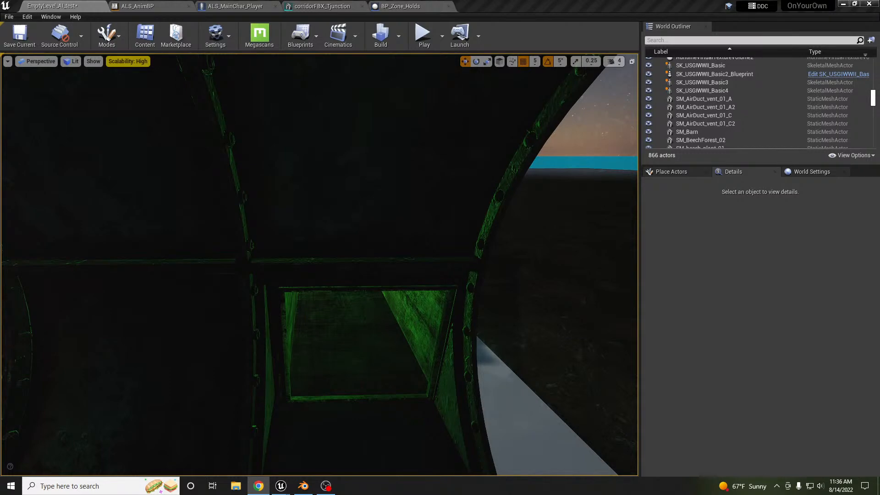
Select the lowest carabiner hold beside the round tunnel opening (BP_Zone_Holds2)
mouse_move(271, 273)
right_mouse_down()
mouse_move(202, 279)
mouse_move(163, 270)
mouse_move(288, 273)
right_mouse_up()
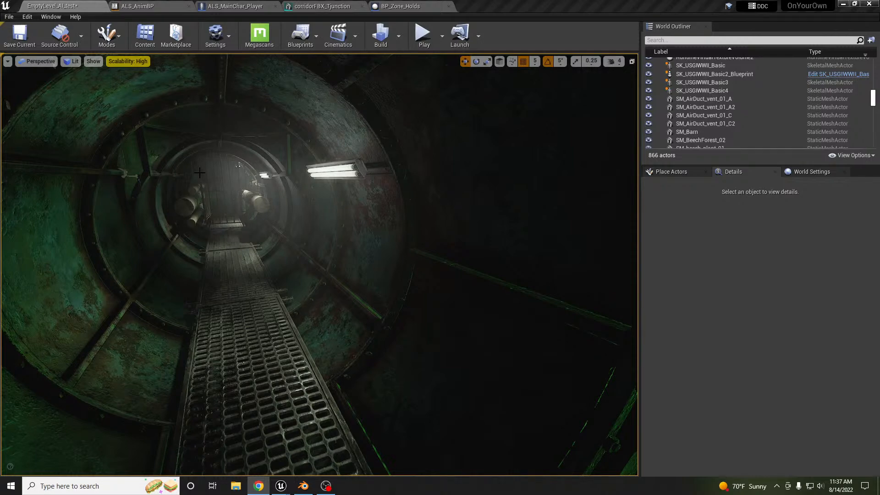
right_click_drag(200, 172, 227, 147)
right_click_drag(486, 227, 273, 184)
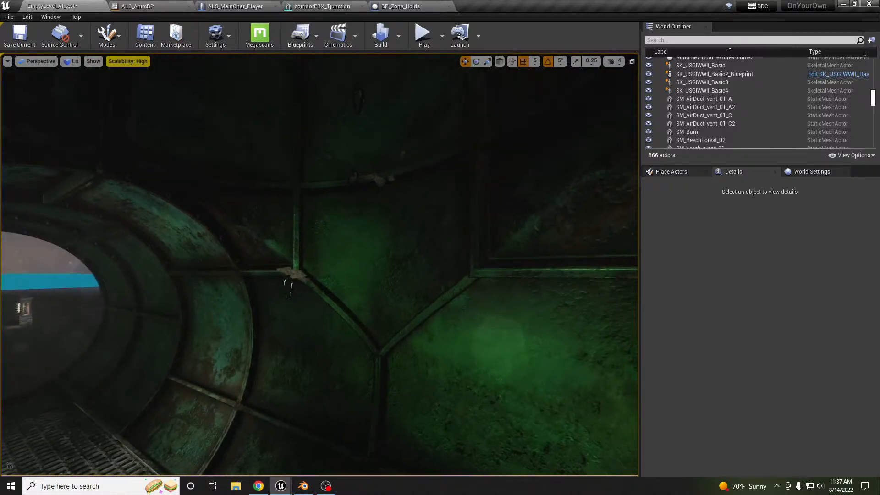
left_click(290, 284)
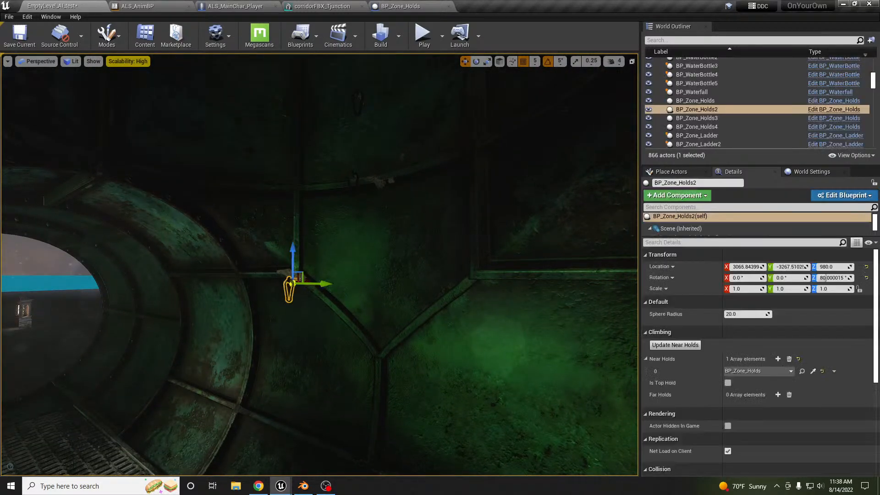
Examine the carabiner mesh, cube and arrow up close in the 3D preview of the BP_Zone_Holds Blueprint
left_click(411, 6)
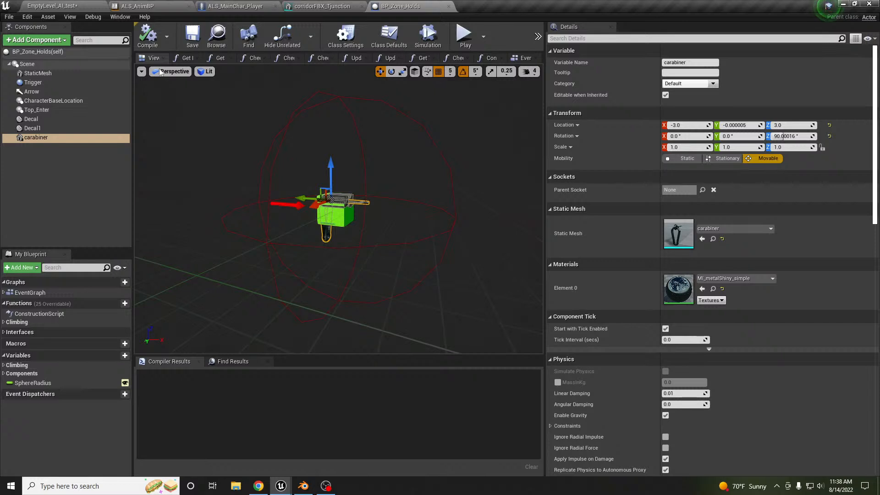
key("w")
right_click_drag(314, 229, 261, 225)
key("a")
key("d")
key("w")
key("s")
middle_click_drag(313, 225, 275, 220)
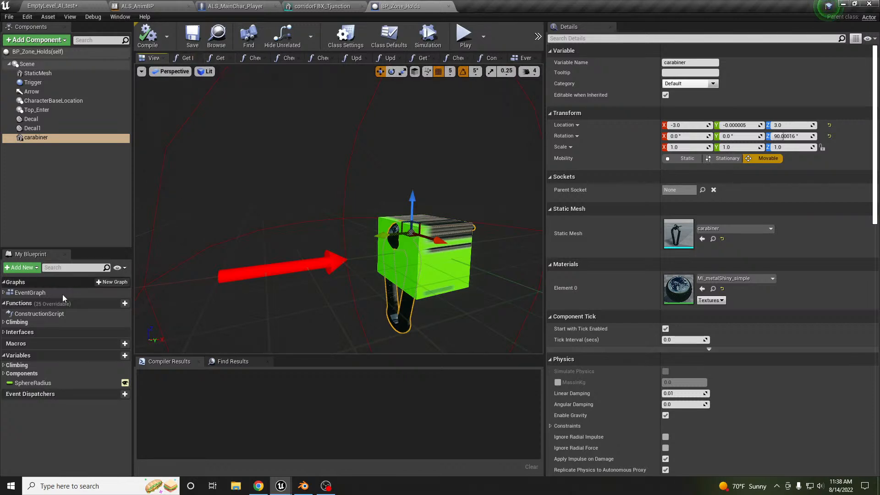
Widen the graph area and add a carabiner component reference near Set Sphere Radius in the construction script
double_click(51, 314)
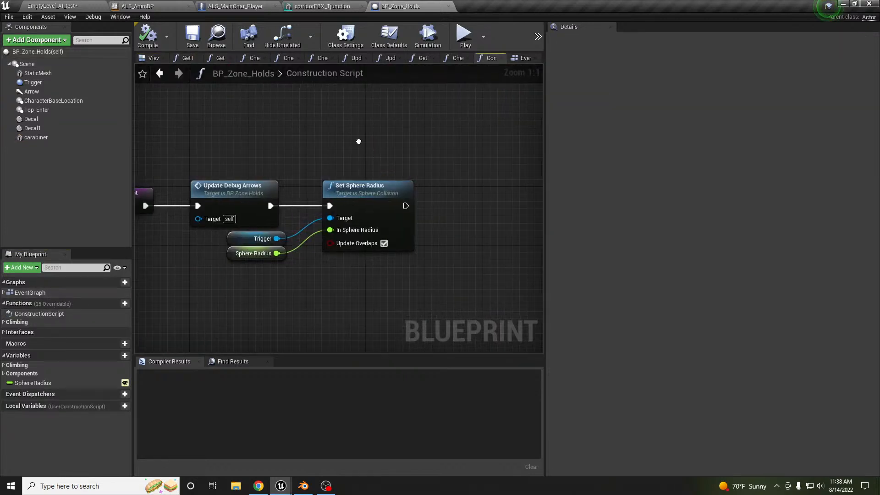
left_click_drag(546, 169, 645, 169)
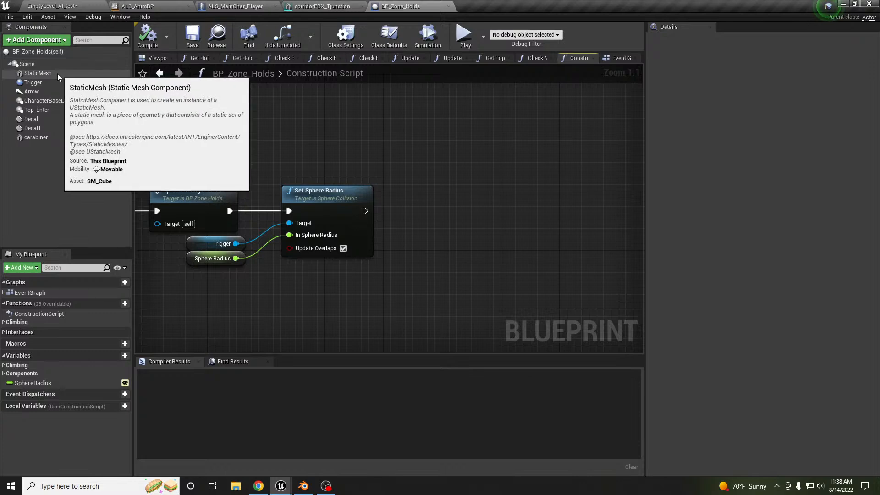
left_click(153, 58)
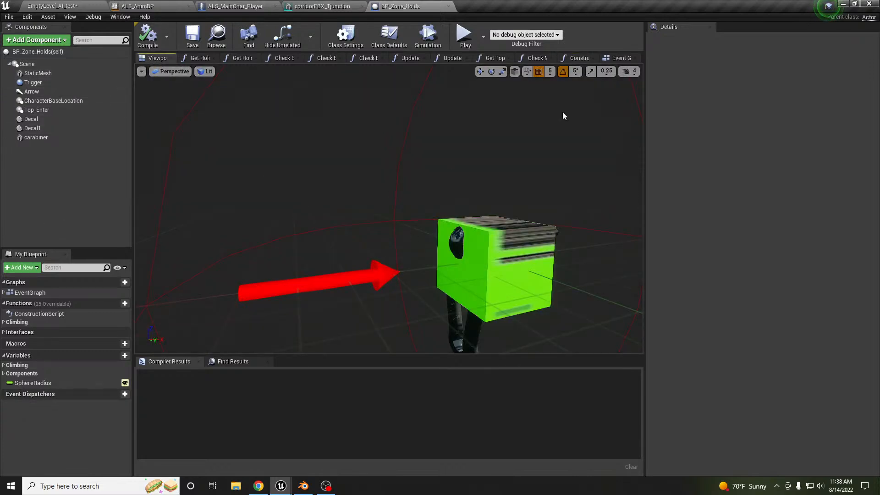
left_click(617, 59)
left_click(43, 313)
double_click(43, 313)
left_click_drag(35, 137, 395, 160)
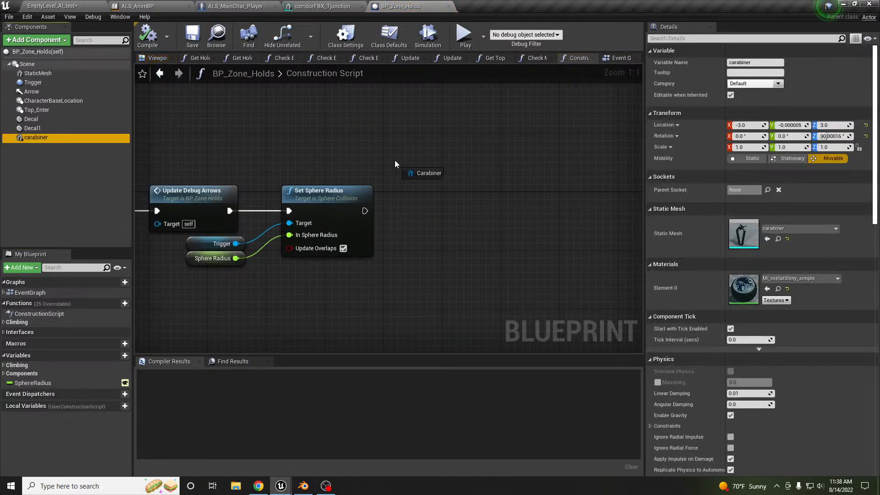
left_click(435, 173)
Rename the carabiner component to GrabPointMesh
left_click(39, 138)
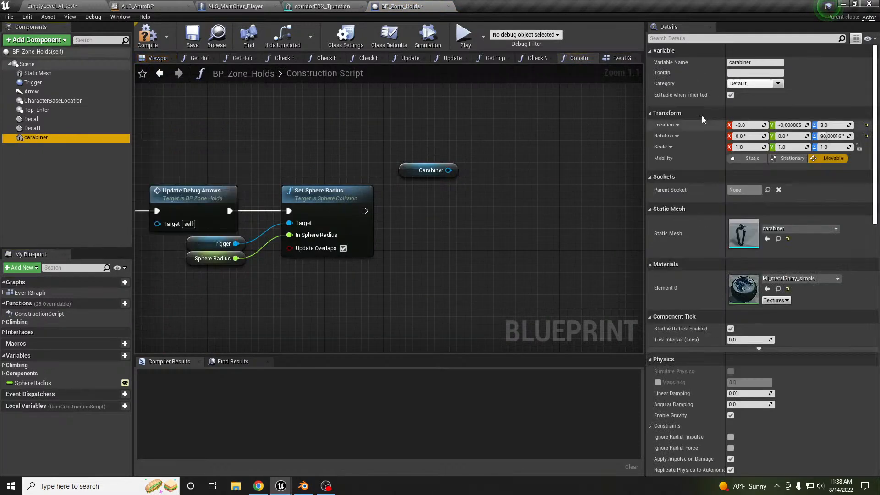
left_click(753, 63)
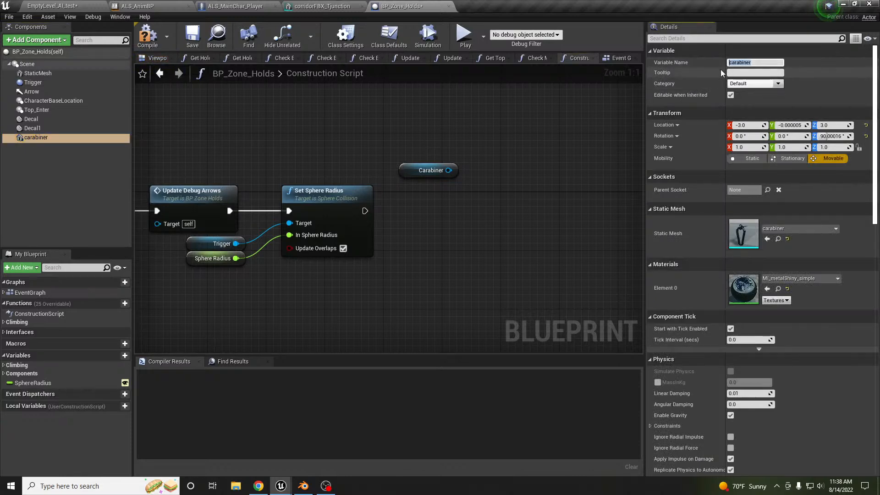
type("GrabPointMesh")
key("Return")
Add a Set Static Mesh node driven by the Grab Point Mesh reference in the construction script
left_click_drag(453, 170, 487, 194)
type("set mesh")
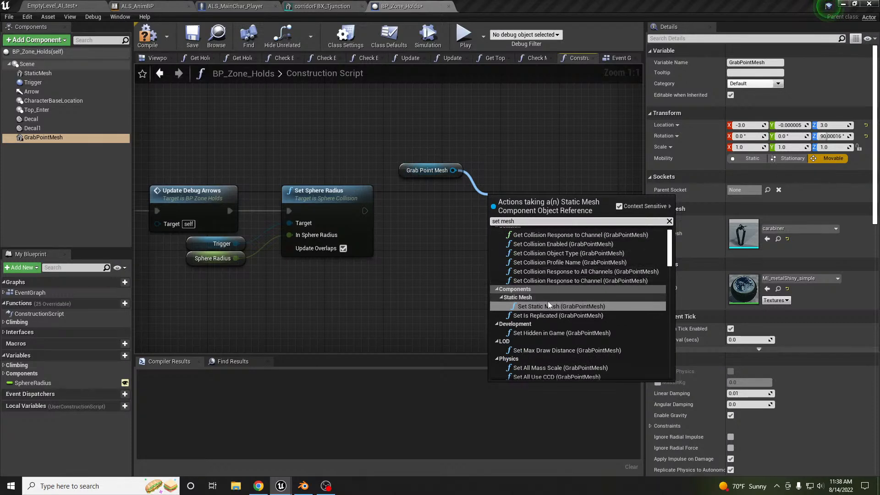
left_click(546, 305)
left_click(403, 181)
key("Delete")
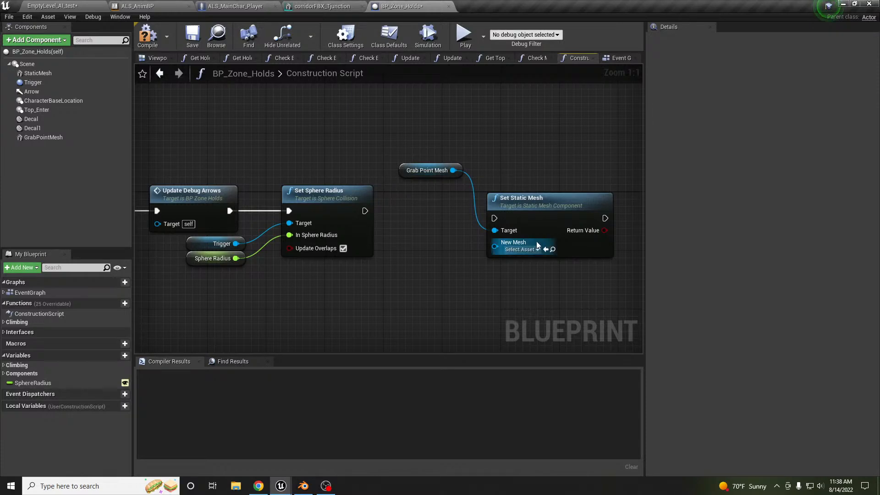
Promote the New Mesh input of Set Static Mesh to a variable and name it Mesh
left_click_drag(495, 247, 451, 271)
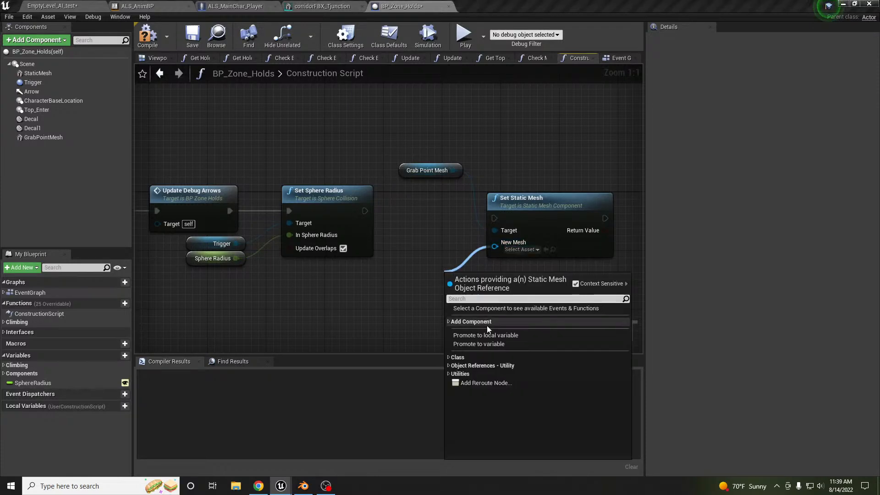
left_click(490, 343)
left_click_drag(424, 201, 424, 252)
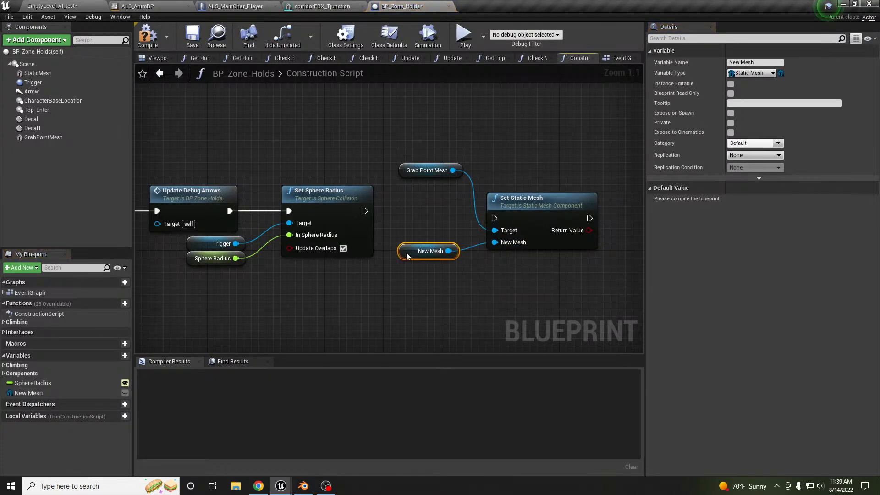
left_click(755, 62)
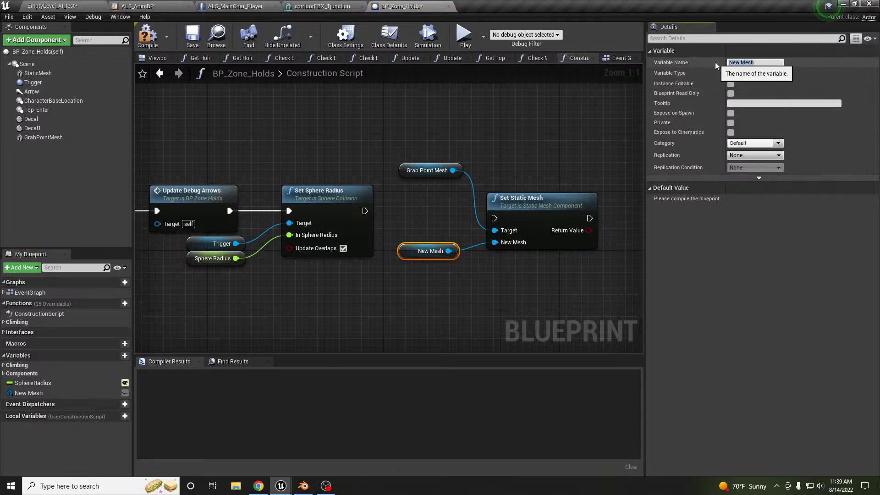
type("Mesh")
key("Return")
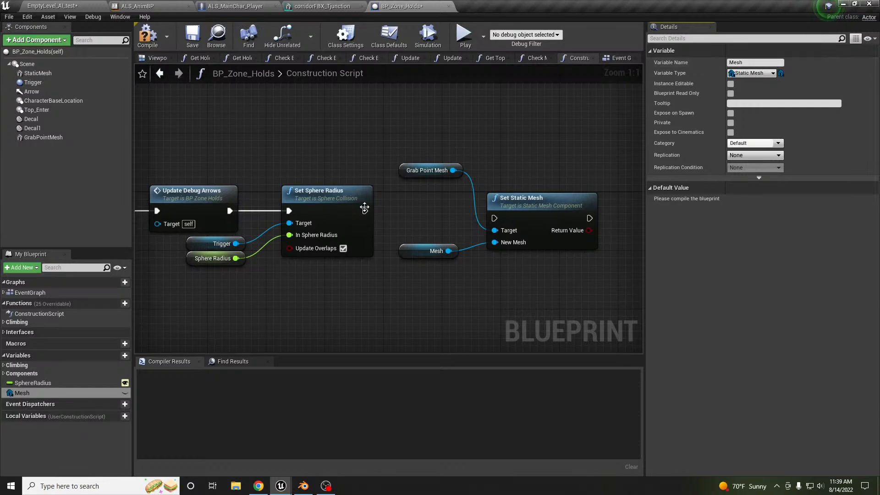
Connect the Set Sphere Radius execution output to Set Static Mesh and align the two nodes
left_click_drag(365, 211, 448, 222)
left_click_drag(498, 216, 497, 217)
left_click_drag(506, 202, 500, 193)
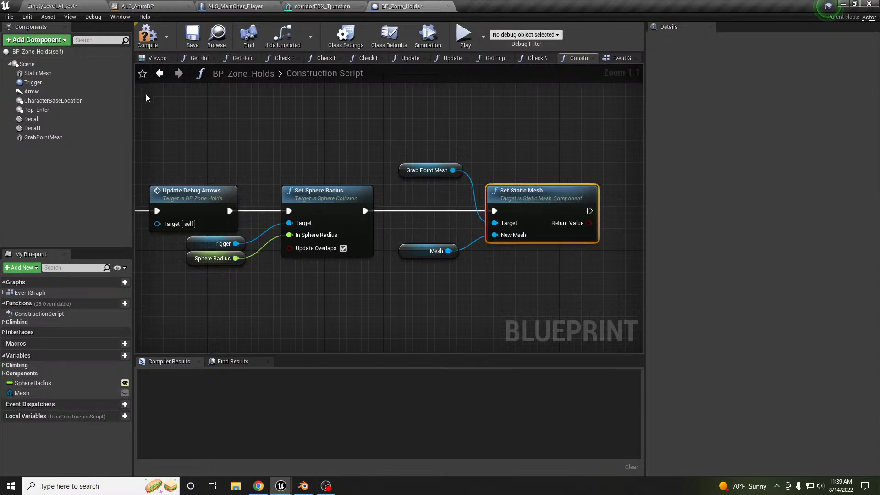
Compile the Blueprint, set the Mesh variable's default to the carabiner mesh and make the variable instance editable
left_click(67, 138)
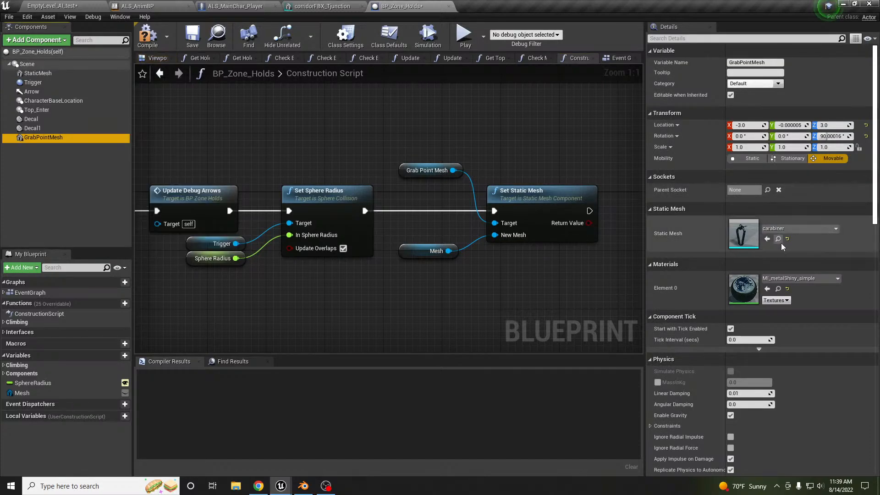
left_click(431, 250)
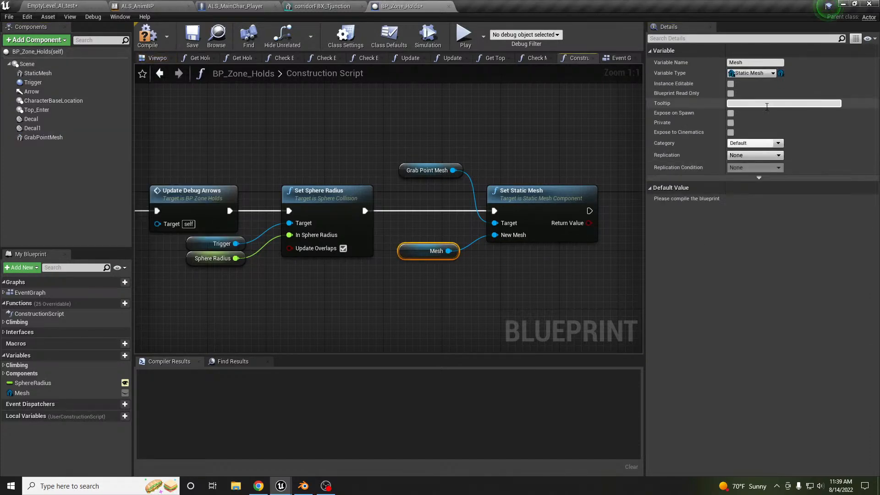
left_click(147, 35)
left_click(768, 218)
left_click(147, 41)
left_click(125, 393)
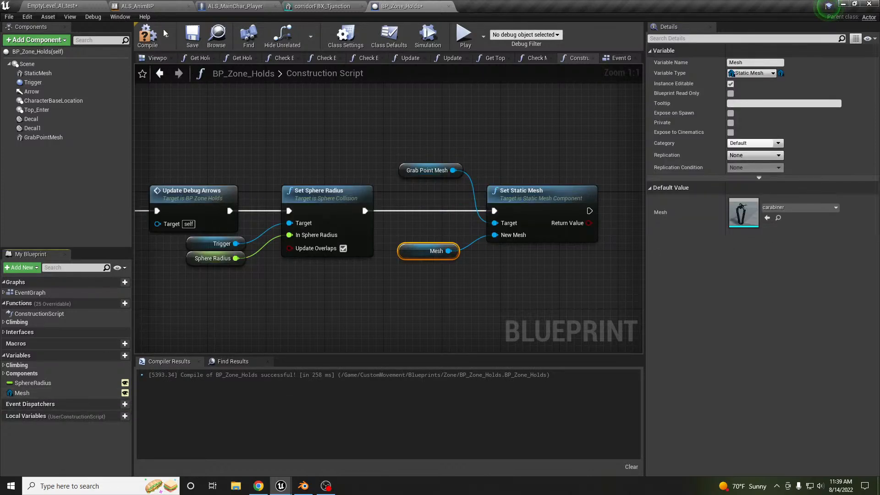
Switch to the EmptyLevel_AI_test level and inspect the rebar ladder inside the vertical shaft near the carabiner holds
left_click(64, 7)
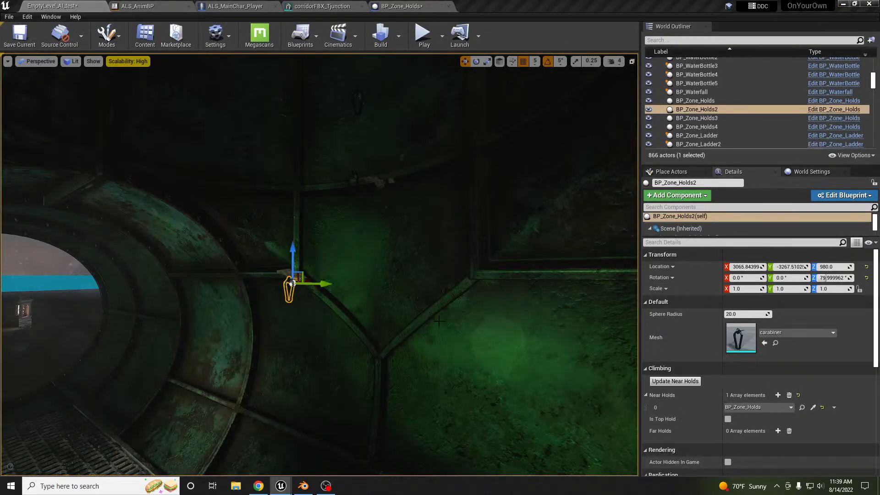
right_click_drag(421, 160, 424, 56)
key("d")
right_click_drag(275, 325, 225, 215)
key("w")
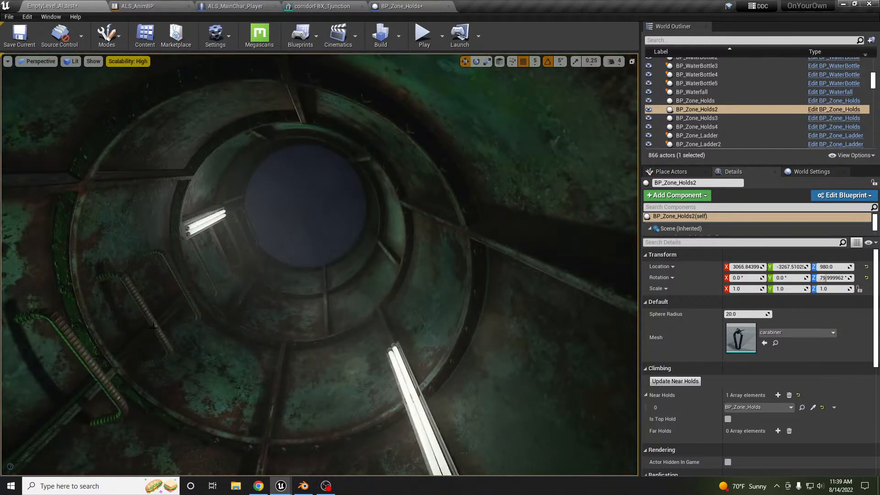
left_click(154, 328)
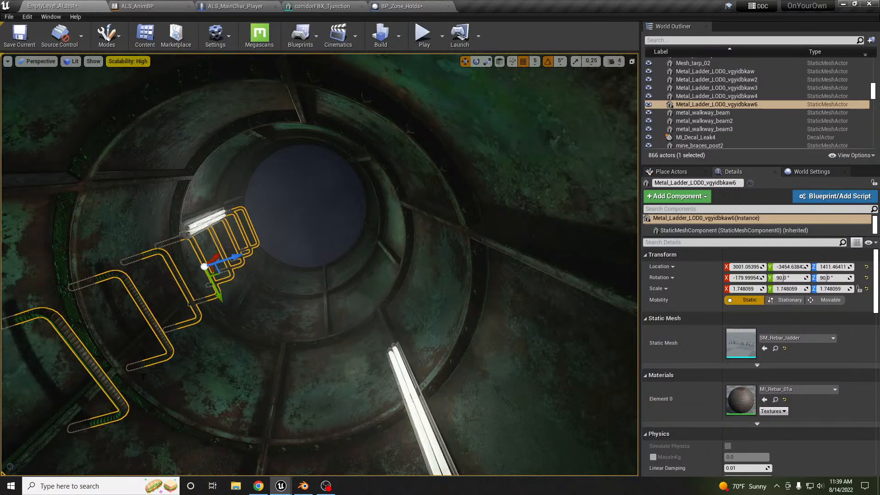
right_click_drag(306, 377, 289, 431)
key("s")
Switch to Blender, undo the last change to the corridor T-junction and save over corridor1.blend
left_click(303, 486)
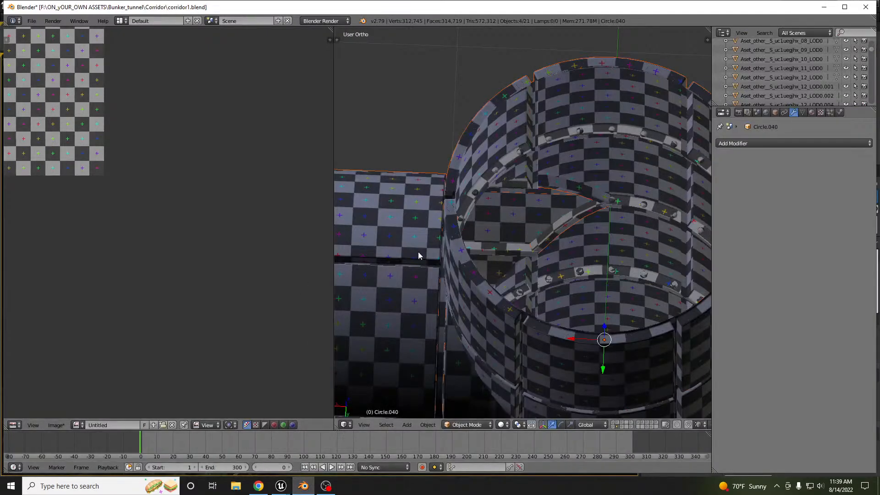
scroll(399, 269, "down", 4)
middle_click_drag(428, 249, 466, 271)
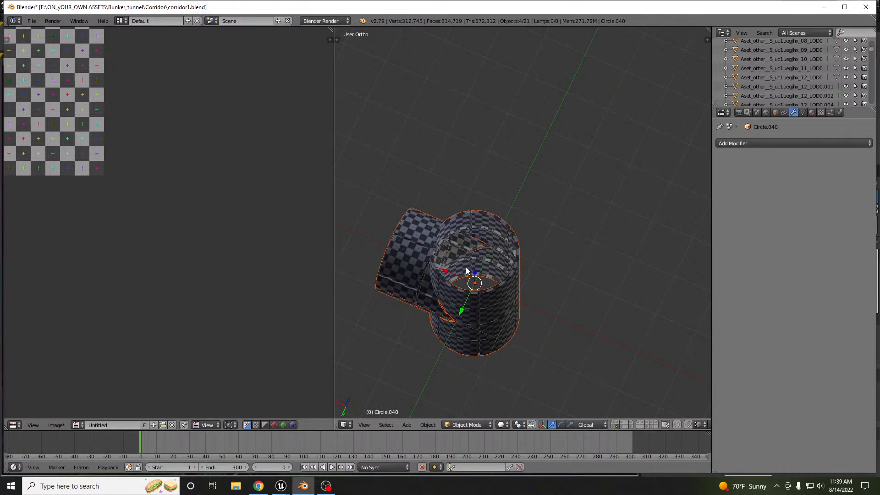
key("ctrl+z")
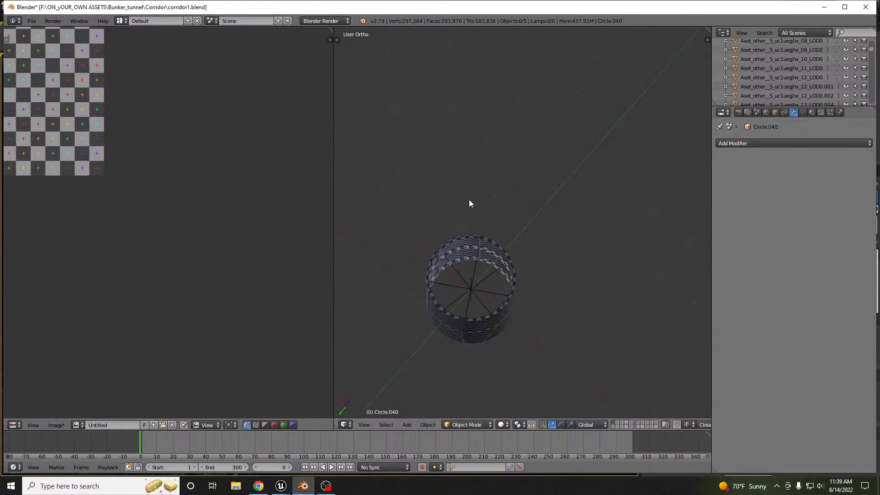
key("ctrl+s")
left_click(469, 199)
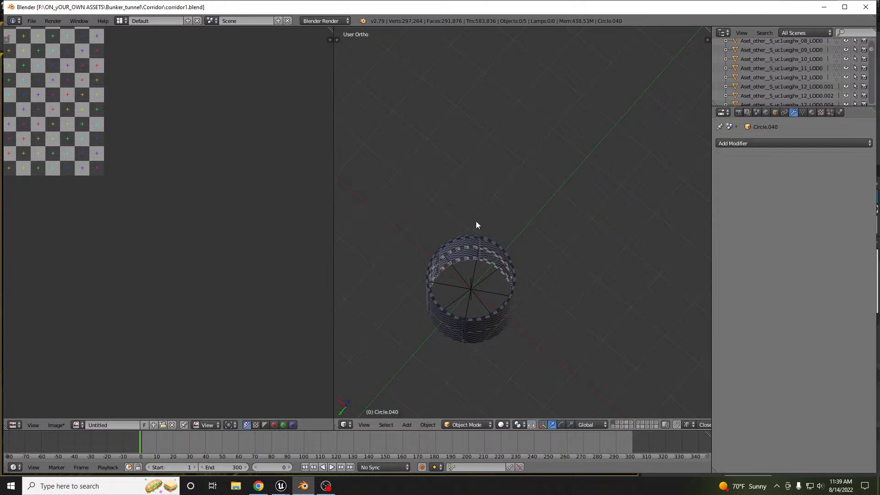
Launch a new Blender 2.79 window from the desktop, open the recent rebar_ladder.blend file and hide the tool shelf
double_click(624, 9)
left_click(829, 6)
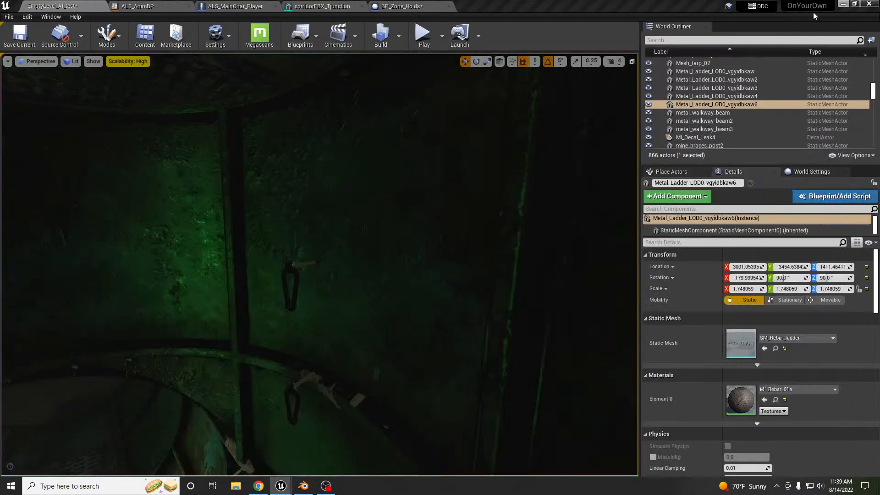
double_click(798, 12)
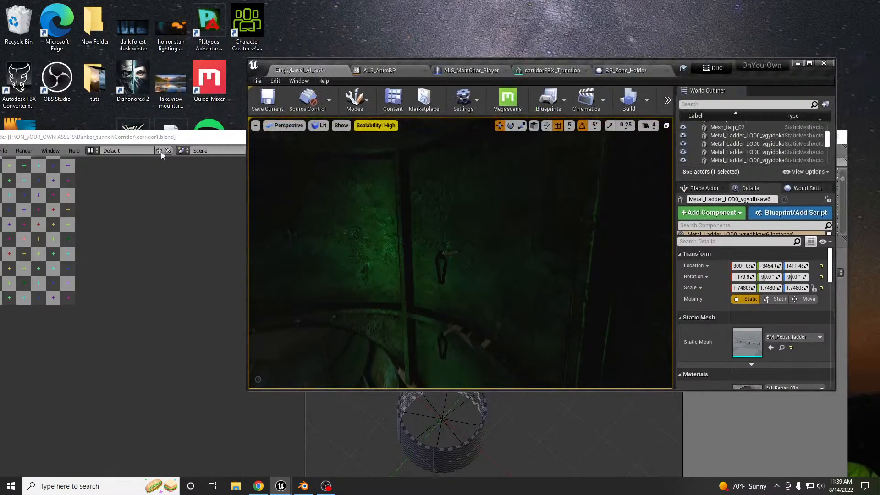
left_click_drag(206, 133, 461, 314)
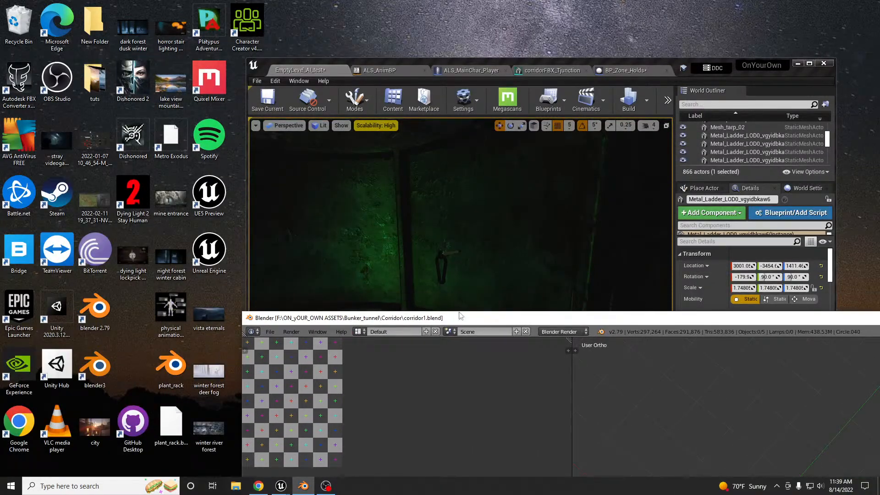
double_click(101, 306)
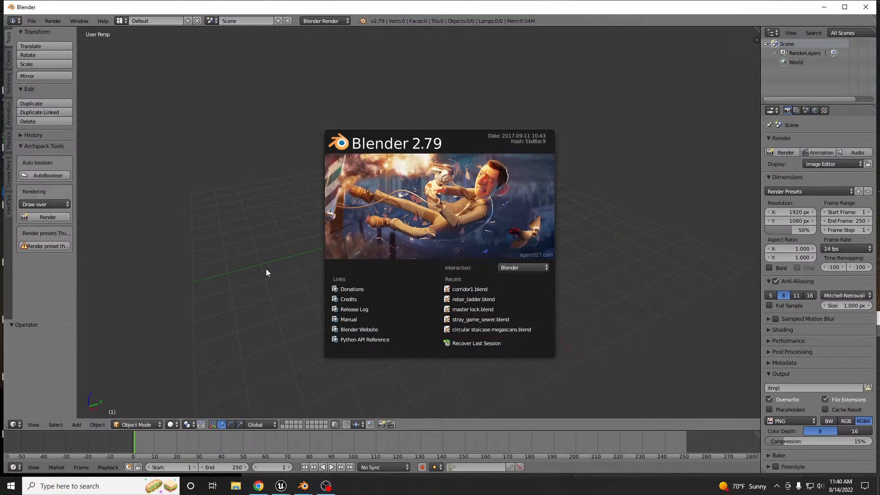
left_click(470, 300)
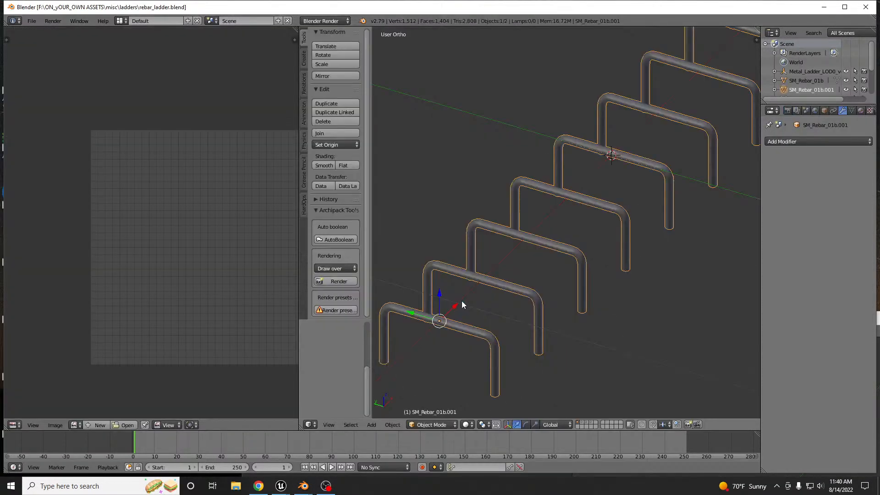
key("t")
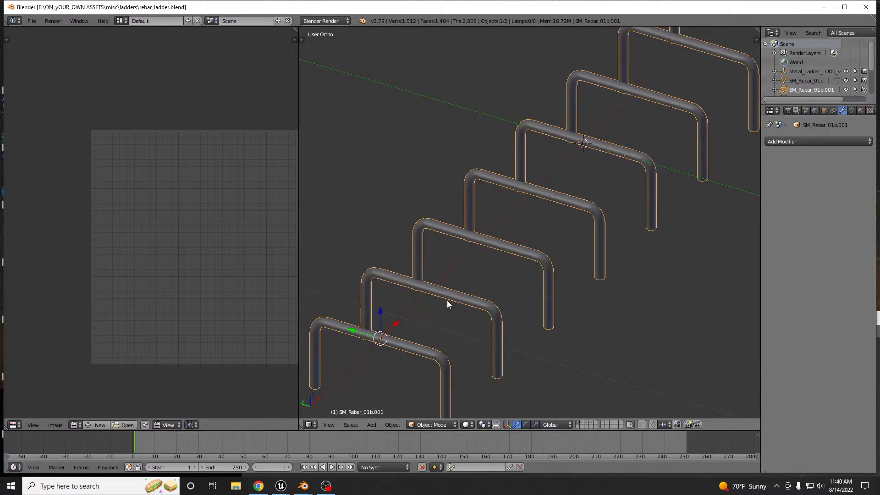
Duplicate the single ladder rung at the 3D cursor in place within the SM_Rebar_01b.001 mesh
key("alt+Tab")
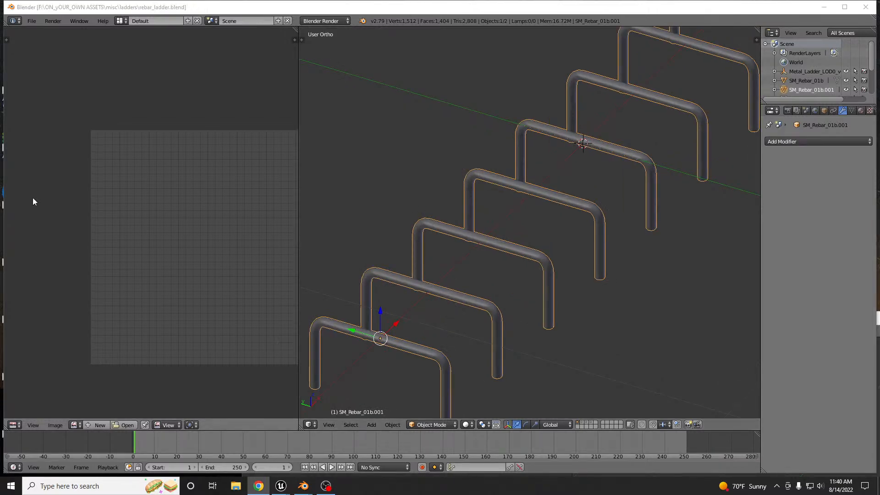
middle_click_drag(466, 290, 636, 259)
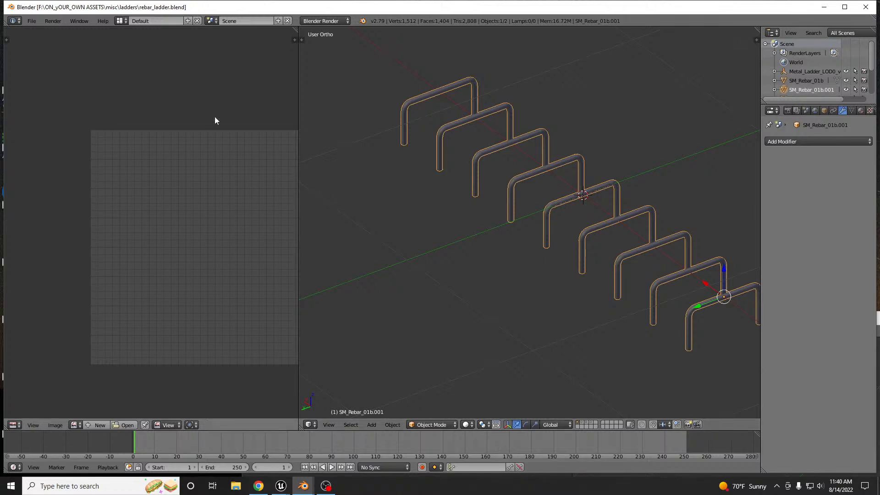
scroll(477, 237, "down", 2)
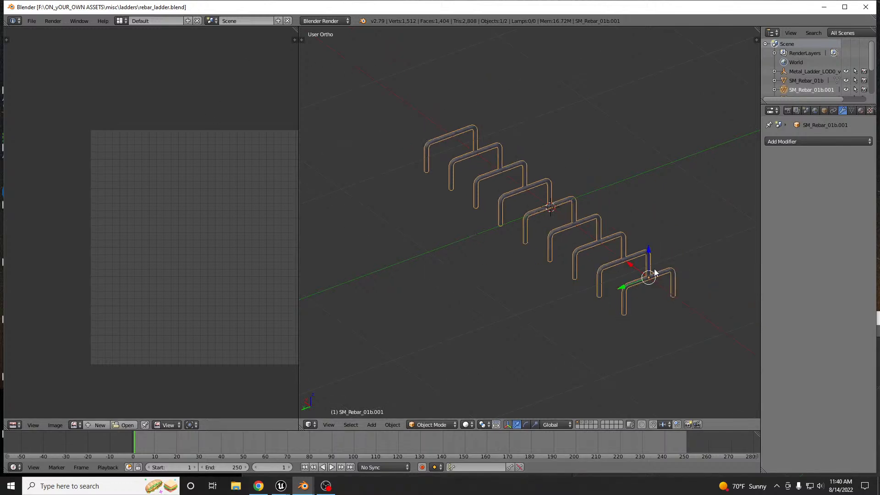
scroll(640, 282, "up", 3)
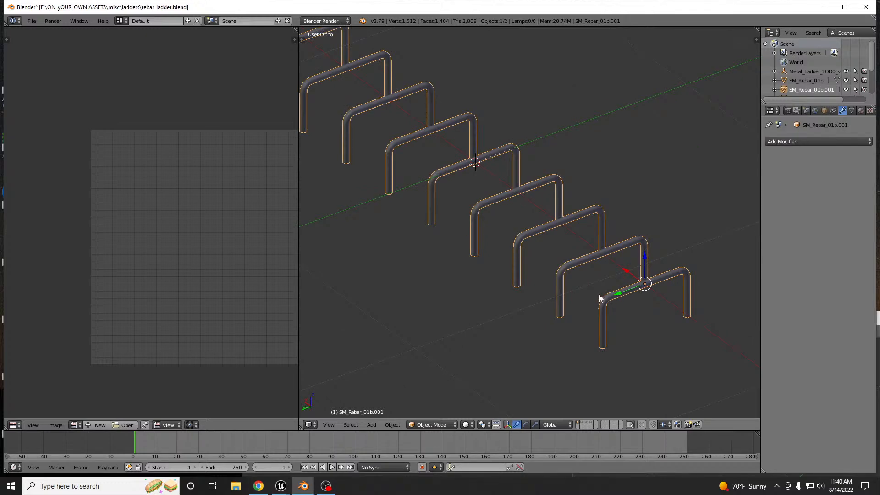
key("Tab")
middle_click_drag(458, 174, 460, 208)
scroll(448, 176, "up", 3)
key("a")
key("l")
key("shift+d")
right_click(430, 178)
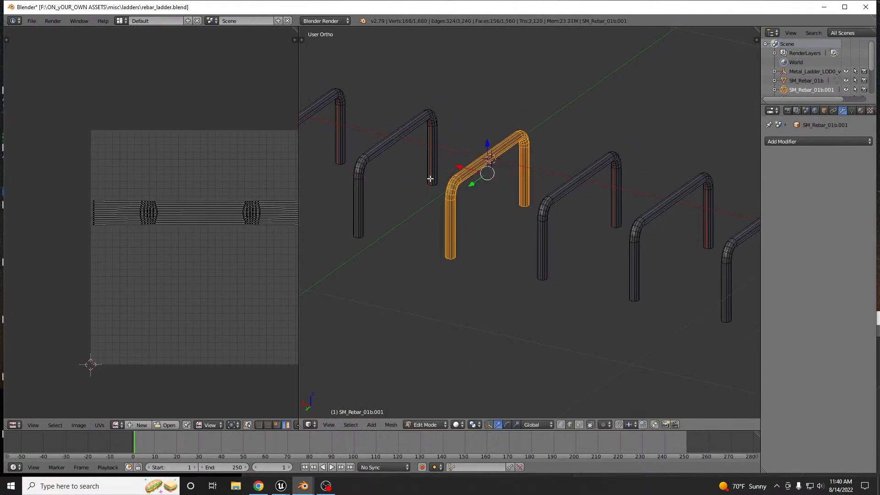
Separate the duplicated rung into its own object and select it in Object Mode
key("p")
left_click(430, 178)
key("Tab")
right_click(466, 177)
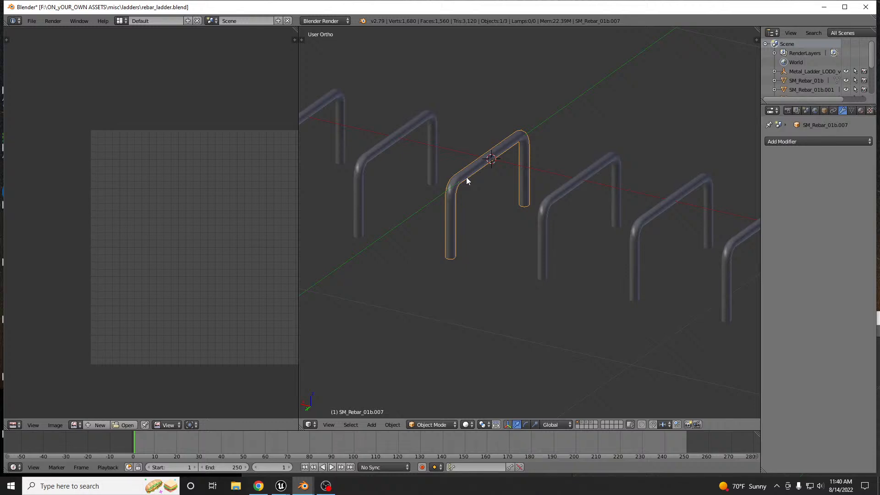
Move the separated rung to layer 5 and display only that layer
key("m")
key("5")
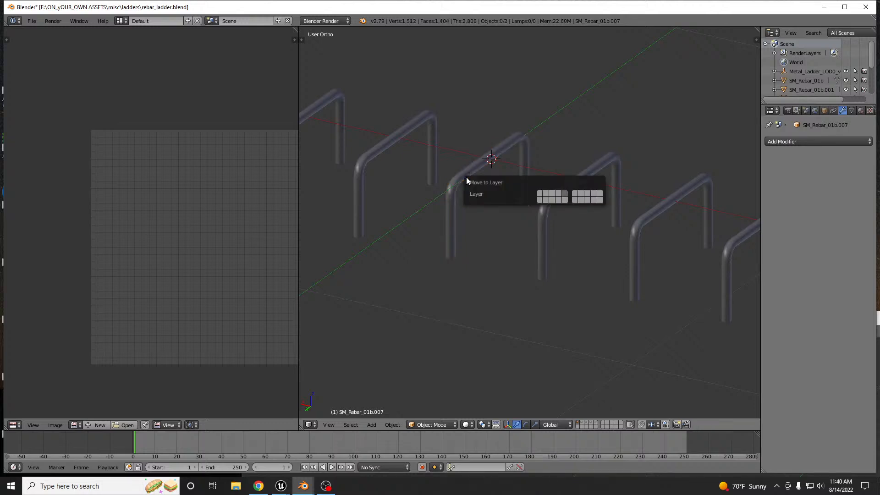
key("5")
mouse_move(473, 188)
middle_mouse_down()
mouse_move(464, 169)
mouse_move(468, 182)
middle_mouse_up()
Move all of the rung's geometry up along the global Z axis by about 0.11 in Edit Mode
key("Tab")
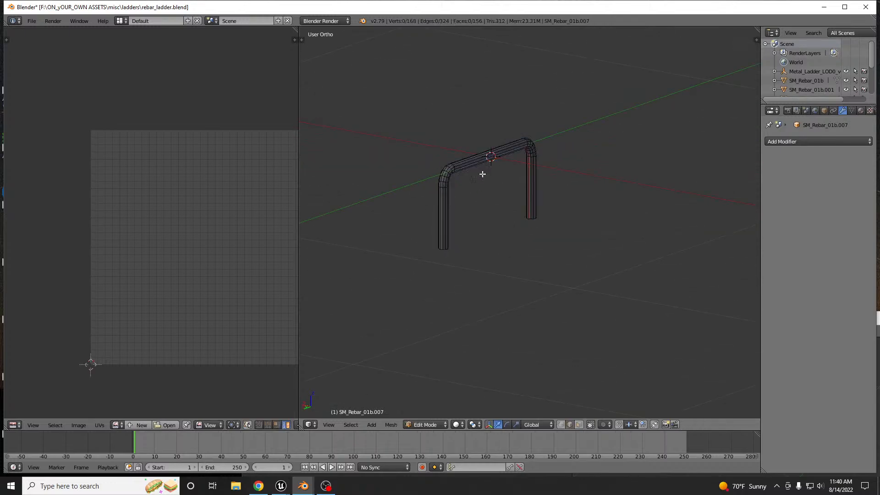
key("a")
key("g")
key("z")
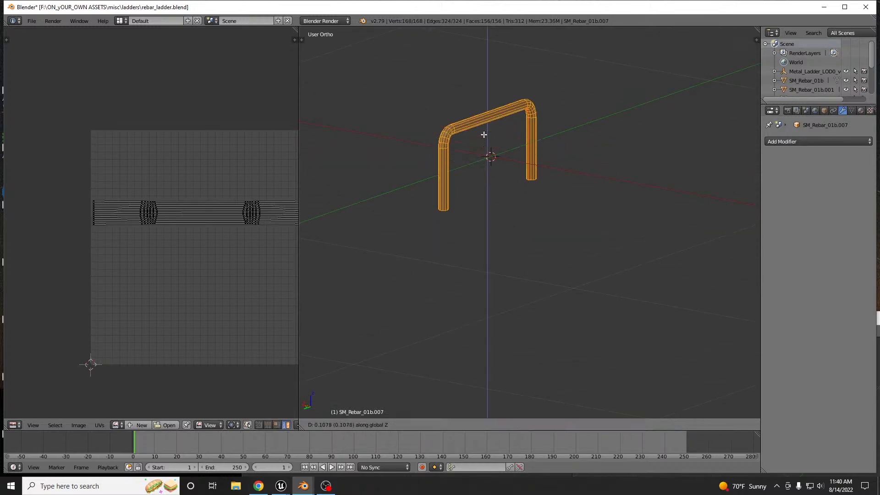
left_click(502, 146)
key("Tab")
Set the rung's origin to the 3D cursor
key("shift+ctrl+alt+c")
left_click(470, 169)
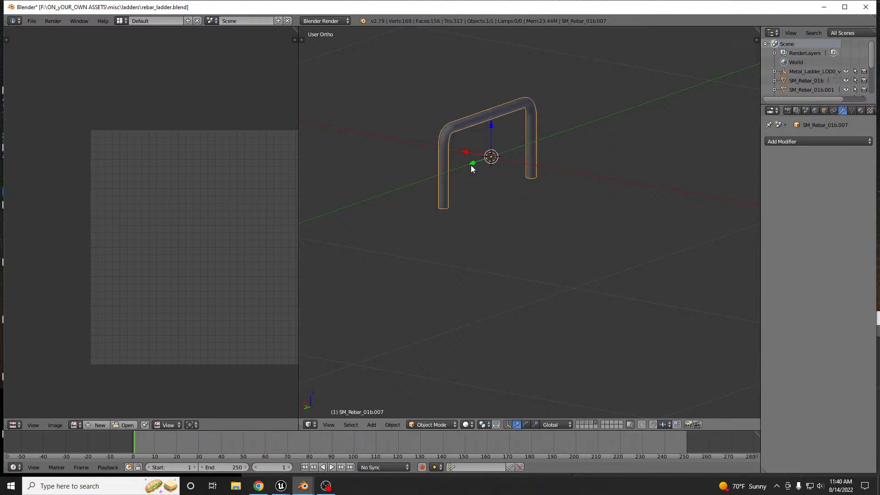
key("shift+ctrl+alt+c")
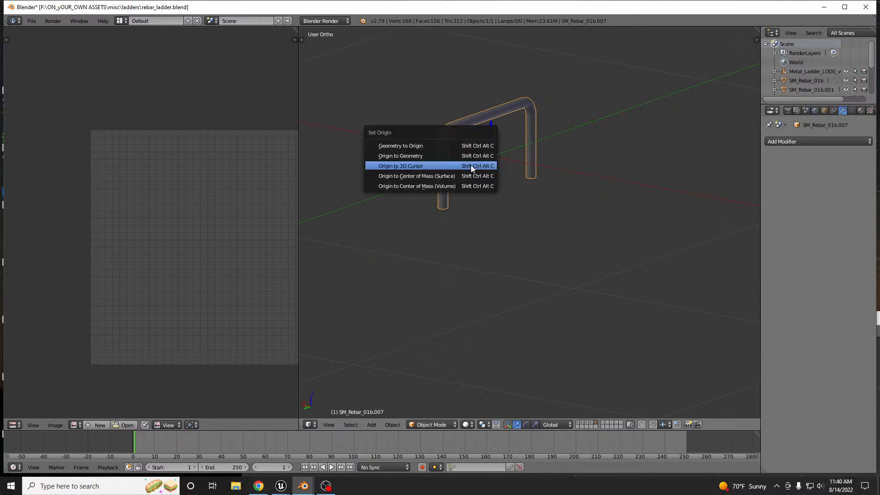
left_click(471, 165)
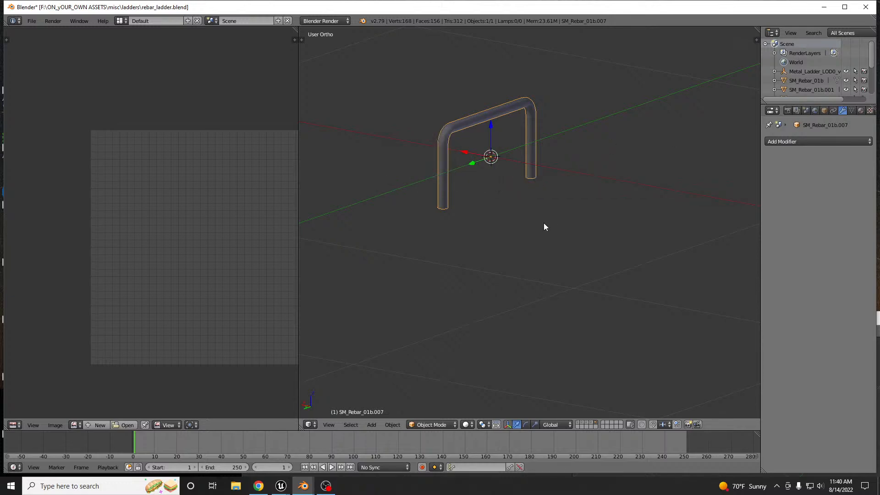
Apply the rung's object transform and set up an FBX export with the Fbx Export preset
key("ctrl+a")
left_click(508, 249)
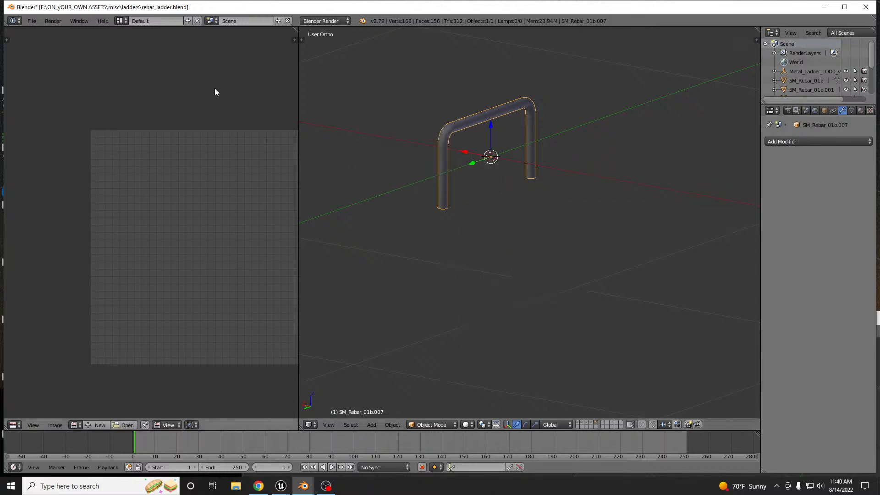
left_click(32, 21)
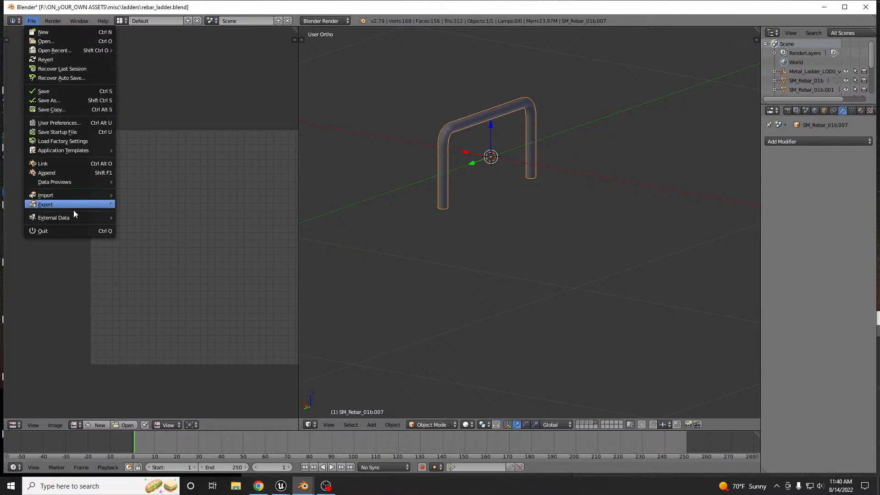
mouse_move(73, 205)
left_click(148, 230)
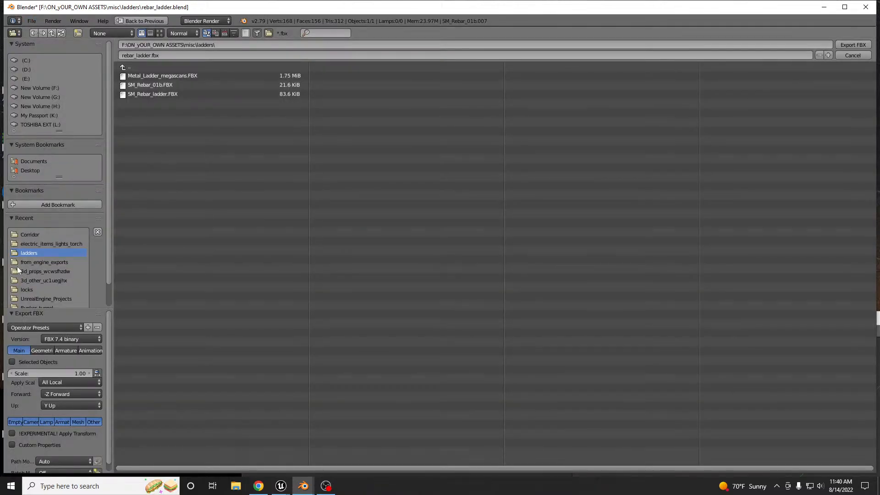
left_click(48, 326)
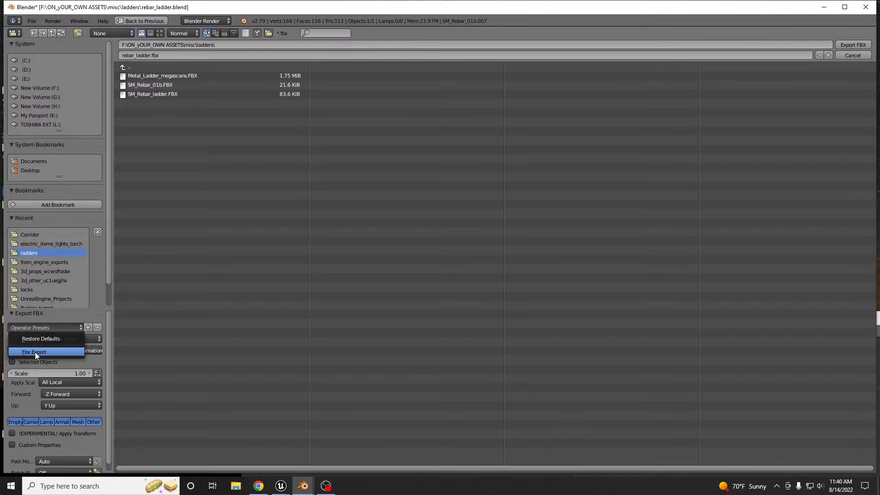
left_click(35, 352)
Export the rung as SM_Rebar_ladderRung.FBX into the ladders folder and save the Blender file
left_click(161, 94)
left_click(160, 56)
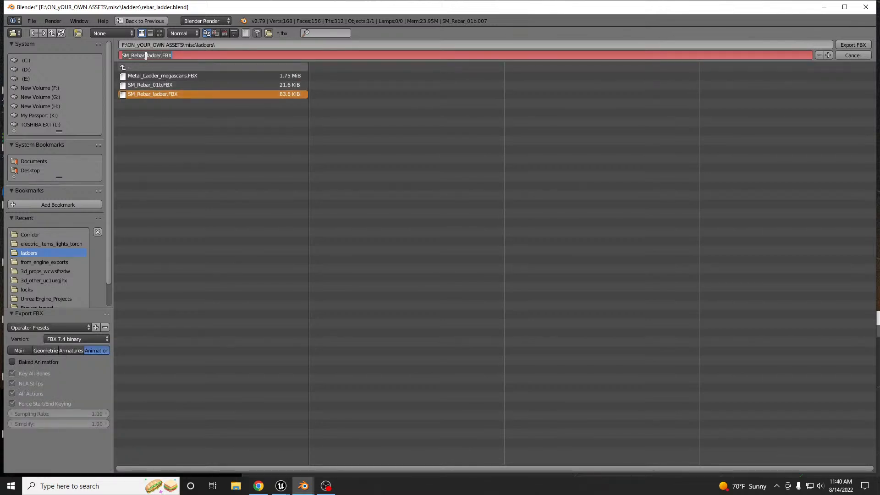
double_click(156, 56)
left_click(159, 55)
left_click(851, 46)
middle_click_drag(504, 142, 524, 150)
key("ctrl+s")
left_click(524, 150)
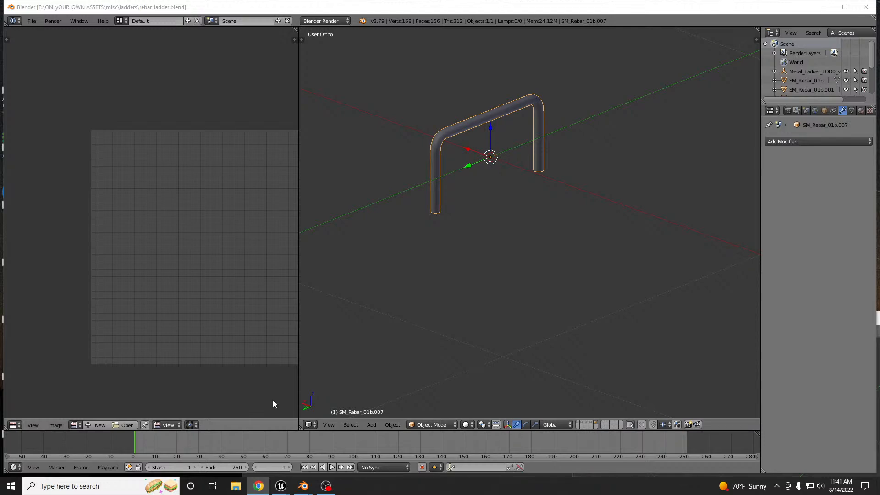
mouse_move(327, 489)
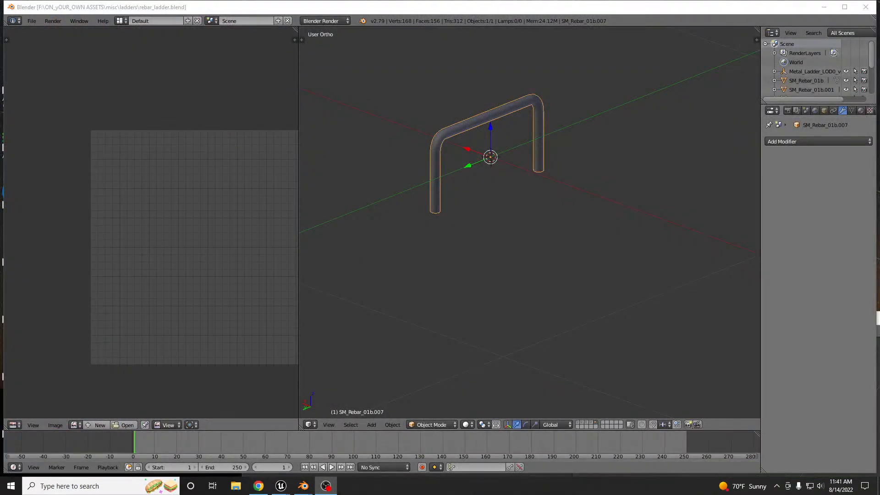
key("XF86AudioLowerVolume")
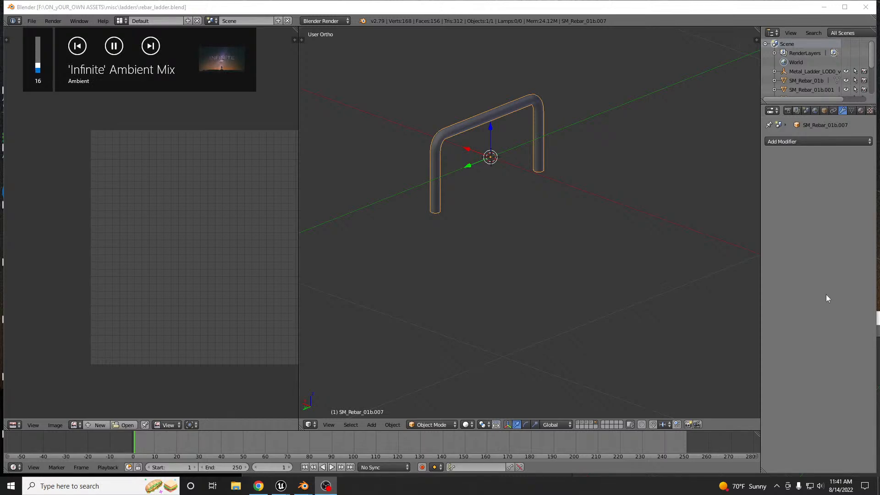
middle_click_drag(420, 155, 436, 157)
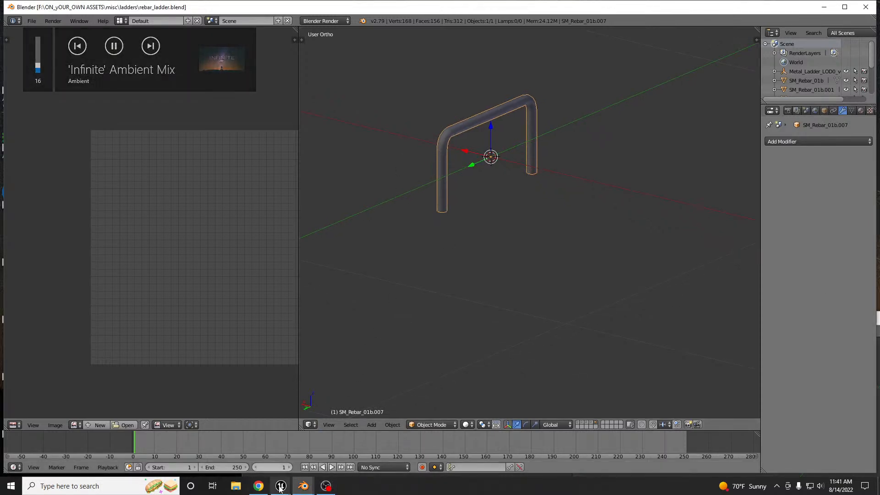
Switch to Unreal Editor and import SM_Rebar_ladderRung from the ladders folder, dismissing the message log
mouse_move(281, 485)
left_click(124, 439)
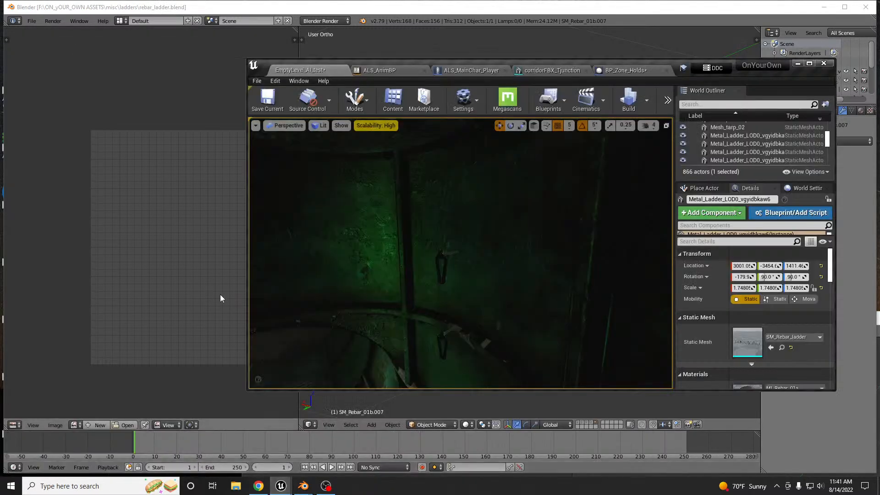
double_click(597, 62)
right_click_drag(406, 229, 316, 104)
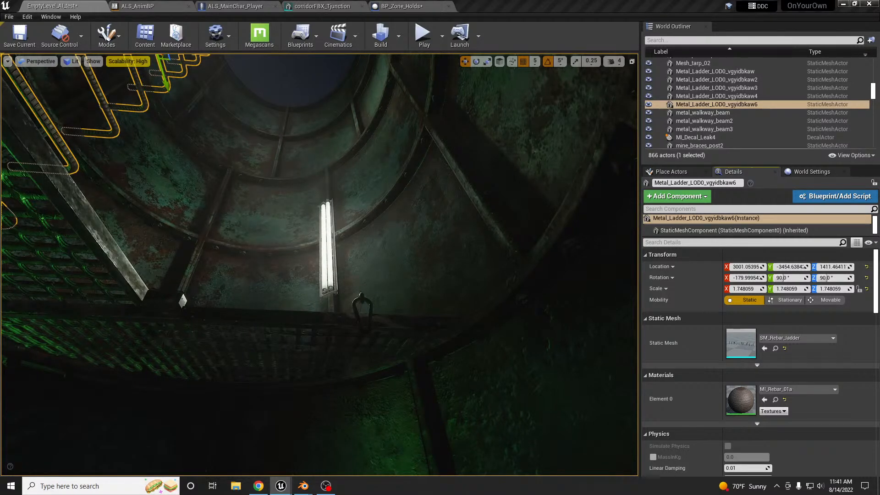
key("super+e")
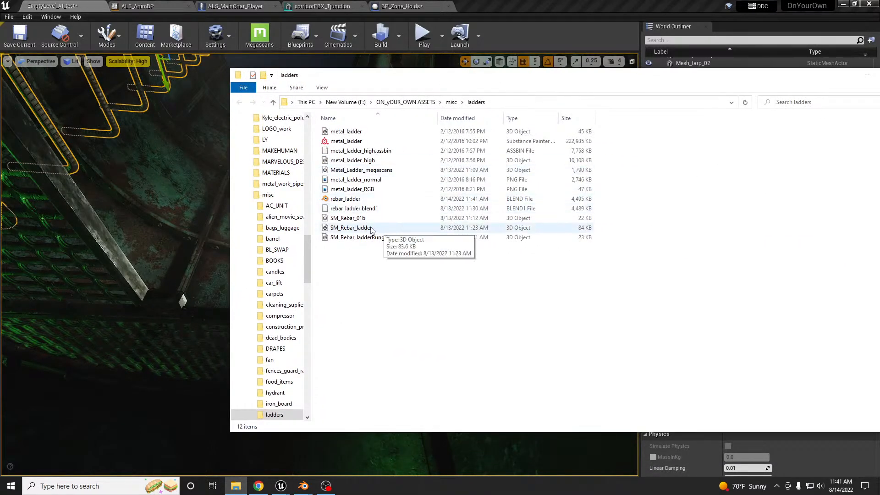
left_click(362, 237)
left_click_drag(369, 243, 879, 275)
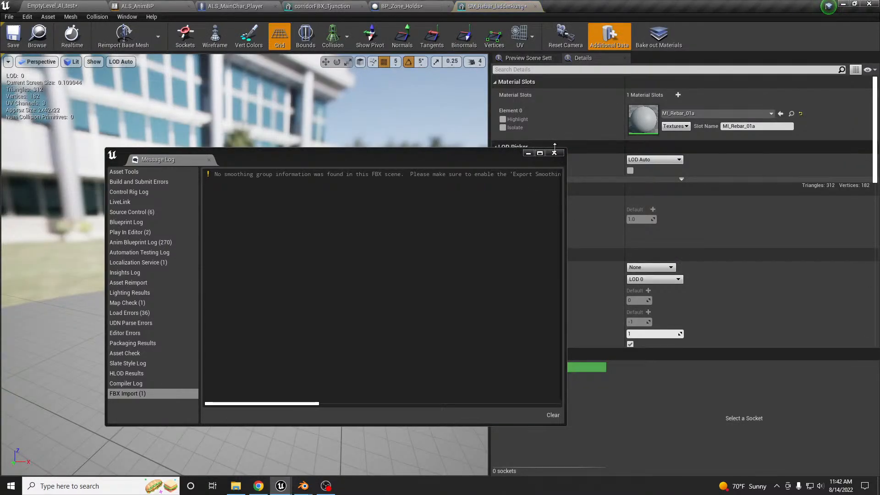
left_click(555, 152)
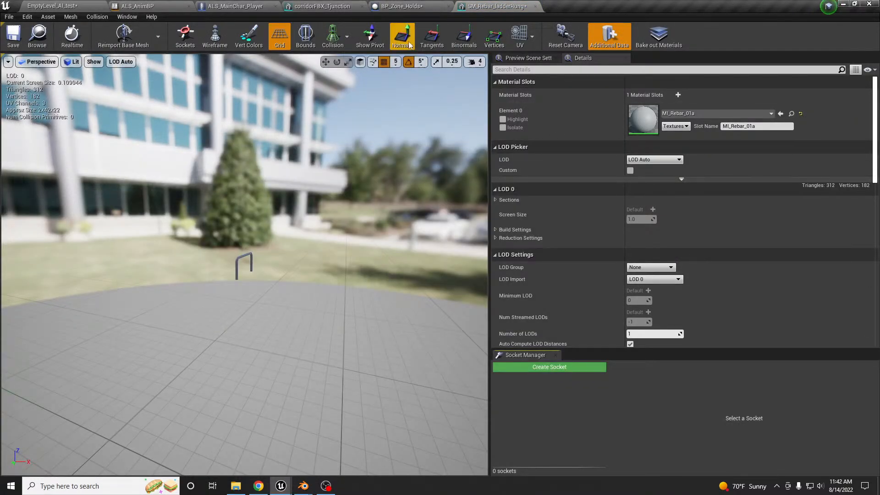
Check the simple collision of the SM_Rebar_ladderRung static mesh and save the asset
left_click(77, 4)
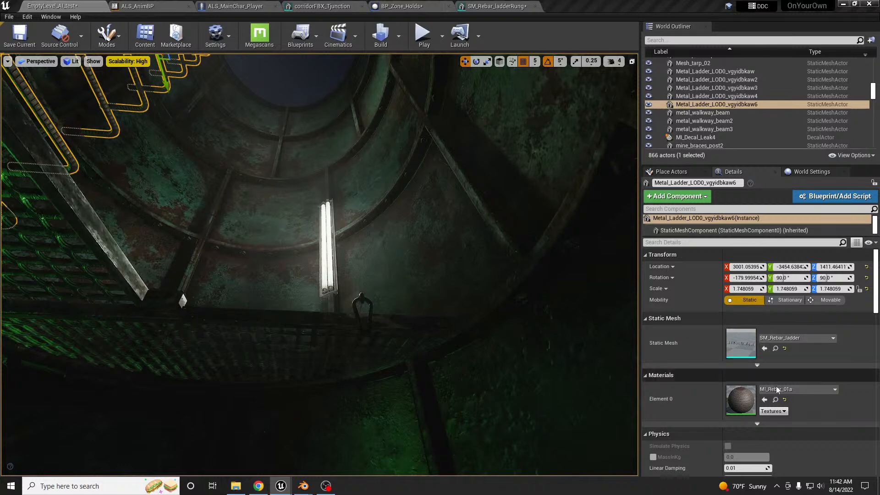
left_click(497, 6)
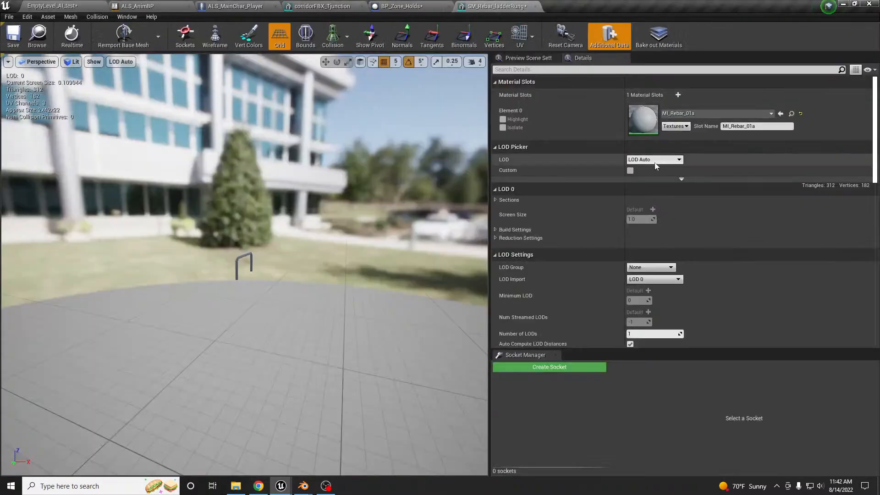
left_click(333, 36)
left_click(333, 64)
left_click(335, 42)
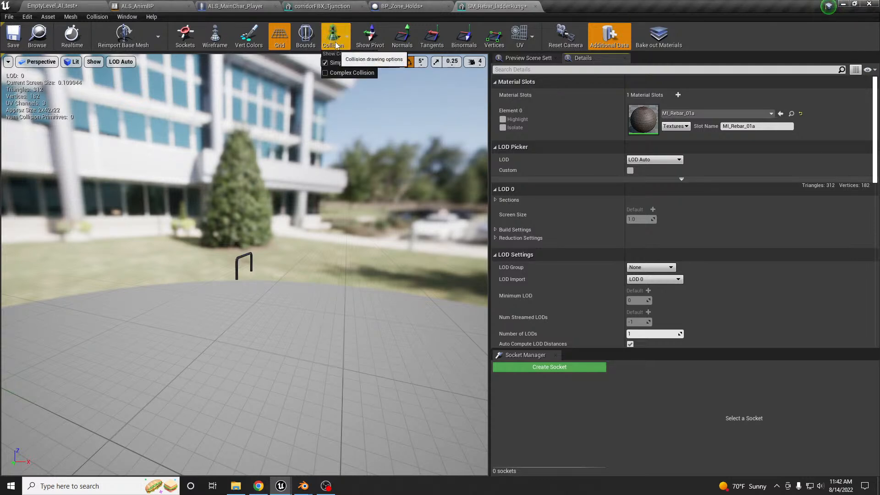
left_click(336, 64)
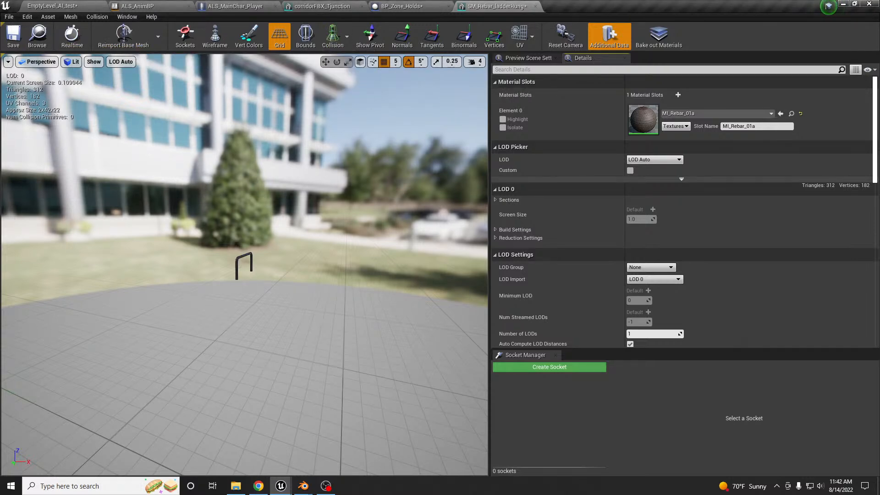
left_click(14, 36)
Clear the carabiner mesh from the top climbing hold BP_Zone_Holds4 in the level
left_click(54, 5)
right_click_drag(353, 245, 432, 292)
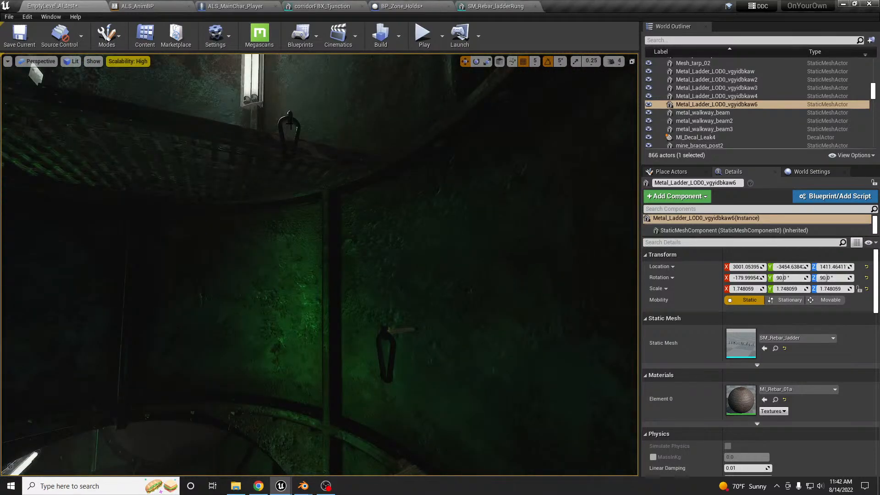
left_click(290, 127)
right_click_drag(300, 133, 280, 120)
right_click_drag(306, 174, 315, 193)
mouse_move(306, 249)
left_mouse_down()
mouse_move(293, 252)
mouse_move(302, 251)
left_mouse_up()
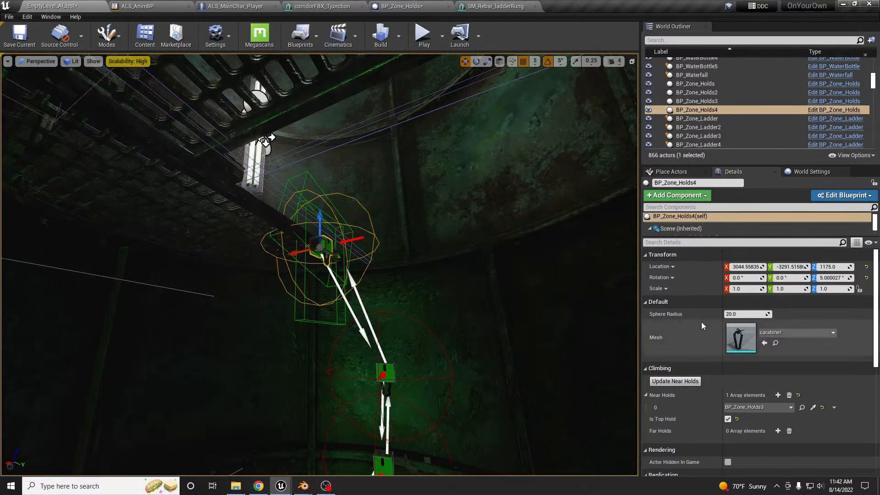
left_click(772, 334)
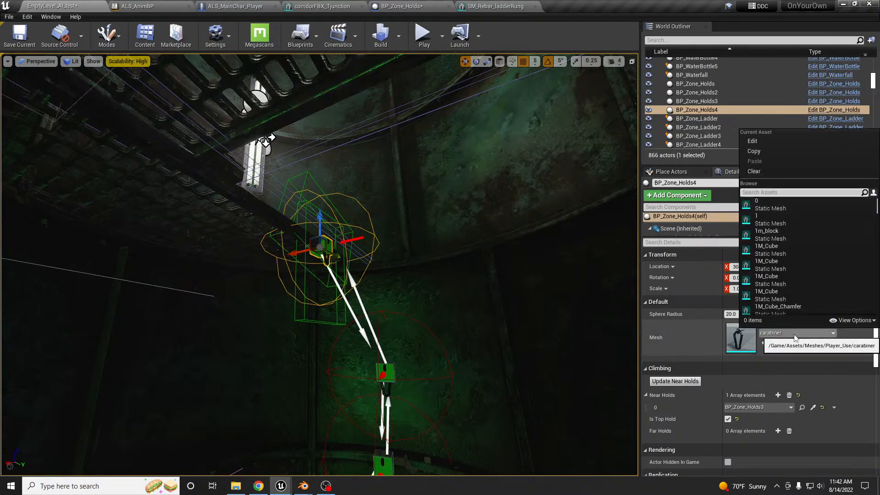
left_click(755, 172)
Inspect the rebar ladder's mesh and material, and set the mesh of BP_Zone_Holds3 to SM_Rebar_ladderRung
left_click(389, 375)
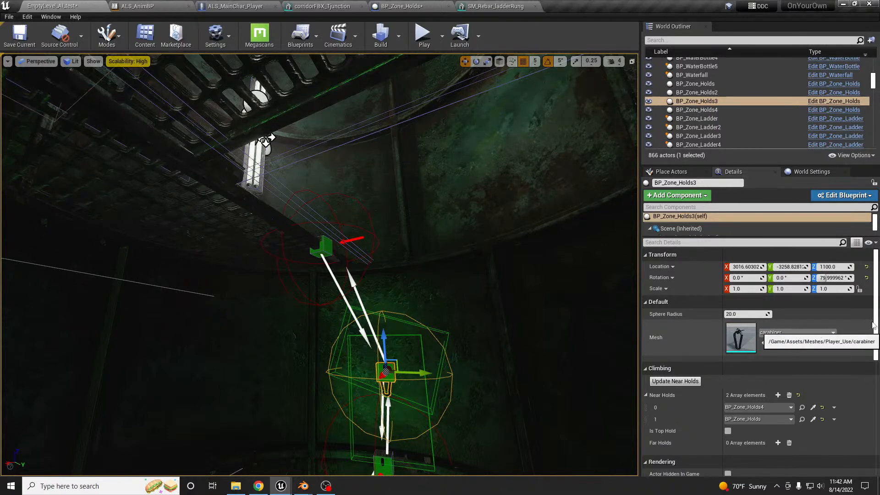
right_click_drag(321, 155, 178, 171)
key("w")
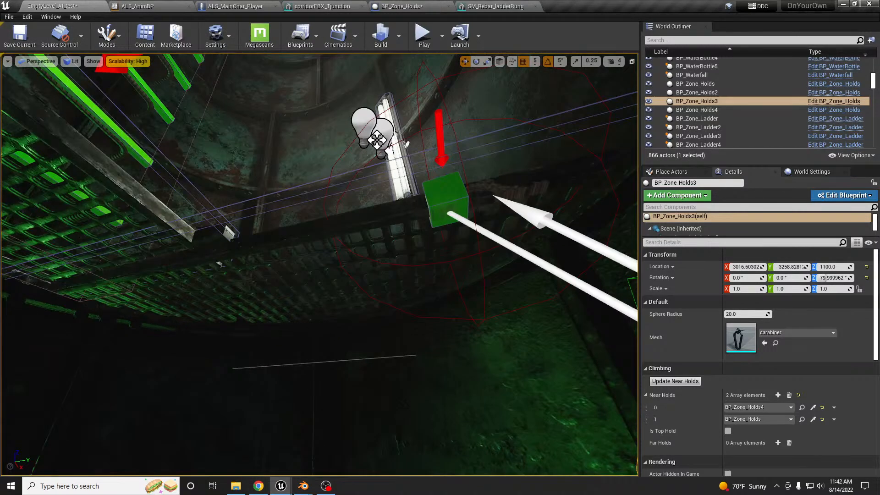
left_click(146, 105)
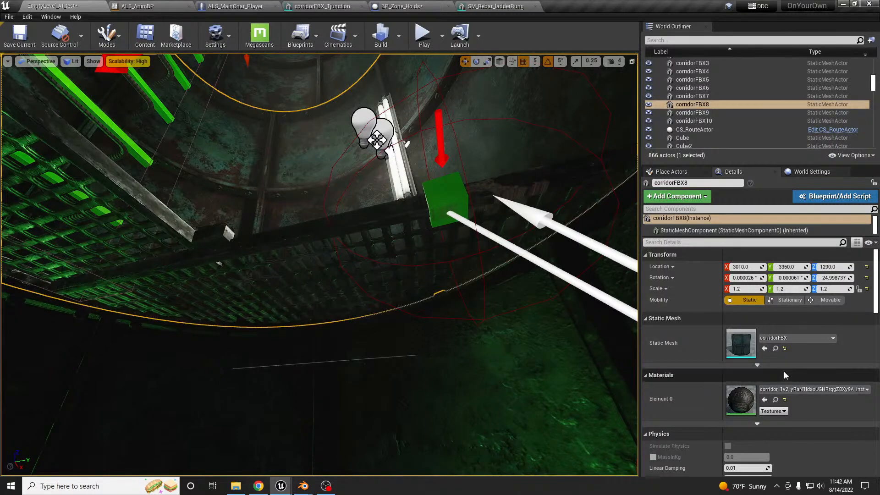
left_click(153, 105)
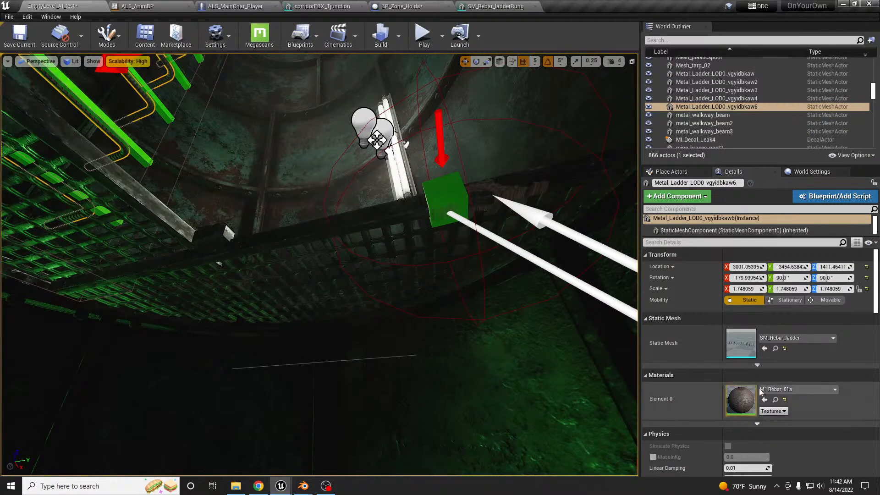
right_click_drag(466, 320, 513, 369)
left_click(318, 317)
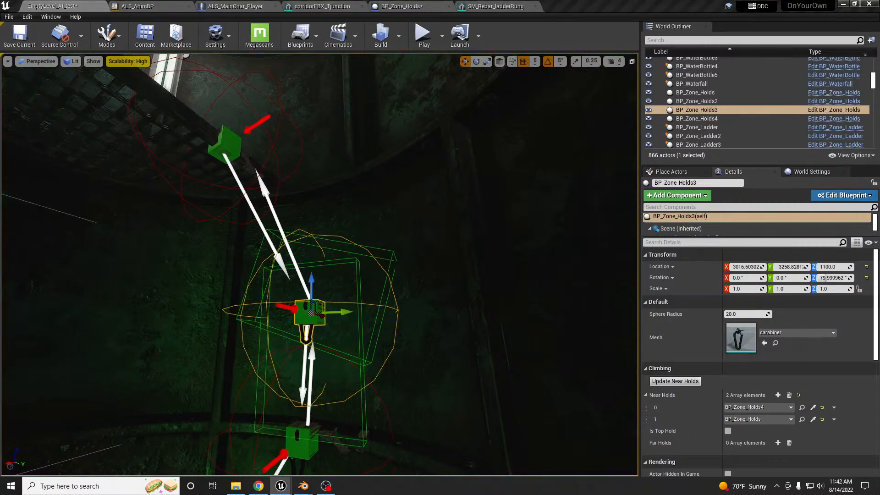
left_click(764, 343)
key("f")
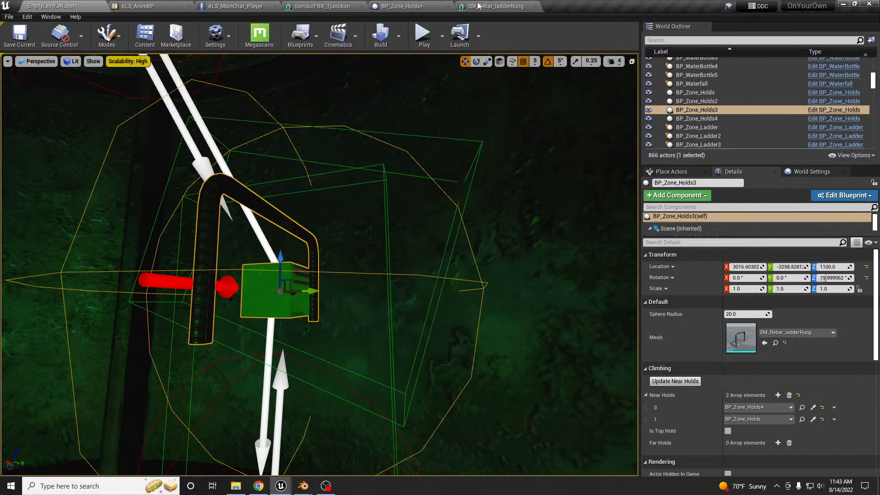
Tidy the Grab Point Mesh node in BP_Zone_Holds' construction script and add a SetRelativeTransform node targeting it
left_click(426, 8)
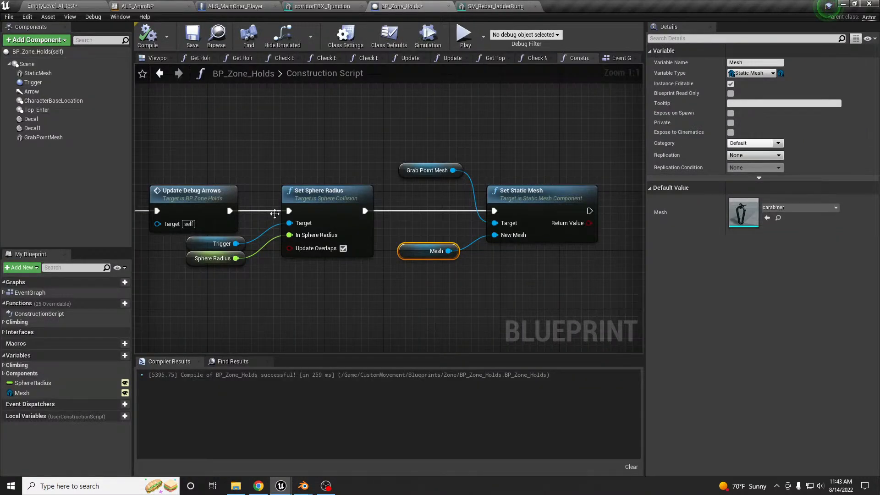
left_click_drag(424, 170, 424, 229)
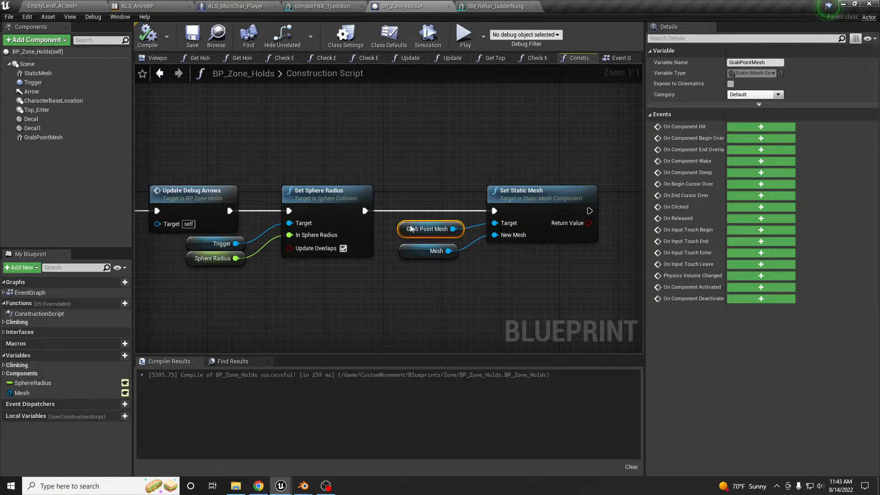
right_click_drag(433, 335, 313, 340)
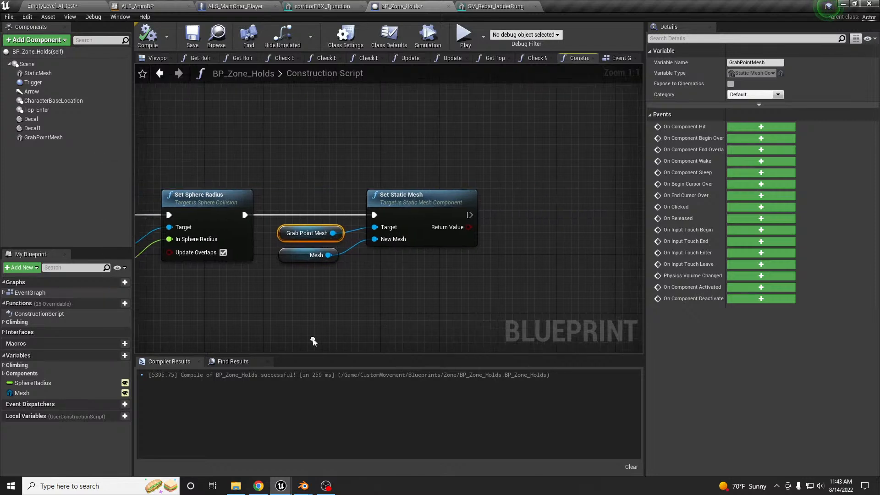
left_click_drag(333, 232, 524, 238)
type("set transfor")
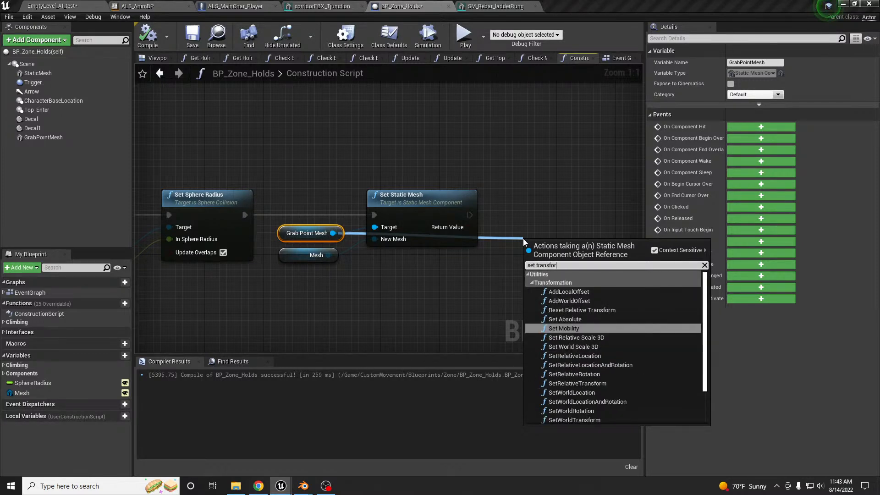
scroll(612, 380, "down", 3)
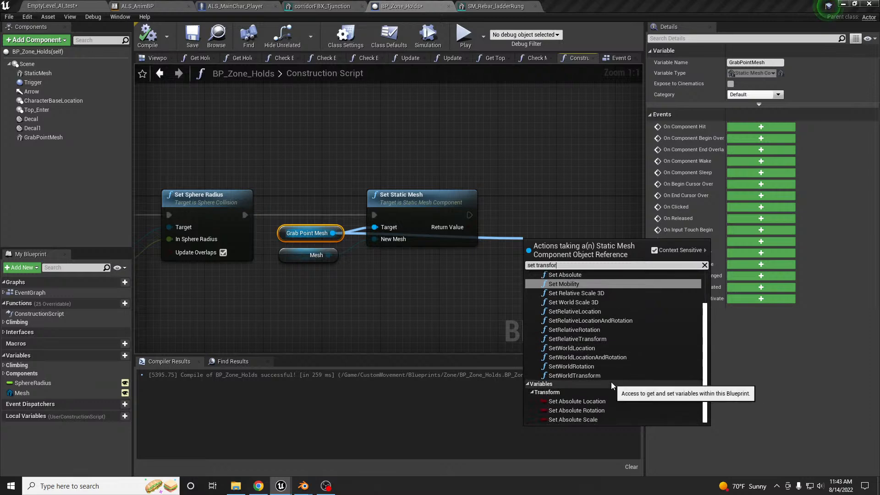
left_click(598, 339)
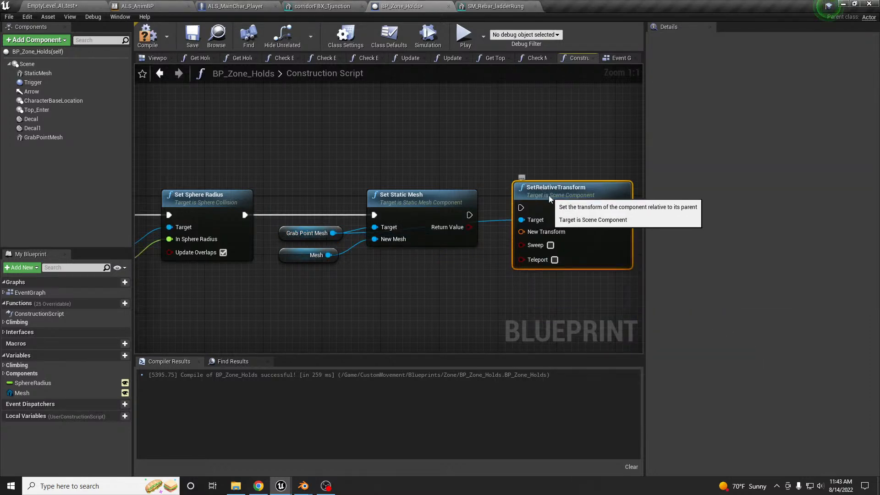
Connect SetRelativeTransform after Set Static Mesh and promote its New Transform input to a variable placed below Set Static Mesh
left_click_drag(470, 215, 456, 288)
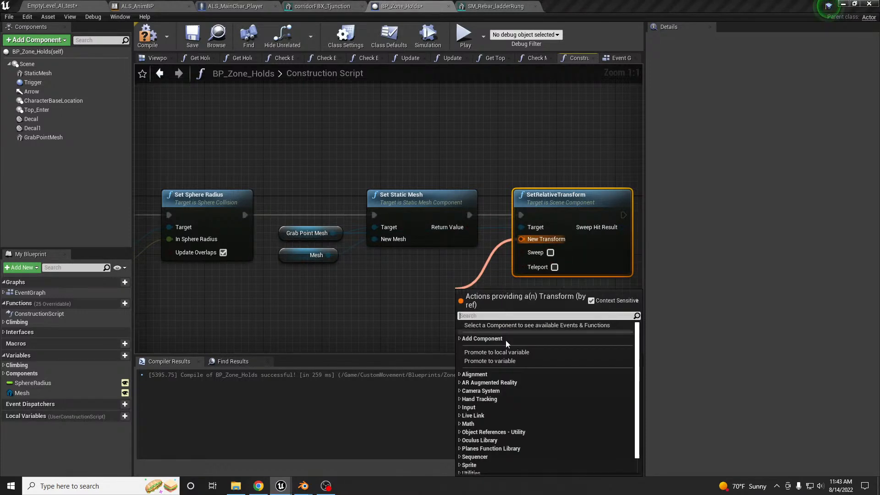
left_click(506, 361)
left_click_drag(479, 202, 469, 274)
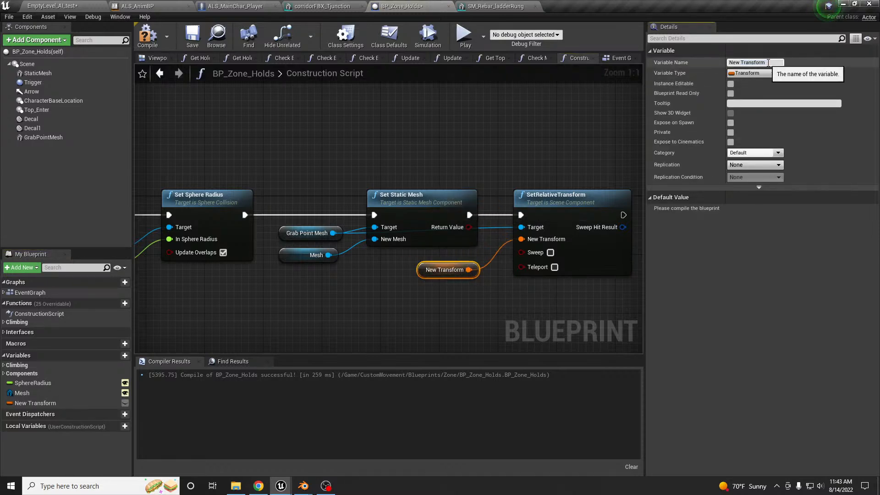
Rename the New Transform variable to MeshTransform
left_click(772, 63)
type("mesh")
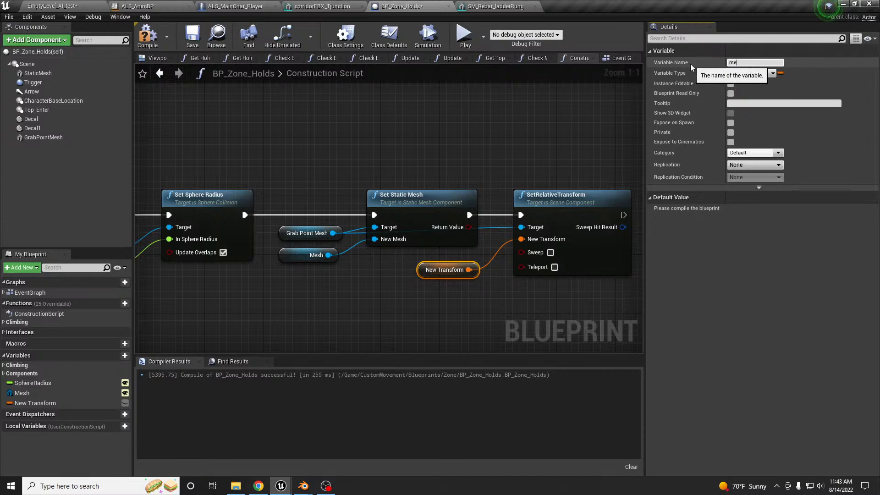
key("BackSpace")
key("BackSpace")
key("BackSpace")
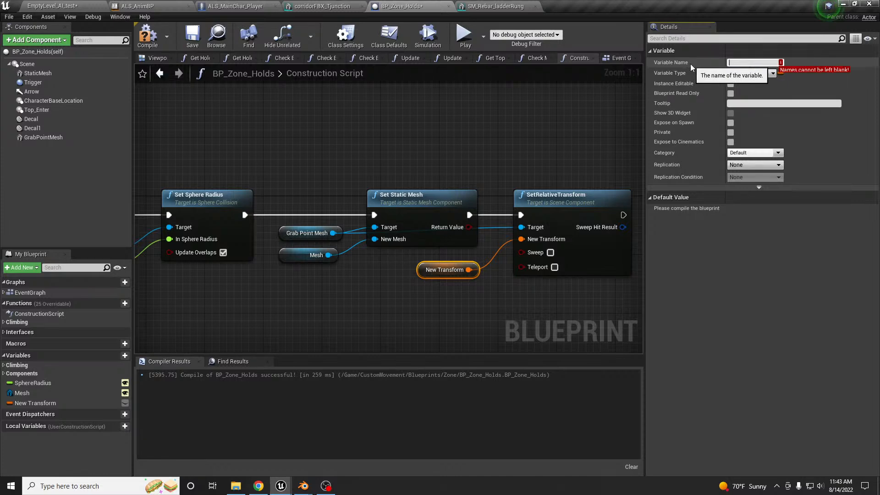
key("BackSpace")
type("Mesh")
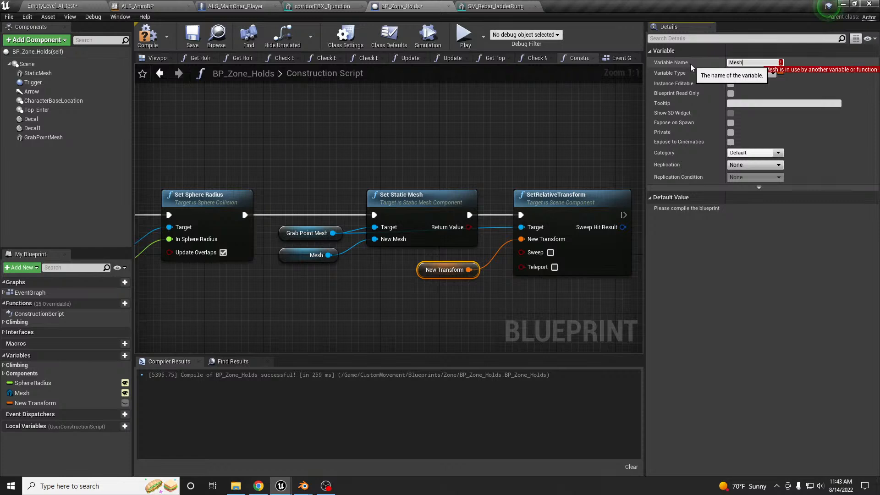
type("Transform")
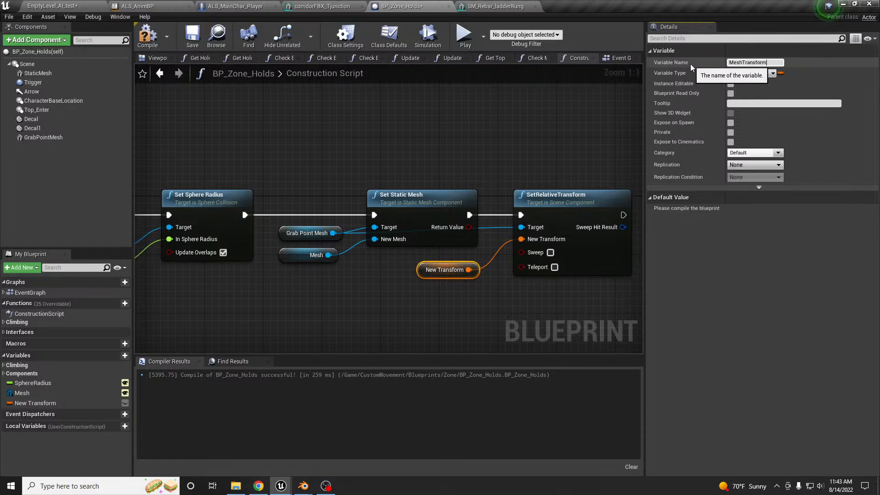
key("Return")
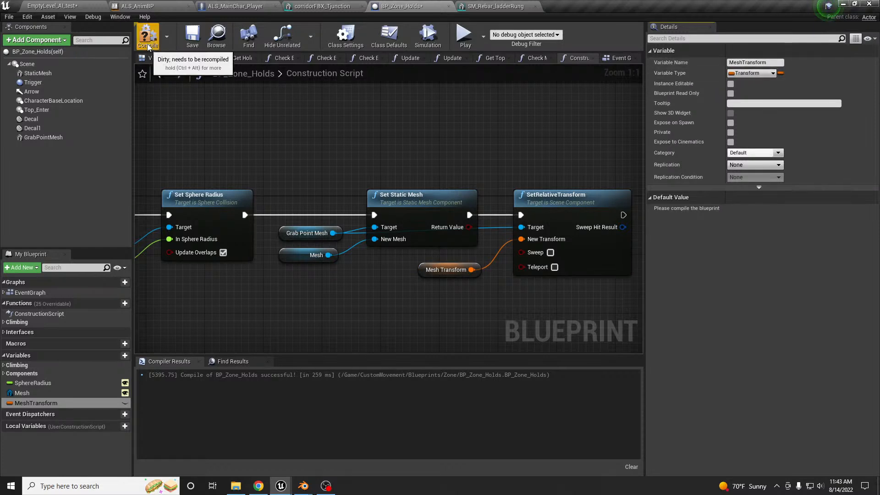
Make MeshTransform instance editable, enable its Show 3D Widget option, and compile the blueprint
left_click(125, 404)
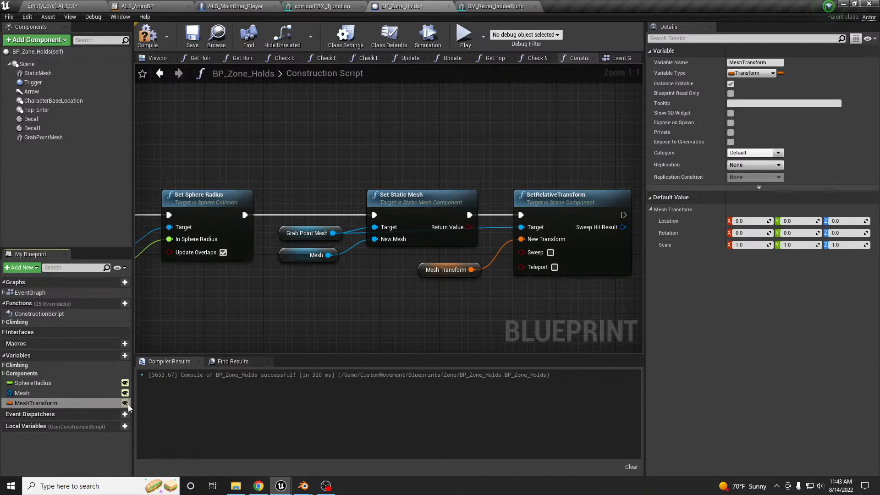
left_click(731, 113)
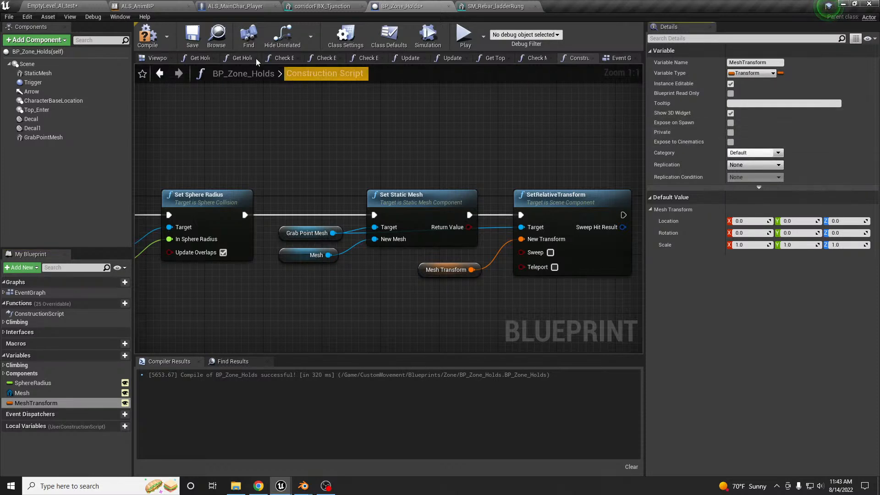
left_click(148, 35)
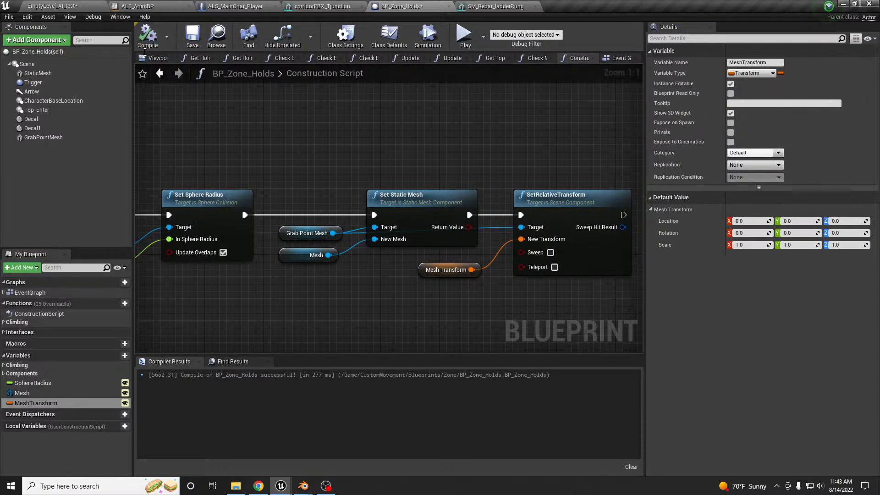
In the EmptyLevel_AI_test level, rotate BP_Zone_Holds3's rebar rung with its Mesh Transform widget so it projects horizontally from the wall
left_click(85, 8)
right_click_drag(316, 266, 291, 272)
key("e")
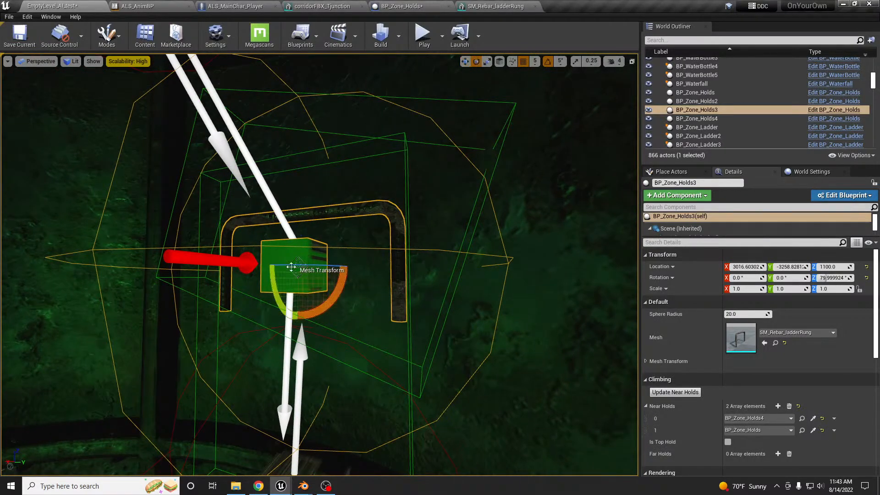
left_click_drag(303, 298, 262, 337)
mouse_move(275, 293)
left_mouse_down()
mouse_move(281, 281)
mouse_move(271, 306)
left_mouse_up()
right_click_drag(272, 305, 274, 337)
key("s")
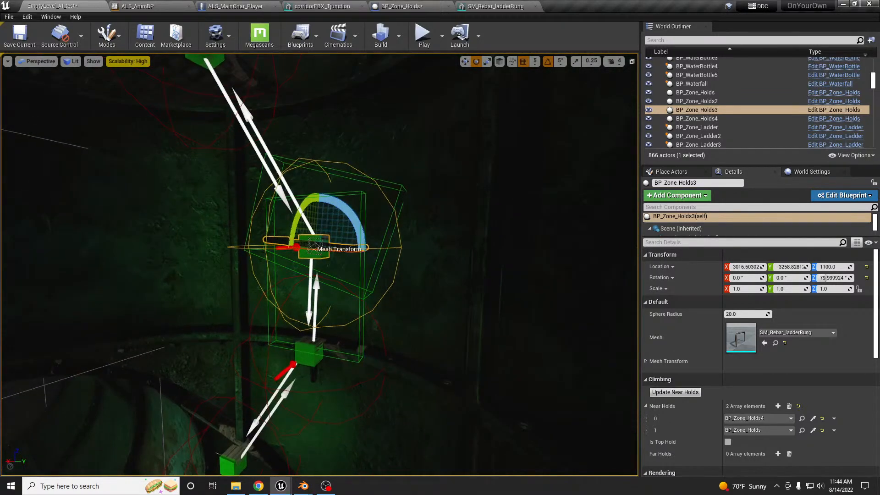
Clear the carabiner mesh from BP_Zone_Holds and move the hold along the wall to about X 3024, Y -3245
left_click(308, 355)
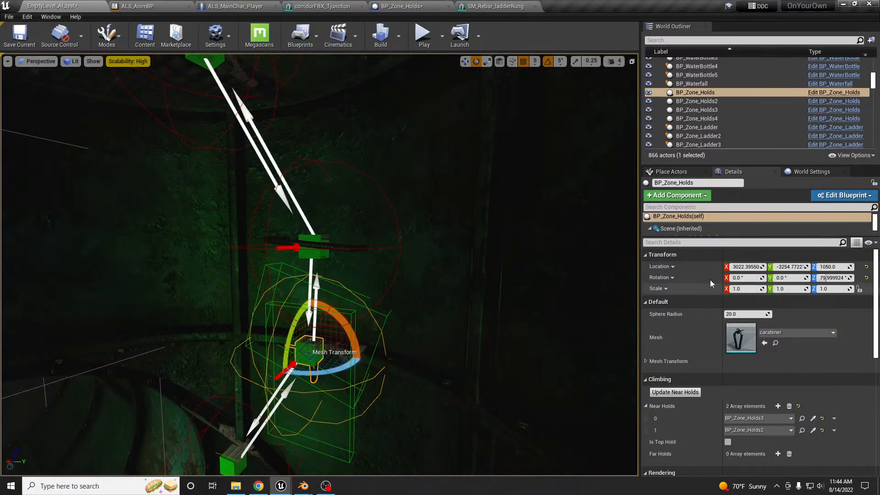
left_click(783, 333)
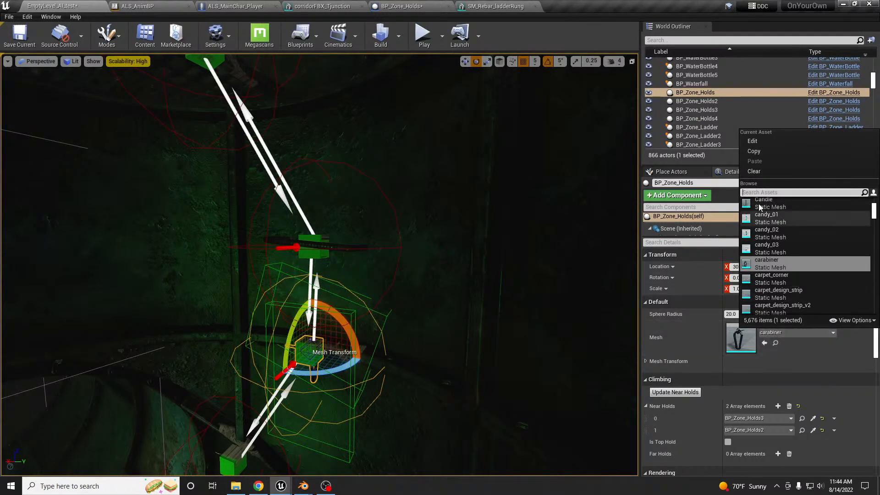
left_click(754, 171)
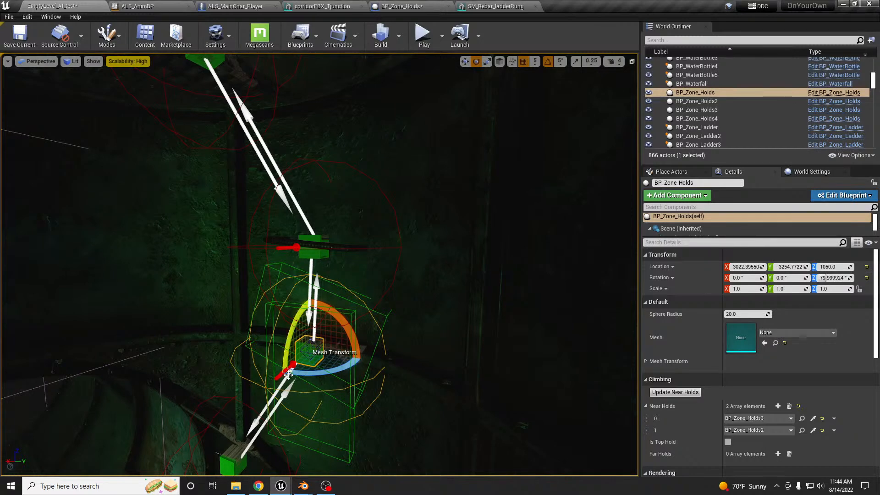
key("w")
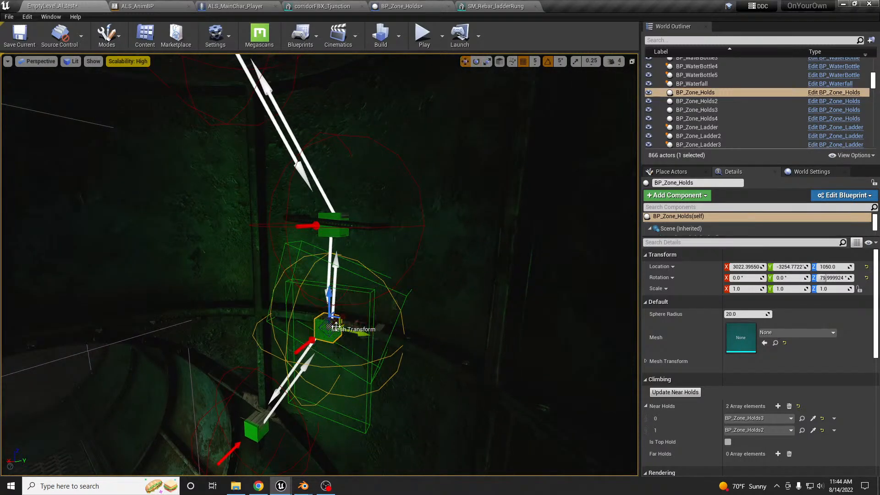
left_click_drag(342, 315, 349, 307)
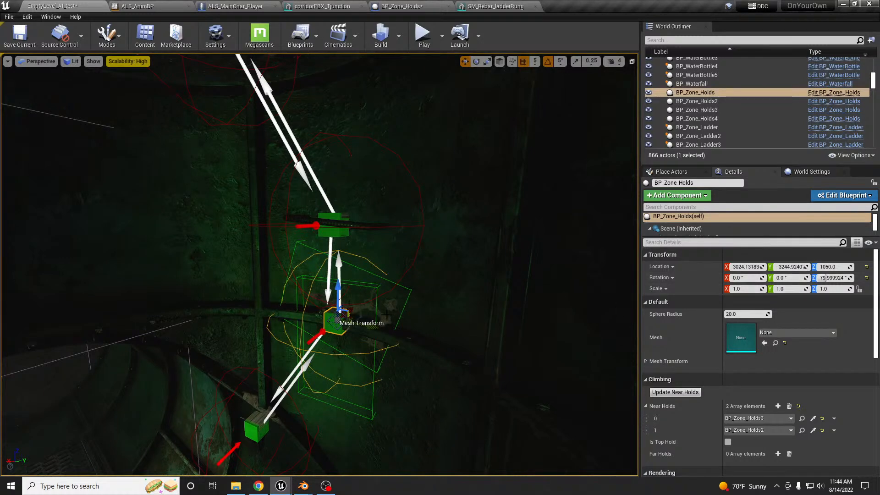
Clear the carabiner mesh from the lowest hold, BP_Zone_Holds2
left_click(253, 431)
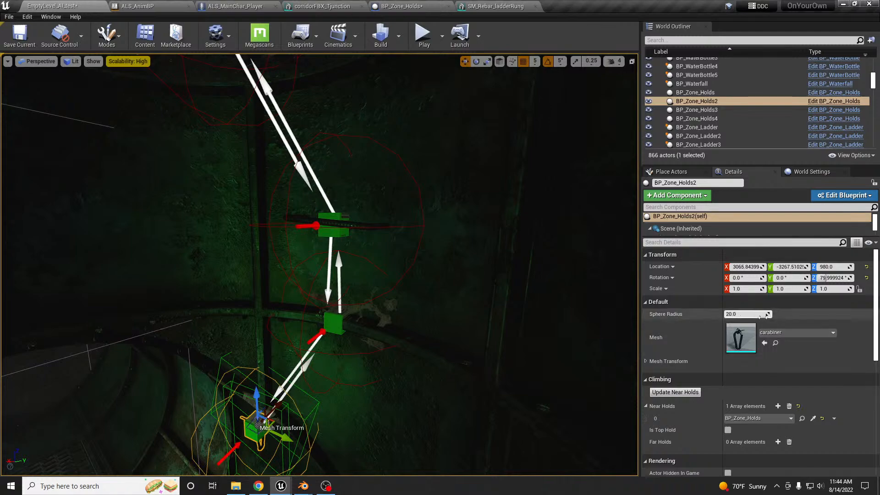
left_click(794, 332)
left_click(765, 173)
Move BP_Zone_Holds2 onto the beam joint at about X 3068, Y -3258, Z 985, and save the level
right_click_drag(340, 363, 302, 408)
key("w")
key("s")
right_click_drag(367, 392, 384, 392)
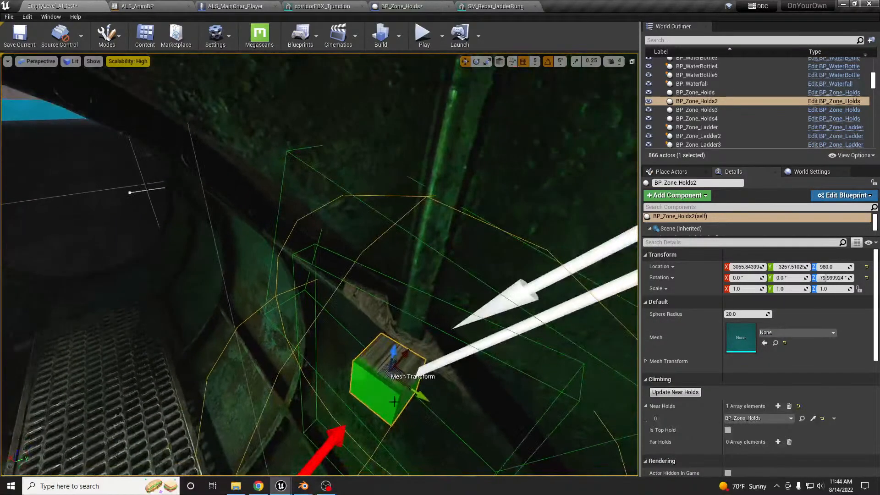
left_click_drag(404, 354, 425, 306)
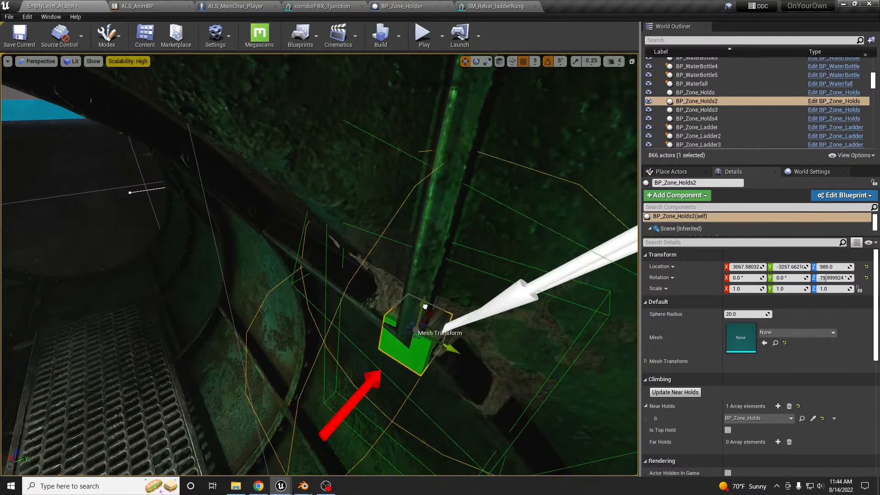
key("ctrl+s")
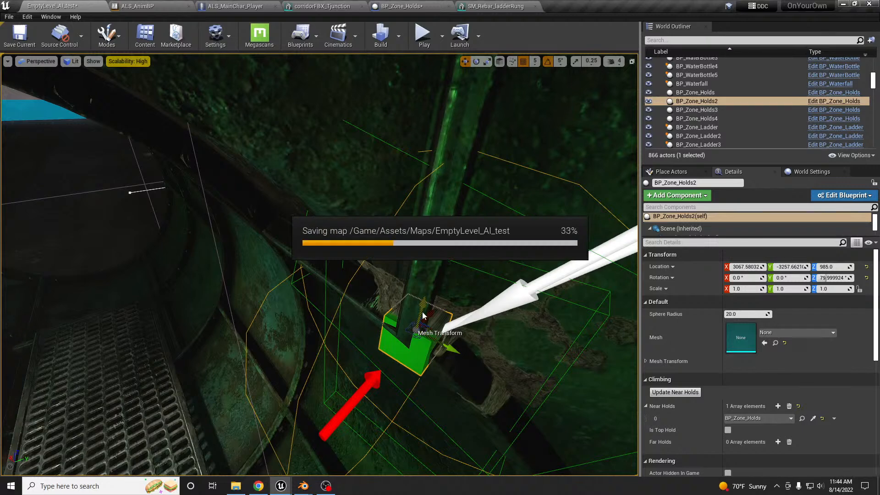
Play-test the level to check the repositioned climbing holds in game, and stop the session
right_click_drag(472, 340, 492, 310)
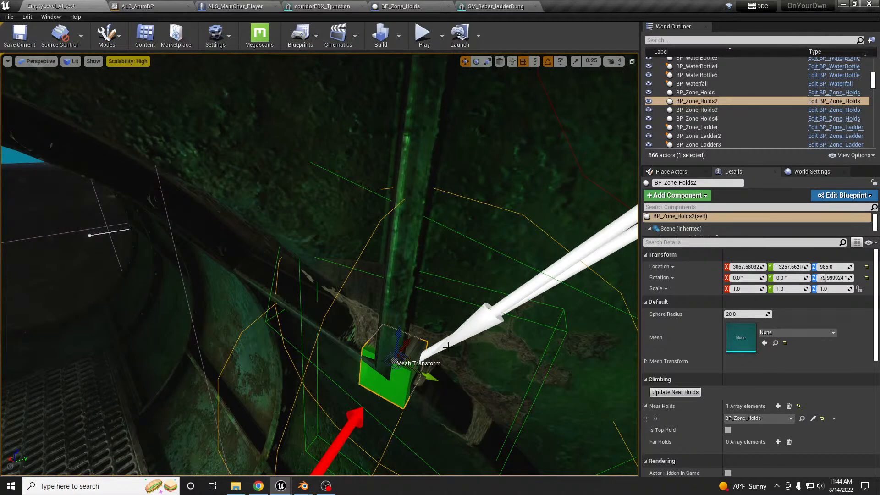
key("alt+p")
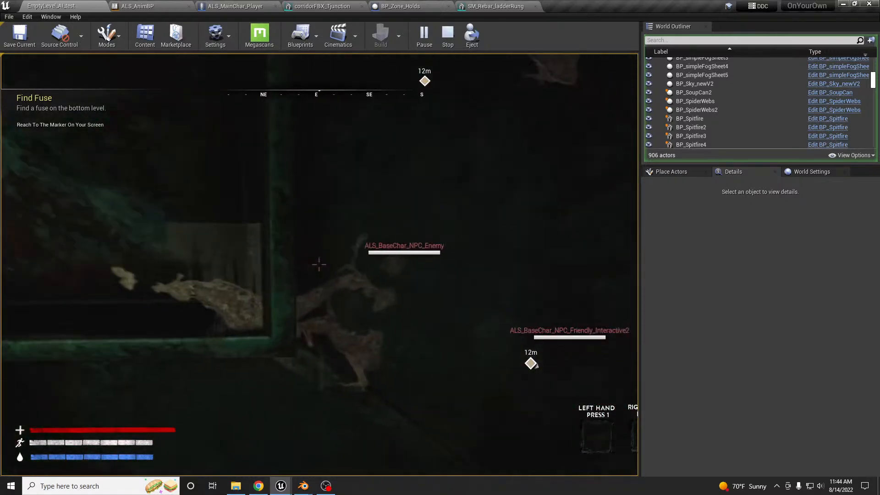
key("Escape")
Select BlockingVolume5 by the climbing route and examine the surrounding wall, holds and walkway
key("s")
right_click_drag(151, 356, 17, 348)
key("w")
left_click(309, 272)
right_click_drag(309, 271, 305, 180)
key("a")
key("w")
key("s")
key("s")
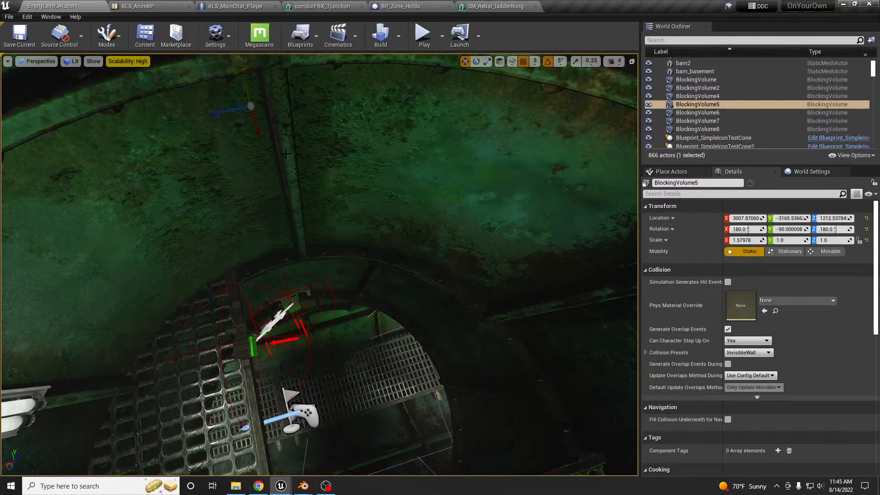
Play-test climbing the wall across the holds and the rebar rung, and stop the session
key("alt+p")
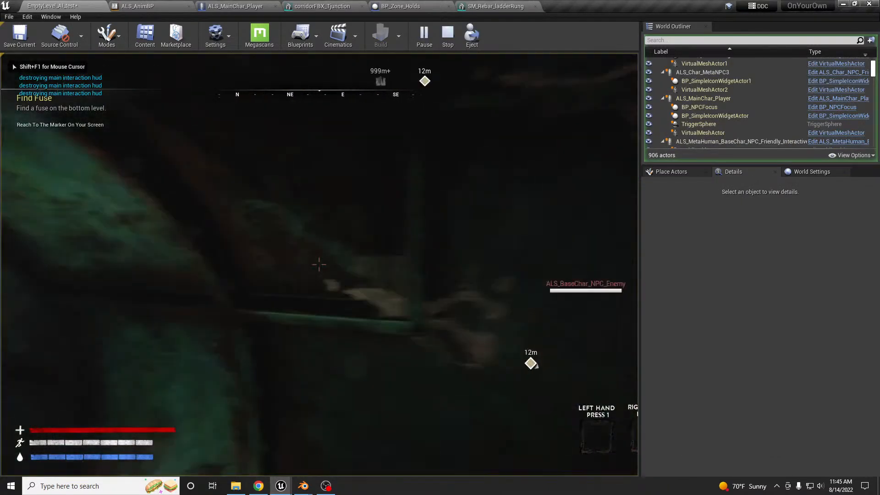
key("w")
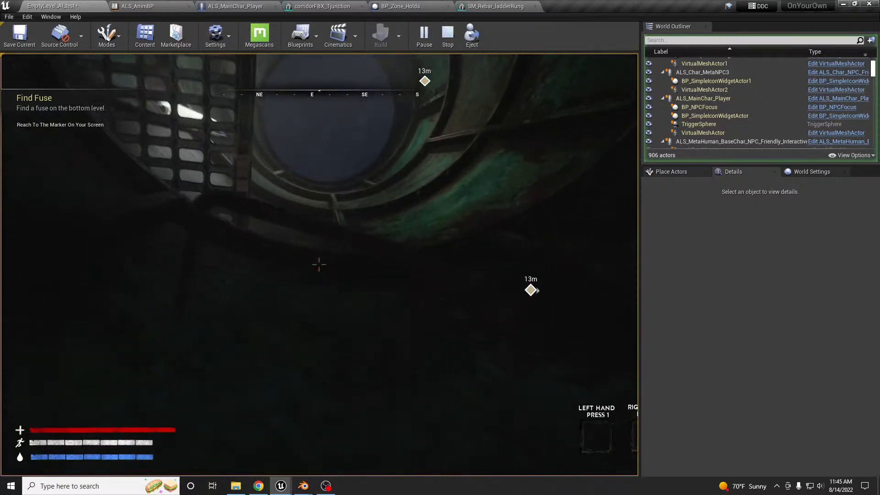
key("space")
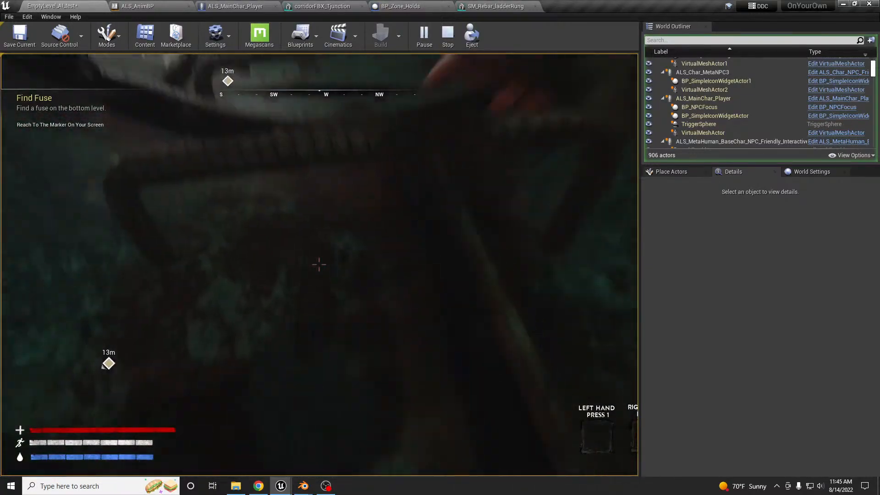
key("w")
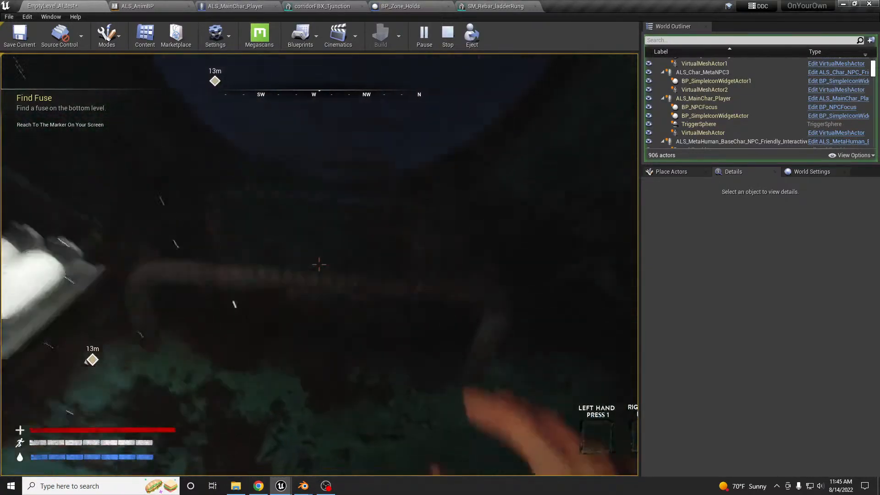
key("w")
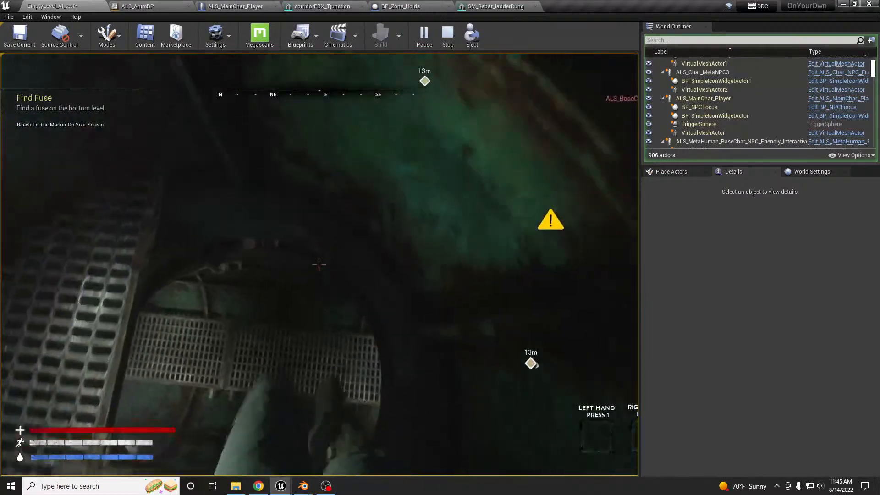
key("shift+F1")
key("Escape")
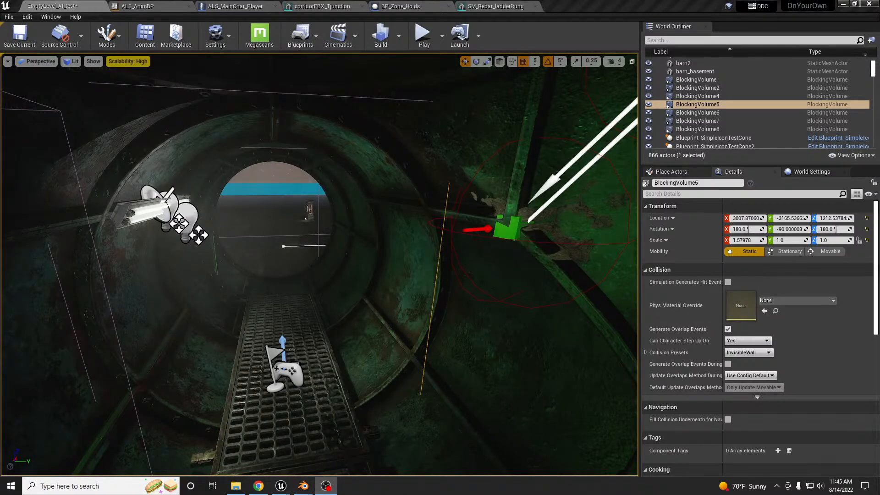
Examine how the holds line up with the tunnel wall's beams and ledges, switching the viewport to Unlit shading
key("XF86AudioLowerVolume")
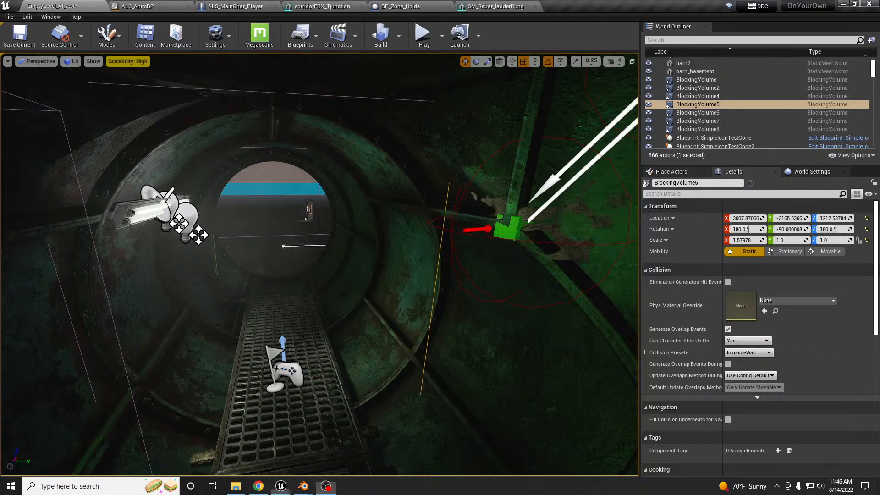
key("f")
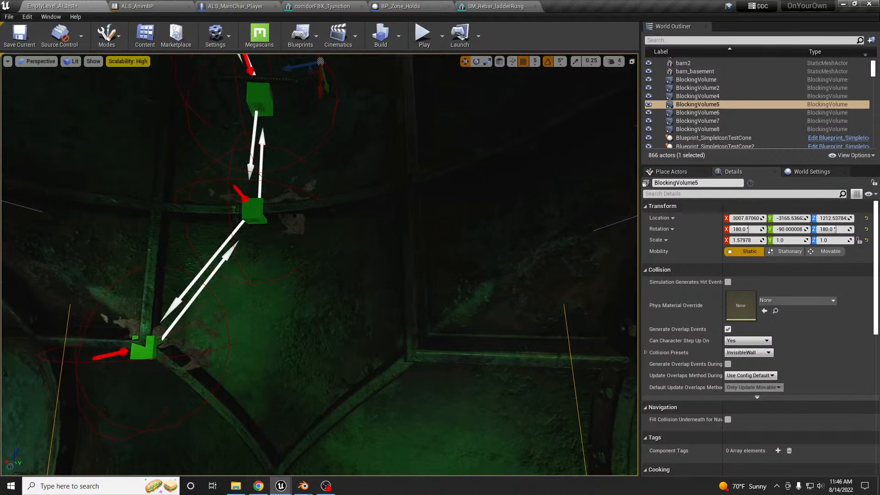
key("Left")
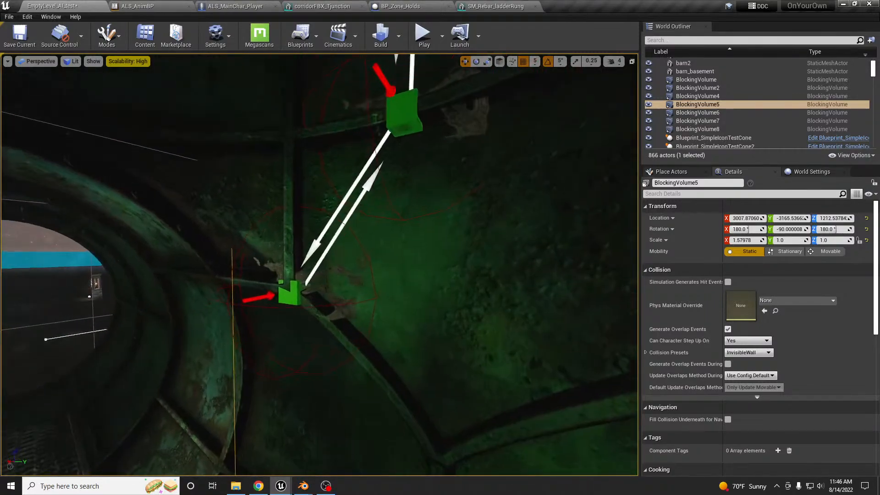
key("Left")
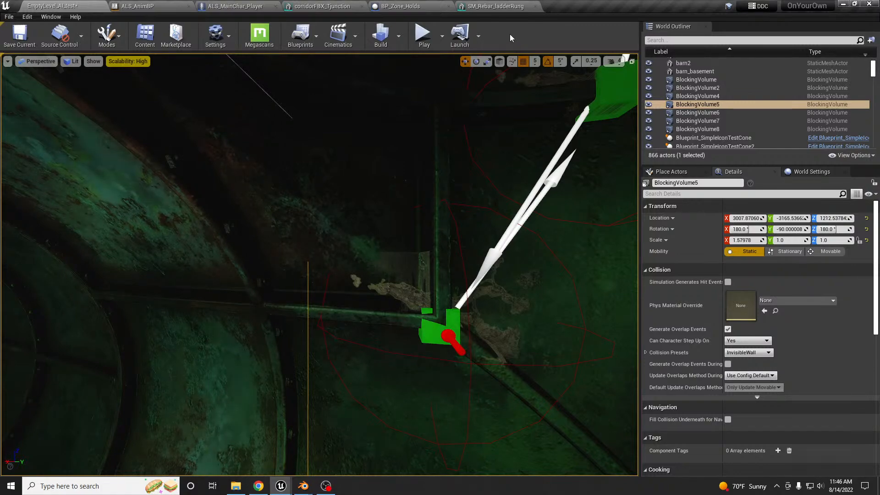
right_click_drag(321, 229, 241, 253)
key("alt+3")
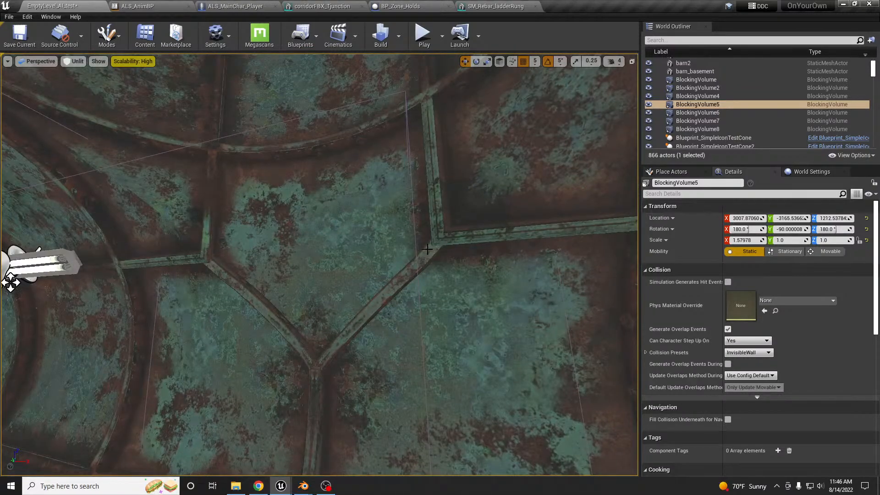
right_click_drag(309, 253, 96, 247)
right_click_drag(220, 270, 269, 271)
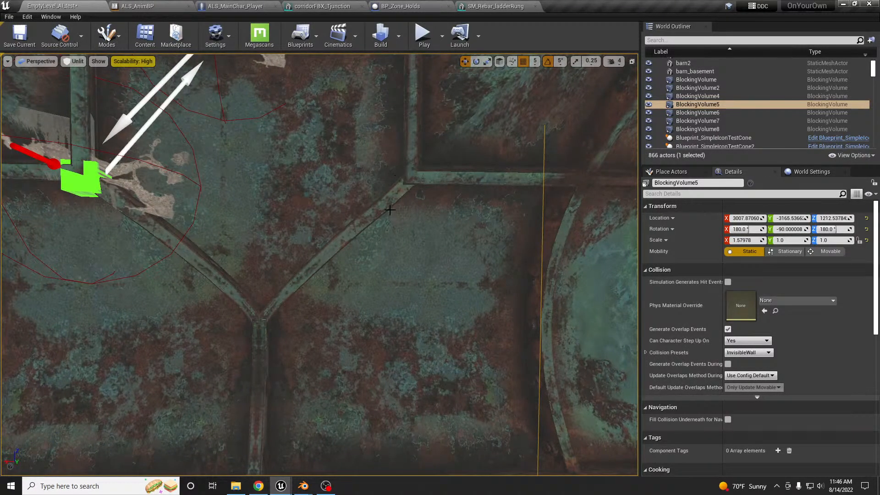
right_click_drag(246, 332, 128, 240)
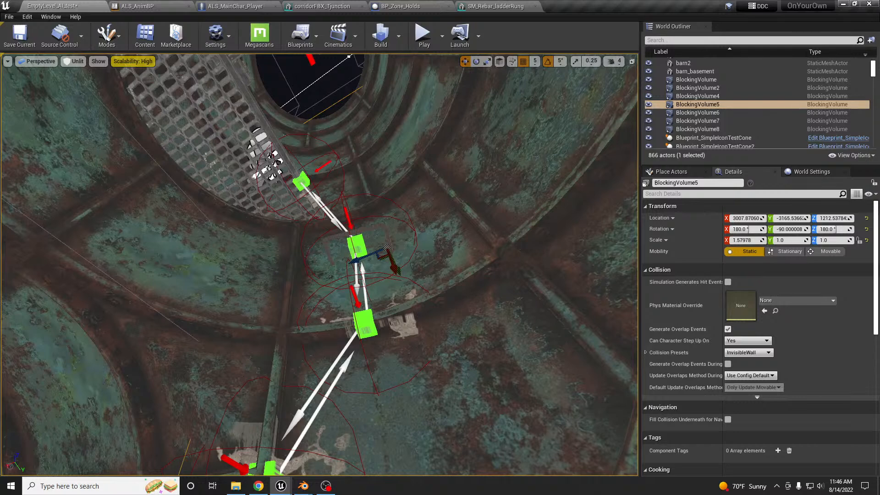
Return the viewport to Lit shading and select the middle climbing hold, BP_Zone_Holds3, on the tunnel wall
mouse_move(128, 241)
right_mouse_down()
mouse_move(134, 236)
mouse_move(138, 247)
right_mouse_up()
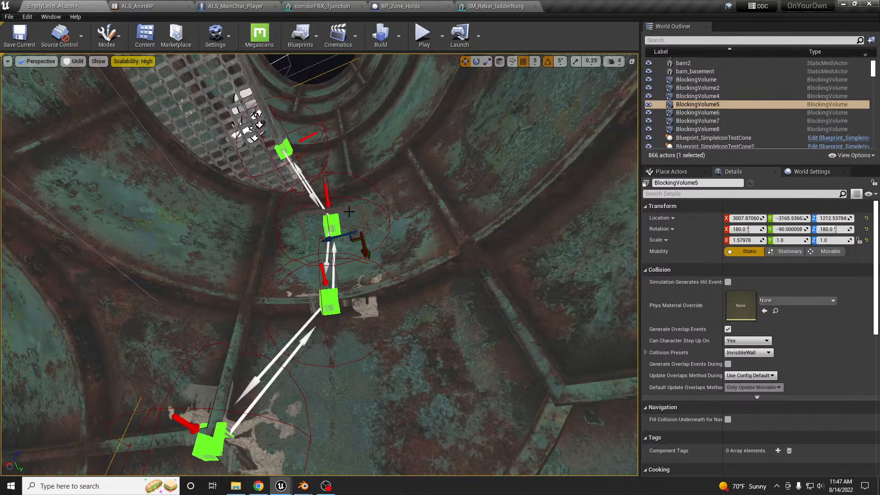
key("alt+4")
mouse_move(349, 230)
right_mouse_down()
mouse_move(352, 216)
mouse_move(354, 242)
mouse_move(355, 233)
right_mouse_up()
key("w")
key("w")
key("s")
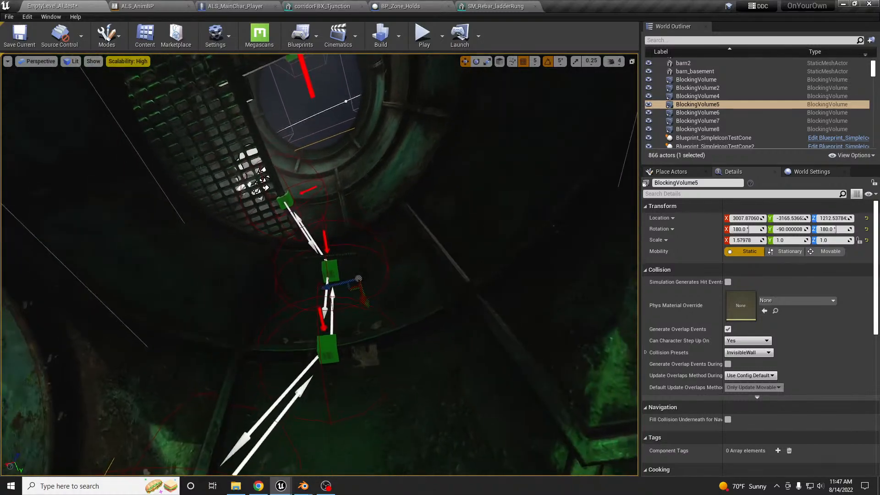
left_click(327, 272)
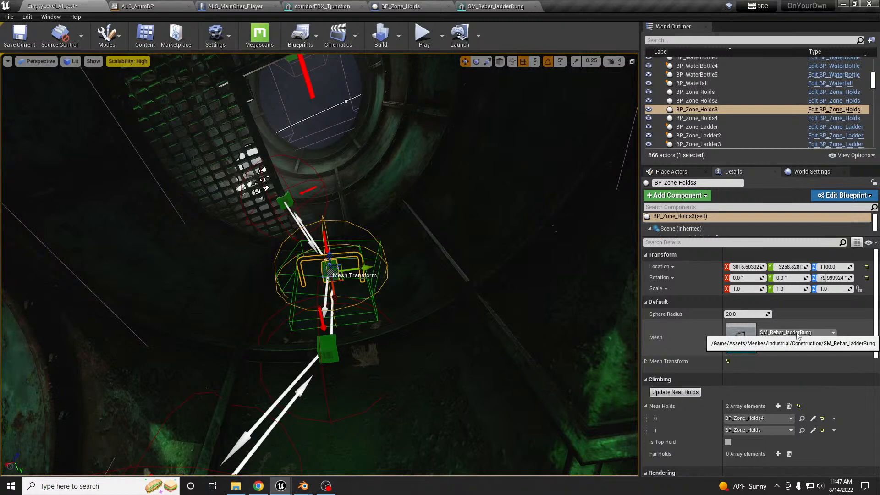
Play-test climbing the tunnel wall with the editor gizmos hidden, stop the session and save the level
right_click_drag(440, 275, 432, 357)
key("g")
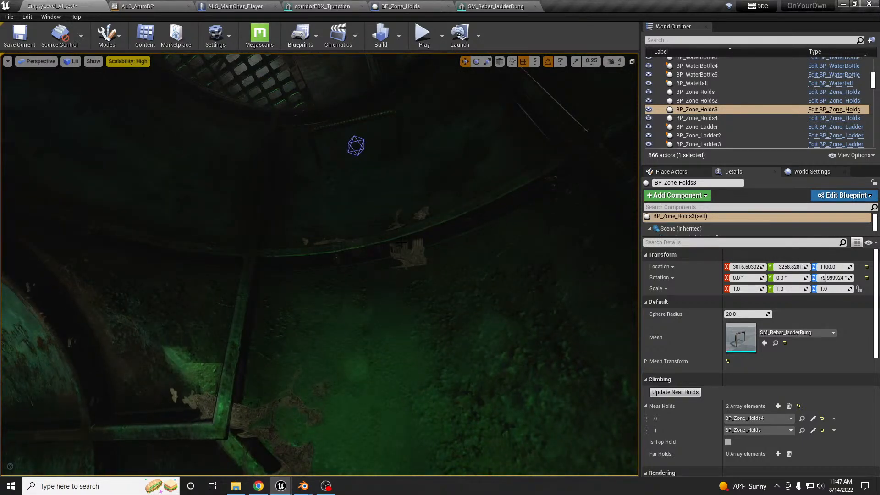
right_click_drag(351, 361, 332, 388)
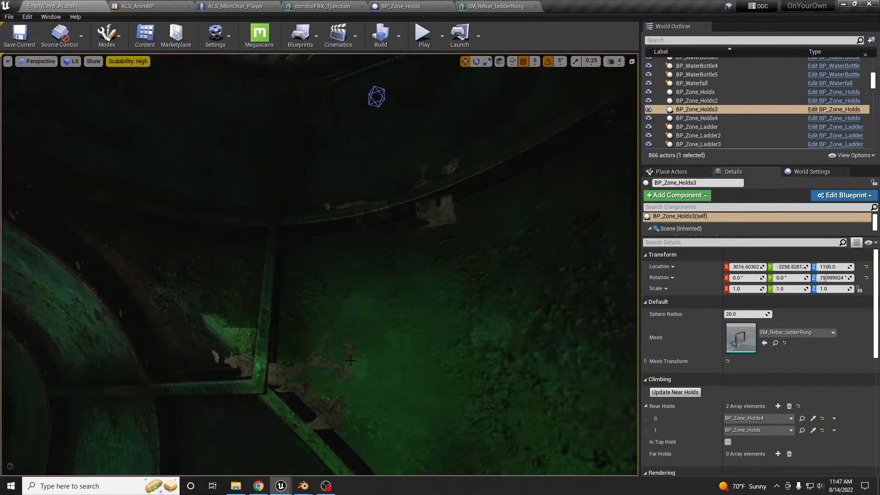
key("alt+p")
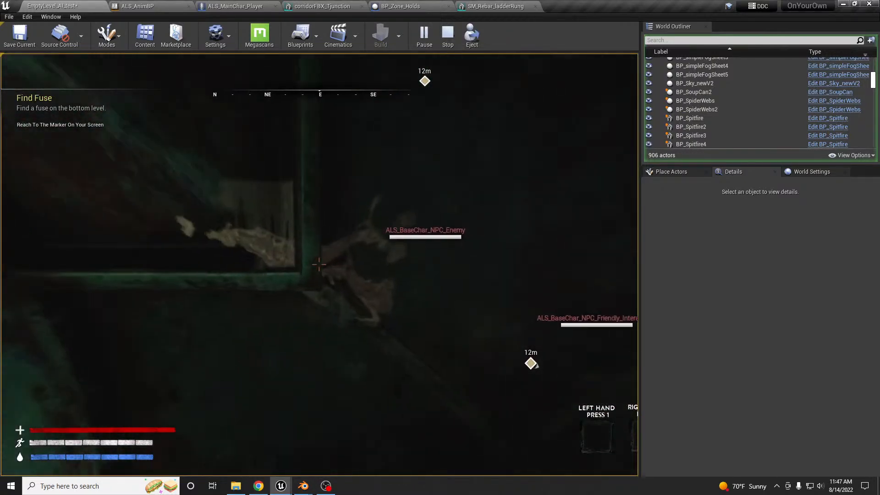
key("space")
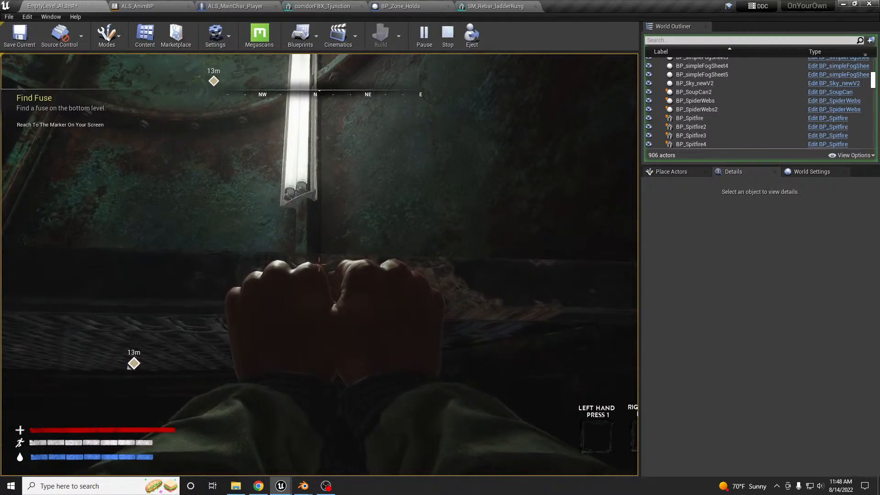
key("space")
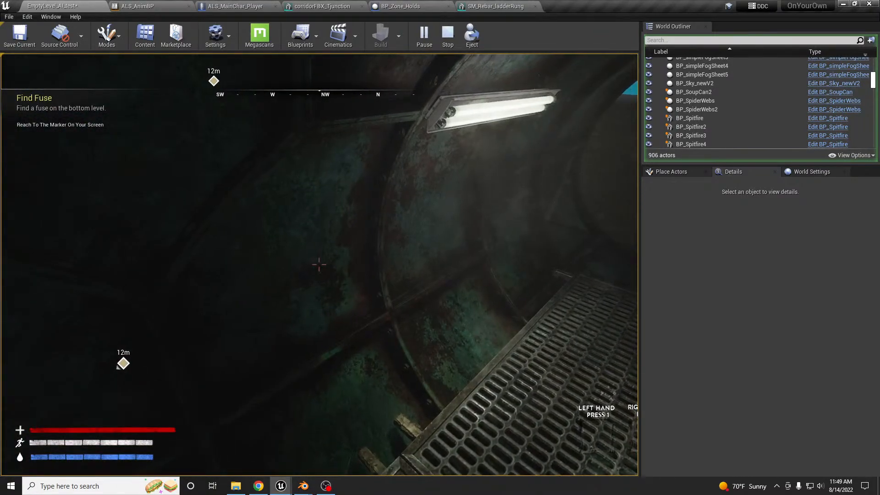
key("Escape")
key("ctrl+s")
Move CS_RouteActor beside the tunnel walkway at X 2469, Y -3415, Z 878 and rotate it to about -85° around Z
mouse_move(342, 419)
right_mouse_down()
mouse_move(293, 399)
mouse_move(344, 401)
right_mouse_up()
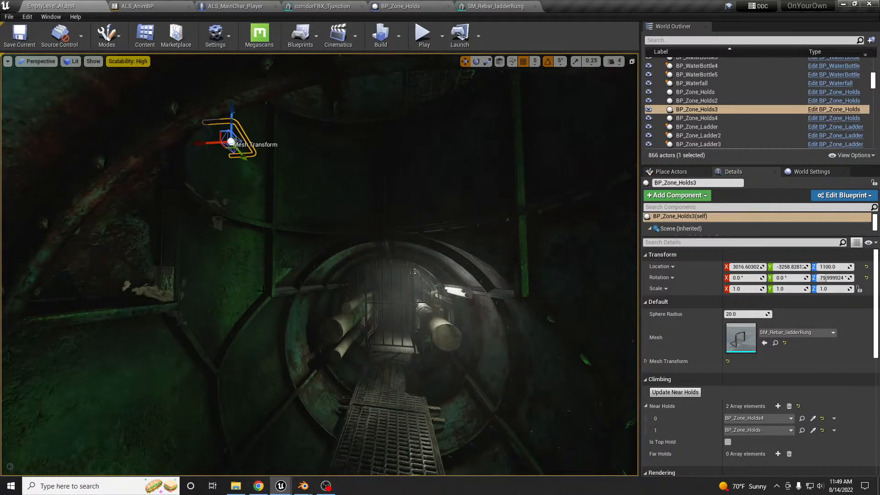
right_click_drag(344, 402, 344, 401)
right_click_drag(412, 241, 412, 240)
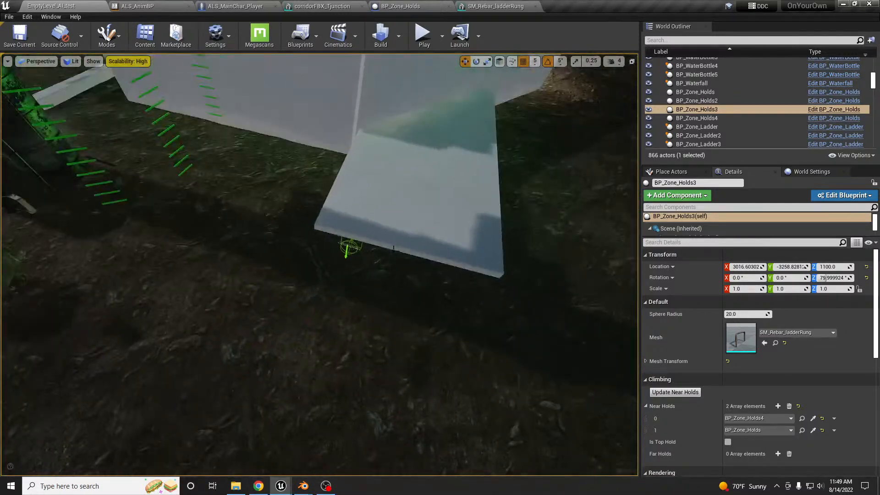
left_click(348, 250)
left_click(358, 250)
right_click_drag(358, 250, 244, 290)
right_click_drag(377, 272, 376, 272)
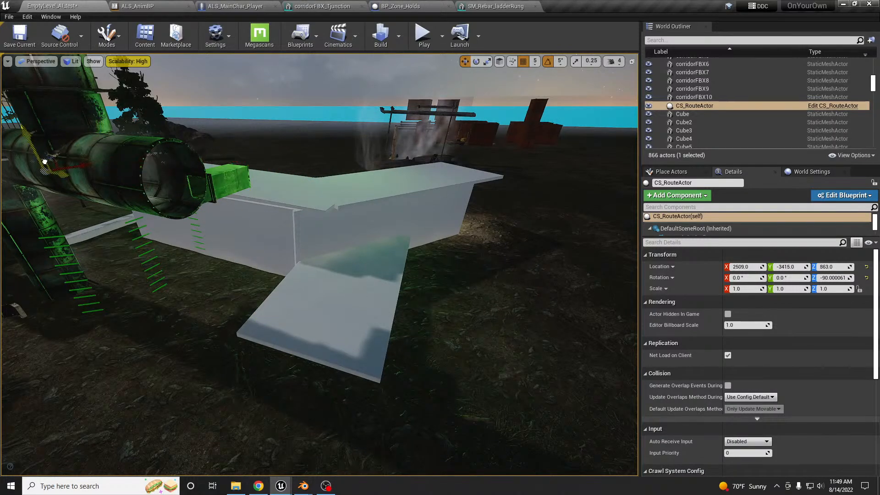
right_click_drag(377, 273, 323, 261)
left_click_drag(285, 337, 281, 306)
mouse_move(281, 306)
right_mouse_down()
mouse_move(257, 306)
mouse_move(294, 310)
right_mouse_up()
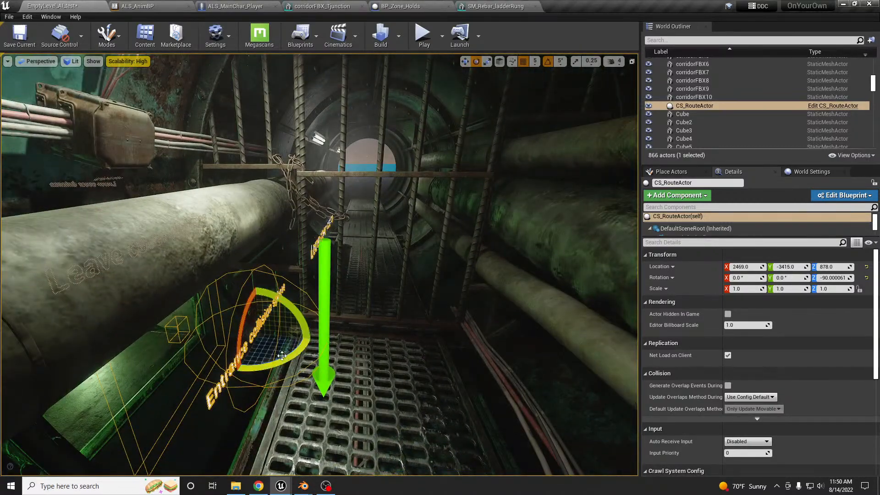
left_click_drag(282, 358, 275, 363)
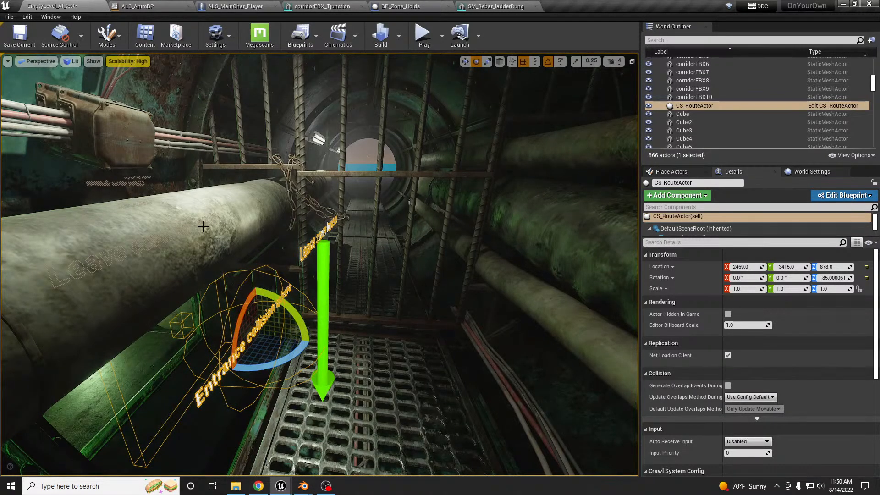
Move the PlayerStart along the tunnel to about X 2327, Y -3363, Z 939, near the crawl route entrance
right_click_drag(117, 246, 106, 273)
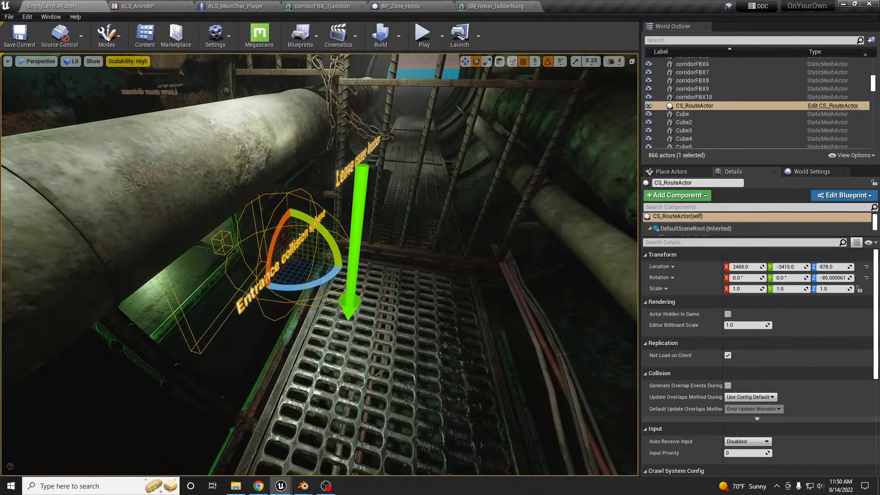
key("s")
right_click_drag(192, 303, 201, 278)
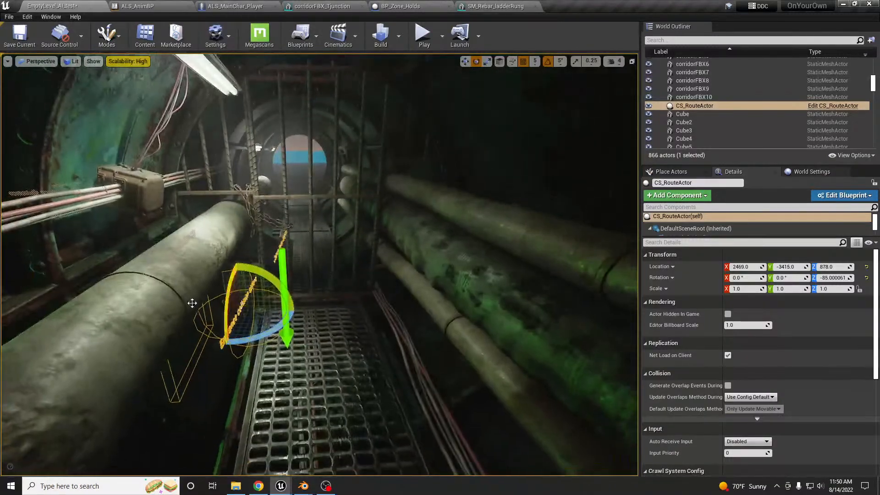
key("w")
right_click_drag(281, 287, 282, 285)
key("w")
left_click(316, 265)
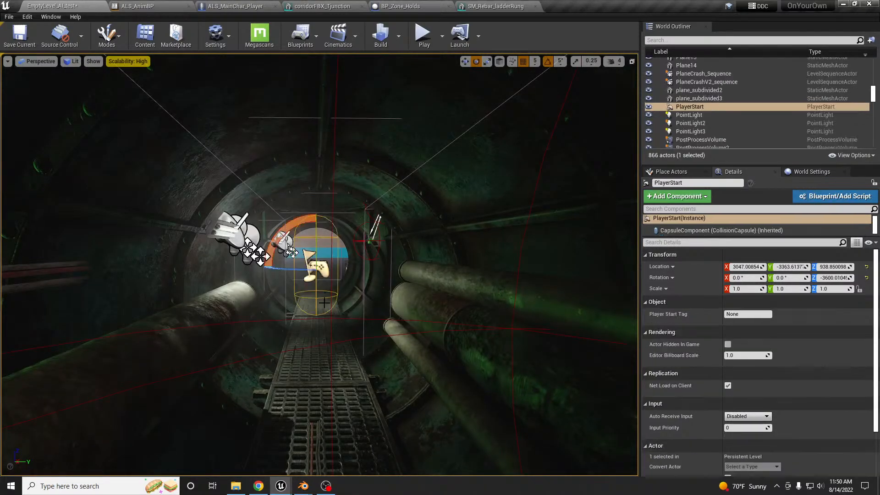
key("f")
key("w")
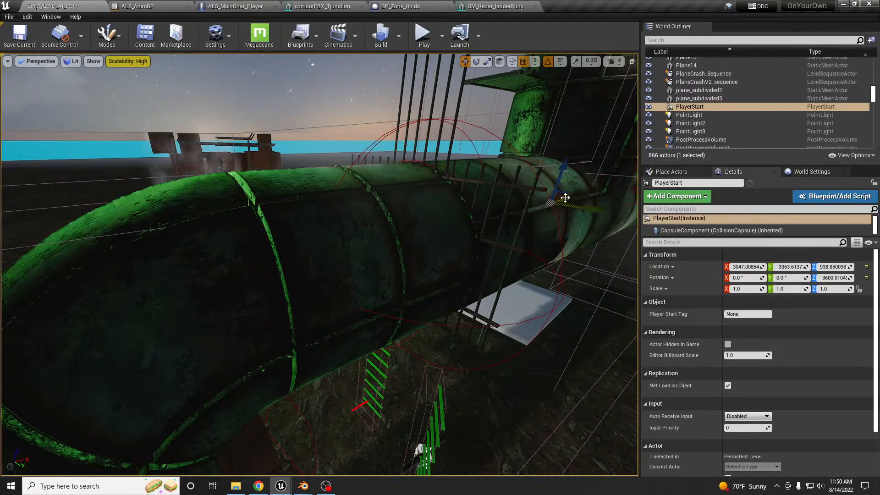
key("w")
key("a")
right_click_drag(354, 263, 353, 267)
key("d")
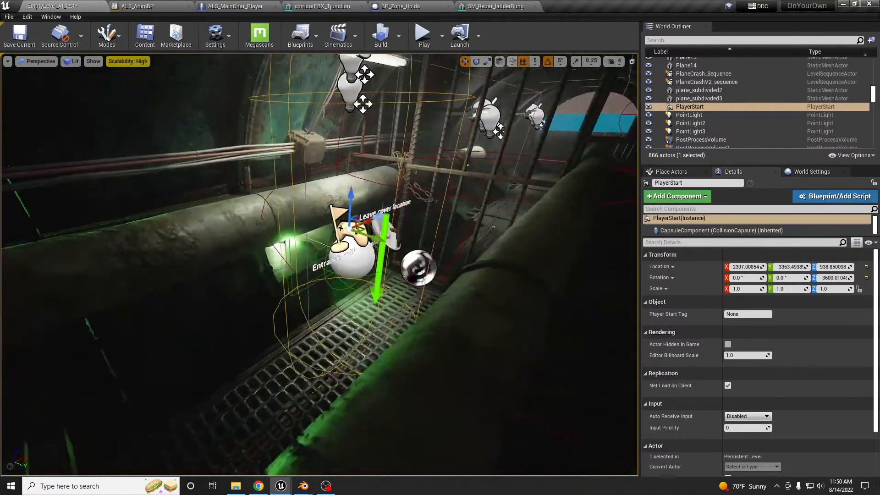
left_click_drag(366, 220, 240, 274)
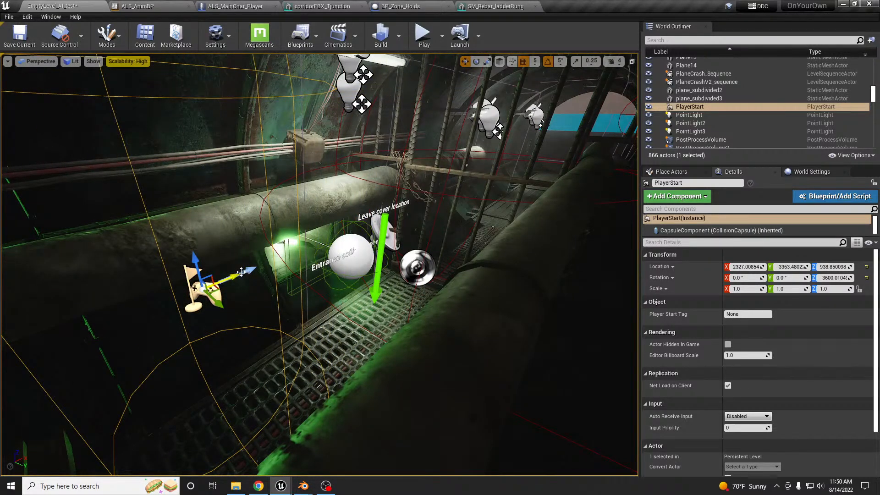
Play-test entering the crawl route beside the walkway, stop the session and close the message log
key("alt+p")
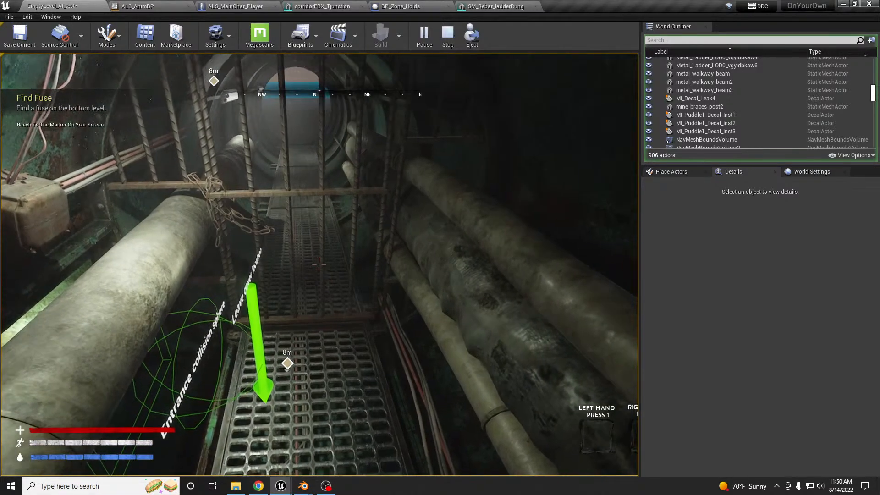
key("w")
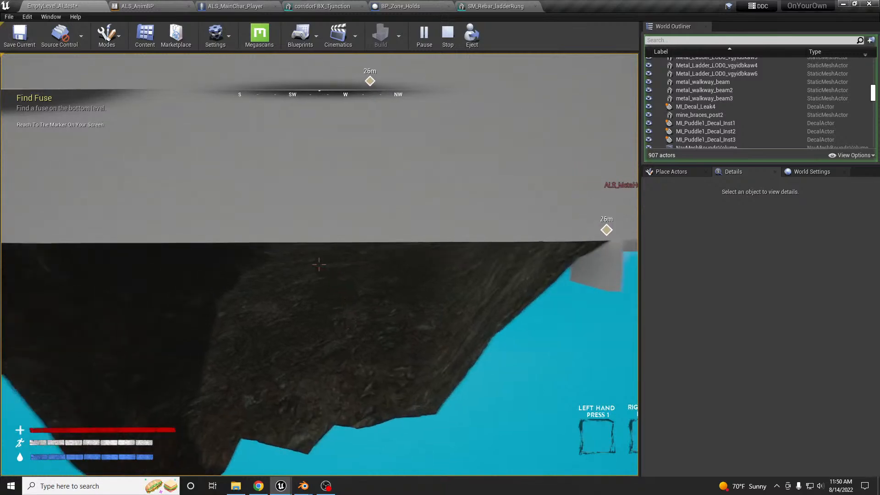
key("e")
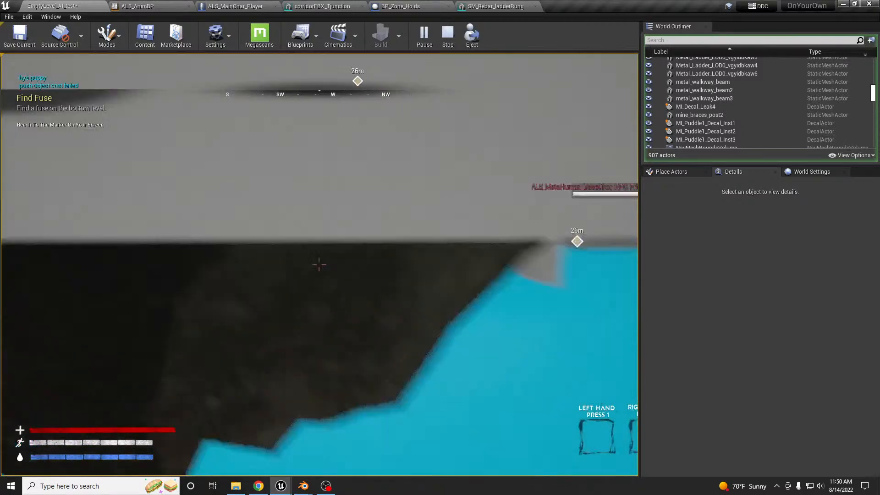
key("Escape")
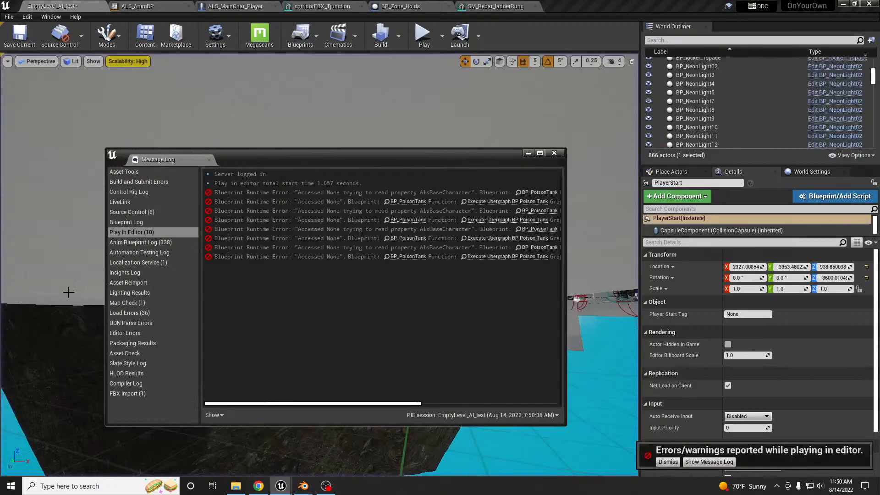
left_click(558, 154)
Select the air duct SM_AirDuct_vent_01_A below the tunnel pipe and open its static mesh for inspection
right_click_drag(559, 154, 473, 137)
right_click_drag(321, 257, 477, 275)
right_click_drag(346, 362, 427, 255)
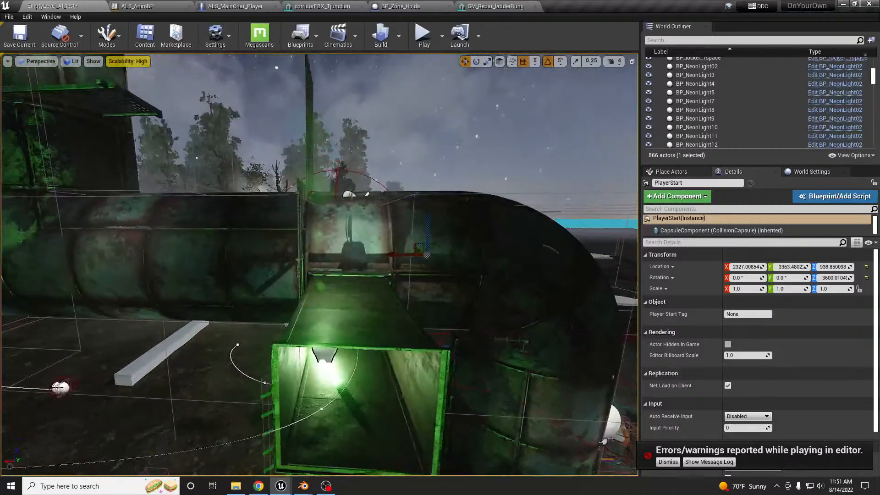
left_click(411, 250)
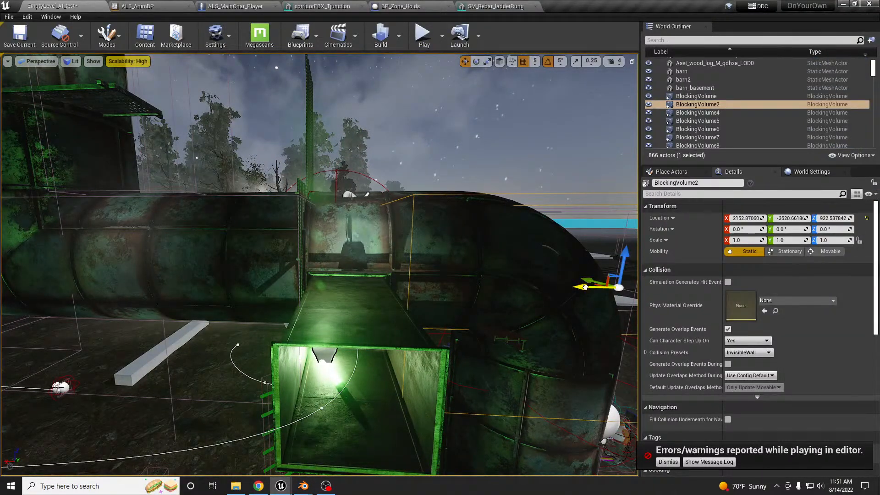
left_click(341, 337)
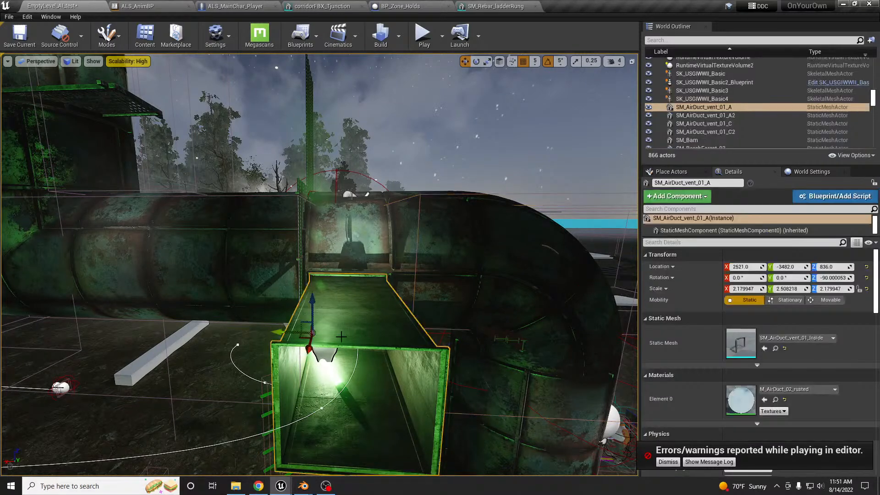
double_click(744, 344)
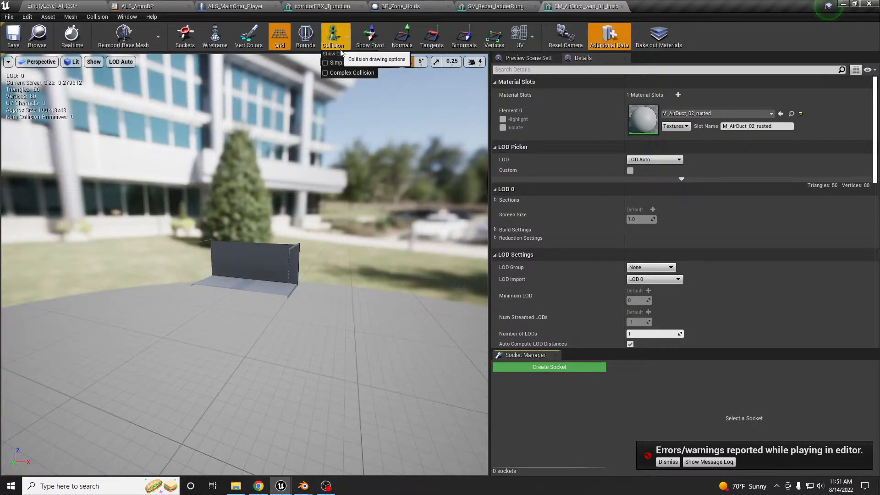
Examine the air duct mesh from several angles, toggling its complex collision display
left_click(336, 76)
right_click_drag(330, 220, 248, 234)
key("a")
key("d")
key("w")
key("s")
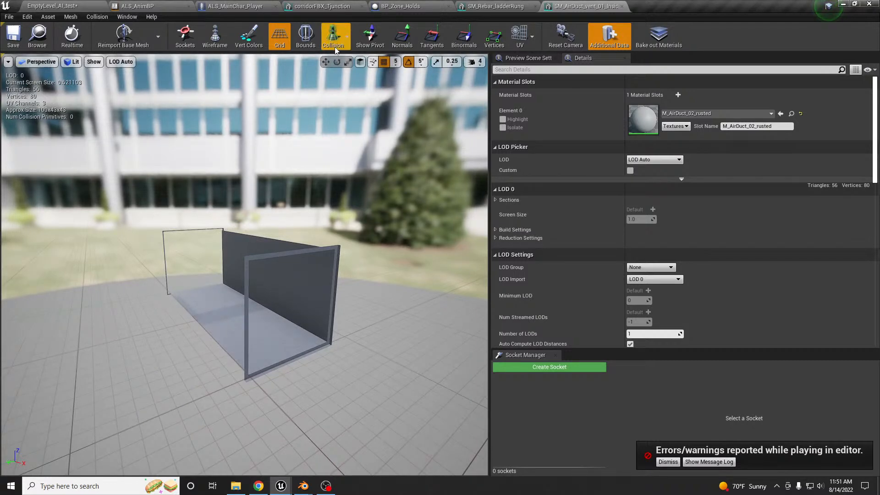
left_click(334, 42)
left_click(335, 46)
left_click(336, 73)
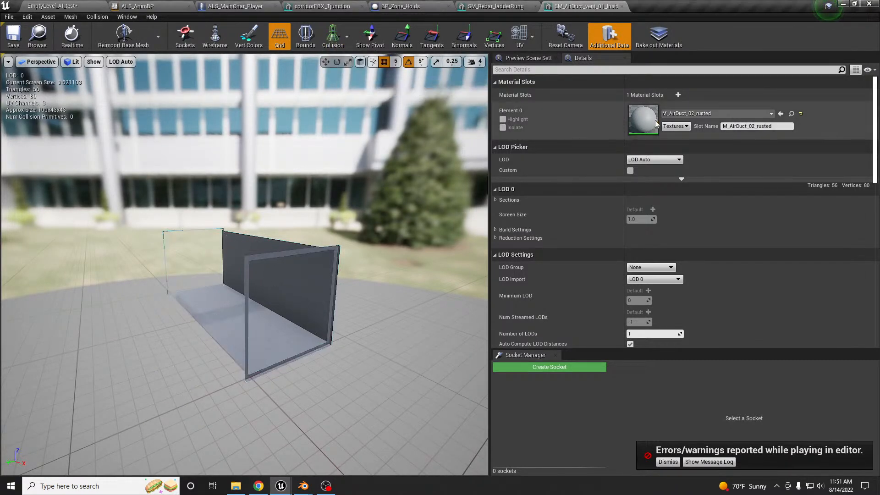
Return to the level and set the collision preset of SM_AirDuct_vent_01_A to NoCollision
left_click(55, 6)
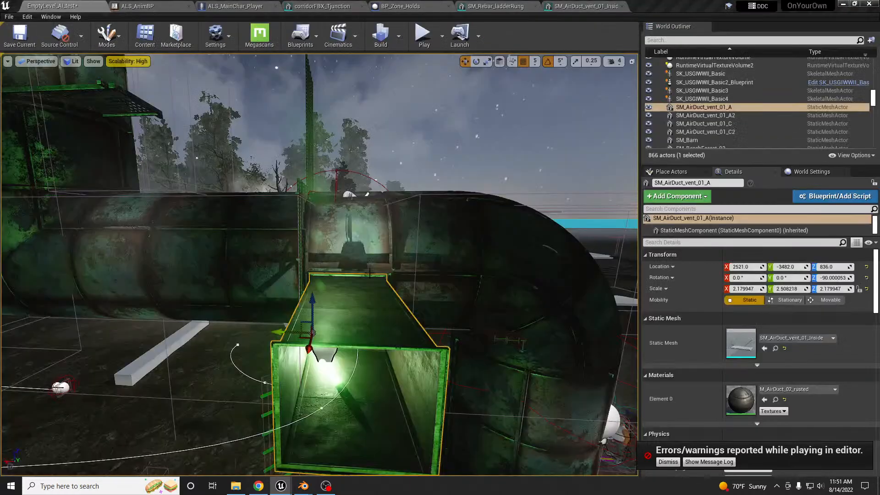
scroll(766, 372, "down", 7)
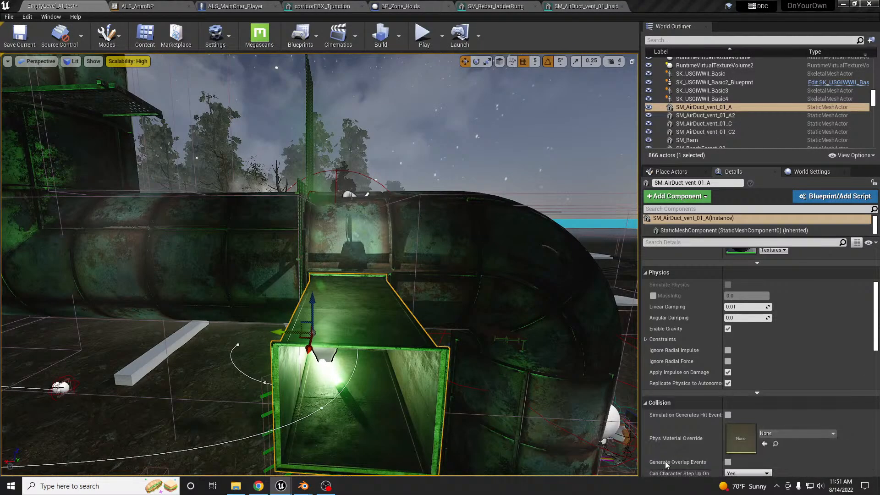
scroll(779, 397, "down", 3)
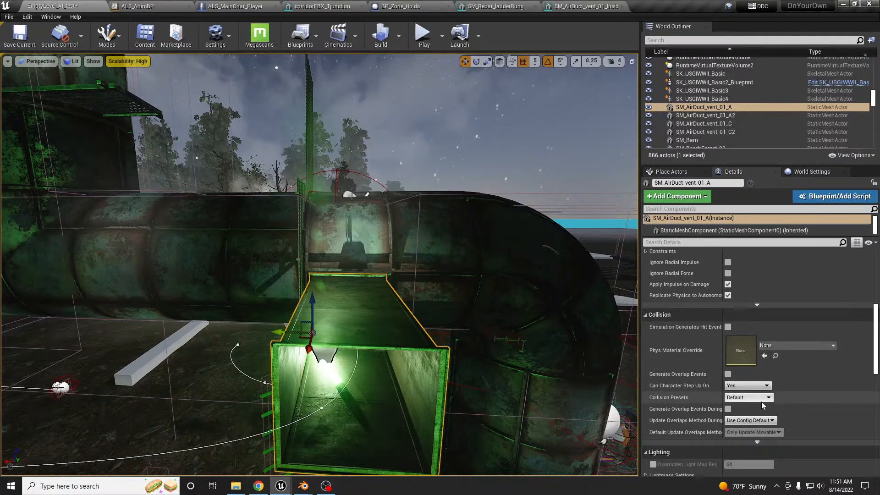
left_click(760, 399)
left_click(738, 281)
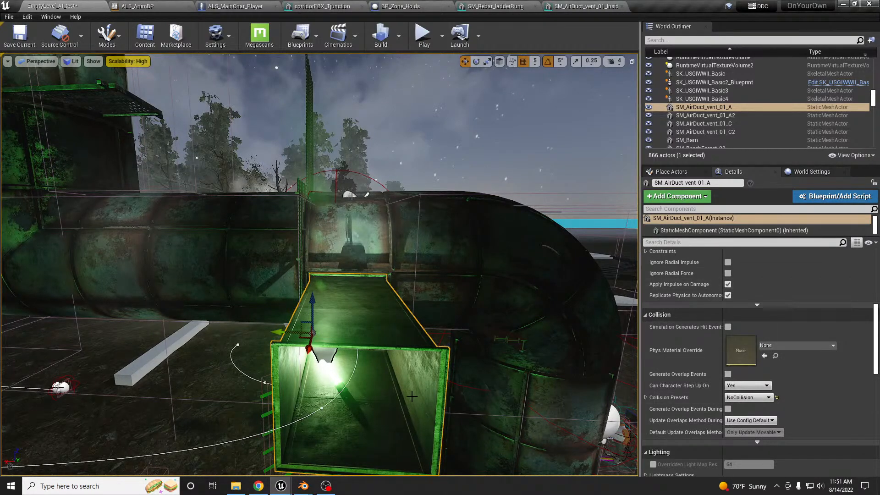
Select the pipe SM_Pipe_02b7 above the crawl route's entrance and set its collision preset to NoCollision
middle_click_drag(320, 257, 309, 292)
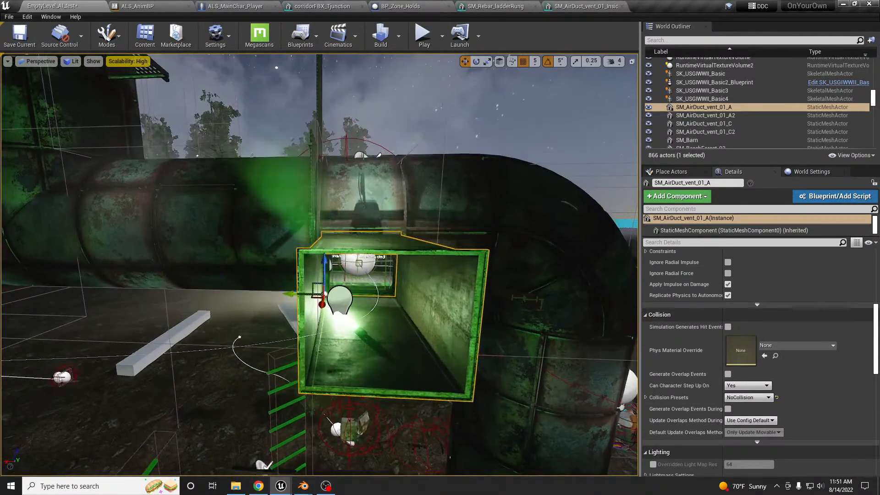
right_click_drag(369, 313, 352, 222)
key("w")
key("q")
key("w")
key("s")
left_click(352, 222)
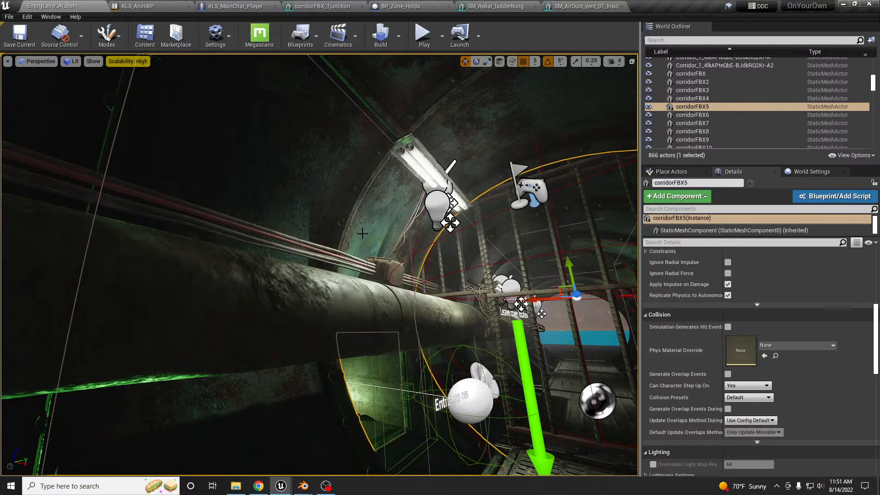
right_click_drag(543, 378, 565, 405)
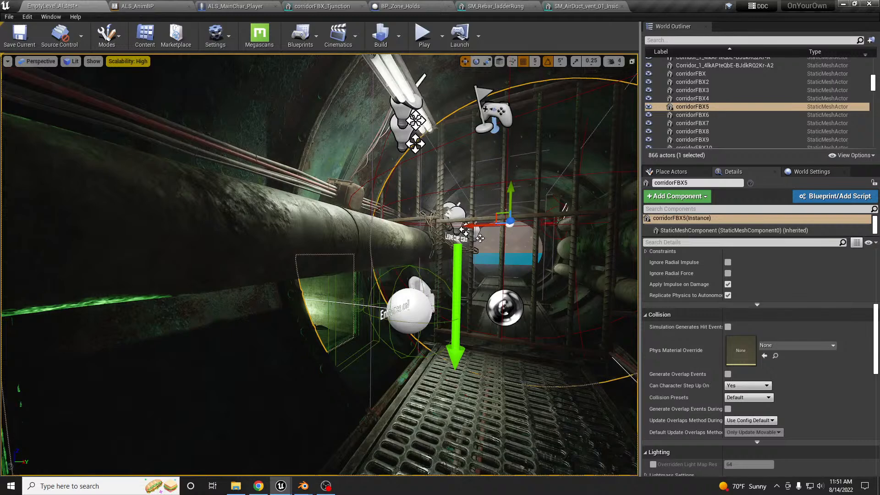
left_click(391, 249)
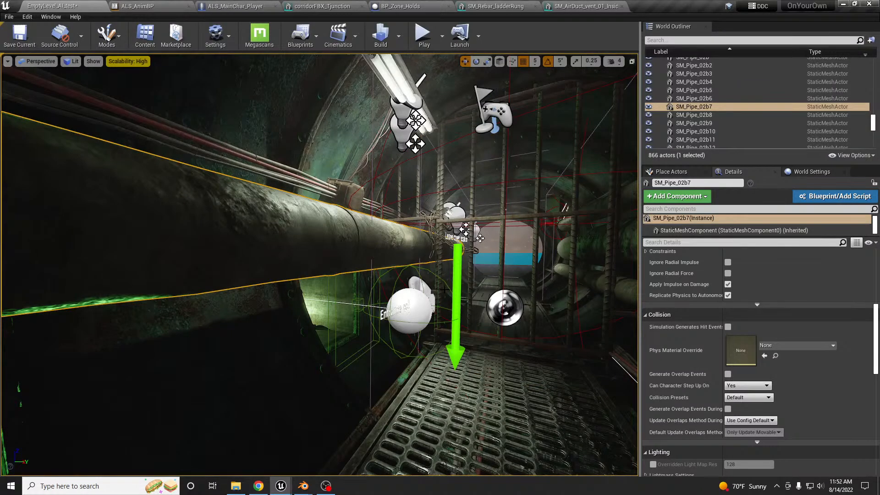
middle_click_drag(449, 294, 426, 239)
left_click(753, 400)
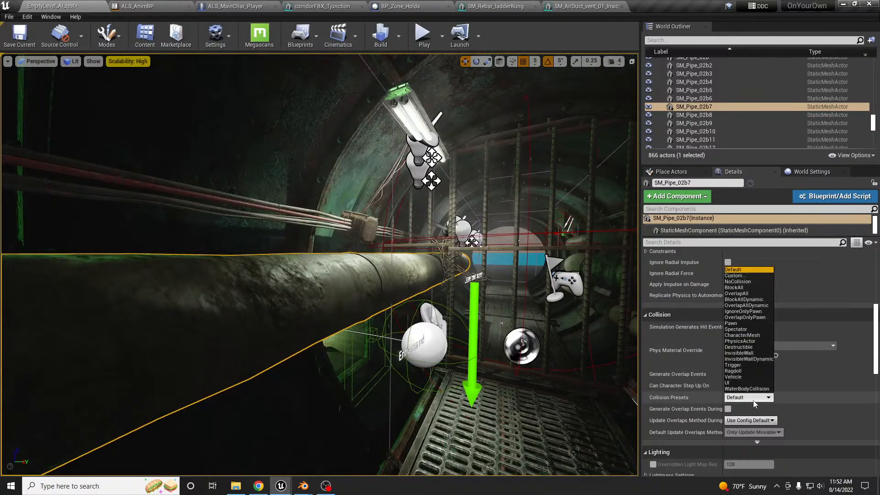
left_click(746, 281)
right_click_drag(517, 293, 545, 303)
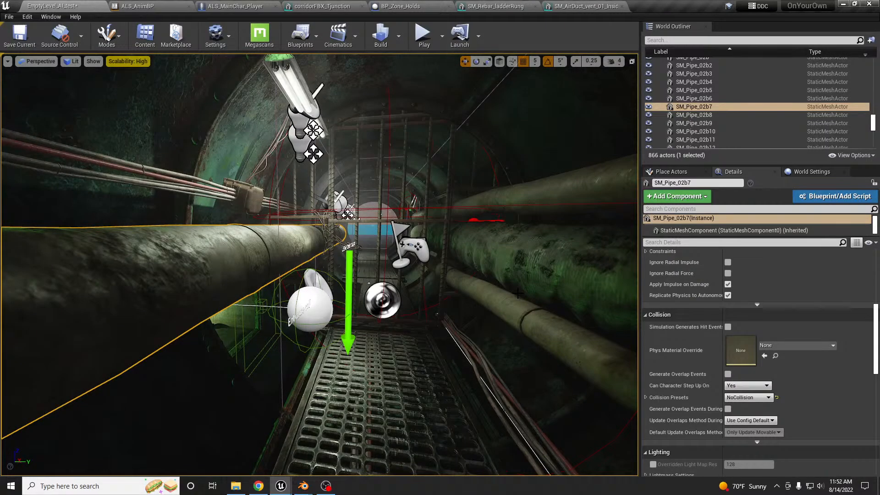
Play-test entering the crawl route from the walkway, trying the interaction during the crawl, and stop the session
key("alt+p")
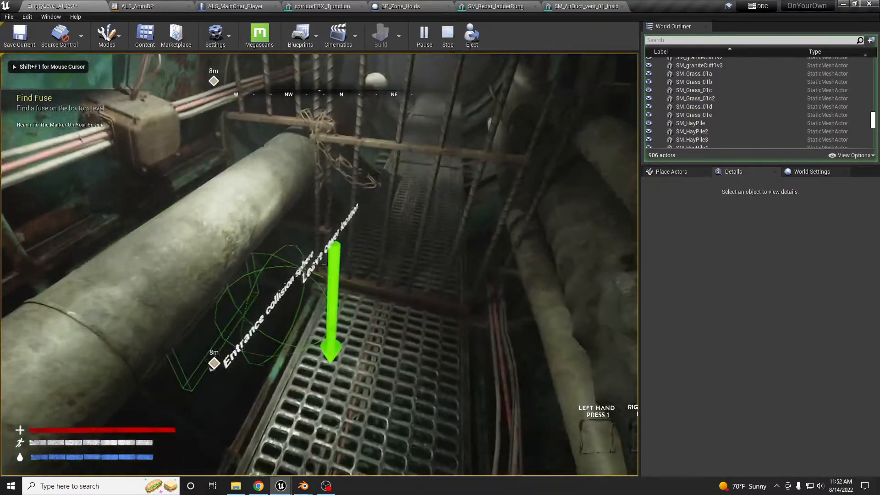
key("w")
key("w")
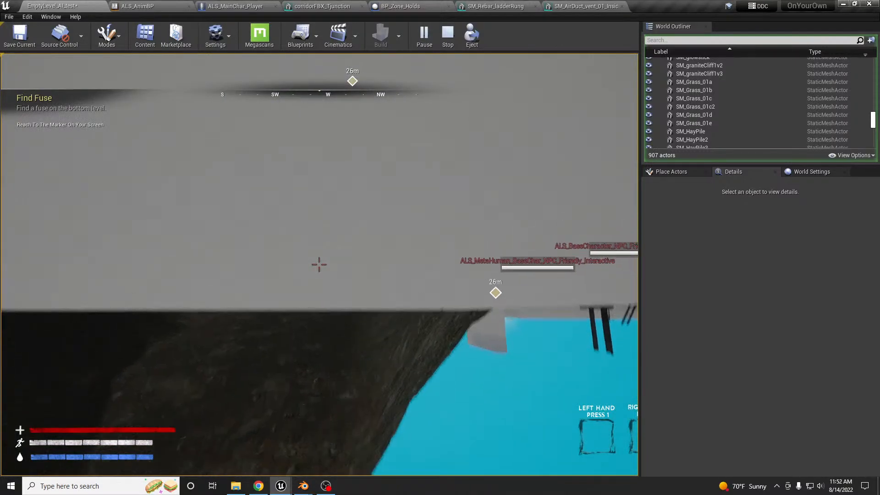
key("e")
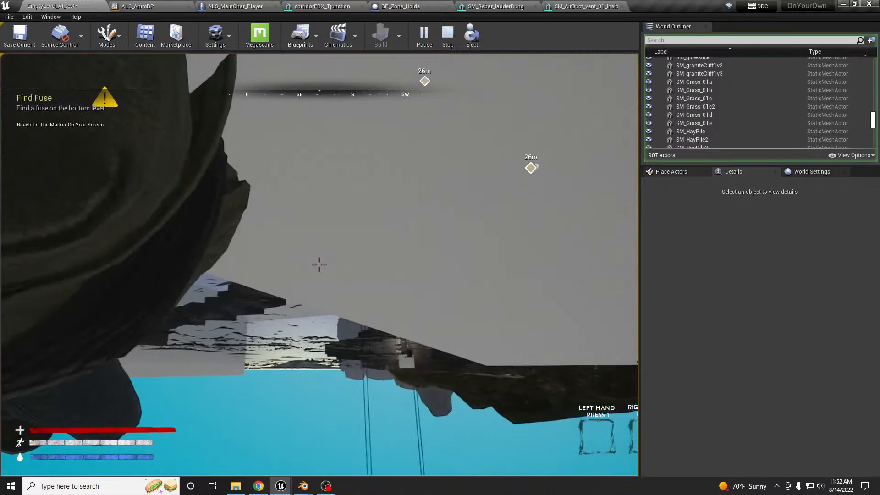
key("Escape")
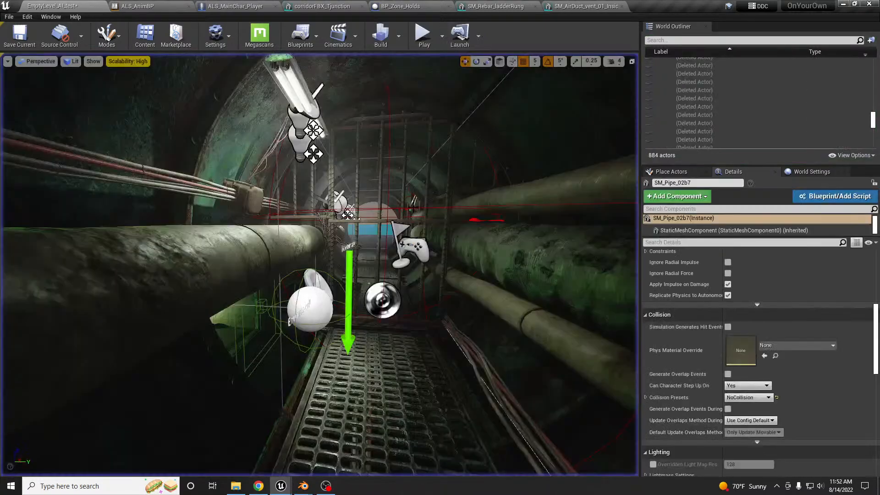
Select CS_RouteActor beside the walkway and review its Crawl System Config settings
right_click_drag(414, 225, 467, 255)
key("w")
key("w")
left_click(309, 305)
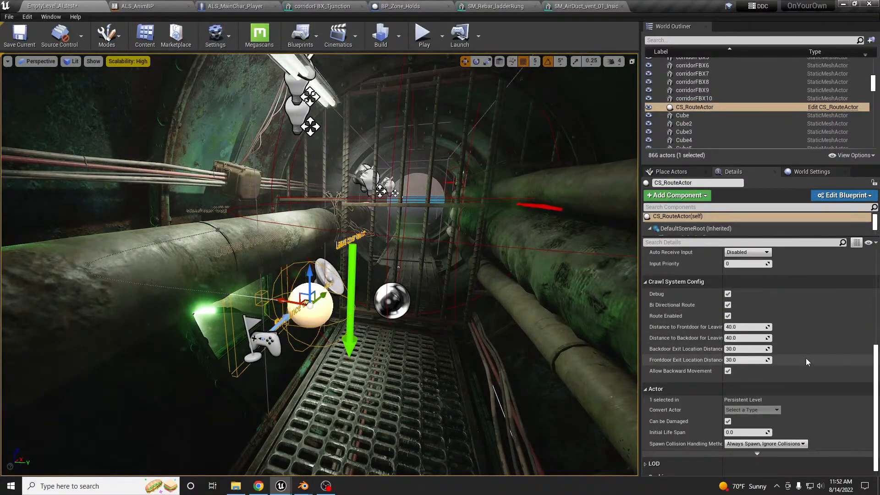
scroll(798, 358, "up", 6)
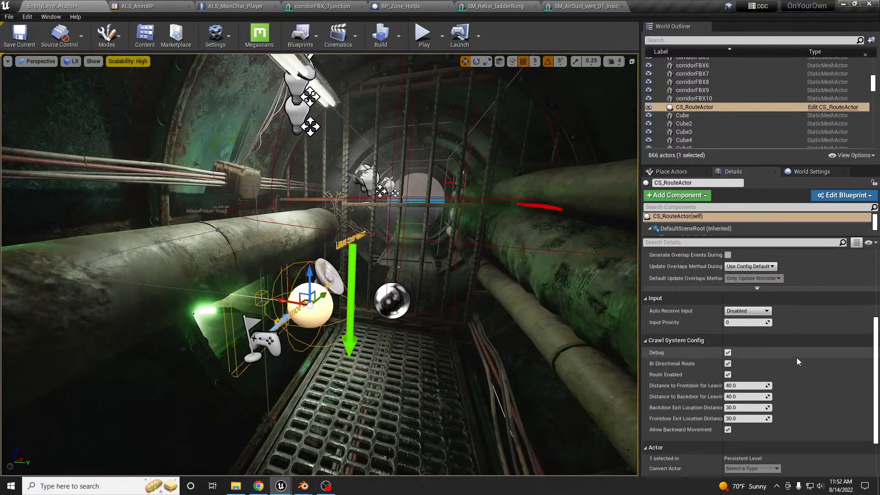
scroll(796, 357, "down", 5)
Move and rotate the exit end of CS_RouteActor so it sits at the air duct's open outer end
right_click_drag(458, 298, 356, 315)
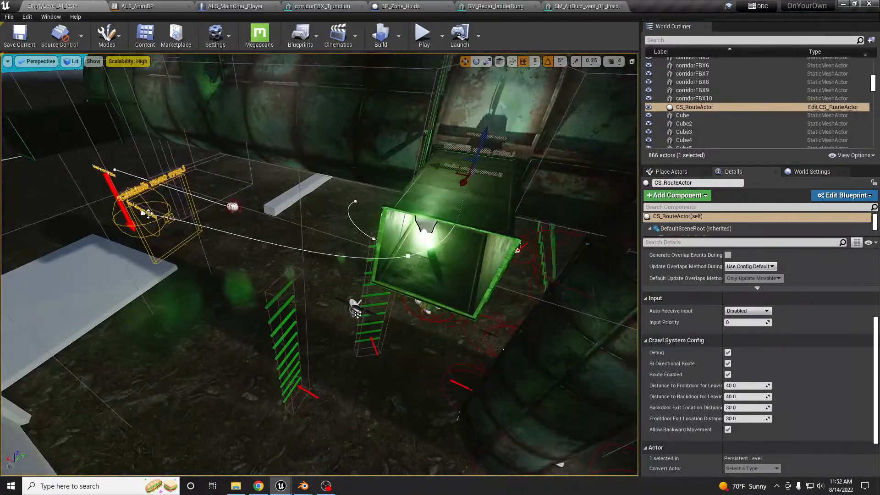
left_click_drag(129, 207, 282, 292)
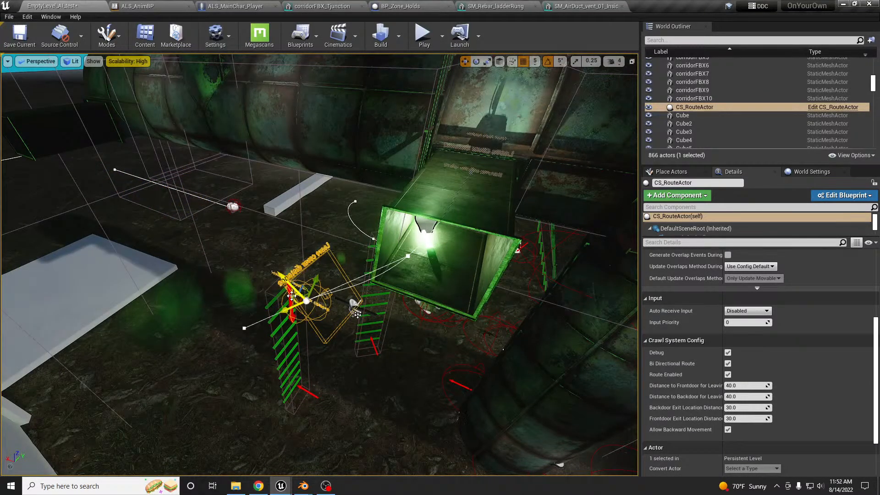
key("ctrl+z")
right_click_drag(356, 304, 379, 348)
key("ctrl+y")
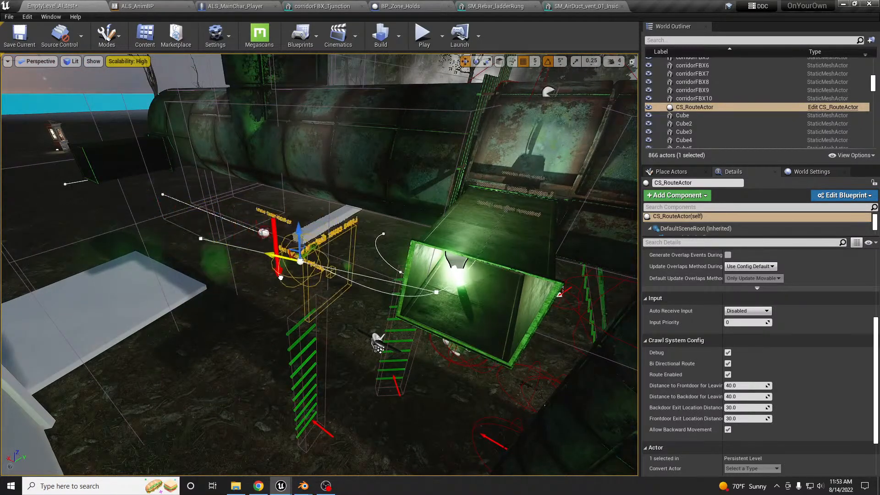
left_click_drag(321, 290, 343, 284)
key("ctrl+z")
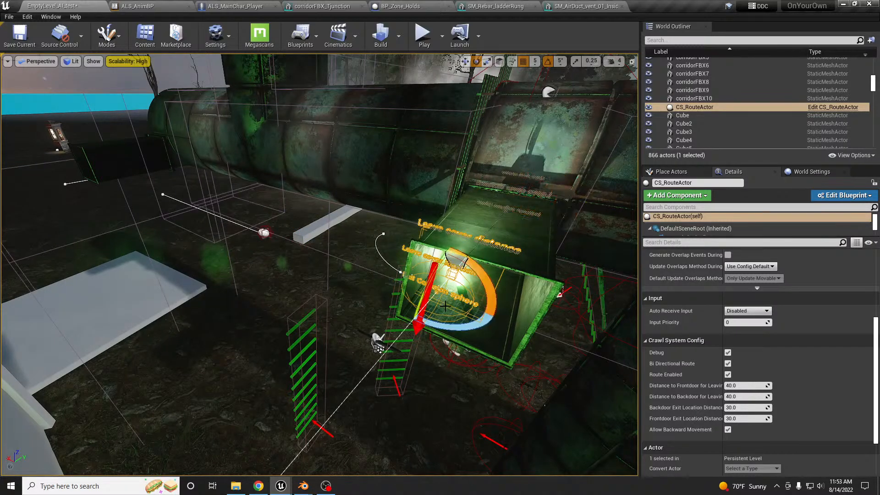
key("w")
left_click_drag(427, 298, 440, 348)
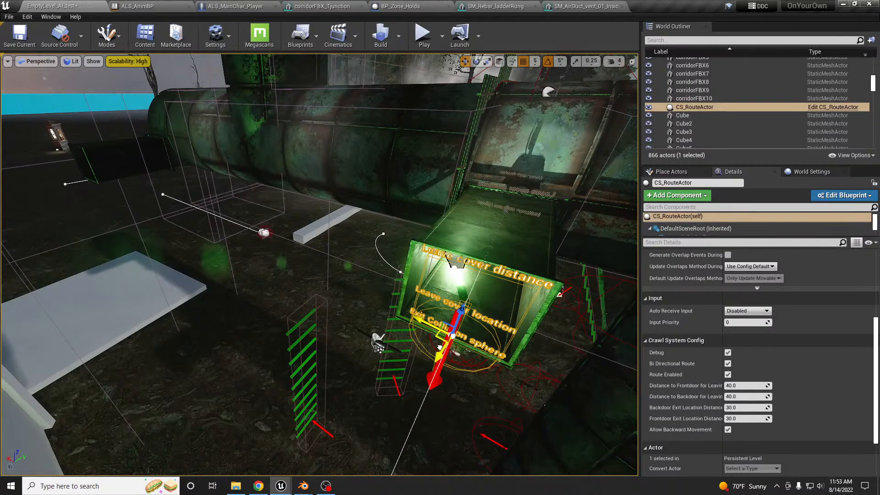
Select BlockingVolume2 along the tunnel pipe and duplicate it toward the air duct
right_click_drag(502, 319, 496, 241)
key("q")
key("e")
key("e")
key("e")
left_click(400, 209)
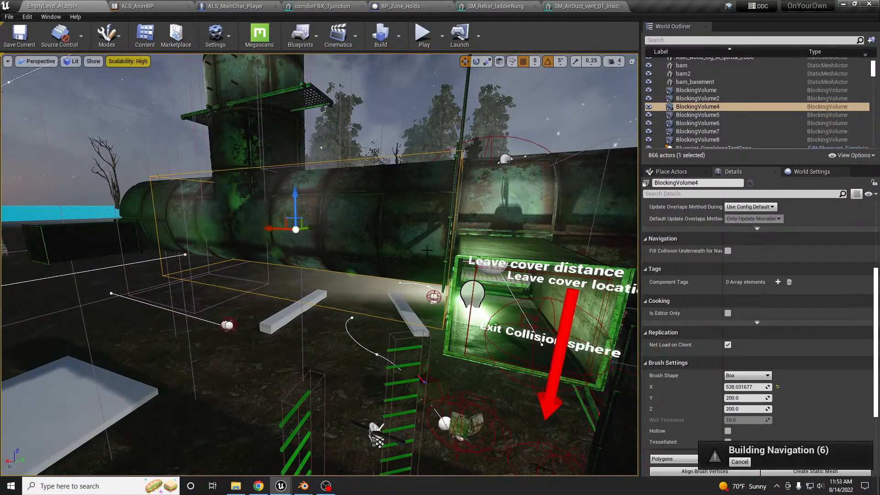
key("d")
right_click_drag(472, 253, 473, 253)
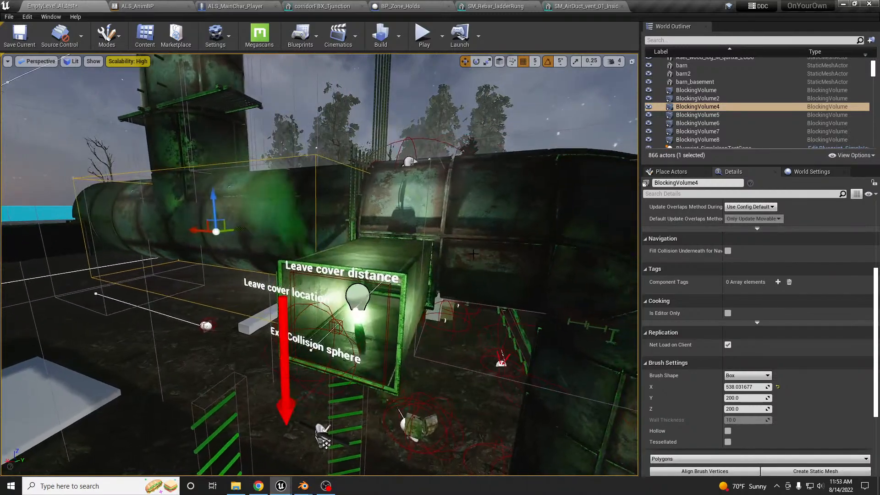
left_click(424, 222)
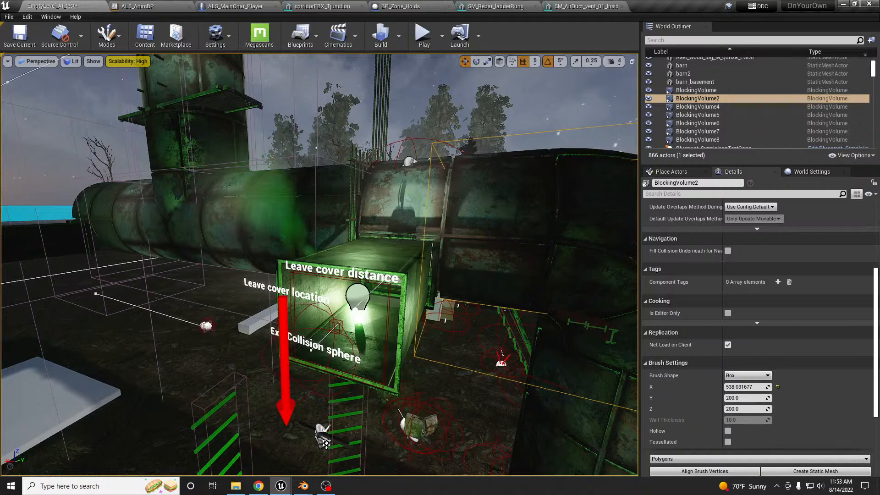
key("s")
right_click_drag(425, 222, 424, 222)
left_click_drag(479, 255, 345, 311, "alt")
Position the duplicated blocking volume below the air duct
key("w")
right_click_drag(345, 311, 345, 312)
key("s")
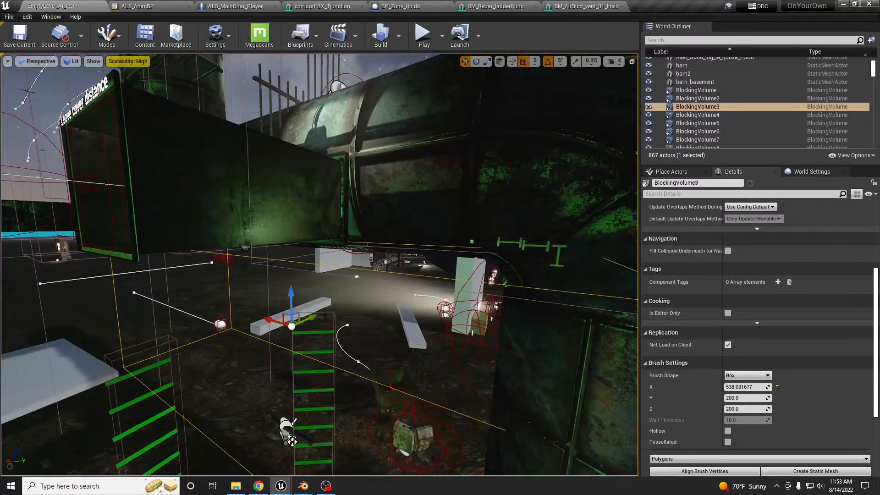
left_click_drag(297, 313, 242, 326)
right_click_drag(242, 326, 226, 339)
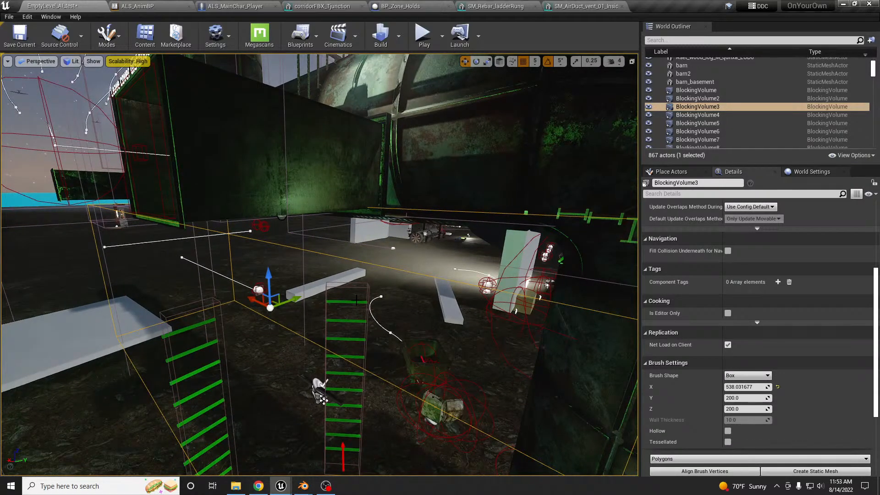
Play-test the crawl route with the new blocking volume in place, and stop the session
key("alt+p")
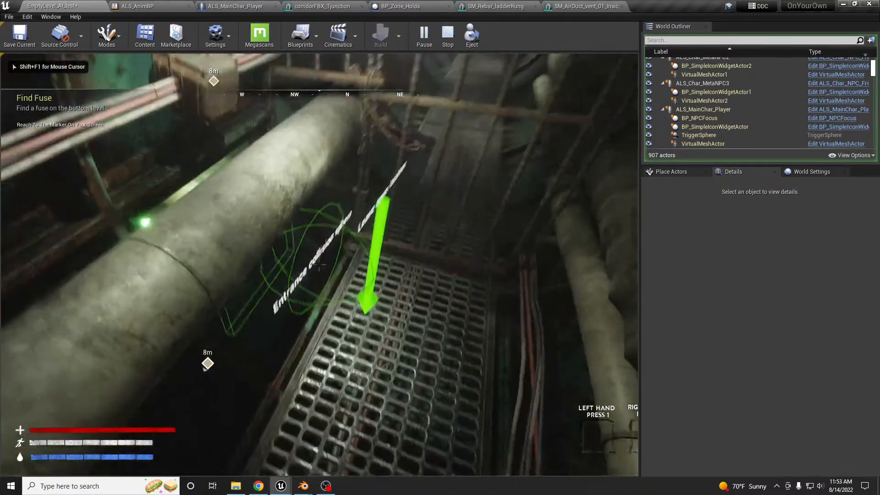
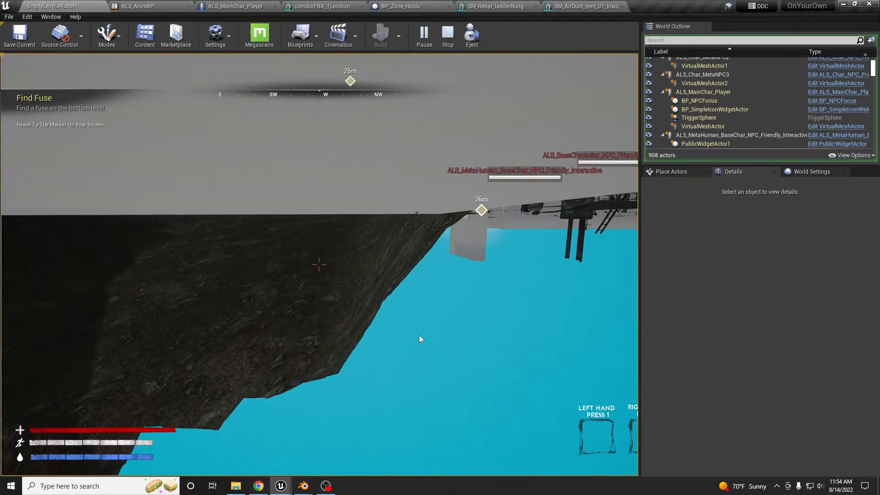
key("Escape")
Rotate BlockingVolume3 by -90 degrees horizontally below the air duct
right_click_drag(417, 338, 479, 370)
key("w")
key("w")
key("s")
key("a")
key("q")
key("s")
key("s")
key("e")
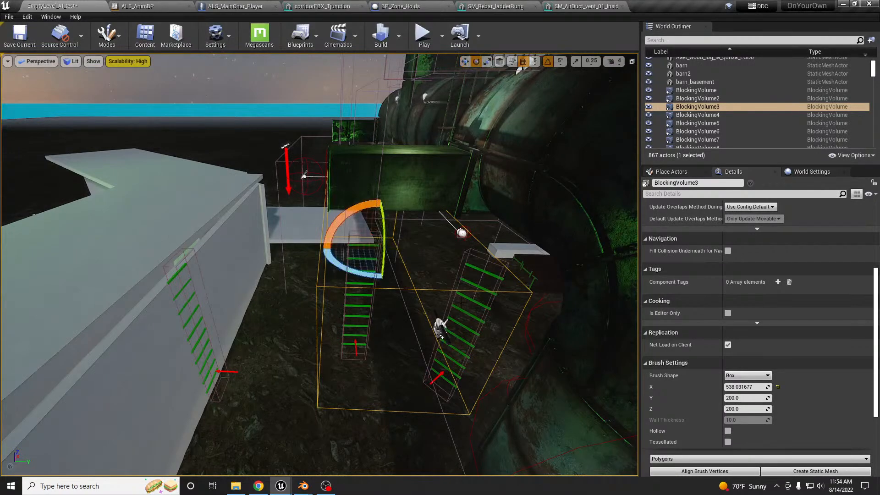
left_click_drag(351, 272, 424, 278)
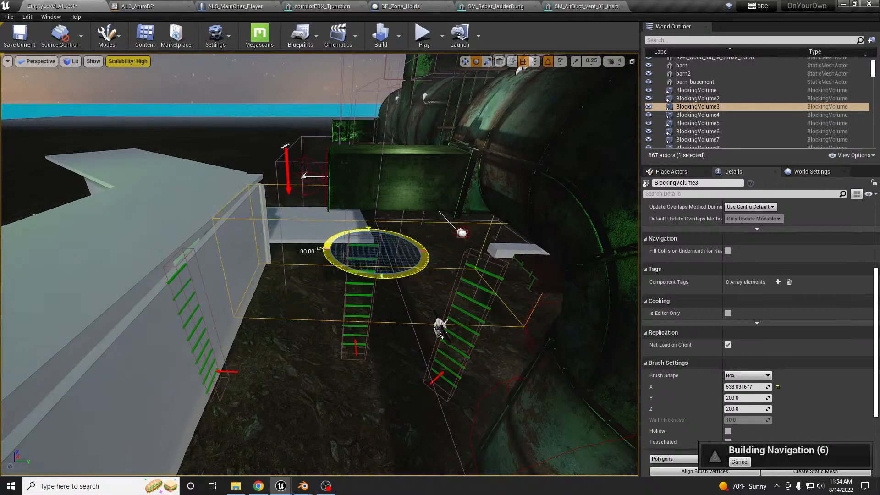
Check the rotated blocking volume from the duct's open end and play-test the crawl route again
key("a")
right_click_drag(347, 436, 339, 417)
key("w")
key("q")
key("e")
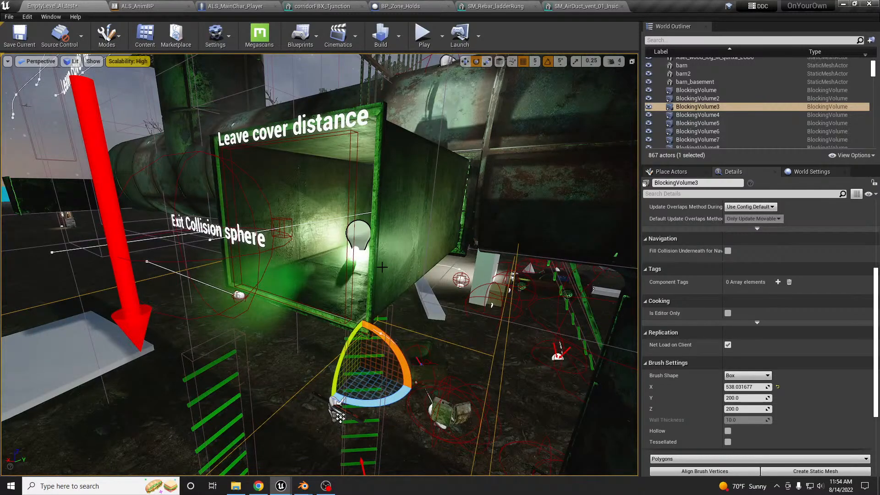
key("alt+p")
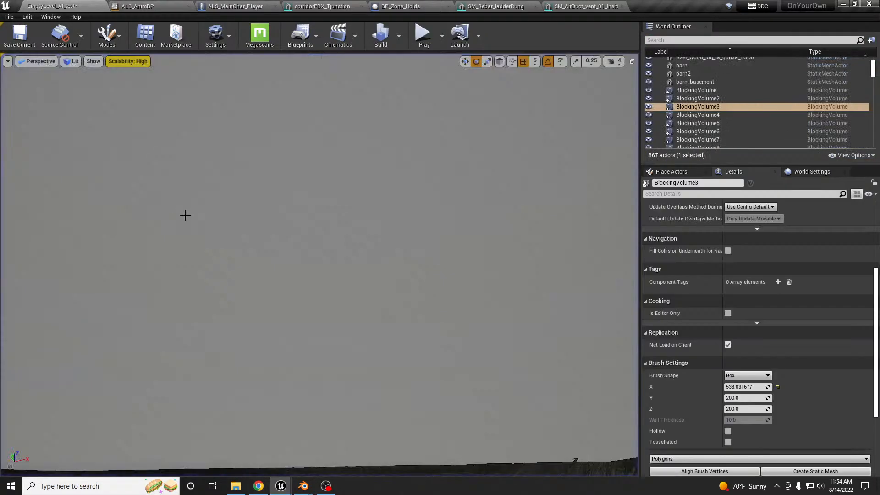
Delete the pipe SM_Pipe_02b7 that runs above the crawl route's entrance
right_click_drag(267, 254, 275, 259)
key("w")
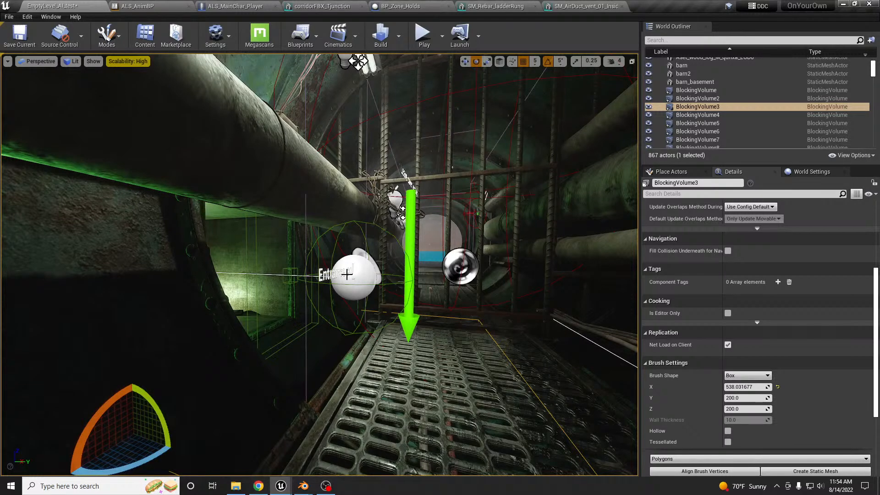
right_click_drag(364, 280, 364, 280)
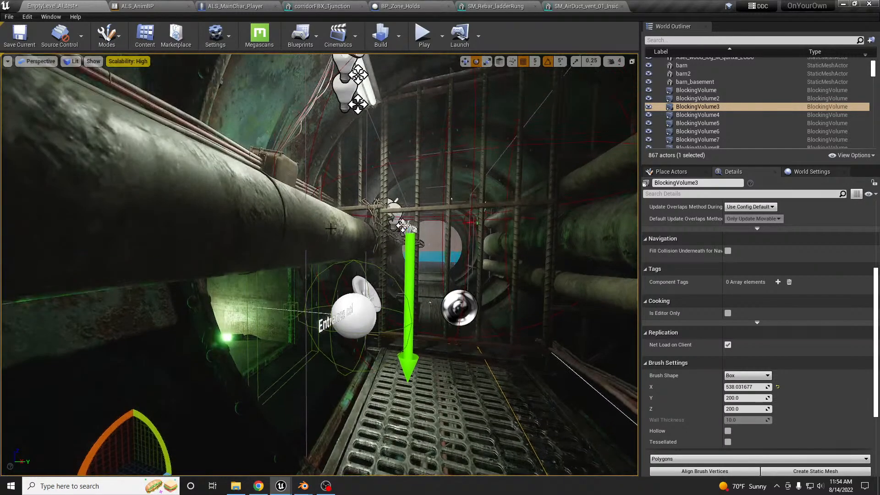
left_click(324, 220)
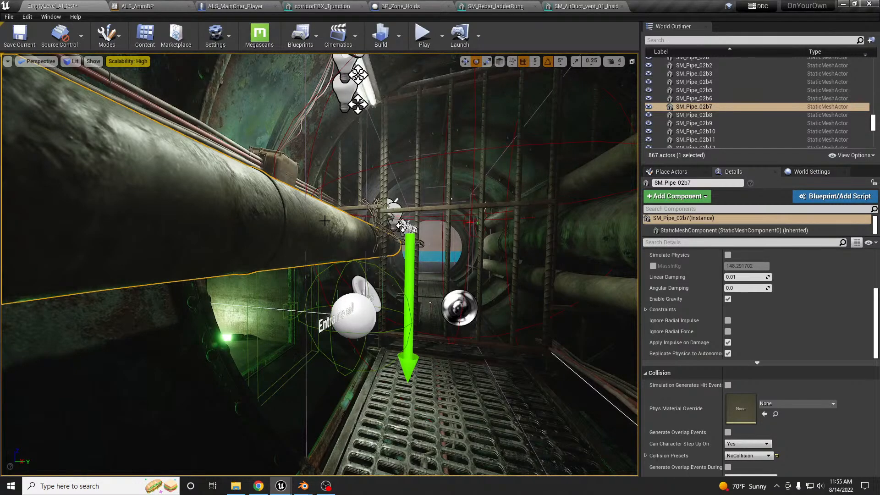
key("Delete")
Play-test the crawl route without the overhead pipe, stop the session and inspect the entrance beside the walkway
right_click_drag(357, 264, 356, 264)
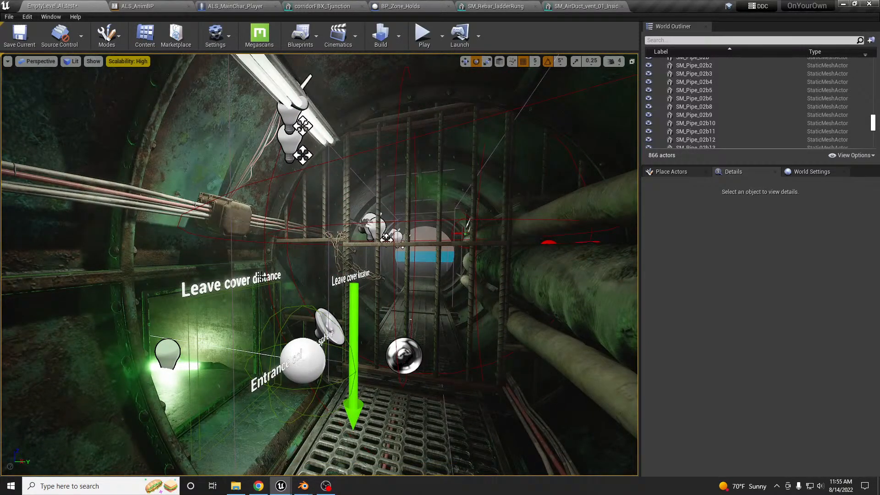
right_click_drag(320, 311, 320, 312)
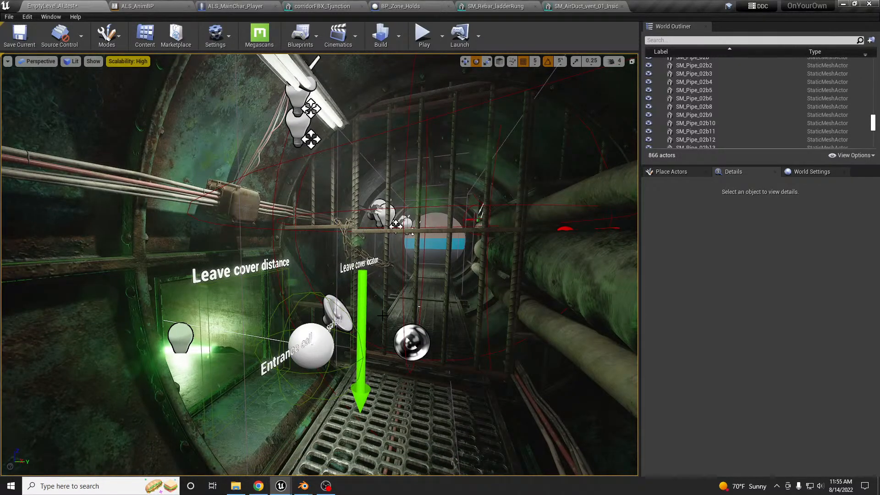
key("alt+p")
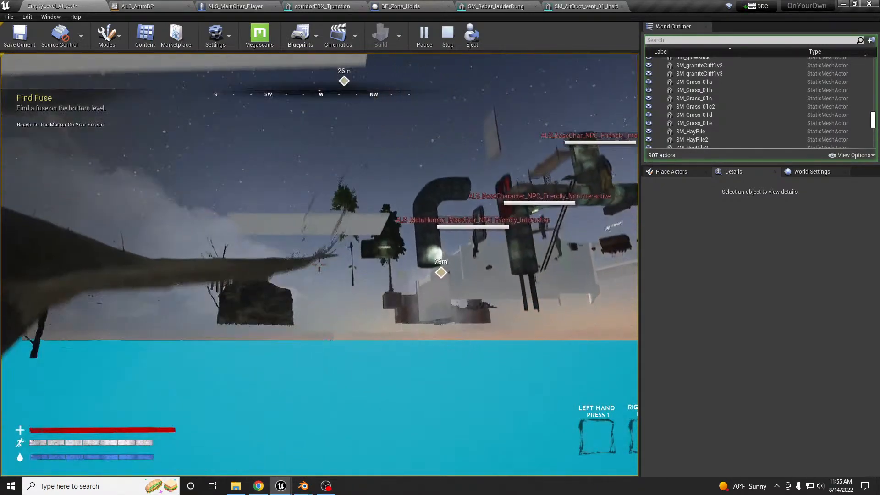
key("Escape")
right_click_drag(379, 413, 456, 435)
key("w")
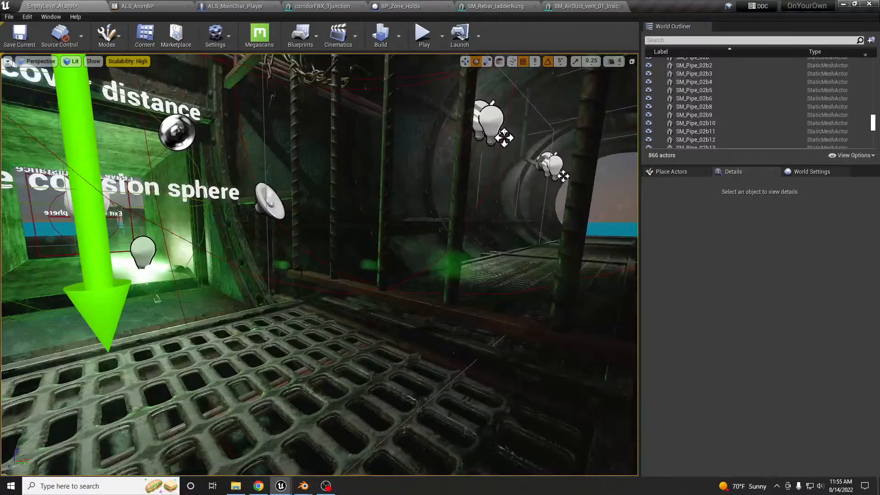
Duplicate CS_RouteActor and lower the copy onto the open ground beside the vertical green pipe
left_click(99, 218)
key("f")
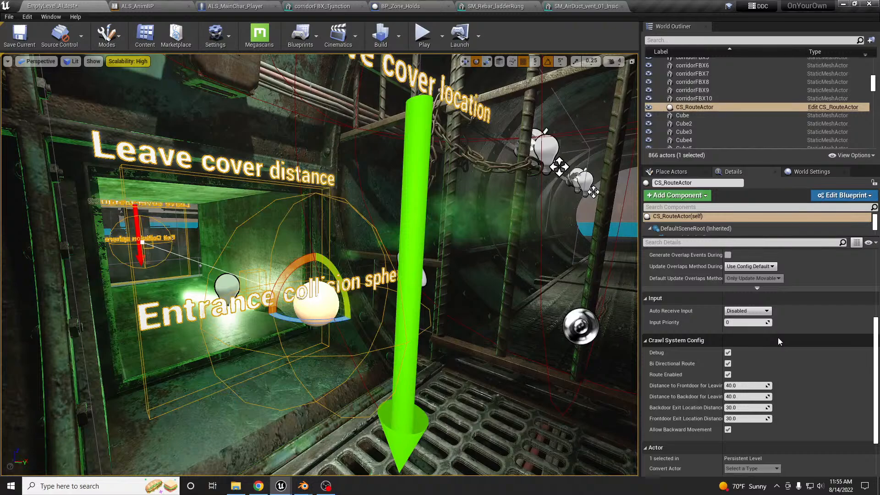
right_click_drag(320, 256, 403, 270)
key("s")
key("a")
right_click_drag(320, 264, 300, 263)
key("a")
key("a")
key("s")
right_click_drag(460, 367, 461, 366)
key("w")
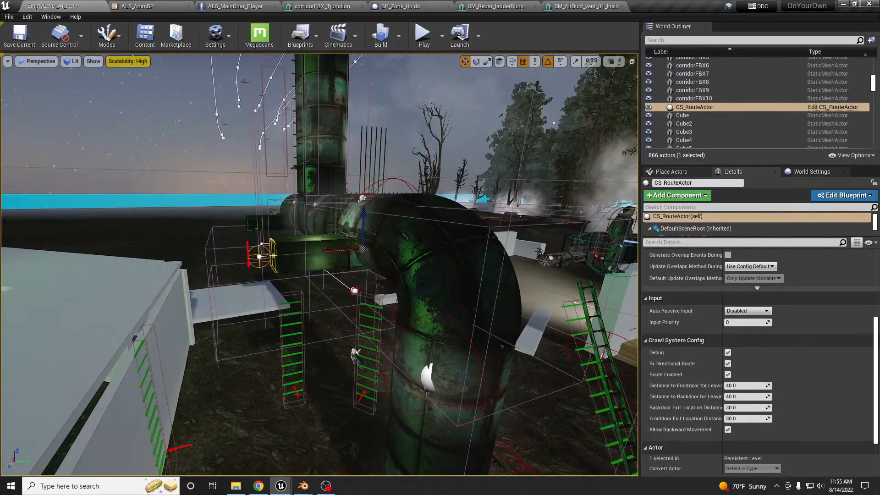
left_click_drag(363, 214, 355, 428, "alt")
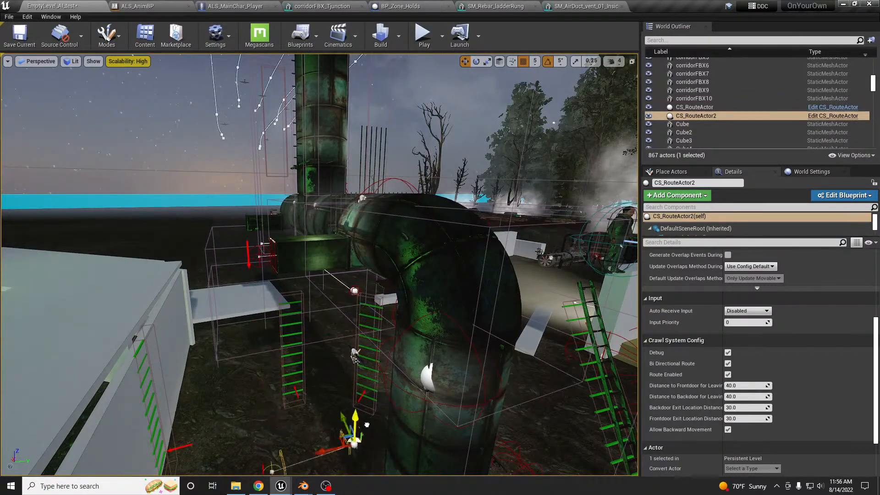
right_click_drag(342, 399, 348, 423)
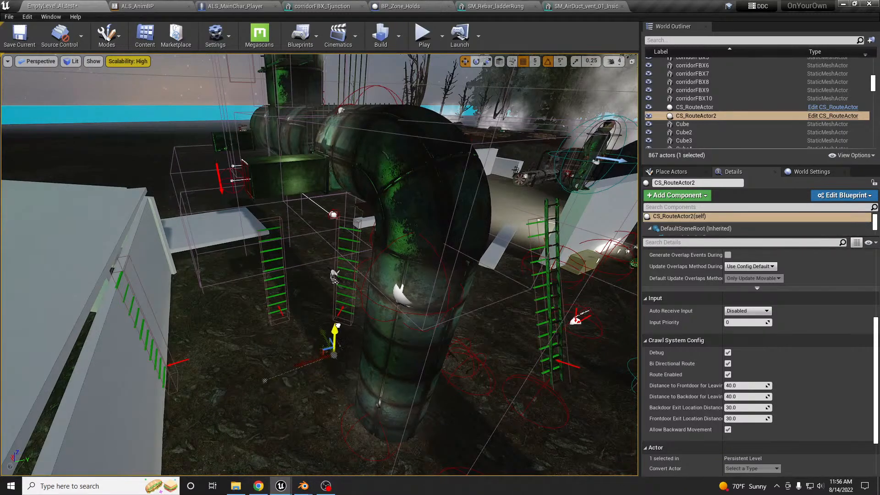
left_click_drag(341, 313, 342, 309)
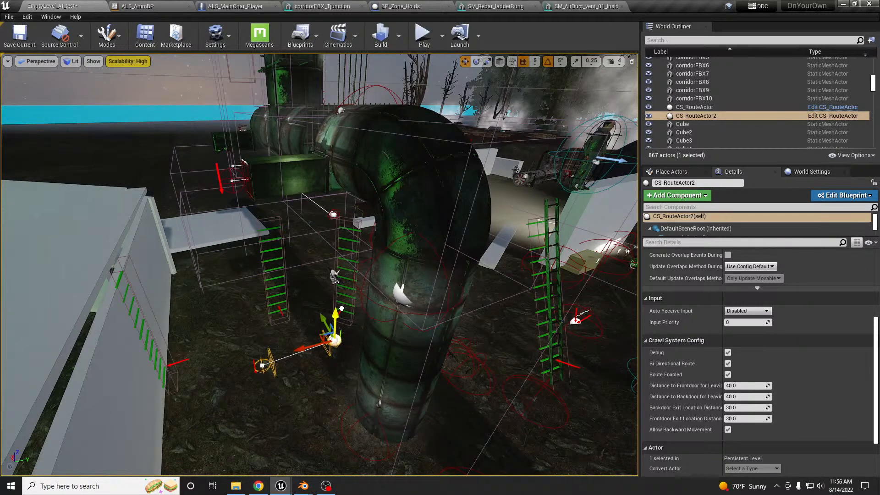
Move the PlayerStart from inside the tunnel to the ground beside the duplicated crawl route
key("w")
right_click_drag(342, 309, 486, 277)
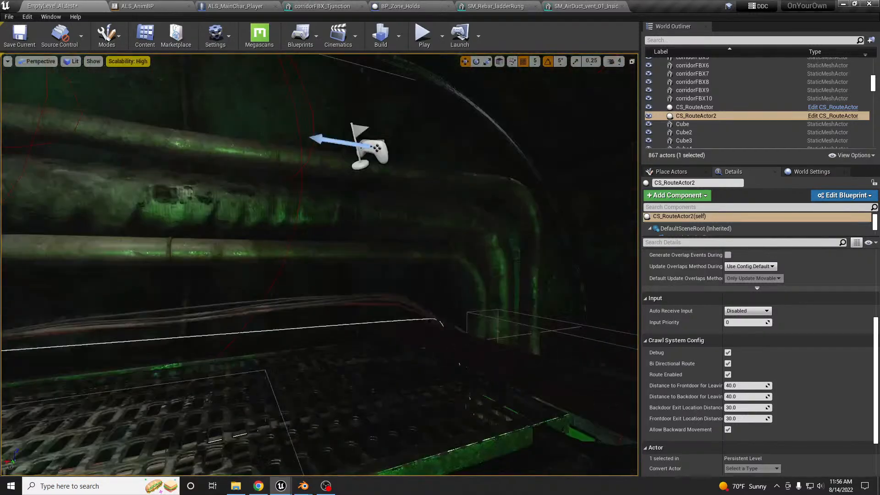
left_click(381, 174)
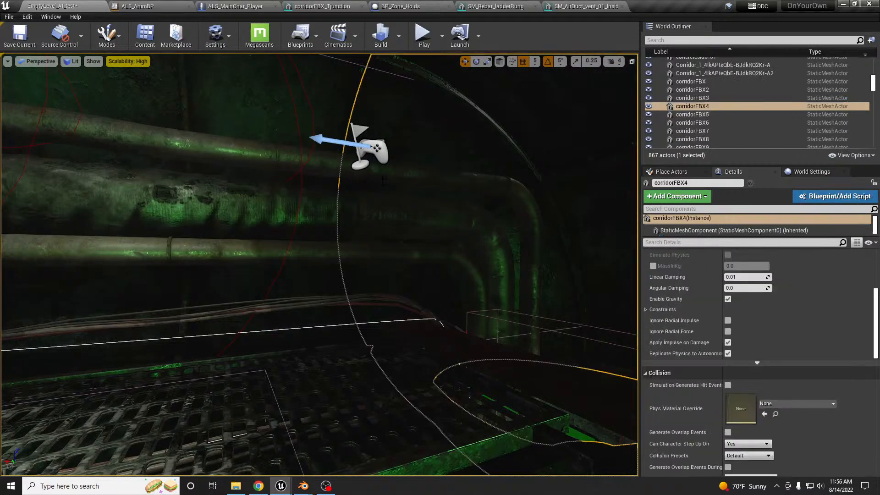
left_click(367, 144)
scroll(367, 144, "down", 10)
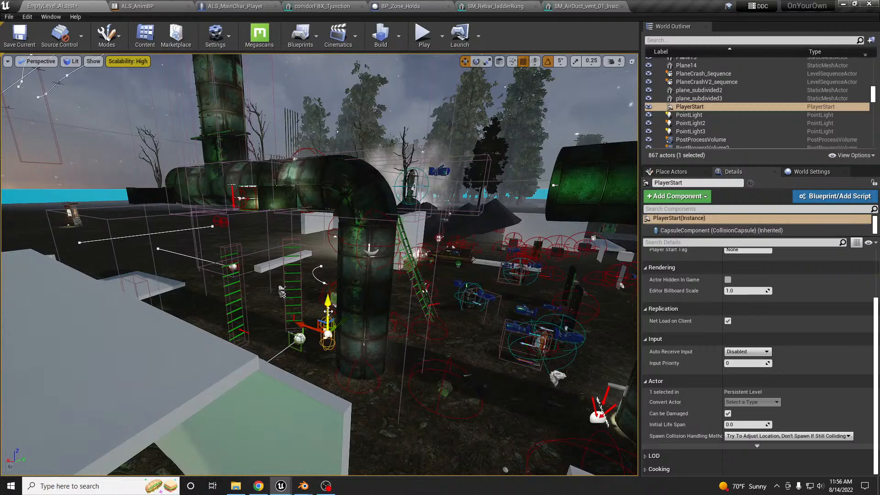
Play-test the duplicated crawl route on the open ground and stop the session
key("alt+p")
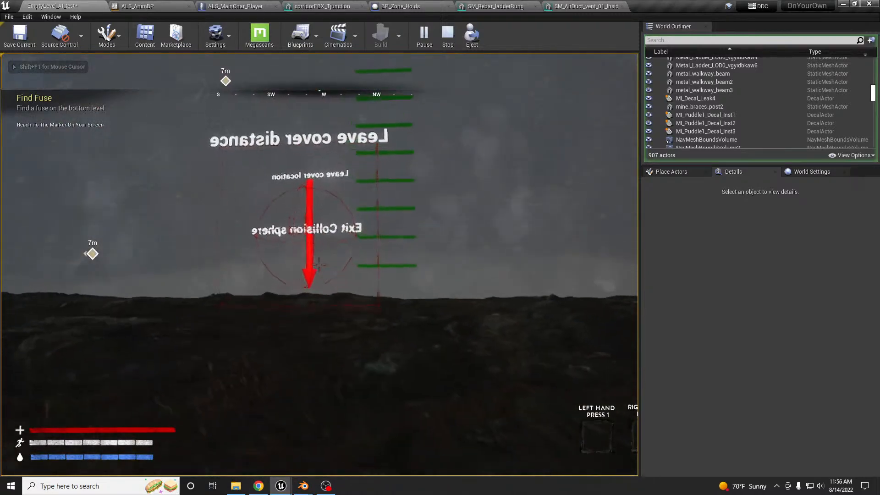
key("w")
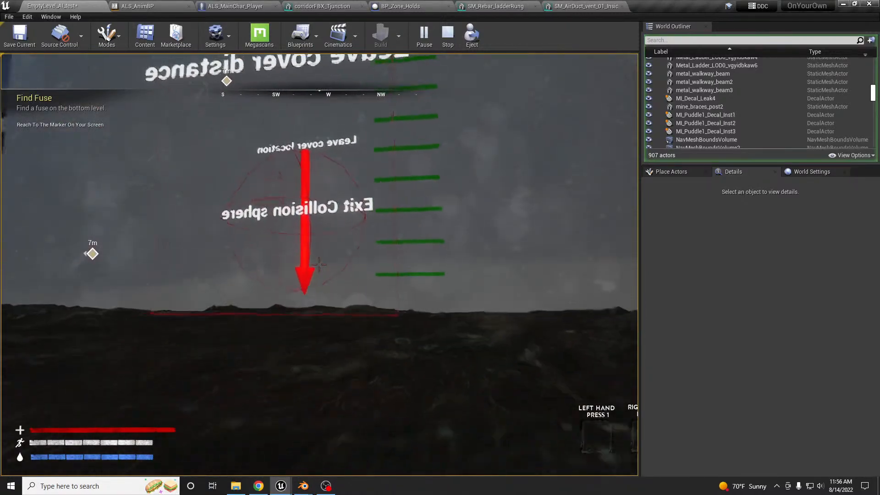
key("w")
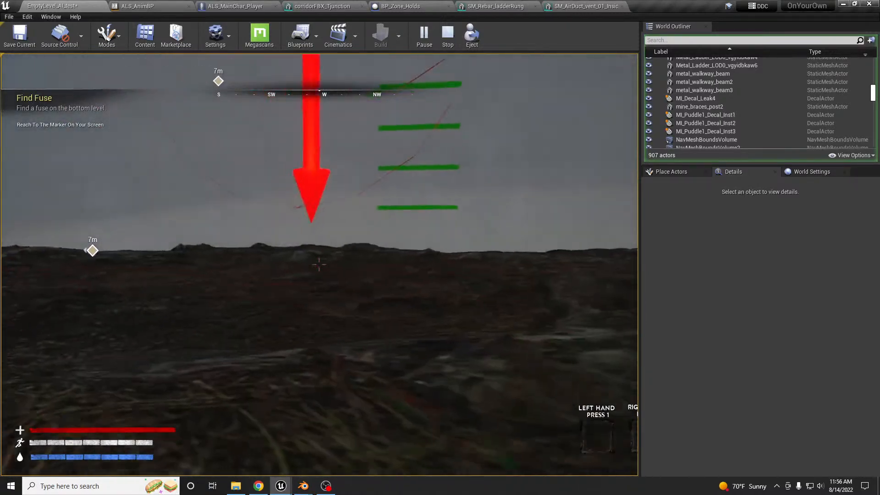
key("w")
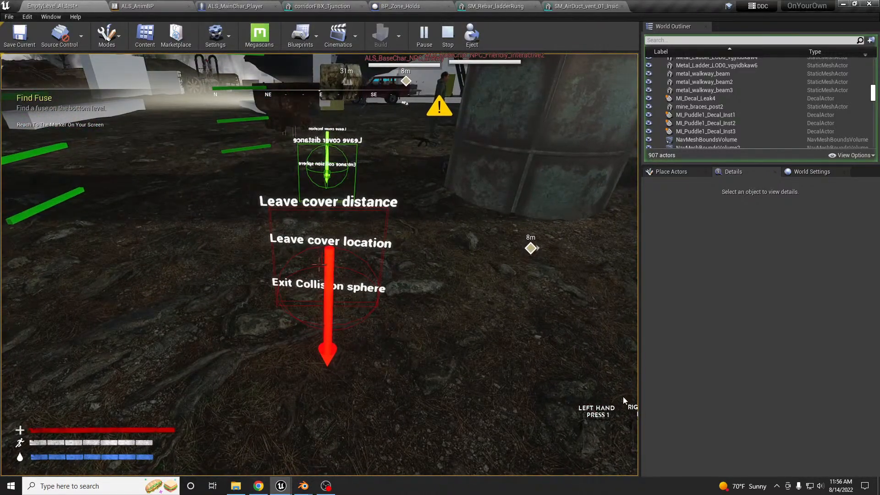
key("Escape")
Delete the air duct mesh SM_AirDuct_vent_01_A around the original crawl route
right_click_drag(181, 291, 181, 291)
left_click(326, 323)
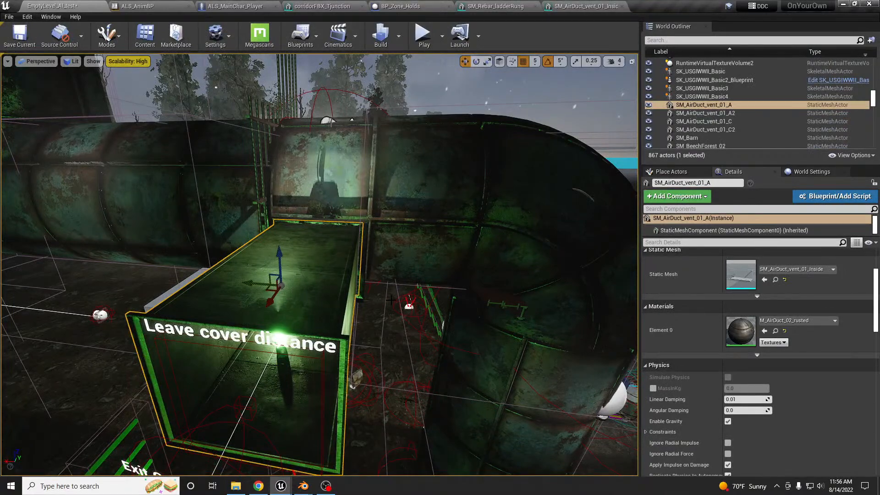
key("Delete")
right_click_drag(181, 292, 181, 291)
Open the static mesh of the duct frame SM_AirDuct_vent_01_C, delete its collision primitive and return to the level
left_click(371, 177)
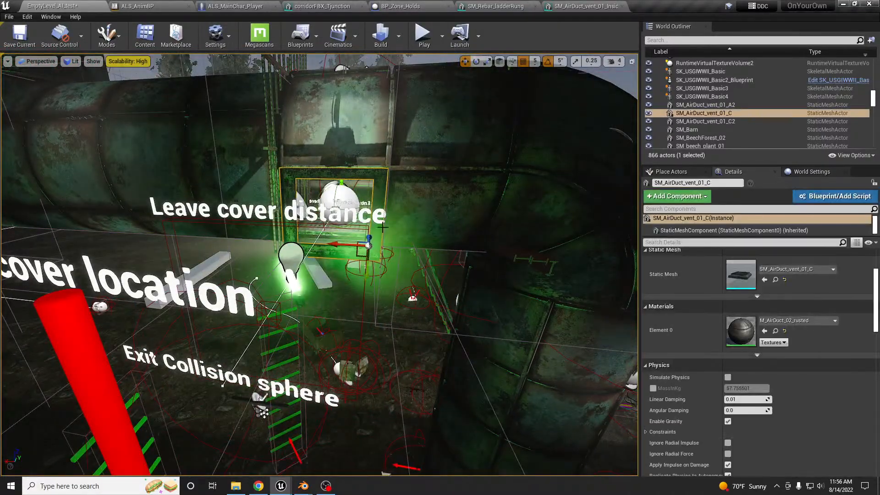
double_click(741, 270)
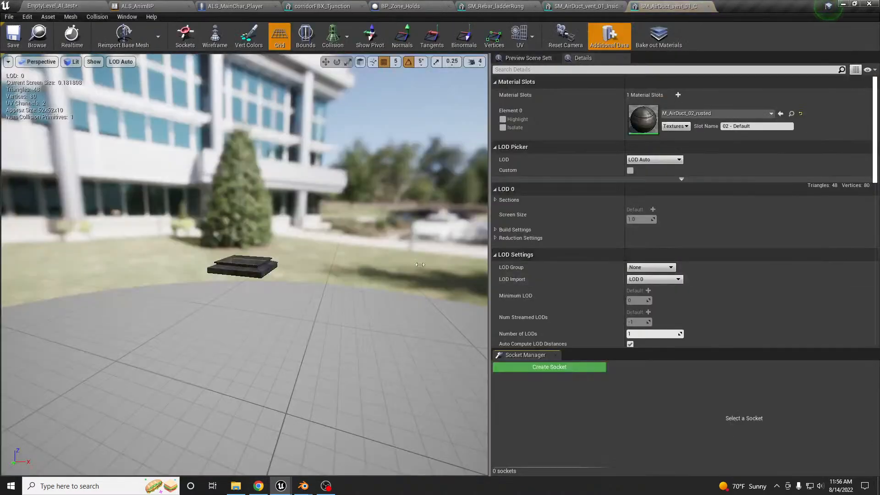
left_click(347, 37)
left_click(346, 62)
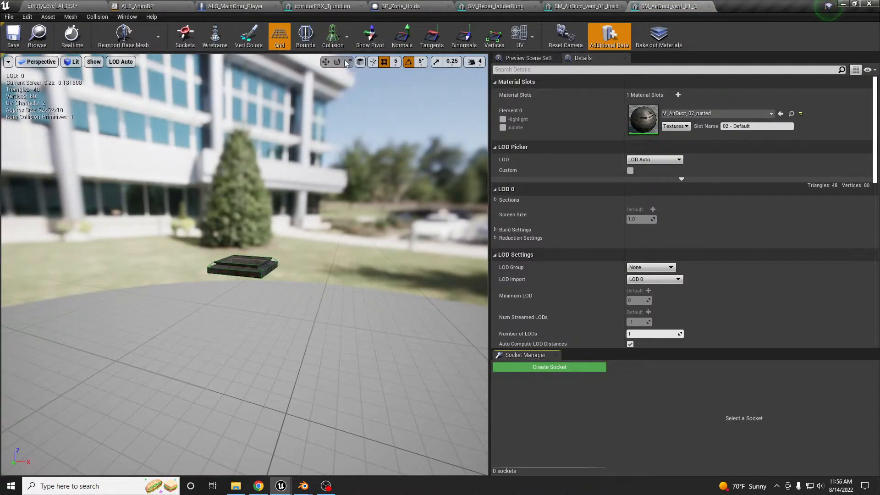
scroll(262, 262, "up", 4)
left_click(274, 272)
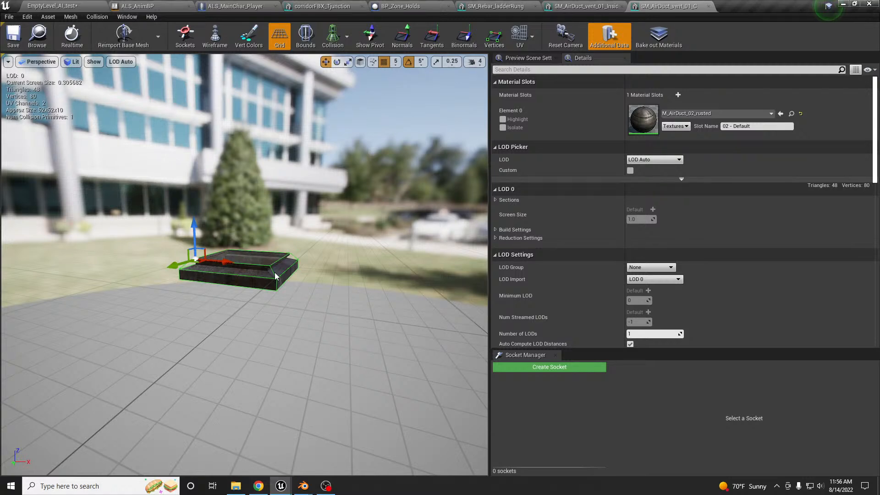
key("Delete")
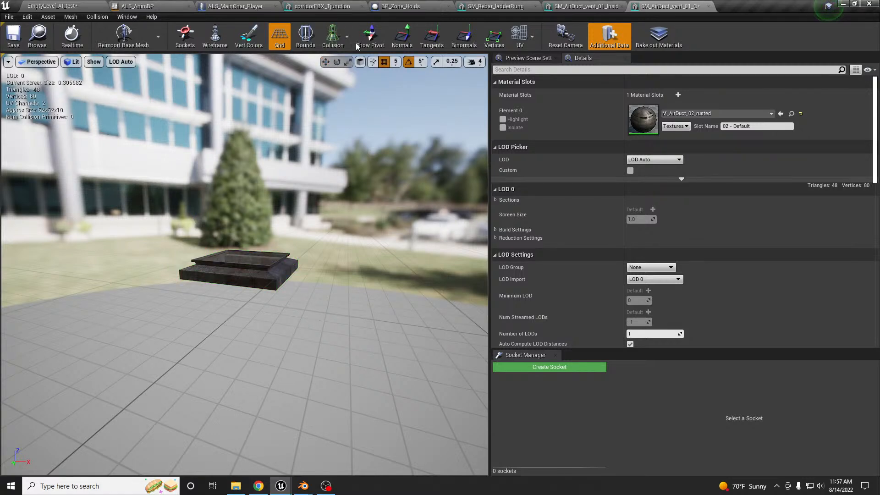
left_click(36, 44)
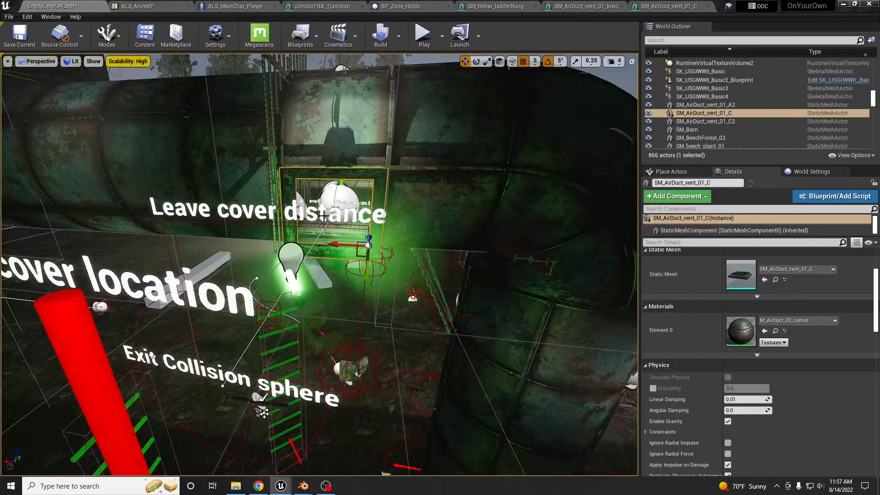
Undo the collision deletion and the deletion of the air duct SM_AirDuct_vent_01_A
middle_click_drag(262, 412, 283, 398)
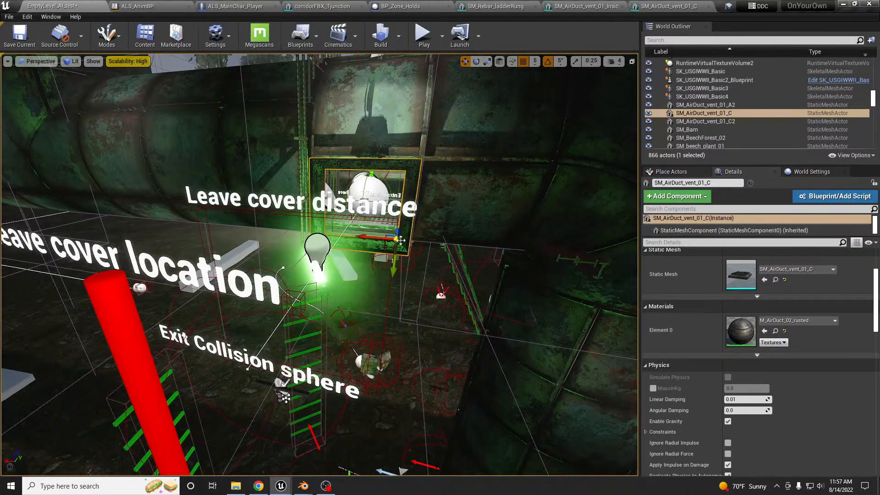
key("ctrl+z")
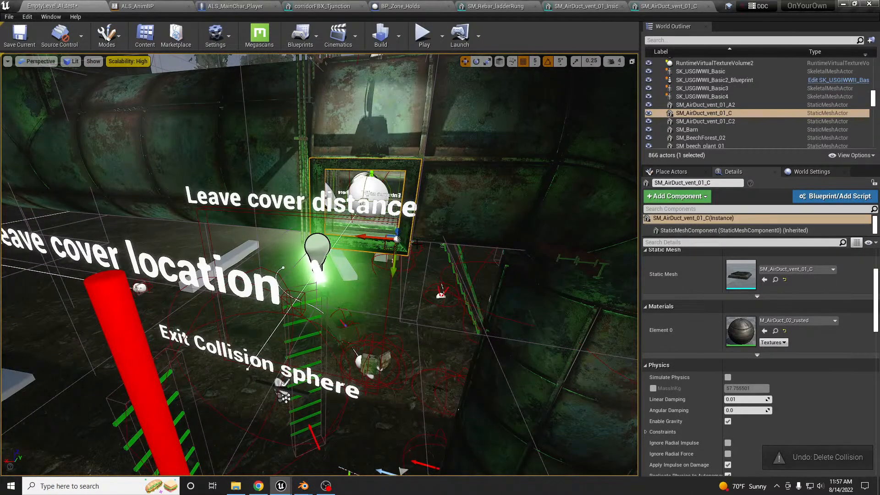
key("ctrl+z")
key("ctrl+z")
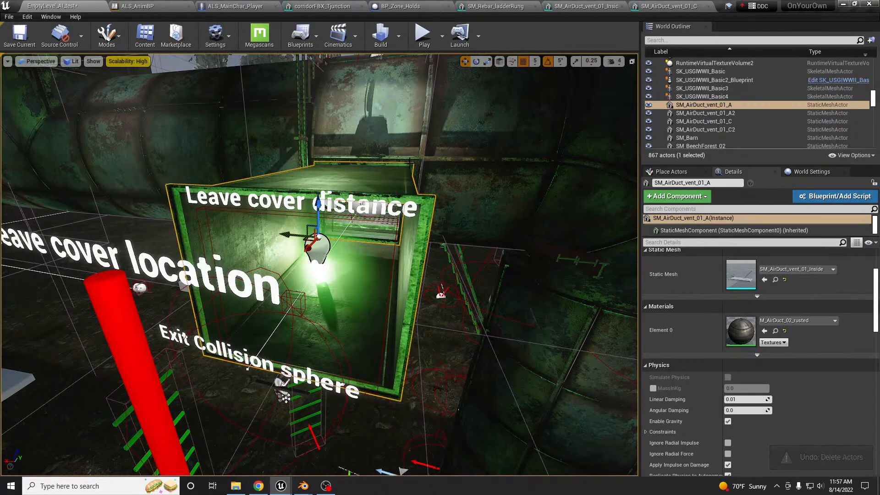
Delete the collision primitive of the SM_AirDuct_vent_01_C mesh, save the mesh and return to the level
left_click(688, 7)
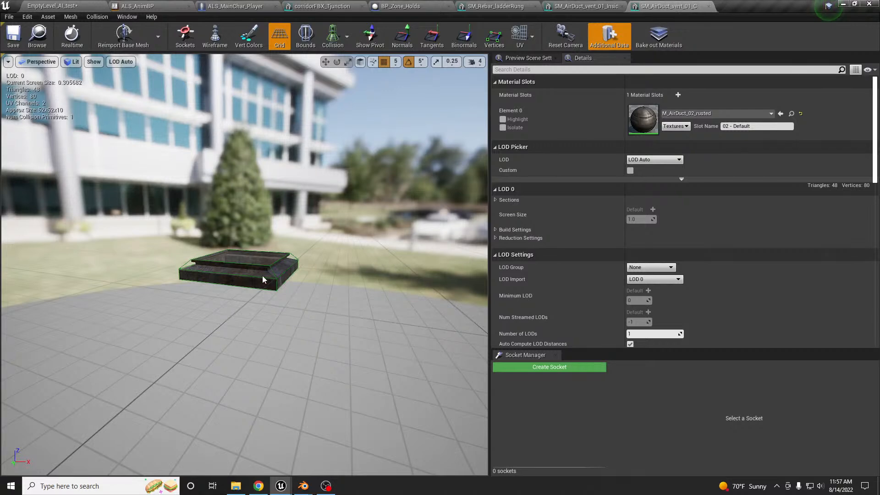
key("w")
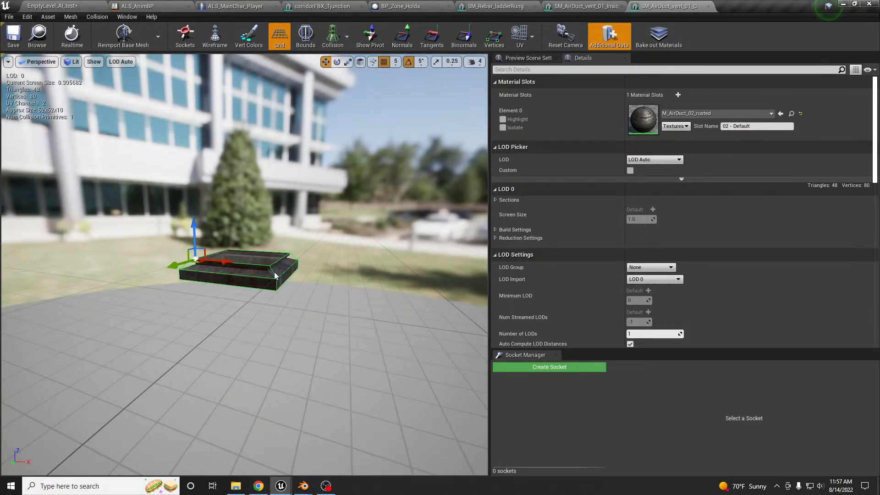
key("Delete")
left_click(13, 36)
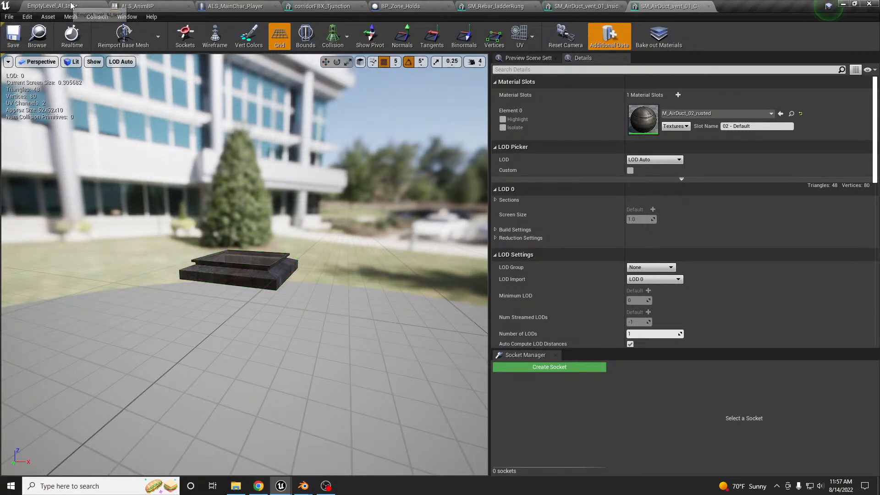
left_click(74, 6)
Run a brief play session from the ground-level player start and stop it
right_click_drag(352, 214, 331, 225)
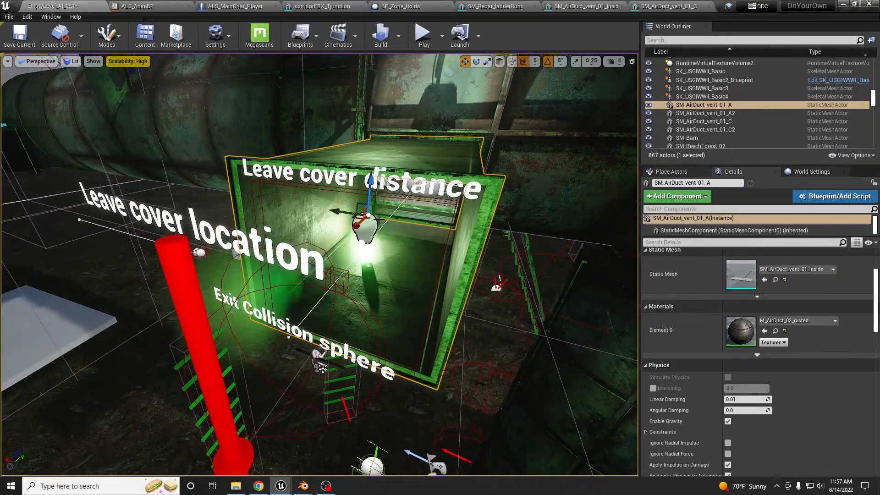
key("alt+p")
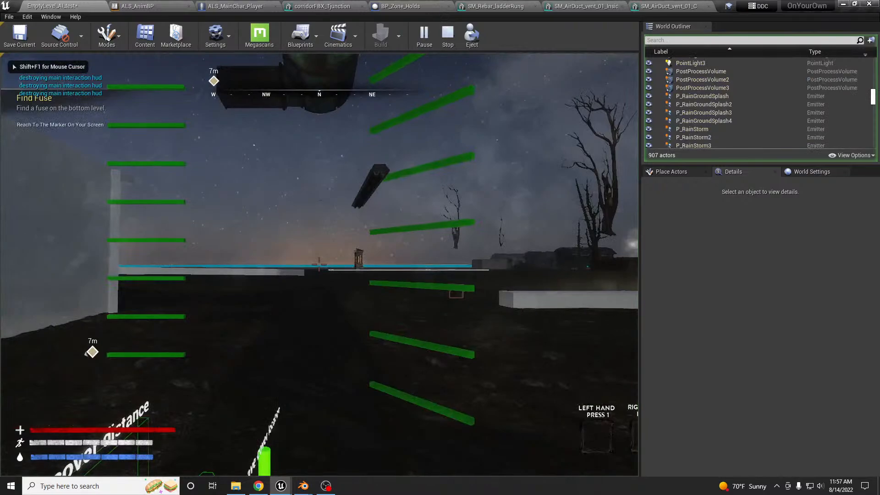
key("Escape")
Move the PlayerStart from the ground back up into the tunnel, onto the walkway near the crawl route's entrance
mouse_move(344, 132)
right_mouse_down()
mouse_move(380, 134)
mouse_move(376, 156)
mouse_move(345, 132)
right_mouse_up()
left_click(343, 132)
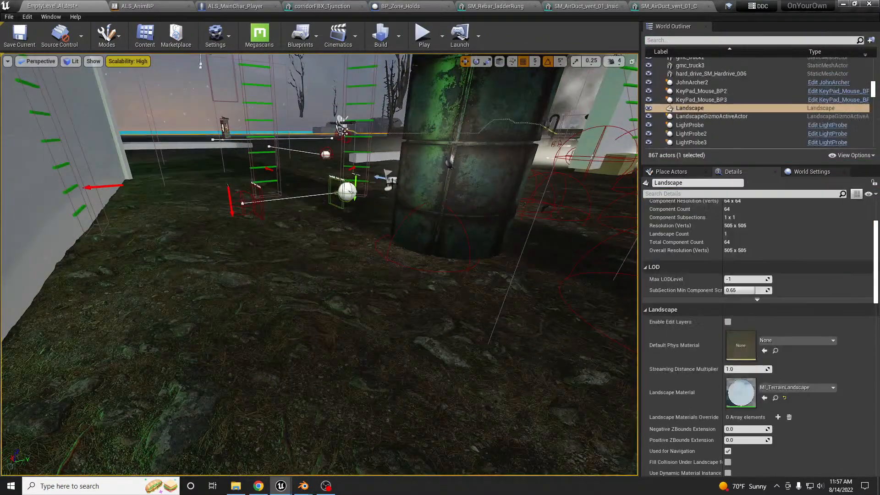
left_click(393, 185)
right_click_drag(369, 256, 376, 211)
left_click_drag(369, 282, 369, 61)
key("f")
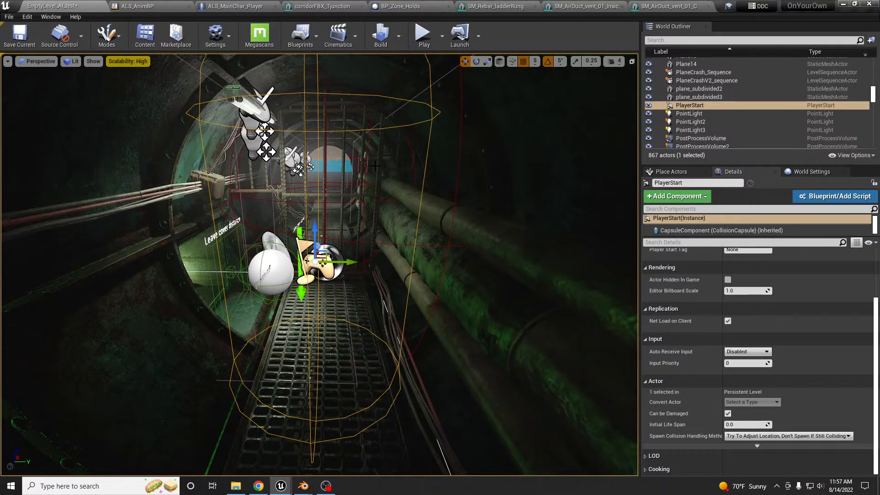
Play-test the original crawl route from the tunnel, stop the session and return to the duct entrance
key("alt+p")
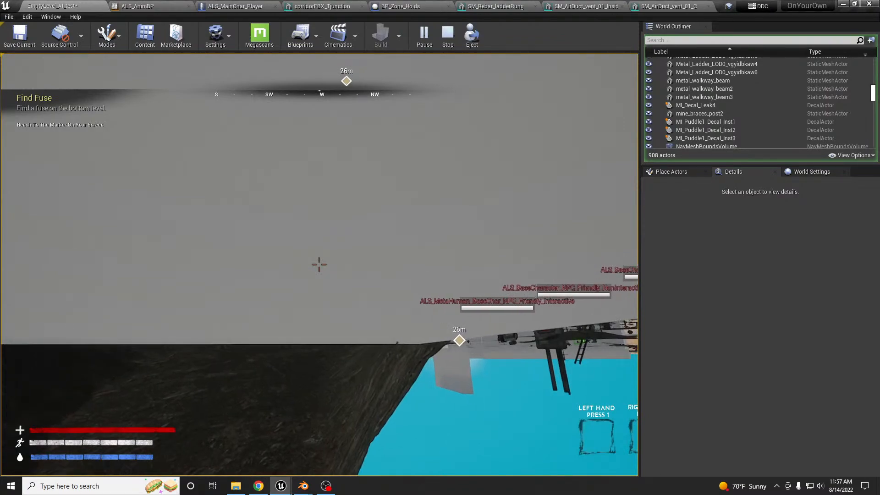
key("Escape")
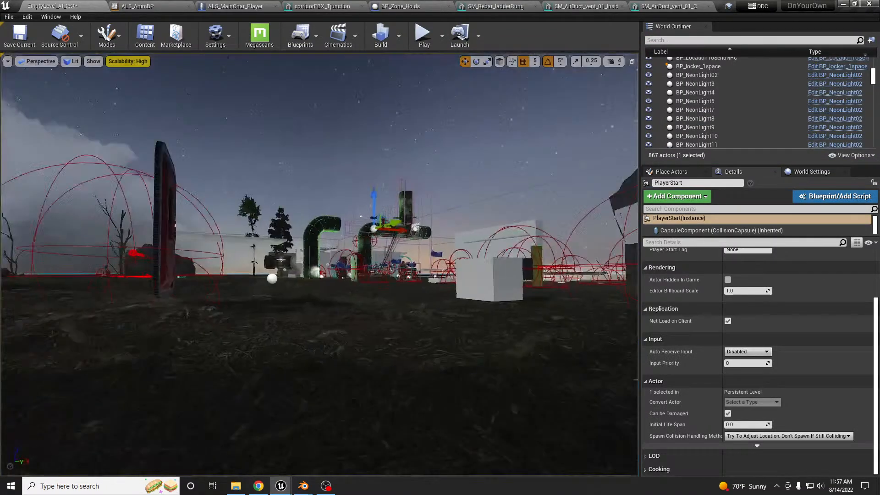
key("w")
right_click_drag(319, 264, 356, 290)
key("w")
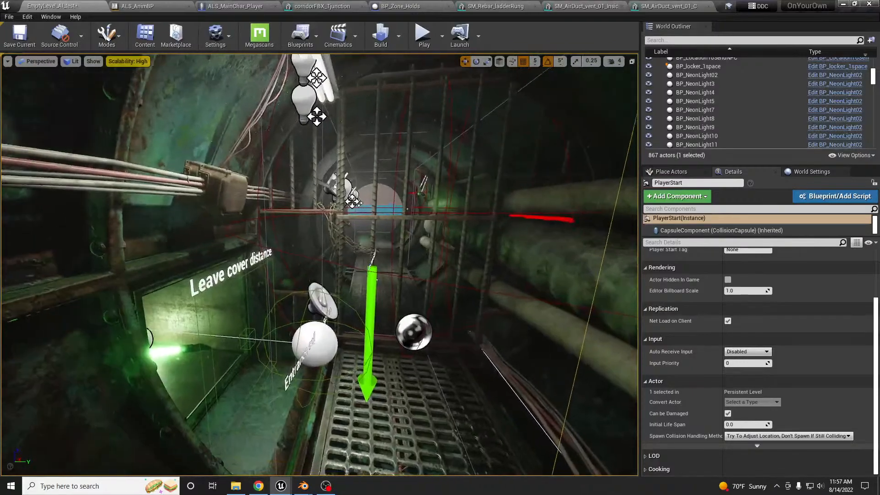
Shift BlockingVolume2 slightly sideways, away from the duct entrance
key("d")
right_click_drag(314, 262, 276, 259)
left_click(344, 214)
right_click_drag(343, 226, 230, 244)
key("d")
key("s")
key("a")
key("a")
key("a")
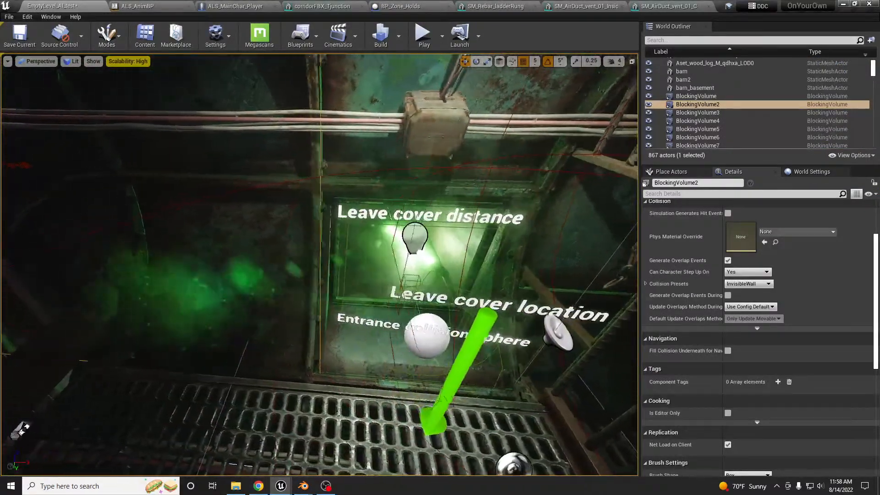
left_click_drag(50, 166, 26, 168)
Shift BlockingVolume4 at the barred gate slightly away from the duct entrance
right_click_drag(26, 168, 113, 116)
right_click_drag(405, 163, 405, 161)
left_click(402, 133)
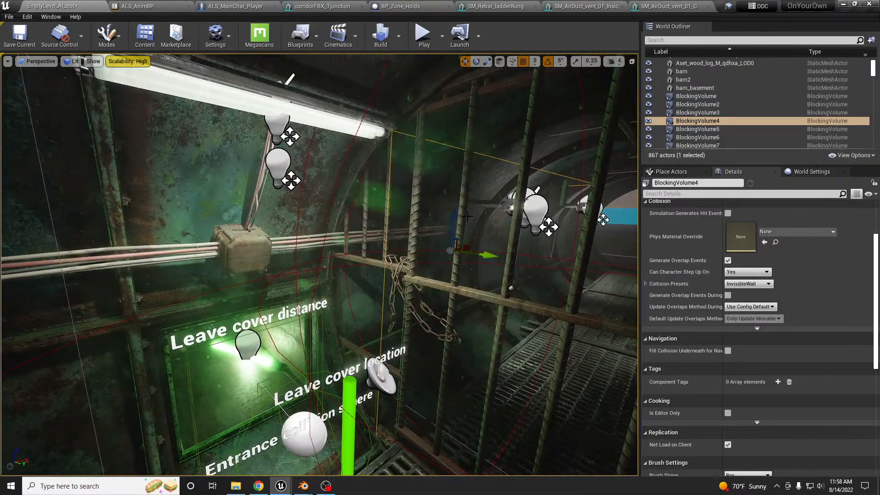
left_click_drag(470, 247, 474, 244)
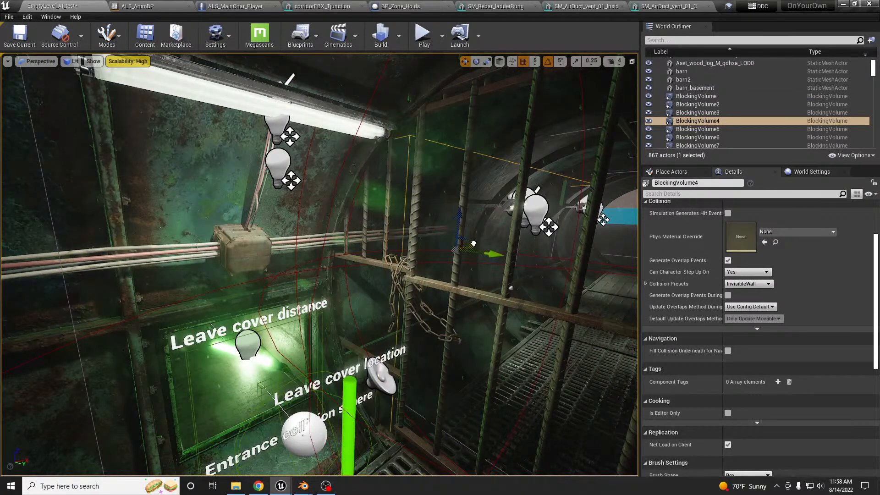
Open the SM_FuseBox_megascan mesh near the duct entrance, check it for collision, and return to the level
right_click_drag(401, 207, 380, 202)
left_click(251, 211)
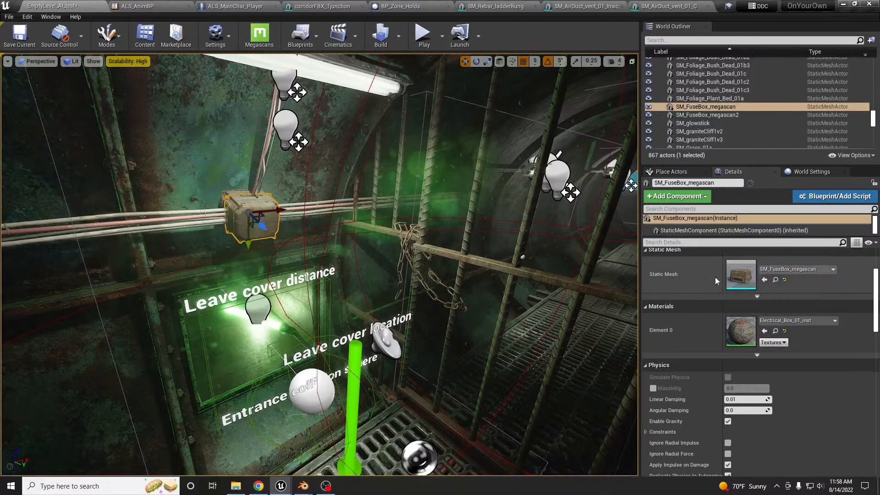
double_click(739, 275)
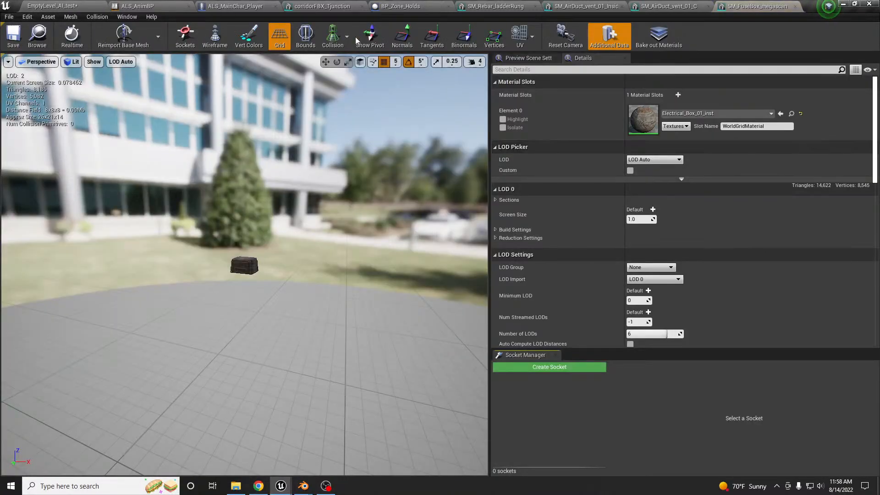
scroll(253, 275, "up", 2)
scroll(253, 274, "up", 3)
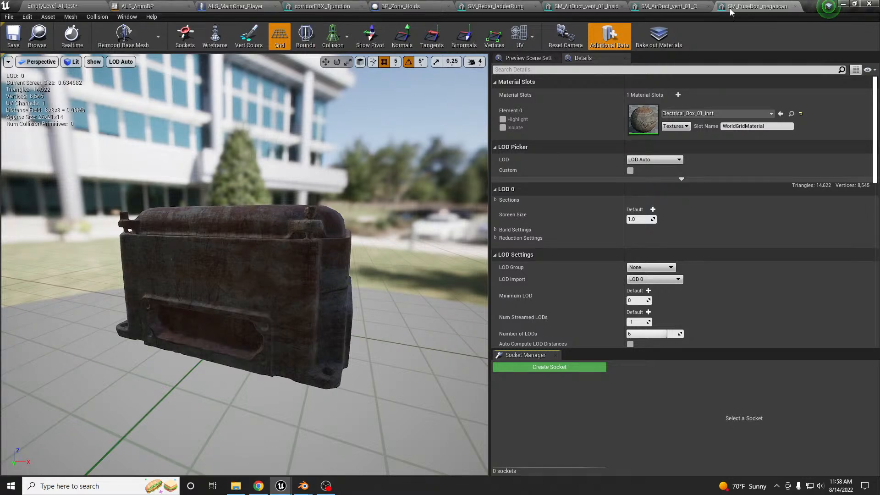
left_click(795, 6)
left_click(71, 6)
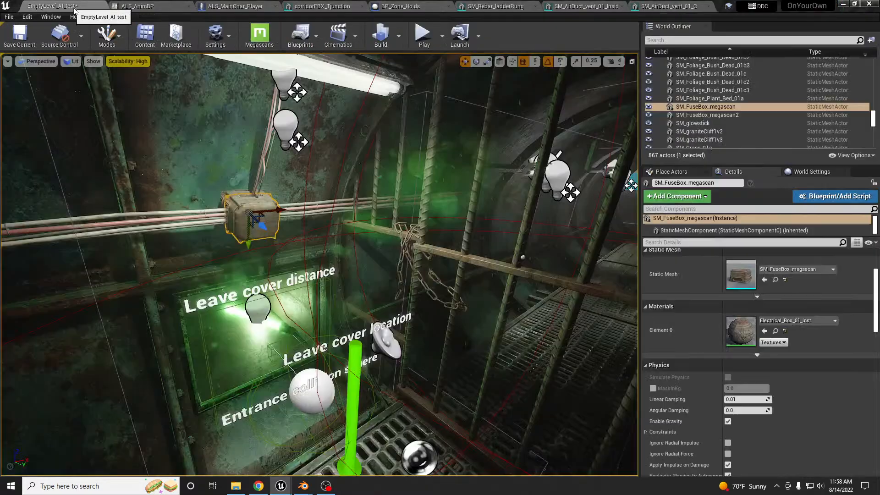
Open the SM_Wires_01 mesh used for the wall cables, check it for collision, and return to the level
left_click(312, 209)
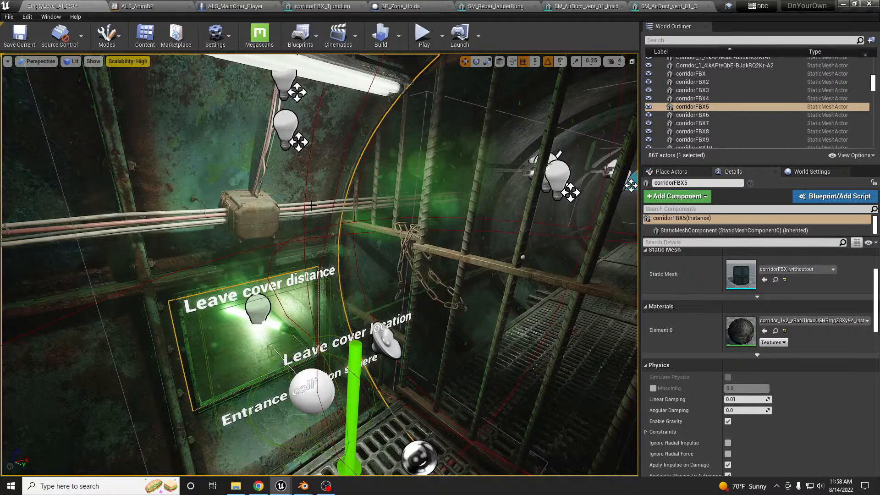
left_click(311, 205)
double_click(741, 274)
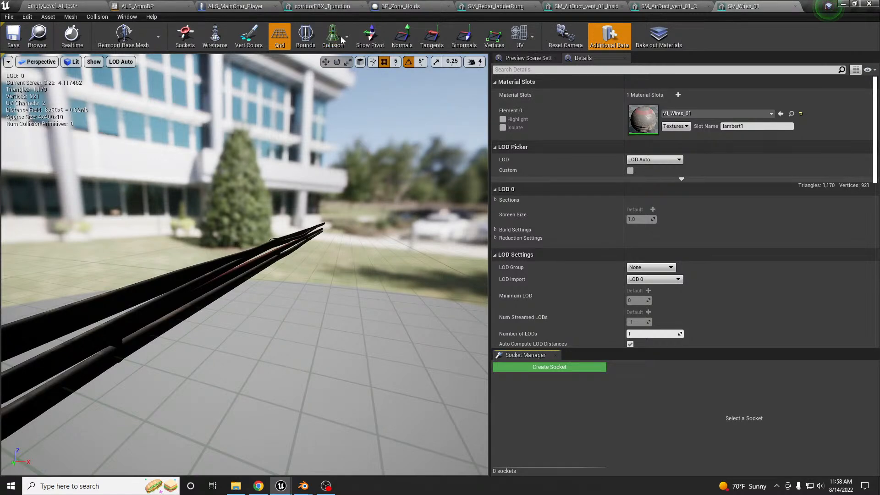
left_click(798, 6)
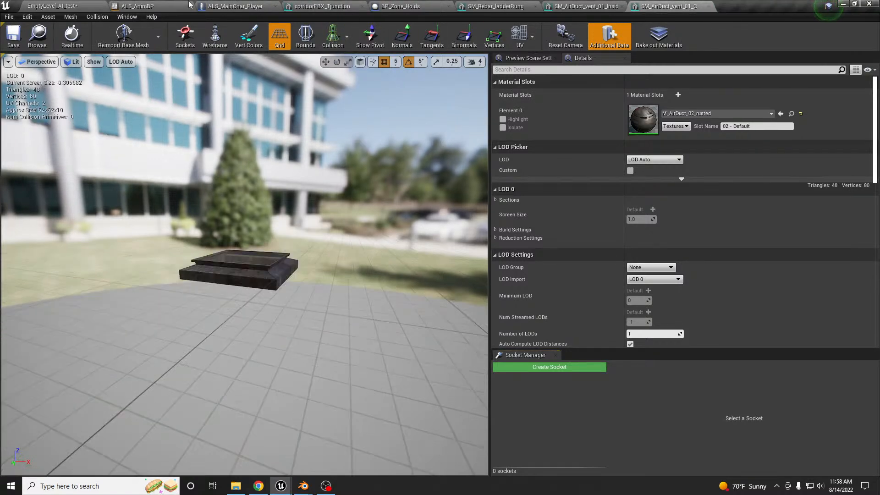
left_click(101, 6)
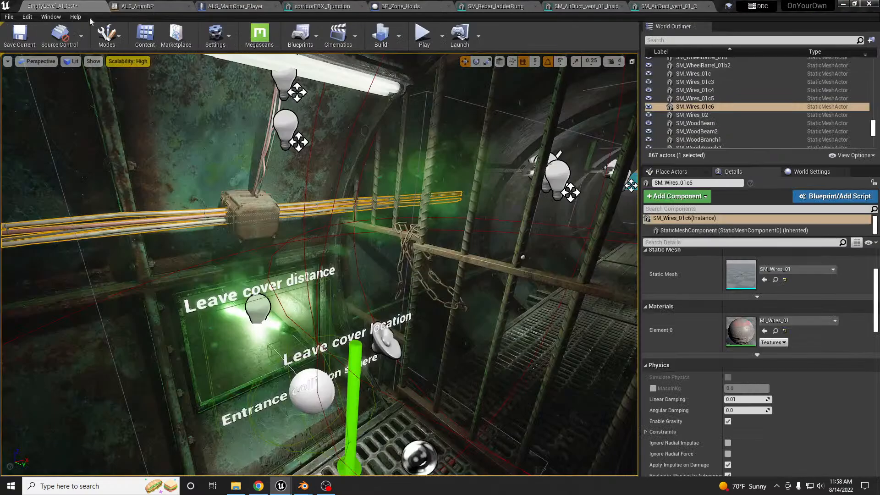
Lower BlockingVolume3 beneath the air duct to a Z location of about 707.5
right_click_drag(376, 271, 406, 352)
key("s")
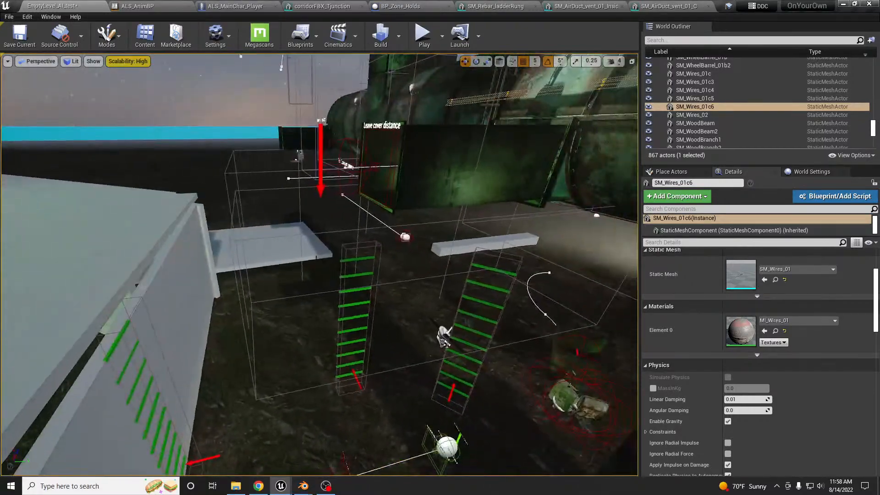
left_click(308, 232)
right_click_drag(308, 233, 289, 235)
key("q")
key("e")
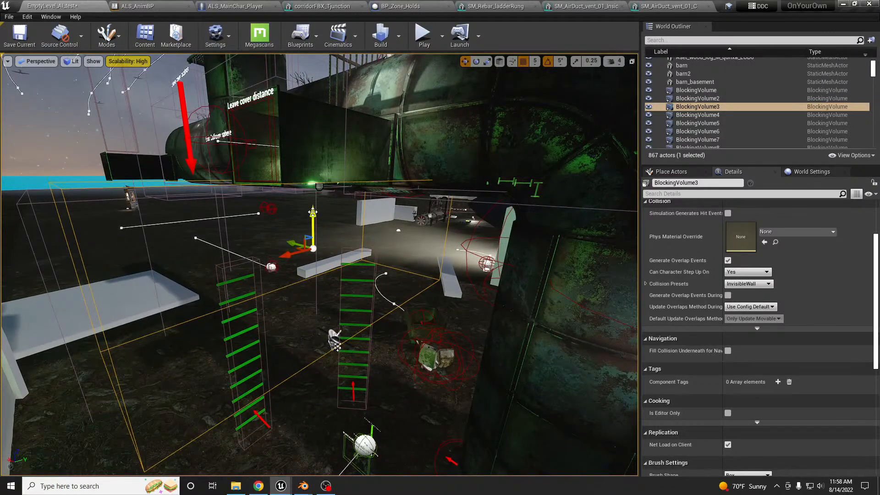
left_click_drag(313, 212, 313, 234)
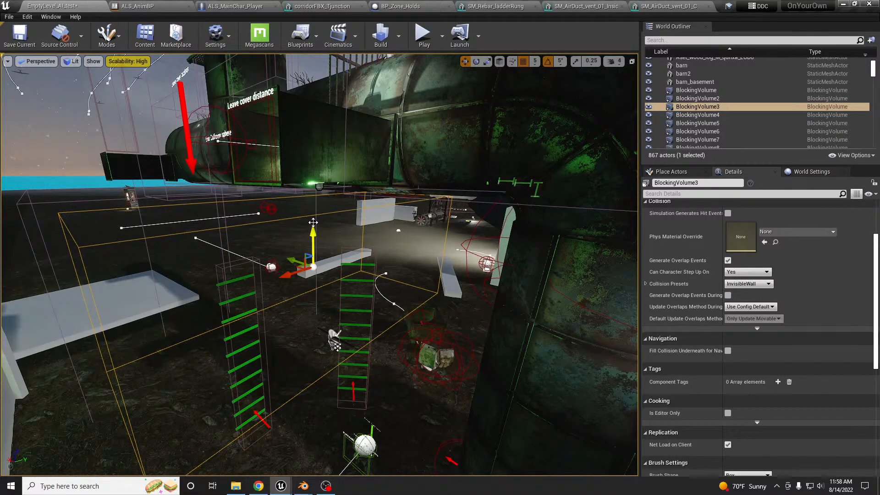
Play-test the crawl route and eject from the character to inspect the running level freely
key("alt+p")
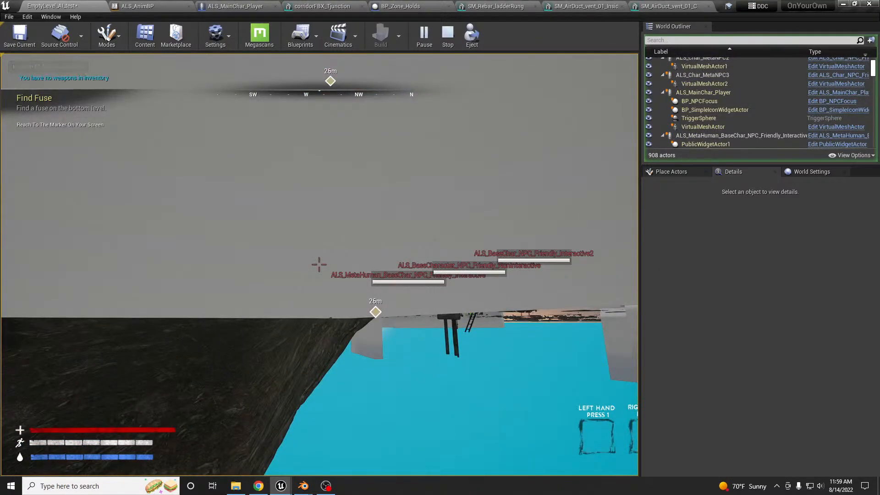
key("shift+F1")
left_click(471, 36)
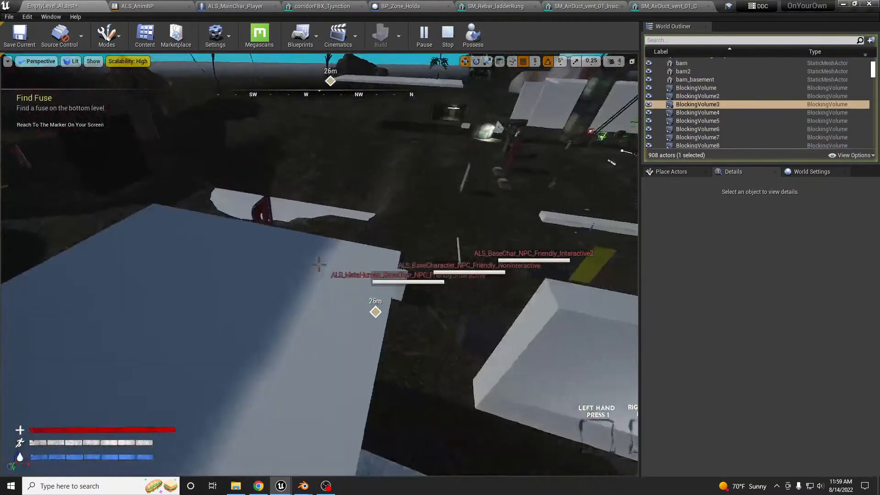
key("w")
right_click_drag(319, 264, 305, 235)
key("w")
Search the level's actors for "main cha" and select ALS_MainChar_Player
left_click(697, 40)
type("mian ch")
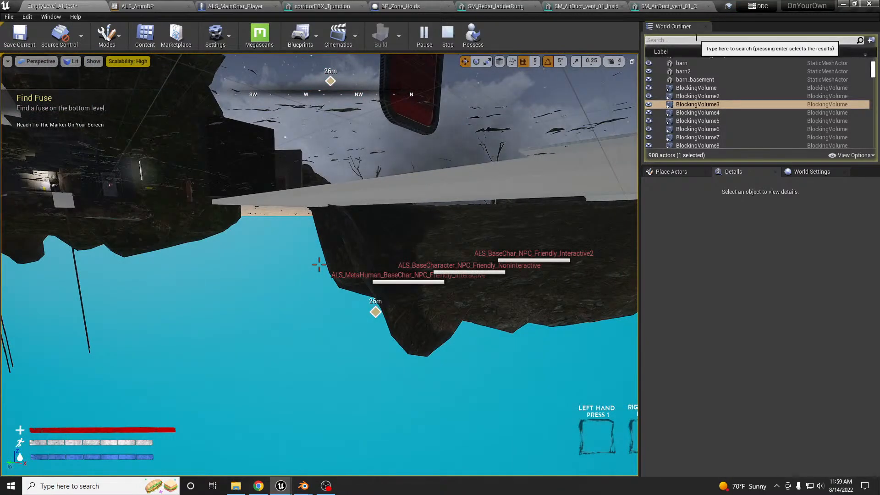
key("BackSpace")
key("BackSpace")
key("BackSpace")
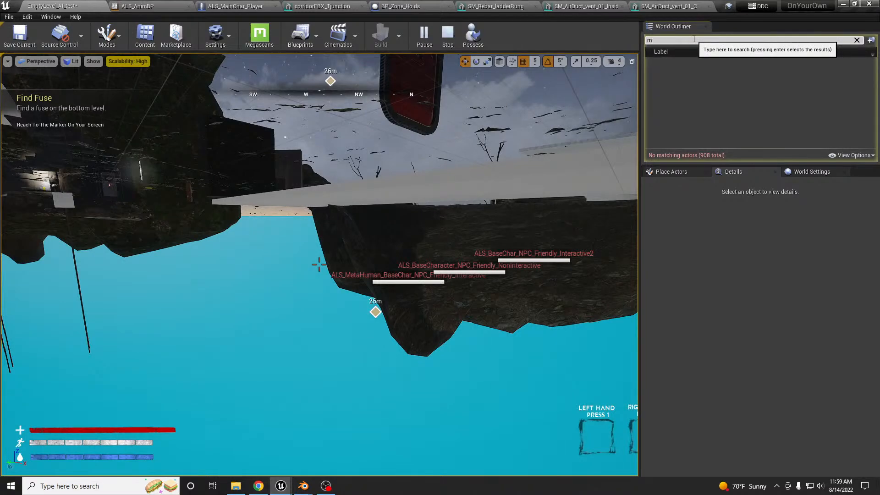
type("ain cha")
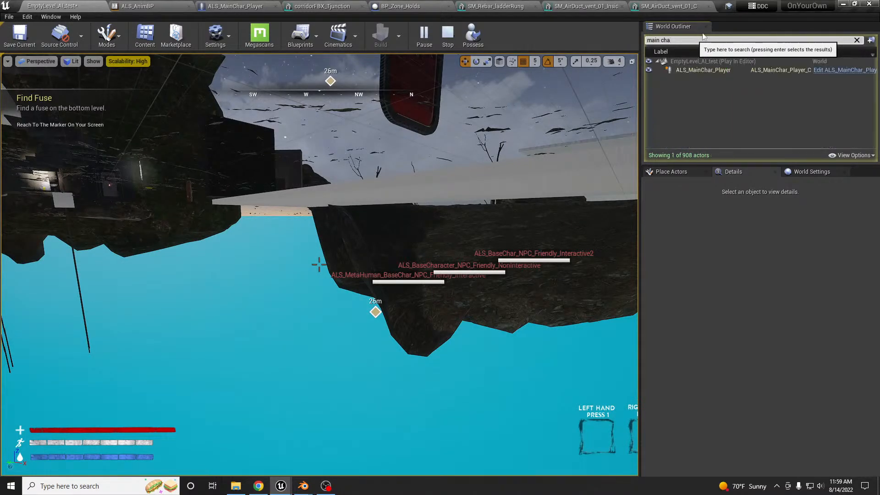
left_click(717, 72)
Examine the player character's pose and position against the surrounding geometry and stop the play session
right_click_drag(527, 238, 576, 213)
scroll(488, 240, "up", 5)
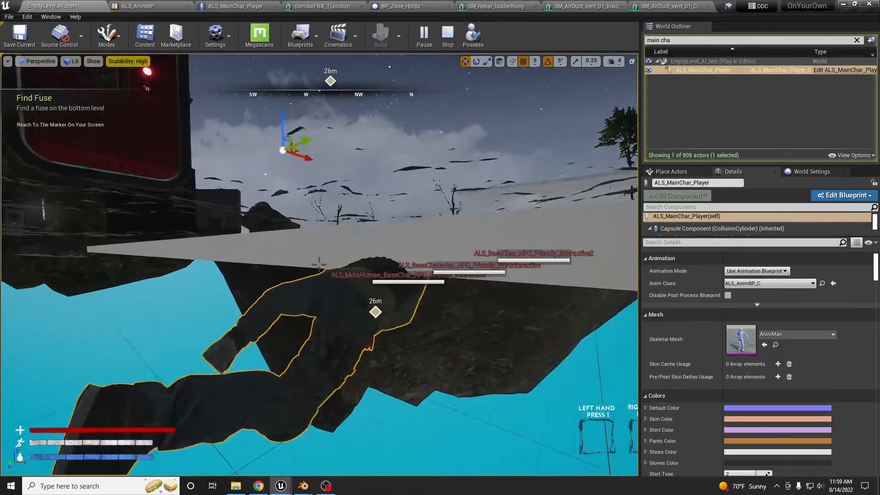
middle_click_drag(487, 240, 523, 226)
scroll(863, 266, "up", 3)
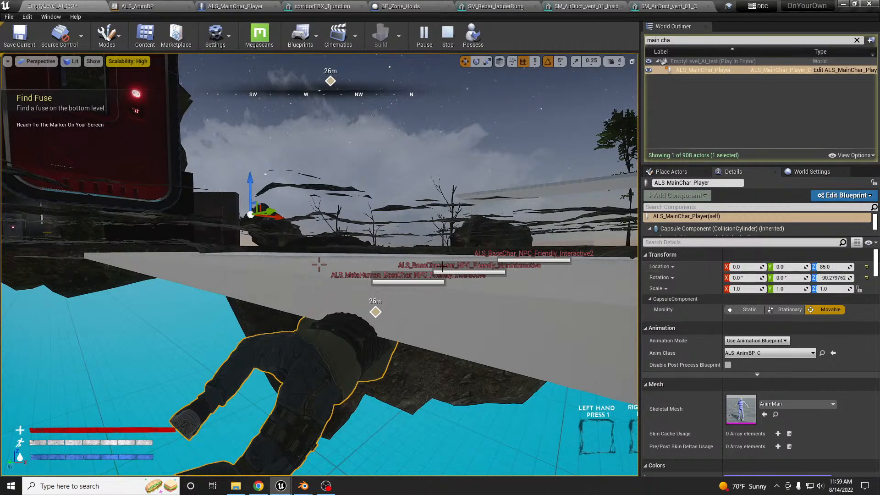
left_click(474, 281)
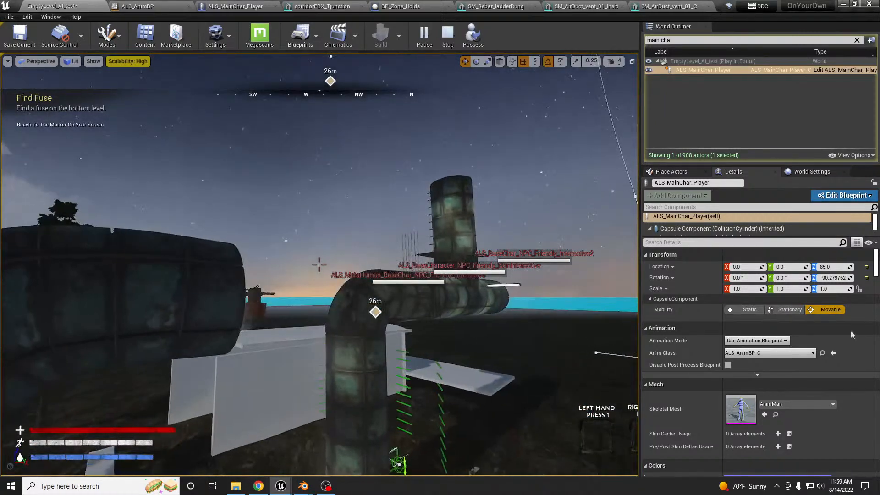
key("Escape")
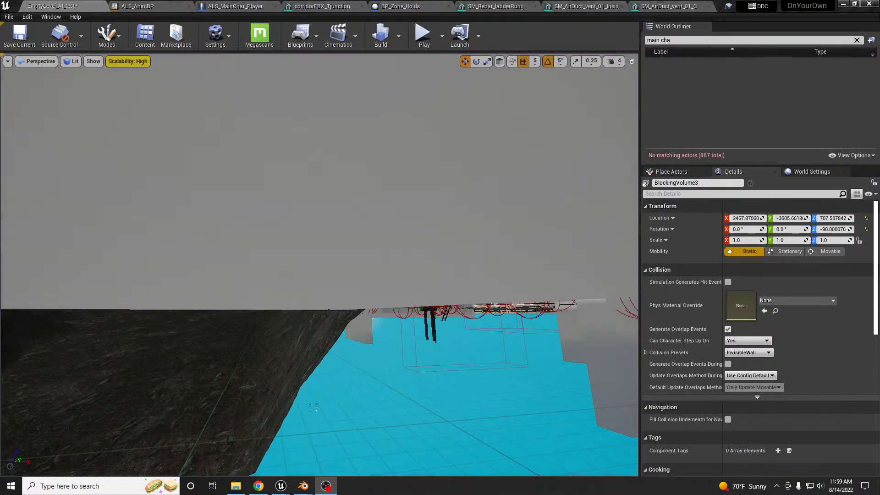
Return to the duct entrance, select CS_RouteActor and review its Crawl System Config settings
right_click_drag(313, 407, 327, 353)
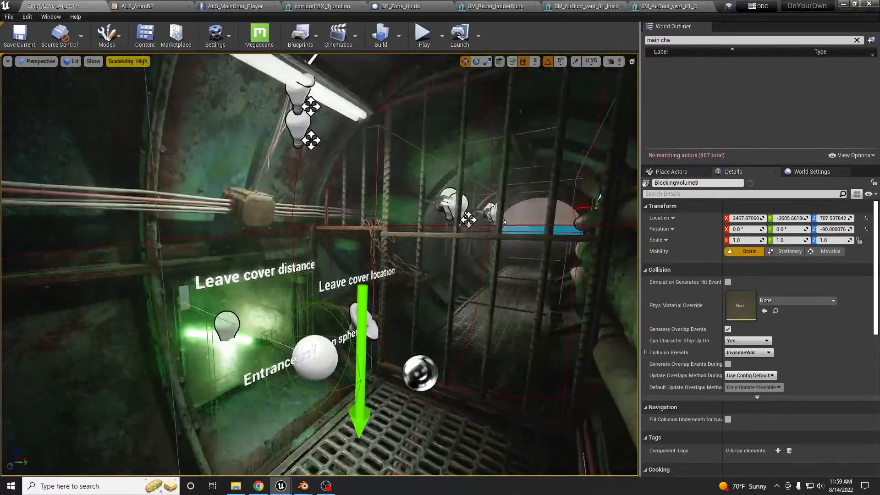
right_click_drag(398, 357, 398, 357)
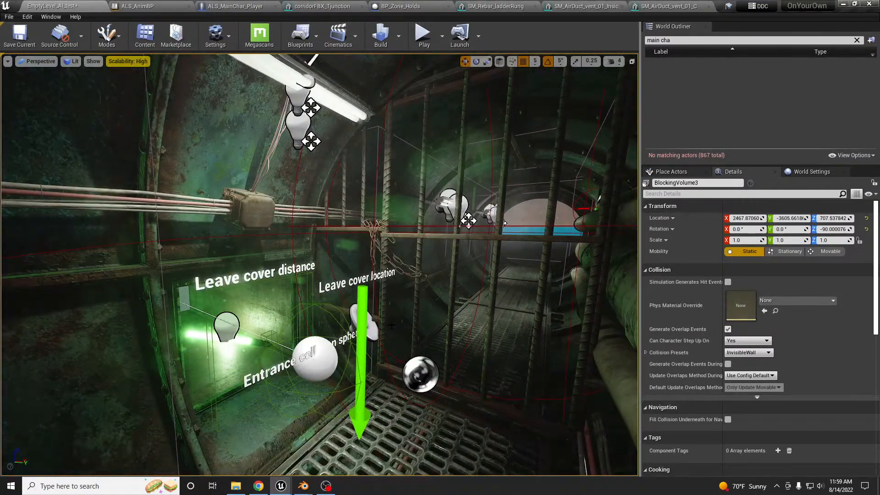
left_click(320, 352)
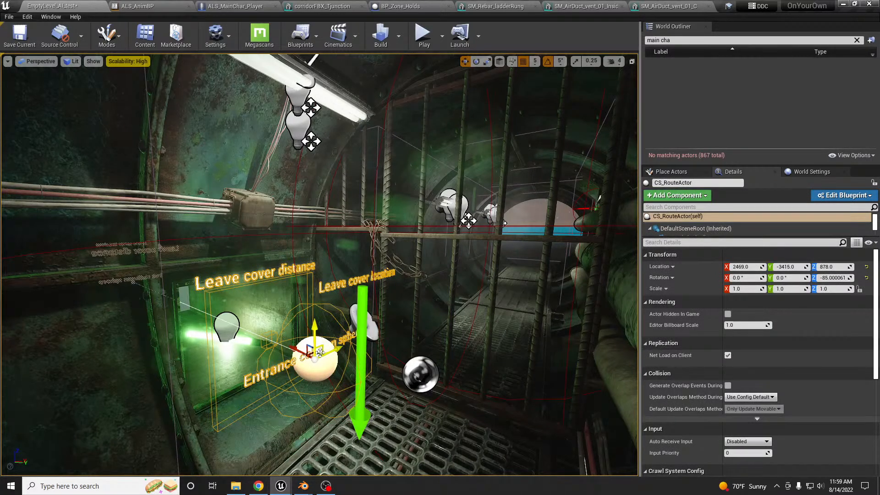
scroll(745, 369, "down", 3)
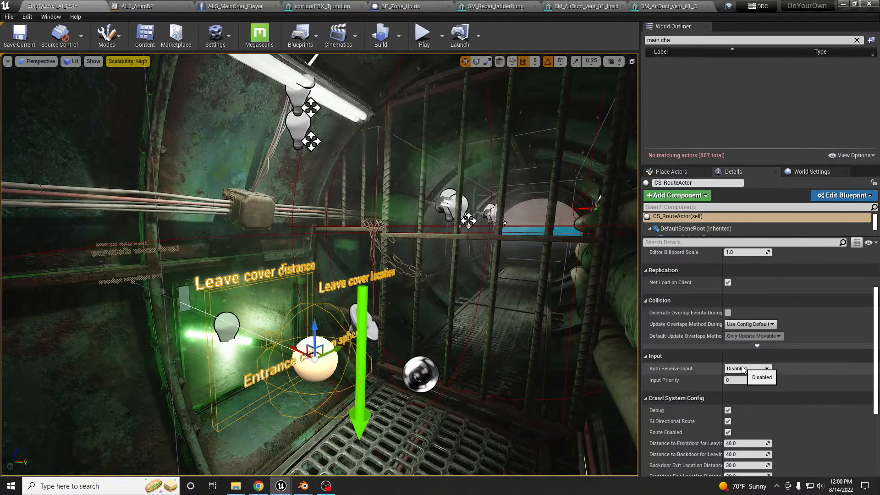
Delete the tunnel corridor section surrounding the air duct's entrance
right_click_drag(504, 223, 508, 207)
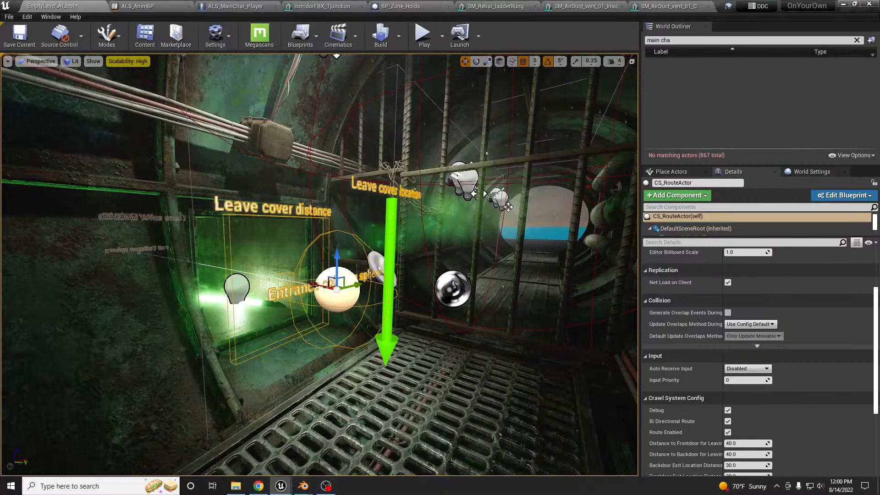
left_click(165, 275)
key("Delete")
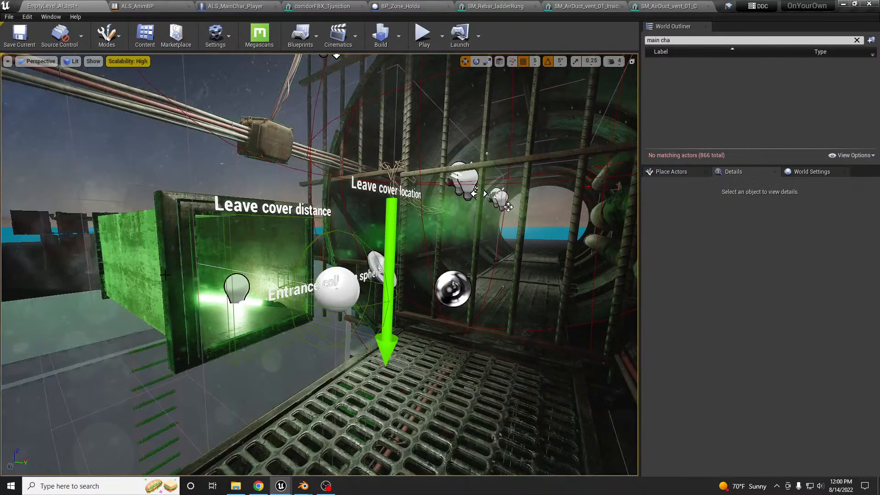
middle_click_drag(323, 318, 265, 356)
Duplicate the walkway's SM_FloorMetalGrate and rotate the copy so it runs beneath the air duct
right_click_drag(394, 394, 433, 412)
left_click(397, 367)
right_click_drag(397, 368, 406, 397)
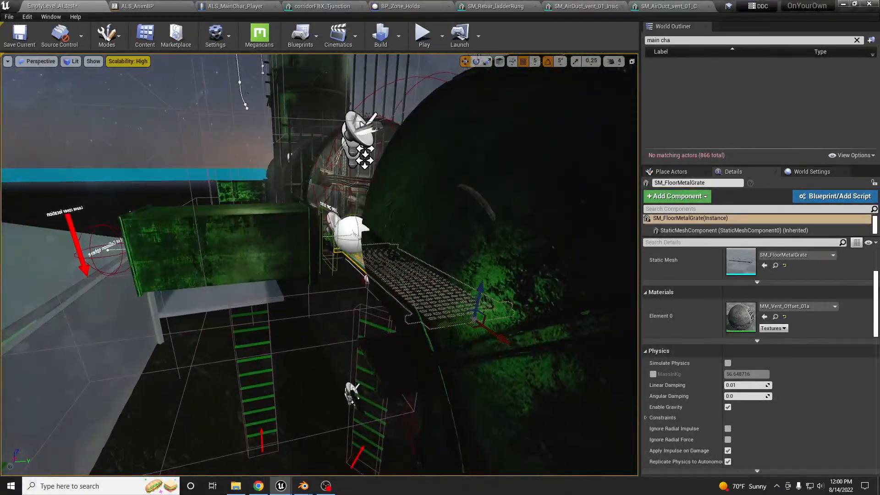
key("e")
left_click_drag(343, 344, 373, 255)
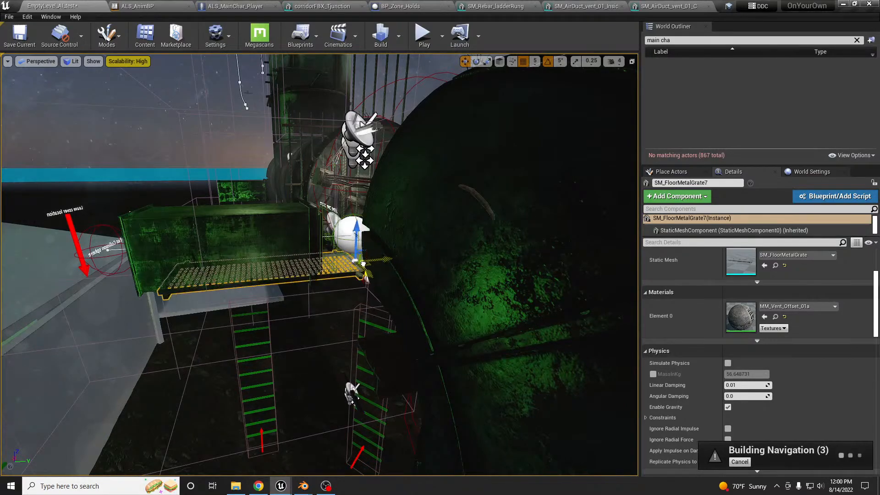
Shift the copied floor grate slightly along the air duct, away from the walkway
key("w")
mouse_move(335, 268)
right_mouse_down()
mouse_move(339, 293)
mouse_move(350, 281)
mouse_move(335, 268)
right_mouse_up()
key("s")
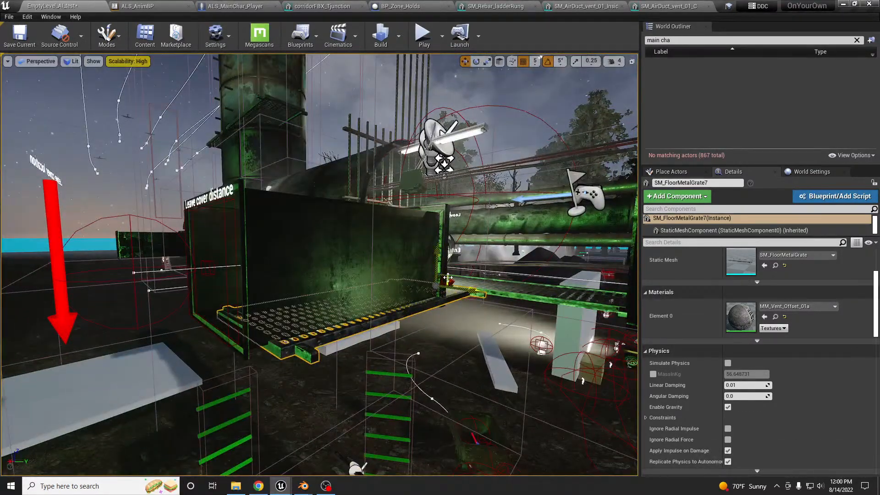
left_click_drag(442, 281, 435, 286)
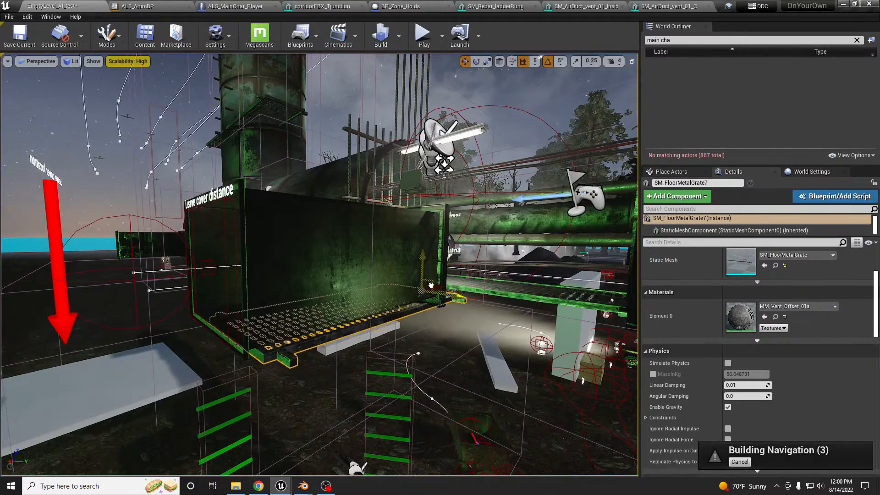
Play-test crawling through the air duct from its entrance to the exit, and end the play session
right_click_drag(426, 285, 364, 285)
key("a")
key("d")
key("w")
key("s")
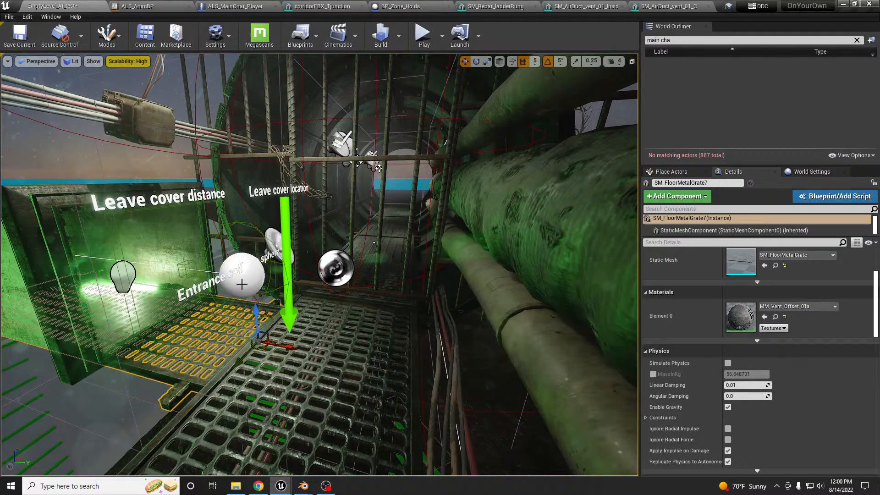
key("alt+p")
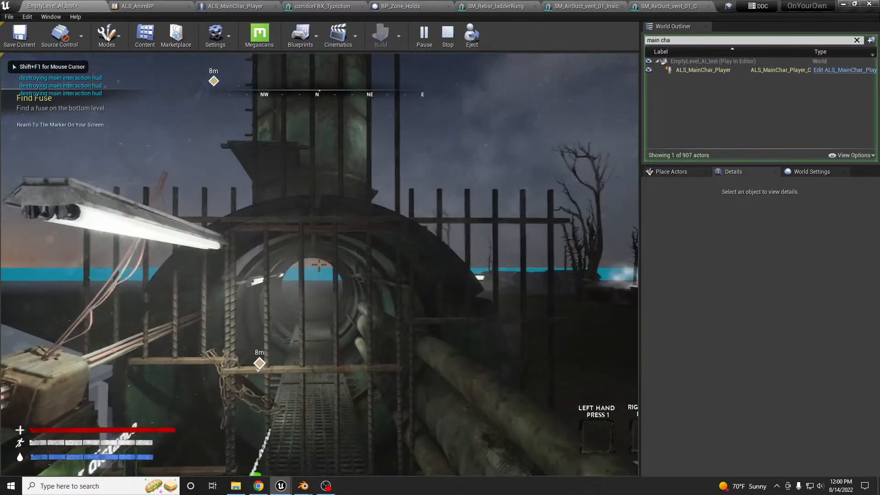
key("w")
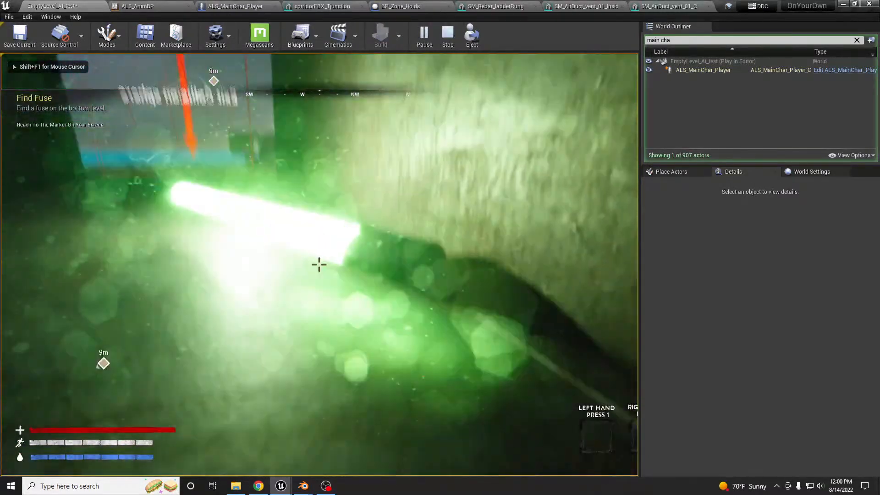
key("w")
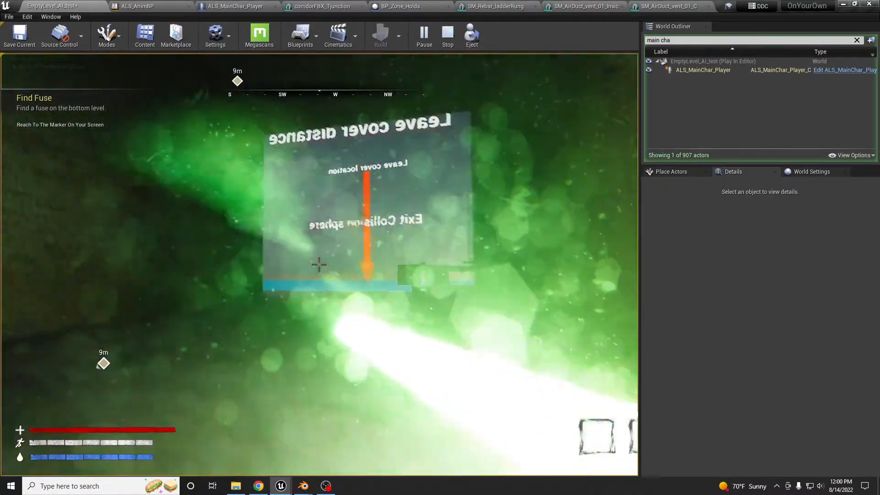
key("w")
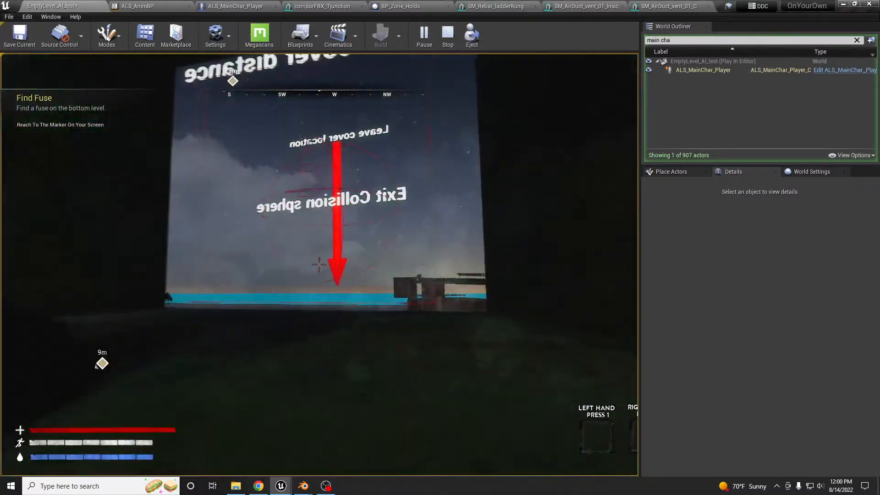
key("w")
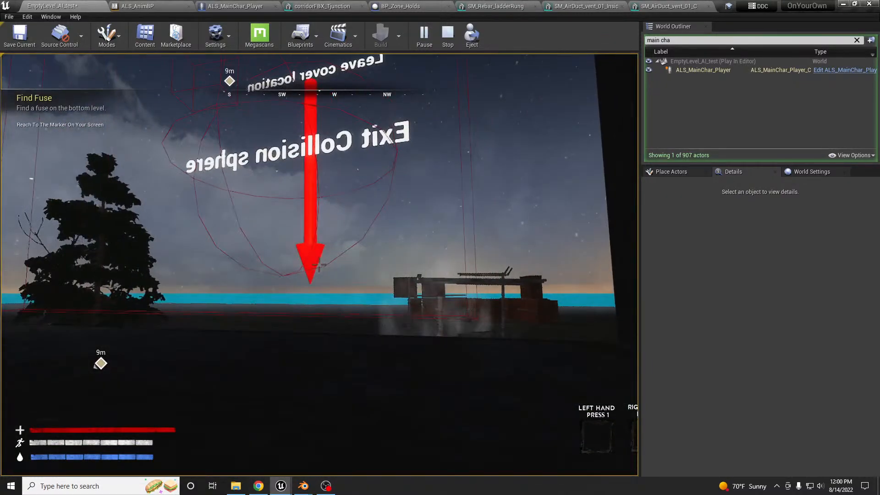
key("Escape")
Undo the floor grate copy's moves, rotation and duplication, and restore the deleted corridor section around the duct entrance
right_click_drag(319, 264, 479, 263)
key("s")
key("e")
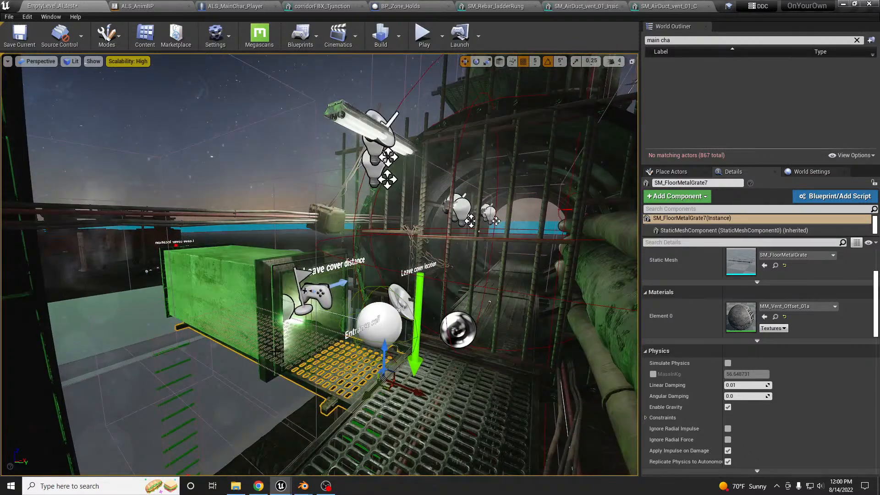
key("ctrl+z")
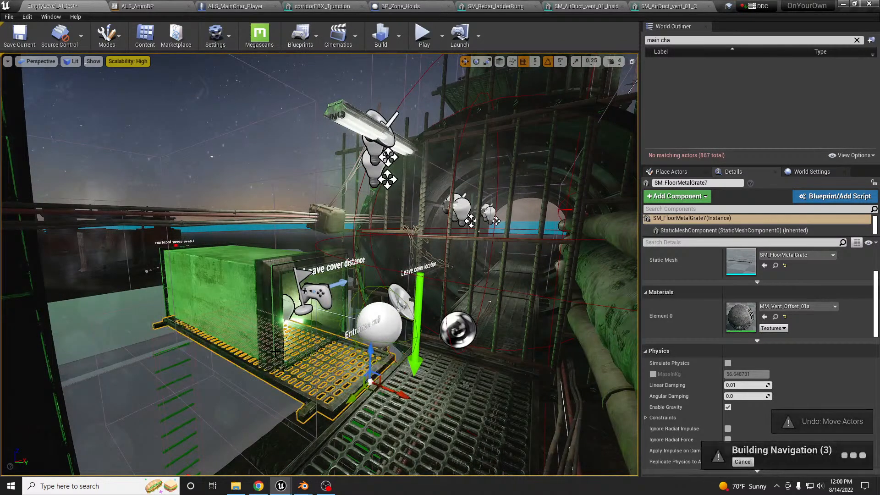
key("ctrl+z")
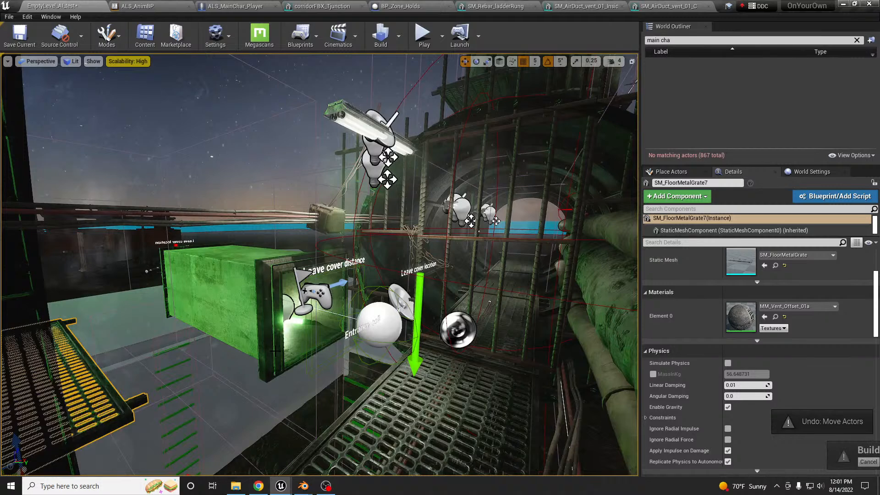
key("ctrl+z")
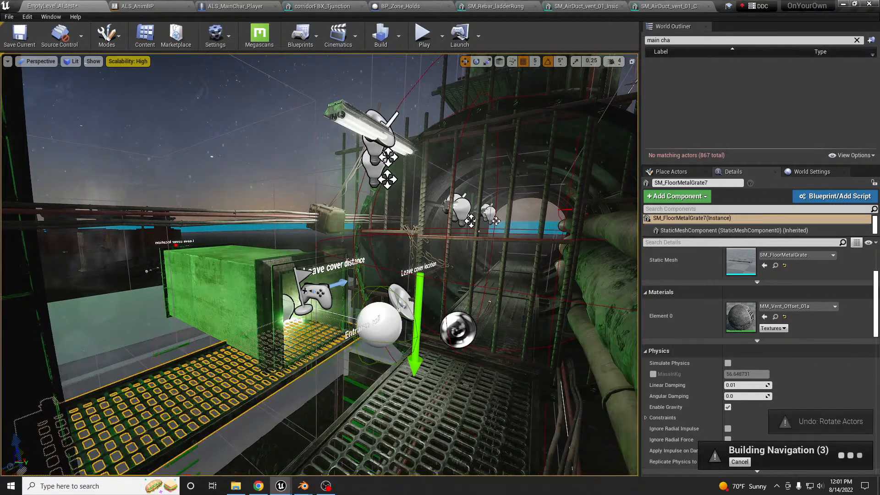
key("ctrl+z")
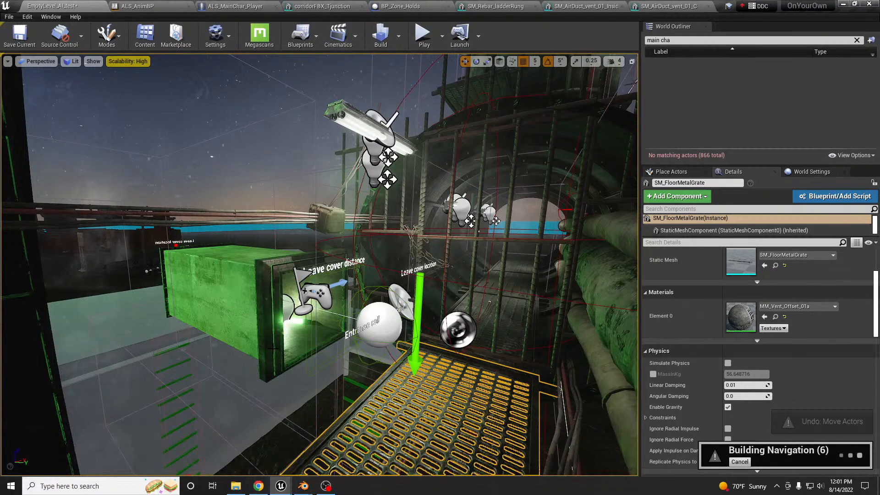
key("ctrl+z")
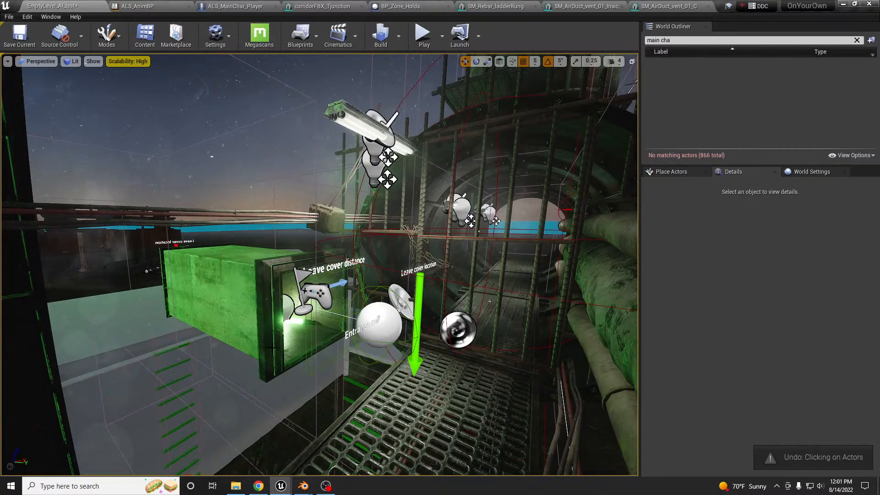
key("ctrl+z")
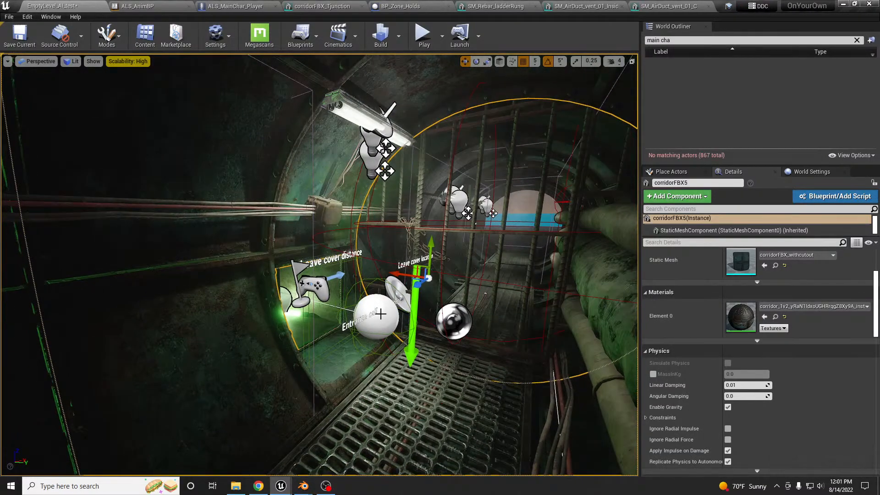
Raise CS_RouteActor slightly at the duct entrance and play-test the crawl route
left_click(380, 324)
left_click_drag(378, 290, 378, 267)
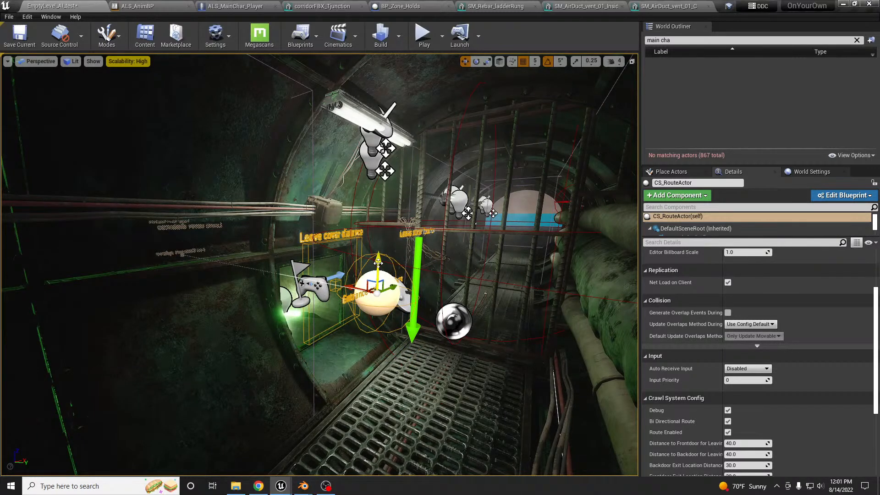
key("alt+p")
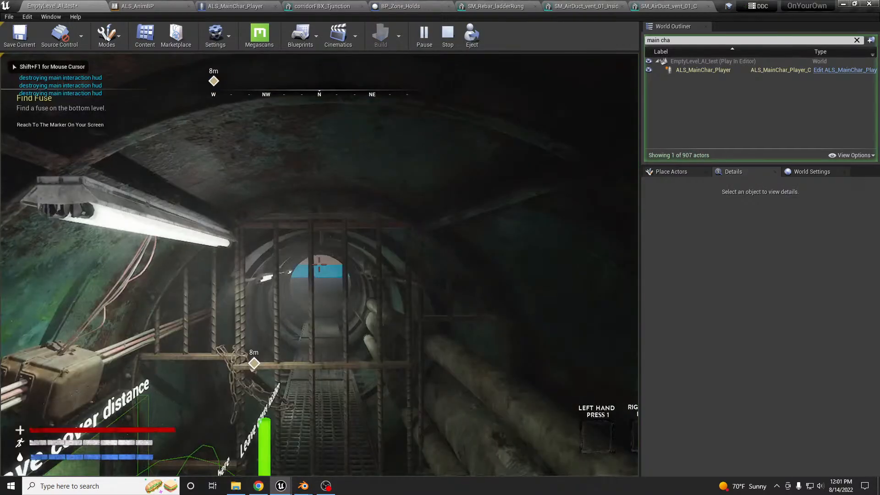
key("w")
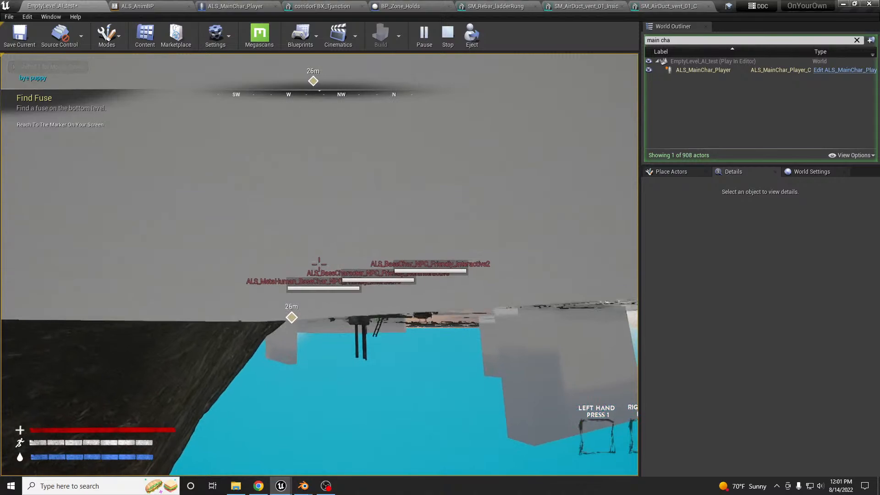
key("Escape")
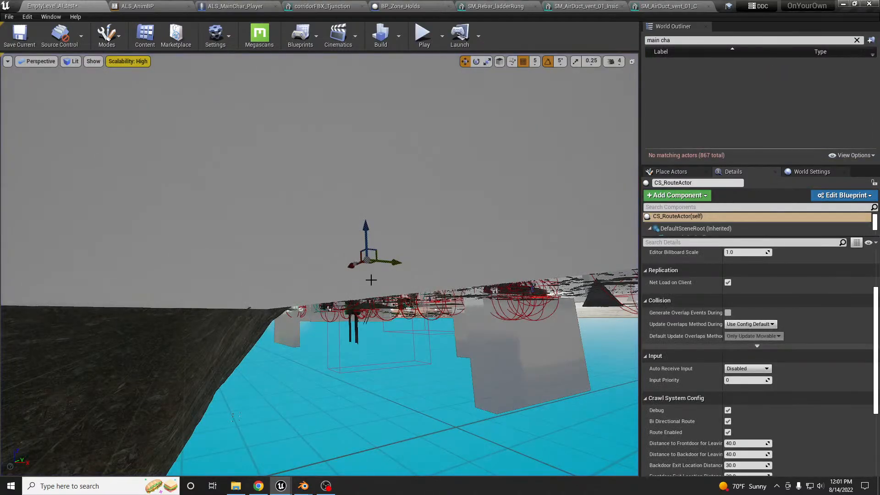
Open the static mesh of the corridorFBX5 section around the duct entrance and inspect its collision geometry
key("f")
right_click_drag(371, 279, 484, 326)
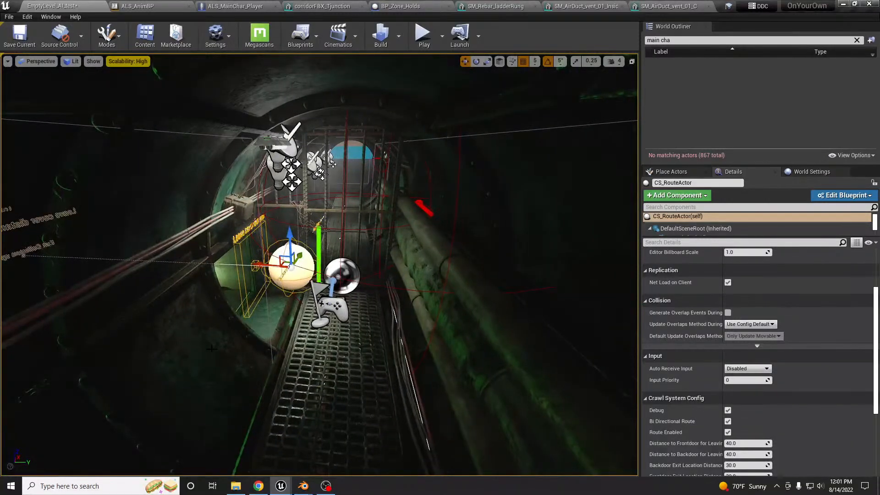
left_click(251, 326)
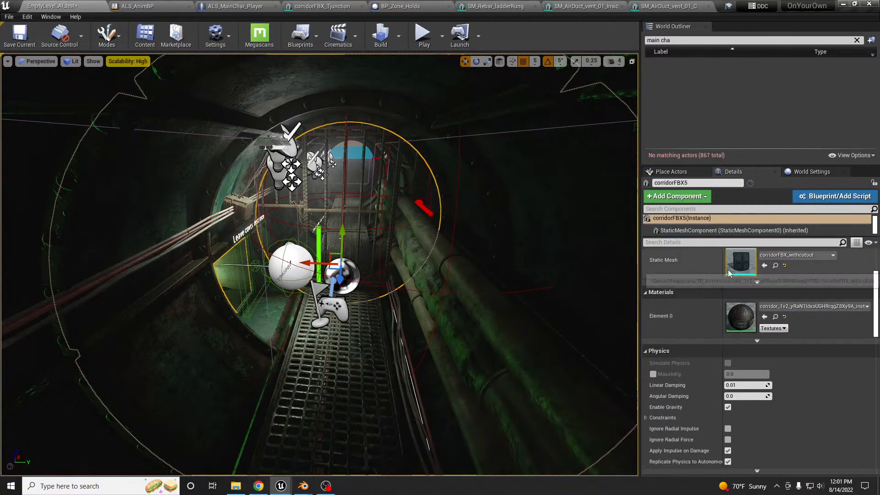
scroll(733, 275, "up", 1)
scroll(741, 297, "up", 1)
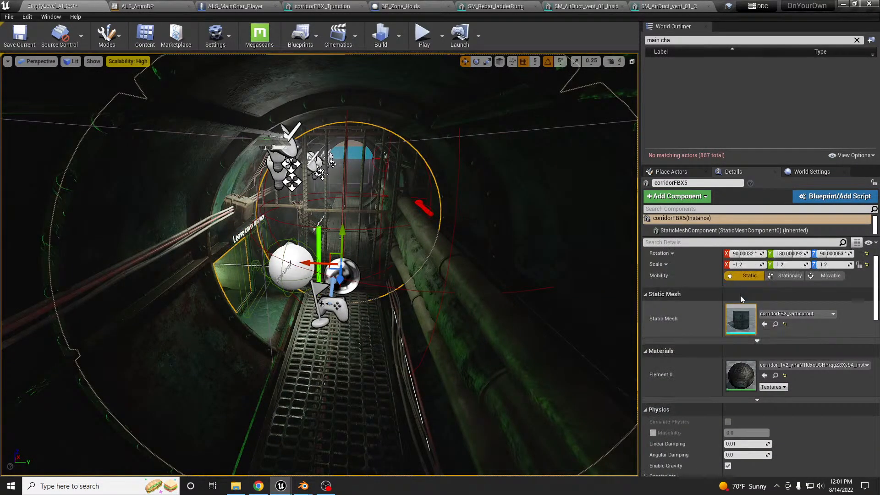
double_click(728, 323)
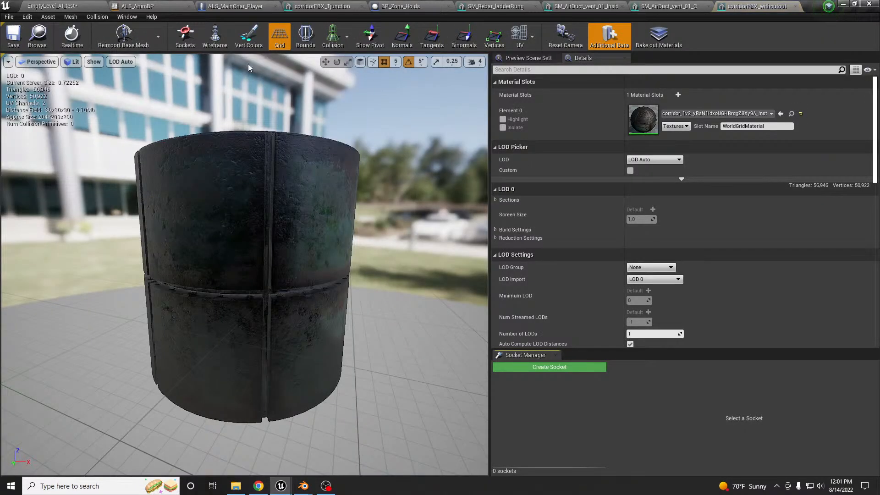
left_click(333, 43)
left_click_drag(337, 213, 339, 243)
left_click(344, 73)
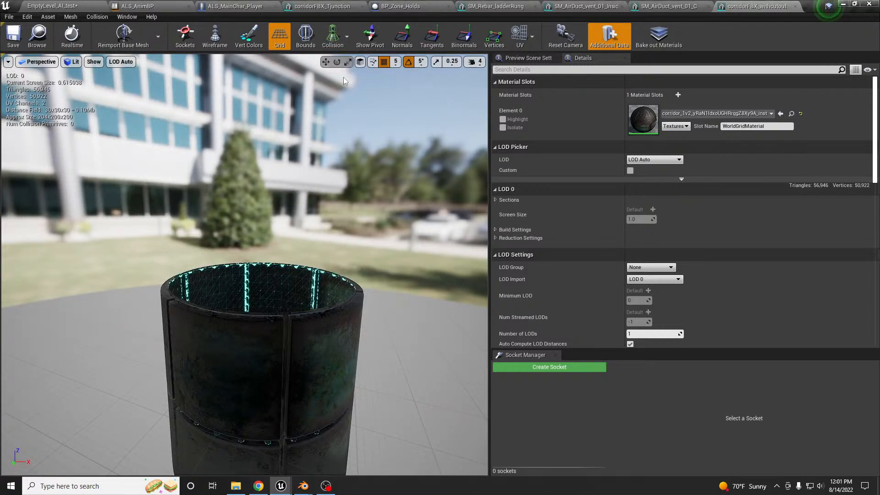
left_click(333, 44)
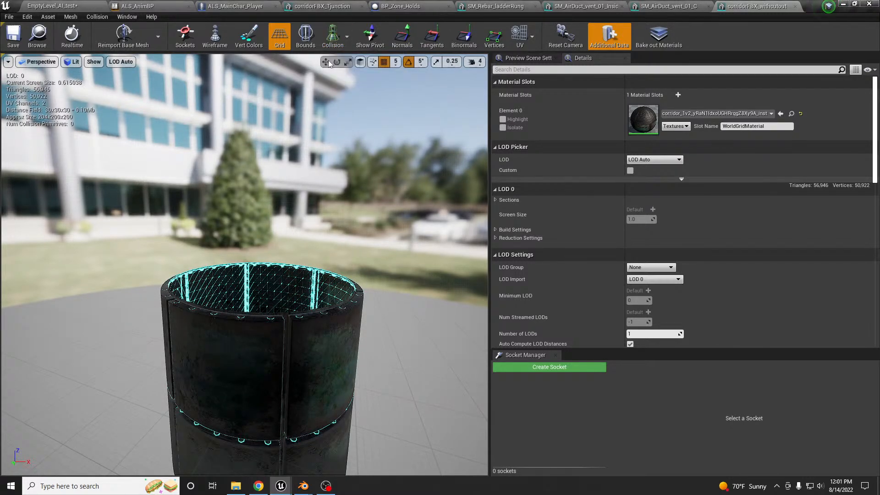
left_click(333, 41)
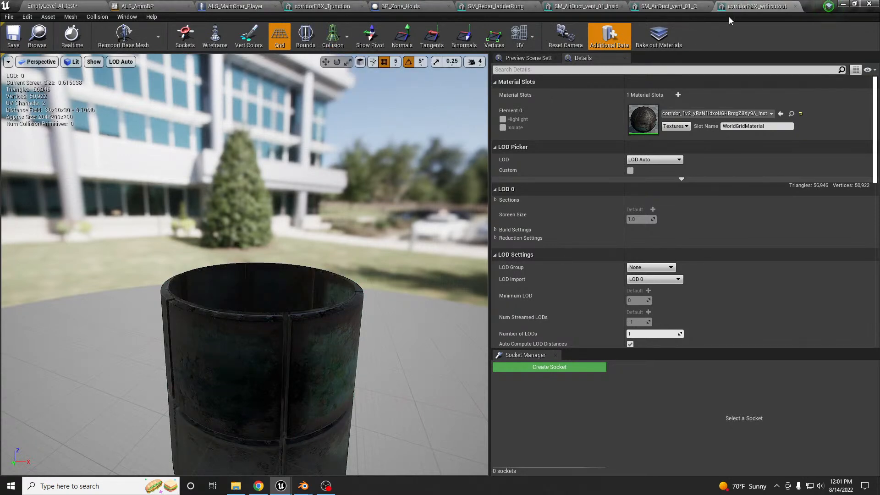
Back in the level, set corridorFBX5's Collision Presets to NoCollision
left_click(69, 7)
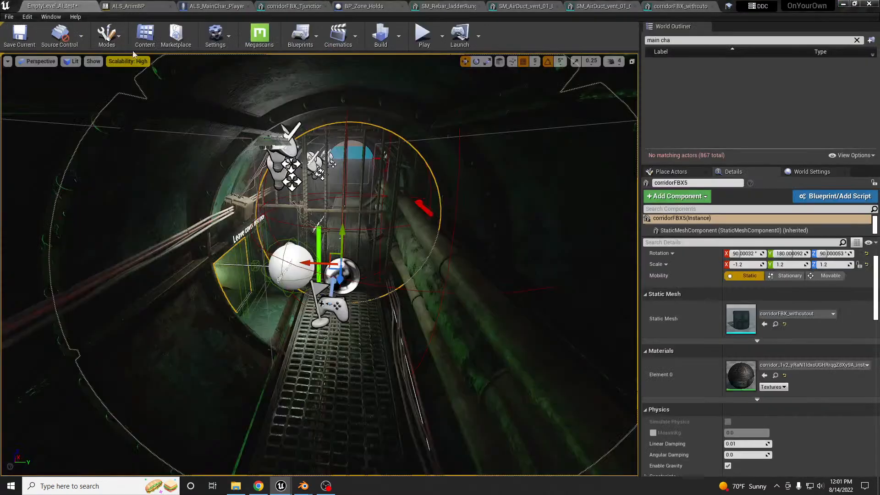
scroll(734, 369, "down", 5)
scroll(735, 370, "down", 5)
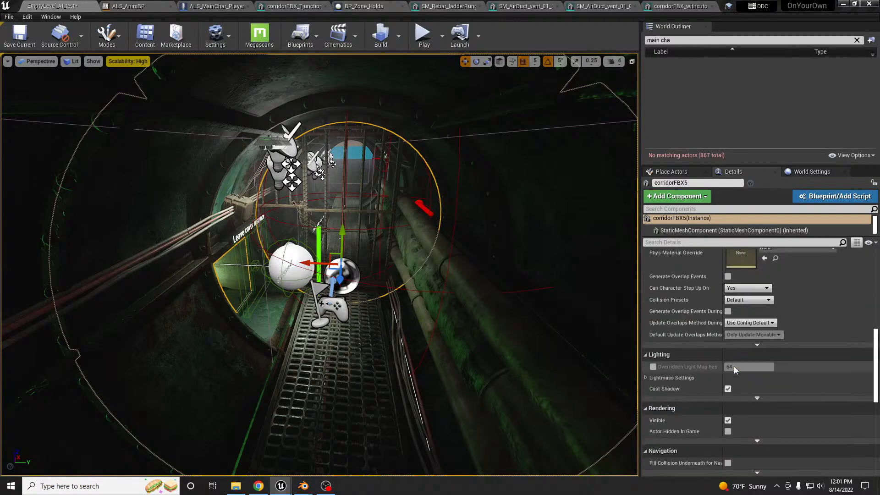
left_click(758, 300)
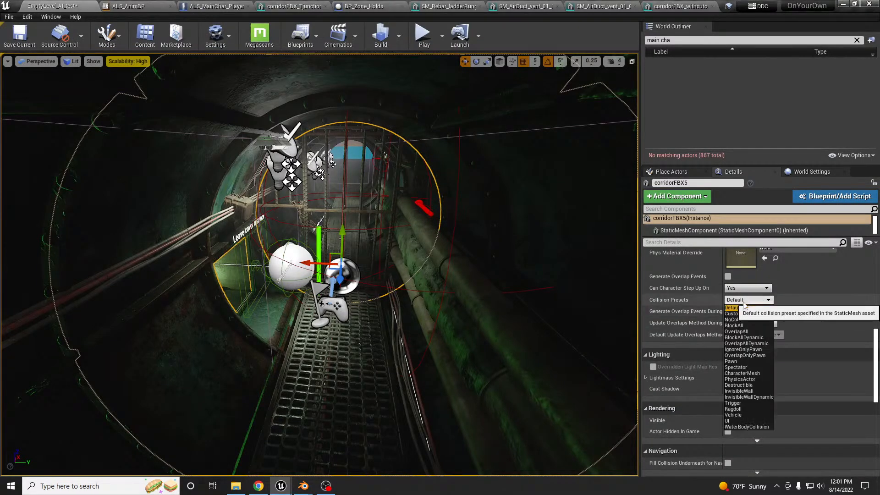
left_click(740, 319)
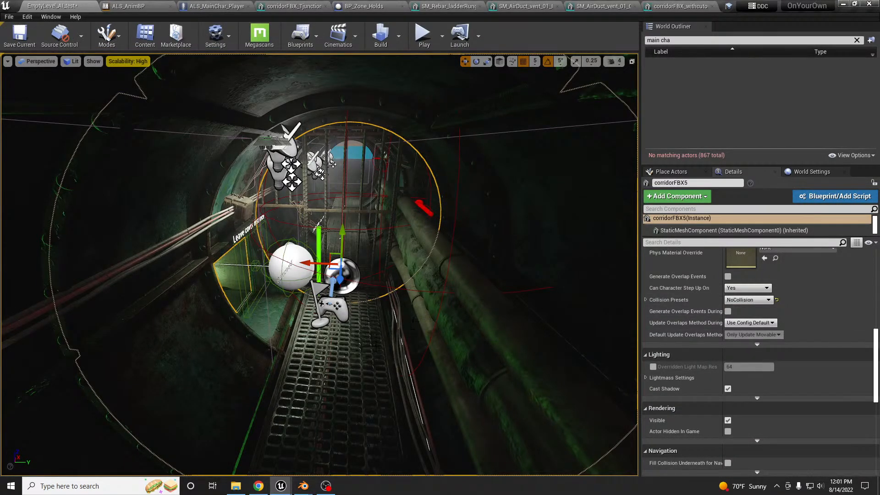
Play-test entering the duct with corridorFBX5's collision disabled, and end the play session
right_click_drag(376, 321, 378, 308)
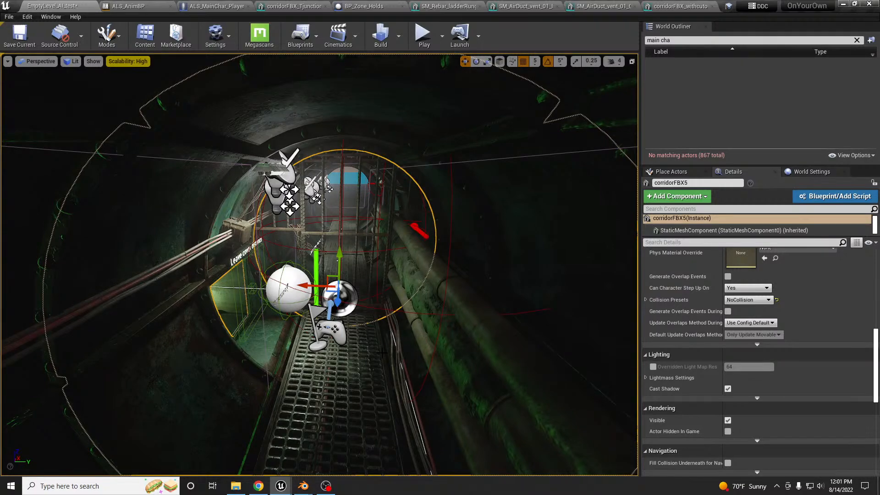
key("alt+p")
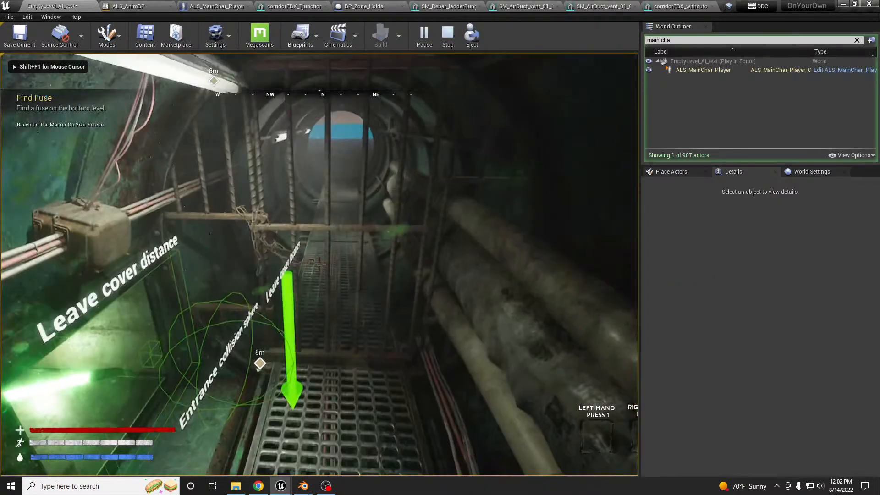
key("w")
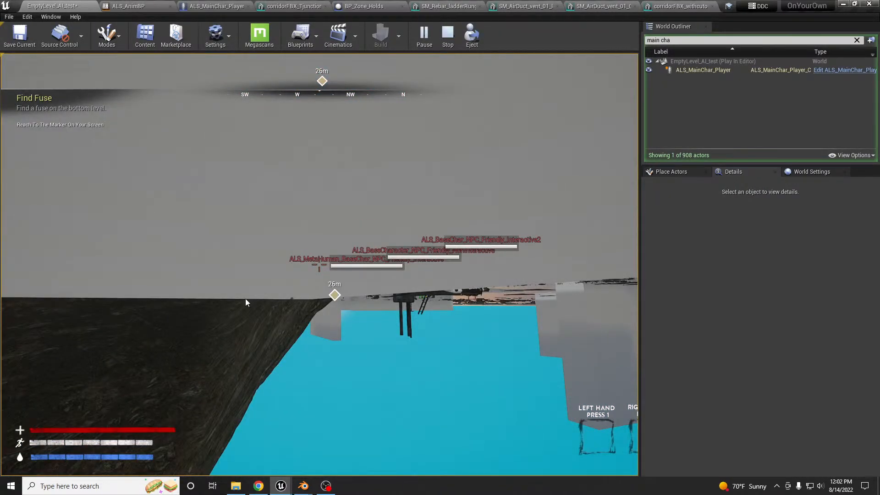
key("Escape")
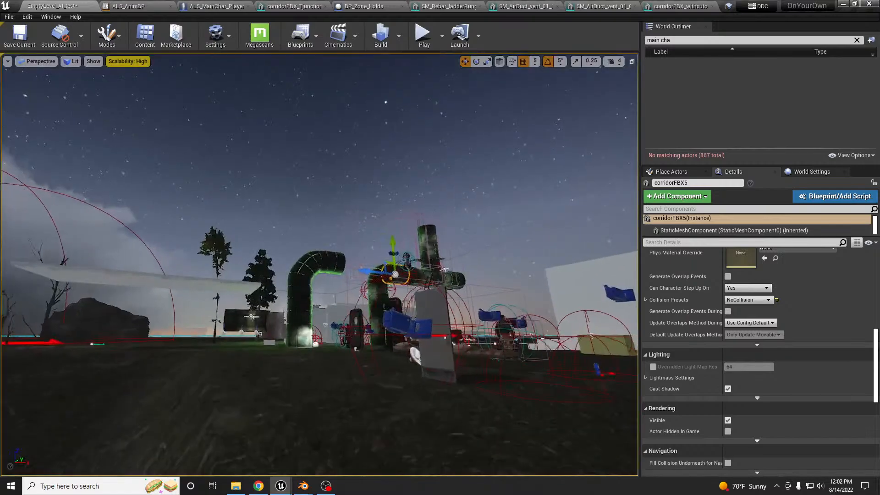
Duplicate the walkway's SM_FloorMetalGrate outside the tunnel and move the copy beneath the air duct near its entrance
key("f")
key("w")
mouse_move(359, 275)
right_mouse_down()
mouse_move(351, 266)
mouse_move(359, 276)
mouse_move(348, 273)
mouse_move(360, 272)
mouse_move(358, 260)
right_mouse_up()
key("w")
left_click(253, 364)
mouse_move(253, 364)
right_mouse_down()
mouse_move(271, 358)
mouse_move(267, 370)
right_mouse_up()
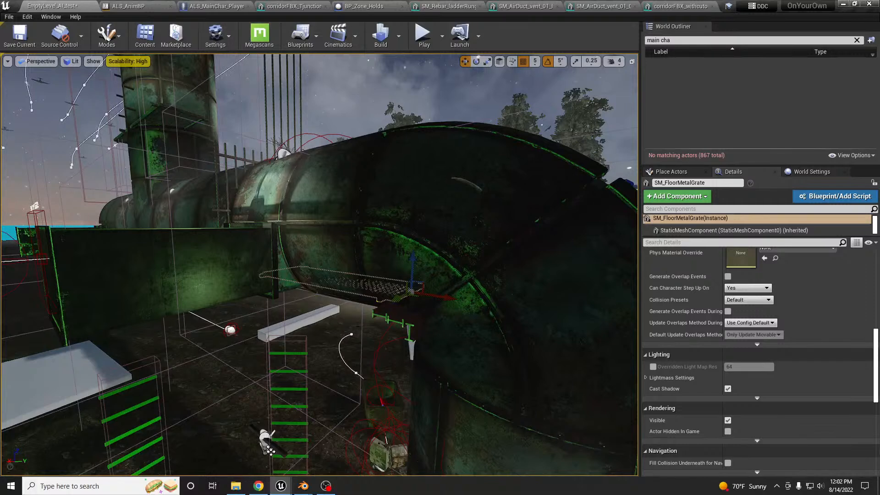
left_click_drag(415, 296, 262, 360, "alt")
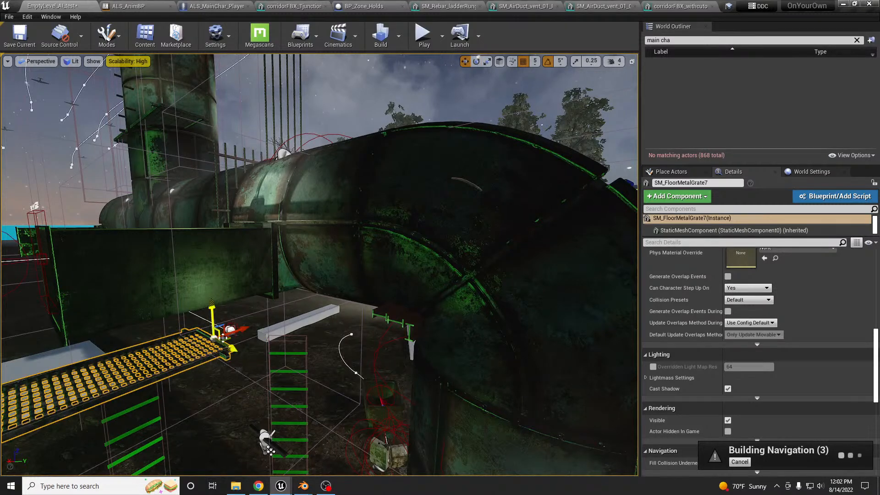
left_click_drag(223, 338, 274, 290)
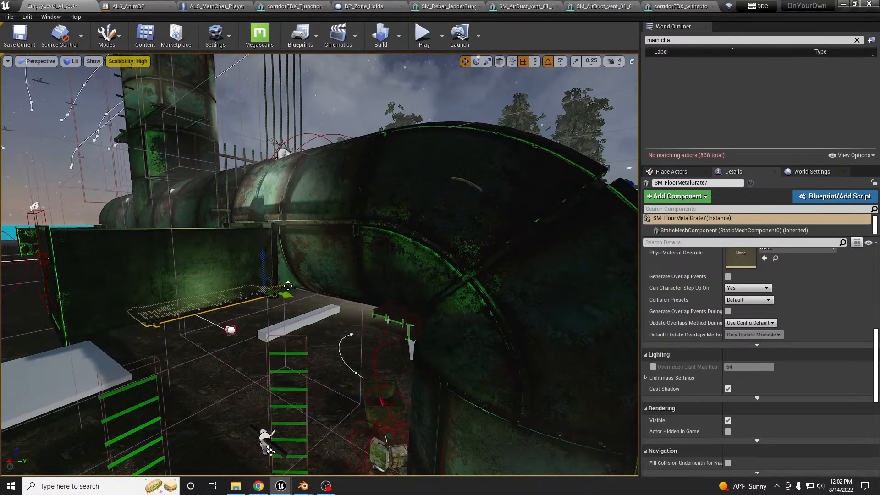
Move the SM_FloorMetalGrate7 copy into the air duct entrance and align it with the duct floor beside the walkway
left_click_drag(294, 284, 285, 287)
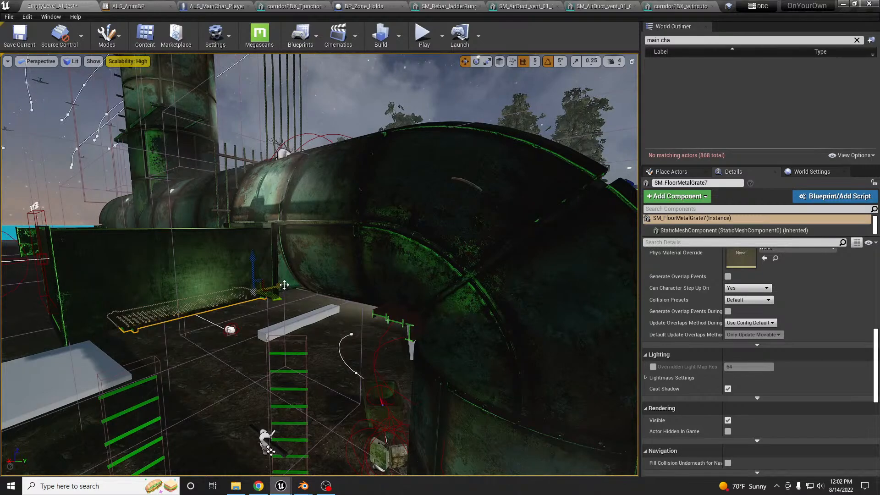
key("f")
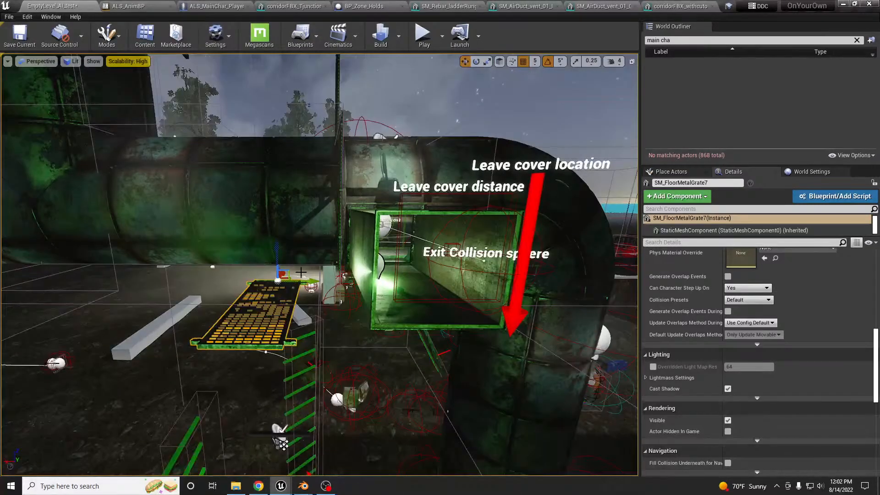
left_click_drag(289, 270, 391, 246)
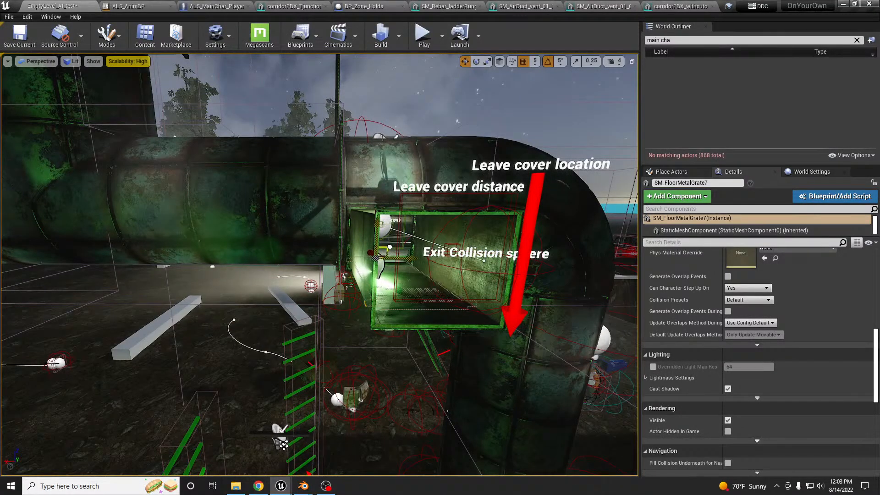
right_click_drag(426, 260, 378, 319)
left_click_drag(360, 342, 357, 320)
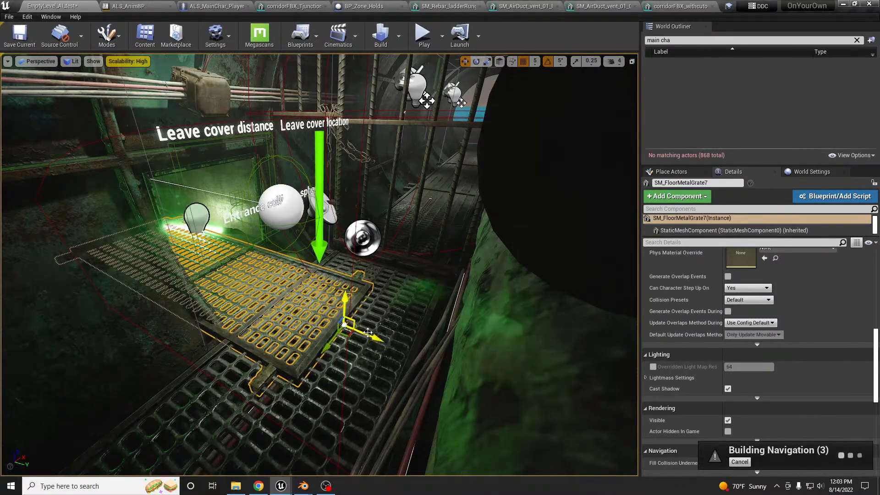
left_click_drag(346, 330, 290, 285)
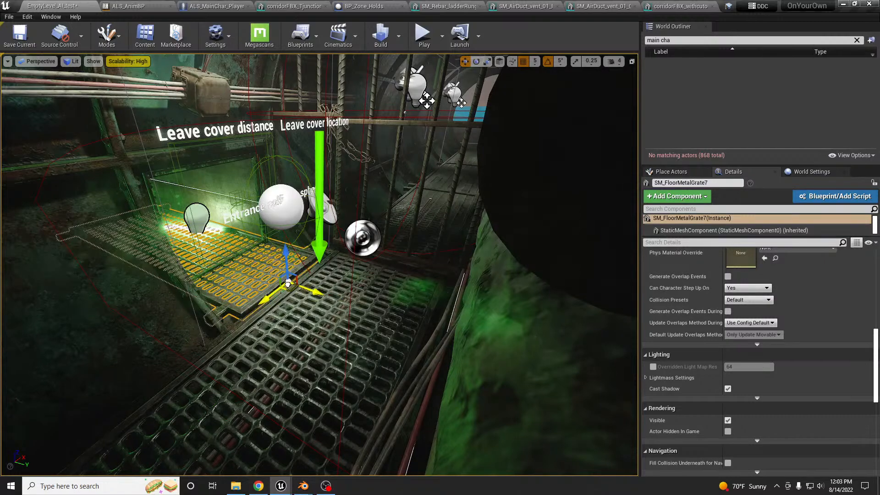
right_click_drag(290, 286, 355, 270)
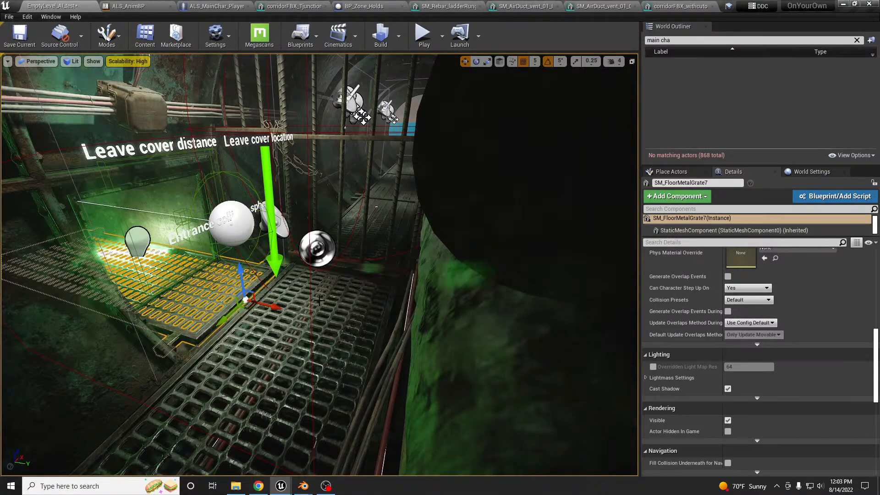
Play-test crawling through the duct over the added floor grate, end the session and dismiss the message log
key("alt+p")
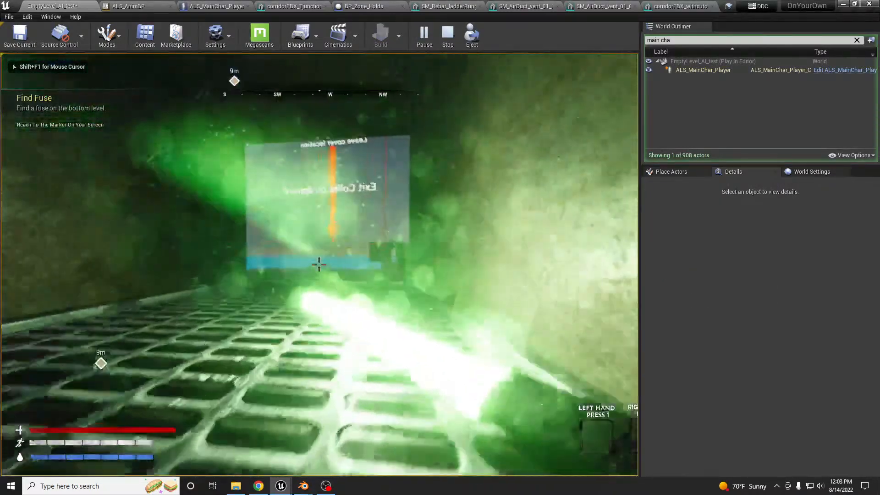
key("w")
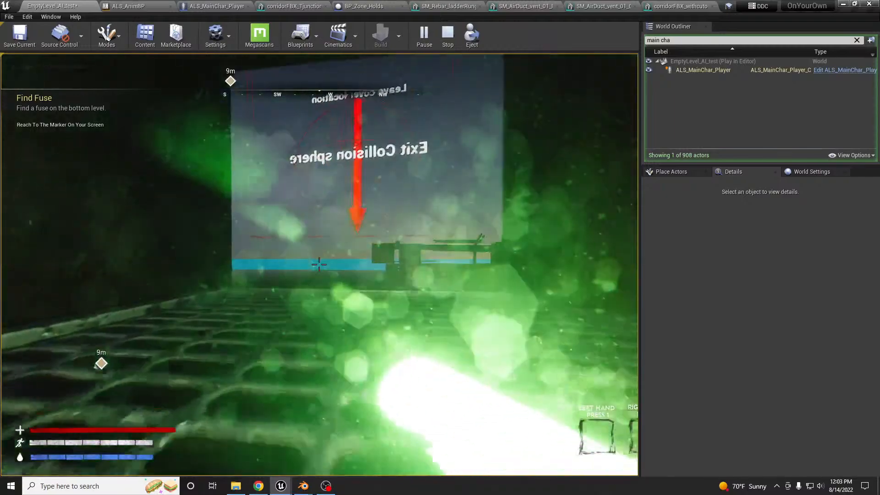
key("w")
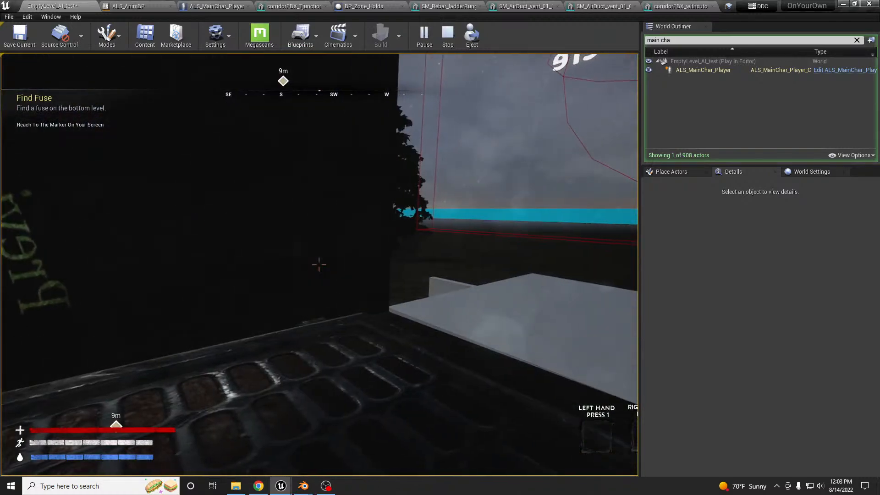
key("Escape")
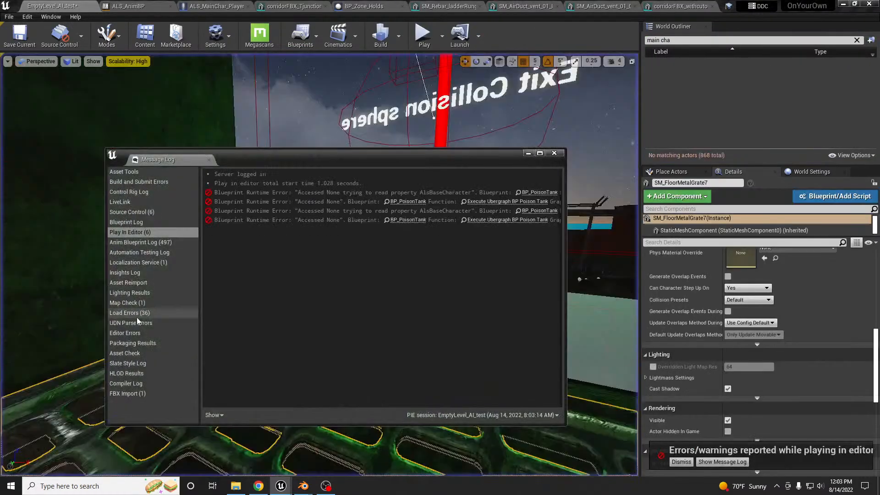
left_click(555, 153)
Set the Mobility of PointLight3 inside the duct to Movable
right_click_drag(488, 278, 530, 271)
key("s")
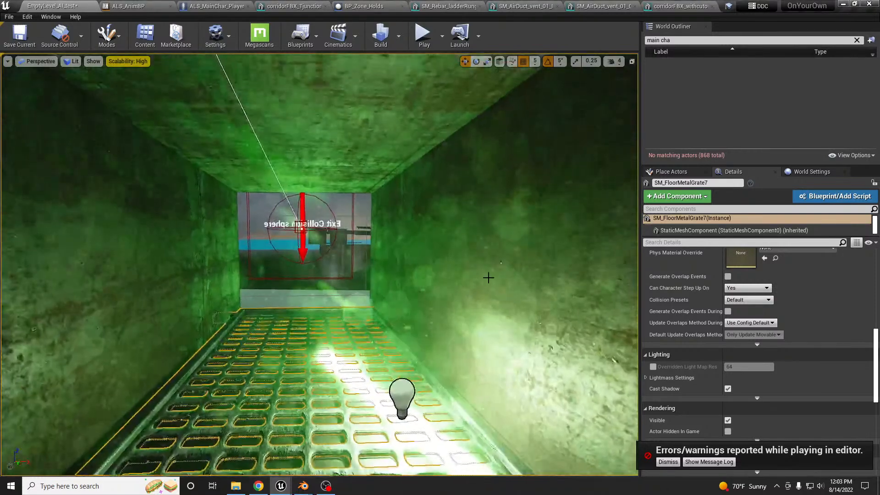
left_click(402, 393)
scroll(763, 321, "up", 10)
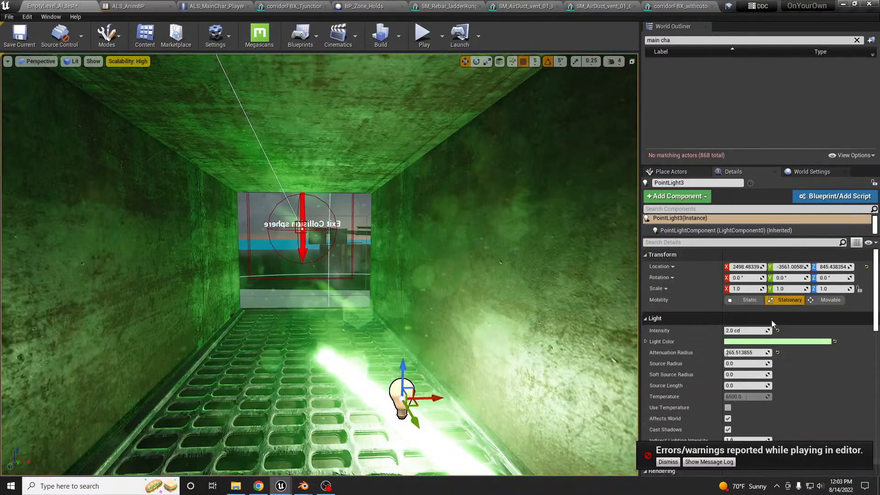
left_click(830, 301)
Delete the floor grate copy from the air duct entrance
key("s")
right_click_drag(392, 370, 448, 375)
key("w")
key("s")
right_click_drag(391, 359, 390, 359)
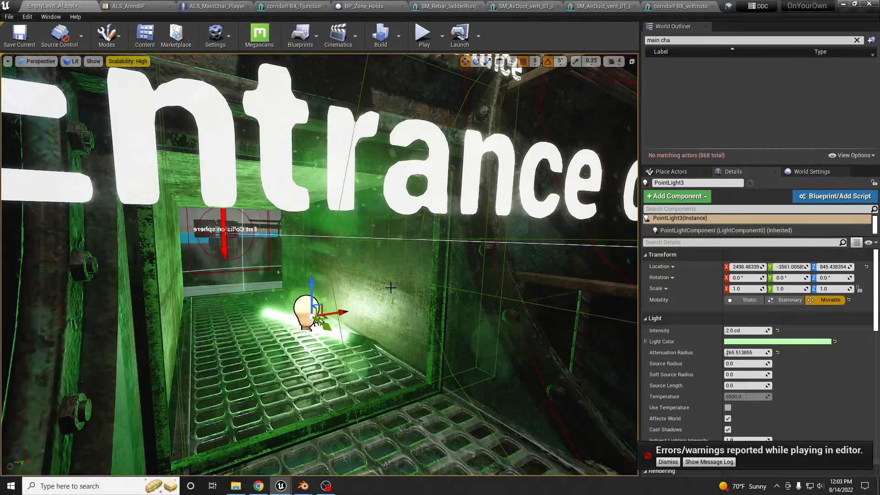
left_click(347, 324)
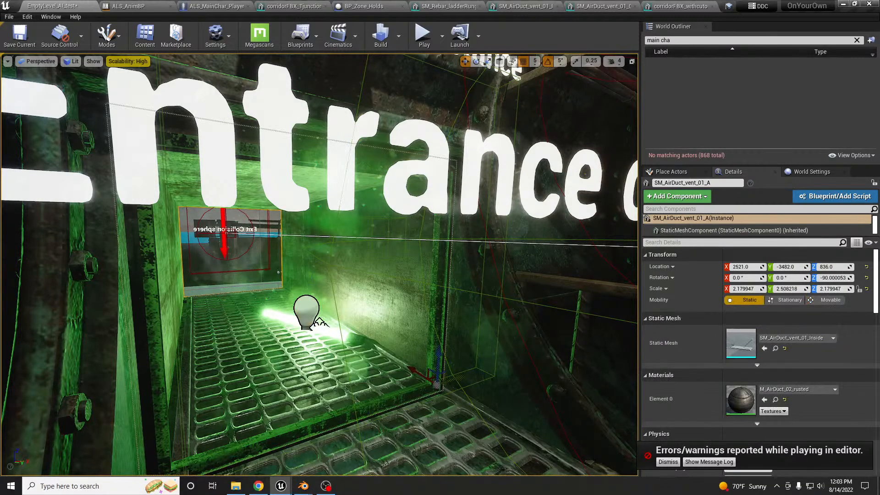
key("Delete")
Open the static mesh of SM_AirDuct_vent_01_A and add a box simplified collision to it
left_click(370, 301)
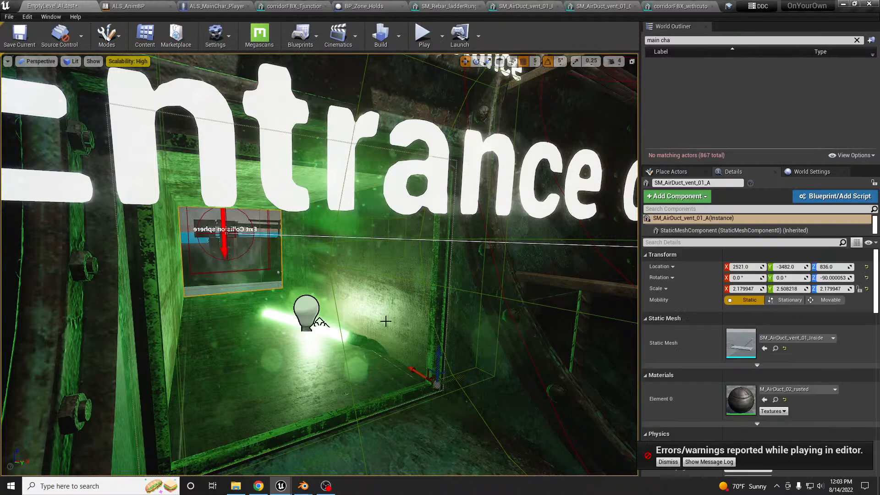
double_click(739, 347)
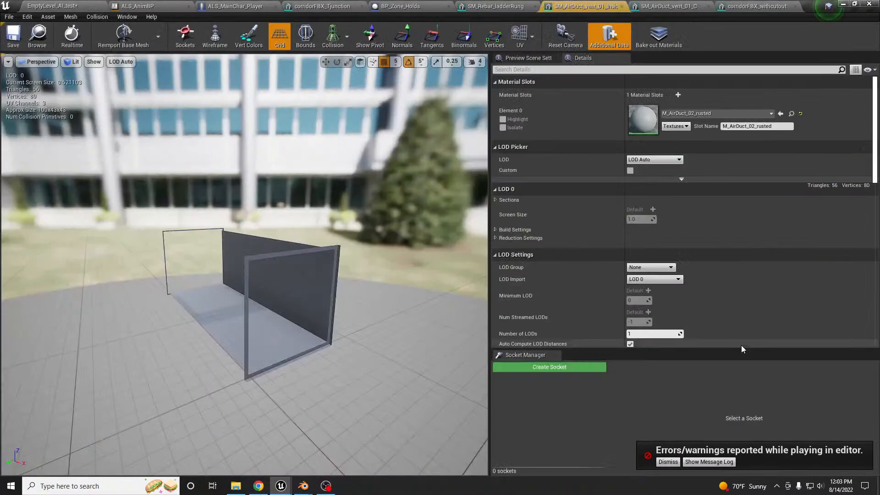
left_click(334, 37)
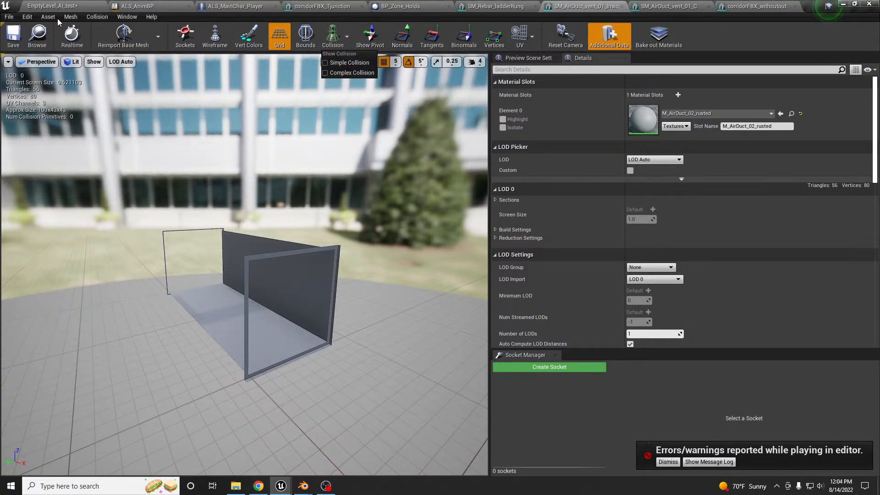
left_click(105, 17)
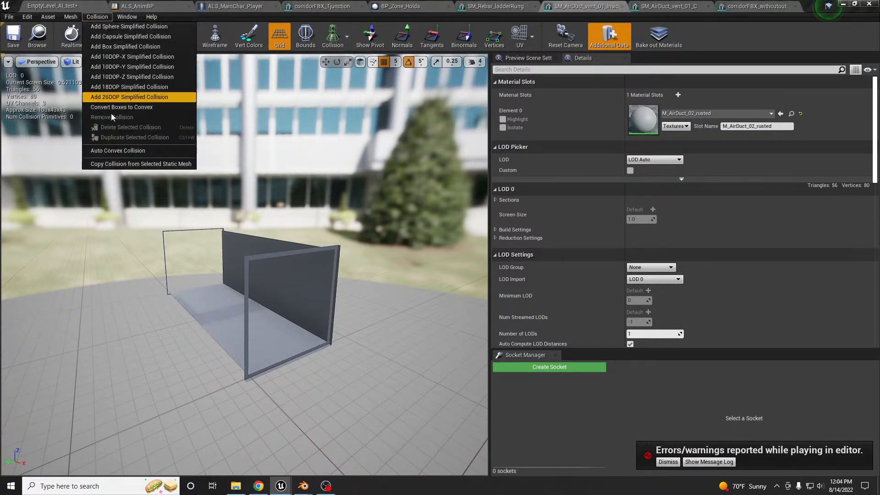
left_click(137, 49)
right_click_drag(299, 262, 275, 257)
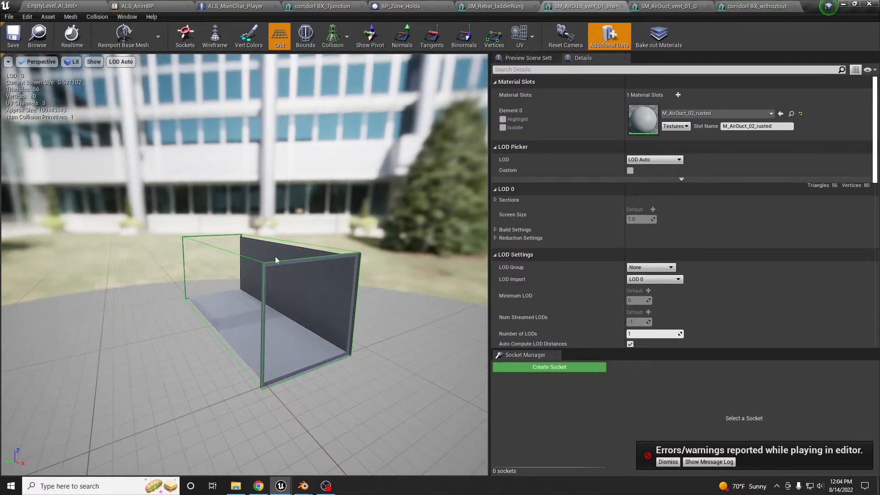
Flatten the box collision vertically, lower it onto the duct's floor, and save the mesh
left_click(242, 260)
left_click(243, 260)
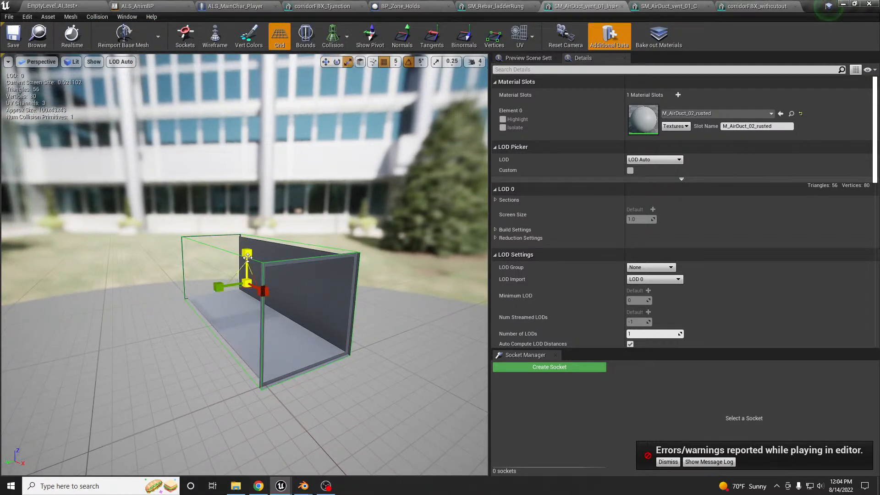
left_click_drag(247, 253, 247, 288)
key("w")
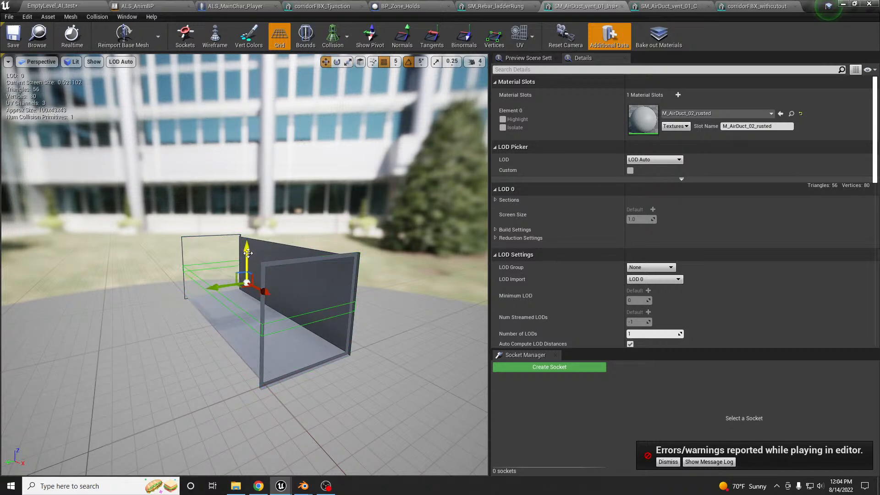
left_click_drag(247, 251, 248, 289)
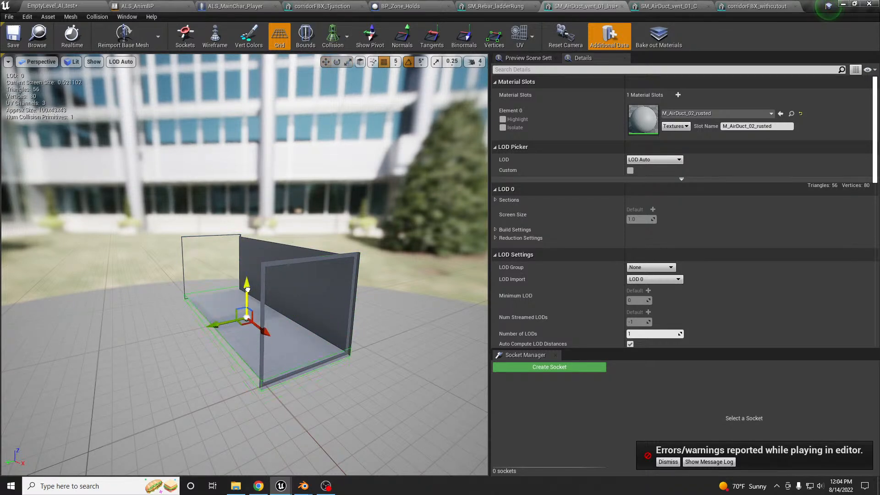
mouse_move(282, 286)
middle_mouse_down()
mouse_move(275, 293)
mouse_move(283, 285)
middle_mouse_up()
right_click_drag(283, 286, 390, 284)
right_click_drag(317, 276, 316, 274)
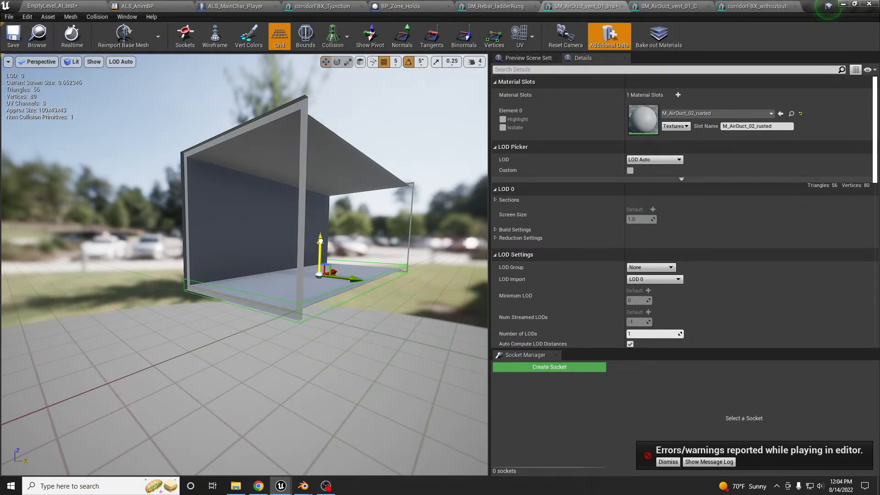
left_click_drag(320, 244, 320, 243)
left_click(14, 34)
Back in the level, play-test entering the duct from the walkway with the new floor collision, and end the session
left_click(57, 9)
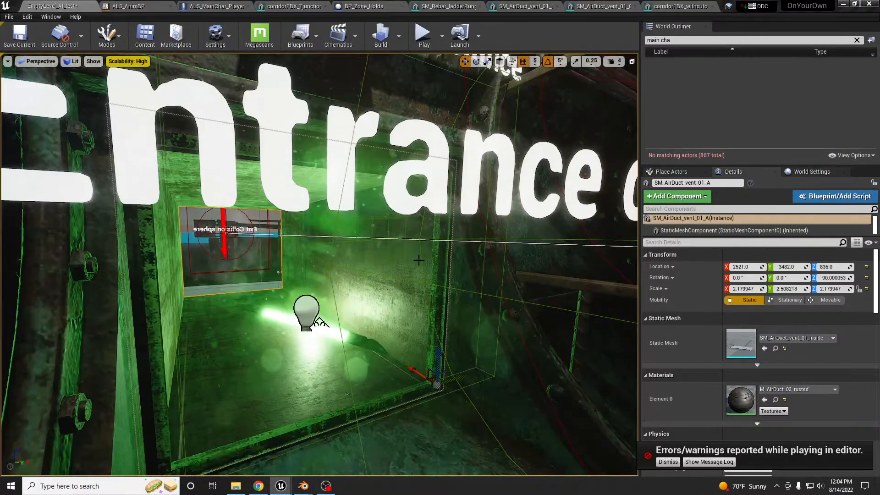
scroll(321, 307, "up", 3)
key("s")
right_click_drag(405, 245, 424, 241)
key("w")
key("s")
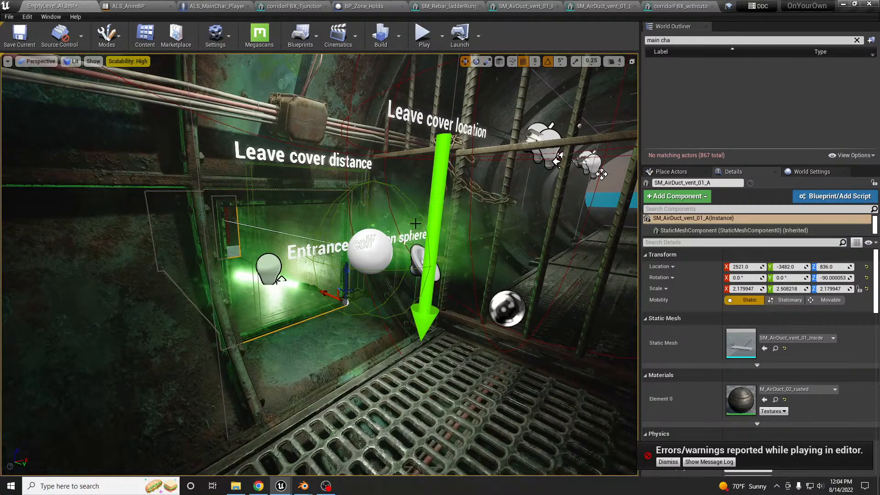
key("alt+p")
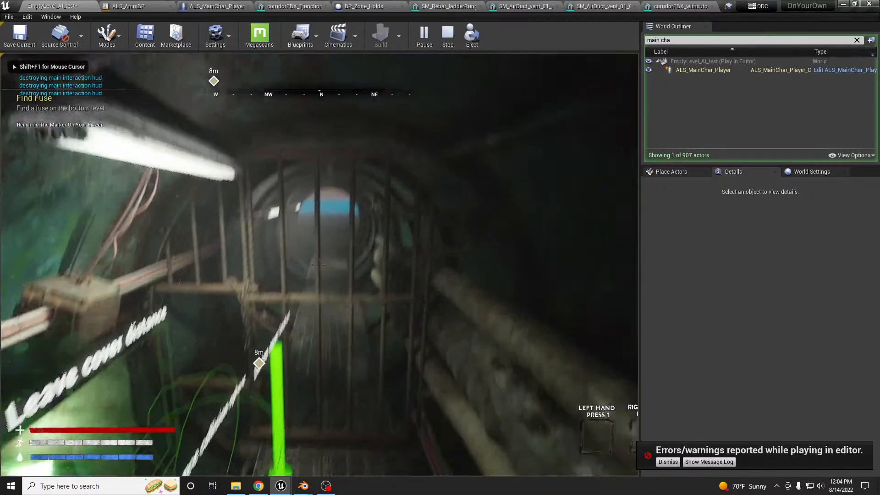
key("w")
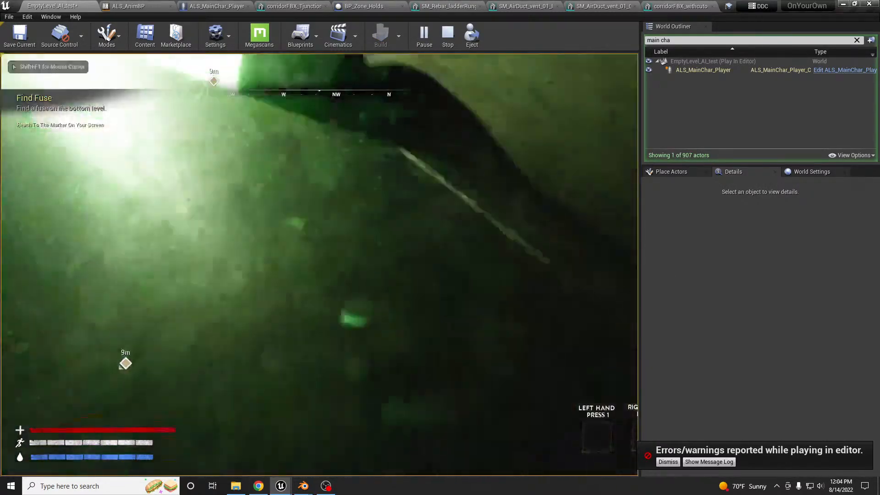
key("shift+F1")
key("Escape")
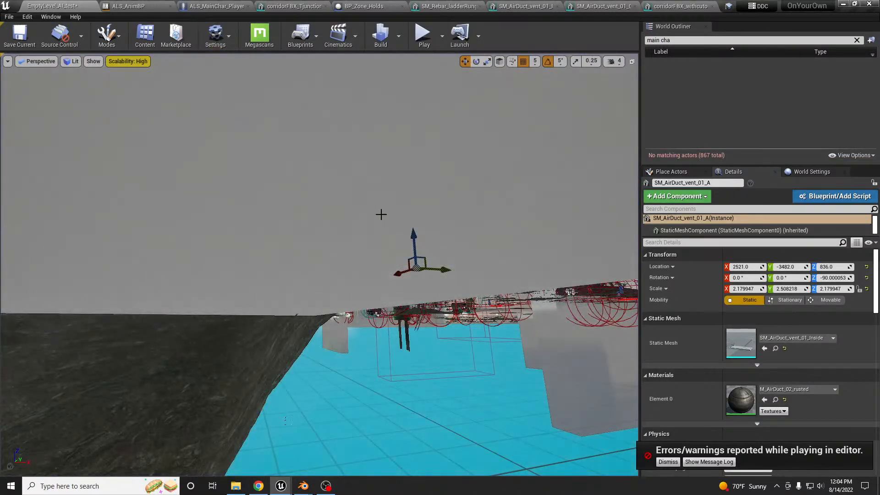
Set SM_AirDuct_vent_01_A's Collision Presets to Default and save the level
key("f")
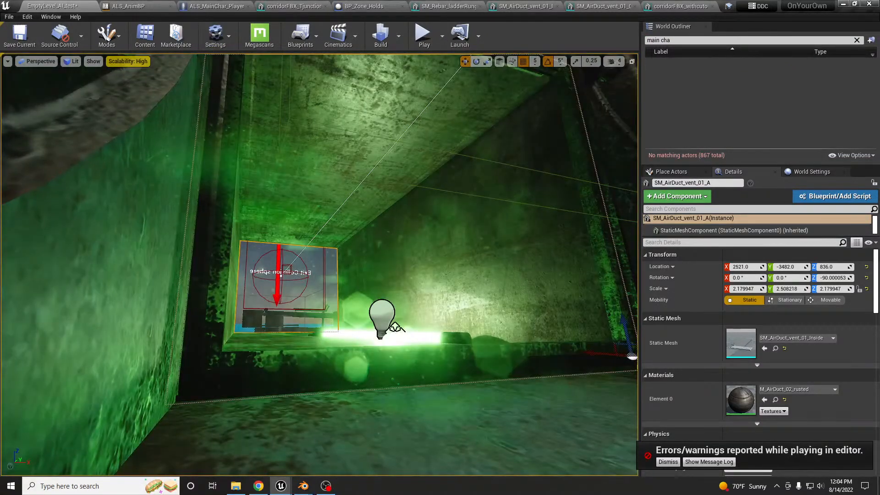
scroll(809, 347, "down", 12)
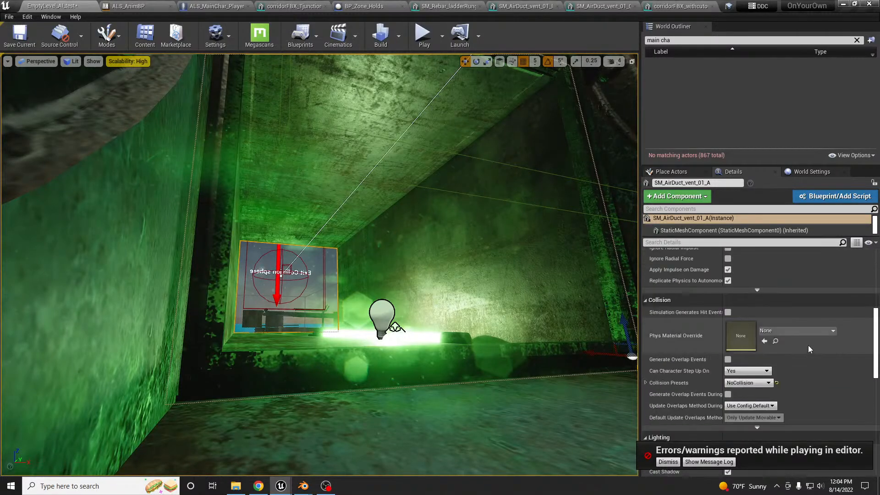
scroll(808, 345, "down", 2)
left_click(748, 339)
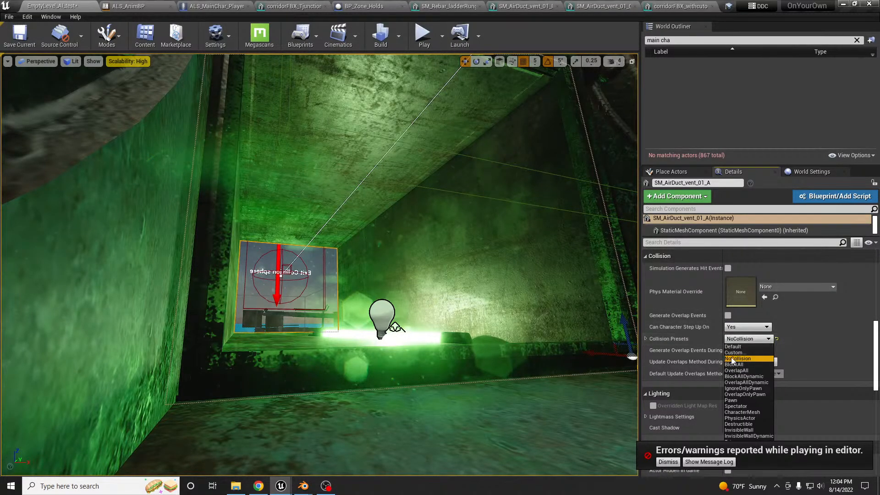
left_click(735, 352)
left_click(748, 339)
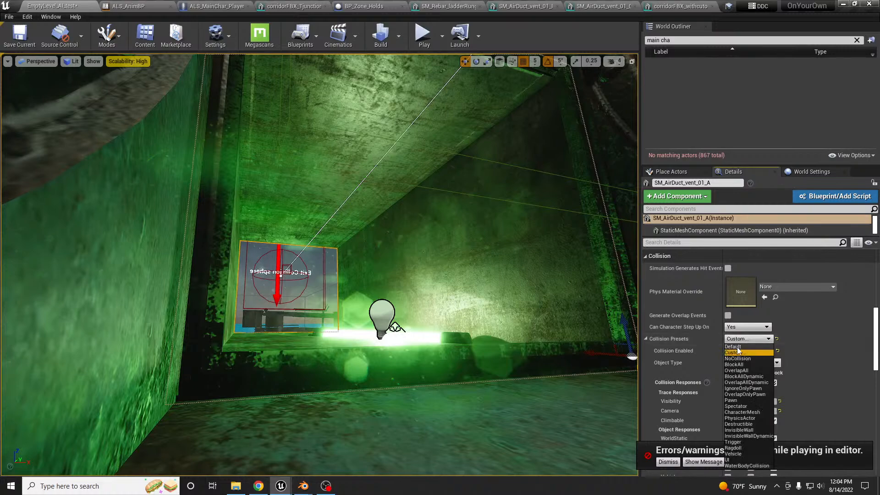
left_click(734, 347)
left_click(19, 35)
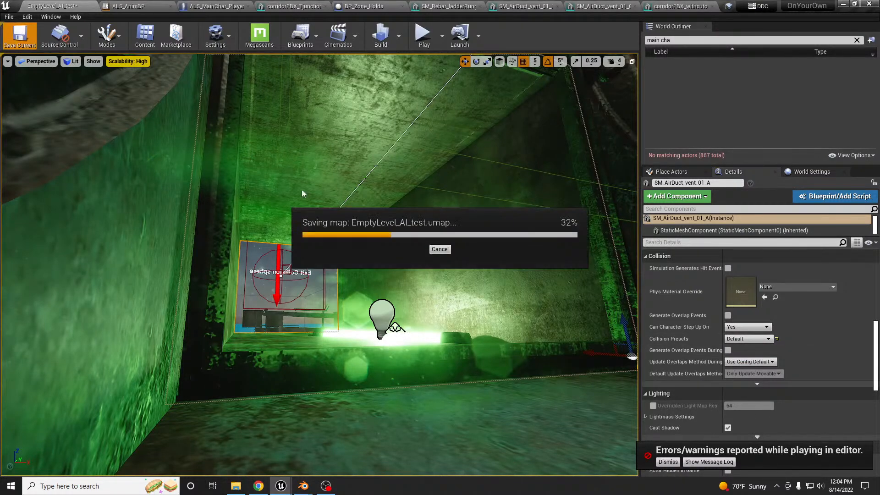
Play-test crawling into the air duct with the Default collision preset, and end the session
right_click_drag(319, 265, 330, 306)
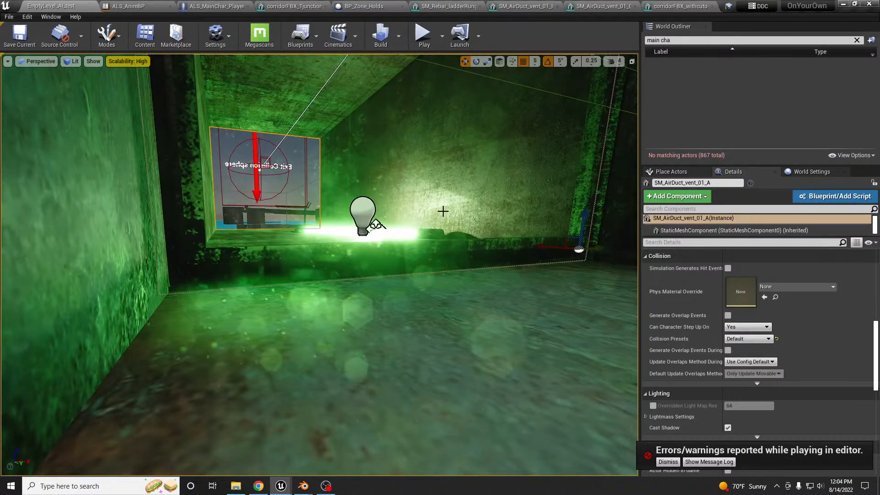
key("alt+p")
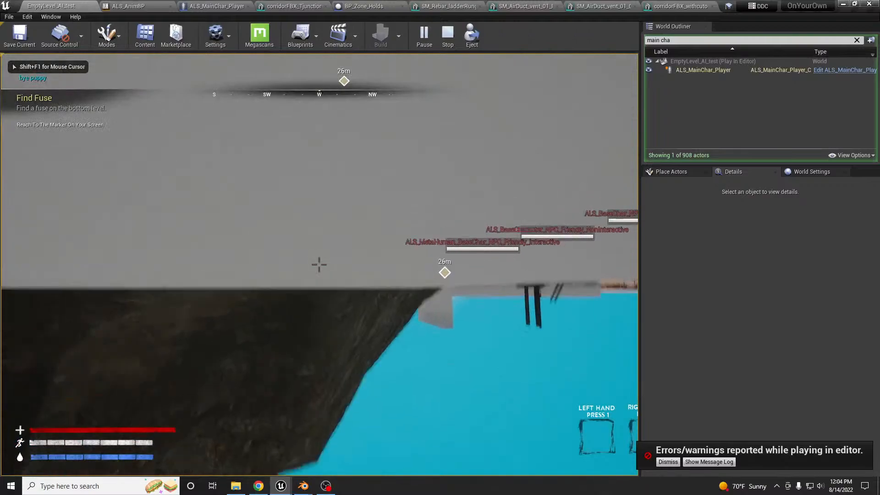
key("shift+F1")
key("Escape")
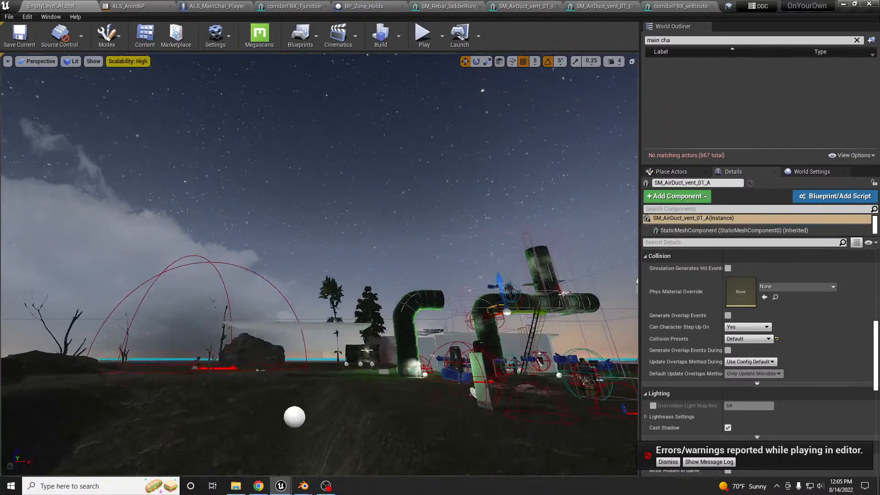
Set the Collision Presets of SM_AirDuct_vent_01_A to BlockAll and return the view to the tunnel walkway beside the duct
key("f")
key("w")
right_click_drag(471, 302, 515, 315)
key("s")
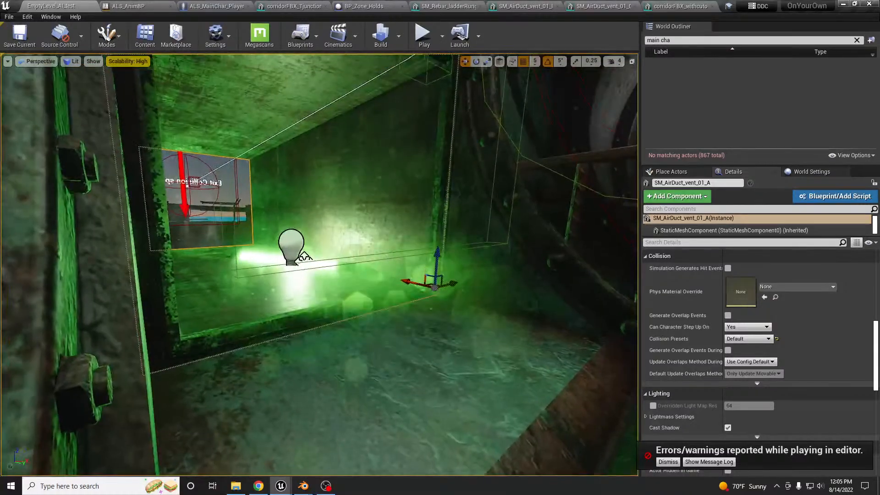
left_click(747, 339)
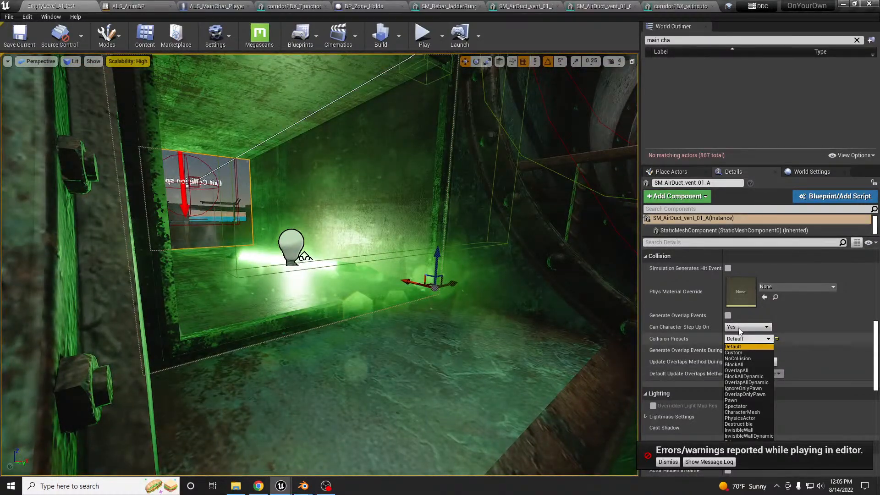
left_click(752, 357)
key("s")
right_click_drag(302, 279, 376, 294)
left_click(333, 326)
right_click_drag(334, 326, 326, 303)
left_click(264, 310)
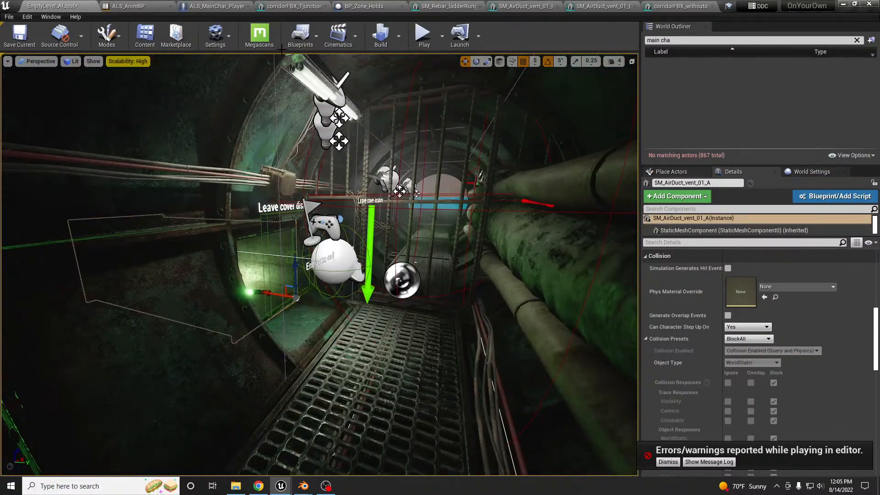
Close the corridorFBX_Tjunction, SM_Rebar_ladderRung and SM_AirDuct_vent_01_C mesh editors, and bring up the collision settings of the inside duct mesh
left_click(316, 7)
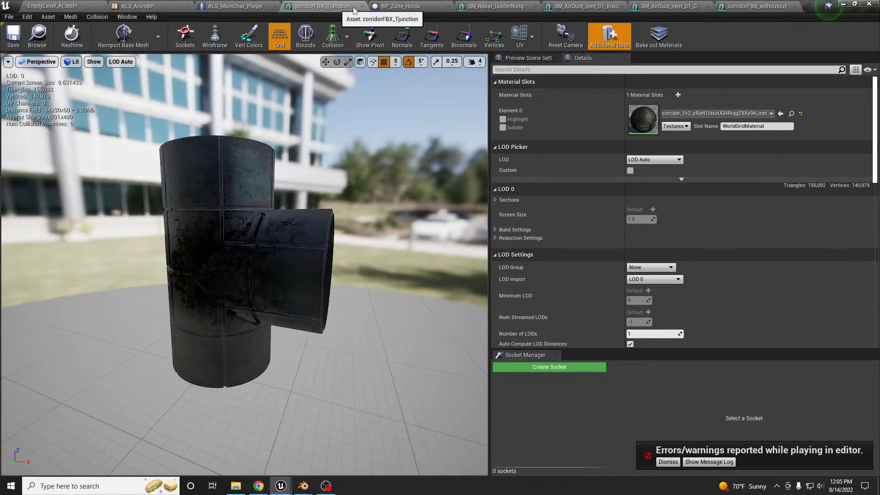
left_click(363, 7)
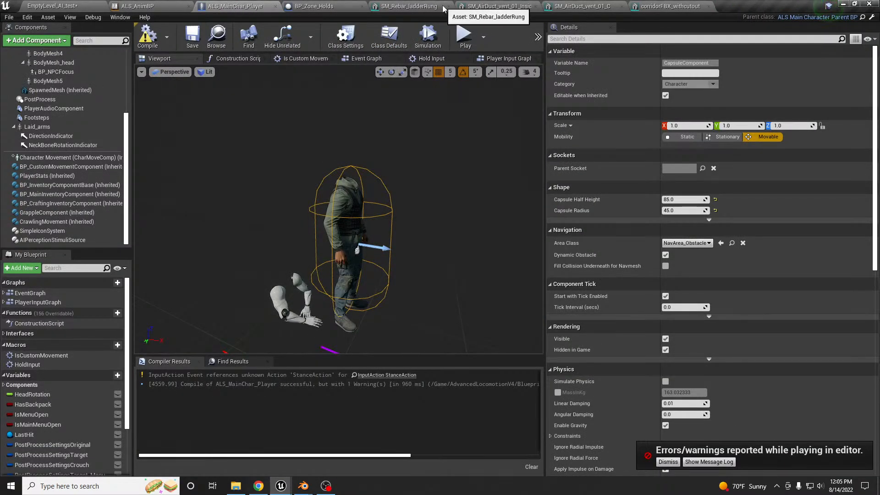
left_click(432, 8)
left_click(448, 6)
left_click(517, 8)
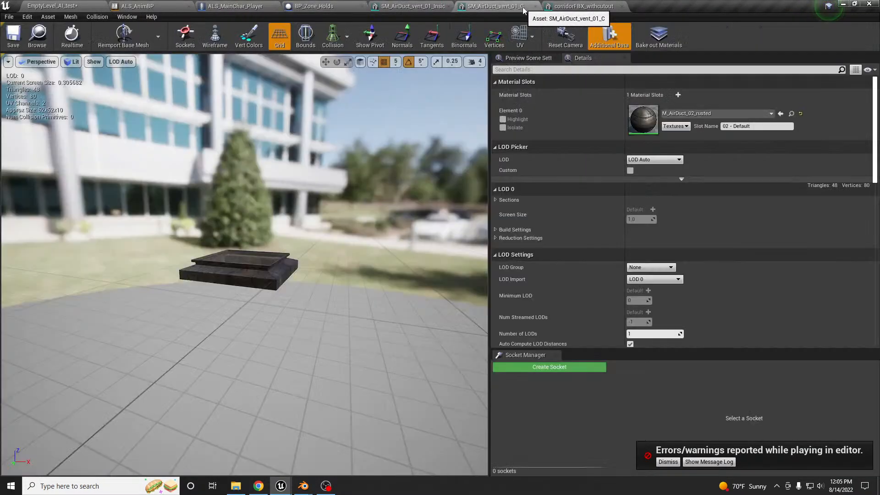
left_click(333, 36)
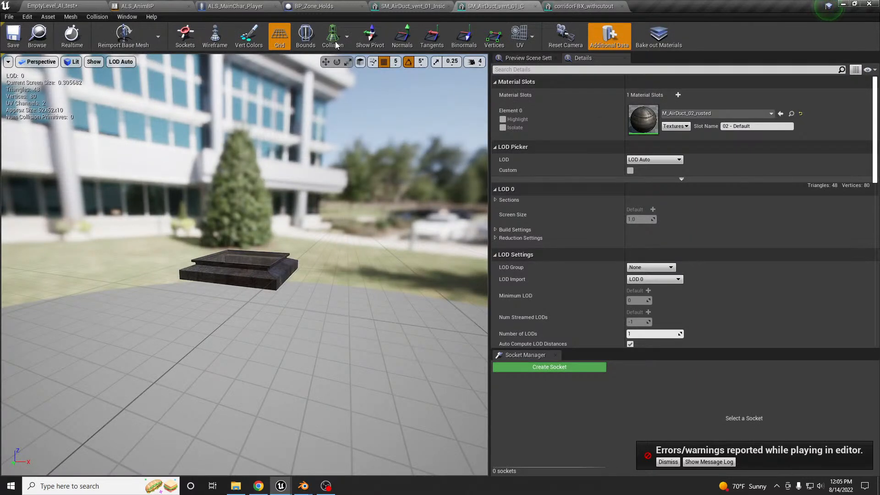
left_click(536, 7)
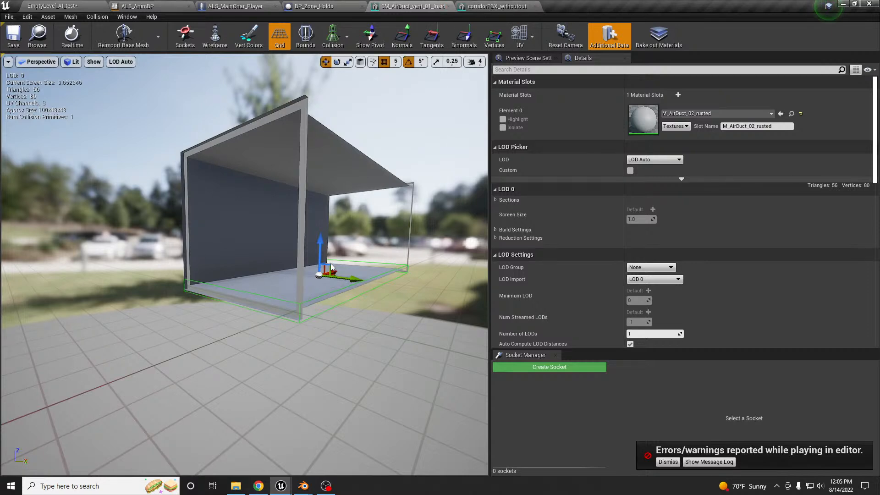
scroll(695, 264, "down", 8)
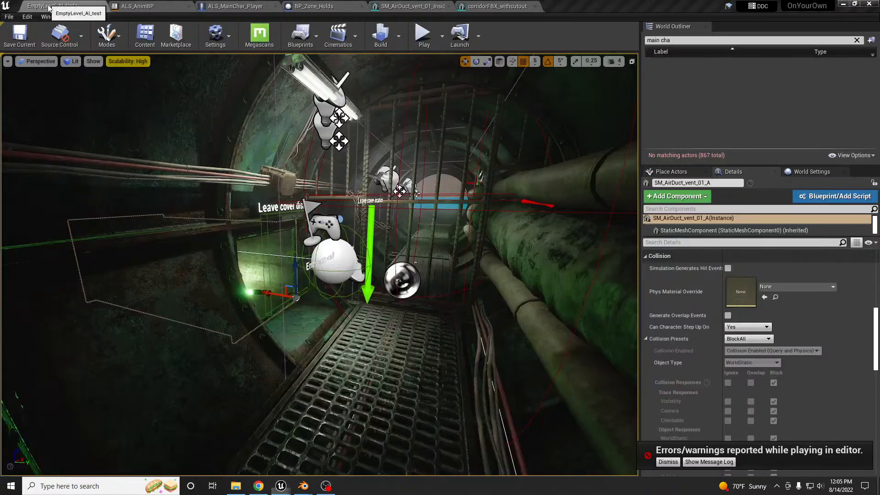
Back in the level, play-test the duct entry with the BlockAll preset and end the session
left_click(52, 6)
right_click_drag(349, 221, 336, 236)
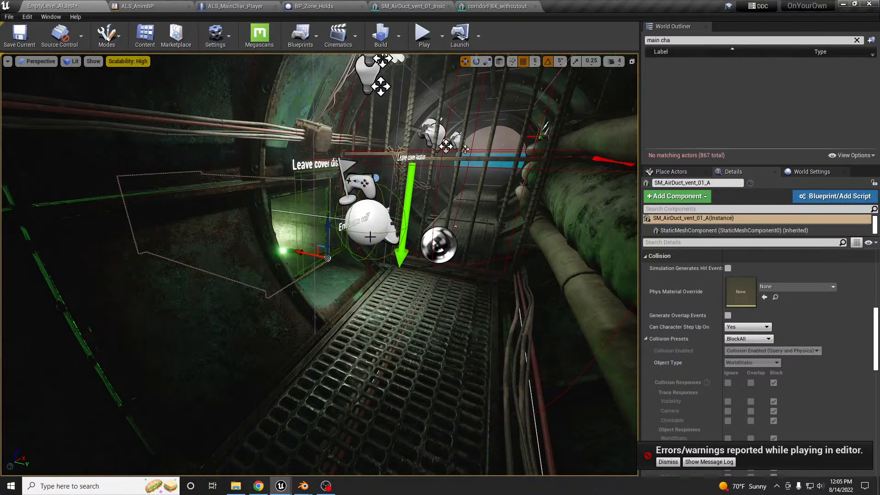
key("alt+p")
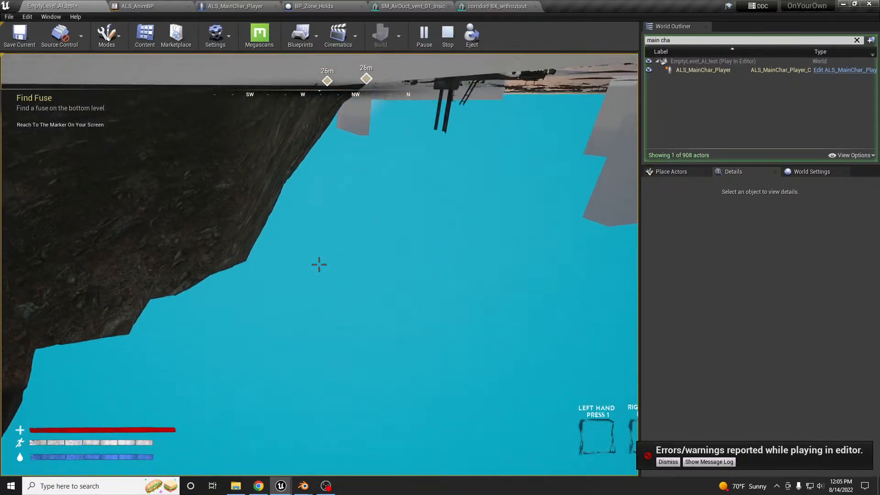
key("Escape")
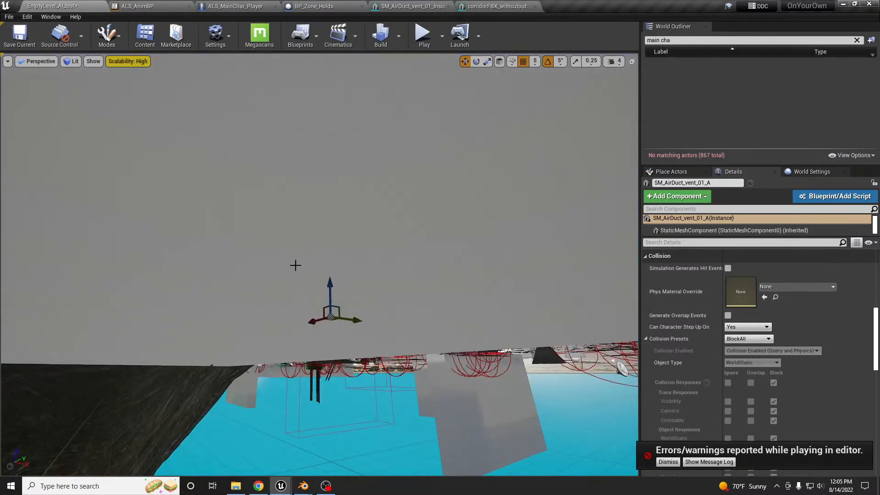
Delete the PostProcessVolume beneath the air duct and reselect SM_AirDuct_vent_01_A
key("w")
right_click_drag(295, 265, 307, 243)
key("s")
right_click_drag(320, 265, 297, 261)
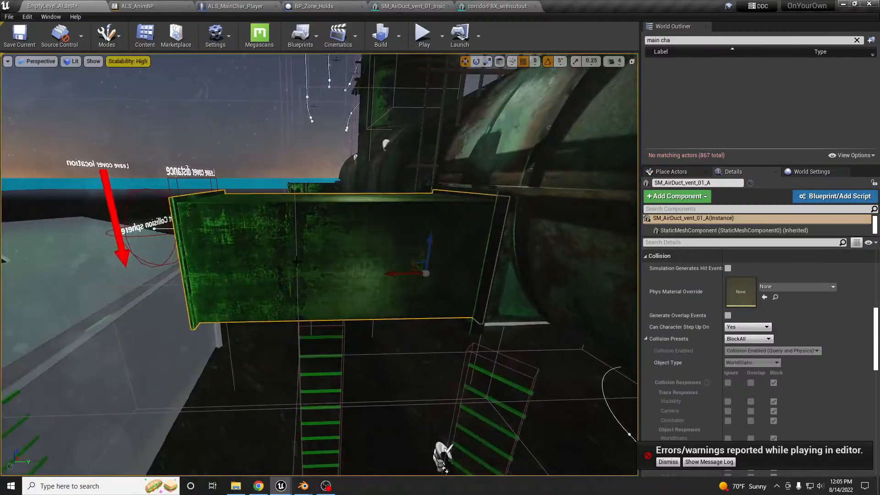
right_click_drag(266, 299, 266, 298)
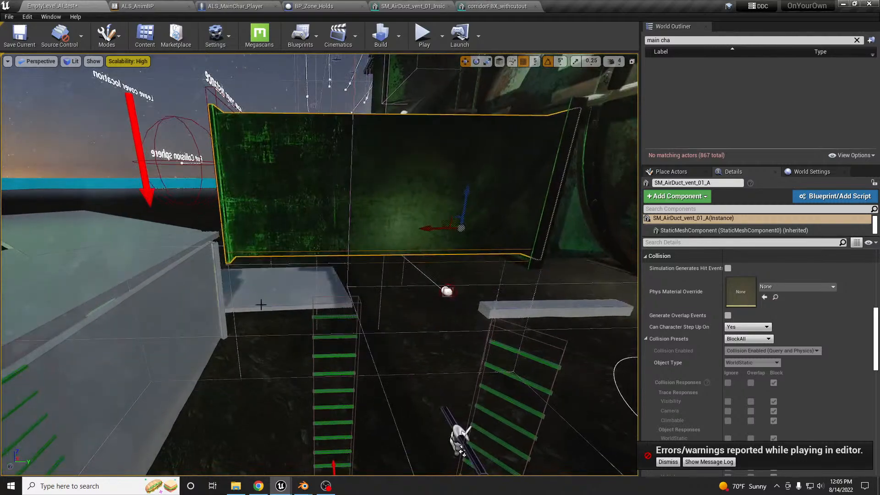
left_click(235, 336)
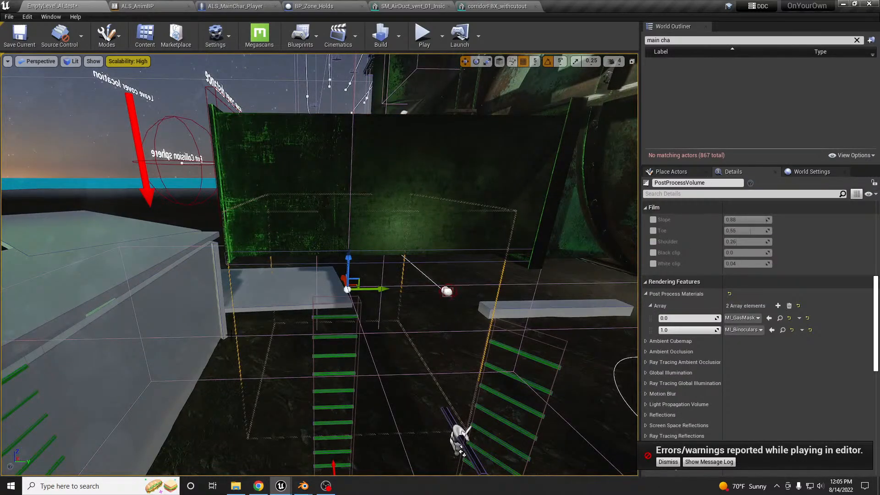
left_click(247, 335)
key("Delete")
right_click_drag(317, 269, 317, 269)
left_click(350, 197)
right_click_drag(350, 198, 384, 181)
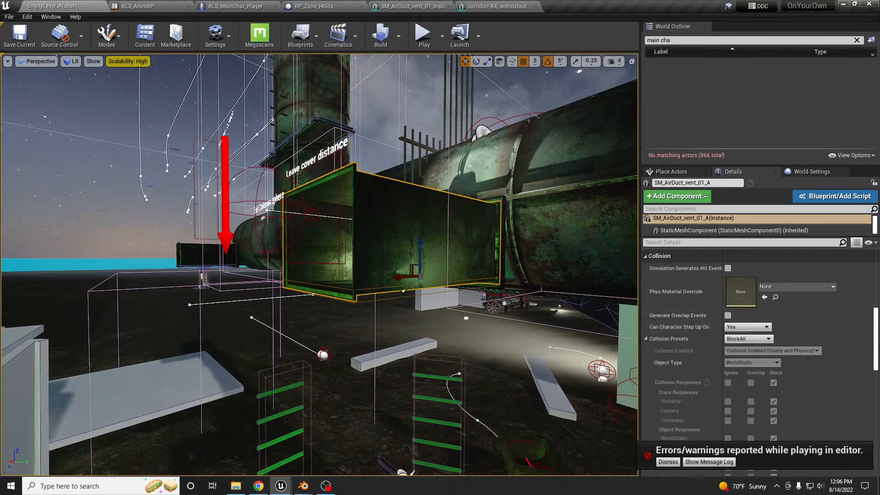
In the inside duct mesh's editor, delete the box collision on the floor and display the complex collision
left_click(407, 5)
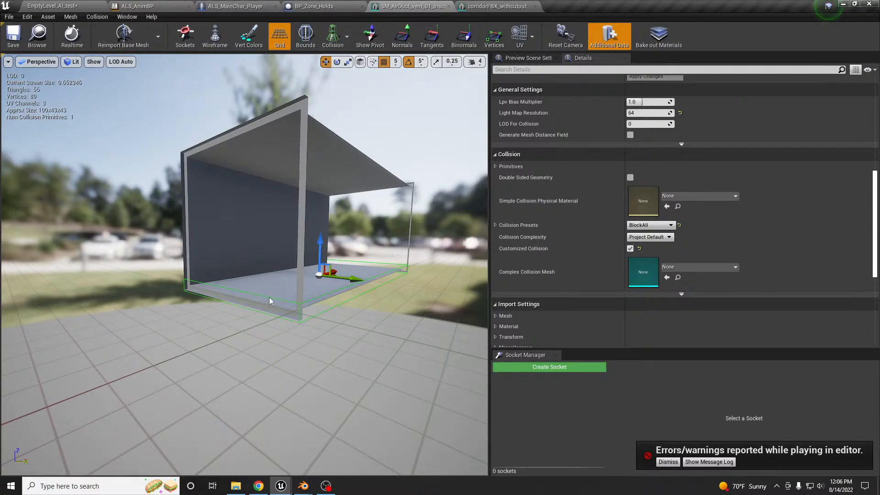
key("Delete")
left_click(347, 37)
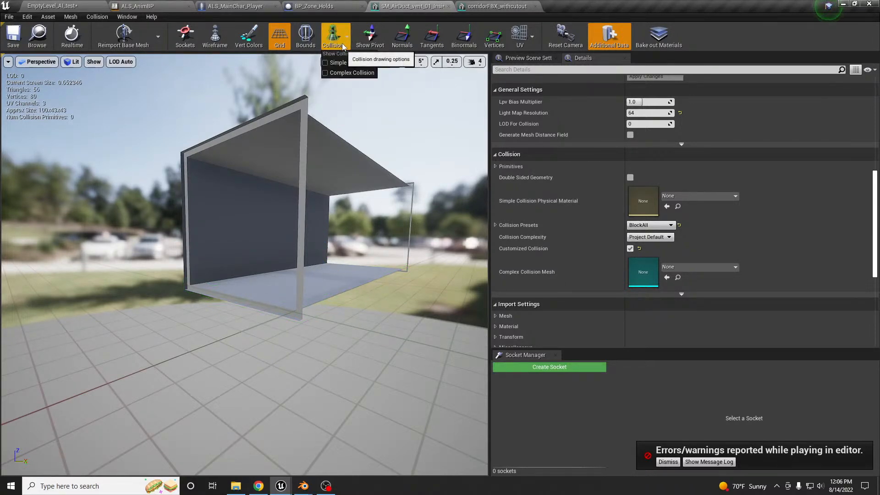
left_click(347, 73)
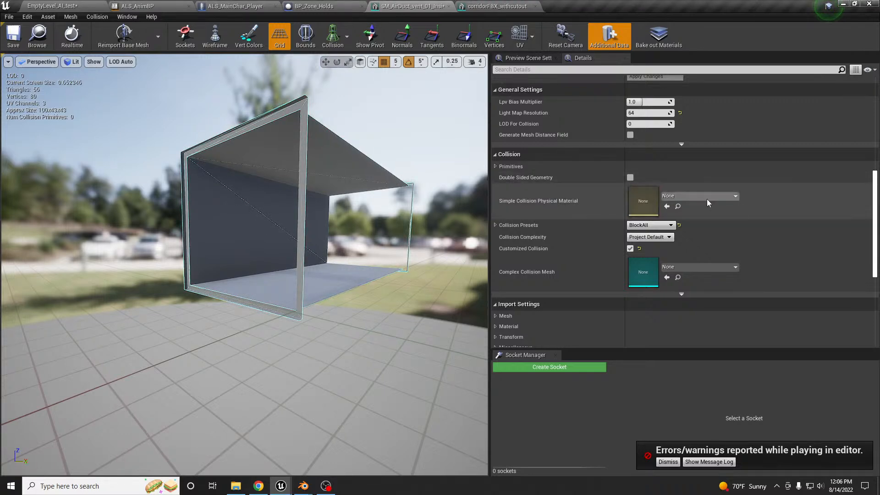
Set the duct mesh's Collision Complexity to Use Complex Collision As Simple and save the mesh
left_click(667, 237)
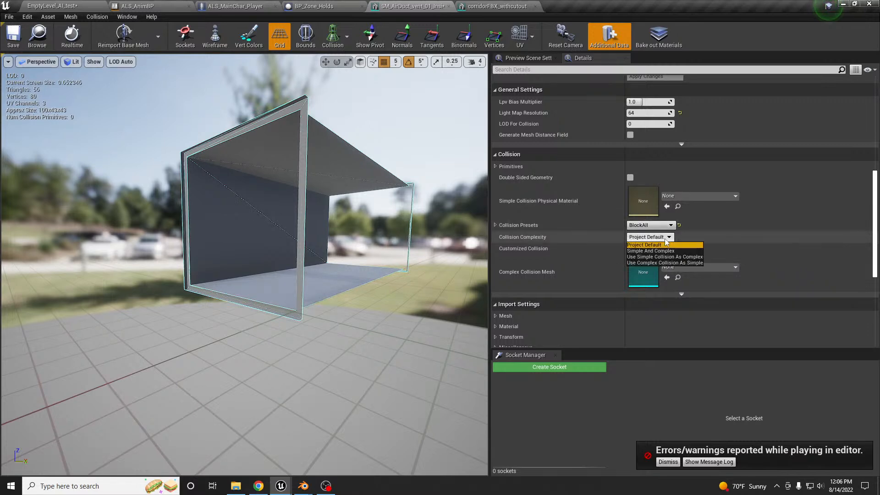
left_click(654, 263)
left_click(13, 39)
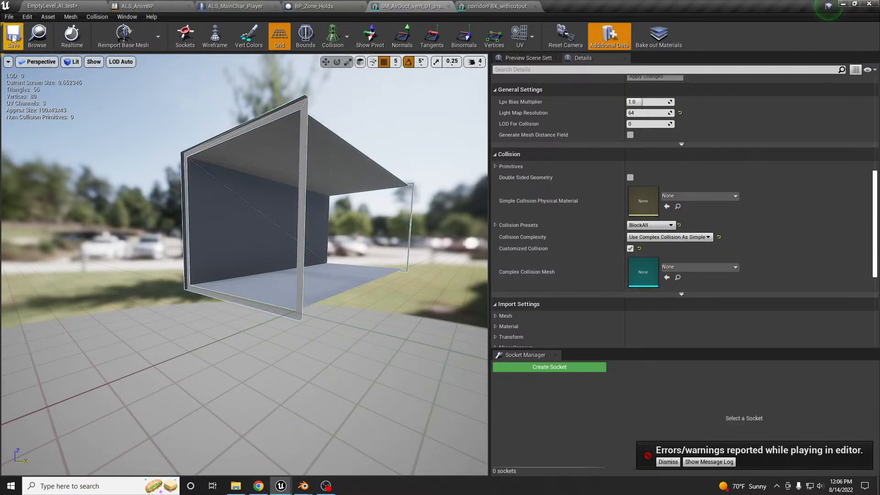
Return to the level, play-test the duct with its complex collision, and end the session
left_click(71, 6)
right_click_drag(310, 227, 301, 239)
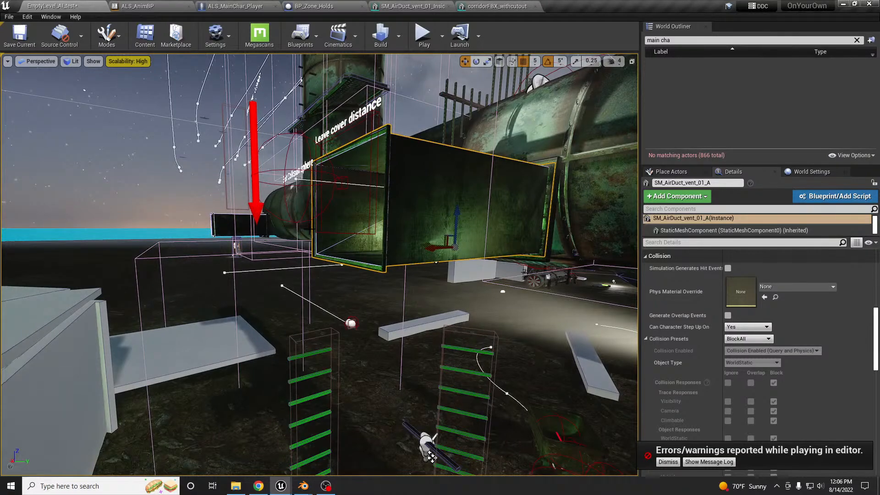
key("alt+p")
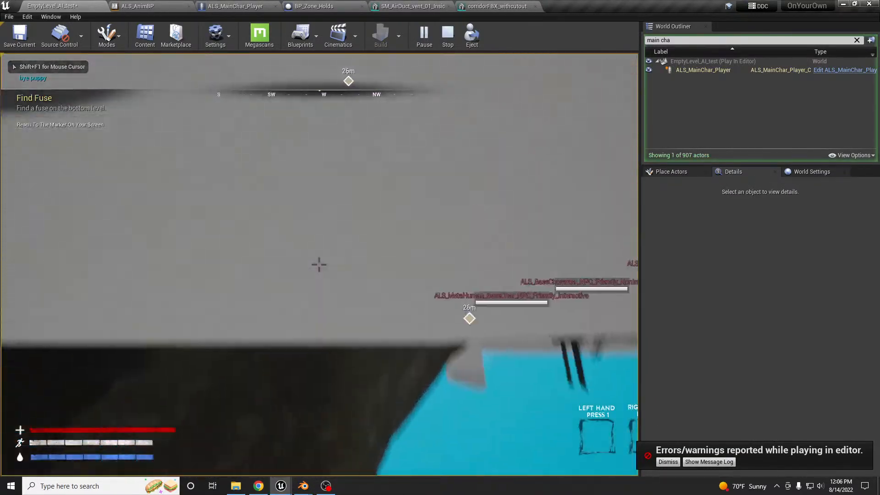
key("Escape")
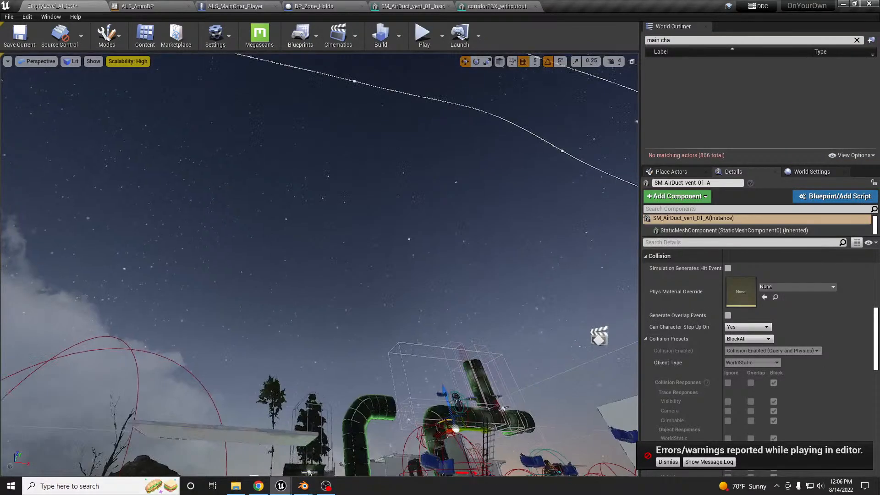
Check the walkway grate's collision preset, and set SM_AirDuct_vent_01_A's Collision Presets to Default to match it
right_click_drag(319, 265, 348, 321)
key("f")
right_click_drag(319, 265, 447, 303)
key("s")
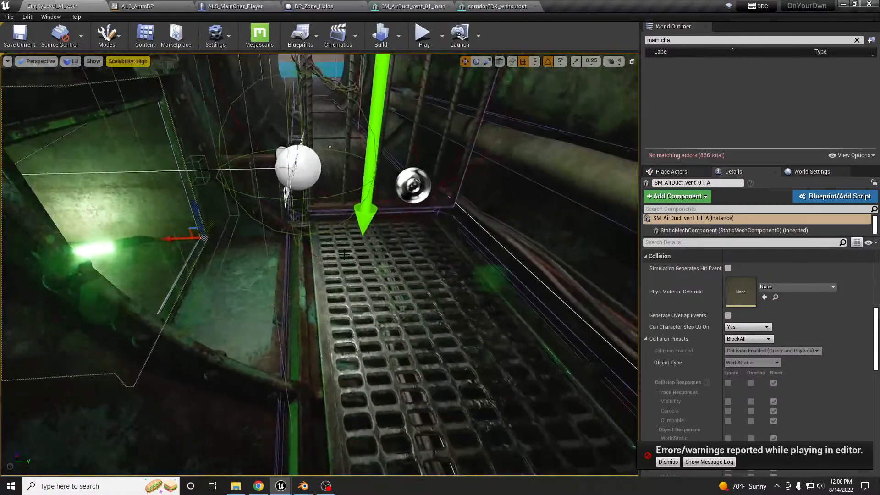
left_click(364, 273)
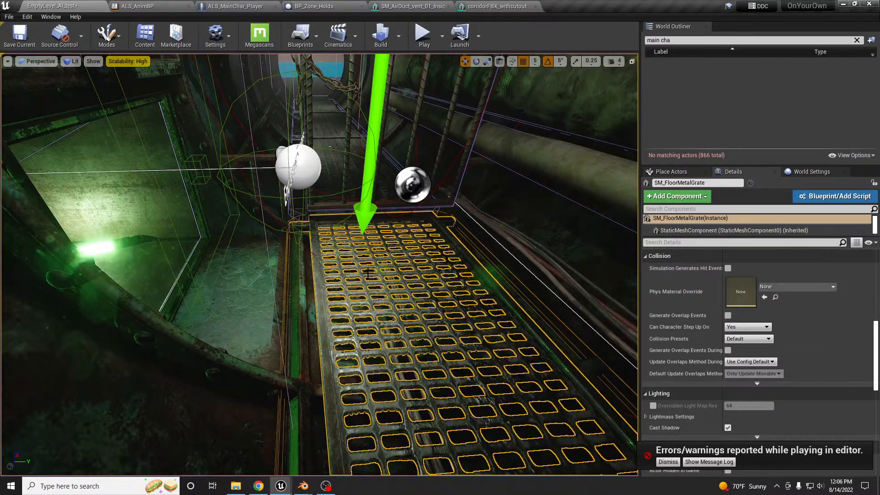
left_click(170, 262)
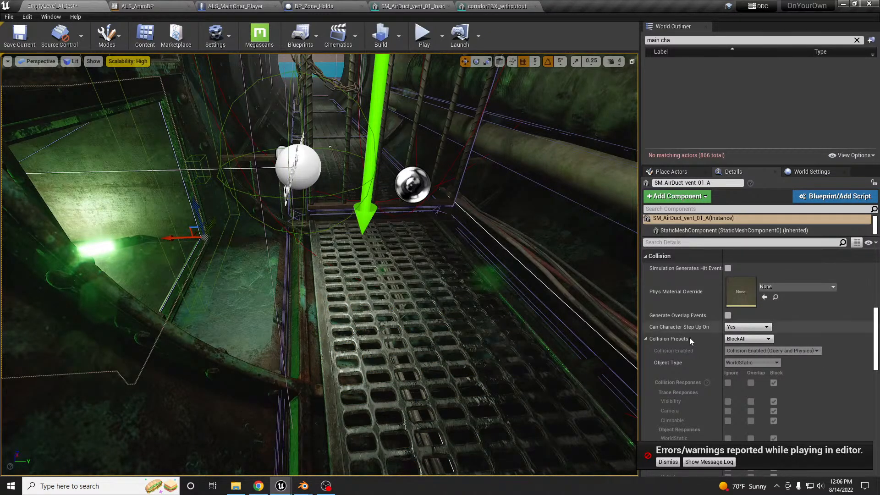
left_click(747, 339)
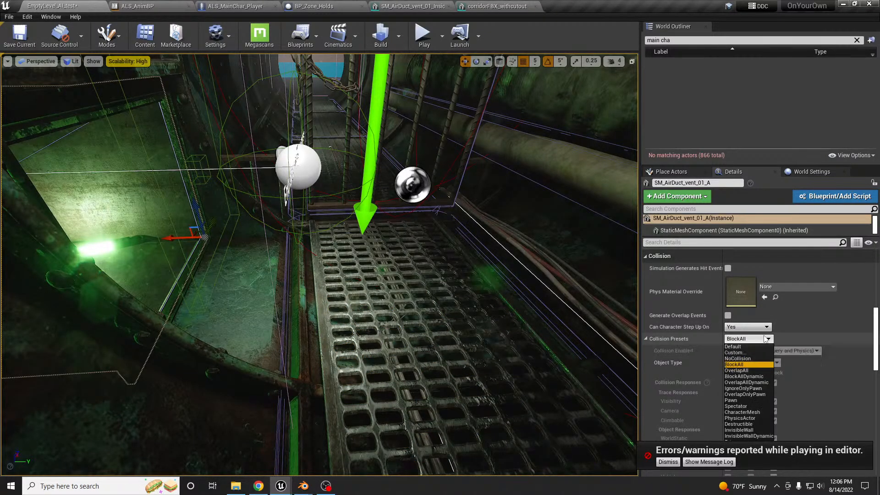
left_click(746, 347)
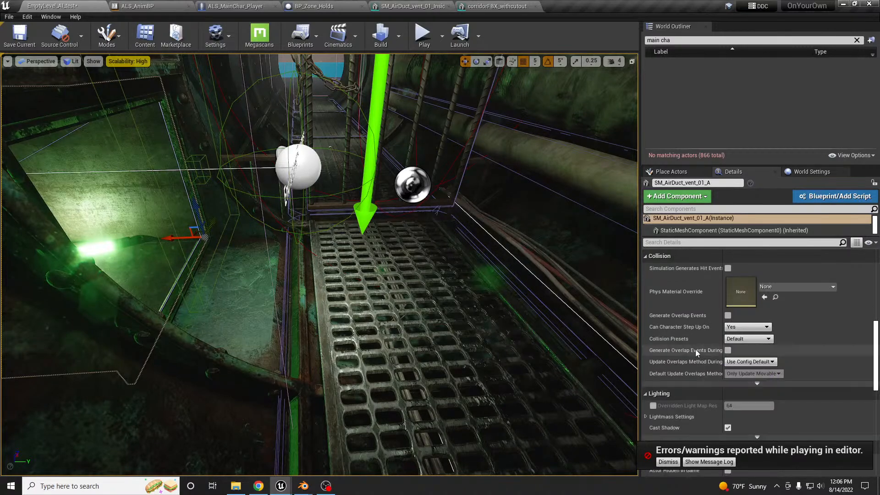
Examine the details of the SM_FloorMetalGrate walkway and compare them with those of the air duct
left_click(407, 304)
left_click(387, 296)
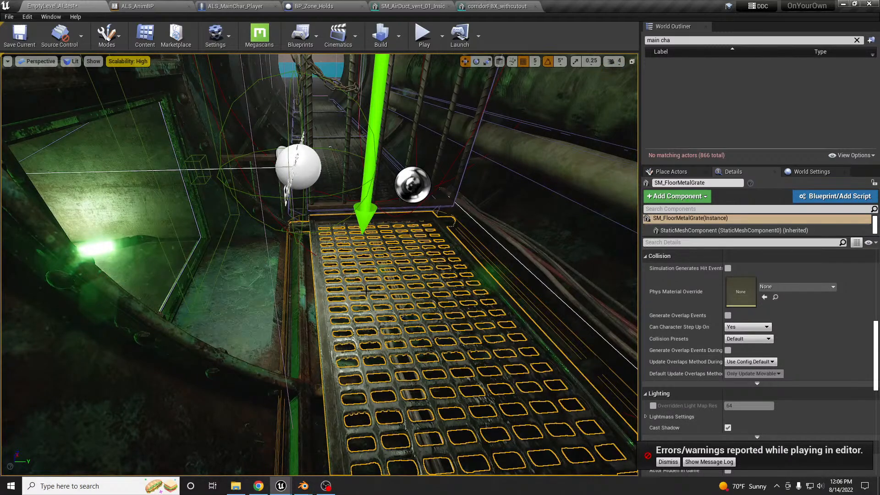
scroll(700, 340, "up", 6)
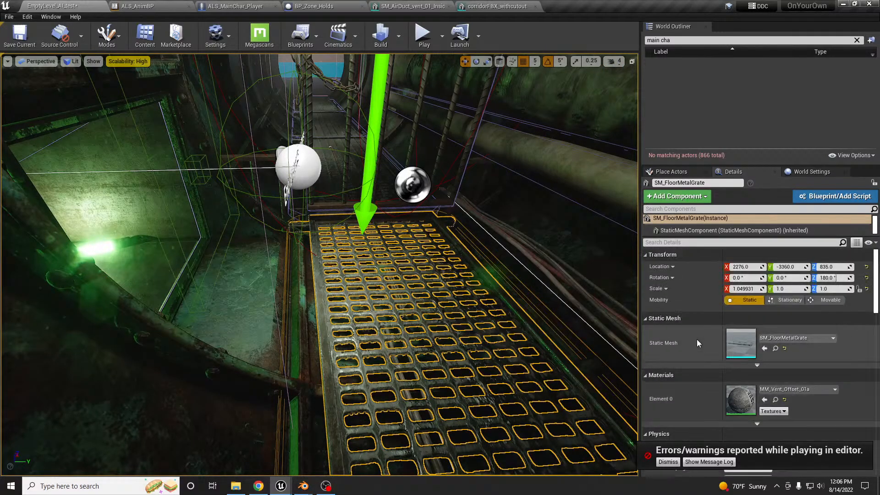
scroll(697, 340, "down", 3)
left_click(179, 265)
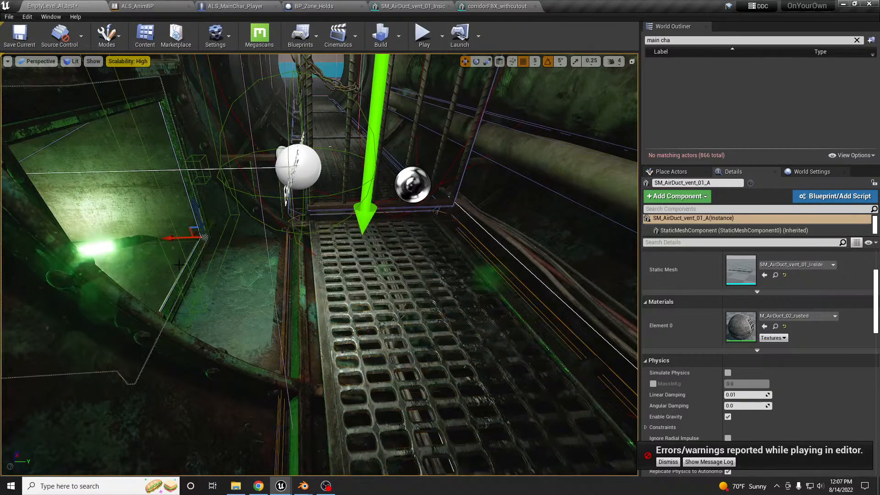
Duplicate the SM_FloorMetalGrate walkway piece and turn the copy to about 90° around Z, beside the air duct
scroll(681, 352, "up", 2)
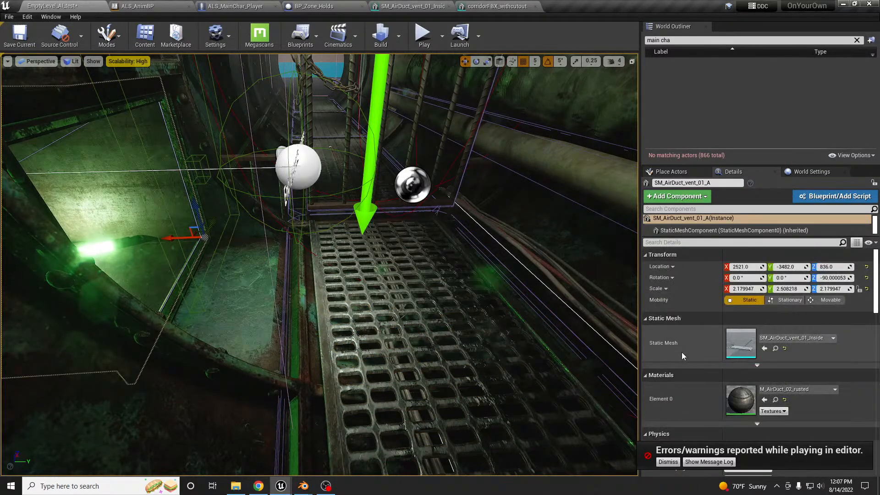
left_click(415, 342)
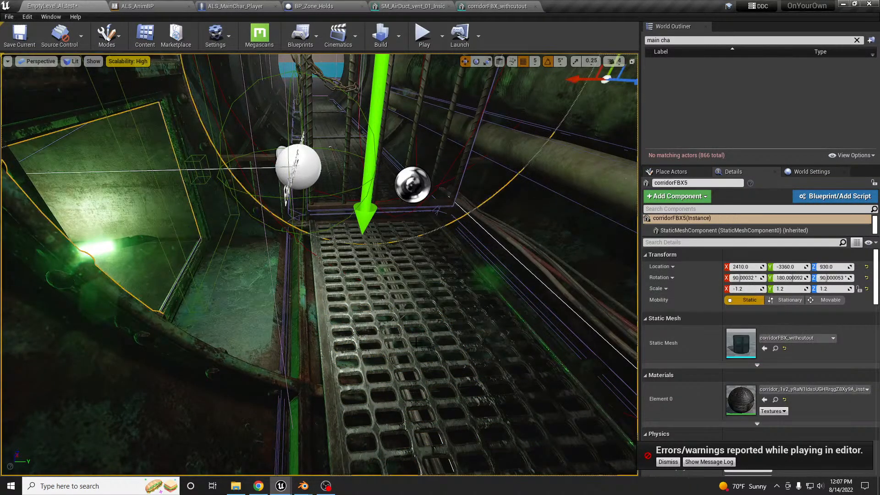
left_click(485, 313)
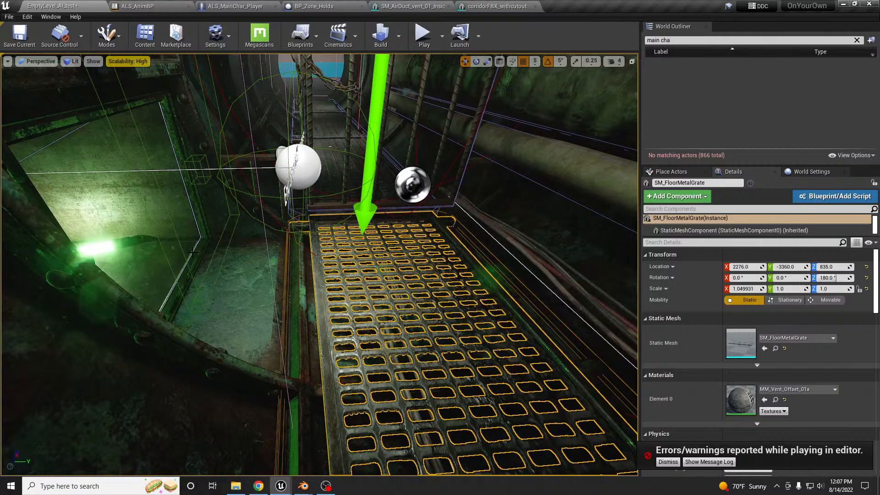
key("s")
right_click_drag(399, 271, 362, 309)
left_click_drag(507, 377, 333, 269, "alt")
key("e")
key("w")
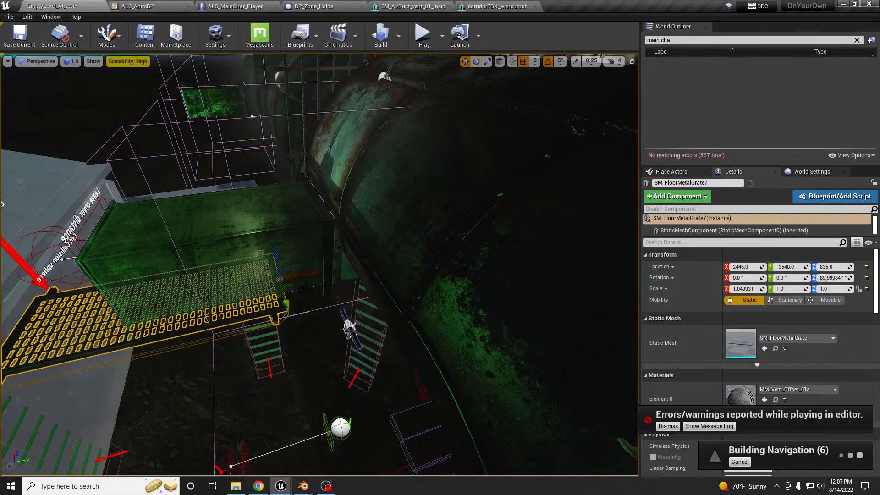
Move the grate copy along the air duct's floor to X 2471, Y -3455, Z 830
mouse_move(297, 290)
right_mouse_down()
mouse_move(339, 264)
mouse_move(296, 289)
right_mouse_up()
left_click_drag(298, 294, 358, 267)
right_click_drag(358, 267, 270, 261)
right_click_drag(401, 321, 400, 360)
left_click_drag(387, 382, 381, 391)
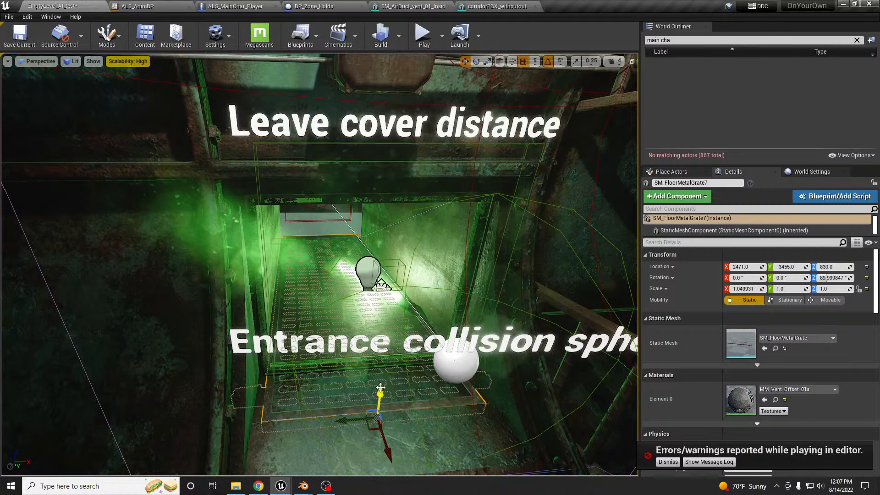
Play-test entering and crawling through the duct over the added grate, and end the session
key("alt+p")
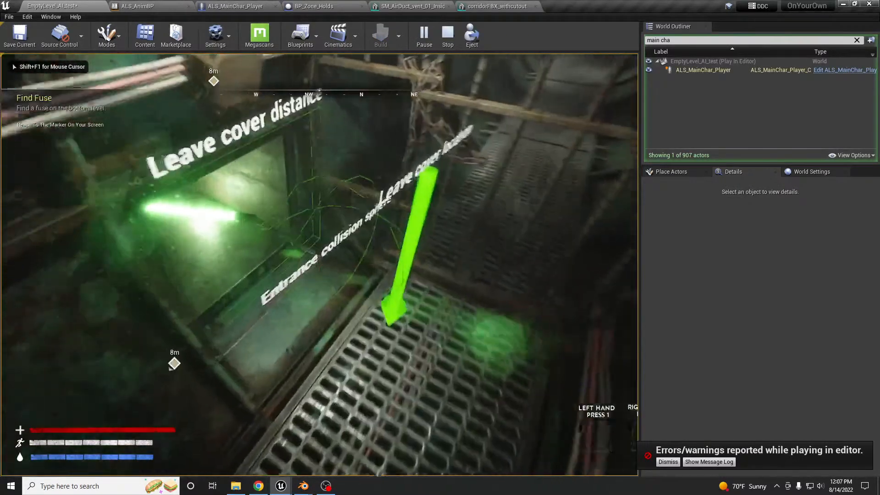
key("w")
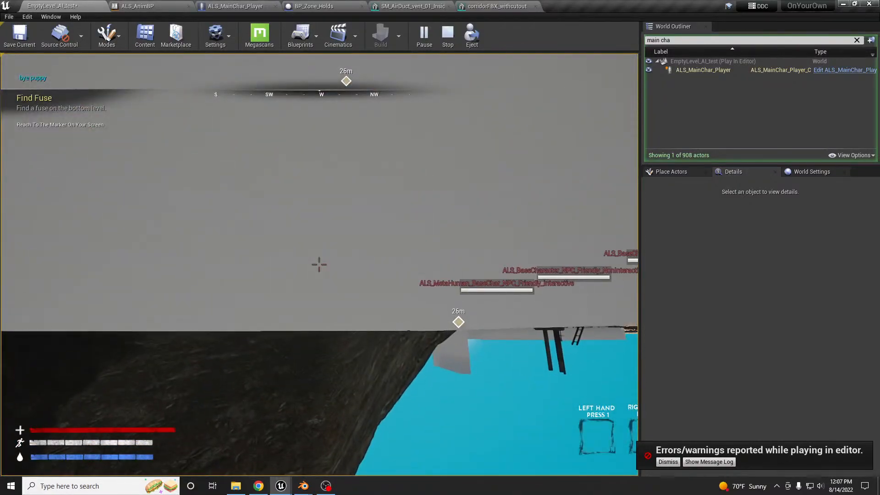
key("e")
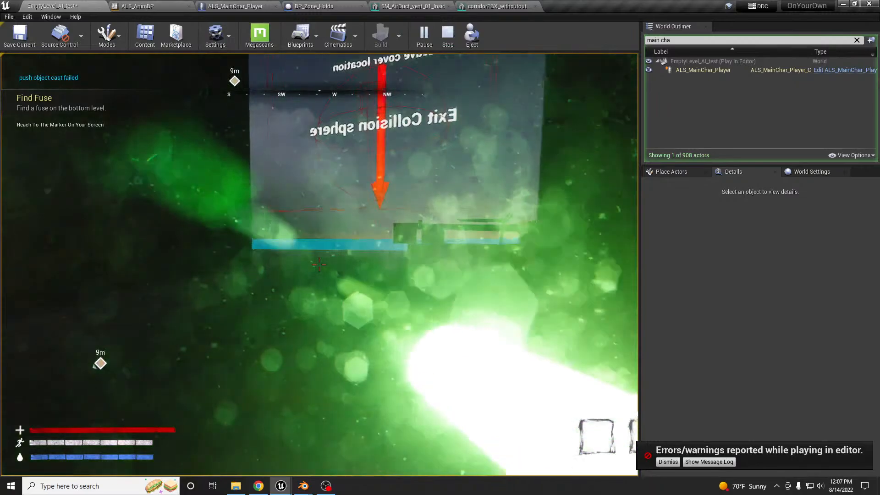
key("w")
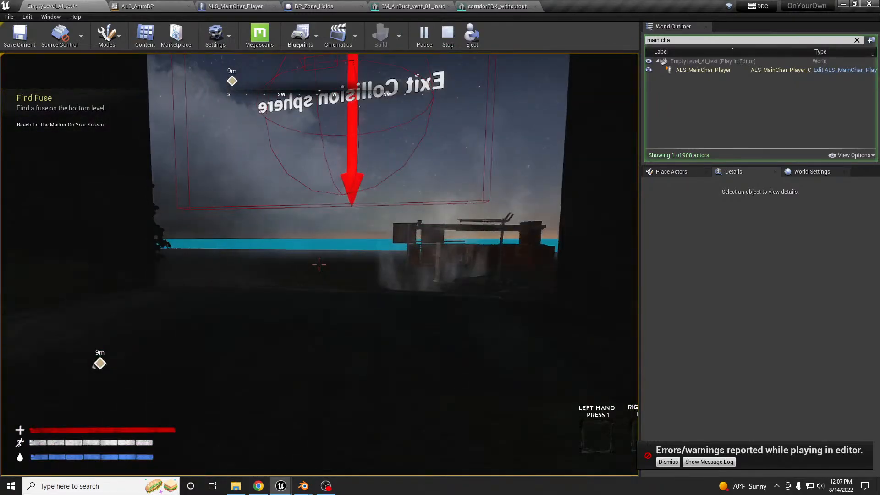
key("Escape")
Shift the grate copy toward the walkway and lower it, to Y -3405 and Z 825
key("f")
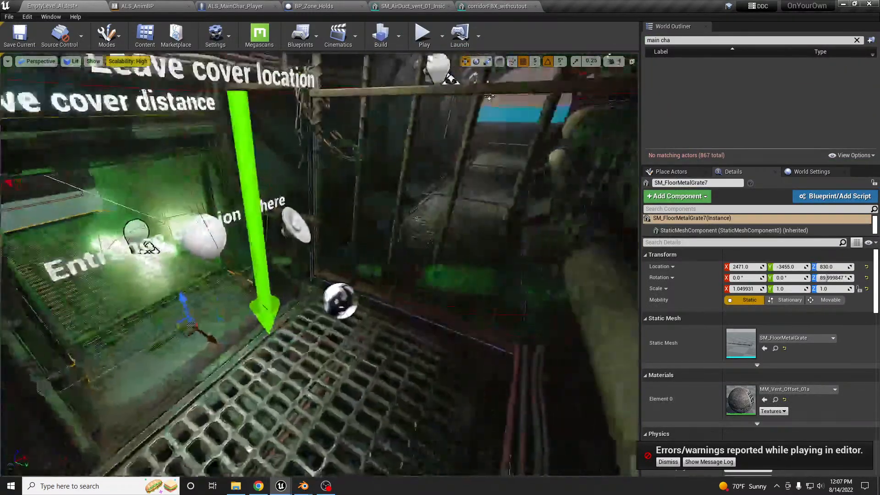
key("a")
right_click_drag(320, 265, 359, 260)
right_click_drag(340, 410, 351, 408)
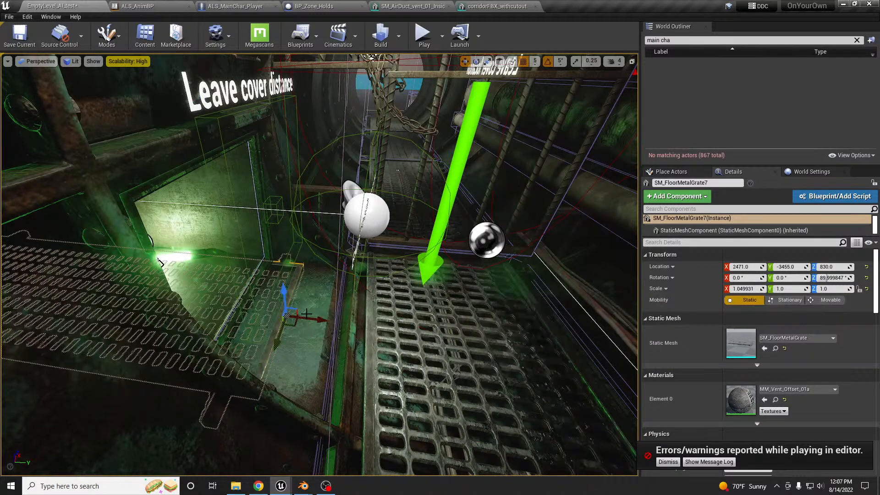
left_click_drag(308, 314, 392, 319)
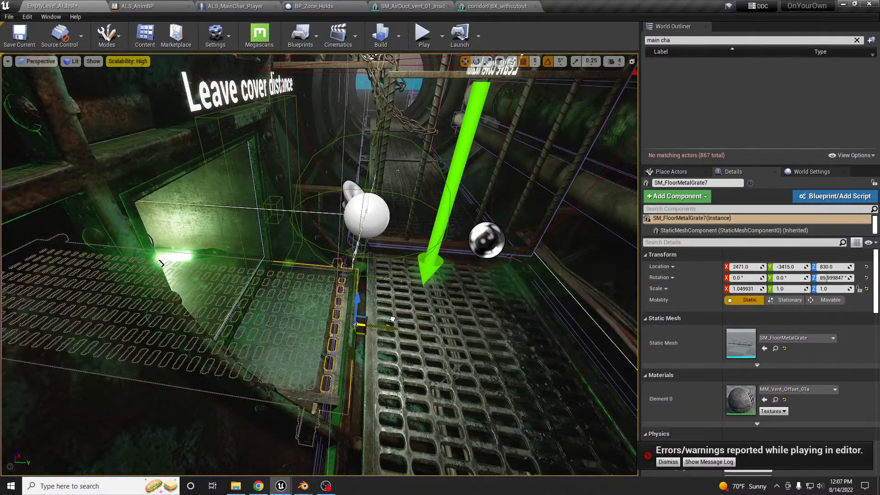
mouse_move(375, 319)
left_mouse_down()
mouse_move(376, 298)
mouse_move(375, 311)
left_mouse_up()
right_click_drag(375, 311, 369, 320)
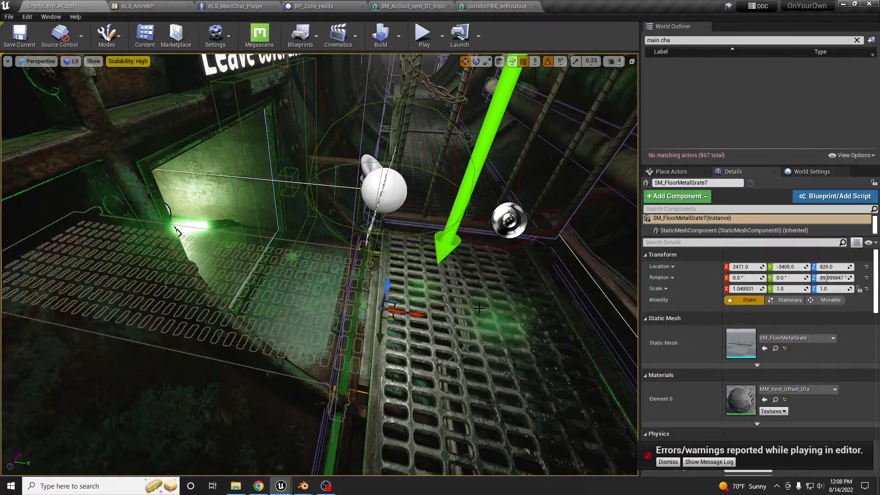
Play-test crawling through the duct to its exit with the repositioned grate, and end the session
key("alt+p")
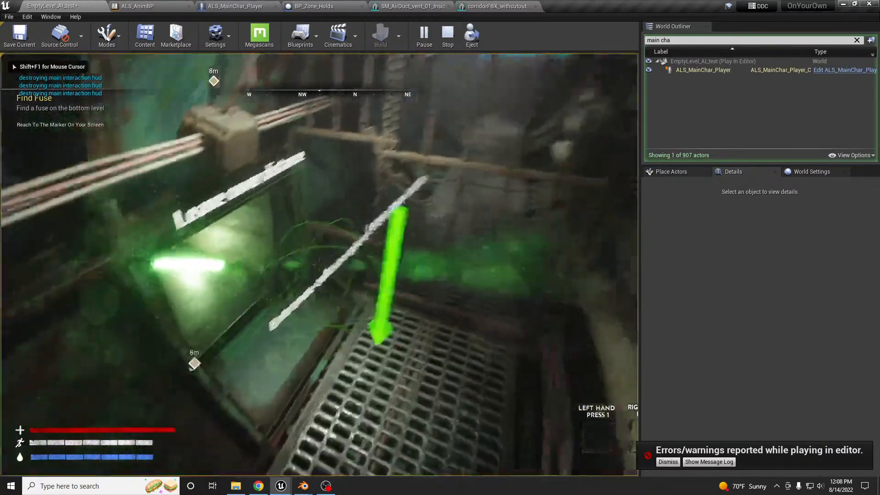
key("w")
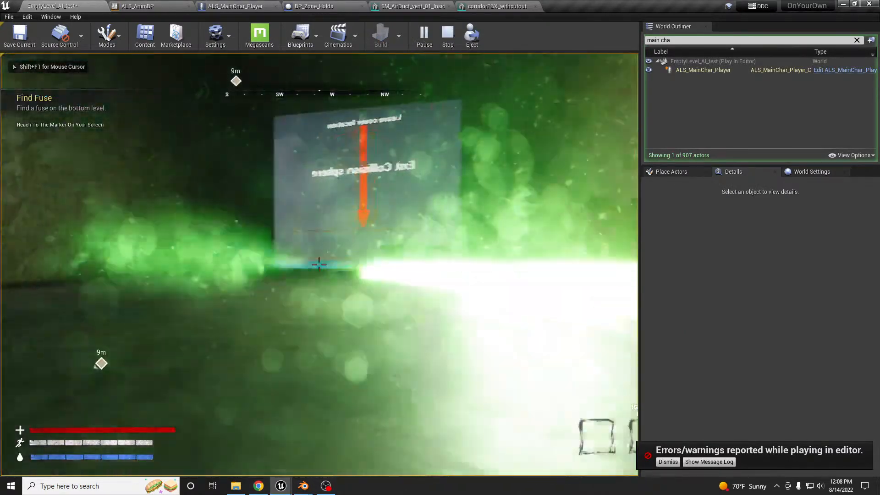
key("w")
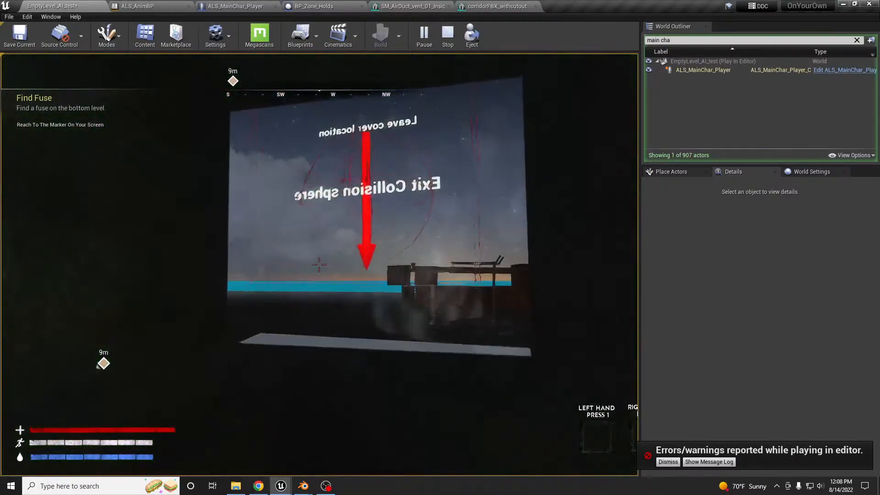
key("w")
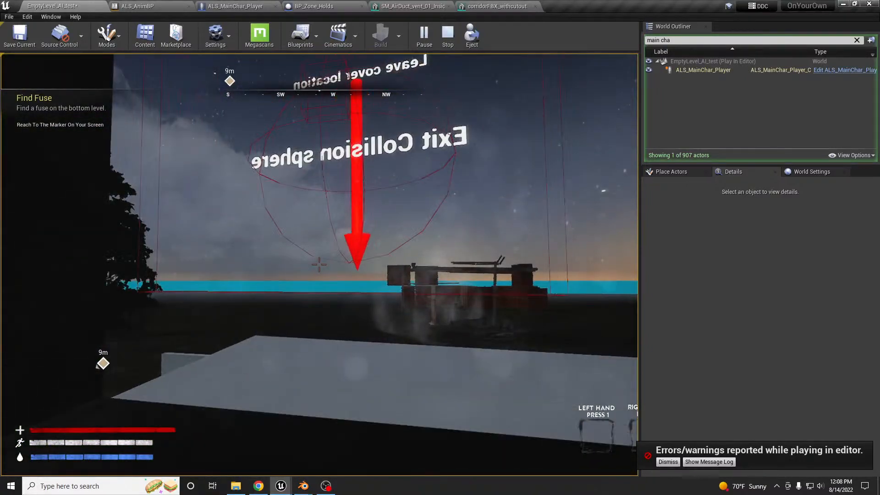
key("Escape")
Examine how the grate copy fits the duct from outside the tunnel, undoing and redoing the last action
right_click_drag(323, 321, 422, 332)
key("s")
key("s")
right_click_drag(382, 395, 460, 396)
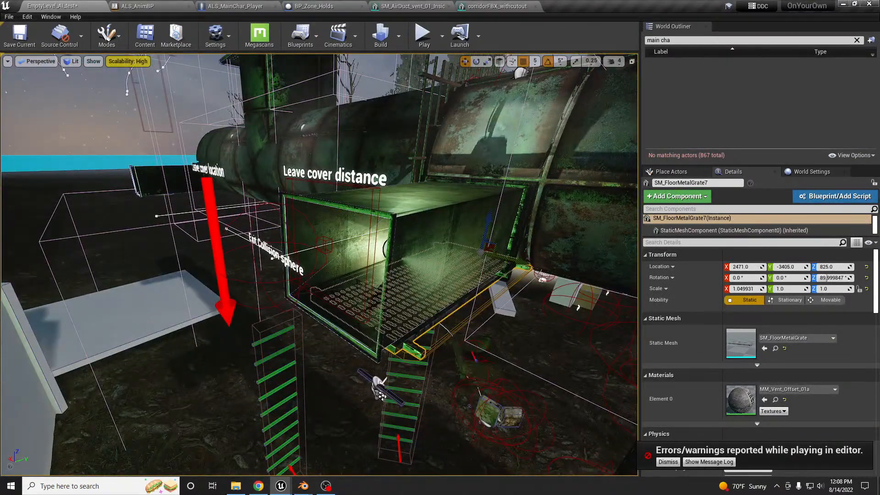
key("ctrl+z")
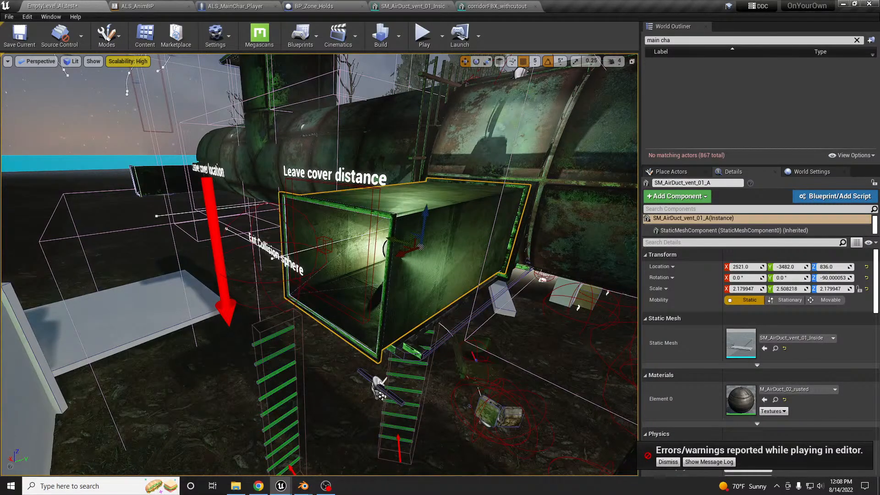
key("ctrl+y")
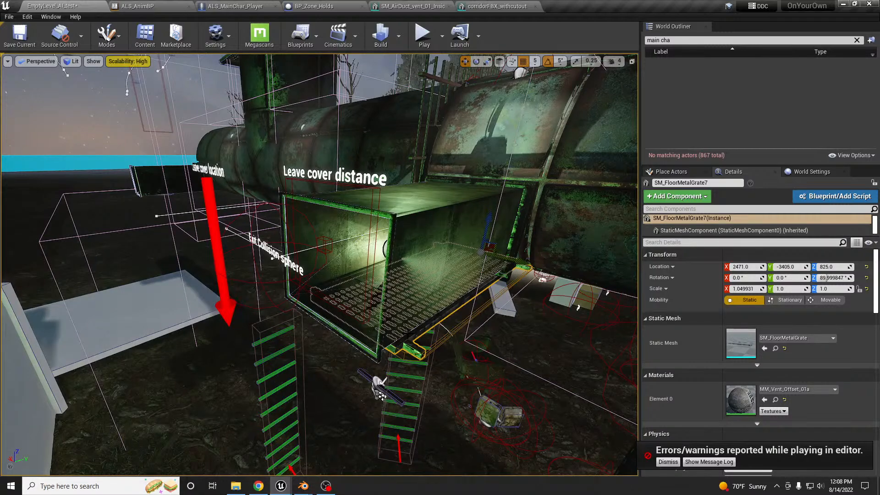
Select SM_AirDuct_vent_01_A, and switch the selection to the tunnel's other duct, SM_AirDuct_vent_01_A2
right_click_drag(386, 278, 459, 287)
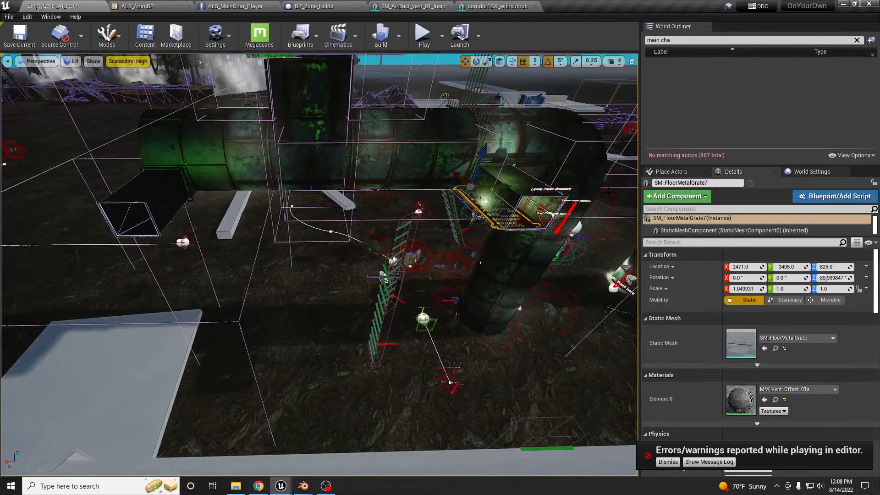
left_click(513, 190)
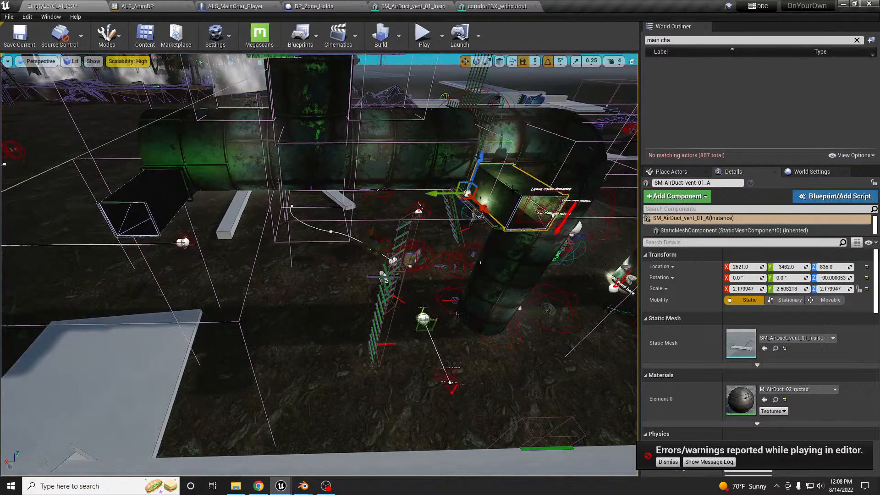
left_click(157, 194)
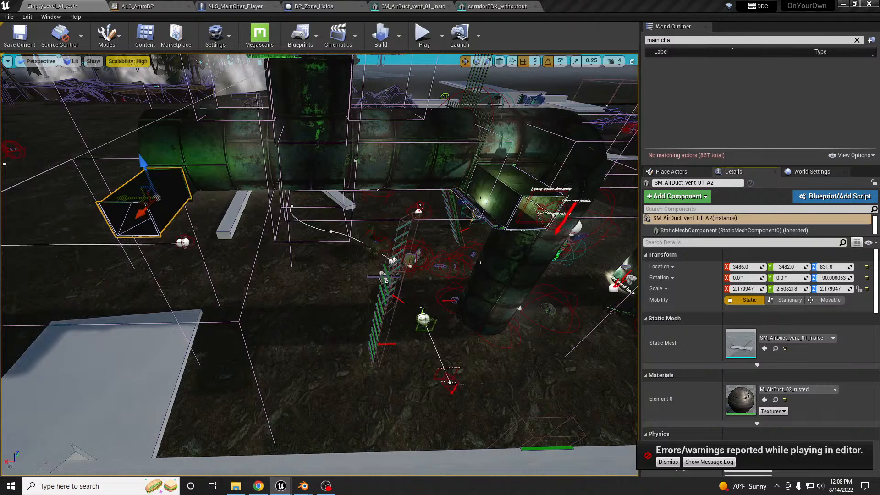
Place the curved air duct mesh SM_AirDuct_vent_01_B beside the open end of the short vent on the large pipe
left_click_drag(879, 353, 523, 224)
right_click_drag(523, 224, 477, 218)
key("w")
key("d")
key("w")
right_click_drag(621, 226, 582, 223)
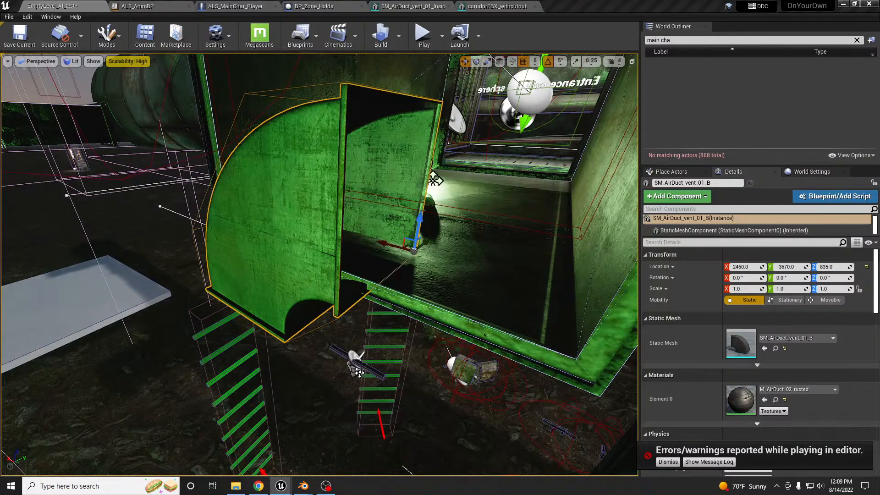
Rotate the newly placed curved duct by -90° about the X axis
right_click_drag(580, 234, 530, 218)
key("s")
key("e")
left_click_drag(440, 278, 414, 308)
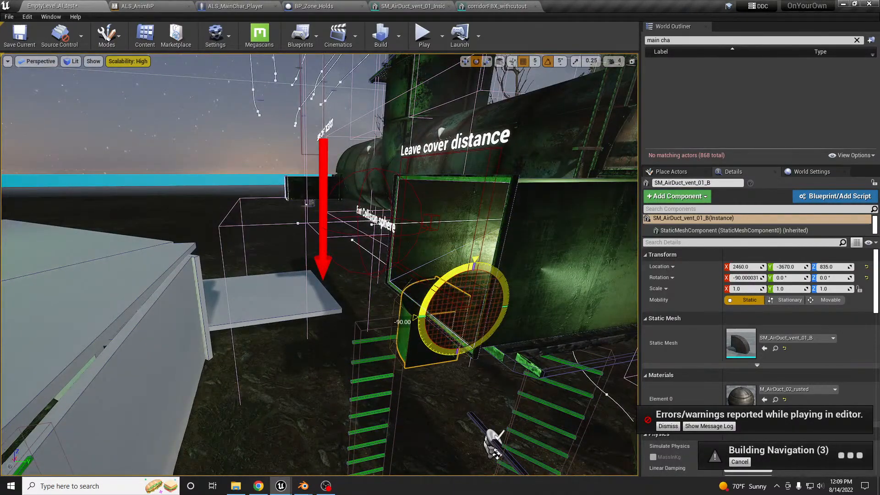
Set the X scale of the straight vent SM_AirDuct_vent_01_A to 2.2
left_click(555, 247)
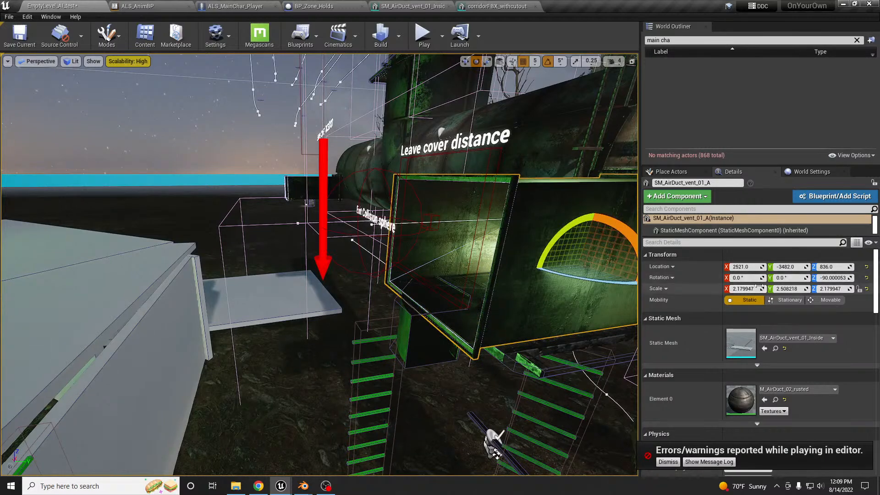
key("f")
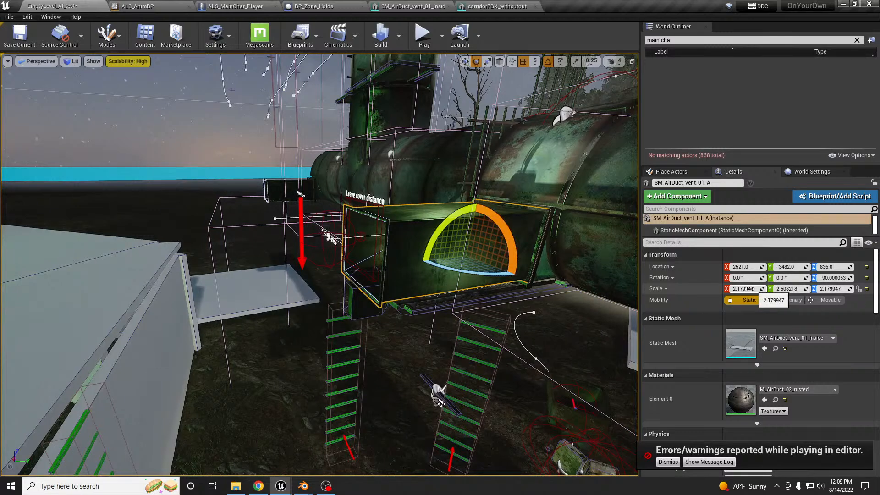
left_click(787, 289)
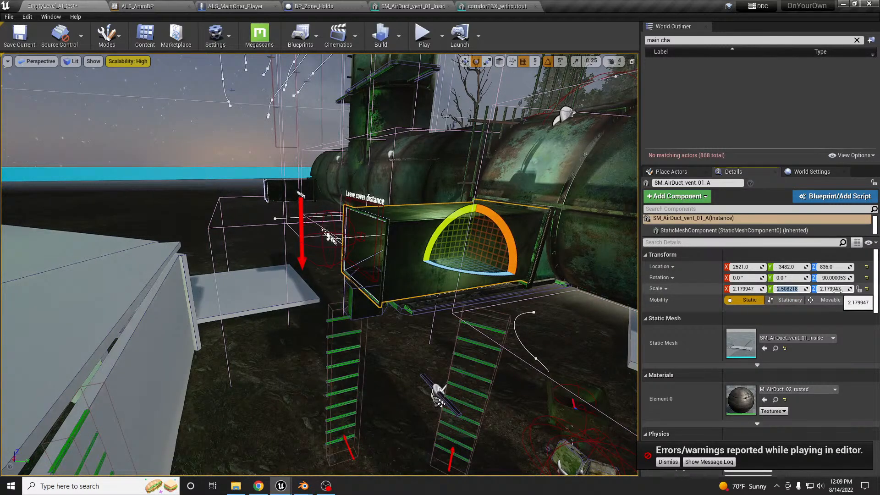
left_click(744, 289)
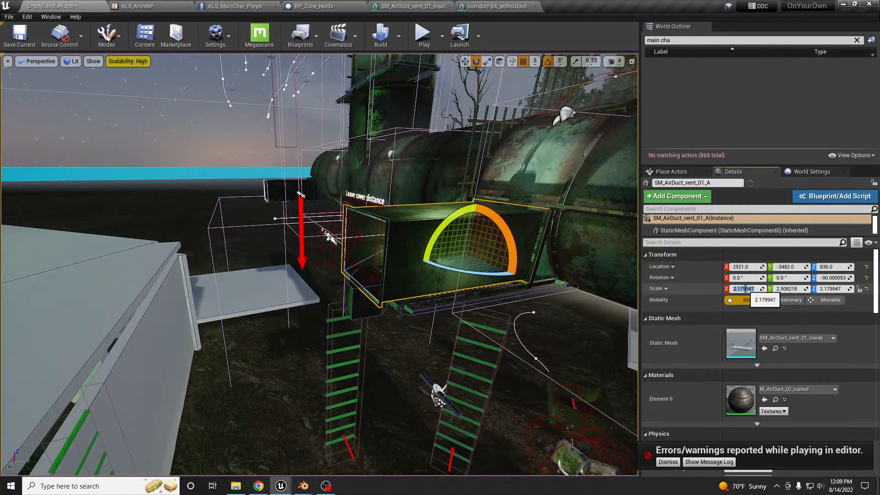
type("2.2")
key("Tab")
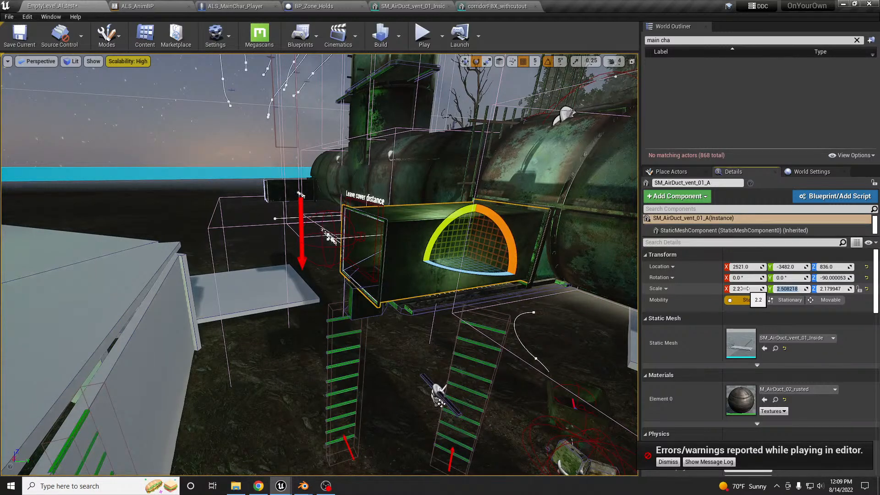
Rotate the curved duct SM_AirDuct_vent_01_B about the vertical axis to a Z rotation of about -90°
right_click_drag(458, 257, 426, 266)
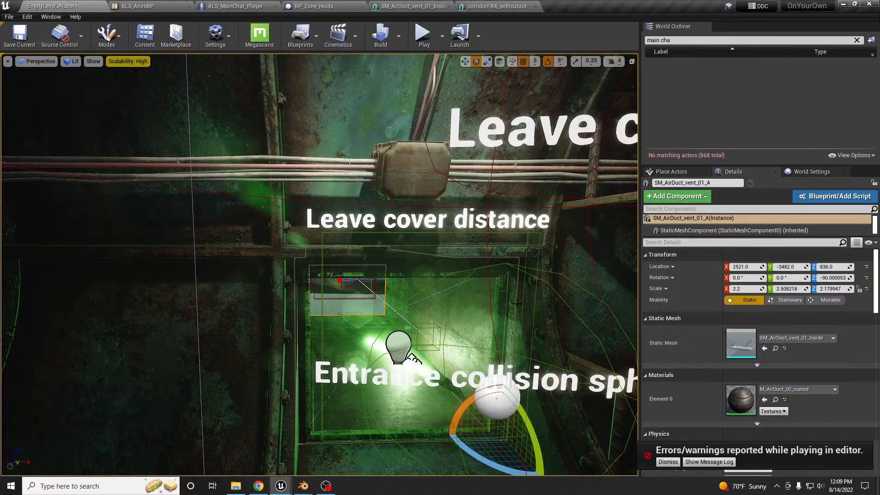
right_click_drag(427, 266, 447, 272)
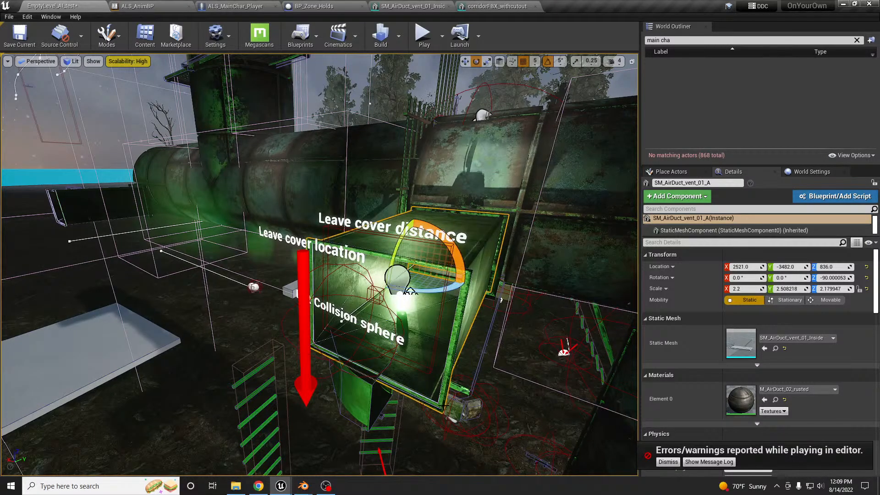
left_click(362, 391)
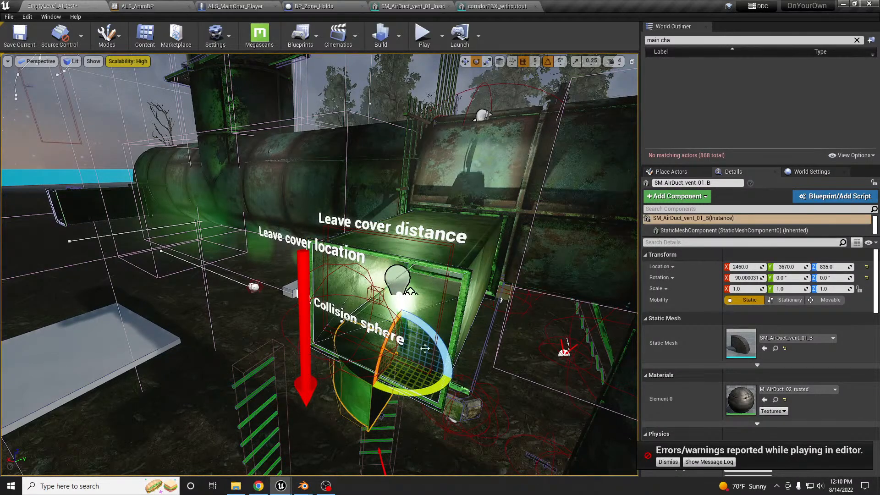
left_click_drag(404, 398, 353, 400)
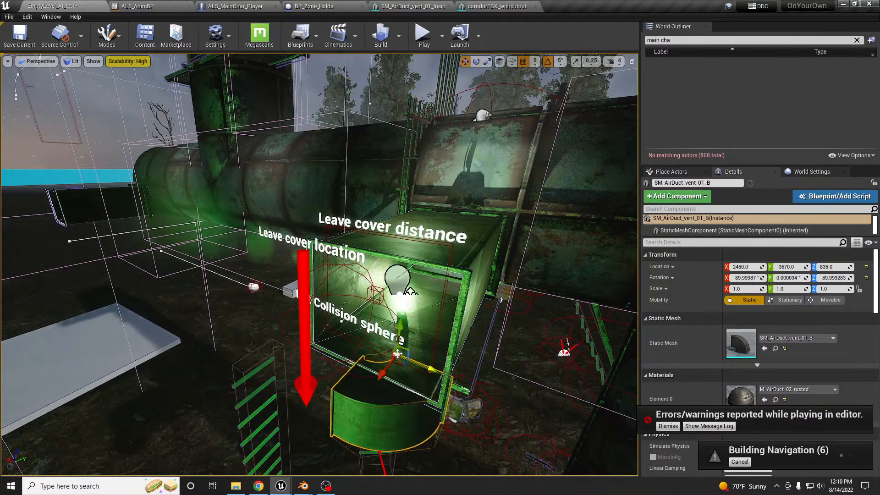
Move the curved duct against the straight vent's open end, at about X 2525, Y -3700, Z 925
left_click_drag(393, 352, 331, 246)
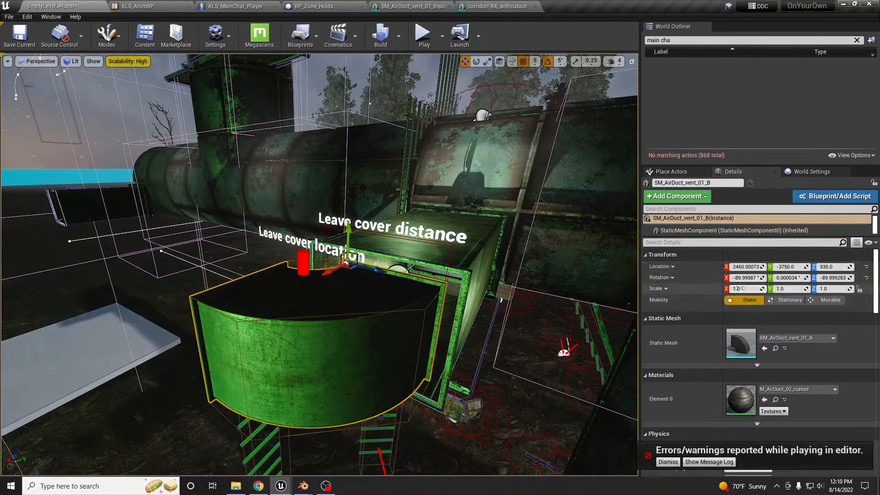
key("w")
mouse_move(541, 297)
right_mouse_down()
mouse_move(538, 289)
mouse_move(540, 306)
right_mouse_up()
key("w")
left_click_drag(491, 301, 368, 311)
left_click_drag(296, 342, 287, 306)
key("a")
right_click_drag(317, 330, 437, 376)
left_click_drag(355, 214, 263, 212)
mouse_move(302, 227)
right_mouse_down()
mouse_move(261, 216)
mouse_move(292, 222)
right_mouse_up()
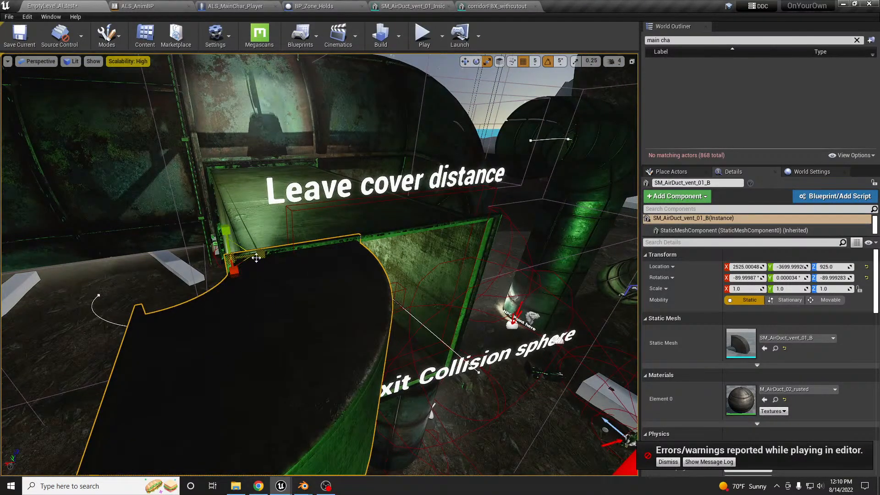
Scale the curved duct to match the straight vent's opening, about 2.59 in X and Z and 2.27 in Y
left_click_drag(232, 257, 293, 241)
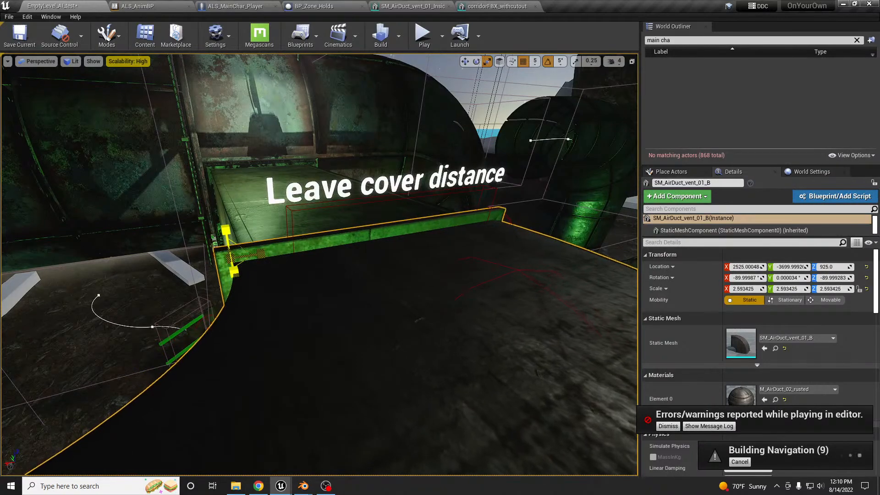
mouse_move(259, 223)
right_mouse_down()
mouse_move(220, 232)
mouse_move(259, 223)
right_mouse_up()
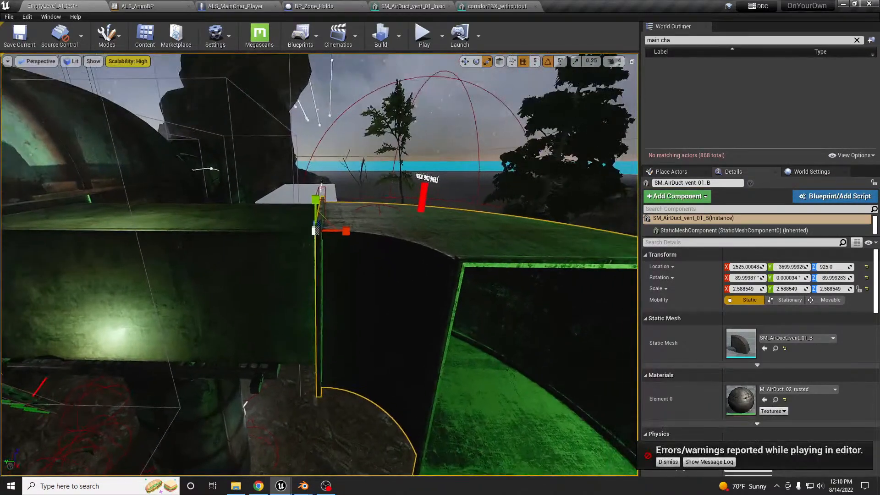
left_click_drag(309, 197, 306, 213)
right_click_drag(315, 212, 451, 217)
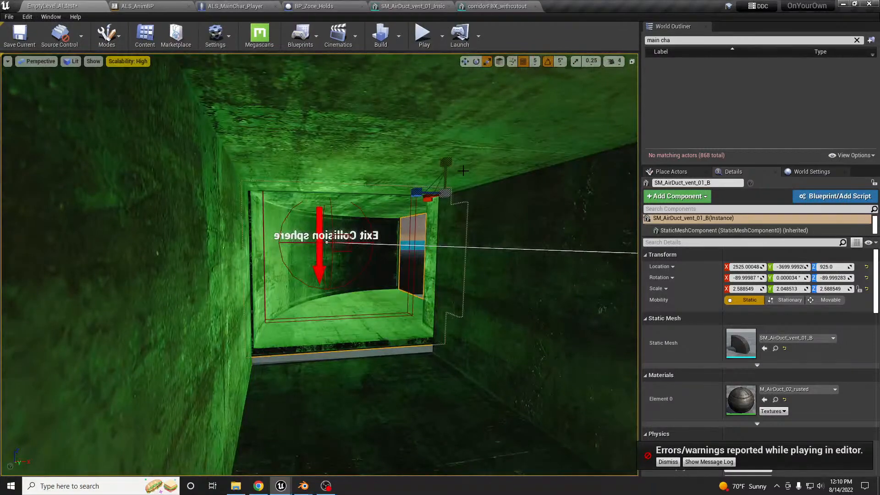
left_click_drag(447, 163, 449, 157)
Duplicate the straight vent and rotate the copy to Z 0° beside the curved duct's free end
right_click_drag(412, 202, 259, 285)
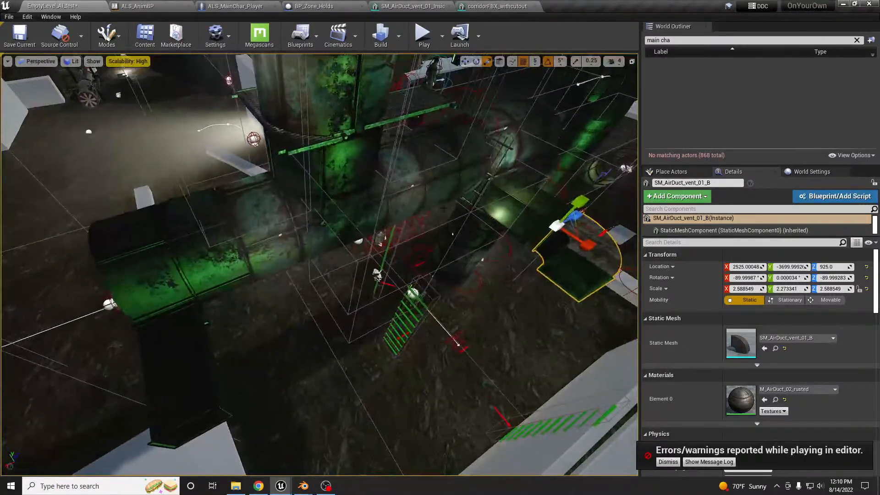
left_click(545, 207)
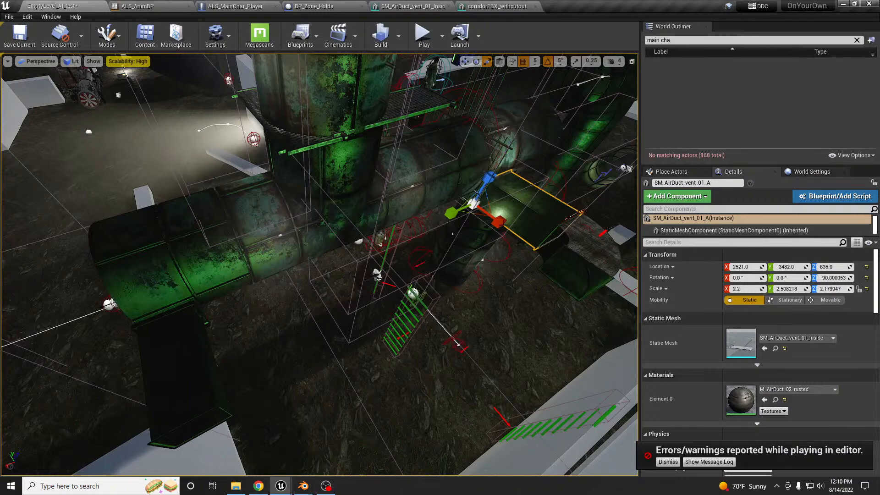
left_click_drag(474, 215, 535, 301, "alt")
right_click_drag(536, 301, 596, 286)
right_click_drag(362, 394, 409, 365)
key("e")
left_click_drag(322, 315, 324, 375)
right_click_drag(325, 375, 306, 385)
key("w")
key("w")
key("s")
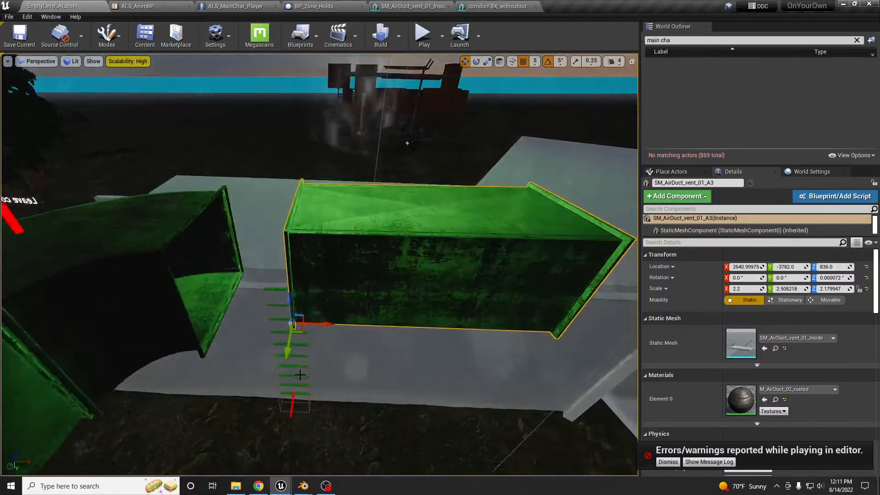
Fit the copied straight duct to the curved duct's end at about X 2576, Y -3752, Z 838, using a grid snap of 1
left_click_drag(293, 326, 204, 355)
right_click_drag(246, 354, 186, 343)
key("a")
key("w")
key("d")
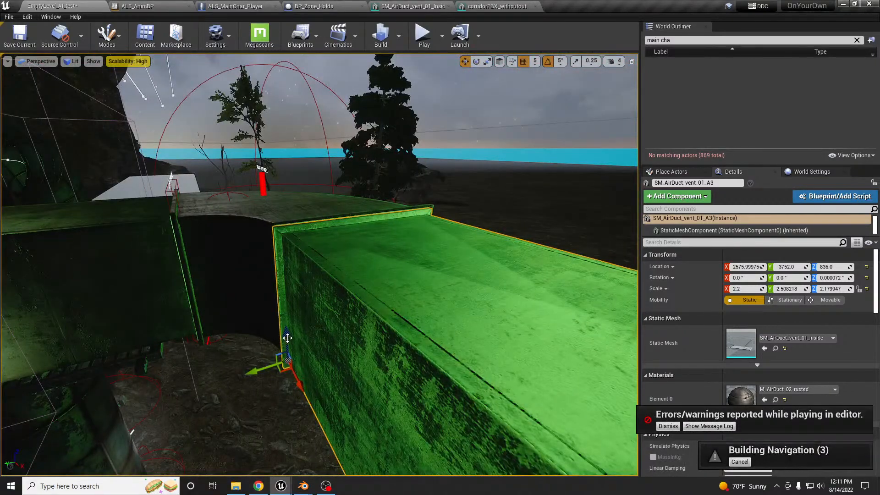
left_click(535, 62)
left_click_drag(286, 335, 287, 327)
Duplicate the straight duct twice along X to extend the run, placing copies at about X 2796 and X 3016
right_click_drag(287, 328, 321, 332)
key("s")
right_click_drag(224, 308, 259, 321)
left_click_drag(182, 298, 344, 304, "alt")
right_click_drag(344, 305, 367, 284)
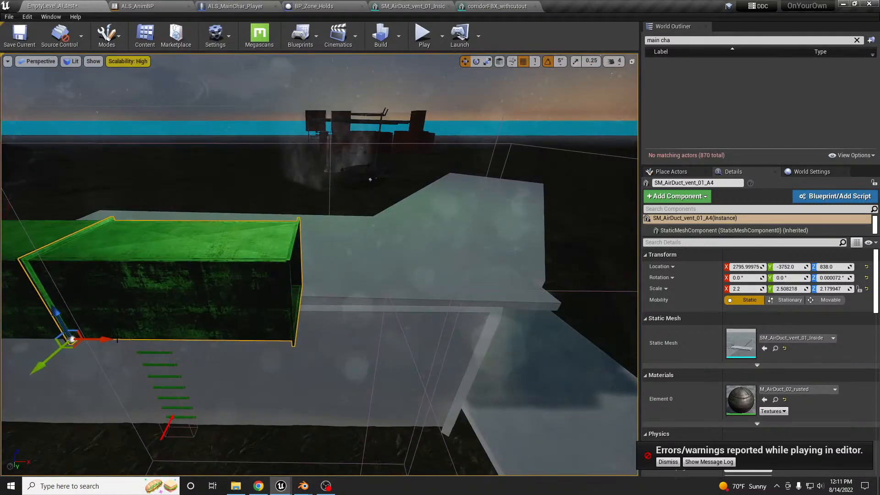
left_click_drag(103, 340, 329, 327, "alt")
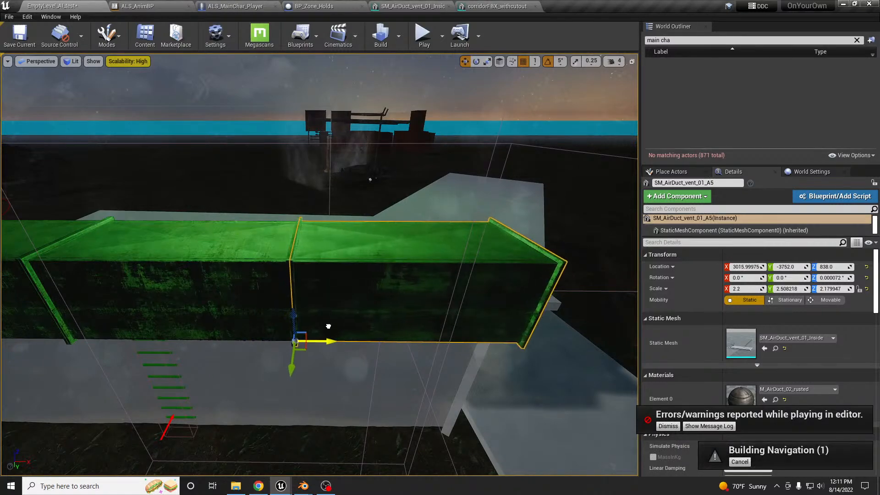
Duplicate the curved duct and turn the copy to about Z 0° at the far vent's open end
right_click_drag(328, 326, 257, 314)
left_click(243, 269)
right_click_drag(243, 269, 93, 321)
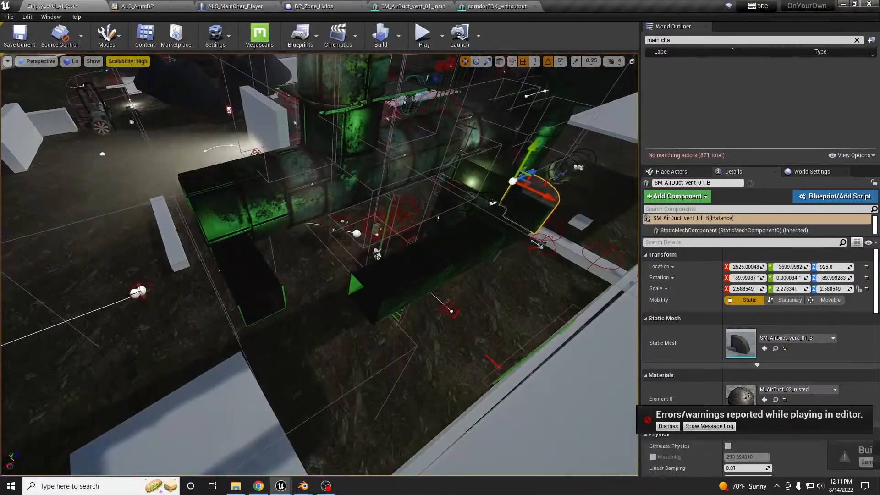
left_click_drag(537, 171, 345, 276, "alt")
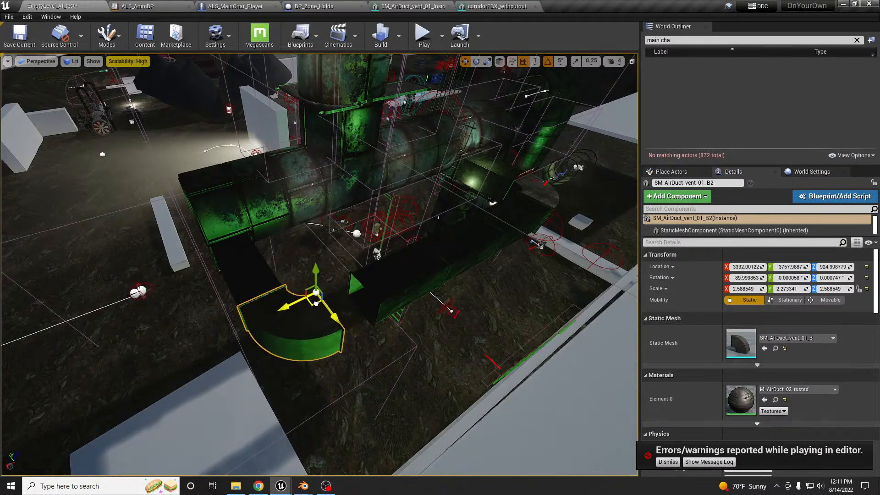
Align the copied curved duct with the far vent's opening at about X 3334, Y -3751
right_click_drag(330, 285, 417, 261)
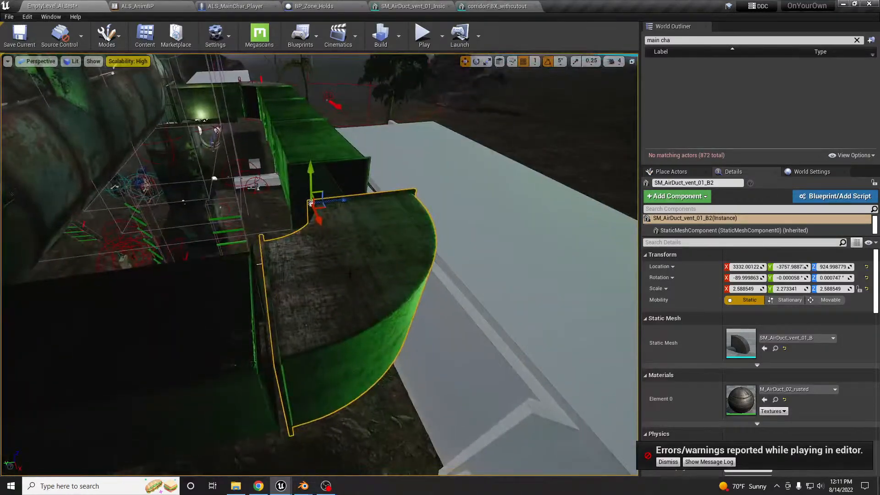
left_click_drag(325, 206, 318, 212)
right_click_drag(319, 218, 468, 204)
key("s")
key("w")
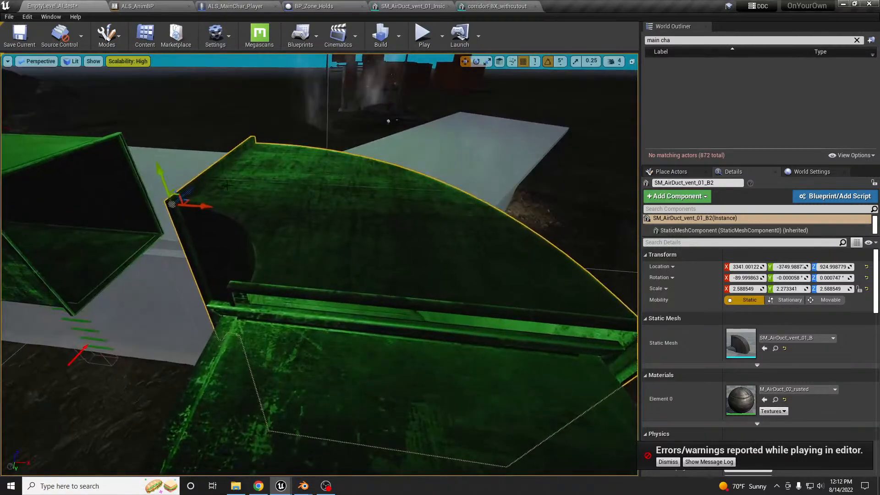
left_click_drag(186, 201, 173, 200)
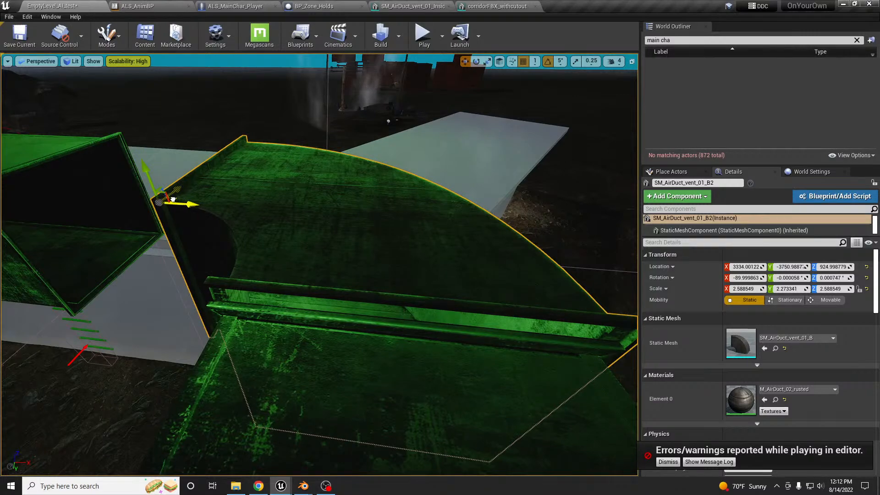
Stretch the three straight ducts in the run together lengthwise to an X scale of about 2.51
key("a")
right_click_drag(165, 192, 160, 236)
key("s")
left_click(268, 214)
left_click(162, 240, "ctrl")
key("a")
left_click(527, 219)
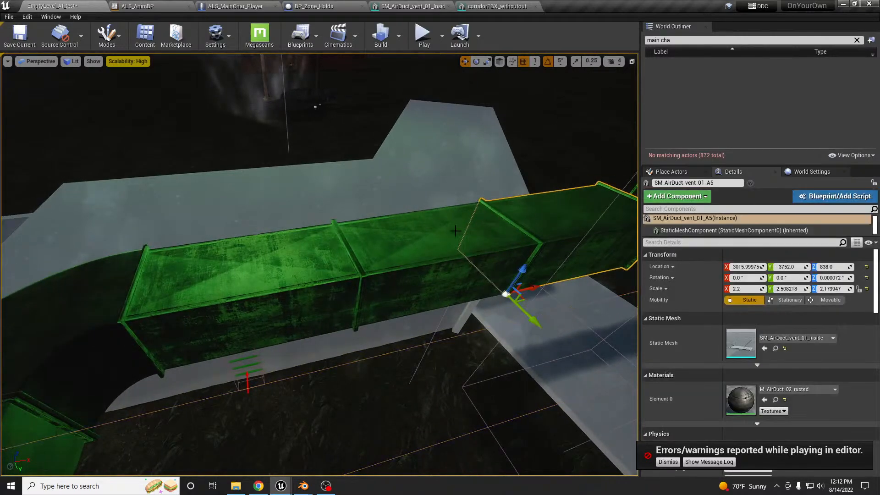
left_click(443, 234, "ctrl")
left_click(289, 265, "ctrl")
right_click_drag(289, 265, 281, 268)
key("d")
key("s")
key("r")
left_click_drag(147, 328, 192, 327)
Fine-tune the three straight ducts' X scale to about 2.53 so the run meets the second curved duct
right_click_drag(160, 325, 119, 318)
key("d")
key("w")
key("s")
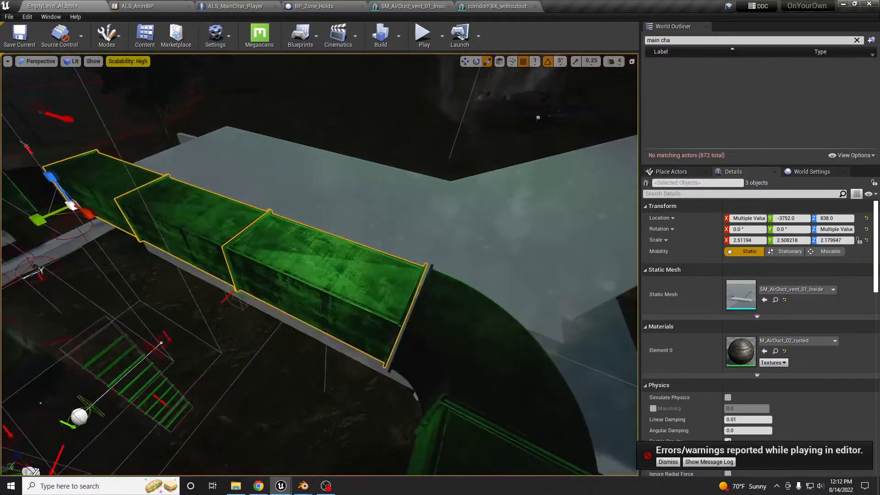
left_click_drag(87, 214, 87, 213)
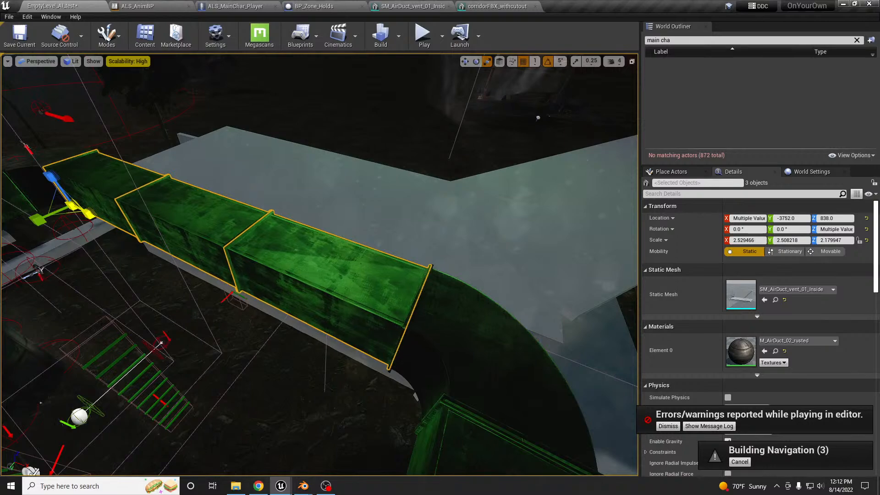
Select the far straight vent SM_AirDuct_vent_01_A2 with its opening frame and adjust their position between the pipe and curved duct
key("d")
right_click_drag(160, 245, 99, 254)
key("w")
left_click(288, 224)
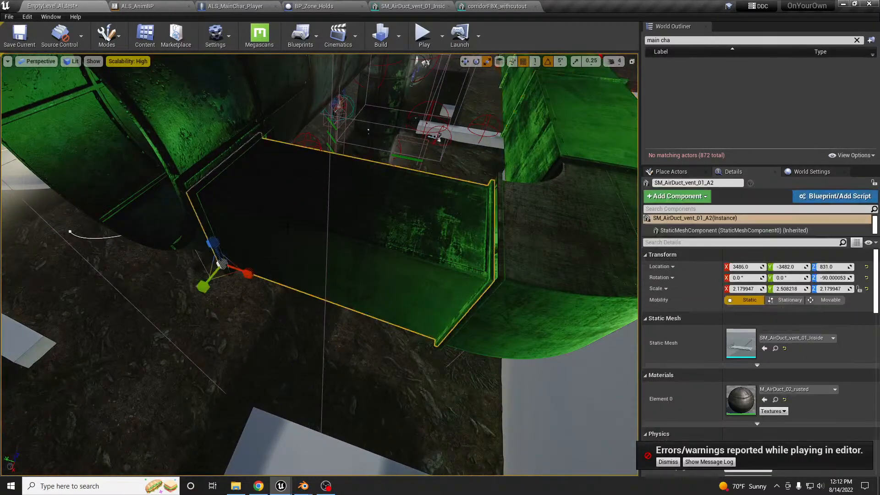
right_click_drag(319, 265, 238, 259)
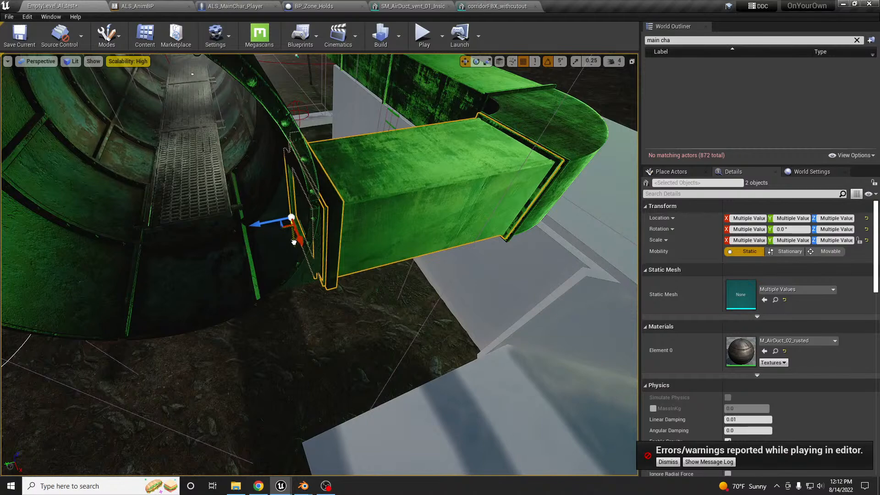
right_click_drag(294, 242, 350, 197)
right_click_drag(319, 265, 390, 270)
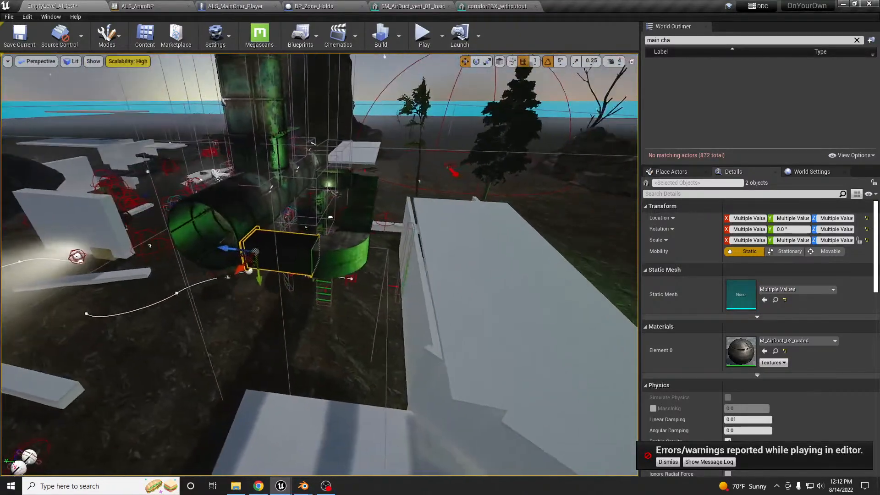
Duplicate the large white slab and position the copy beneath the duct run at about X 2817, Y -3981, Z 826.5
left_click(482, 285)
left_click_drag(509, 249, 414, 199, "alt")
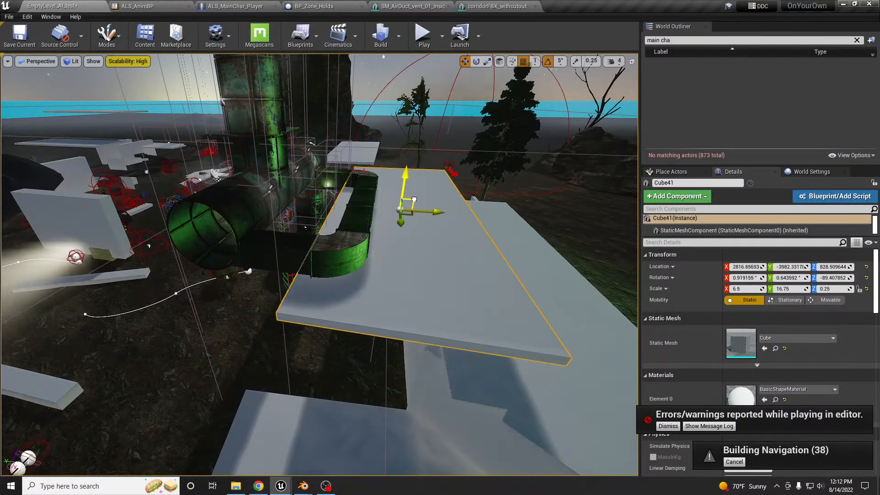
right_click_drag(414, 200, 425, 205)
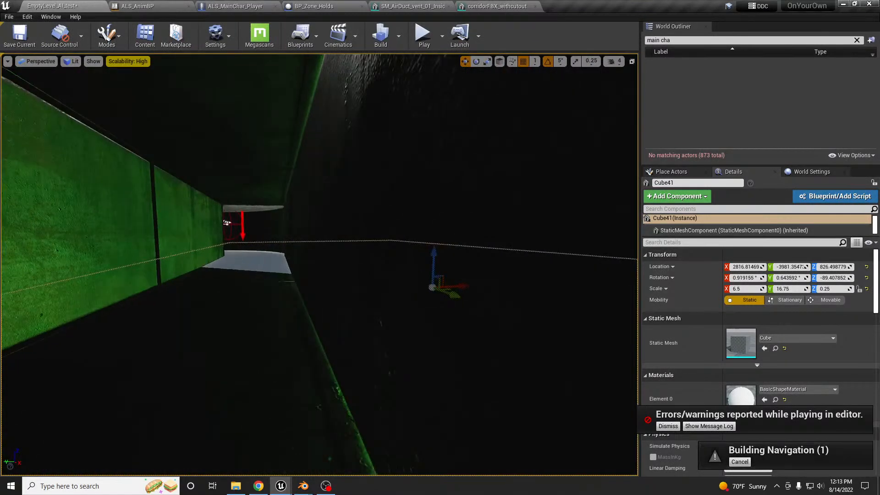
Lower the slab copy beneath the duct run slightly and set its X and Y rotation to 0
left_click_drag(434, 251, 433, 256)
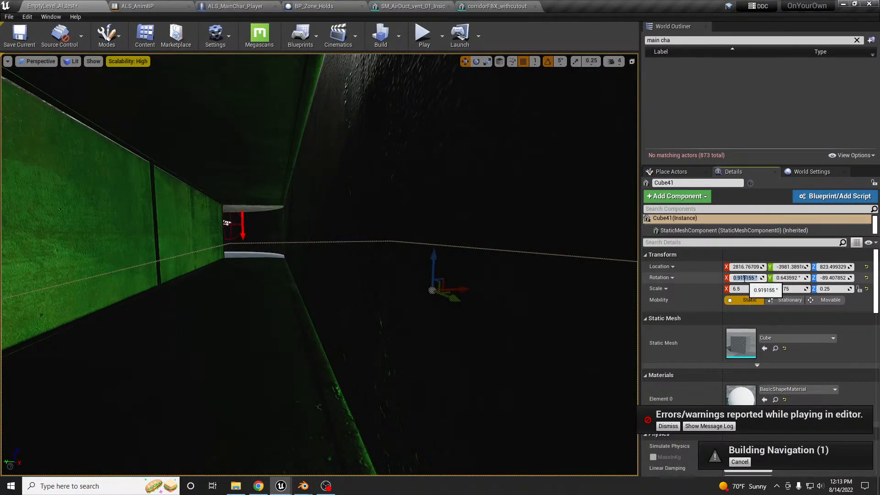
type("0")
key("Tab")
type("0")
key("Return")
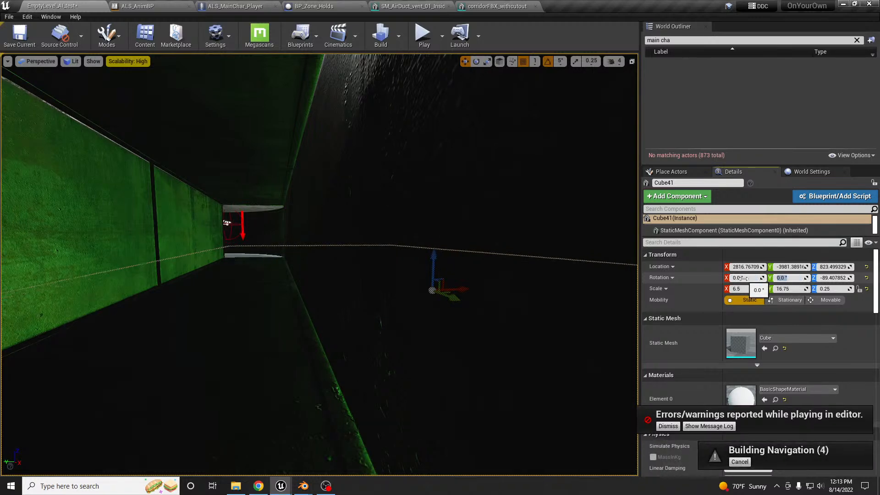
left_click_drag(433, 253, 431, 263)
mouse_move(432, 263)
right_mouse_down()
mouse_move(414, 261)
mouse_move(411, 233)
mouse_move(443, 254)
mouse_move(425, 253)
right_mouse_up()
key("e")
key("w")
Select CS_RouteActor, extend its spline from the first bend into the straight ducts, and reposition the spline point within the bend
left_click(333, 253)
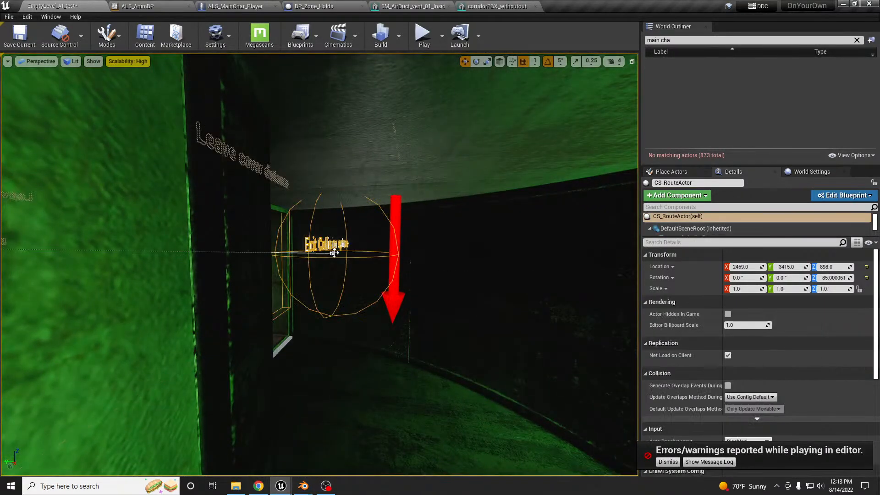
key("e")
right_click_drag(333, 253, 301, 296)
right_click_drag(375, 320, 375, 308)
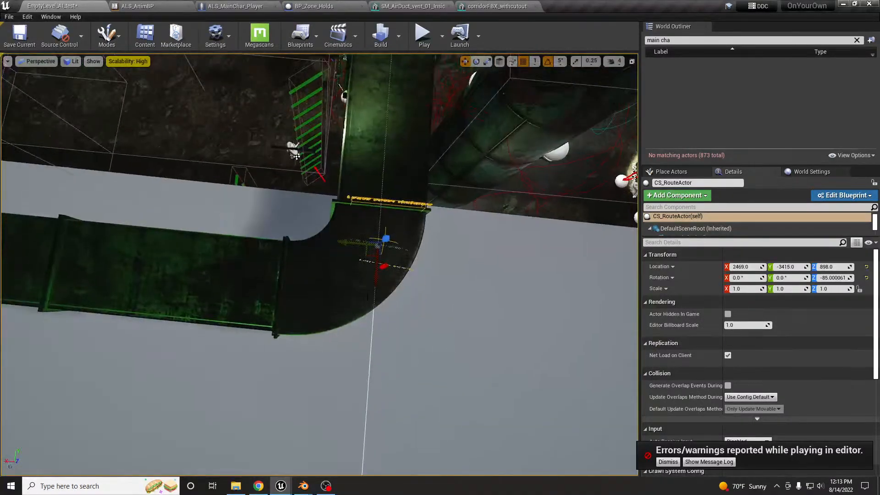
left_click_drag(368, 254, 75, 283)
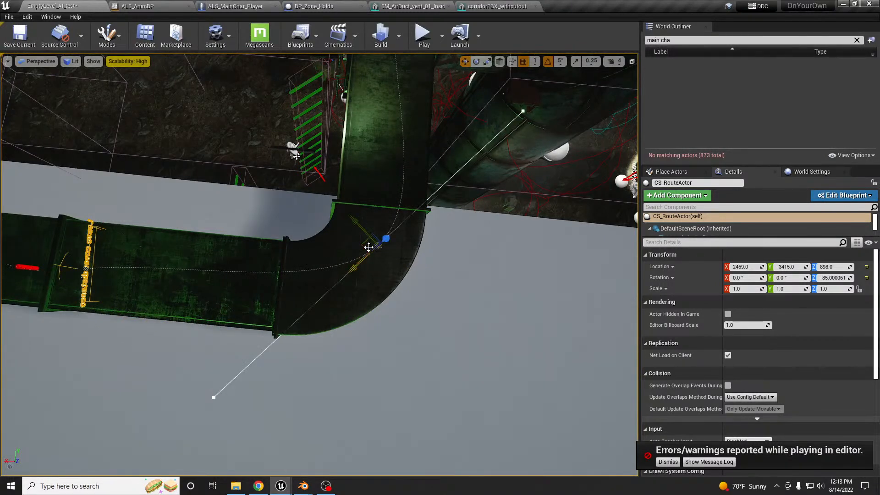
left_click_drag(362, 249, 339, 268)
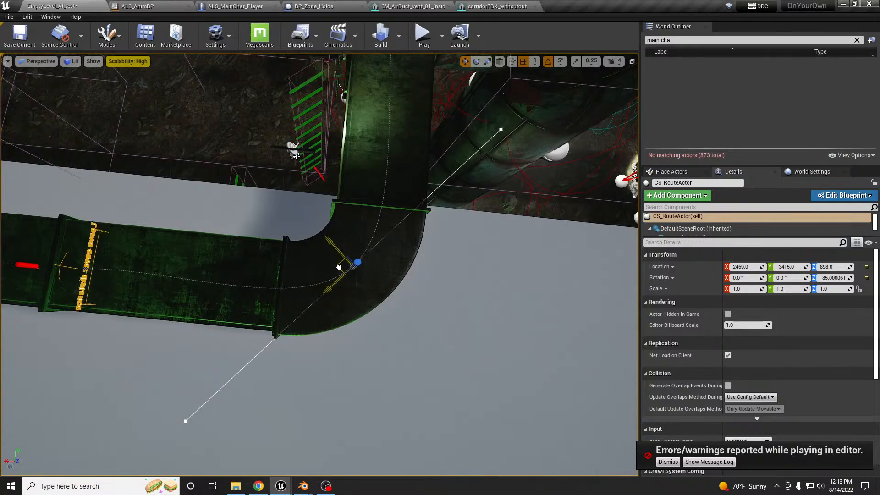
Move the route's exit point along the straight duct run to the start of the second curved duct
right_click_drag(306, 297, 280, 243)
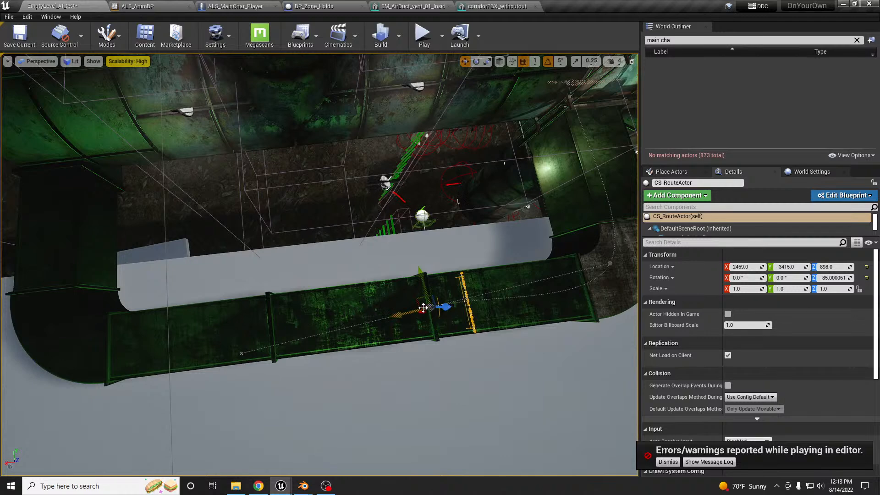
left_click_drag(388, 291, 424, 285)
key("w")
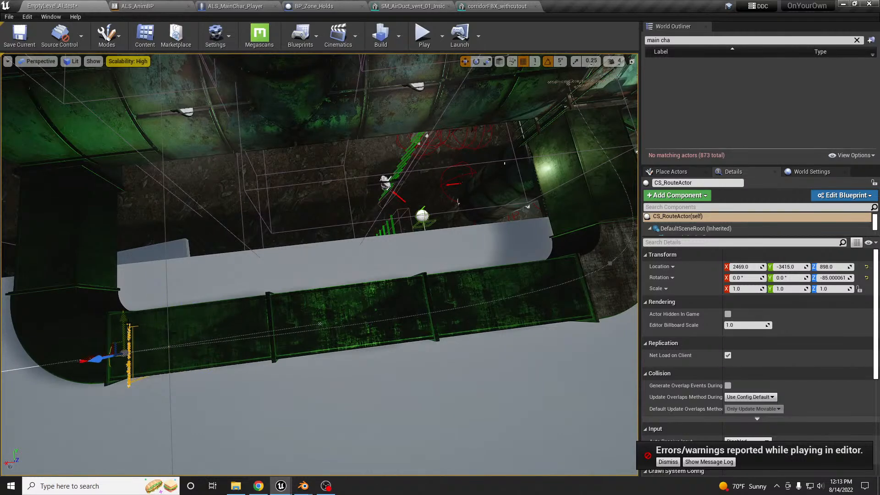
left_click_drag(123, 320, 124, 311)
Adjust the tangent of the first bend's spline point so the route follows the curved duct
right_click_drag(239, 306, 532, 335)
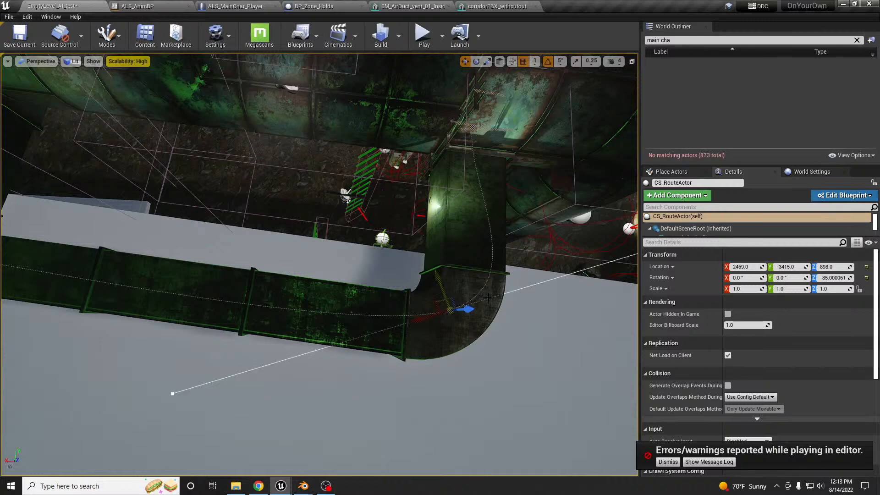
right_click_drag(499, 289, 532, 277)
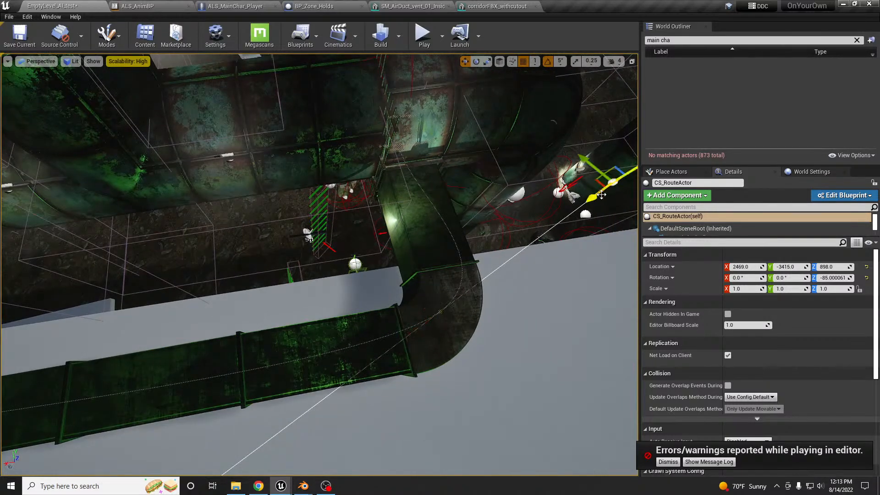
left_click_drag(569, 210, 484, 252)
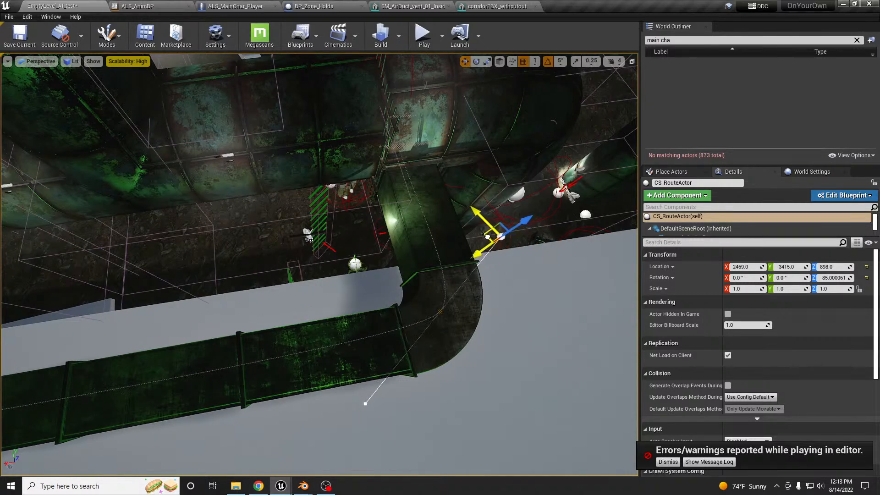
left_click_drag(489, 238, 473, 230)
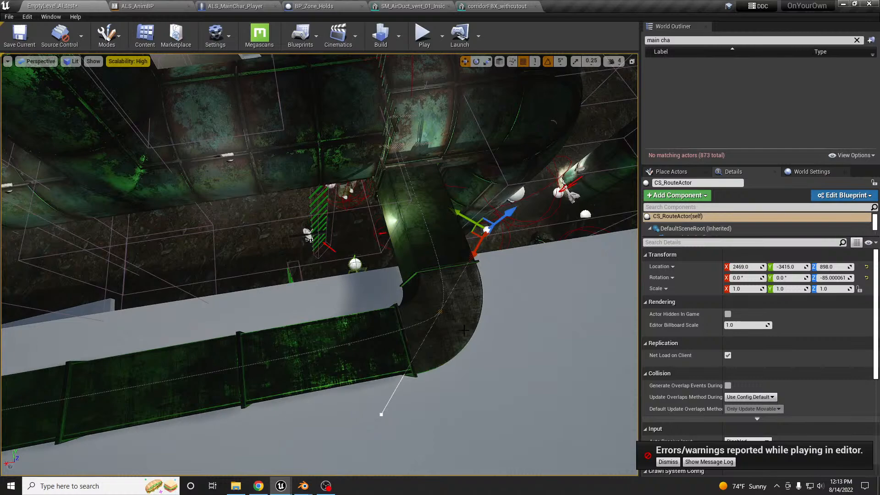
Extend the route spline from the second curved duct's entrance through the bend toward the pipe opening
right_click_drag(477, 377, 406, 463)
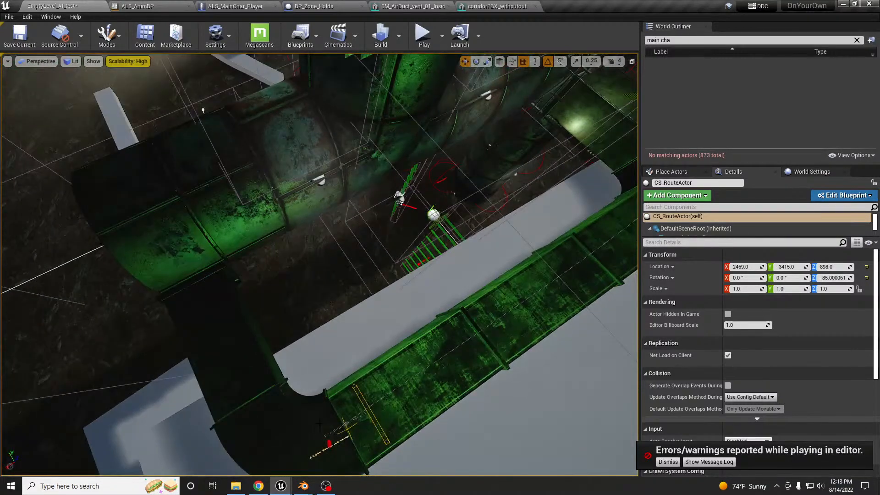
left_click(346, 426)
left_click(347, 428)
right_click_drag(348, 429, 447, 298)
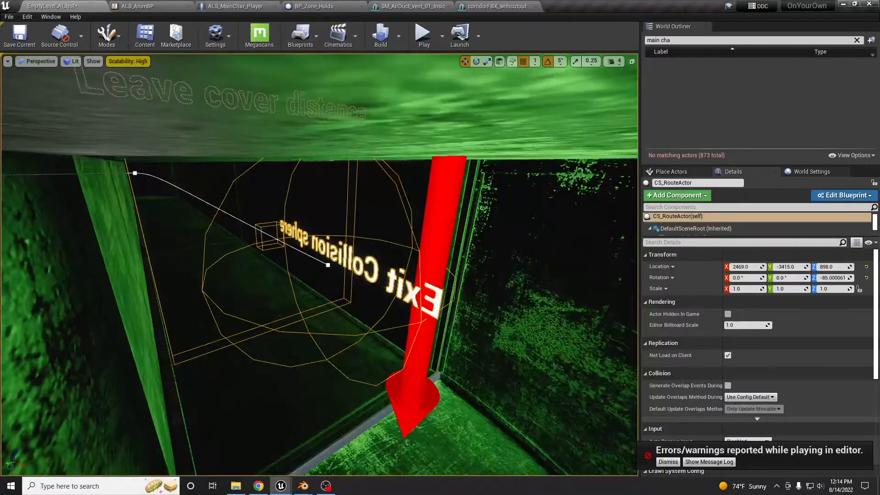
left_click(326, 263)
left_click(326, 263)
right_click_drag(326, 265, 311, 250)
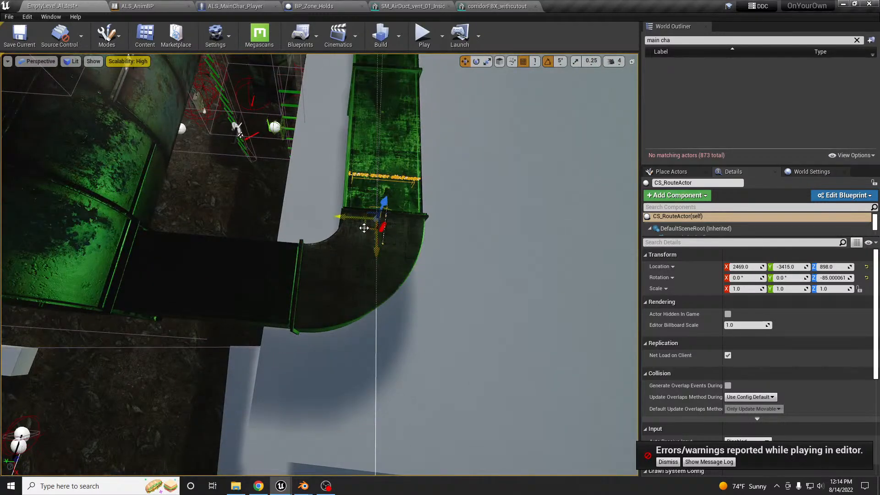
left_click_drag(339, 267, 143, 292)
Rotate the route's exit point to align with the short duct and move it just inside the large pipe
key("e")
left_click_drag(198, 294, 189, 311)
right_click_drag(190, 311, 160, 307)
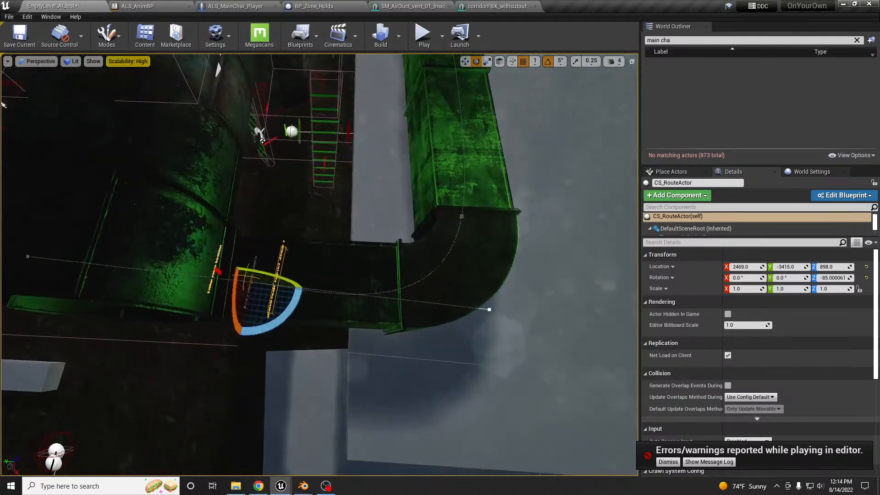
right_click_drag(239, 303, 209, 305)
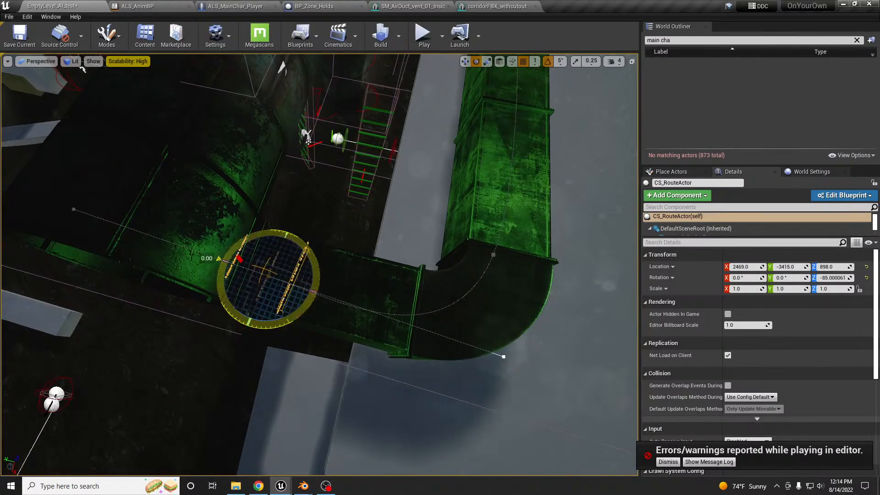
right_click_drag(306, 308, 220, 302)
key("w")
left_click_drag(387, 240, 264, 246)
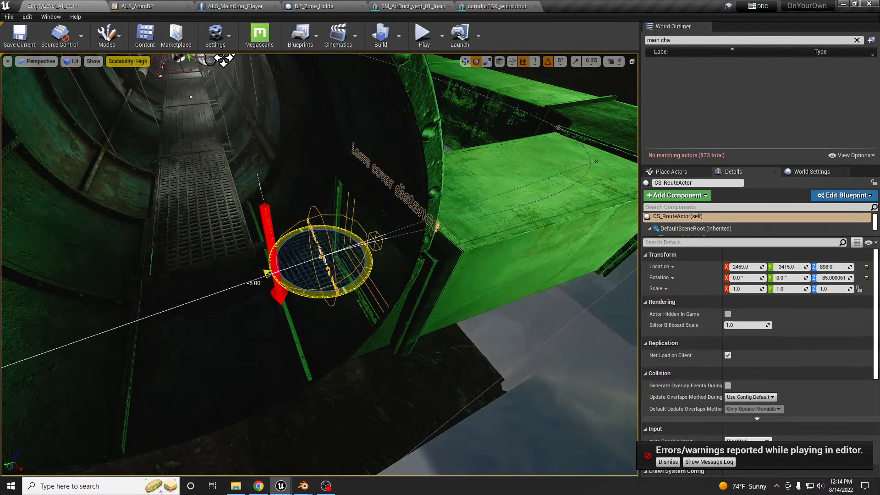
Select the second bend's spline point and shift its tangent handle so the route curves along the duct
mouse_move(320, 256)
right_mouse_down()
mouse_move(320, 248)
mouse_move(362, 238)
mouse_move(403, 238)
mouse_move(308, 257)
right_mouse_up()
key("d")
left_click(297, 242)
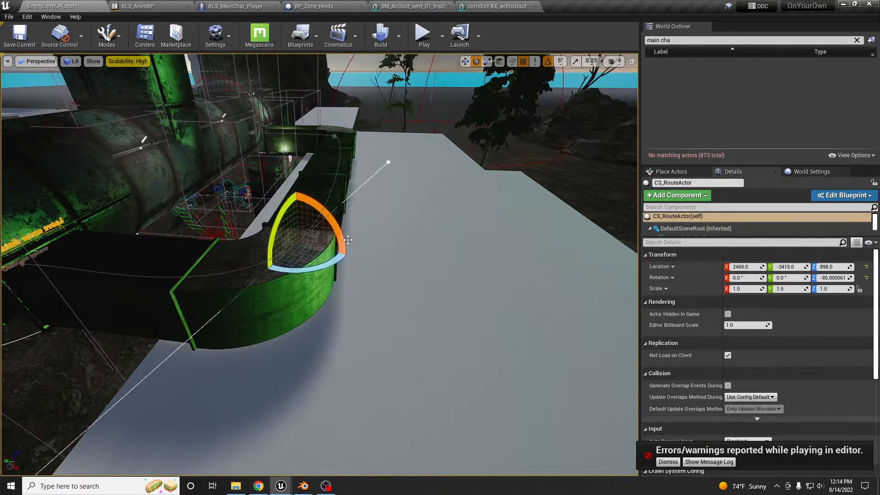
left_click(388, 164)
key("w")
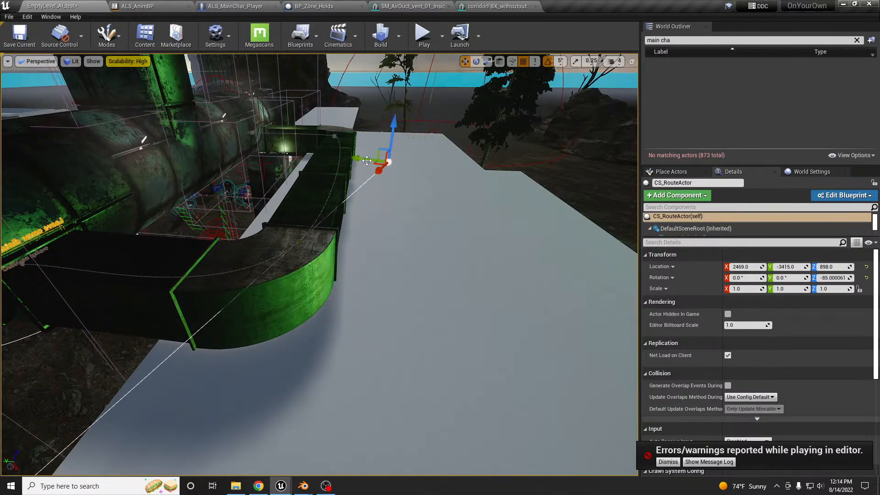
left_click_drag(358, 159, 343, 157)
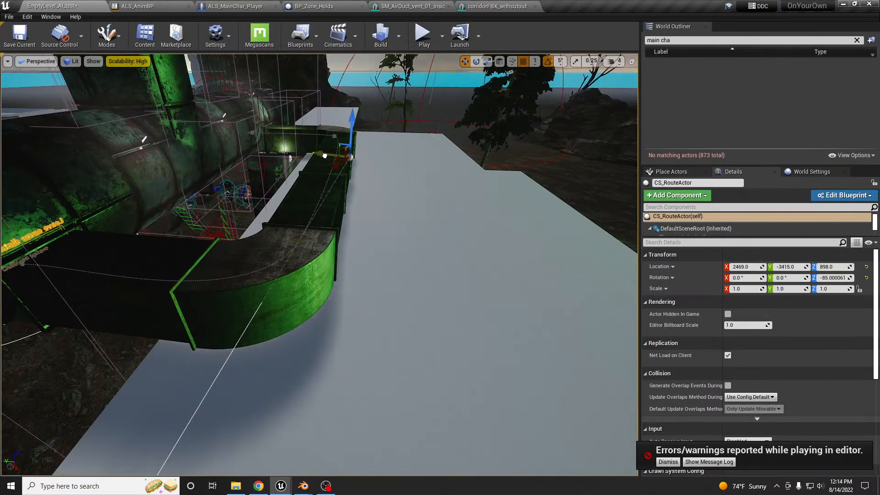
right_click_drag(322, 155, 533, 229)
key("a")
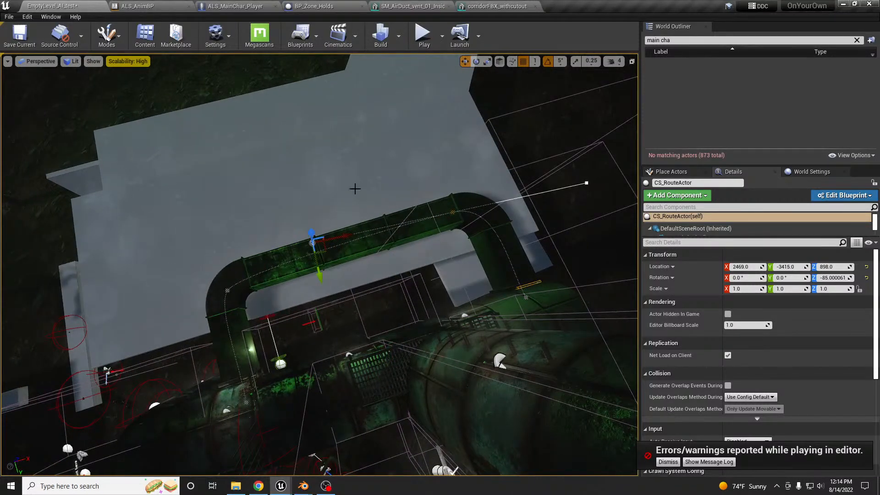
Save the level and briefly run it in the editor
key("ctrl+s")
right_click_drag(357, 263, 357, 248)
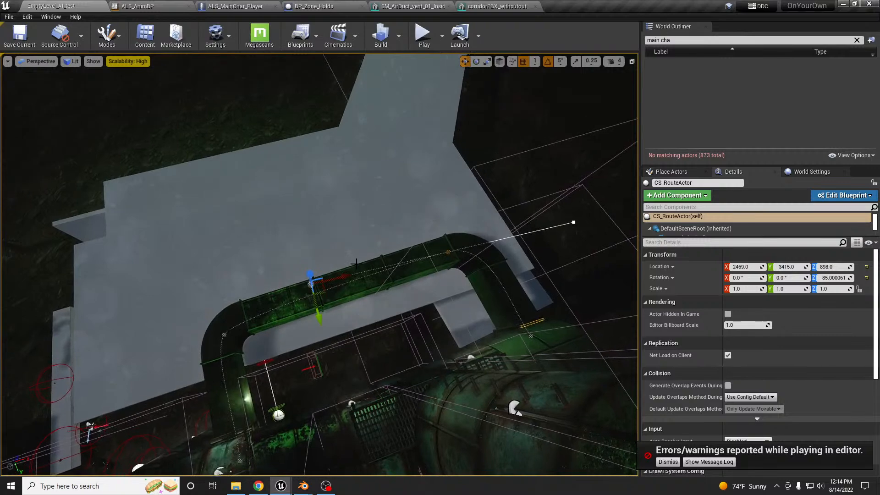
key("alt+p")
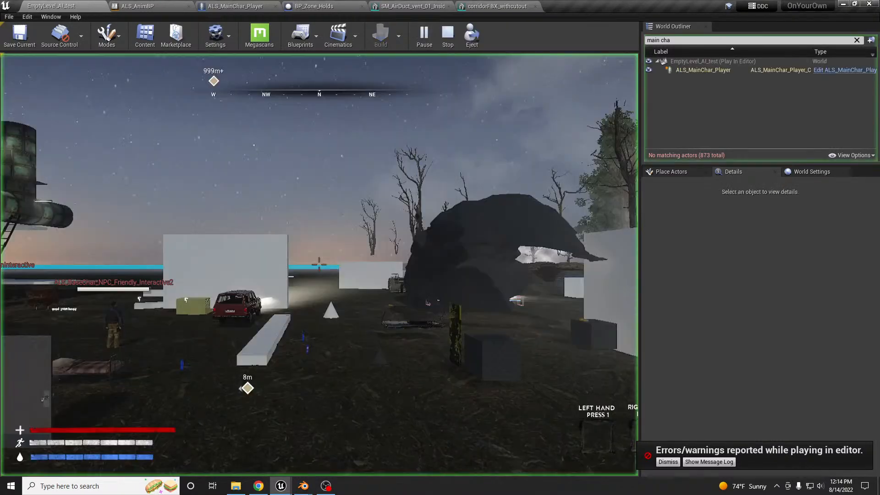
key("Escape")
Duplicate the floor grate SM_FloorMetalGrate7 at the first duct opening and move the copy to the other duct opening
right_click_drag(360, 295, 362, 342)
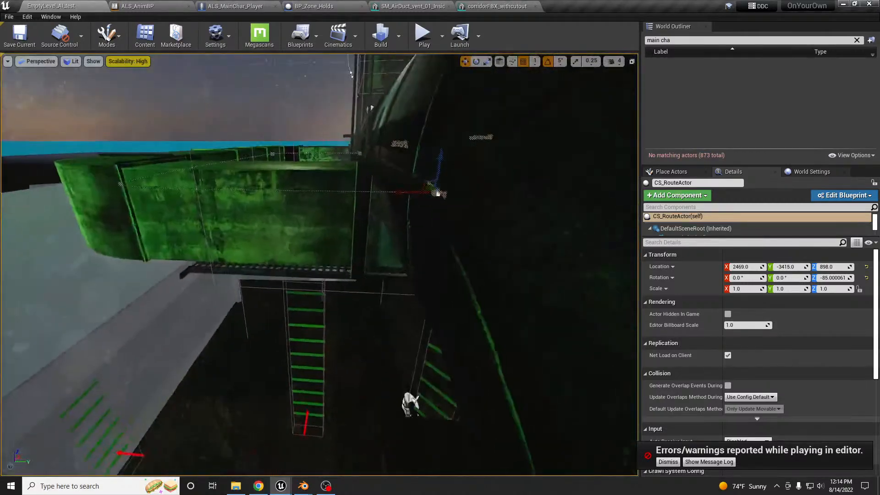
left_click(351, 262)
right_click_drag(351, 262, 452, 327)
right_click_drag(449, 206, 449, 205)
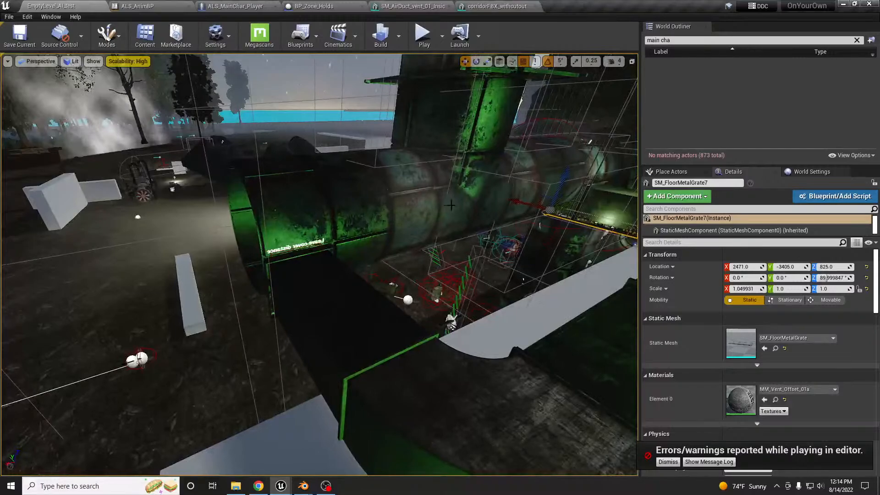
left_click_drag(569, 204, 311, 287, "alt")
right_click_drag(312, 285, 425, 251)
Duplicate SM_FloorMetalGrate4 to extend the pipe walkway, placing the copy at X 3356, Y -3360, Z 835
right_click_drag(260, 259, 351, 342)
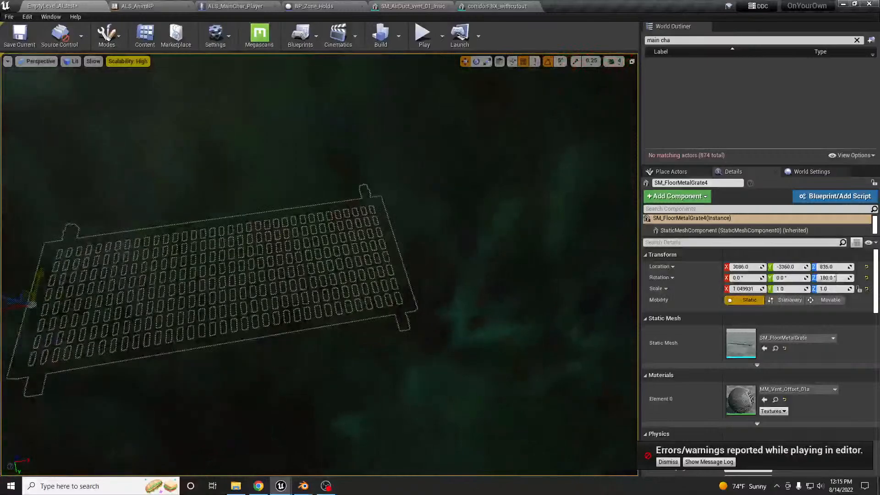
key("a")
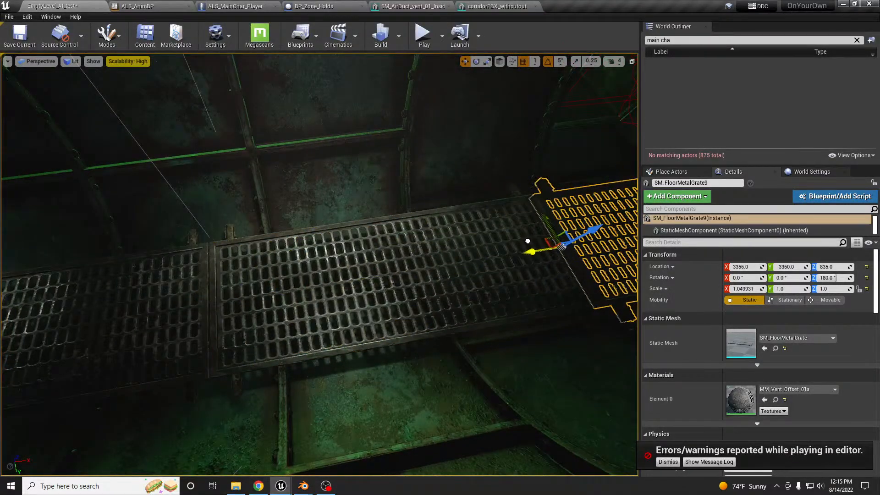
right_click_drag(527, 240, 477, 240)
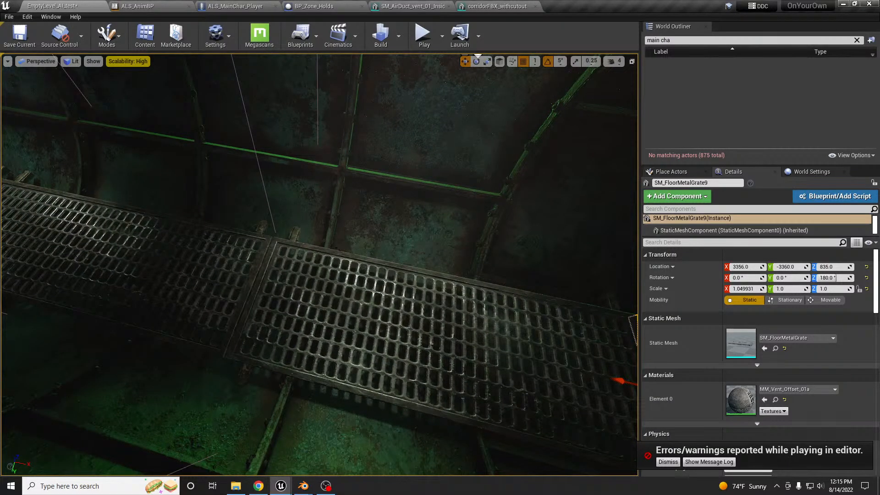
Play-test the level by crawling through the air duct, around its bends, and out of the opening at the far end
key("alt+p")
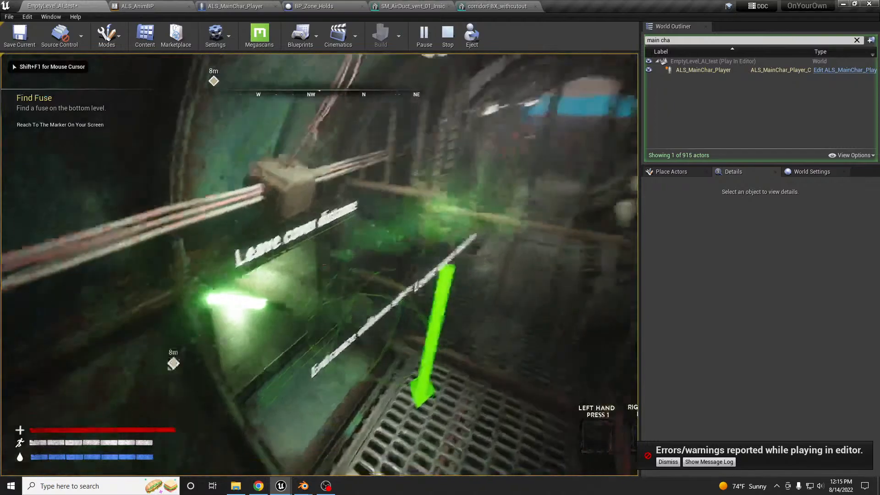
key("w")
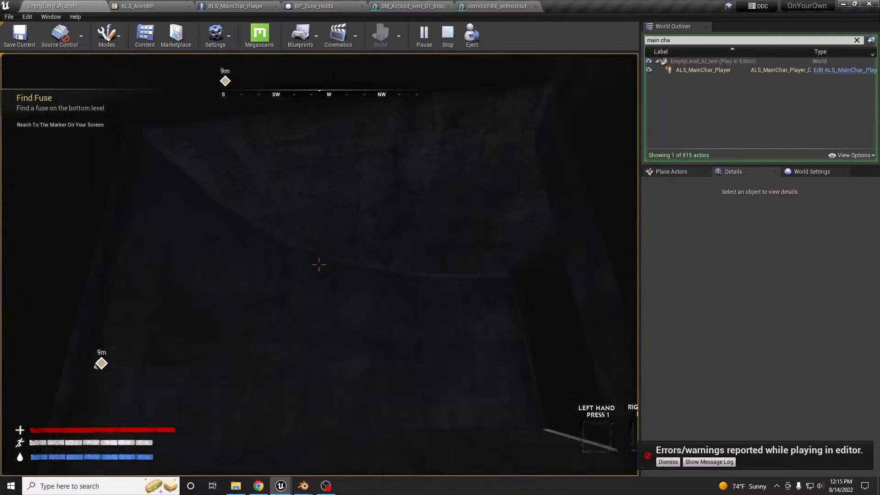
key("w")
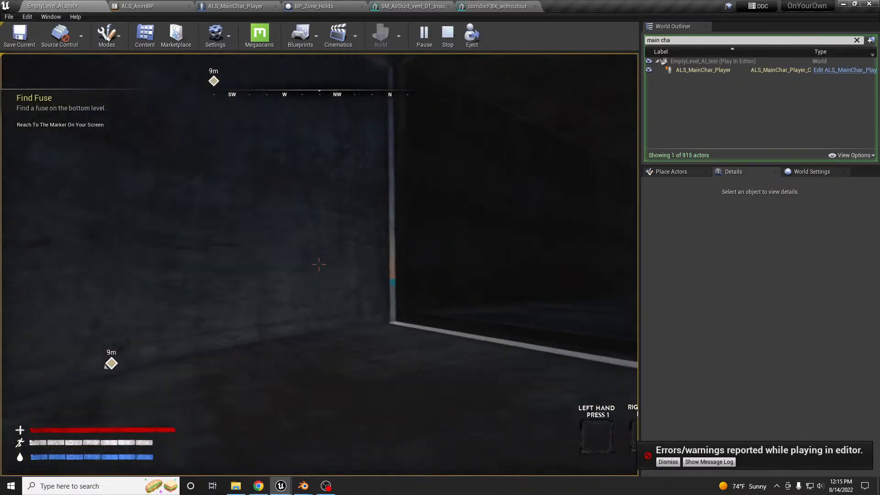
key("w")
key("w")
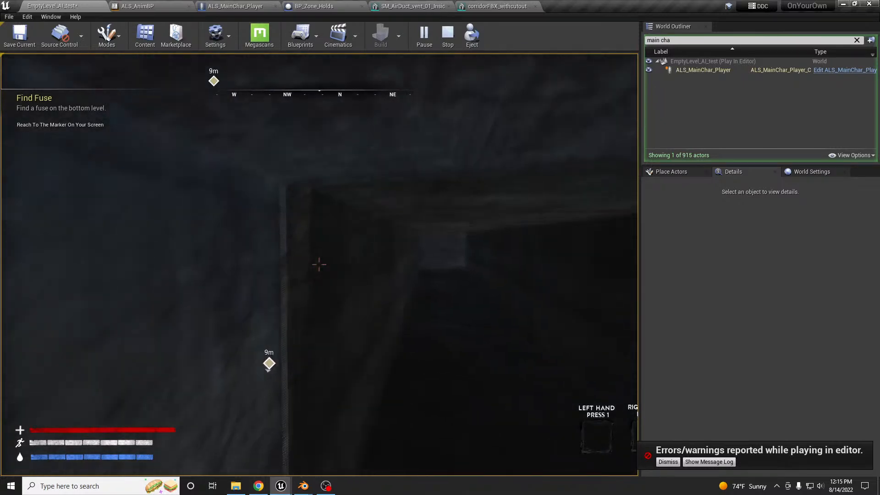
key("w")
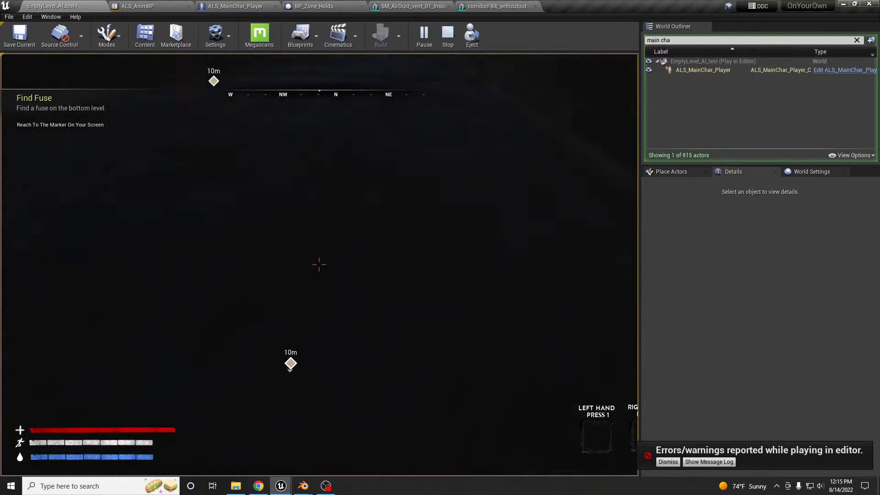
key("w")
key("w")
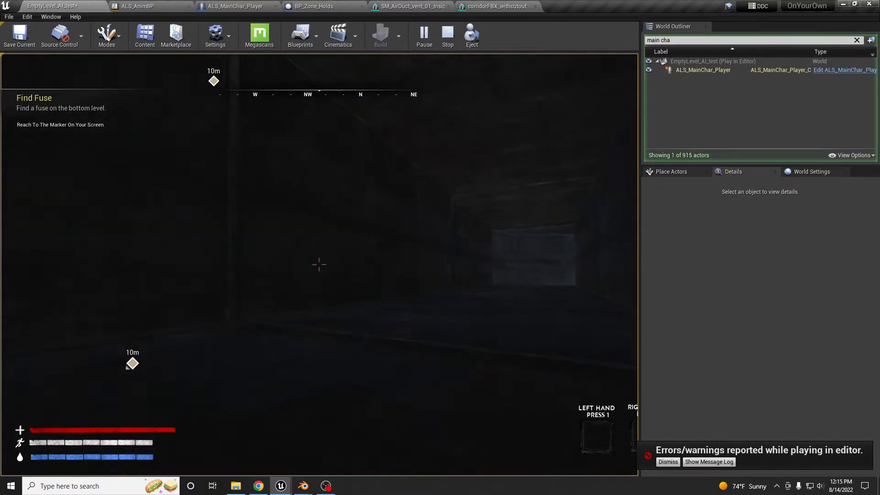
key("s")
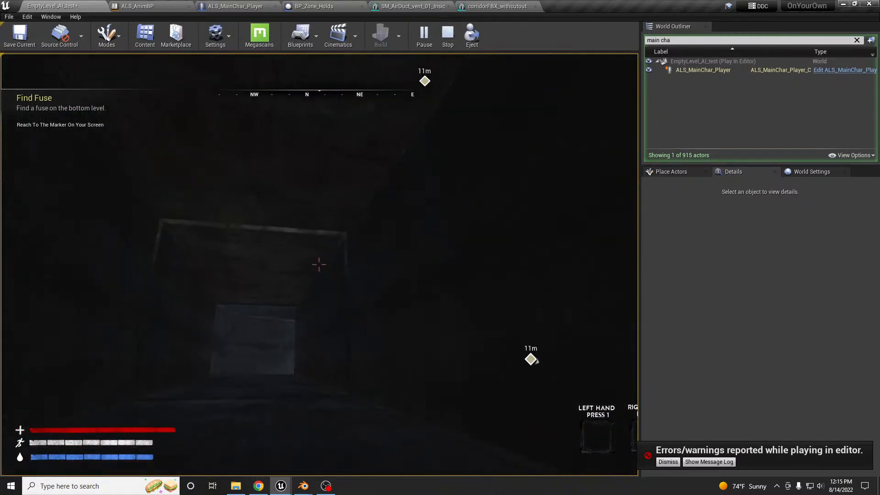
key("w")
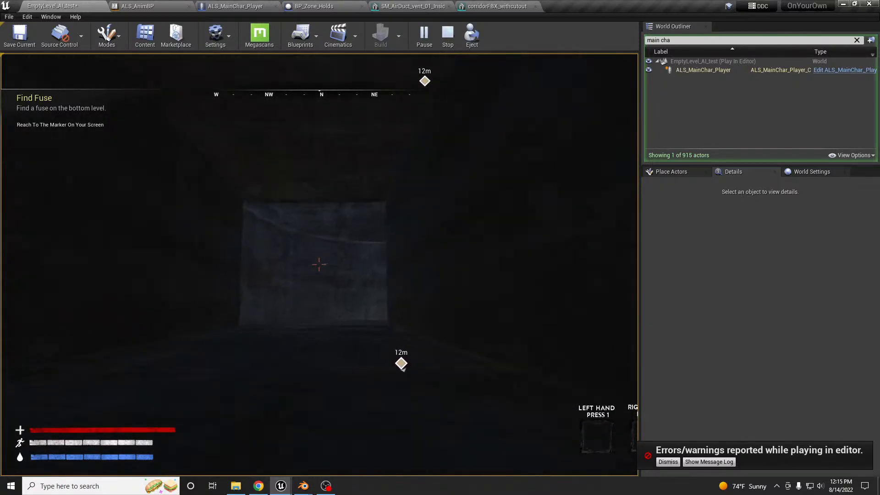
key("w")
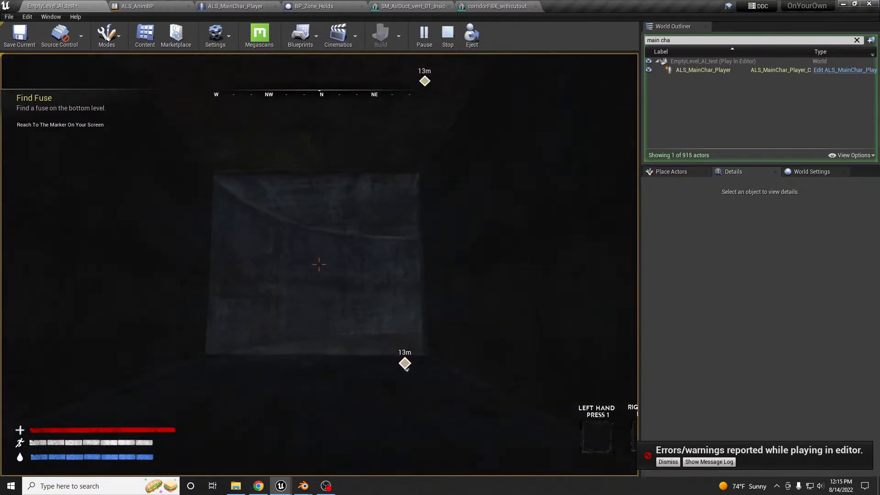
key("w")
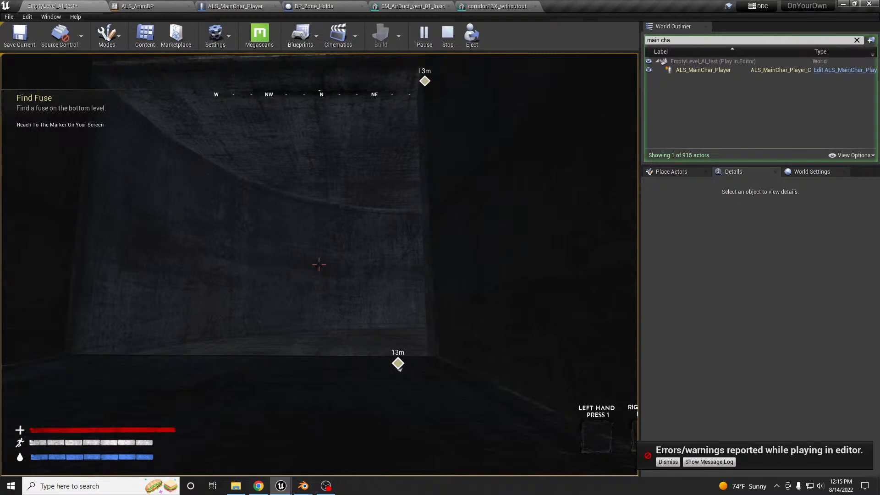
key("w")
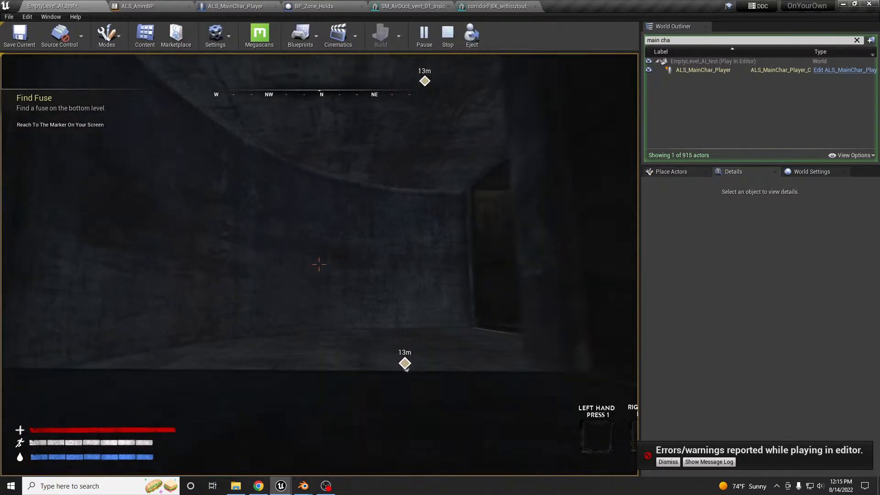
key("w")
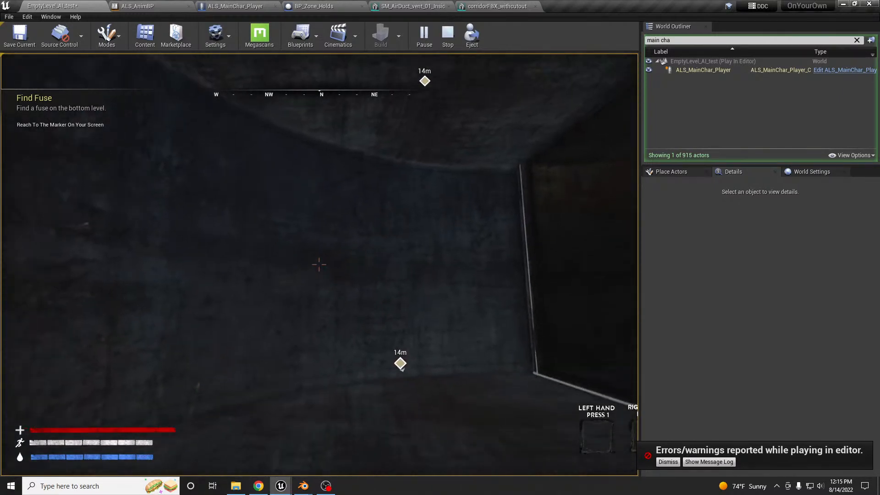
key("w")
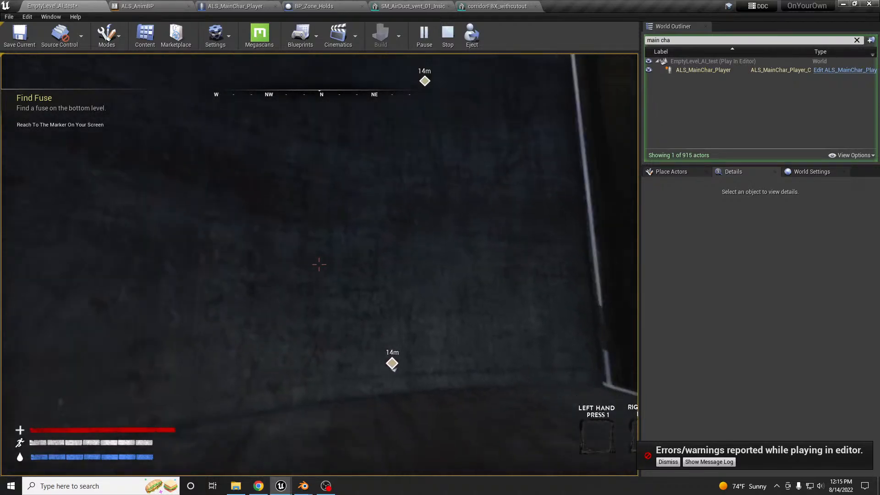
key("w")
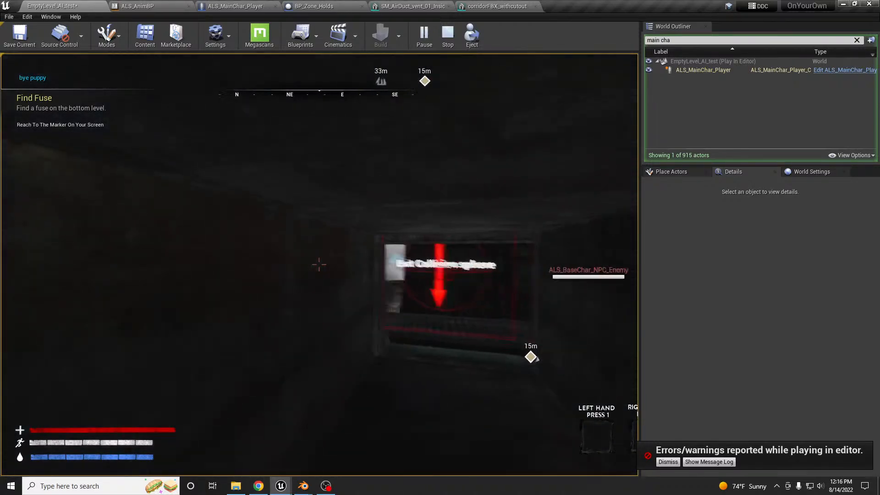
key("w")
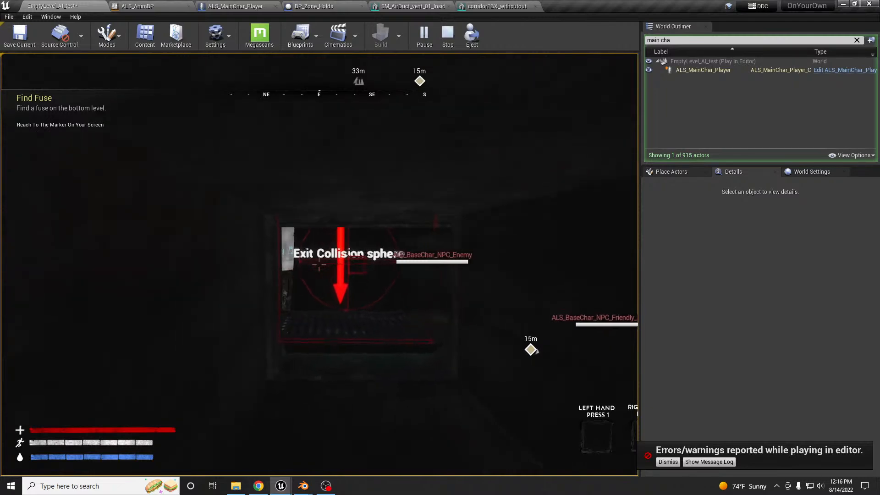
key("w")
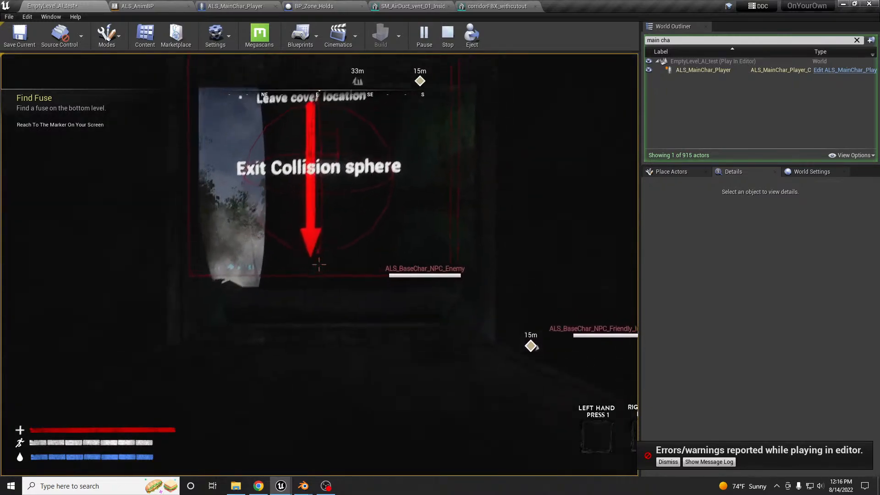
key("w")
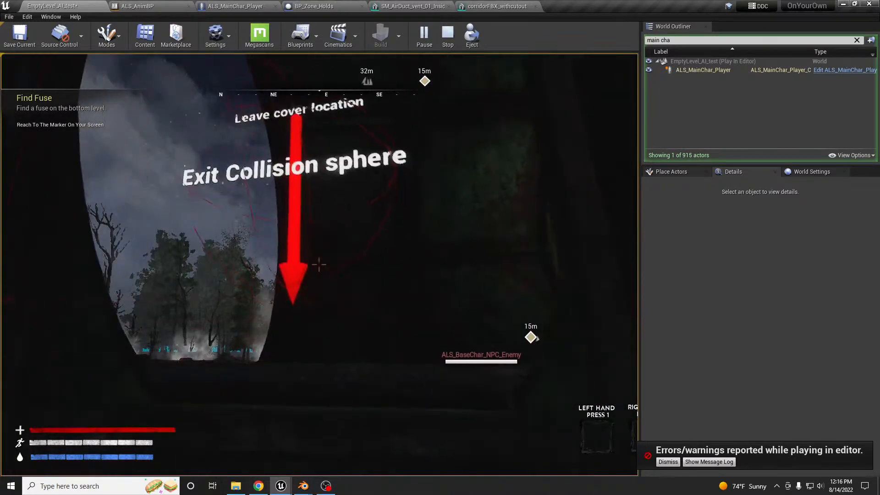
key("w")
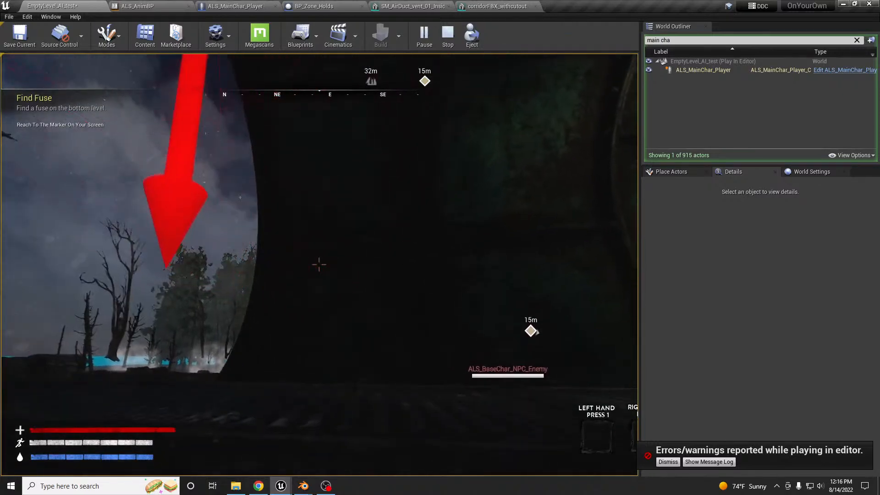
key("w")
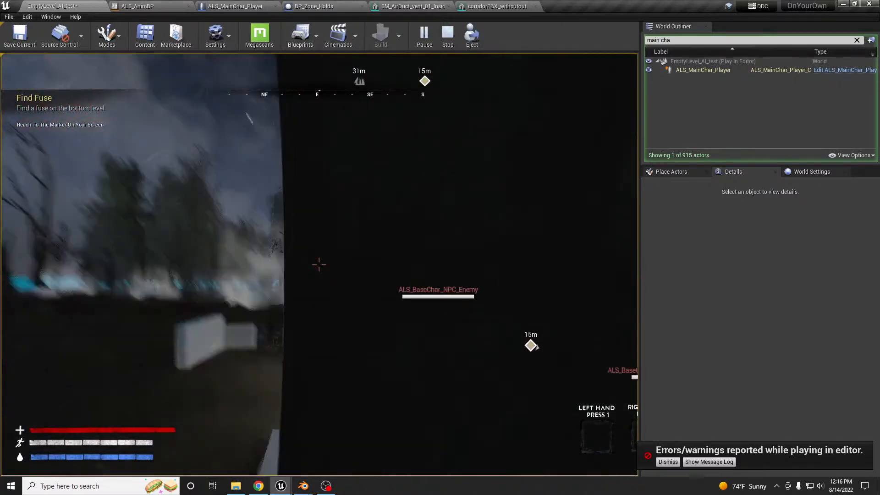
Walk the grated pipe walkway, open the barred door, back away to inspect the pipe, and end the play session
key("w")
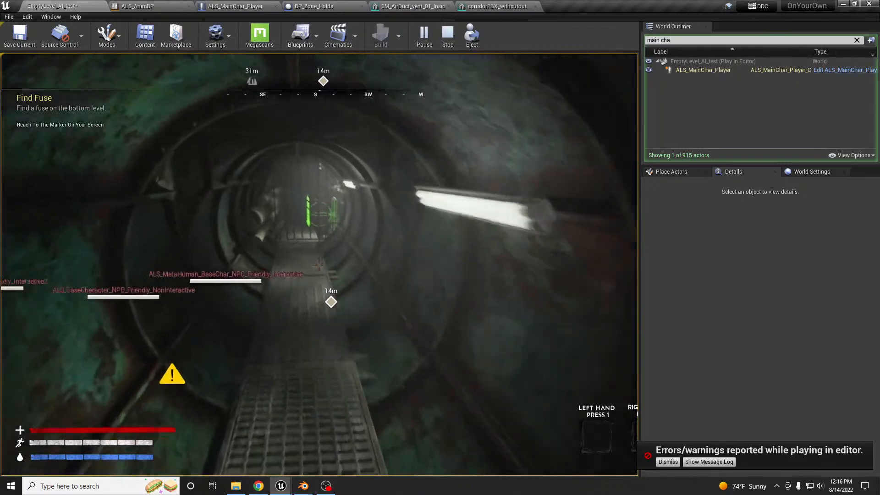
key("w")
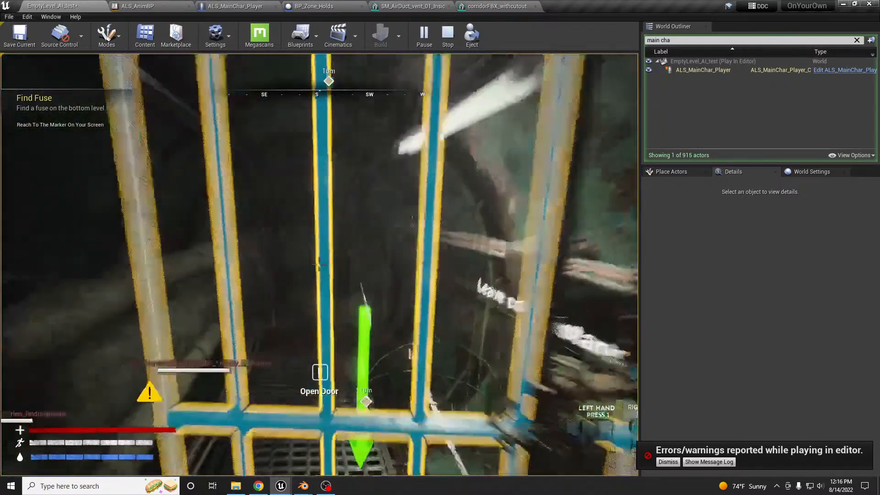
key("e")
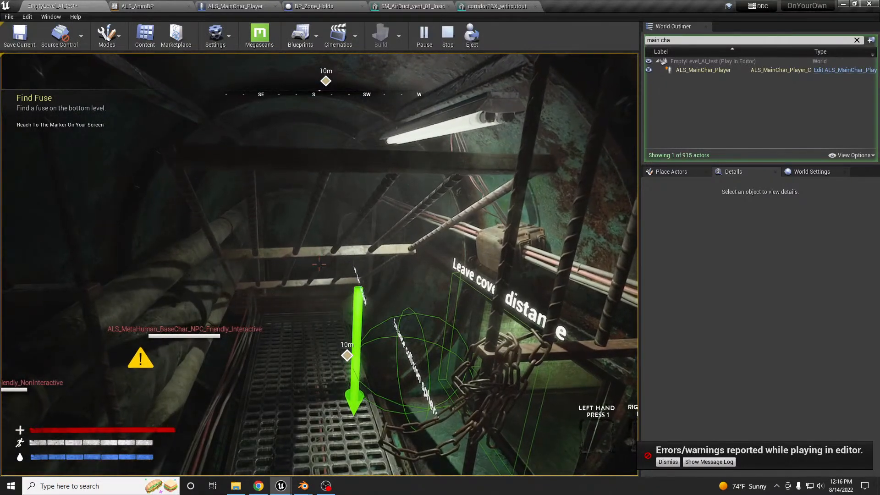
key("s")
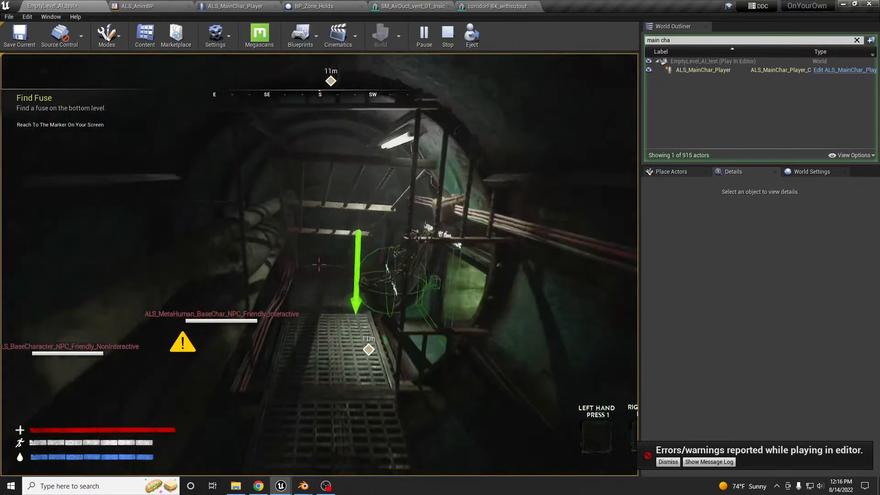
key("w")
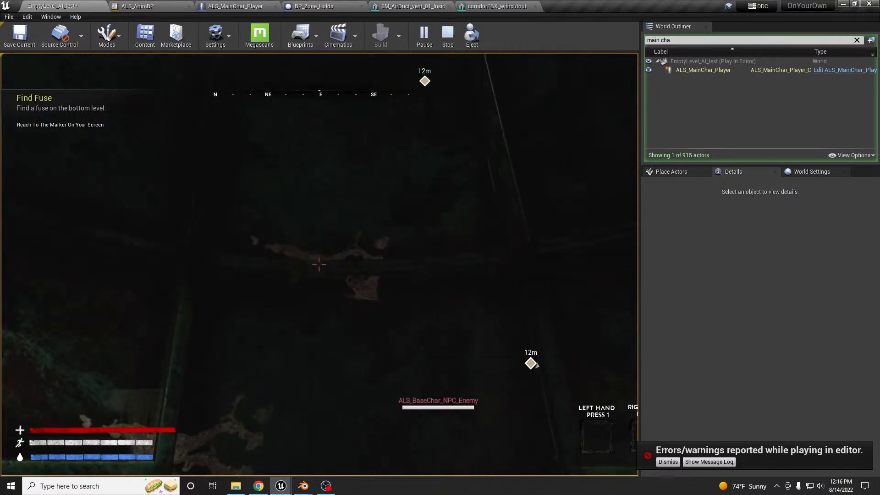
key("Escape")
right_click_drag(319, 265, 291, 263)
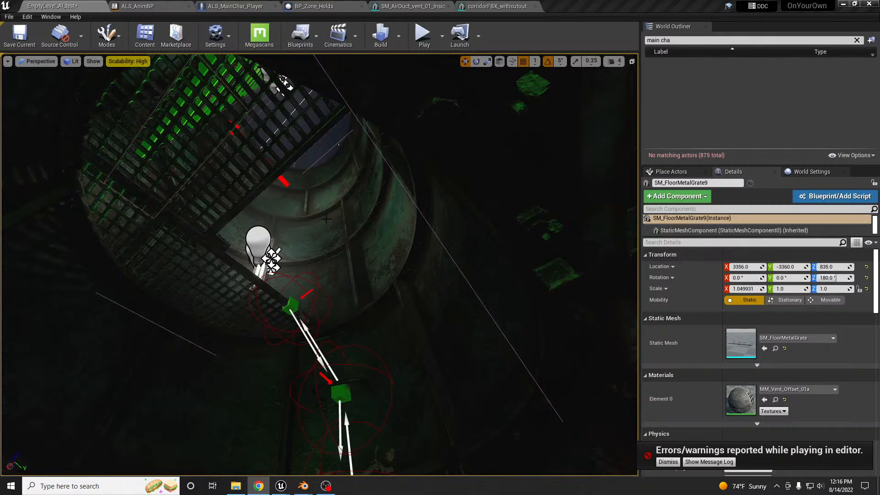
right_click_drag(333, 228, 350, 243)
key("w")
key("s")
key("s")
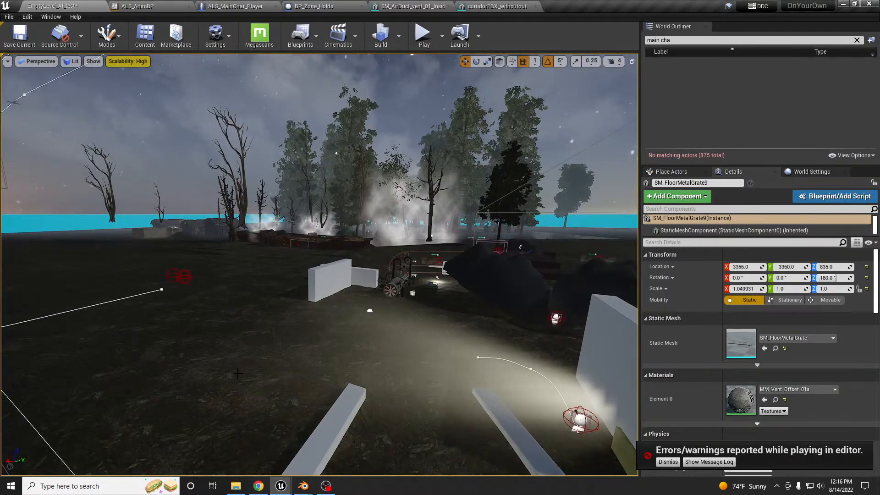
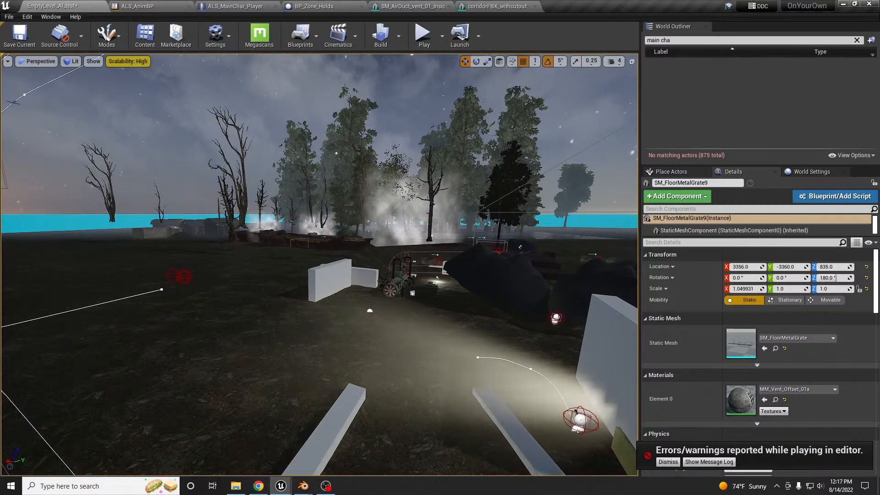
Lower the system volume to 10 and return to the level editor
key("alt+Tab")
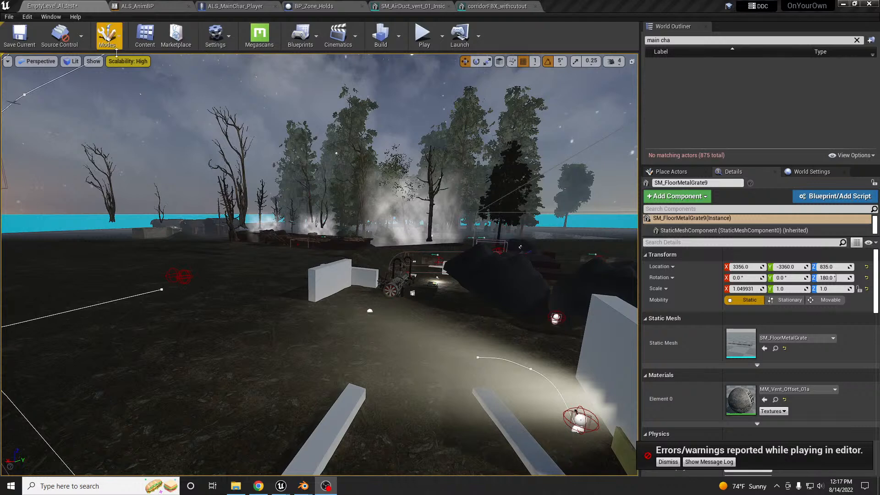
key("alt+Tab")
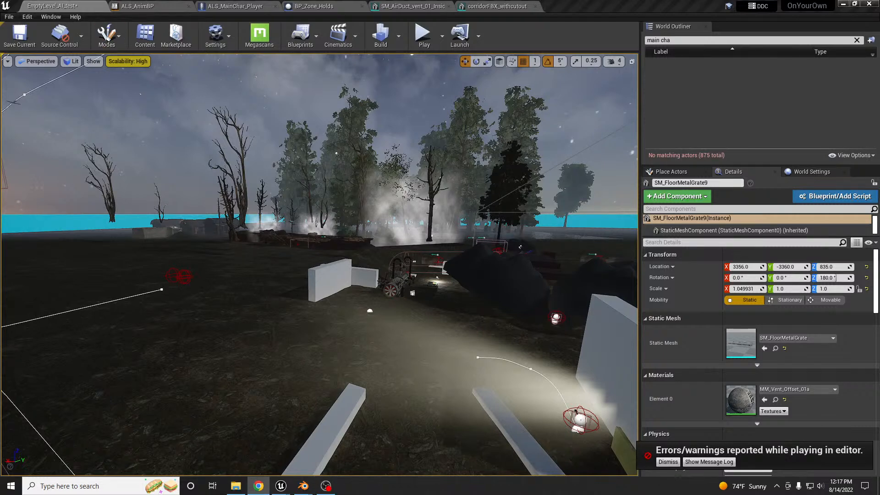
key("XF86AudioLowerVolume")
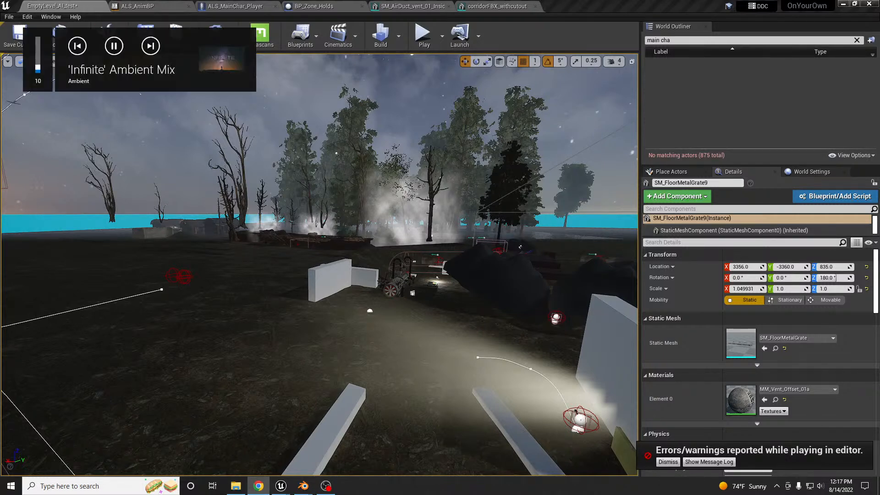
key("XF86AudioLowerVolume")
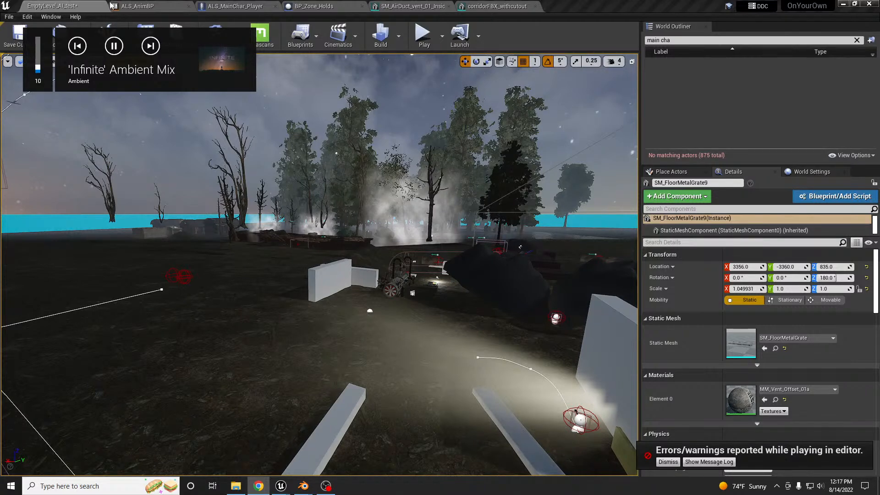
left_click(500, 27)
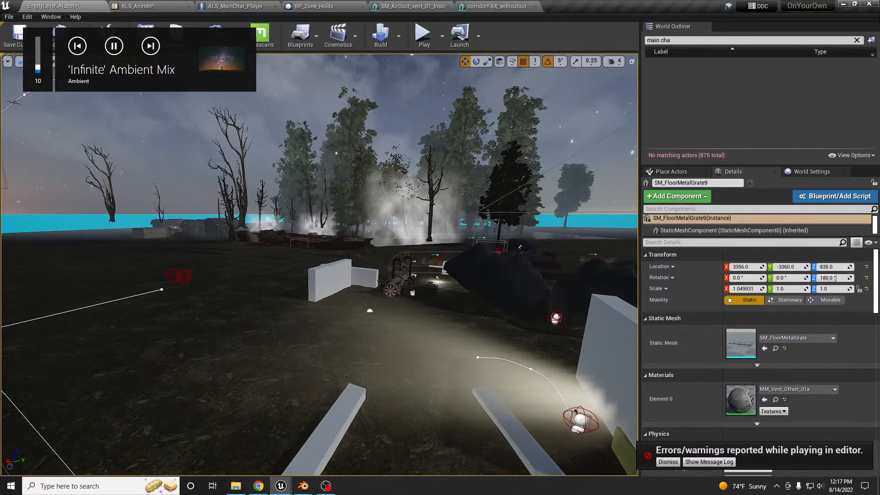
Select the lowest climbing hold, BP_Zone_Holds2, in the large pipe and examine the chain of linked holds above it
right_click_drag(348, 257, 226, 285)
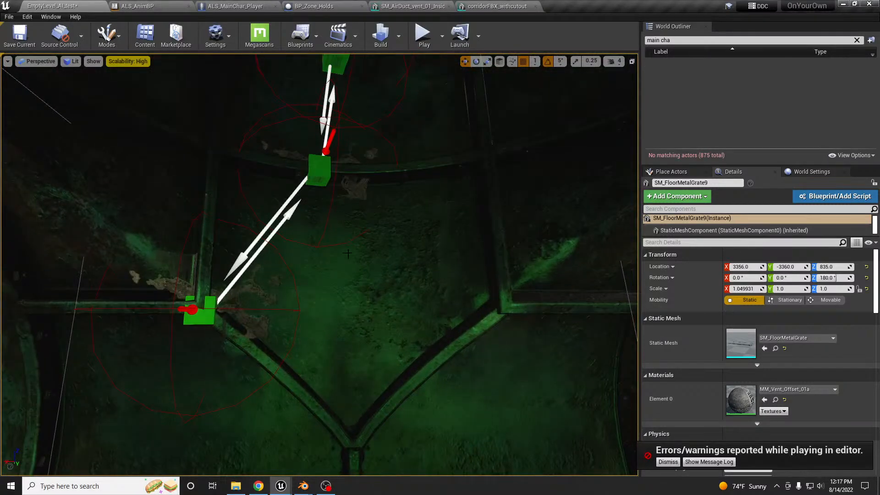
left_click(202, 312)
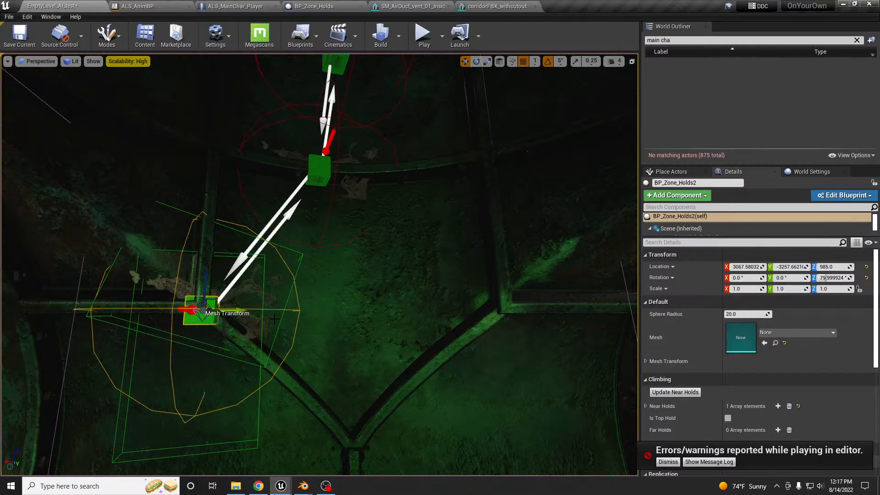
right_click_drag(413, 294, 409, 245)
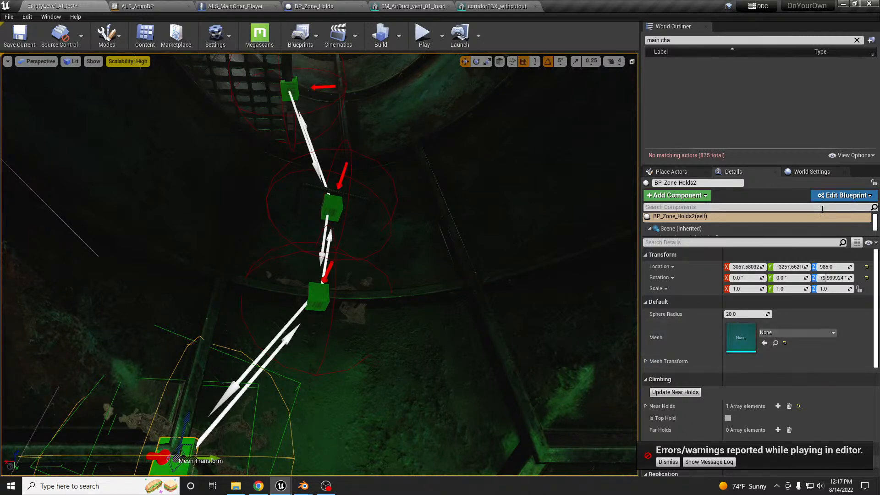
Open the BP_Zone_Holds blueprint's viewport and examine the Decal and Decal1 components on the hold cube
left_click(840, 196)
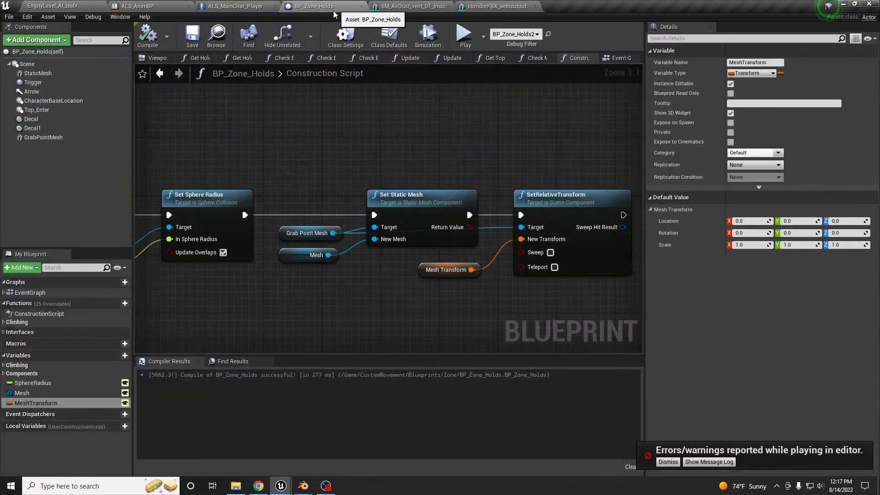
left_click(163, 58)
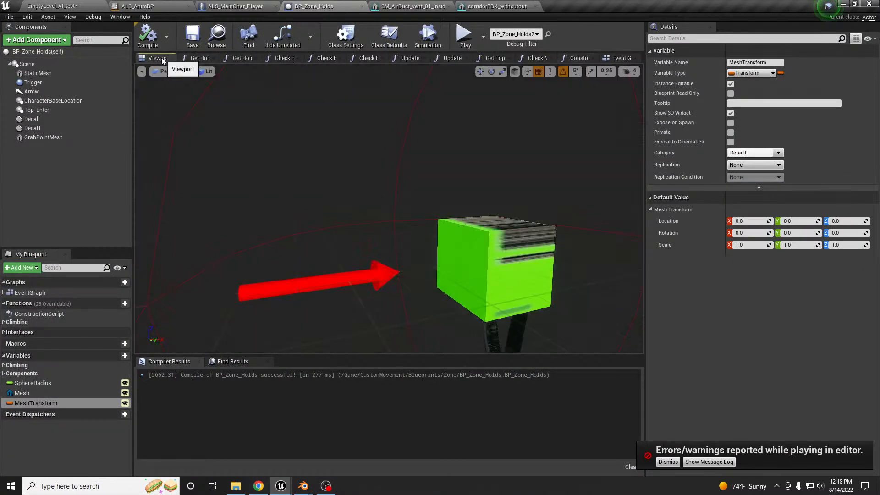
right_click_drag(442, 275, 398, 307)
mouse_move(388, 251)
right_mouse_down()
mouse_move(426, 247)
mouse_move(435, 257)
mouse_move(387, 251)
right_mouse_up()
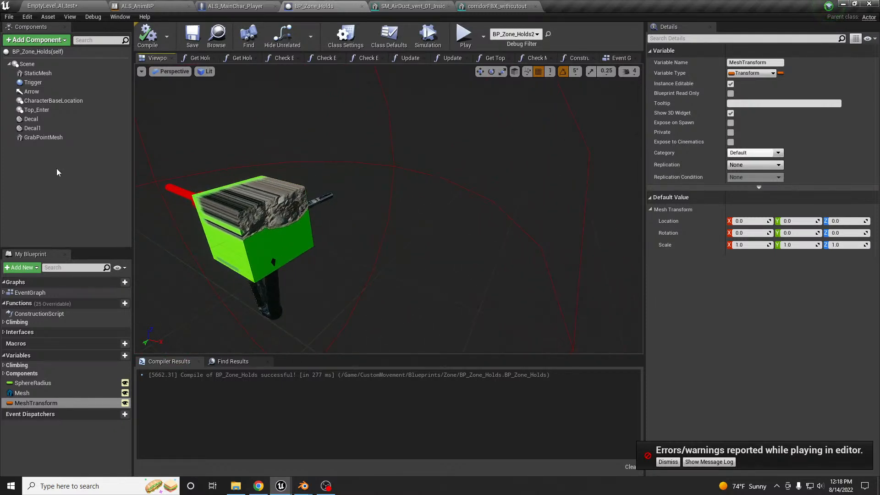
left_click(32, 128)
scroll(383, 265, "down", 5)
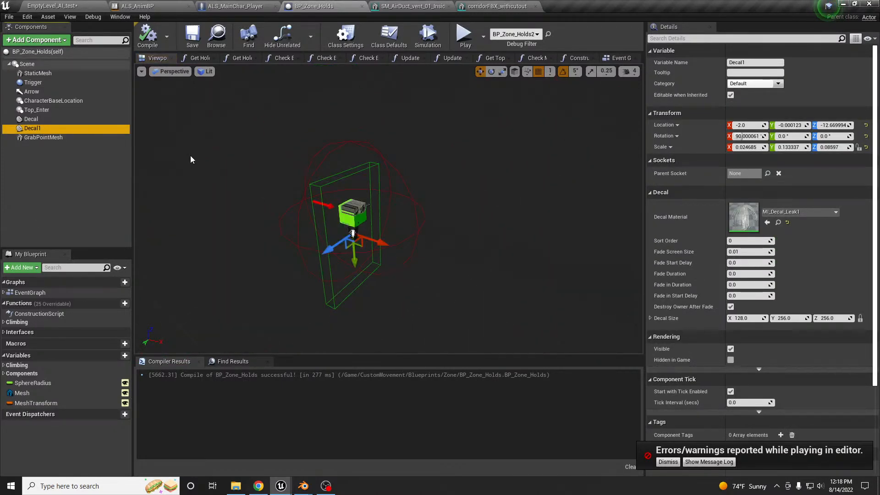
scroll(373, 253, "up", 5)
left_click(52, 120)
right_click_drag(284, 220, 356, 220)
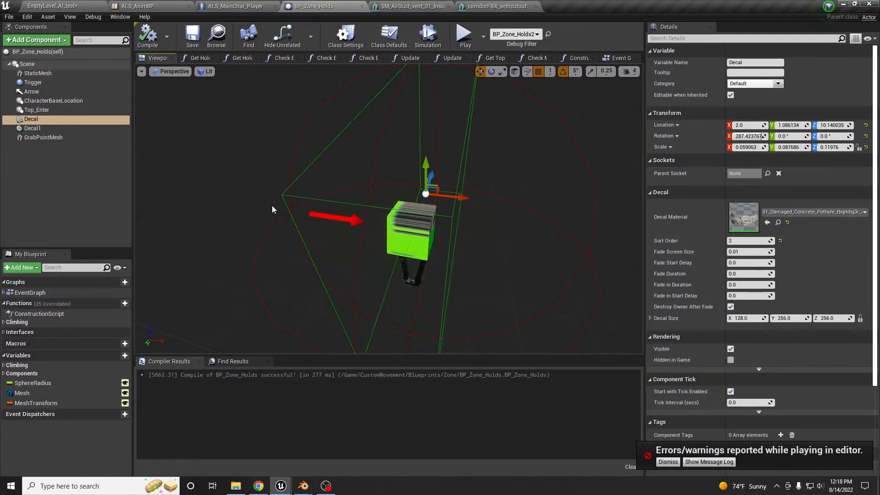
left_click(32, 128)
left_click(54, 120)
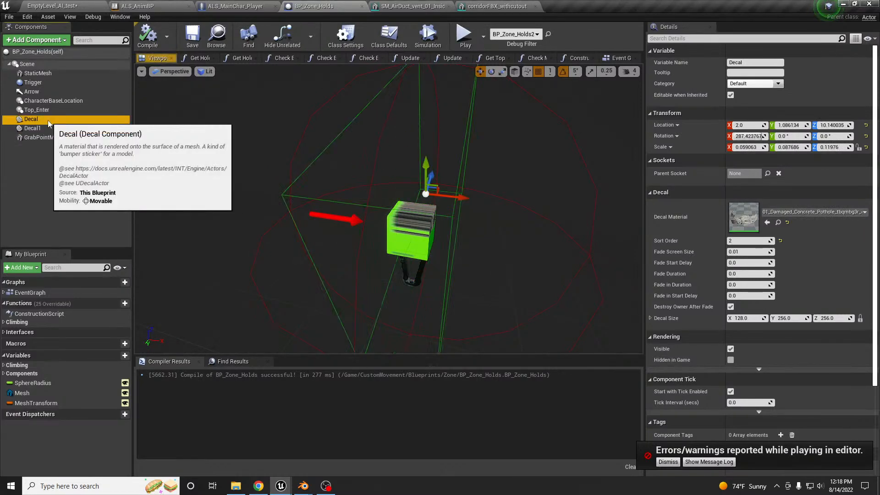
Delete the Decal component, undo that deletion, and delete the Decal1 component instead
key("Delete")
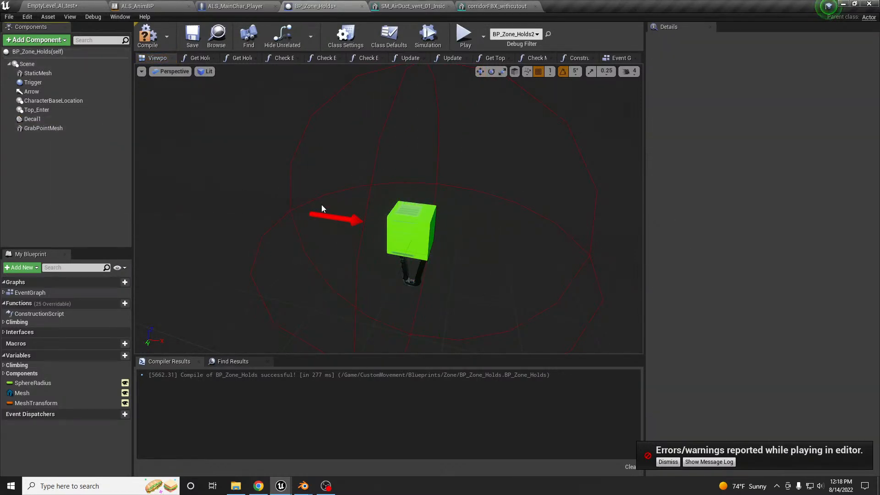
key("ctrl+z")
left_click(49, 129)
key("Delete")
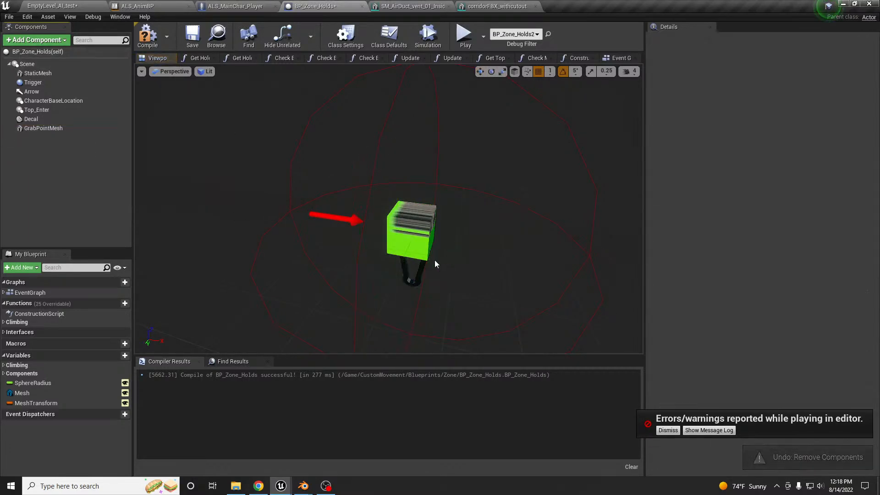
left_click(47, 121)
middle_click_drag(444, 260, 527, 298)
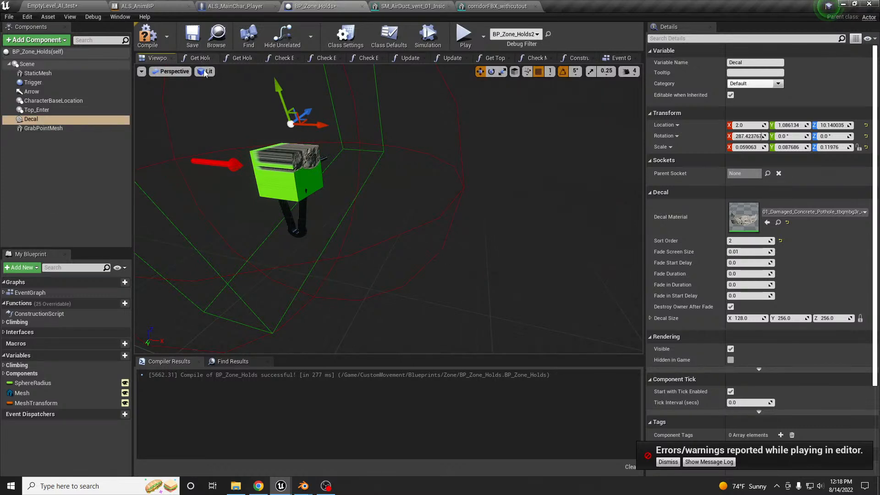
Add a Decal component reference to the Construction Script and create a Set Decal Material node from it
double_click(39, 314)
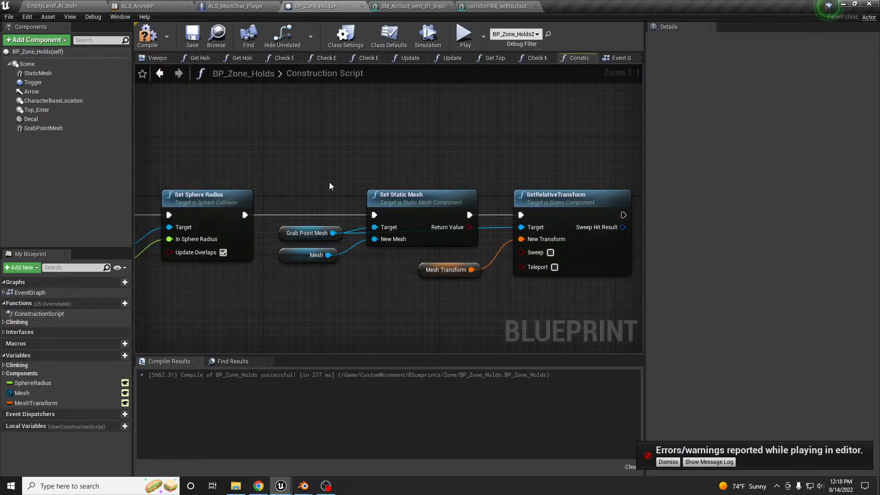
right_click_drag(322, 186, 174, 179)
left_click_drag(31, 118, 463, 128)
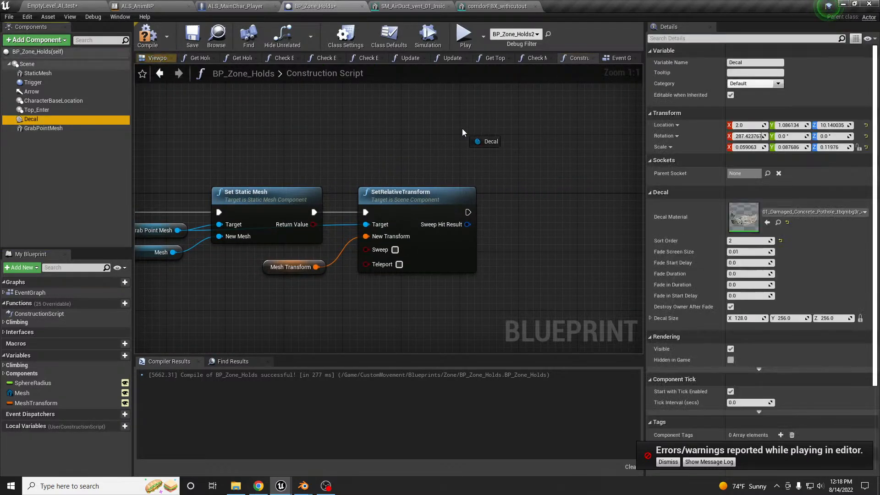
right_click_drag(547, 159, 508, 156)
left_click_drag(471, 132, 518, 183)
type("set decal m")
key("Return")
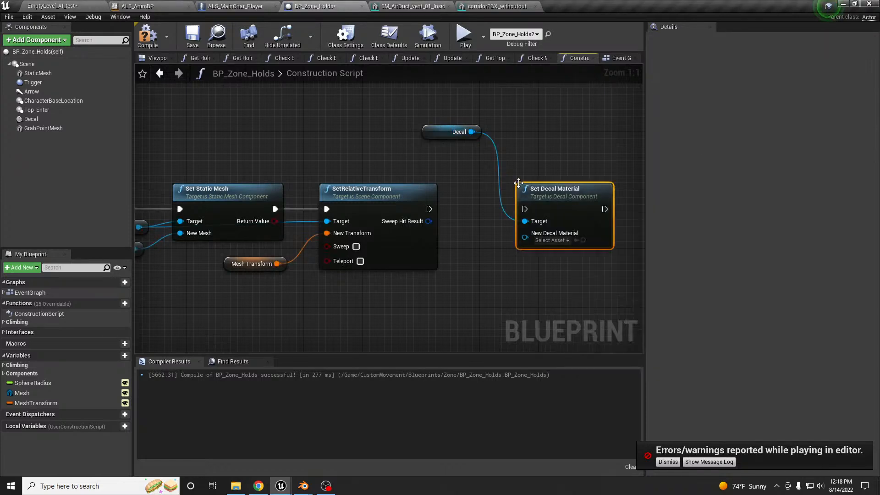
Promote the New Decal Material input to a variable named Decal Material and connect SetRelativeTransform's execution output to Set Decal Material
left_click_drag(525, 237, 463, 302)
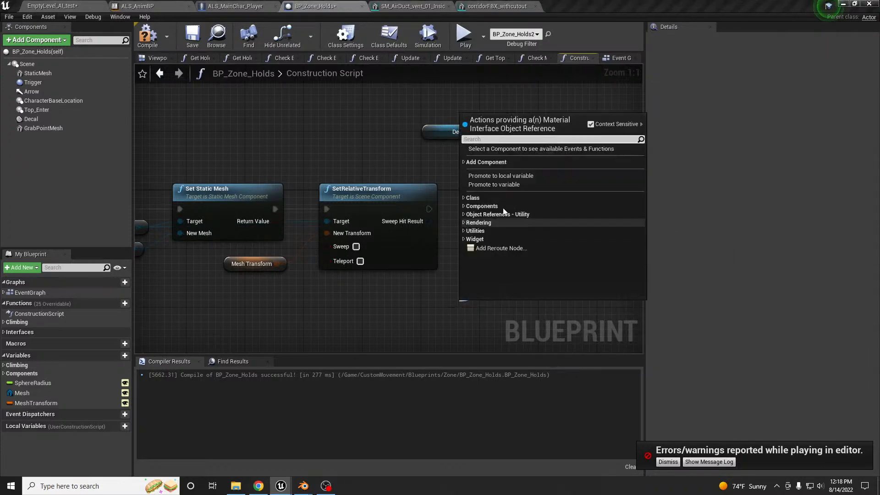
left_click(506, 184)
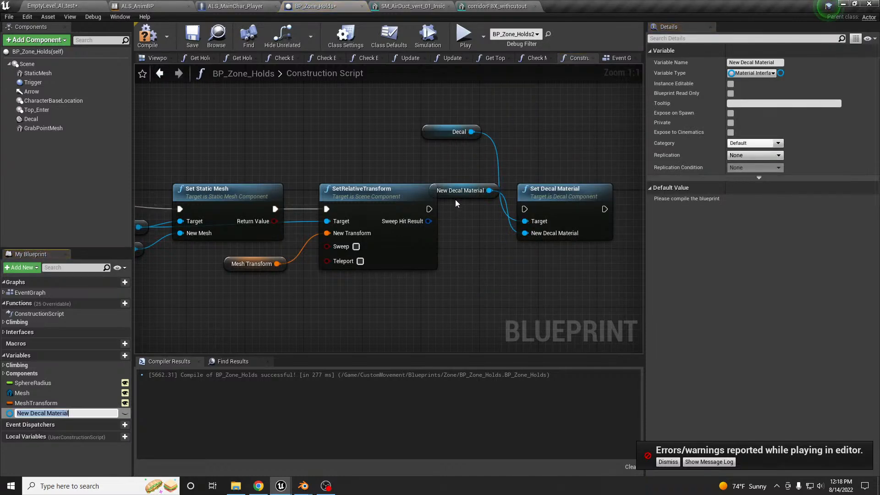
left_click_drag(454, 200, 447, 288)
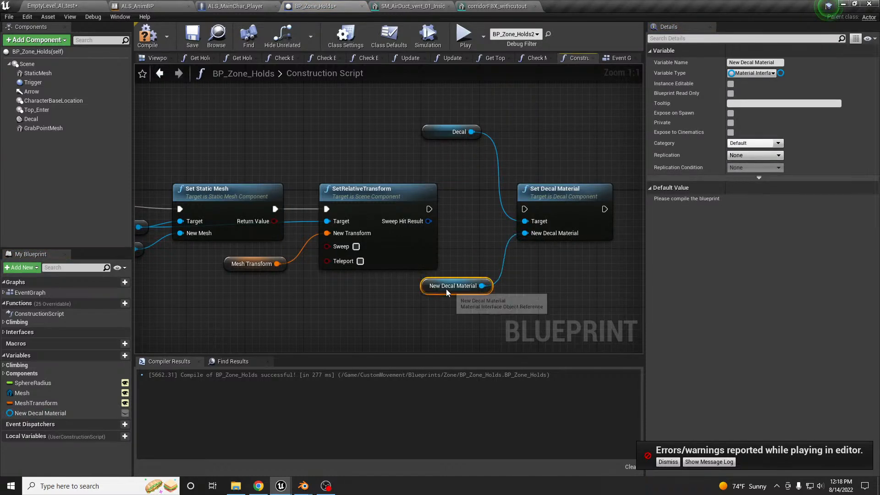
double_click(739, 63)
key("Delete")
key("Delete")
key("Return")
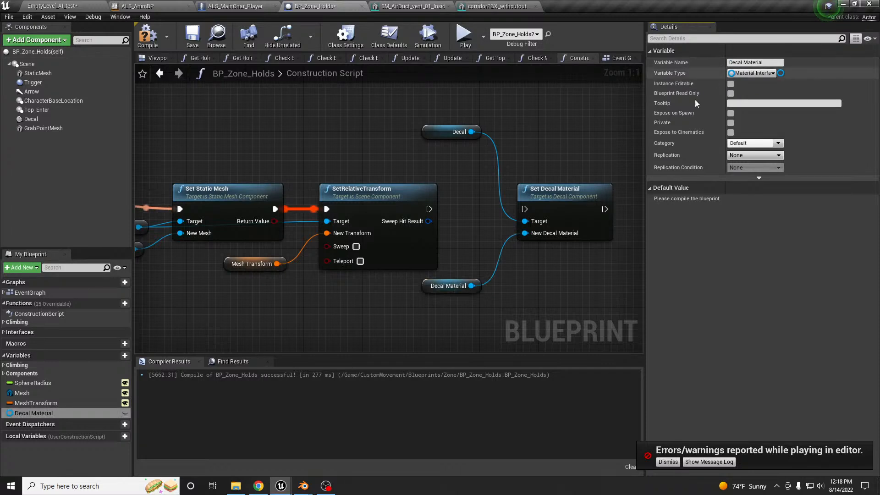
left_click_drag(429, 209, 526, 209)
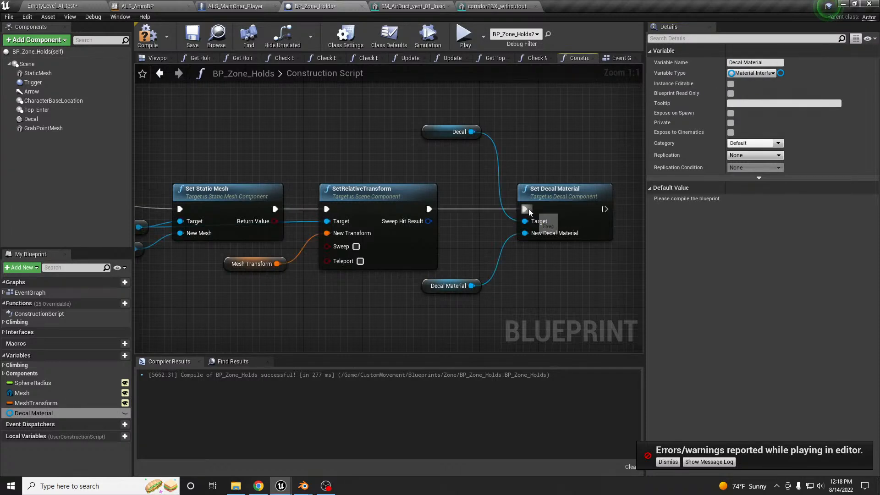
Place the Decal node beside Set Decal Material, make the Decal Material variable instance editable, compile, and check the holds in the level
left_click(326, 486)
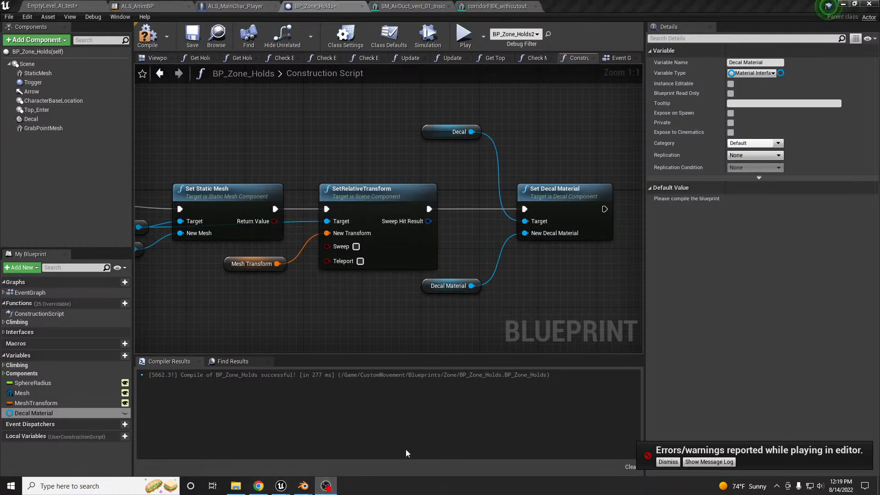
key("XF86AudioLowerVolume")
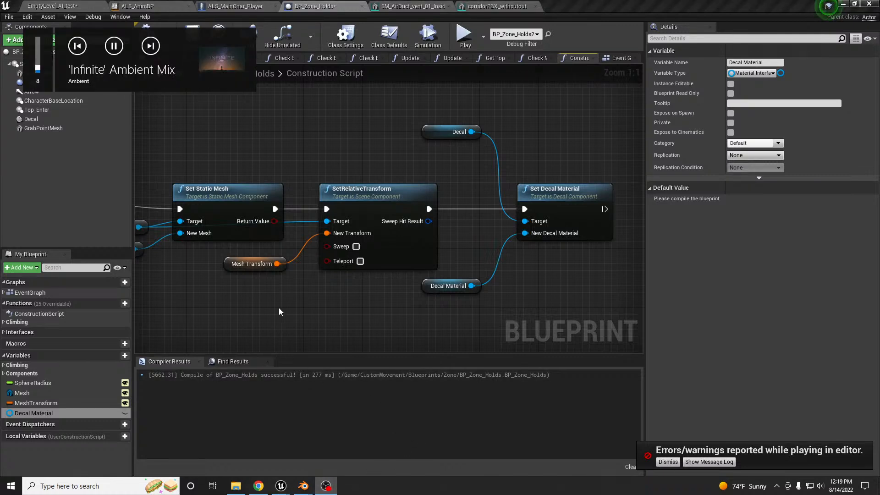
left_click_drag(442, 129, 463, 230)
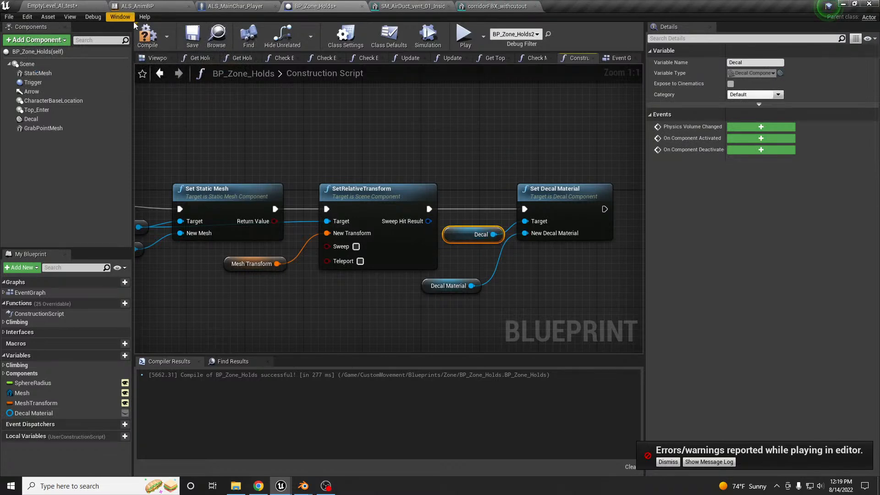
left_click(120, 17)
left_click(394, 3)
left_click(125, 413)
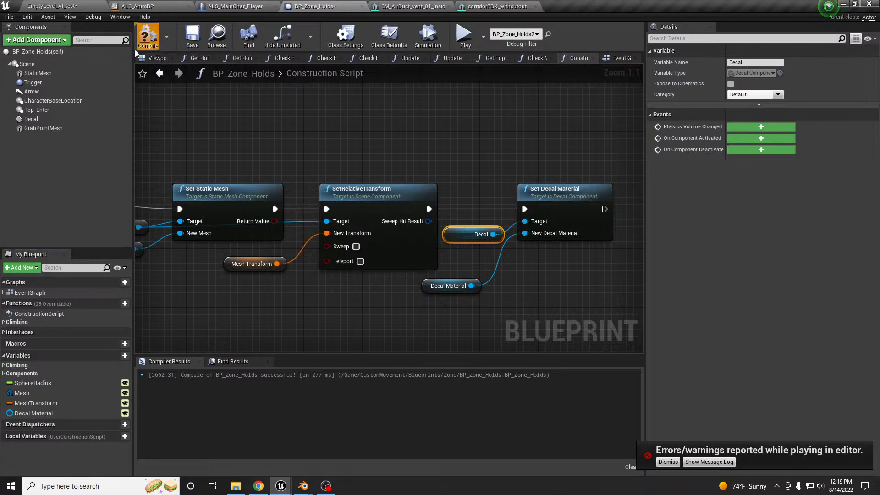
left_click(67, 6)
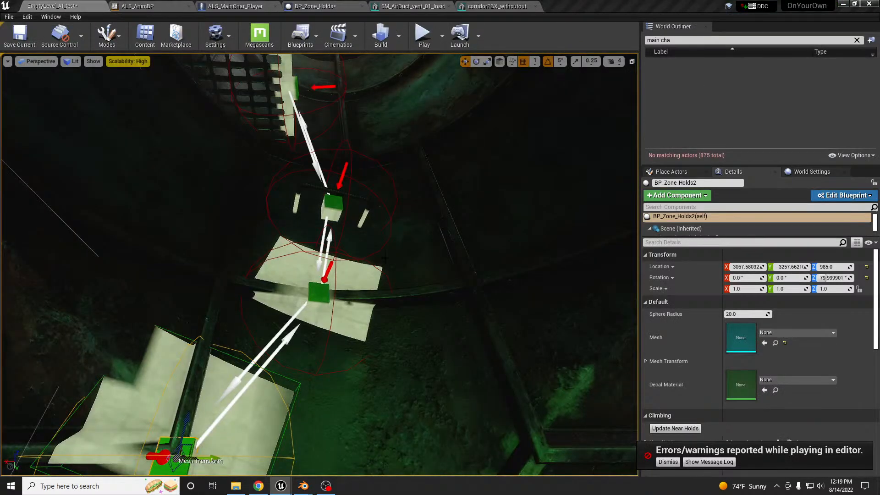
right_click_drag(385, 254, 372, 290)
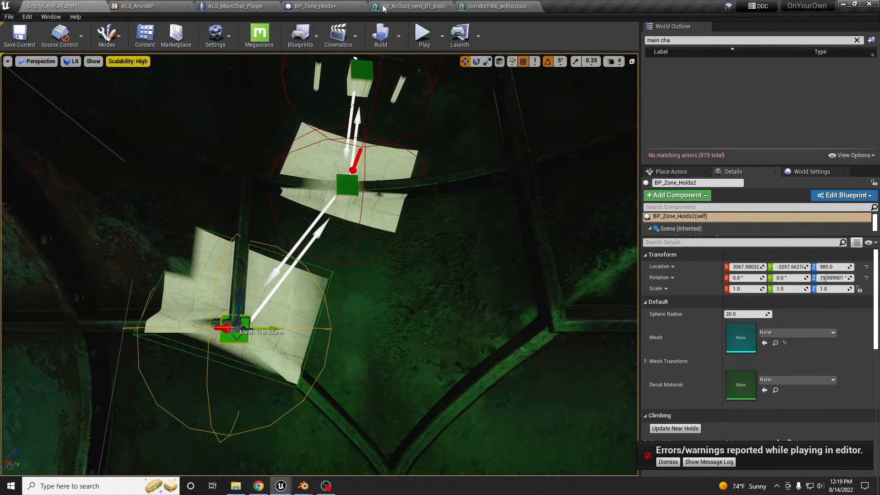
Set the Decal Material variable's default value to MI_Arrow1 and compile the BP_Zone_Holds blueprint
left_click(331, 7)
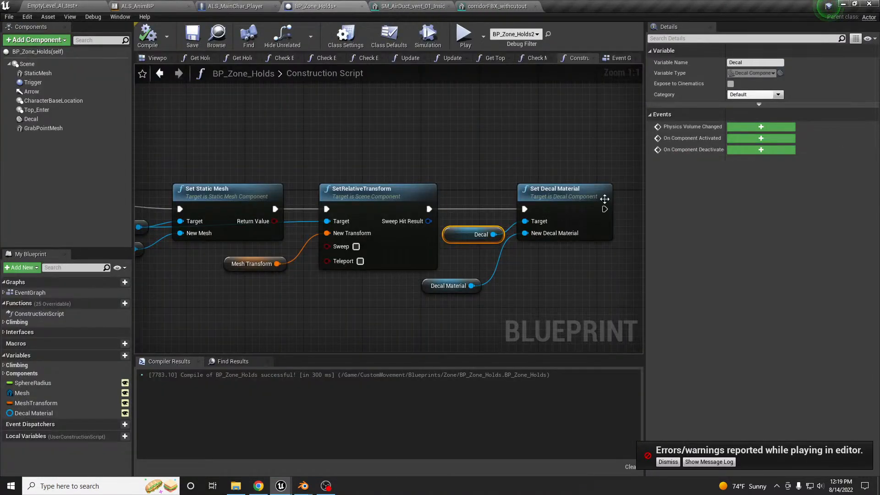
left_click(426, 291)
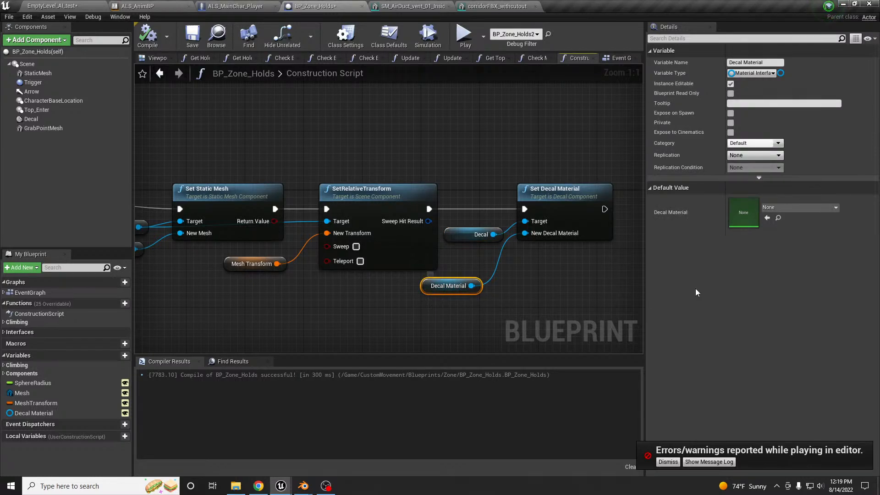
left_click(783, 209)
type("line")
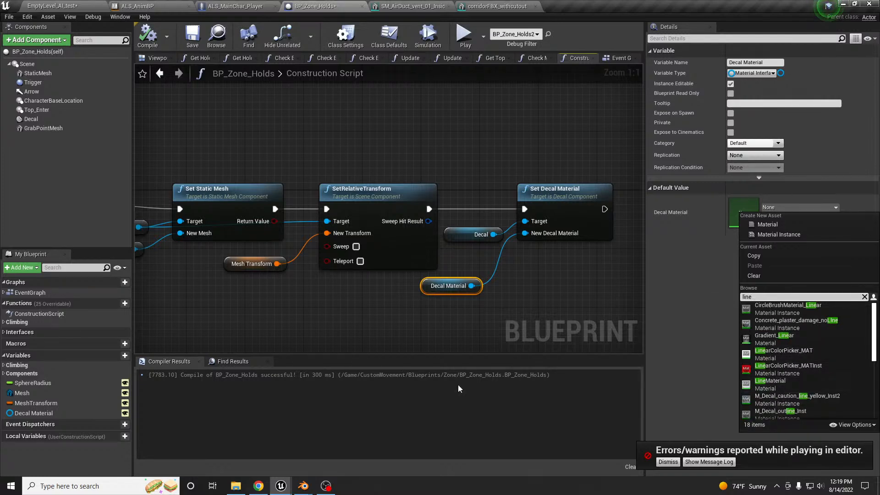
left_click(285, 482)
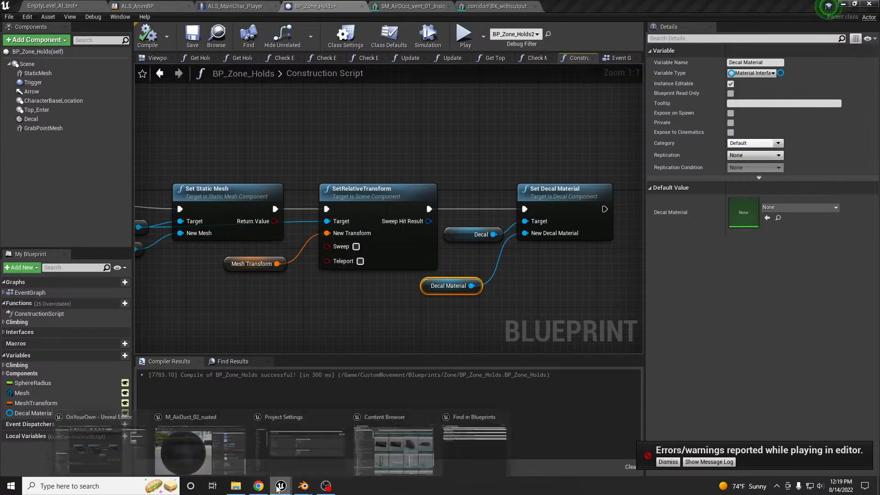
left_click(503, 414)
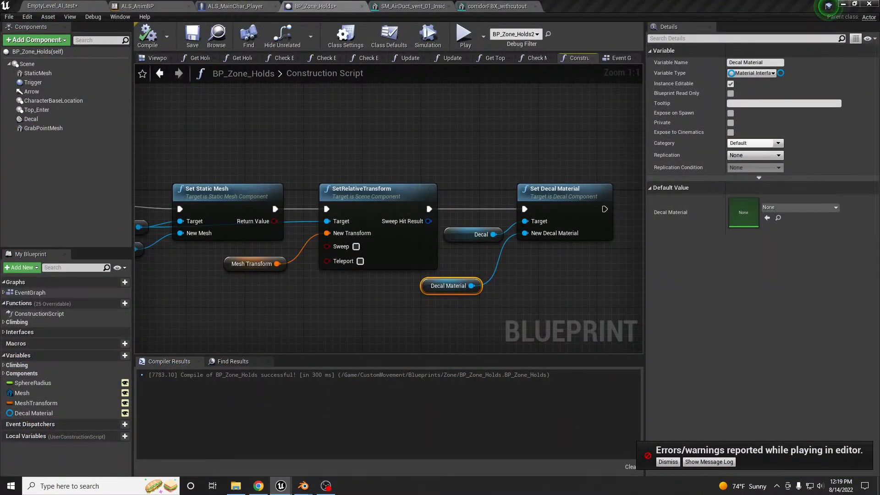
key("XF86AudioLowerVolume")
left_click(768, 218)
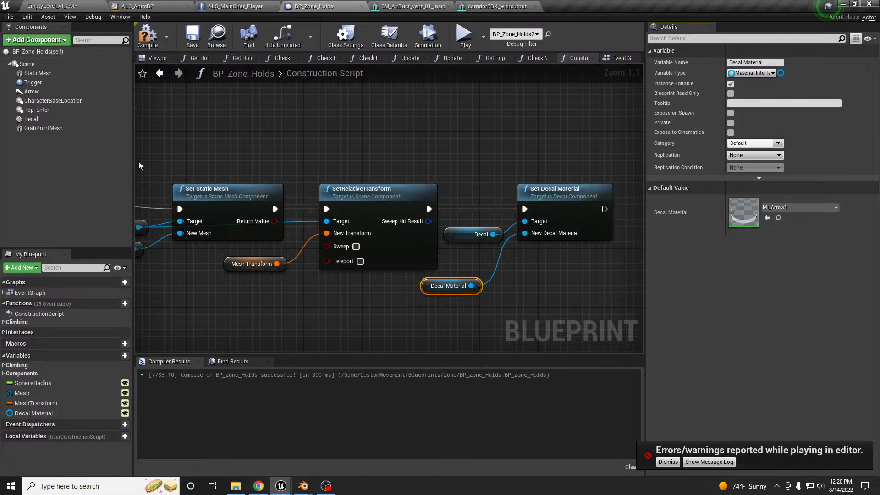
Inspect the arrow decal around the lowest climbing hold in the level up close
left_click(53, 6)
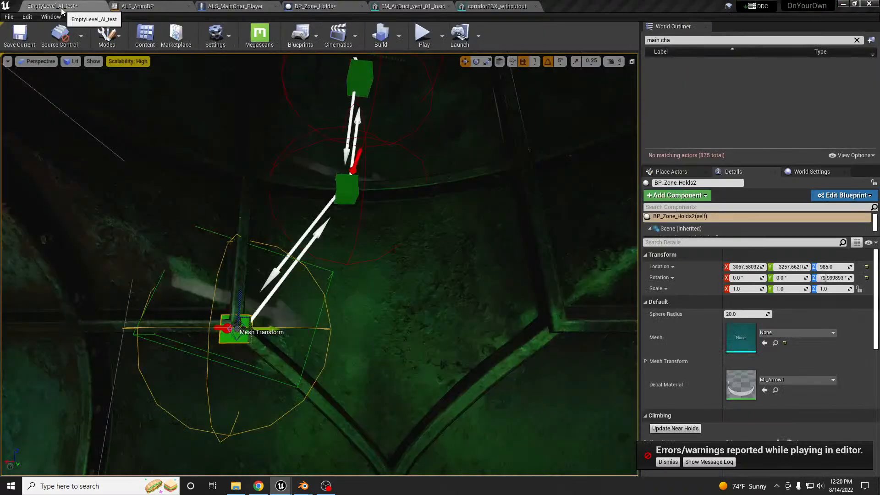
right_click_drag(288, 306, 249, 335)
key("w")
key("s")
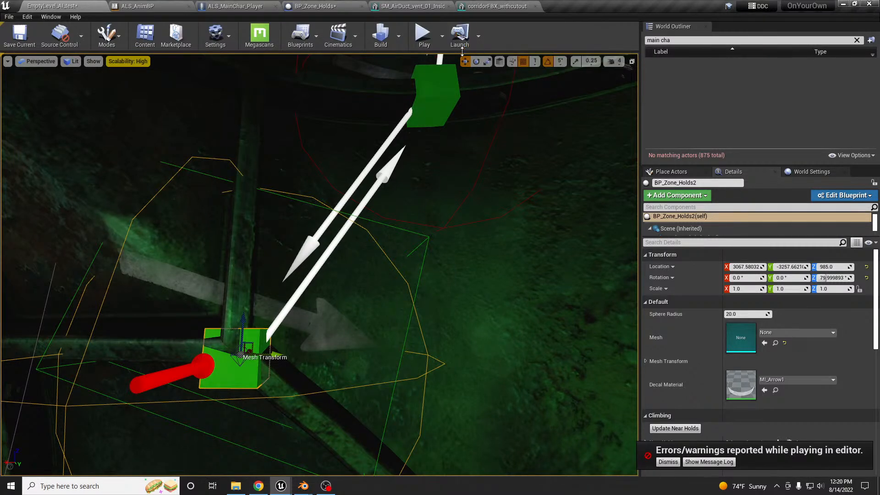
Select the Decal component in the BP_Zone_Holds viewport and detach the blueprint editor into a separate window away from the main editor
left_click(323, 7)
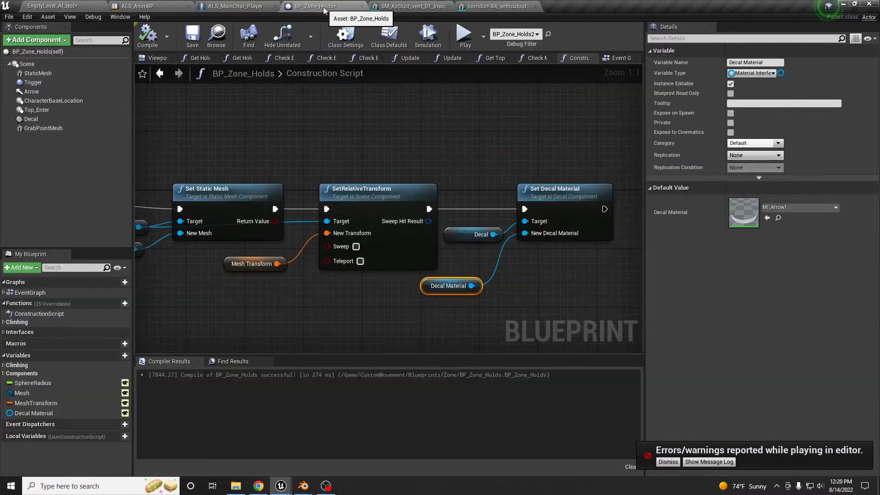
left_click(165, 58)
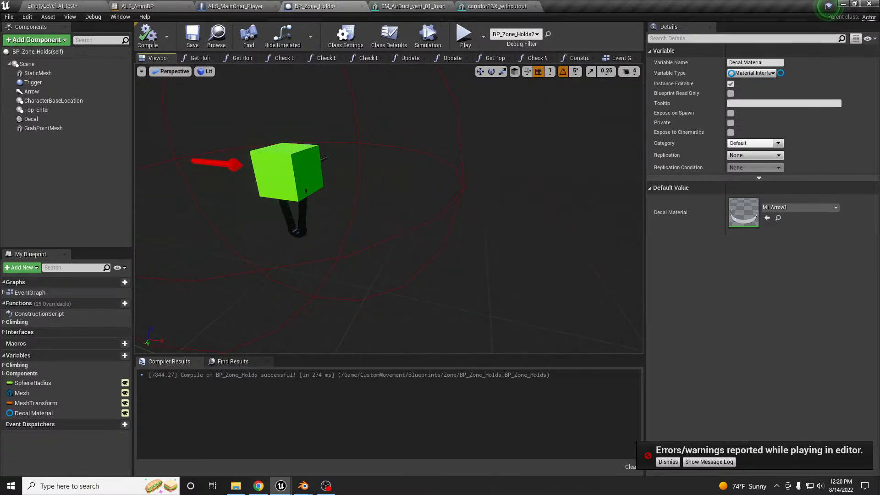
left_click(34, 120)
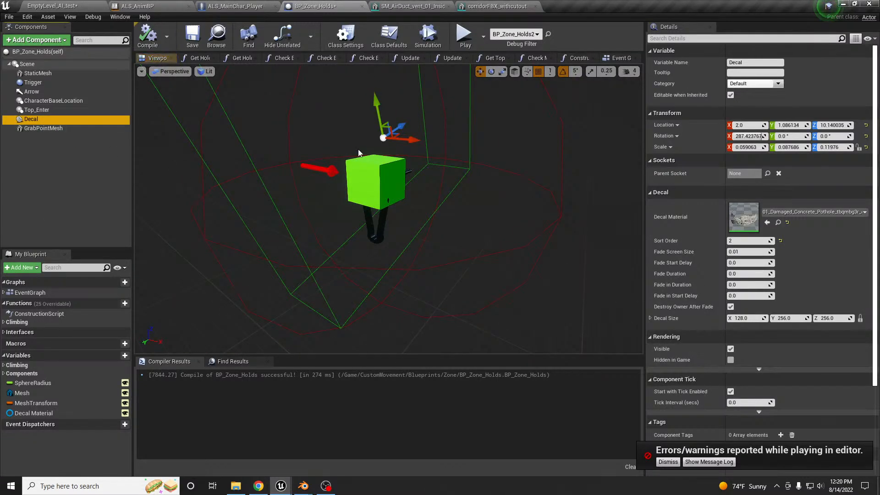
left_click_drag(390, 124, 322, 158)
left_click_drag(335, 6, 0, 183)
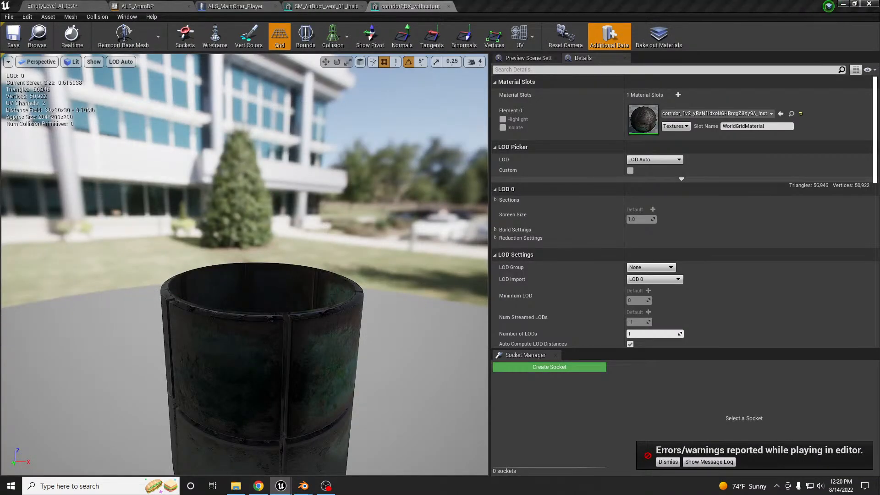
Close the corridor and air duct static mesh editors and inspect the arrow decals around the climbing holds in the level
left_click(448, 6)
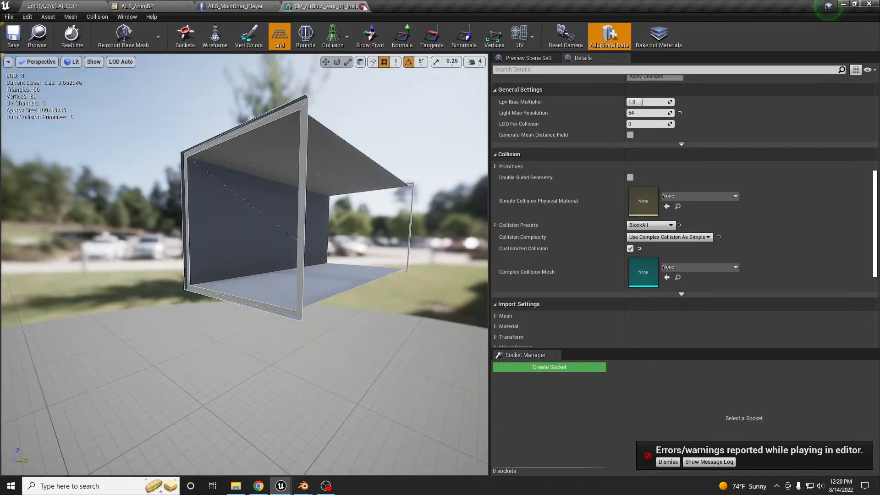
left_click(364, 6)
left_click(75, 5)
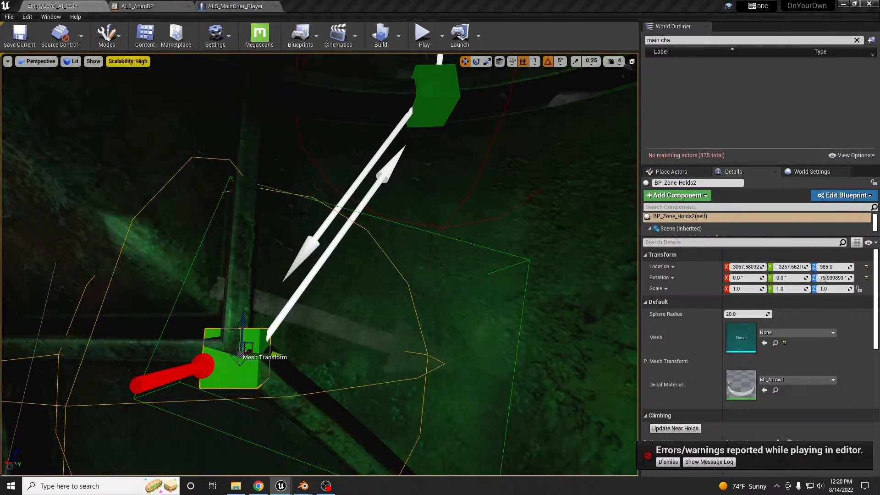
right_click_drag(300, 216, 295, 223)
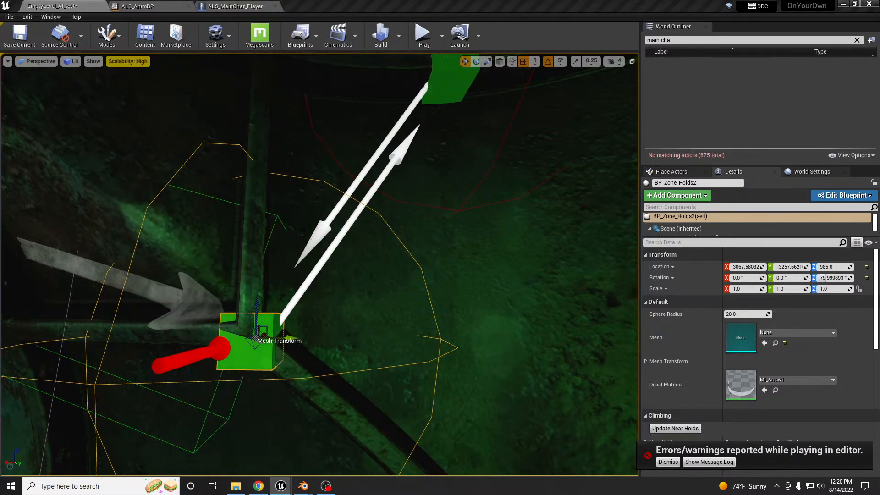
right_click_drag(319, 264, 343, 230)
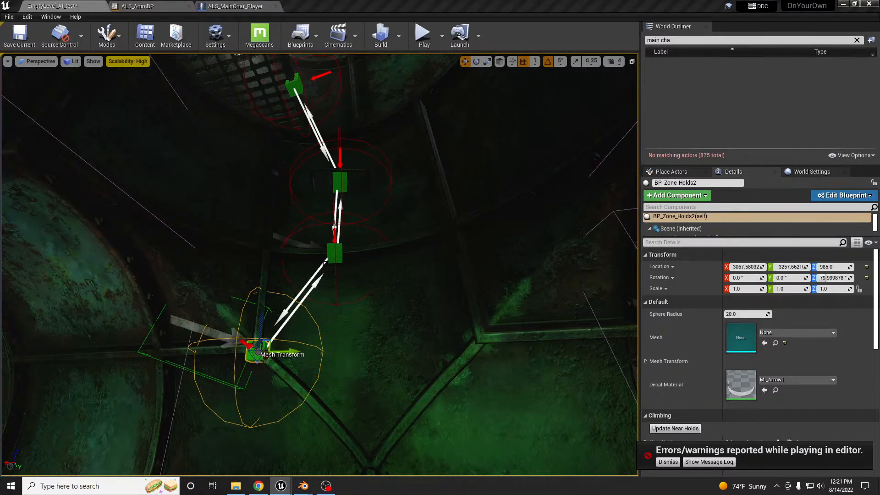
right_click_drag(382, 285, 375, 300)
Move PlayerStart to the pipe floor beneath the climbing holds, at about X 3078, Y -3364
right_click_drag(354, 177, 424, 244)
key("w")
left_click(335, 270)
key("s")
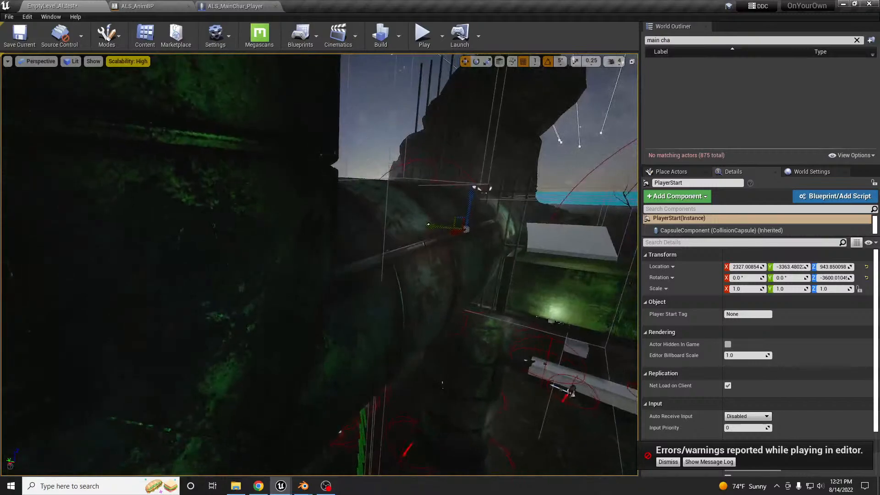
scroll(424, 243, "up", 10)
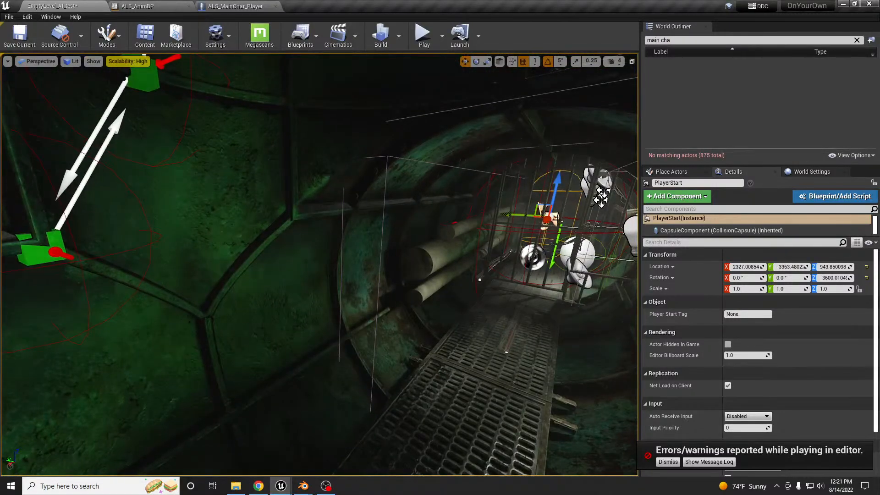
left_click_drag(548, 220, 474, 311)
right_click_drag(473, 310, 408, 314)
key("s")
left_click_drag(441, 292, 225, 438)
right_click_drag(224, 438, 69, 435)
key("s")
key("w")
right_click_drag(221, 337, 141, 334)
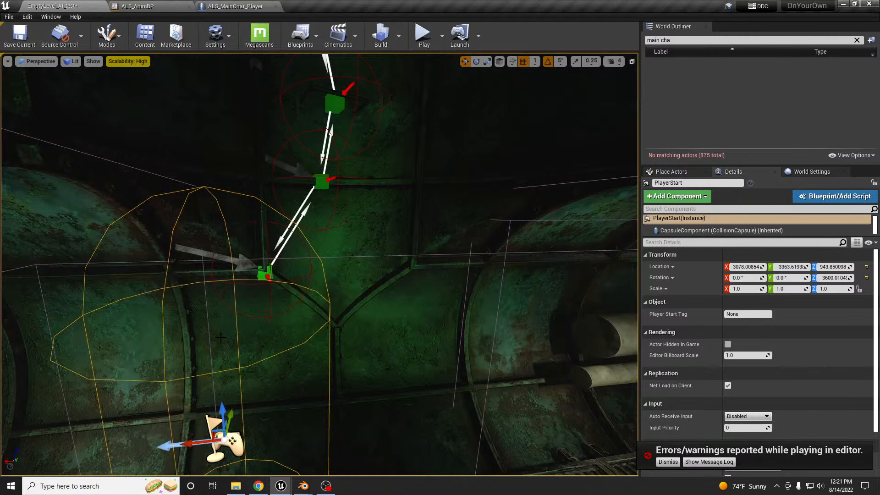
Play-test the level from the new start point, jumping at the arrow-marked climbing holds inside the pipe, and end the session
key("alt+p")
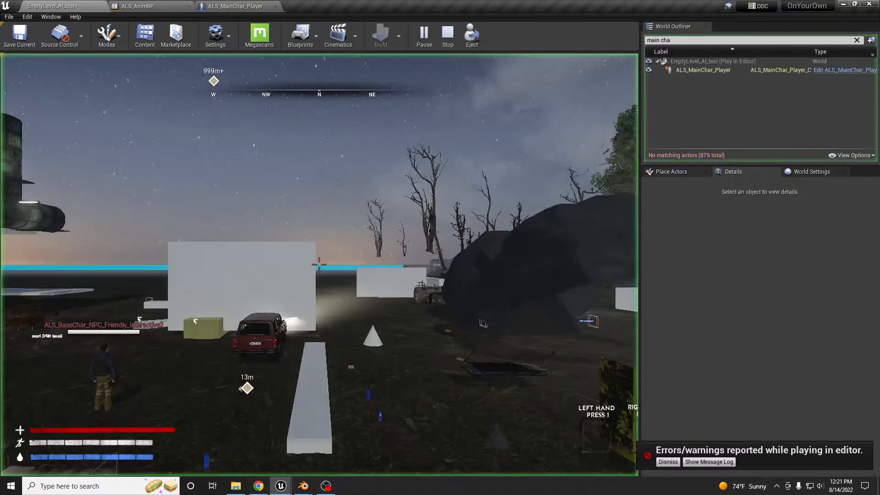
key("w")
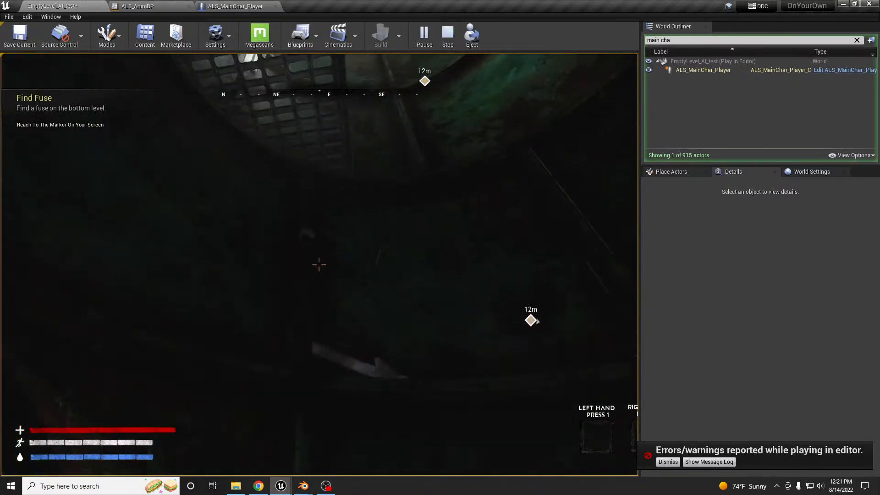
key("space")
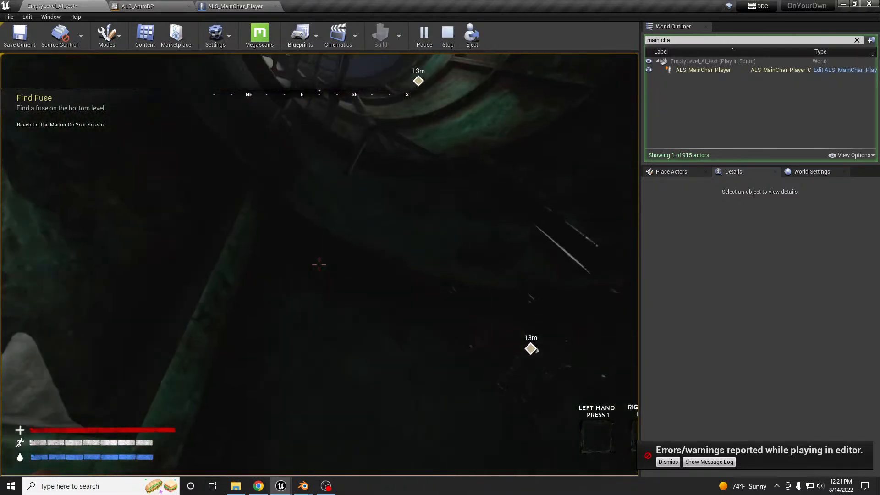
key("space")
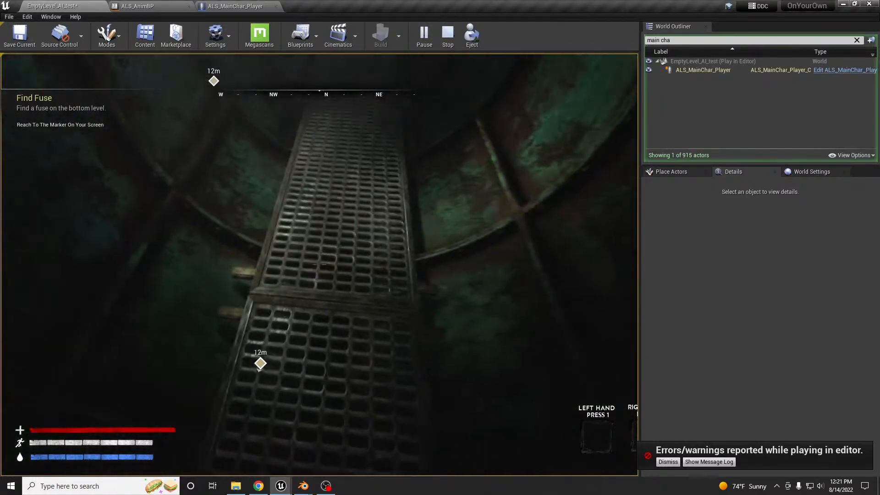
key("Escape")
Move ALS_Char_MetaNPC2 away from the pipe to the open ground beside the white block
right_click_drag(282, 397, 281, 252)
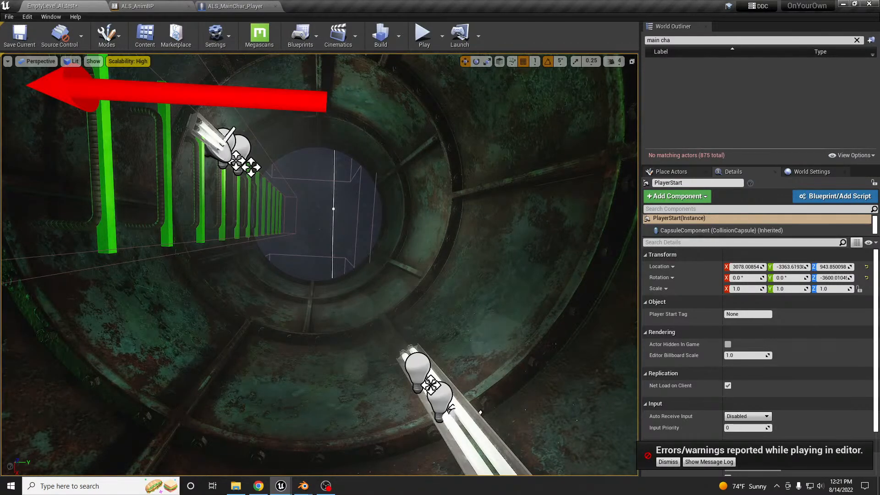
right_click_drag(339, 288, 426, 452)
key("s")
key("a")
right_click_drag(427, 275, 220, 289)
key("d")
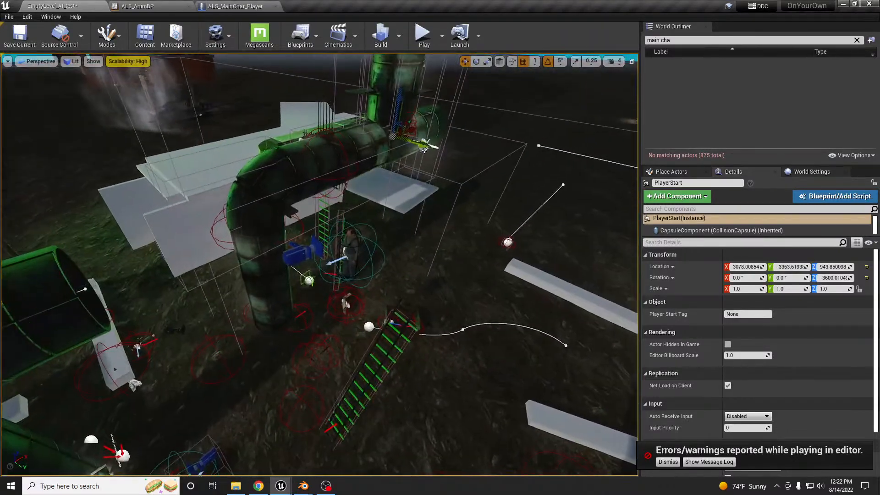
left_click(424, 149)
scroll(424, 149, "up", 2)
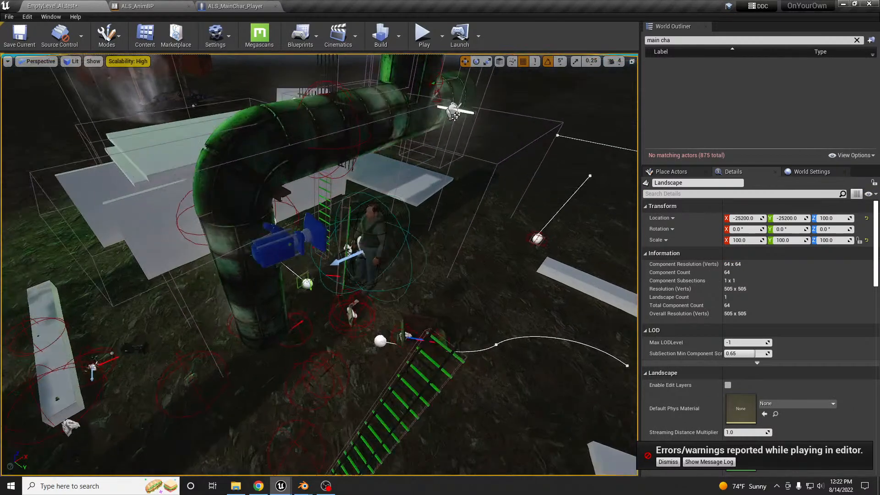
left_click(378, 245)
key("f")
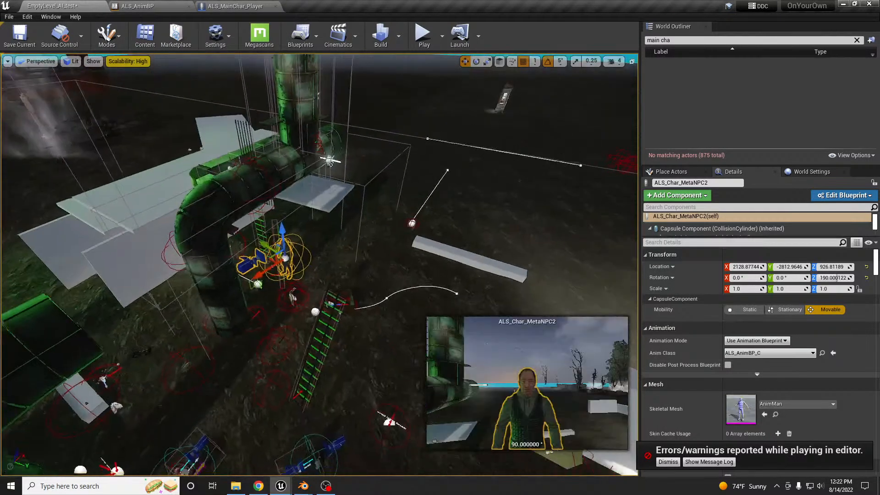
left_click_drag(308, 260, 600, 237)
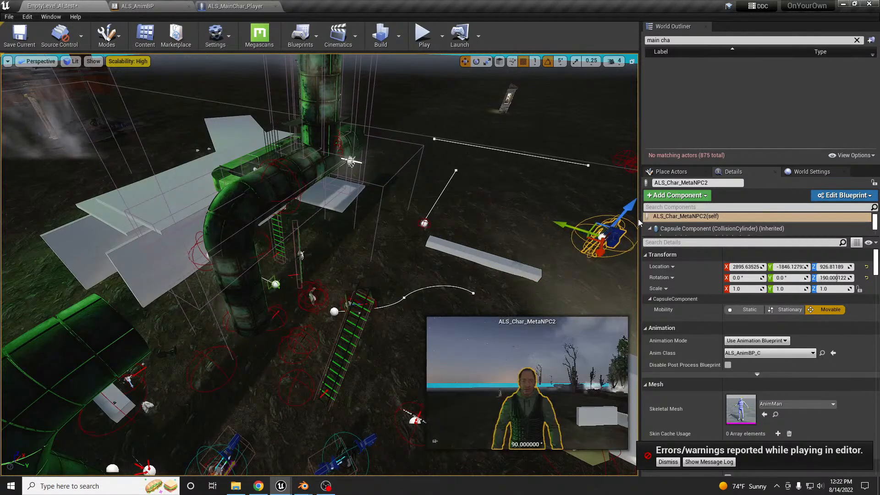
left_click_drag(628, 209, 553, 294)
Delete the three leaning metal ladder meshes beside the minecart
left_click(362, 315)
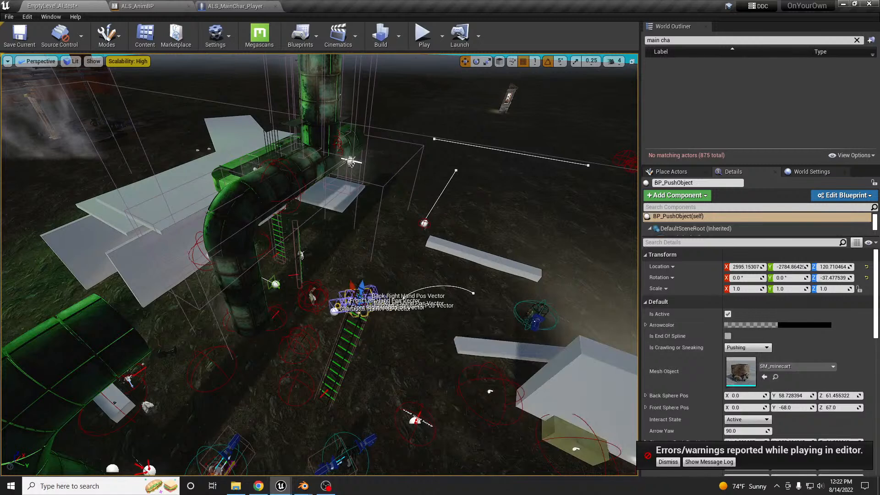
left_click(368, 368)
scroll(367, 368, "up", 2)
right_click_drag(368, 368, 395, 364)
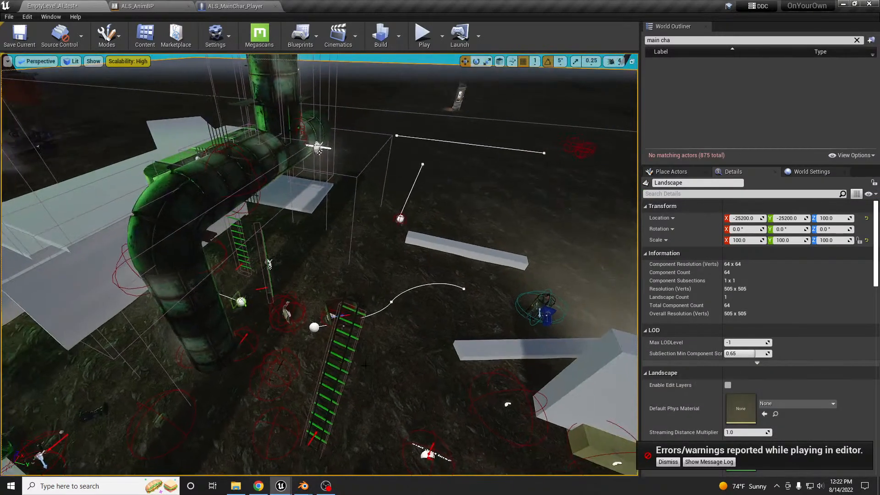
left_click(348, 348)
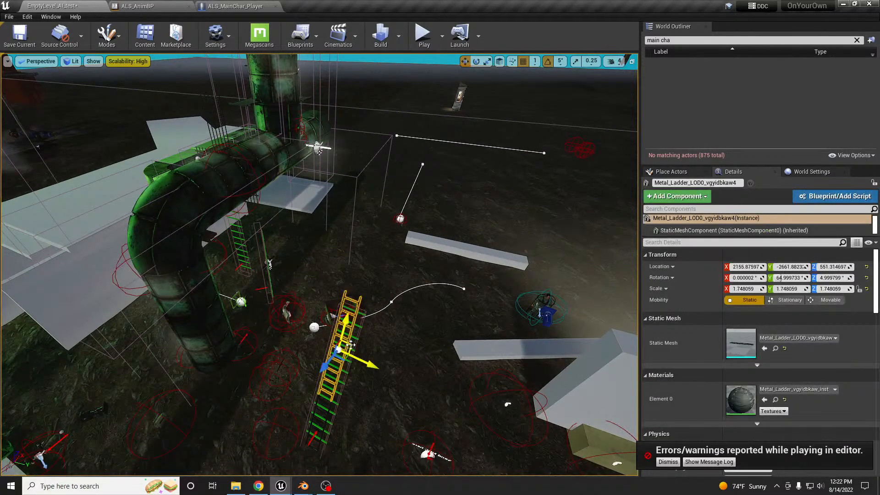
left_click(356, 338, "ctrl")
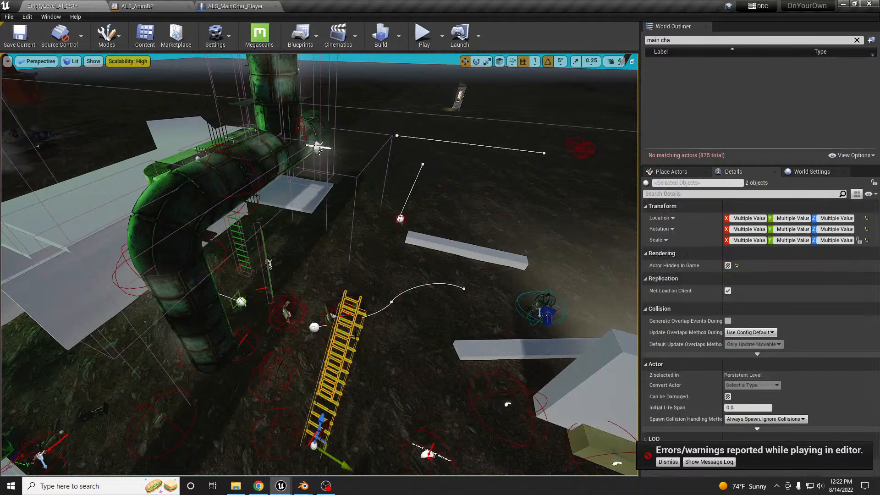
left_click(319, 402, "ctrl")
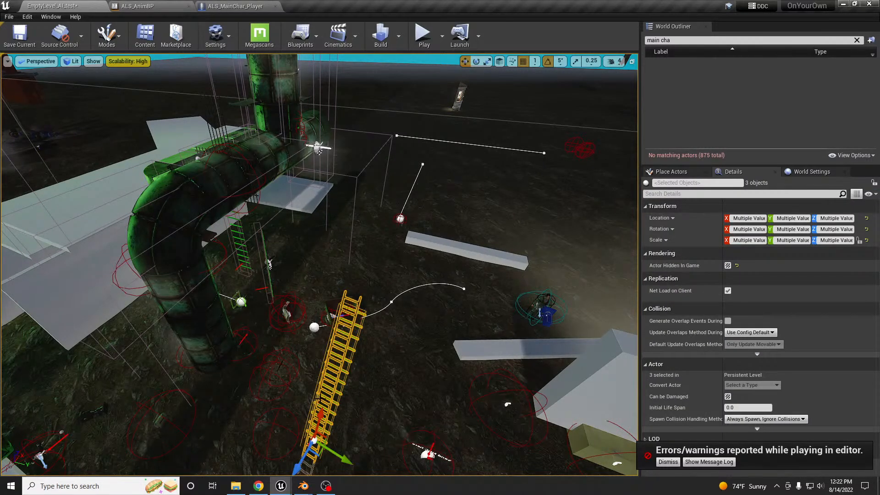
key("Delete")
Move the minecart push object and its neighbouring sphere object together away from the pipe
right_click_drag(326, 391, 328, 417)
key("w")
right_click_drag(349, 340, 349, 340)
key("s")
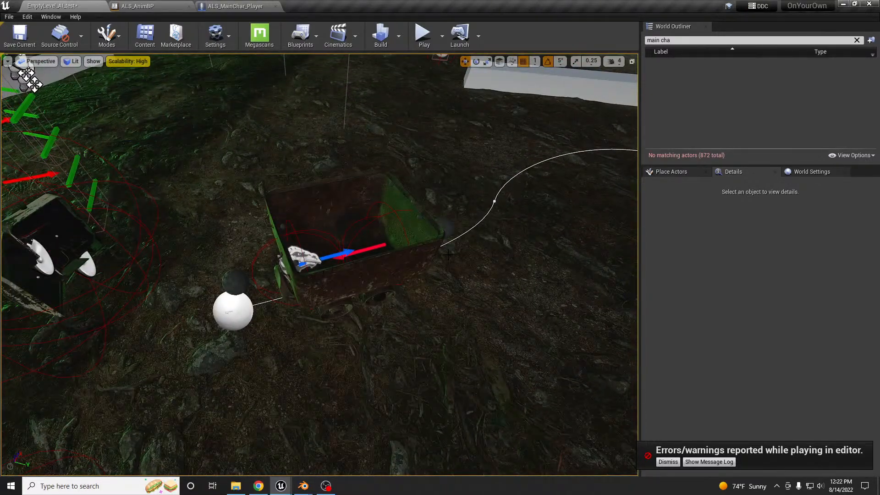
left_click(344, 275)
left_click(244, 308, "ctrl")
right_click_drag(247, 308, 286, 312)
key("a")
key("s")
left_click_drag(261, 346, 508, 394)
right_click_drag(504, 392, 449, 349)
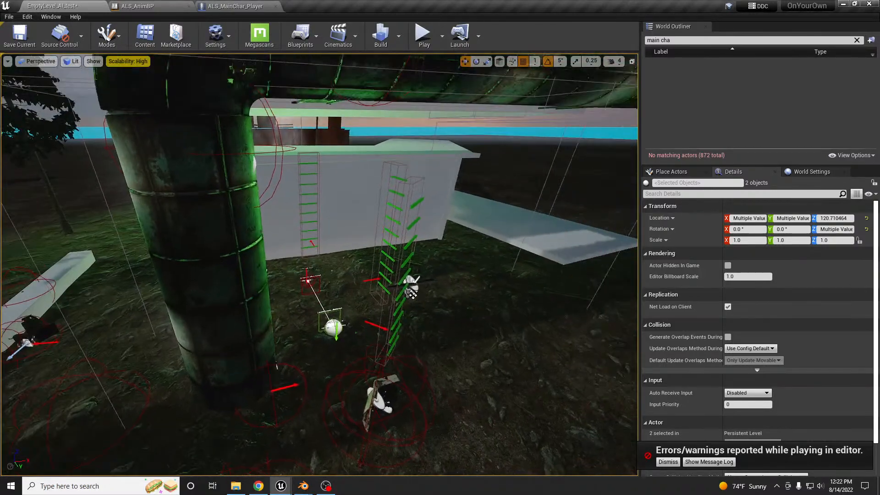
Move BP_Interactable_GasMask along the base of the vertical pipe to about X 2309, Y -3607
left_click(281, 389)
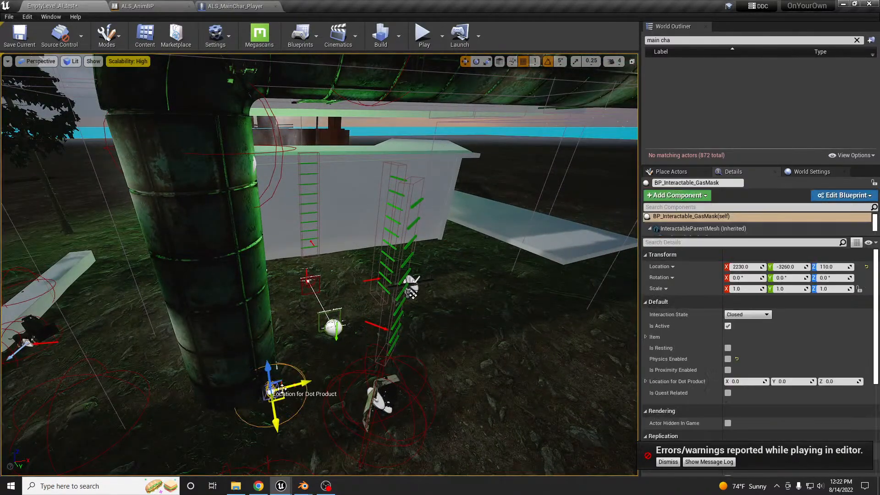
right_click_drag(299, 385, 296, 395)
left_click_drag(285, 373, 295, 296)
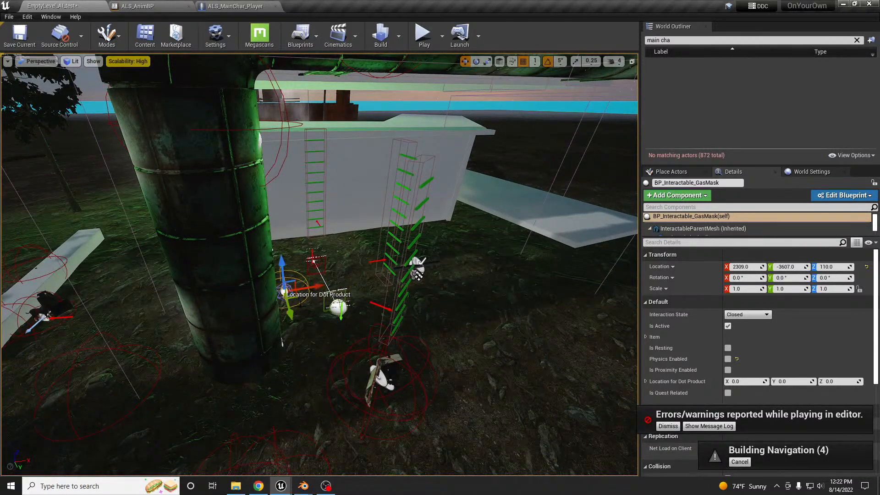
Delete BP_Zone_Ladder4 and move BP_Zone_Ladder3 toward the white wall, to about X 2760, Y -3888
right_click_drag(427, 241, 432, 227)
left_click(413, 285)
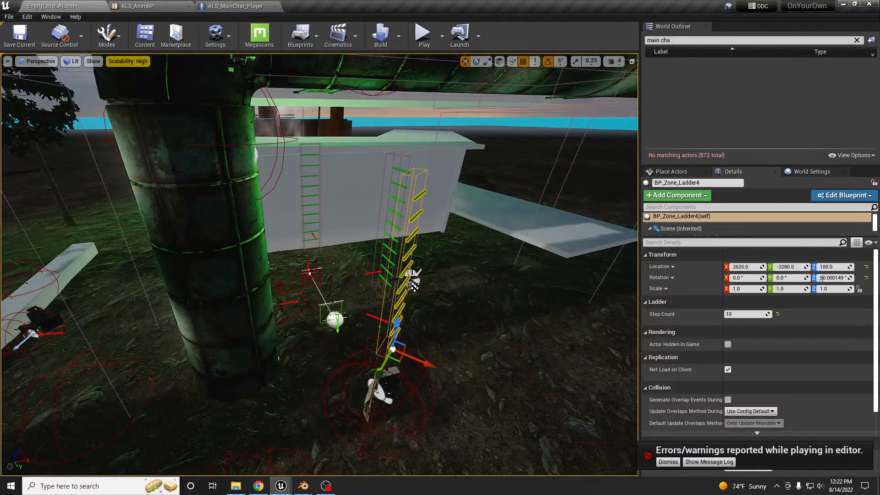
key("Delete")
left_click(391, 225)
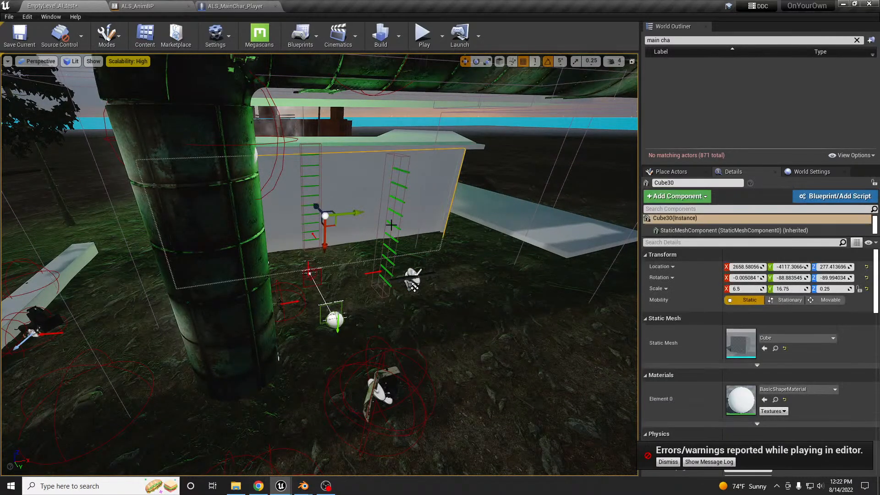
left_click(391, 266)
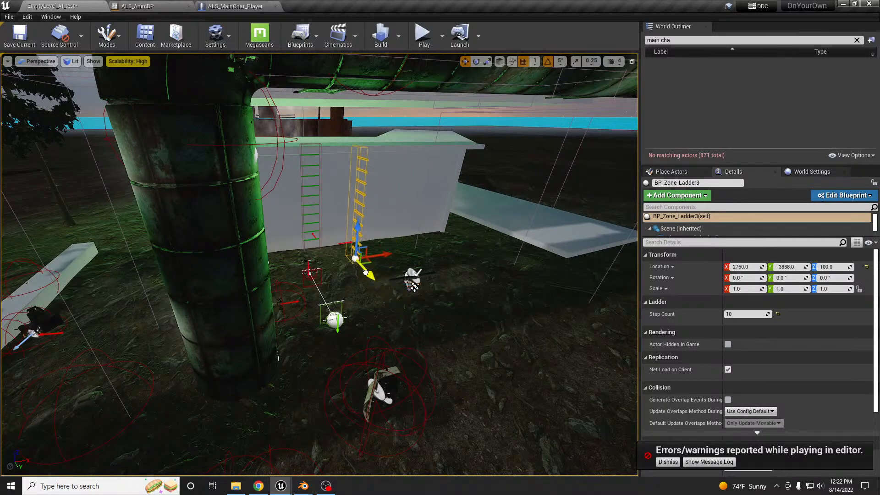
Select BP_NeonLight5 beside the pipe and try to delete it
left_click(413, 281)
key("Delete")
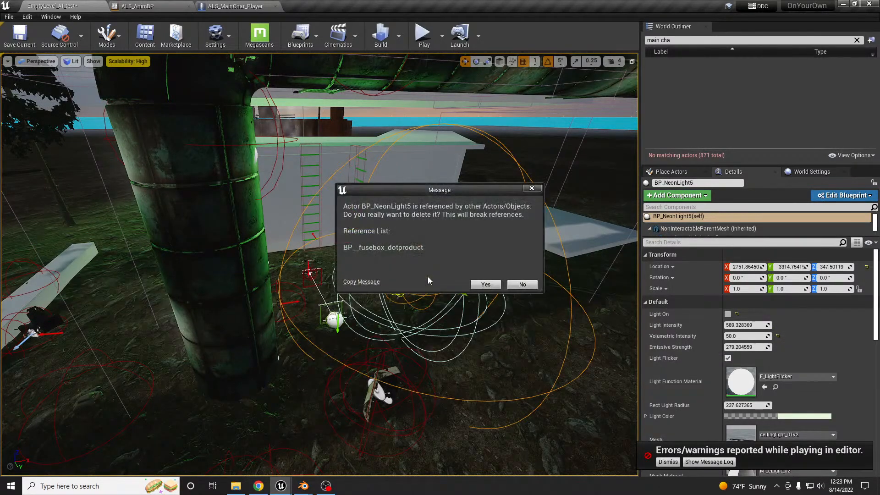
left_click(523, 285)
Try to move the neon light and the object on the ground below it away from the pipe, and undo the move
left_click(384, 378, "ctrl")
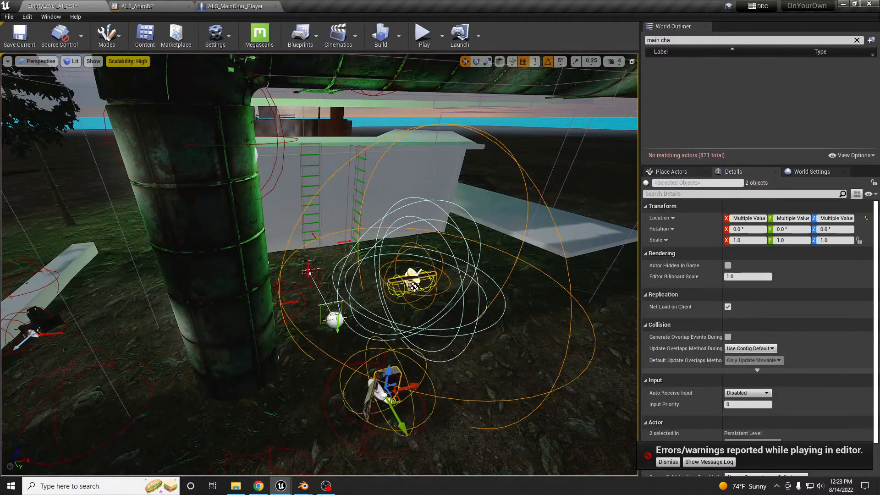
right_click_drag(404, 361, 394, 369)
left_click_drag(379, 356, 578, 402)
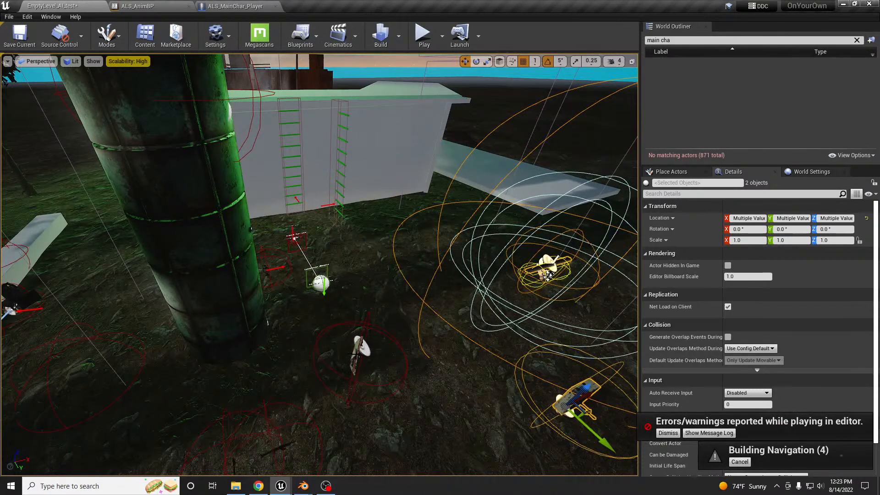
key("ctrl+z")
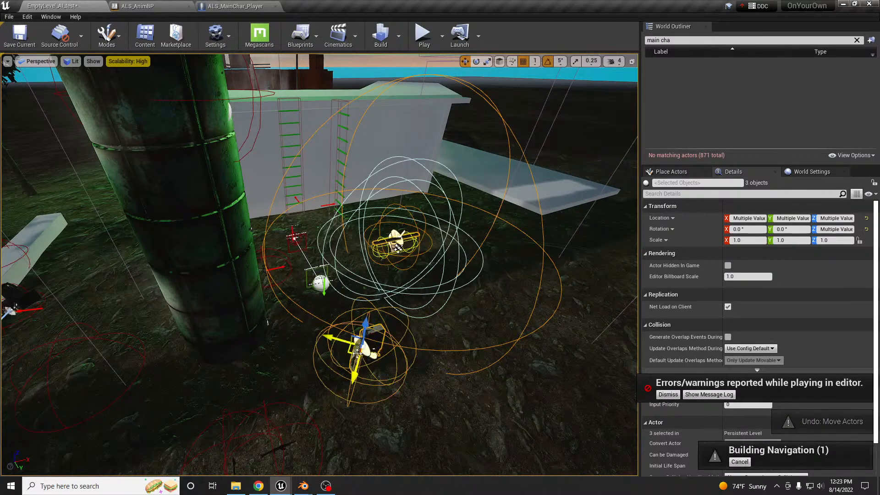
Move the neon light and the two ground objects below it together toward the minecart on the open ground
right_click_drag(358, 357, 196, 368)
left_click(197, 368, "ctrl")
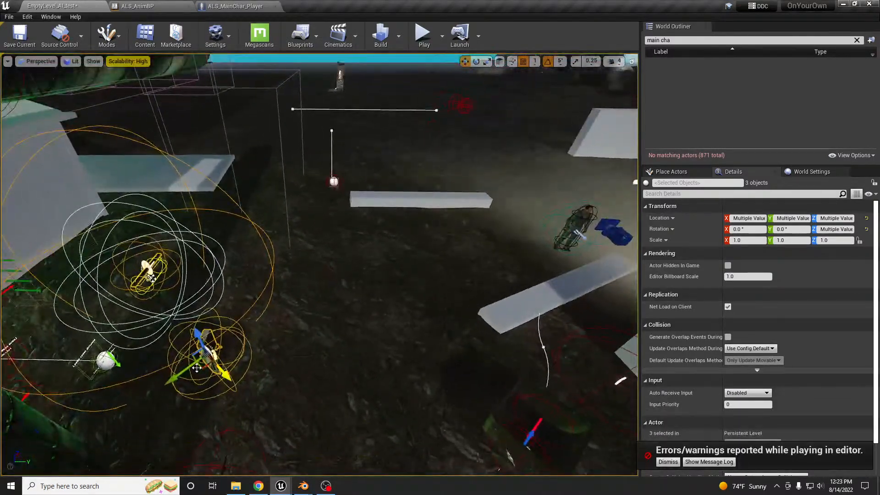
left_click_drag(203, 366, 502, 357)
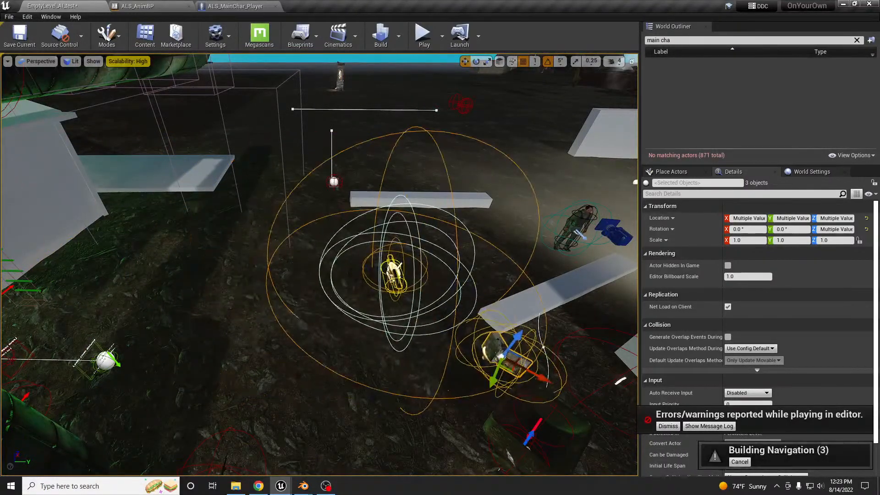
Delete the unneeded objects left on the open ground near the pipe
right_click_drag(372, 207, 332, 257)
key("Delete")
left_click(391, 265)
key("f")
key("Delete")
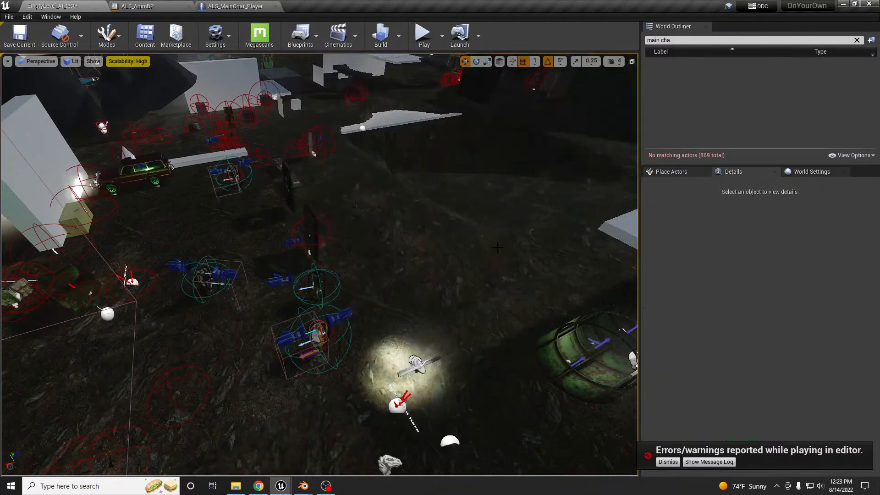
Delete the light object on the lit patch of open ground and select the BP_NPCPointAtThisLocation actor next to it
left_click(416, 367)
key("Delete")
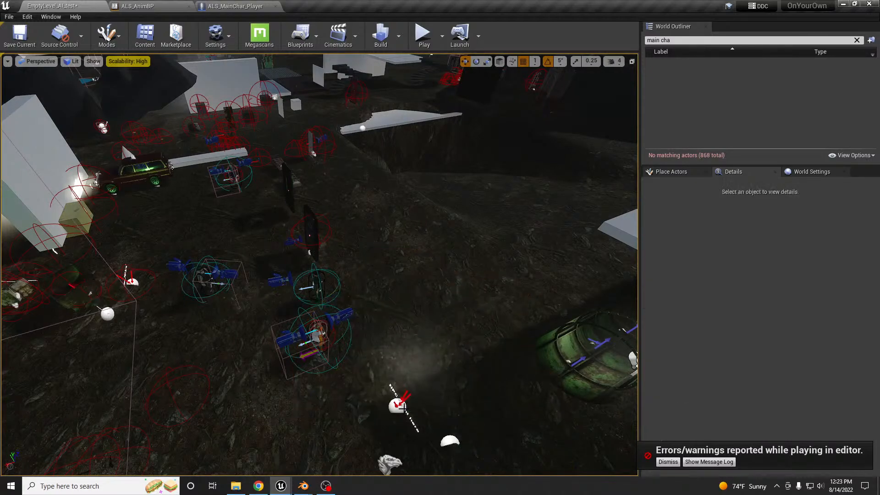
left_click(398, 406)
Show the pipe area in Brush Wireframe view and hide the BP_Sky_newV2 actor surrounding it
right_click_drag(398, 406, 276, 348)
right_click_drag(507, 326, 576, 327)
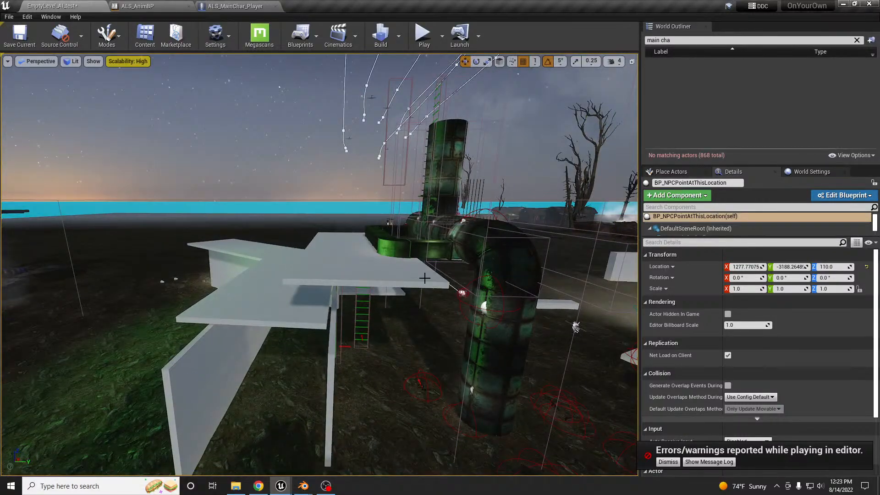
right_click_drag(425, 275, 398, 264)
right_click_drag(468, 306, 437, 256)
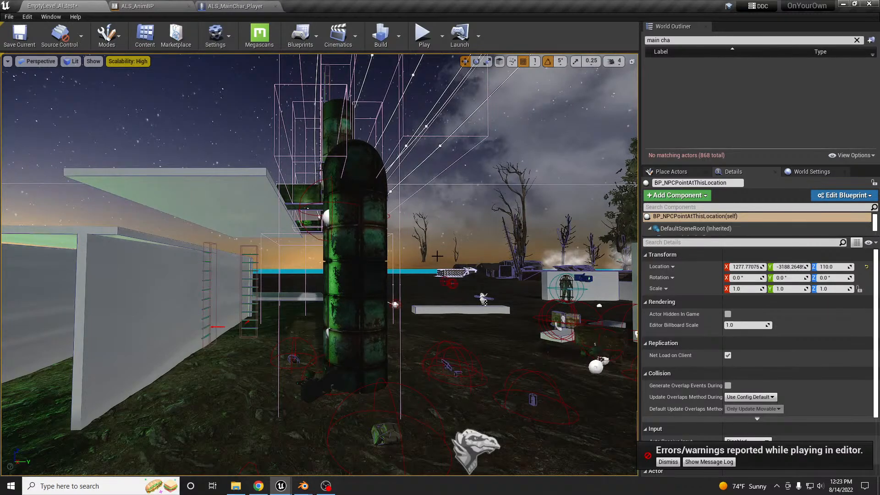
right_click_drag(437, 255, 431, 255)
key("alt+1")
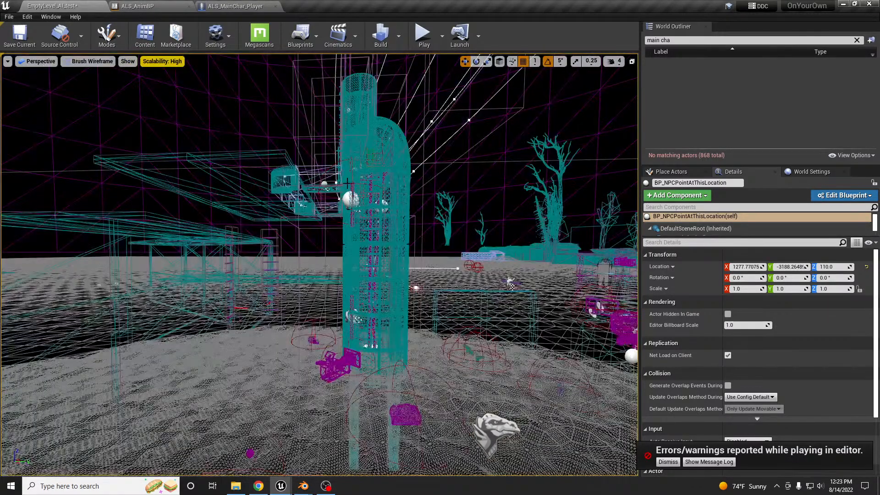
left_click(387, 208)
right_click_drag(387, 207, 475, 158)
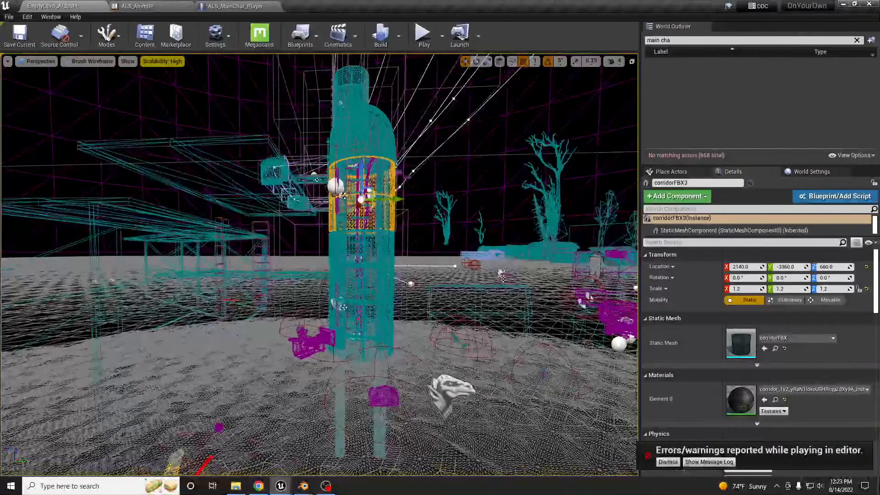
left_click(481, 152)
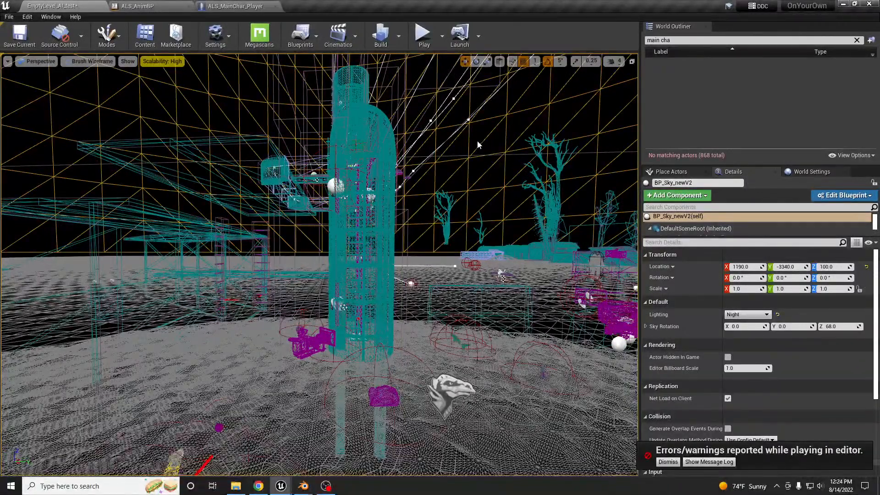
key("h")
left_click(432, 119)
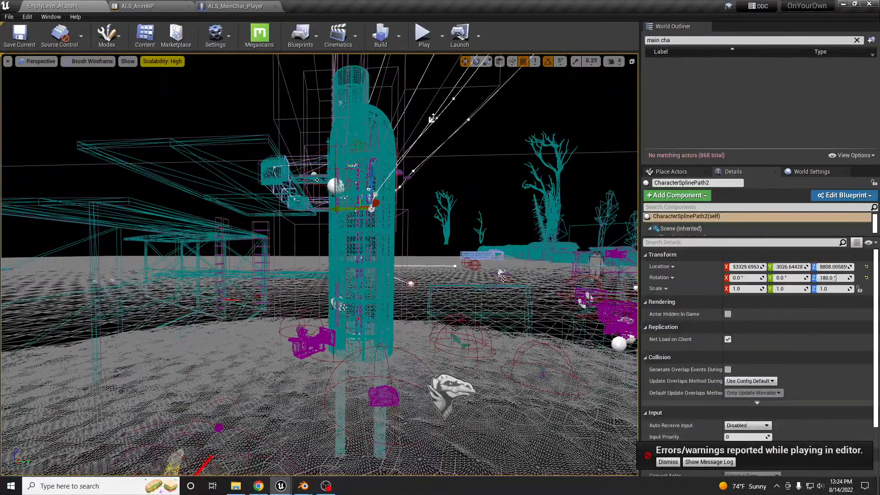
right_click_drag(432, 119, 448, 75)
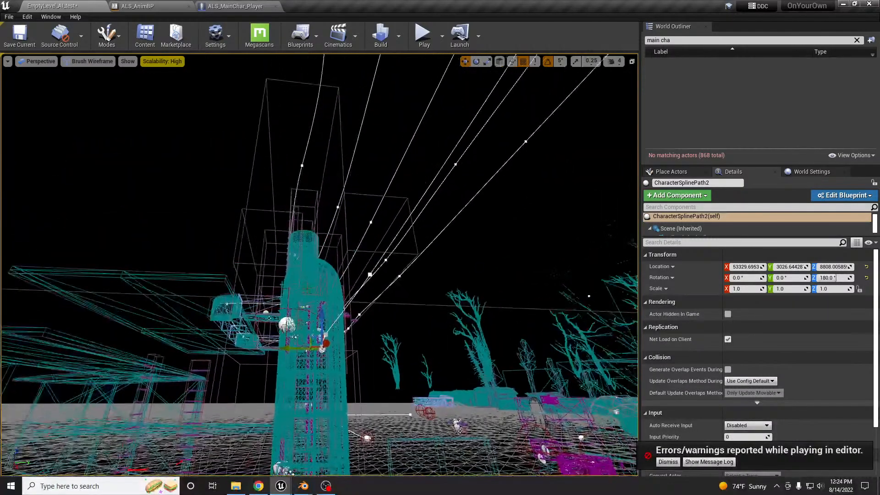
right_click_drag(471, 156, 430, 176)
key("d")
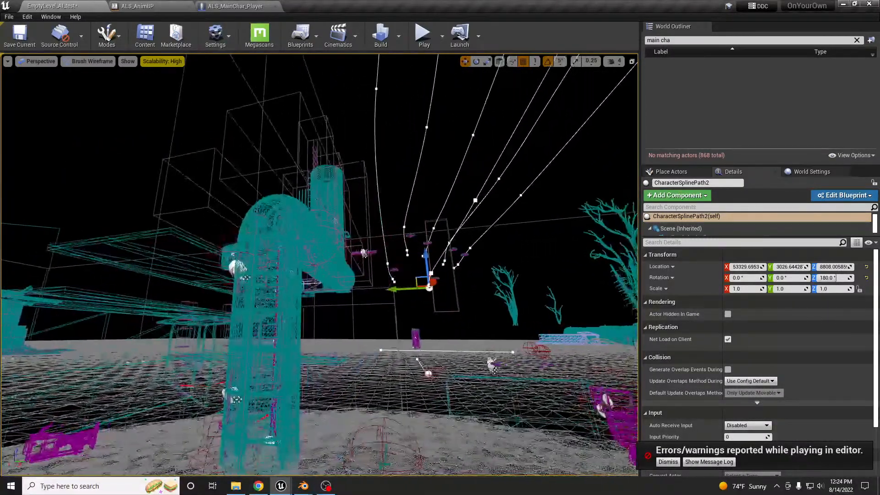
left_click(411, 237, "ctrl")
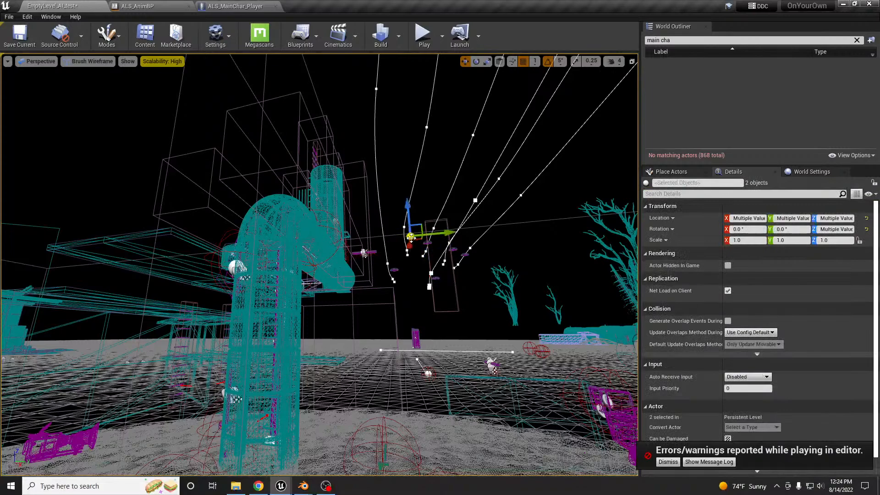
left_click(411, 250)
key("a")
right_click_drag(412, 250, 412, 250)
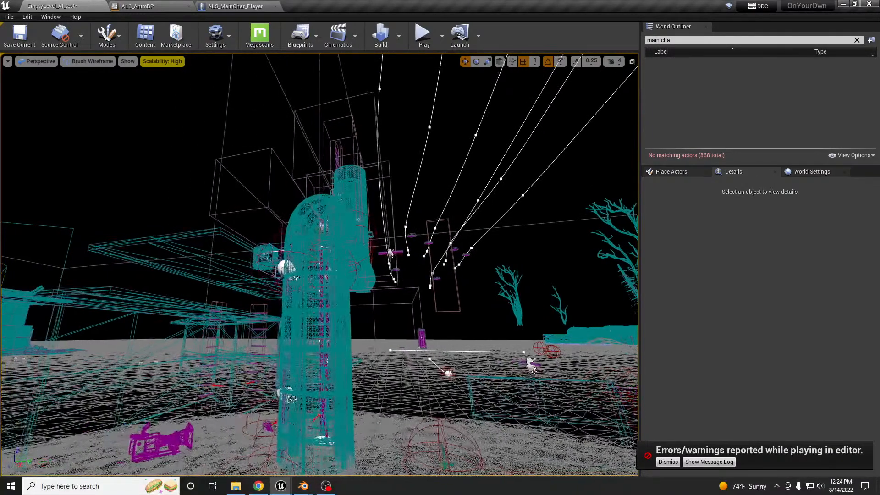
Hide the landscape and marquee-select the upper pipe together with the connected platforms, walls and climbing objects
left_click(379, 418)
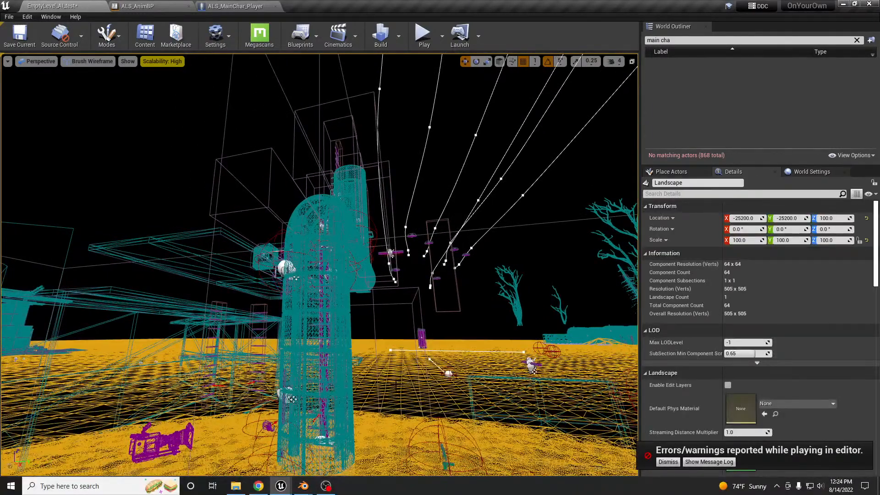
key("h")
right_click_drag(371, 350, 372, 350)
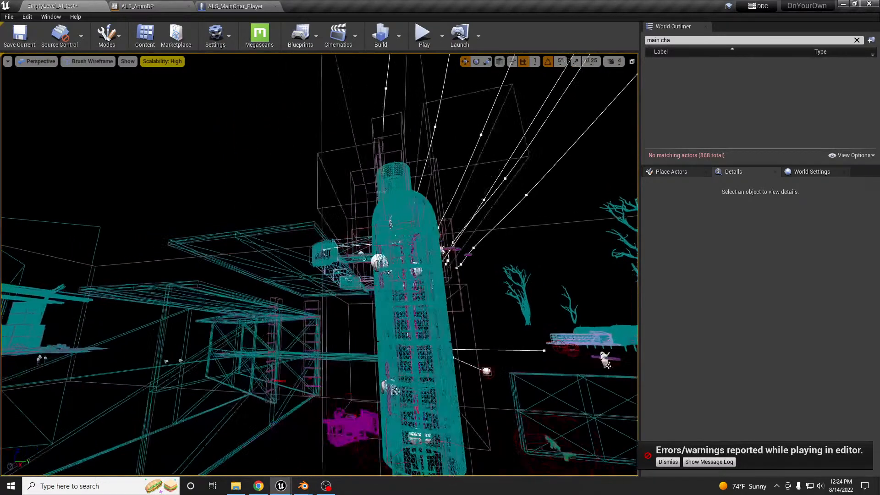
right_click_drag(333, 253, 333, 253)
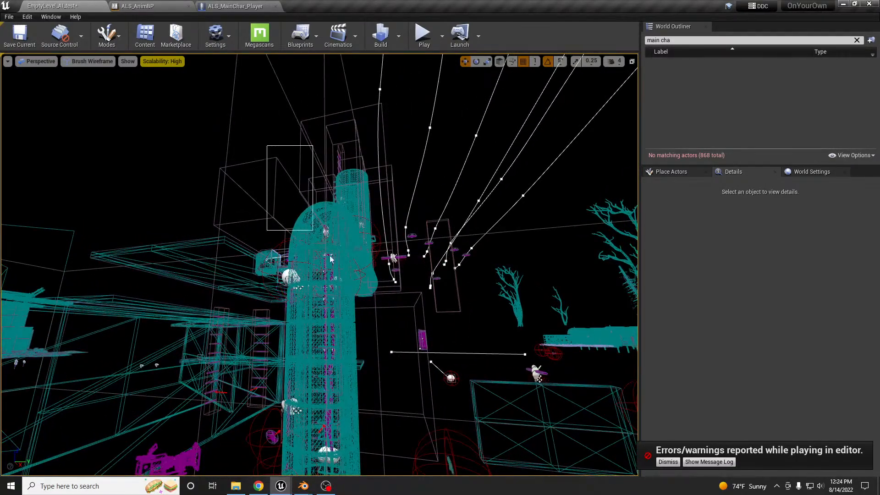
left_click_drag(378, 348, 374, 348, "ctrl+alt")
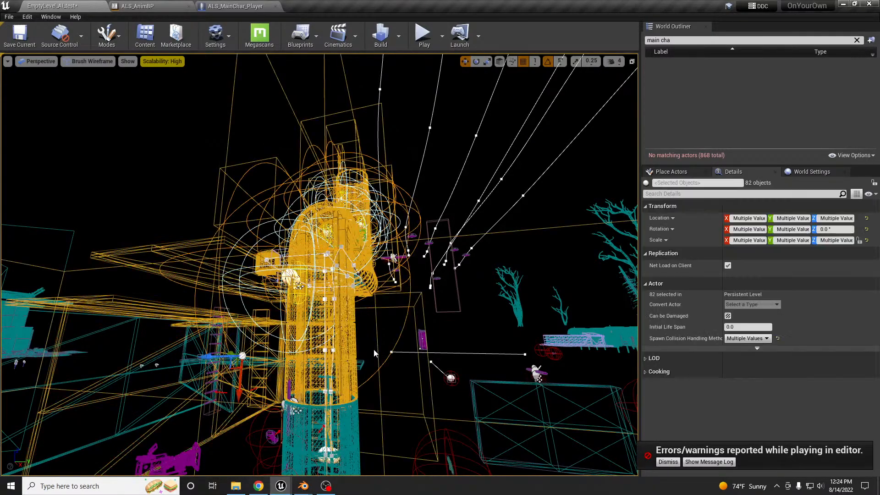
Add the pipe's lowest section and the remaining surrounding pieces to the selection, undoing the accidental selection change
right_click_drag(374, 347, 374, 348)
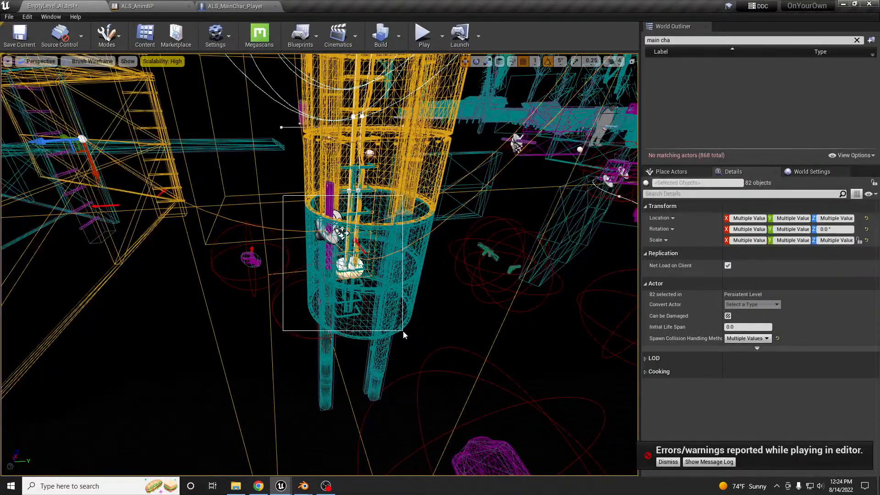
left_click_drag(403, 331, 404, 331, "ctrl+alt+shift")
right_click_drag(408, 300, 409, 300)
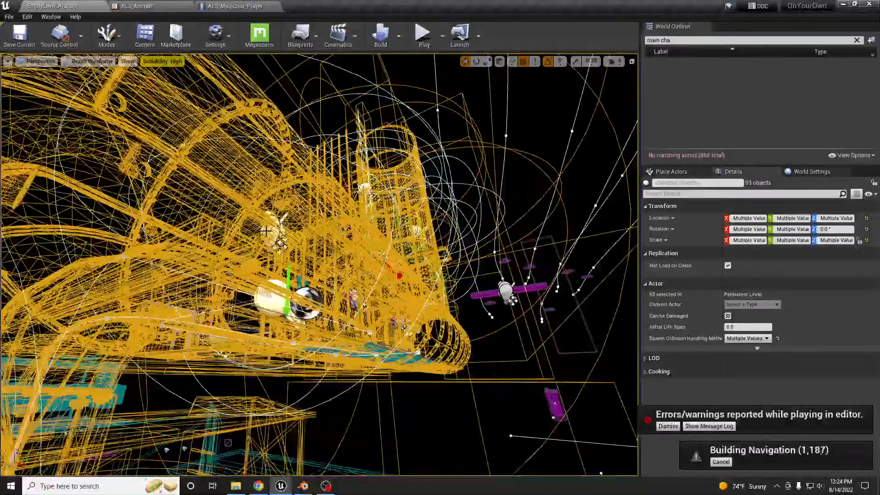
key("ctrl+z")
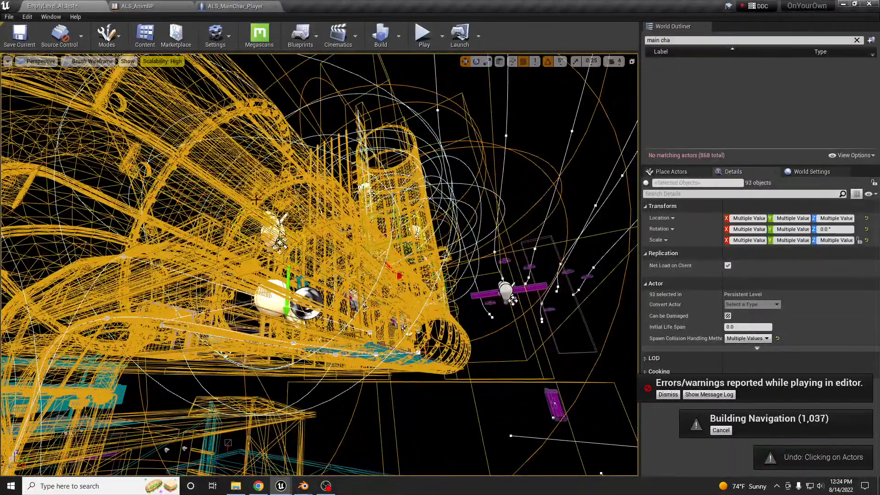
right_click_drag(435, 381, 435, 381)
right_click_drag(260, 417, 260, 417)
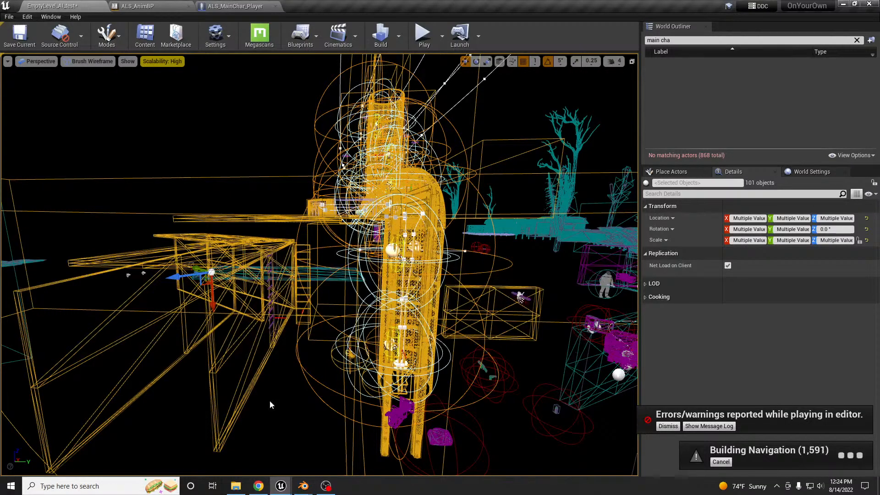
Try to marquee-select the walls beneath the platform beside the pipe, and undo that selection change
left_click_drag(149, 317, 149, 318, "ctrl+alt")
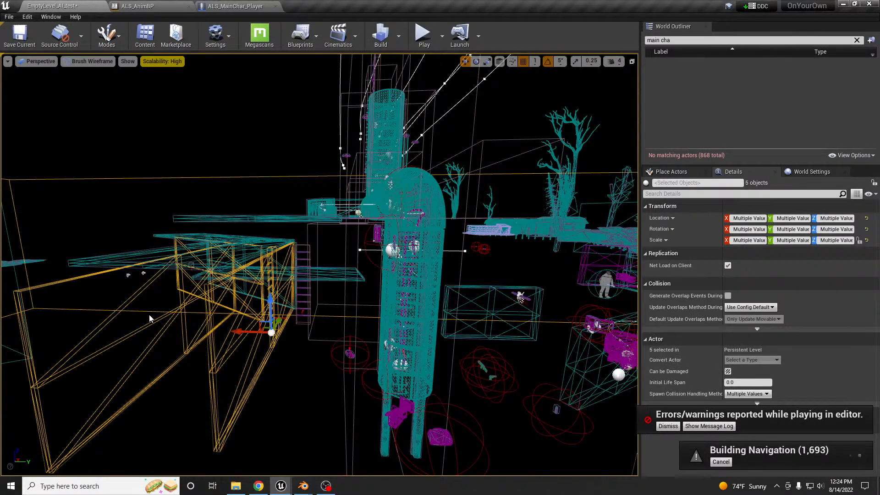
key("ctrl+z")
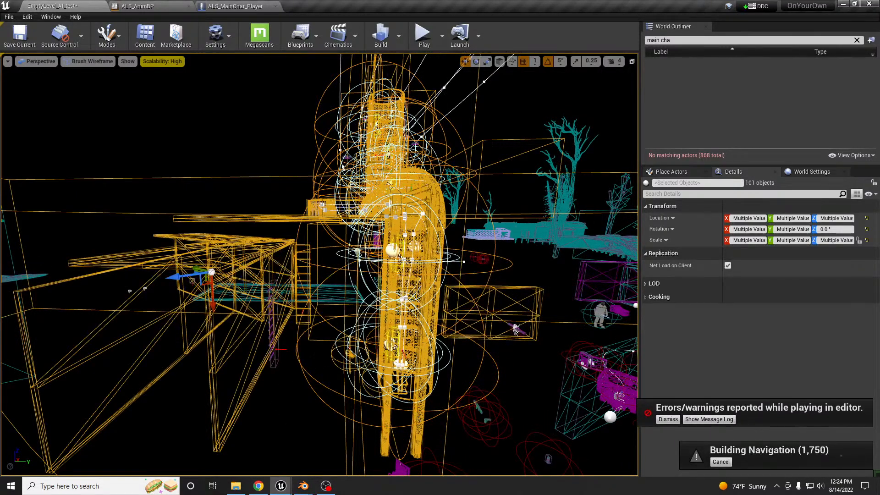
key("ctrl+z")
Return the viewport to Lit view and unhide the landscape and sky
right_click_drag(384, 352, 437, 365)
key("s")
key("w")
key("F3")
key("d")
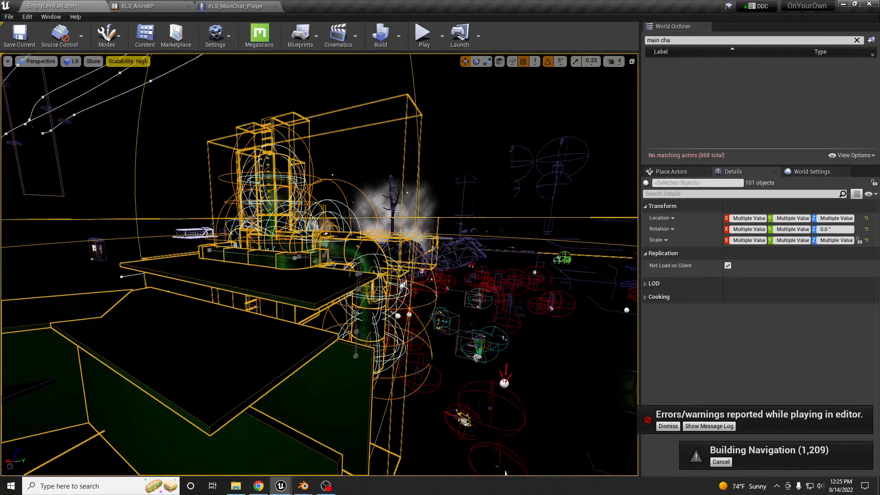
key("alt+h")
key("alt+g")
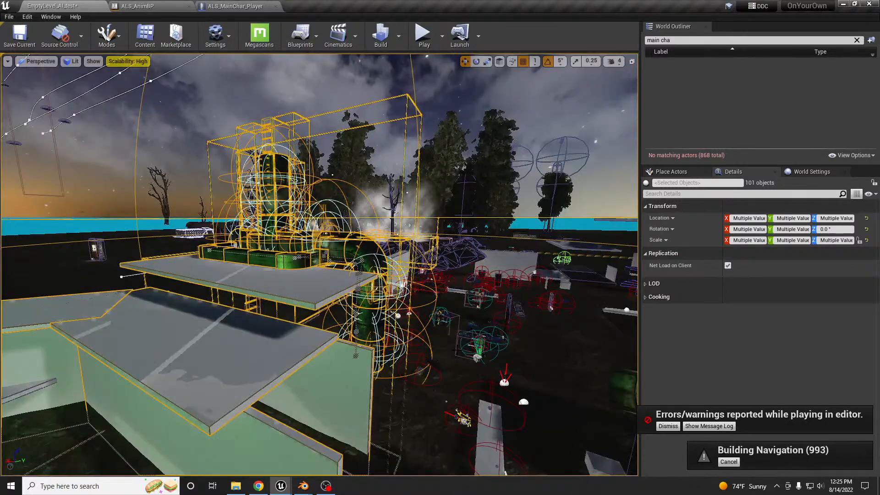
Move the whole selected pipe and building structure below the landscape, clear of the other test objects
key("d")
right_click_drag(437, 365, 419, 365)
key("s")
key("d")
key("w")
key("w")
key("a")
right_click_drag(315, 263, 298, 262)
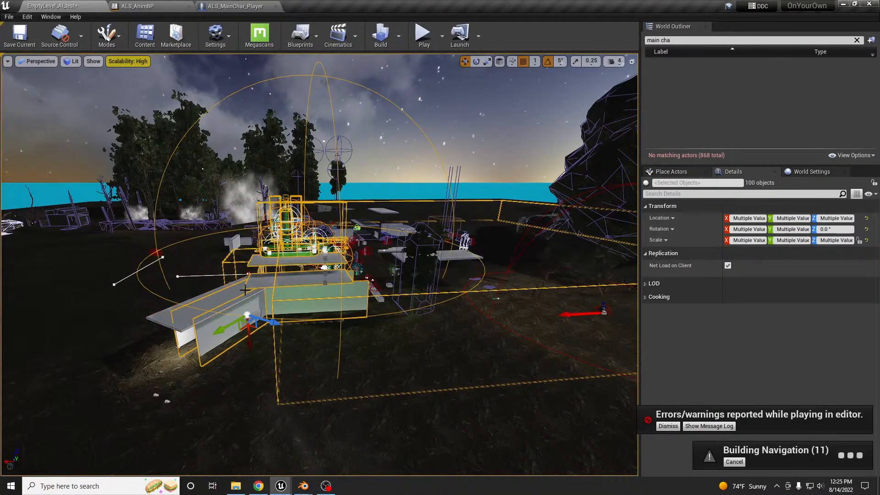
left_click_drag(222, 297, 81, 461)
mouse_move(138, 389)
right_mouse_down()
mouse_move(104, 423)
mouse_move(97, 419)
mouse_move(93, 447)
mouse_move(97, 403)
mouse_move(131, 392)
mouse_move(153, 395)
mouse_move(162, 433)
mouse_move(151, 395)
mouse_move(148, 424)
mouse_move(153, 404)
mouse_move(166, 415)
mouse_move(155, 388)
right_mouse_up()
key("w")
key("a")
key("w")
key("w")
key("s")
key("s")
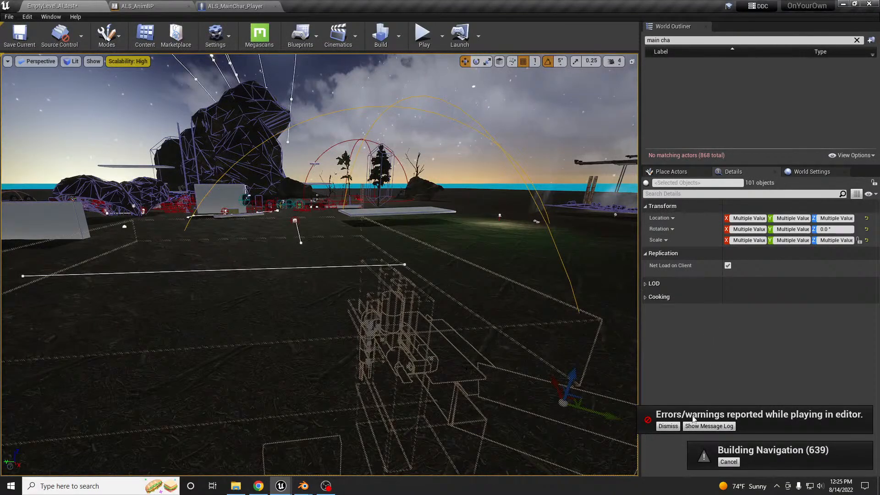
Dismiss the error notice and create a new level from the selected actors, saved as Bunker_Corridor_Entrance in /Game/Assets/Maps
left_click(668, 425)
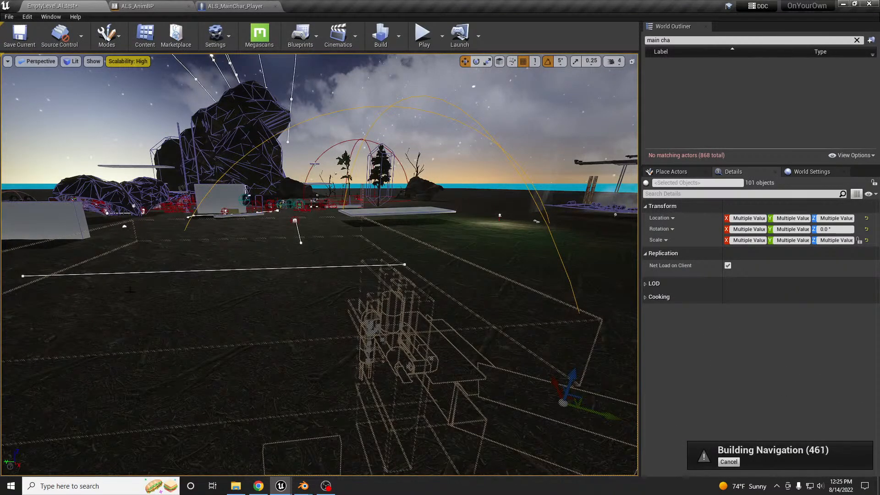
left_click_drag(0, 143, 374, 108)
left_click(132, 126)
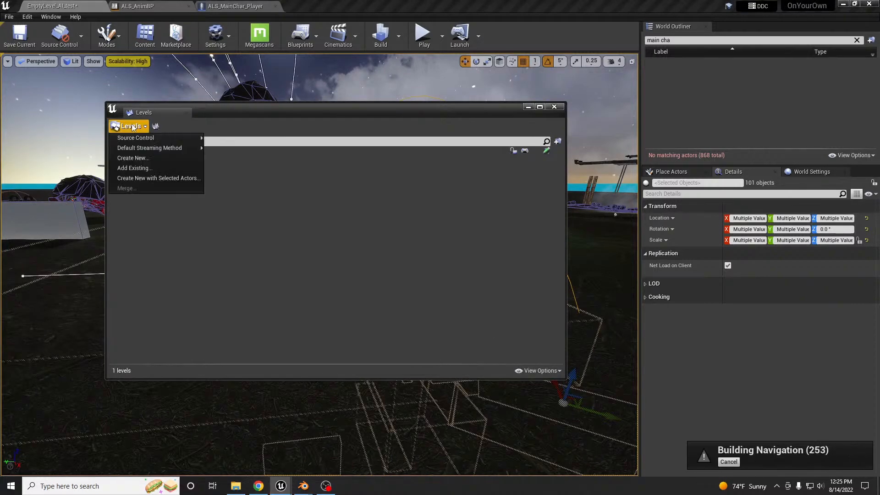
left_click(137, 178)
left_click(377, 269)
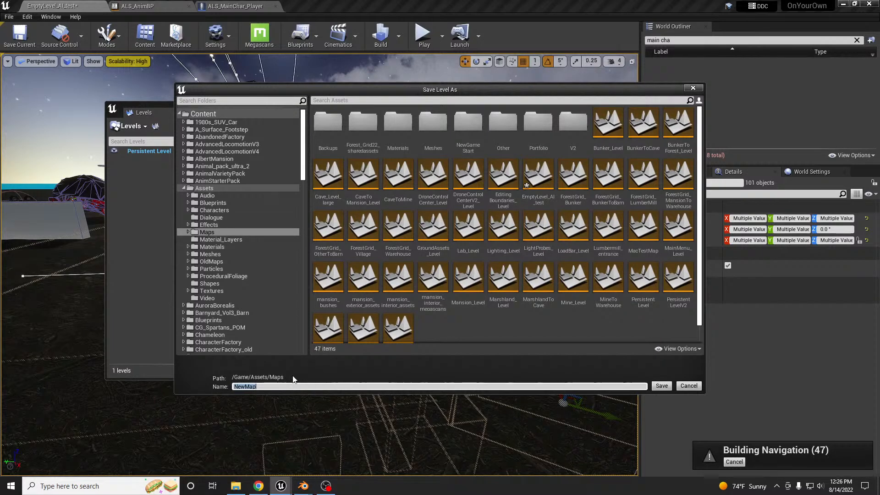
type("Bunker_Corridor_Entrance")
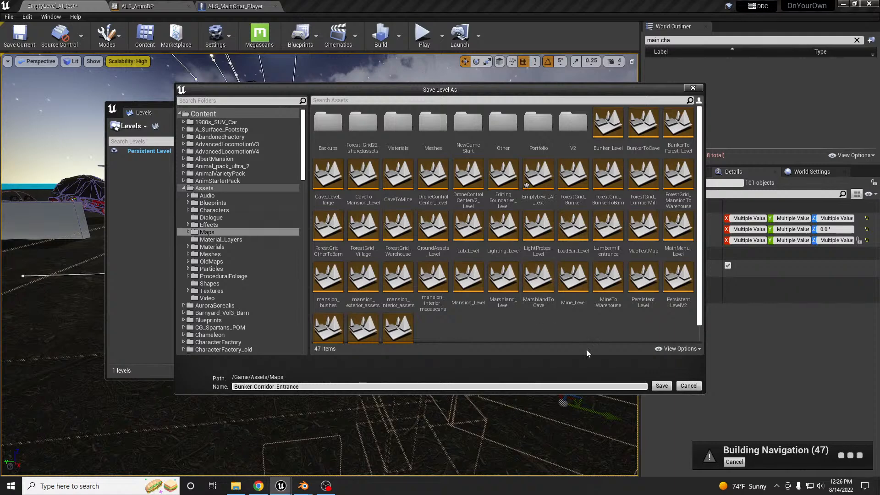
left_click(669, 386)
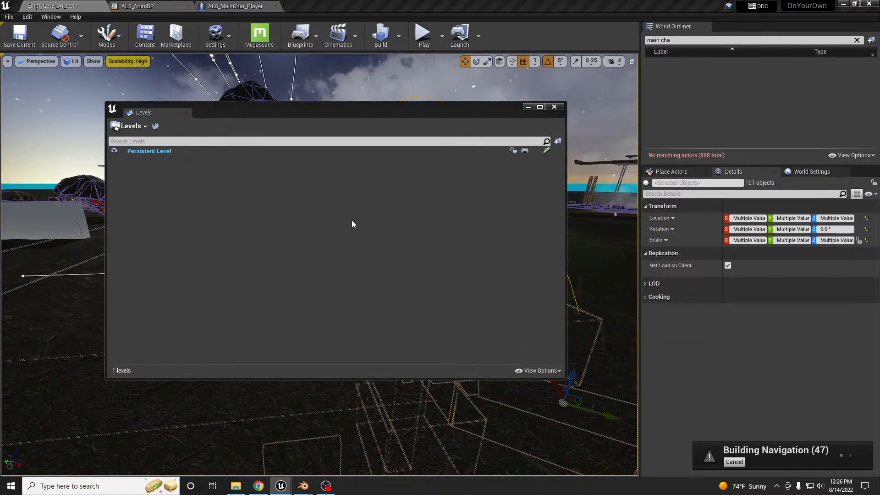
left_click_drag(301, 111, 0, 112)
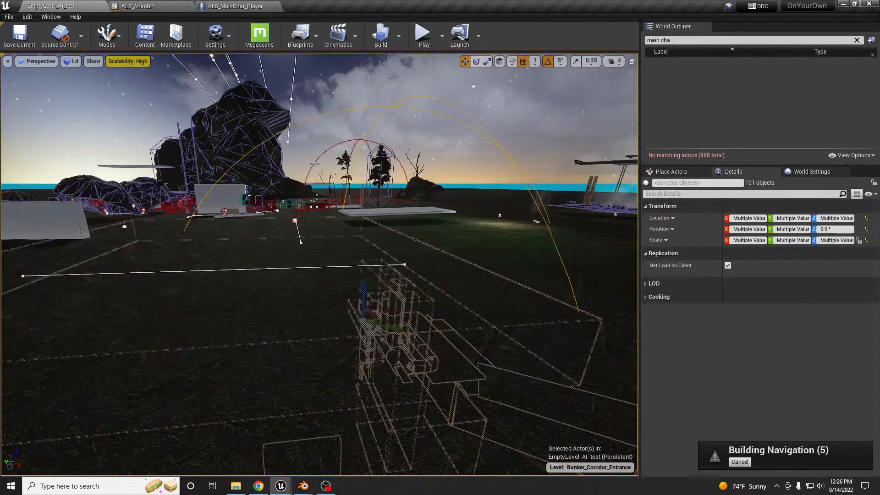
Select the five grey slabs of the building beside the pipe, below the landscape, and raise them together
right_click_drag(319, 264, 401, 298)
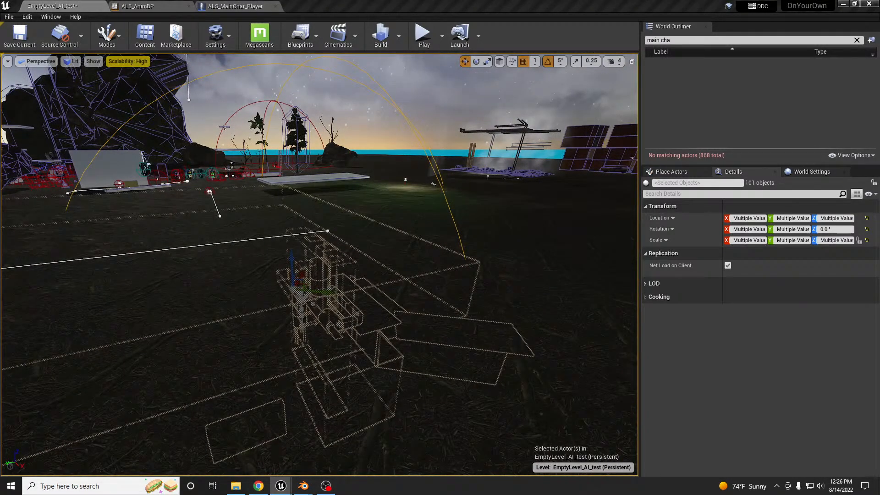
right_click_drag(424, 334, 409, 350)
key("w")
left_click(409, 349)
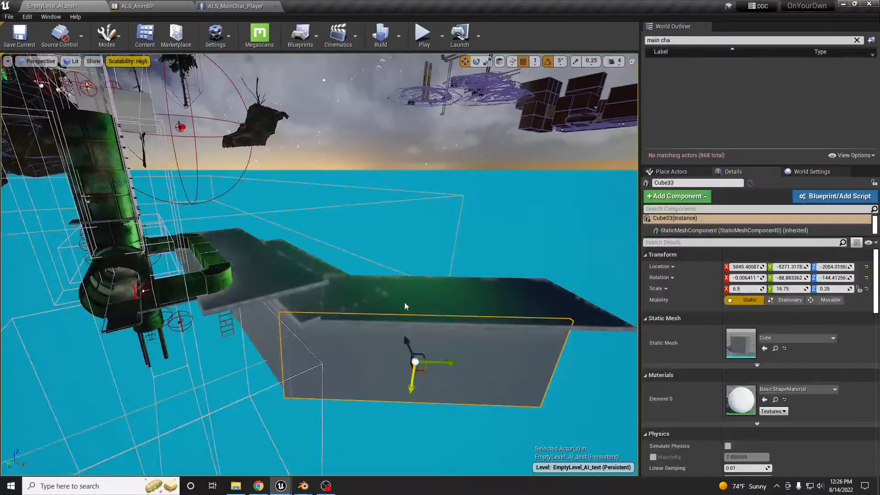
left_click(405, 302, "ctrl")
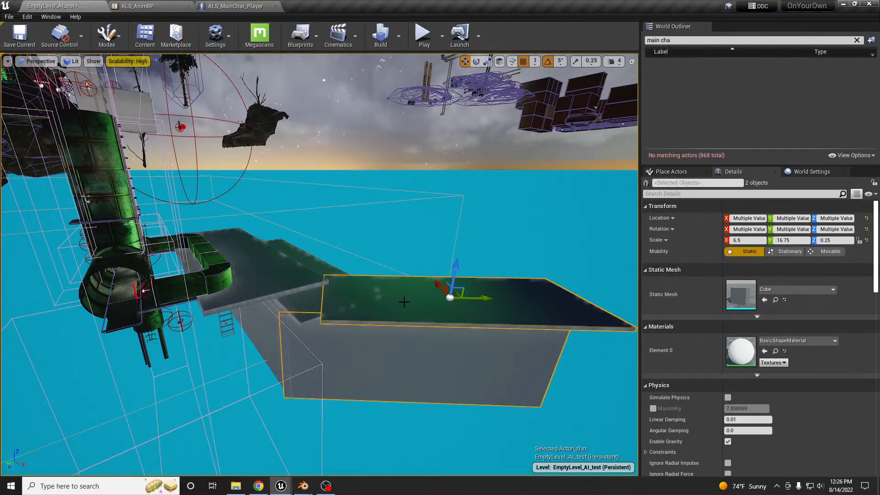
left_click(308, 298, "ctrl")
left_click(300, 259, "ctrl")
left_click(263, 328, "ctrl")
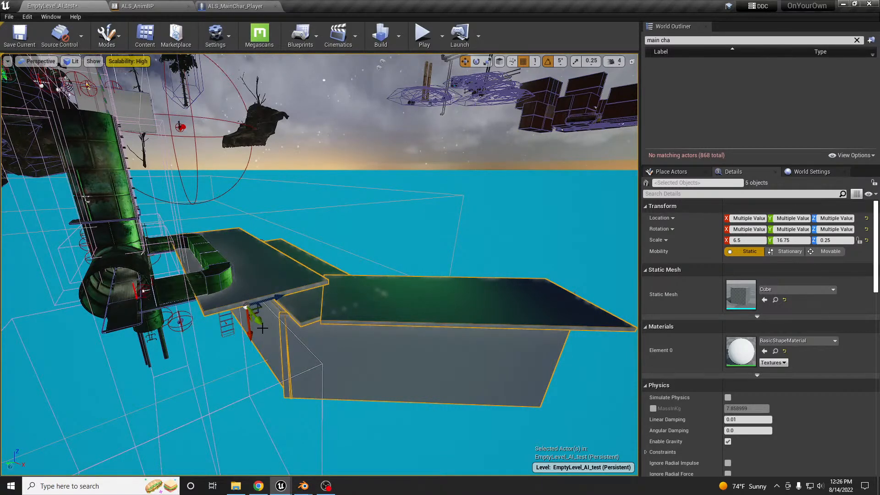
mouse_move(426, 338)
right_mouse_down()
mouse_move(418, 340)
mouse_move(418, 325)
right_mouse_up()
key("s")
left_click_drag(306, 341, 308, 218)
Select the three remaining grey blocks around the pipe and lift them back above the landscape
key("w")
mouse_move(318, 270)
right_mouse_down()
mouse_move(327, 293)
mouse_move(319, 270)
right_mouse_up()
left_click(316, 270)
left_click(260, 230, "ctrl")
right_click_drag(262, 231, 183, 240)
left_click(279, 265, "ctrl")
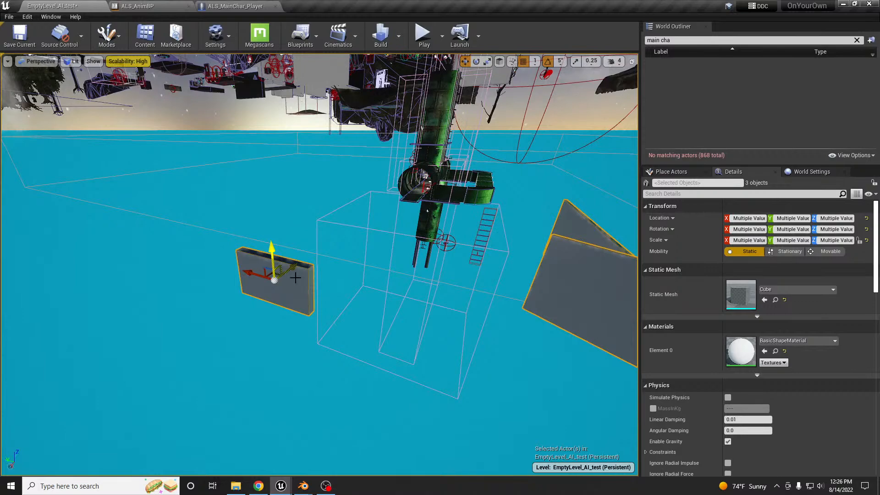
right_click_drag(301, 292, 302, 296)
key("s")
left_click_drag(289, 283, 279, 89)
Examine the interior of the relocated pipe corridor, including its floor grating, barred gate, side pipes and lights
right_click_drag(301, 182, 302, 181)
key("e")
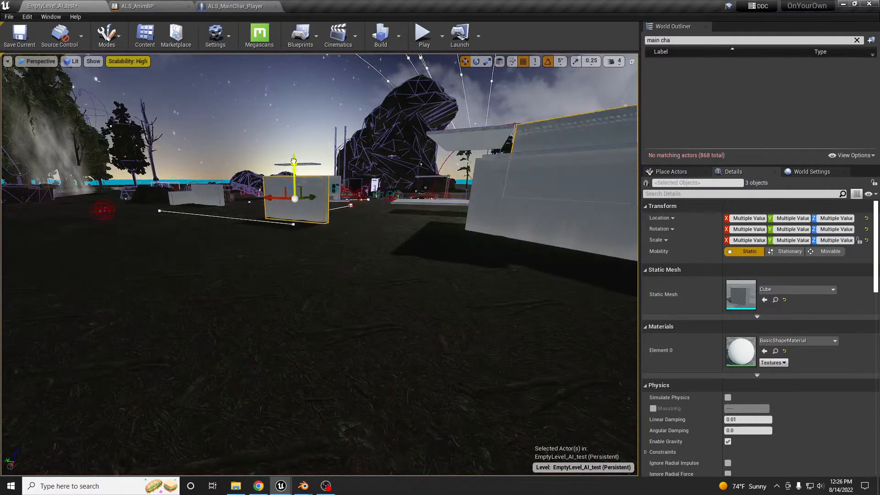
key("w")
right_click_drag(326, 224, 615, 236)
key("a")
key("w")
key("a")
key("w")
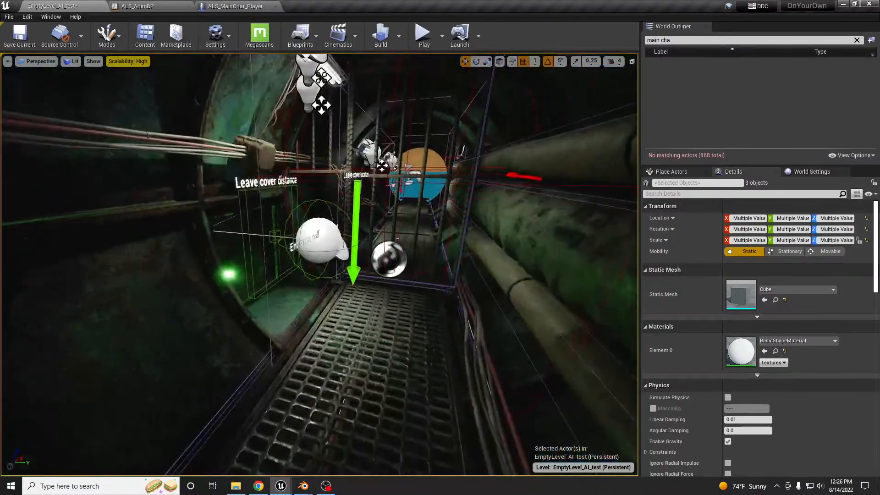
right_click_drag(321, 265, 361, 219)
key("s")
key("w")
key("w")
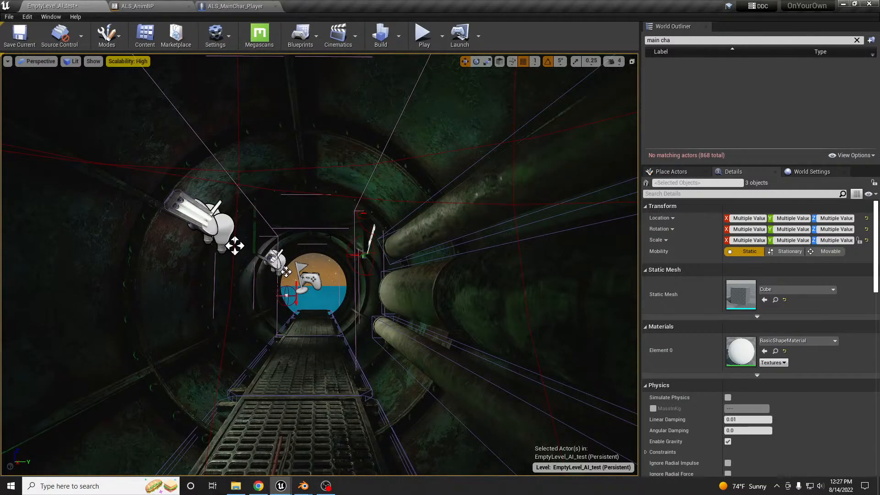
Play the level from inside the corridor, look around the pipe as the player character, and stop the session
key("alt+p")
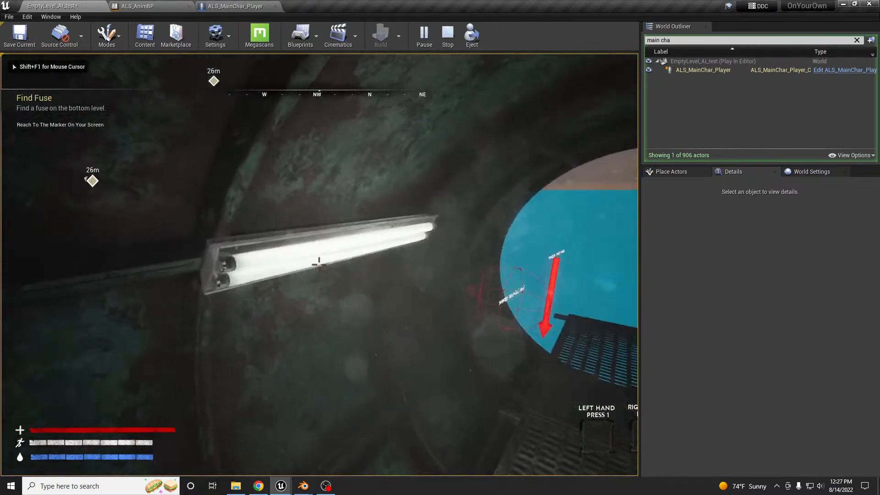
key("s")
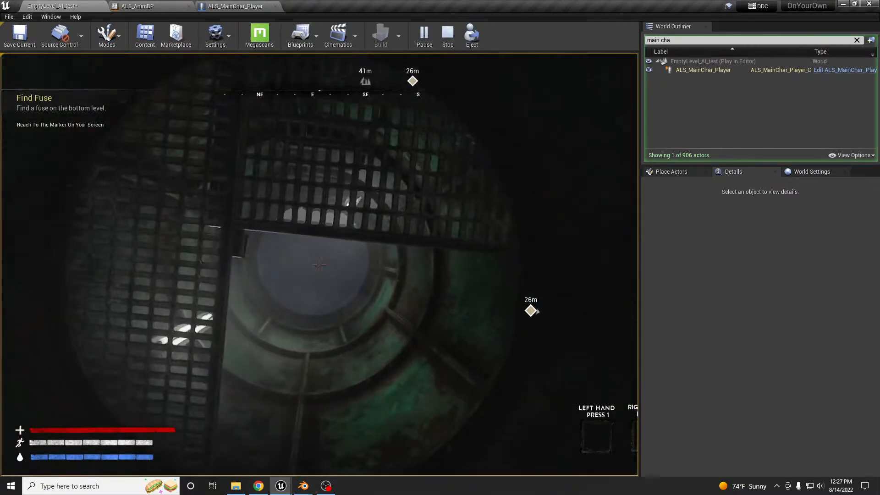
key("Escape")
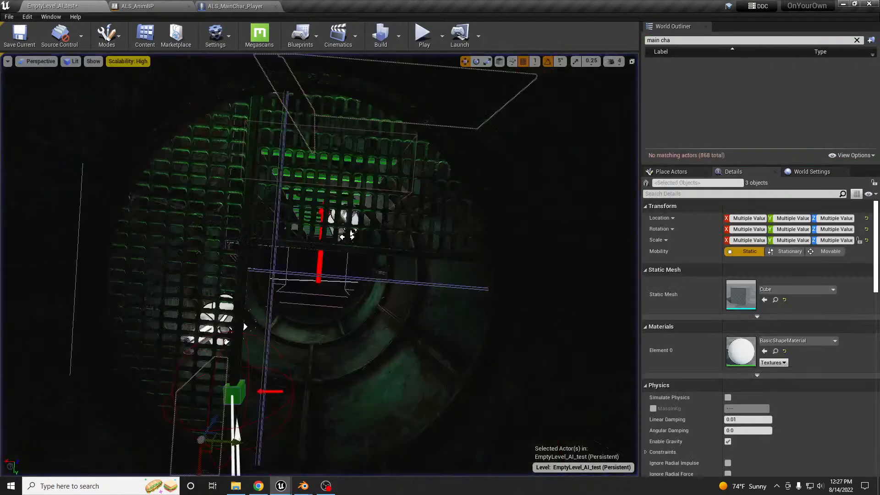
Inspect the upper segment of the vertical pipe shaft and its open top around the ladder, from outside and inside
right_click_drag(320, 264, 349, 404)
key("w")
left_click(275, 363)
right_click_drag(275, 362, 436, 343)
key("a")
key("s")
key("w")
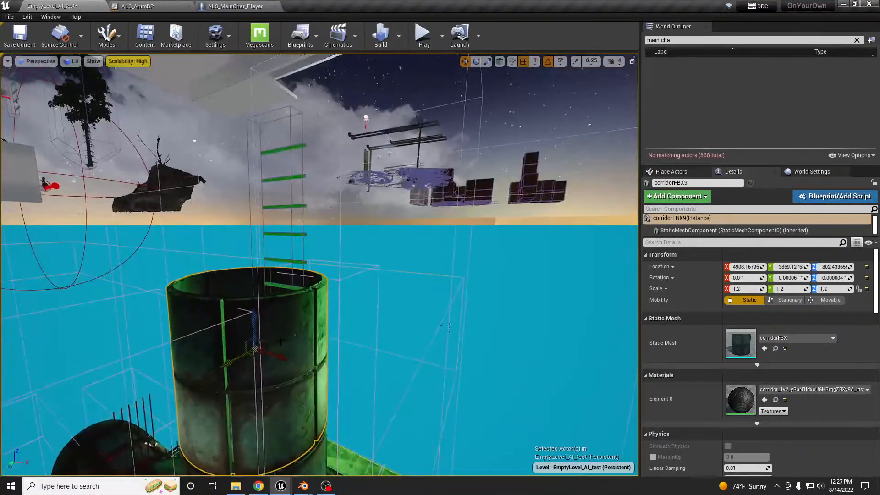
key("s")
right_click_drag(256, 319, 330, 295)
key("a")
key("w")
key("w")
key("s")
key("w")
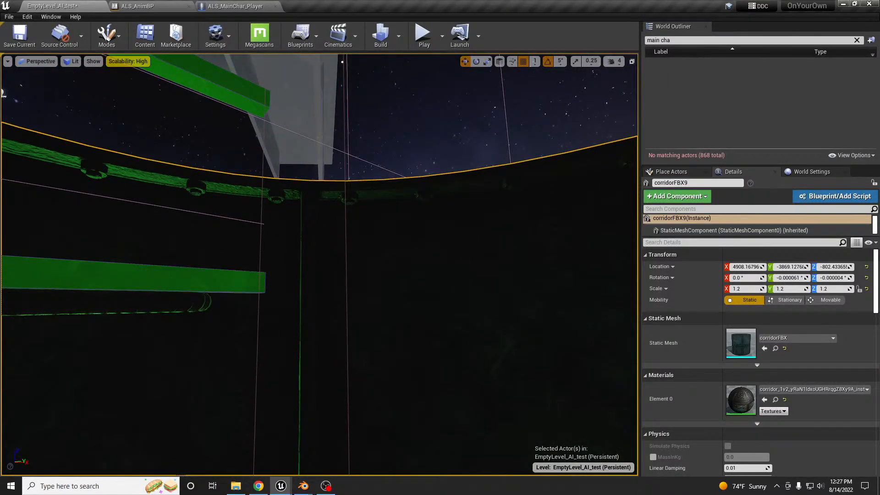
key("alt+Tab")
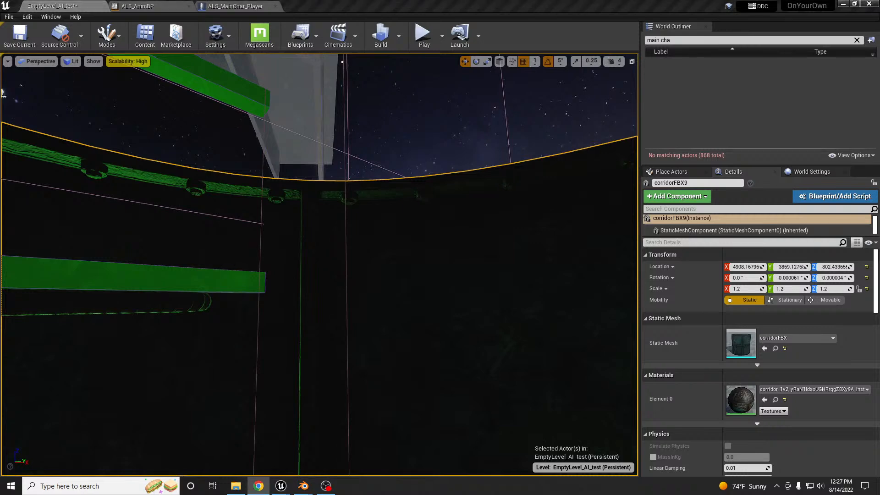
right_click_drag(372, 260, 321, 293)
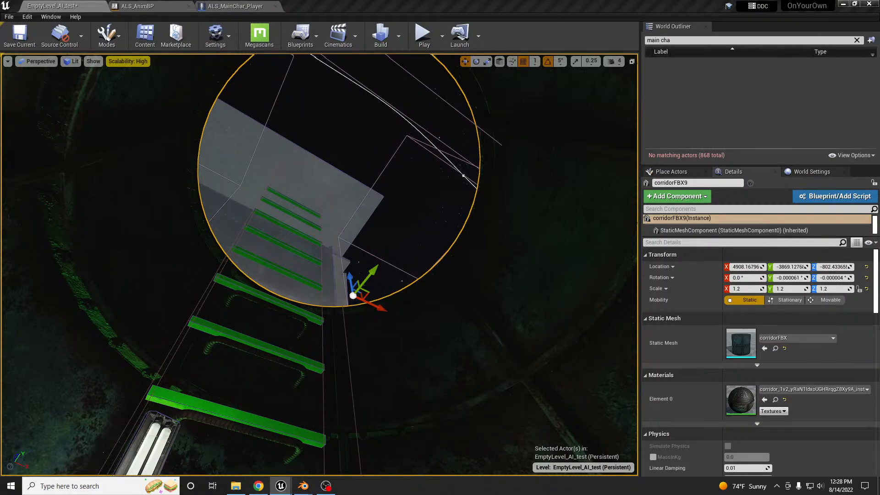
Inspect the SM_Windmill_Small_Fan and SM_AC_unit meshes in their previews as candidates for the fan
mouse_move(879, 486)
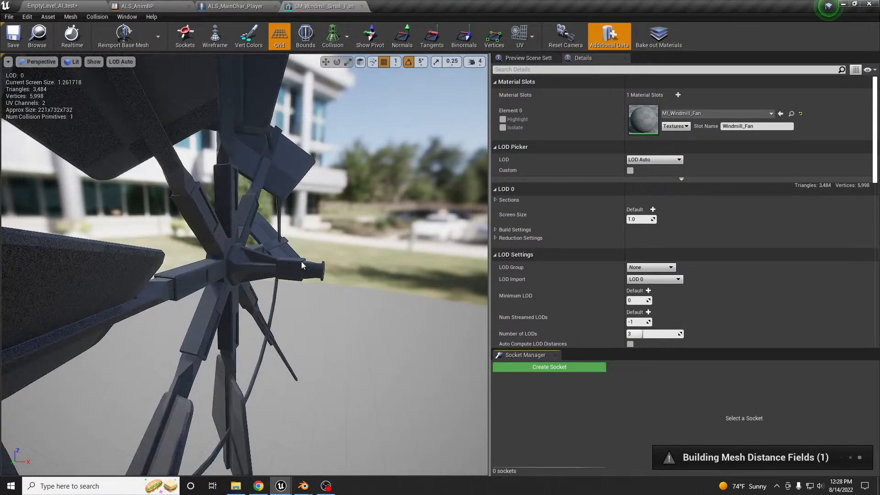
scroll(301, 265, "down", 3)
left_click_drag(284, 269, 484, 275, "alt")
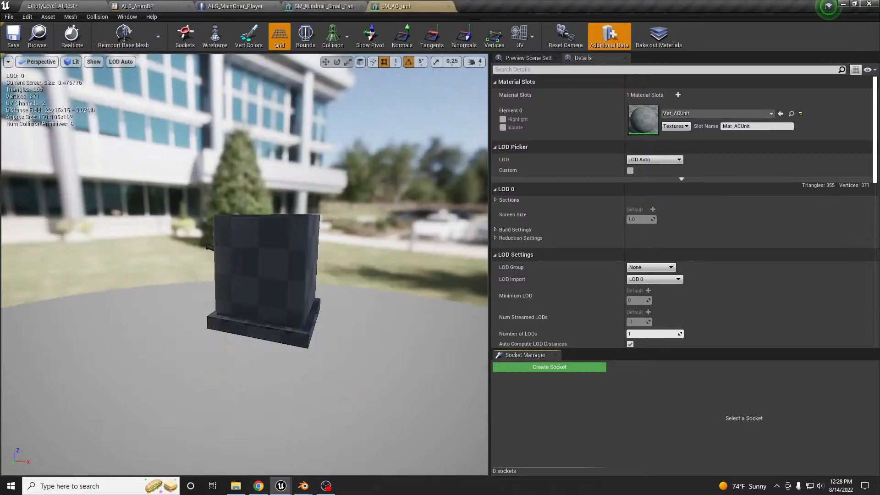
mouse_move(265, 268)
left_mouse_down()
mouse_move(261, 298)
mouse_move(266, 268)
left_mouse_up()
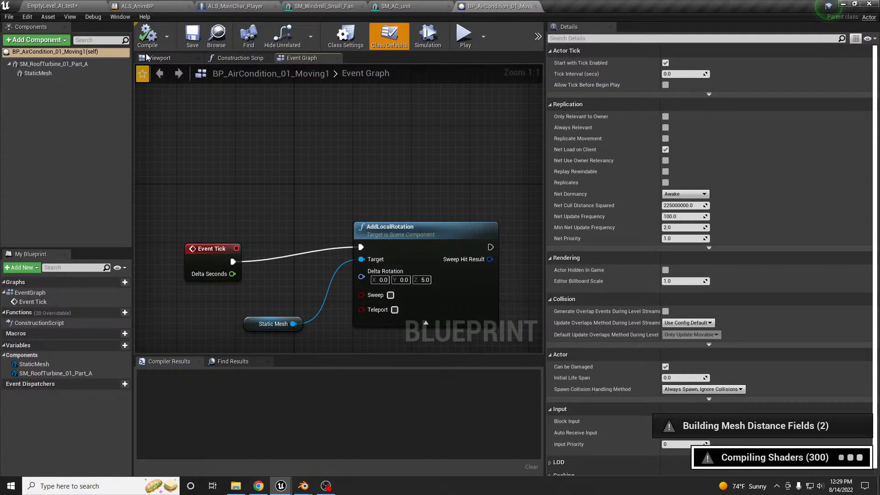
Examine the fan blades component of the BP_AirCondition_01_Moving1 blueprint in its 3D preview and close the blueprint
left_click(148, 57)
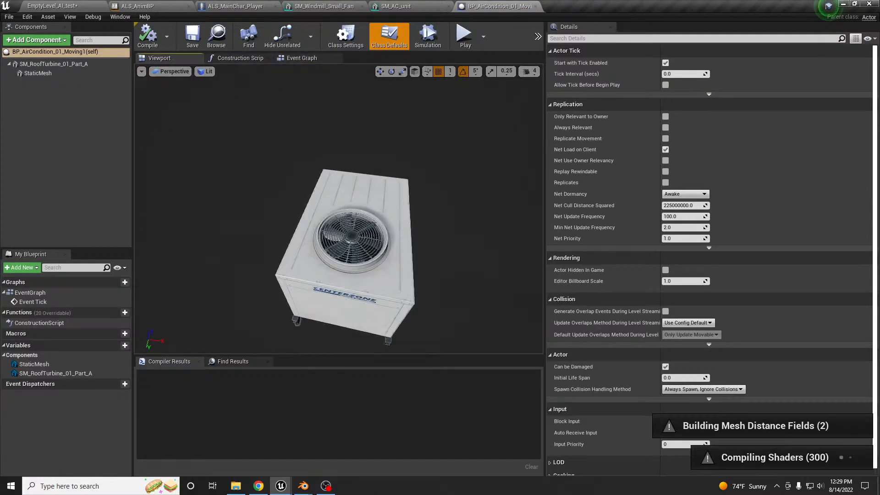
mouse_move(339, 208)
right_mouse_down()
mouse_move(358, 229)
mouse_move(340, 197)
right_mouse_up()
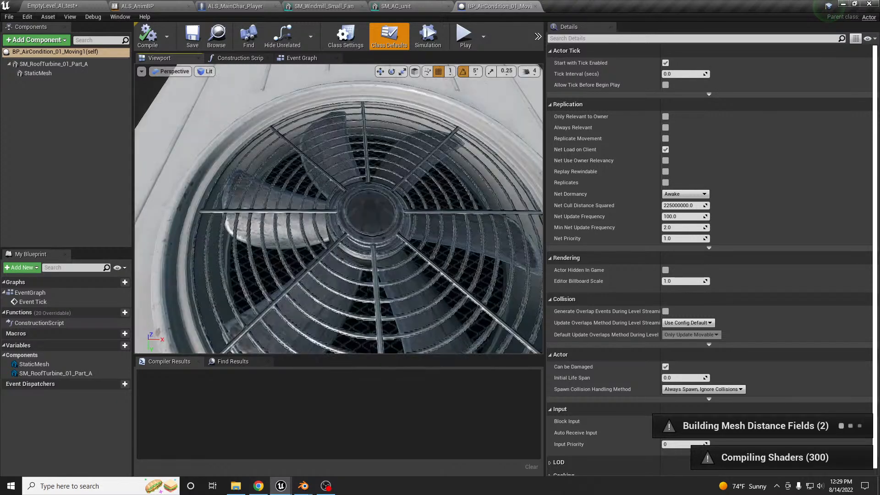
left_click(409, 295)
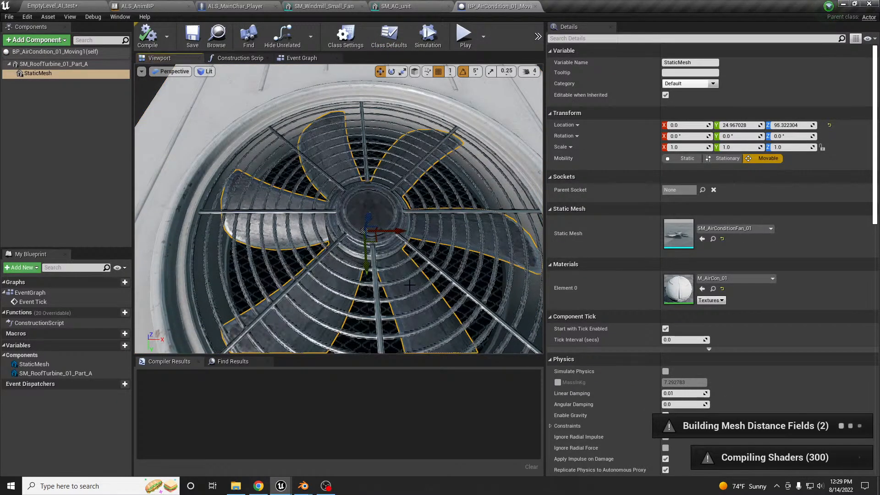
key("f")
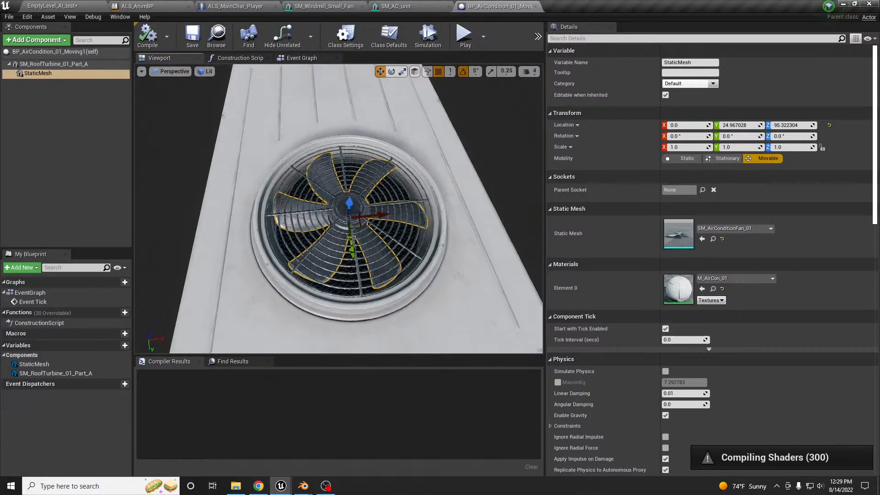
left_click(535, 6)
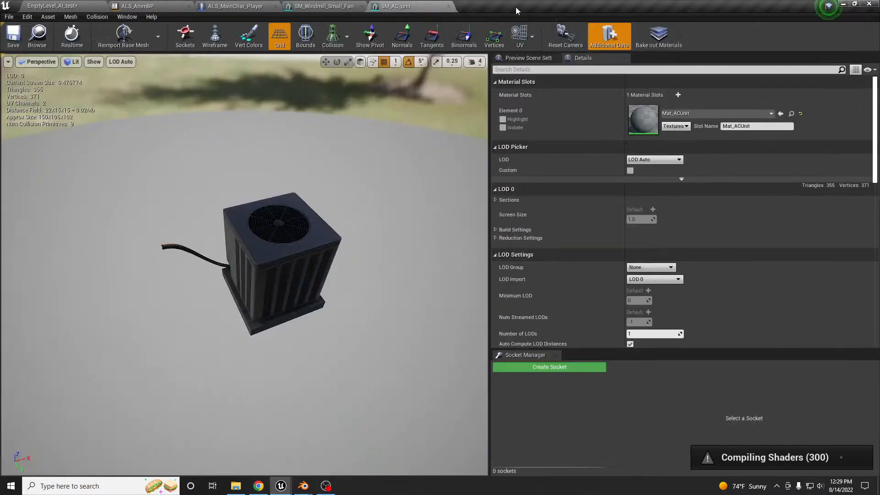
Check the SM_AC_unit grille and the SM_Windmill_Small_Fan blades up close, closing each mesh after its inspection
scroll(315, 194, "up", 5)
scroll(315, 194, "down", 7)
left_click_drag(315, 193, 206, 127, "alt")
scroll(312, 200, "up", 5)
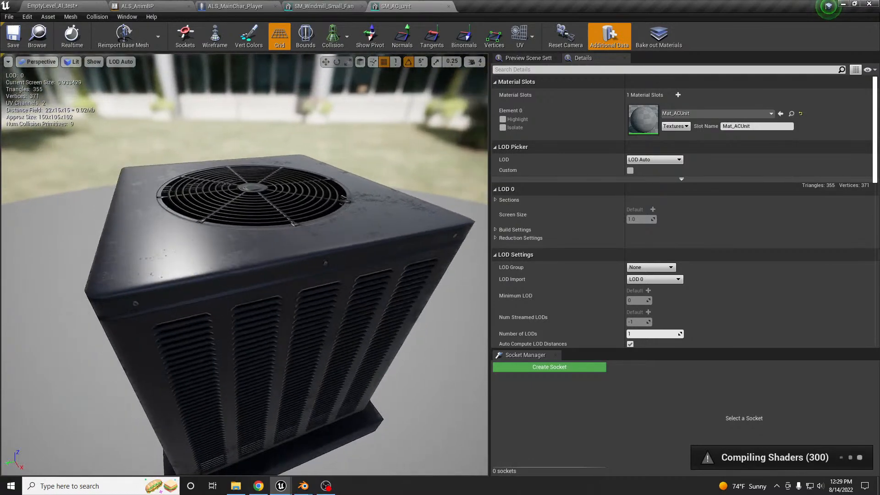
left_click(448, 7)
left_click_drag(275, 257, 252, 215, "alt")
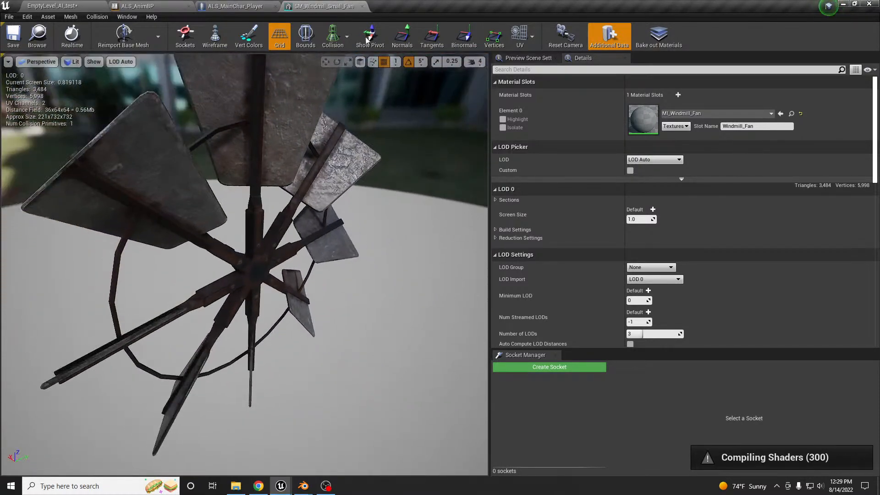
left_click(362, 6)
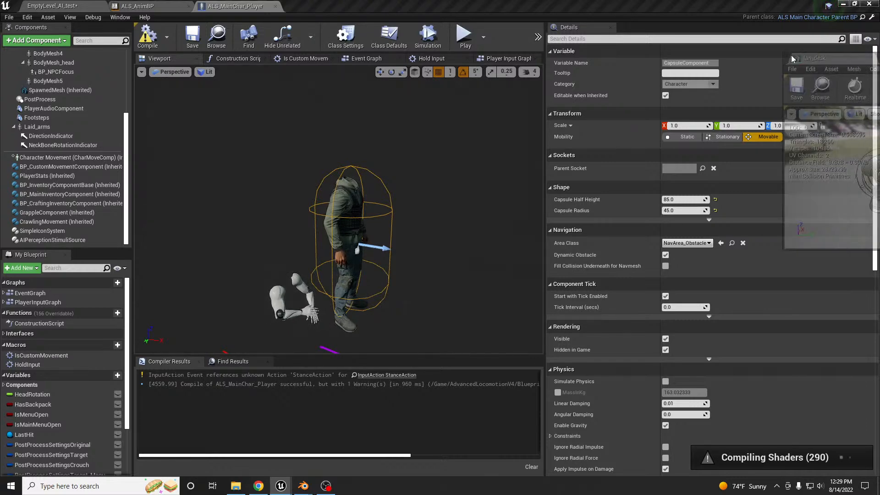
Inspect the fan_desk mesh's blades and wire cage from the front and side
scroll(237, 279, "up", 5)
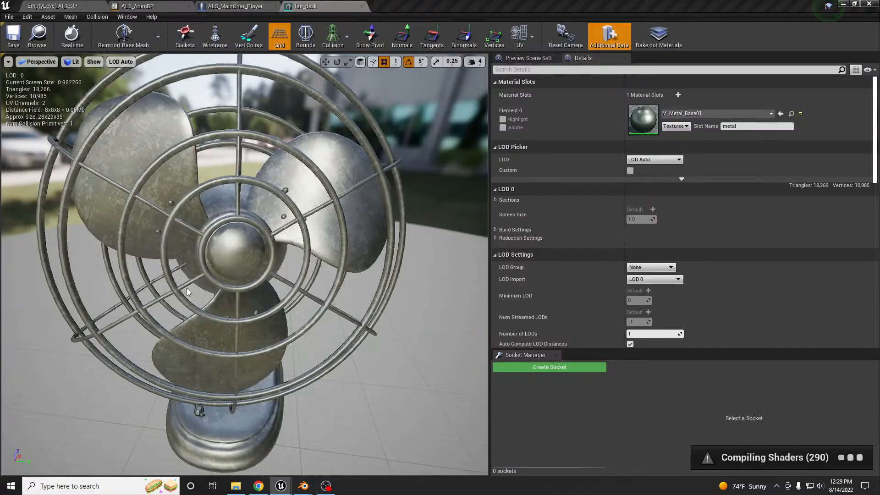
mouse_move(246, 301)
left_mouse_down()
mouse_move(408, 291)
mouse_move(247, 301)
left_mouse_up()
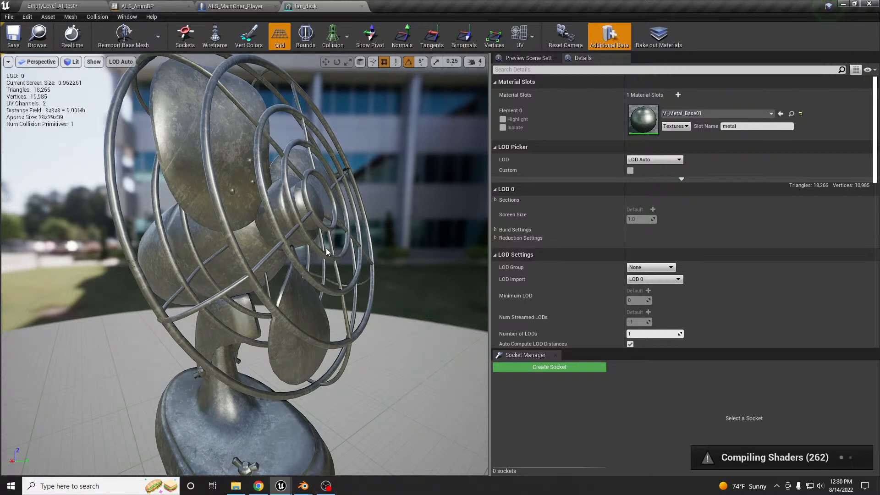
left_click_drag(298, 233, 144, 236)
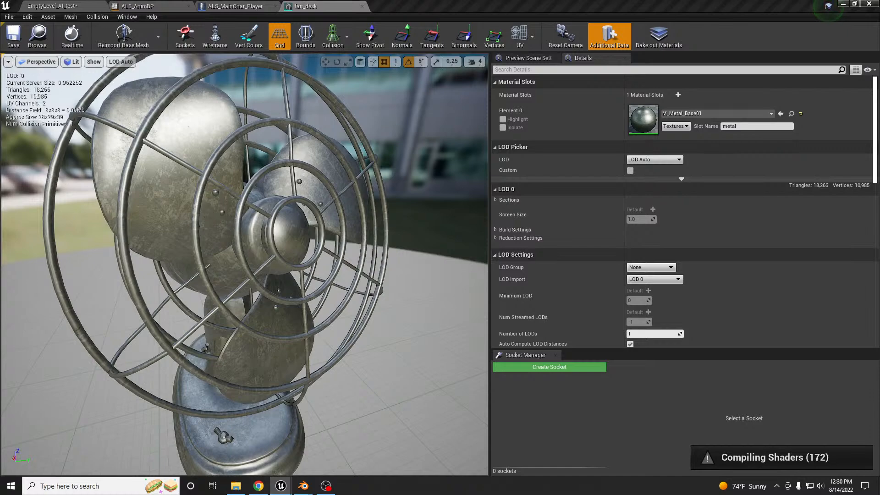
Export the fan_desk mesh as FBX into a new folder named fan inside electric_items_lights_torch, keeping the default export options
key("super+d")
key("super+d")
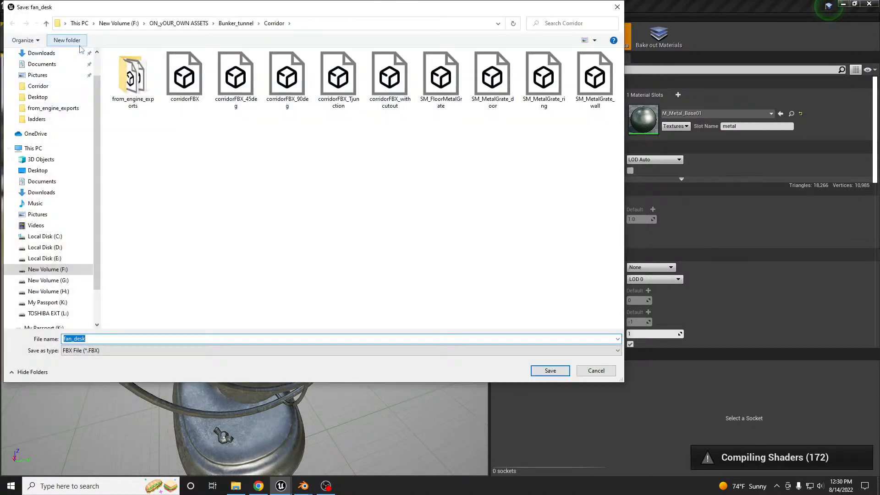
left_click(192, 24)
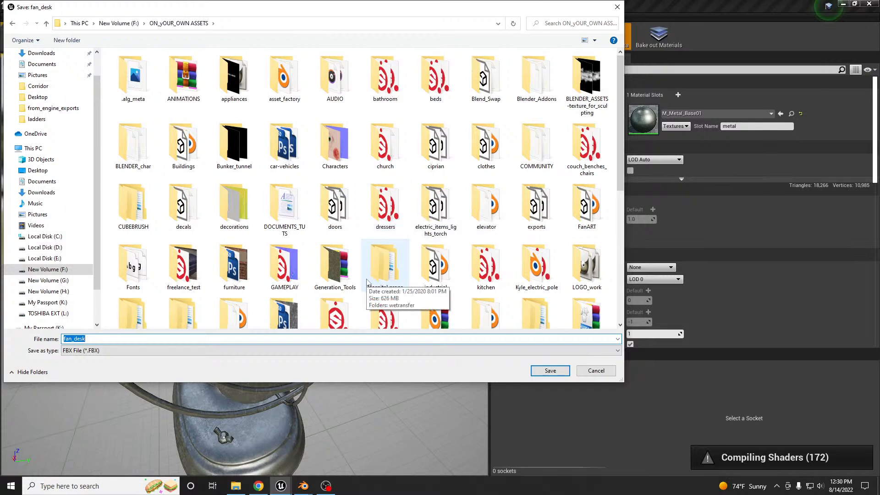
double_click(435, 206)
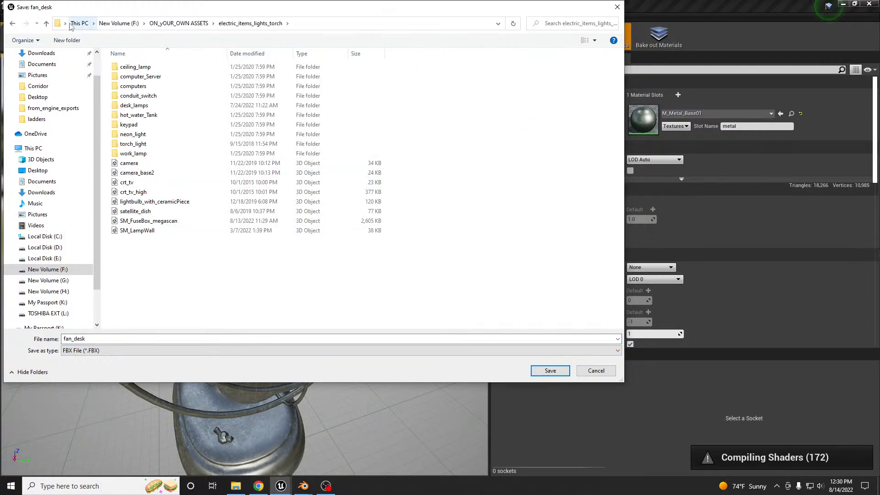
left_click(67, 40)
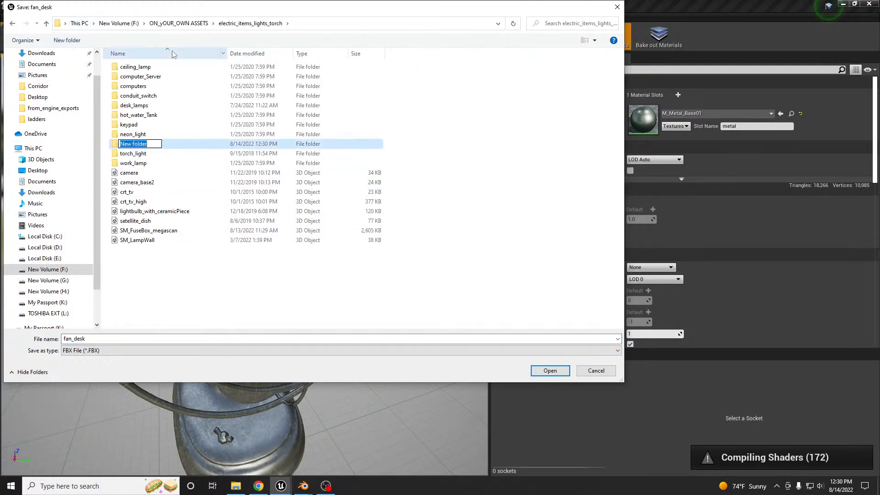
type("fan")
key("Return")
key("Return")
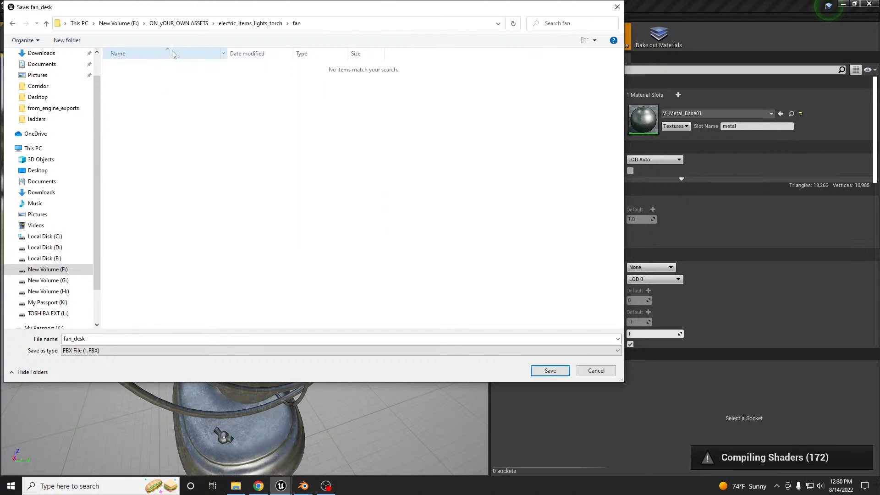
left_click(540, 368)
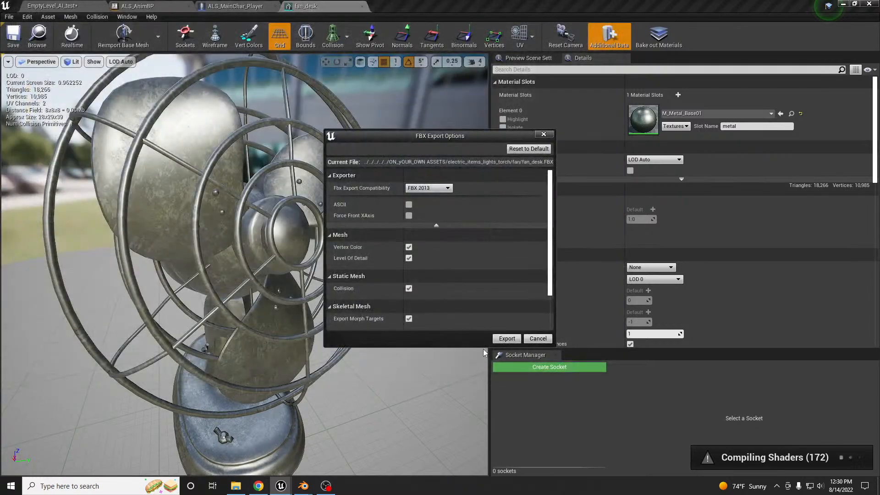
left_click(507, 339)
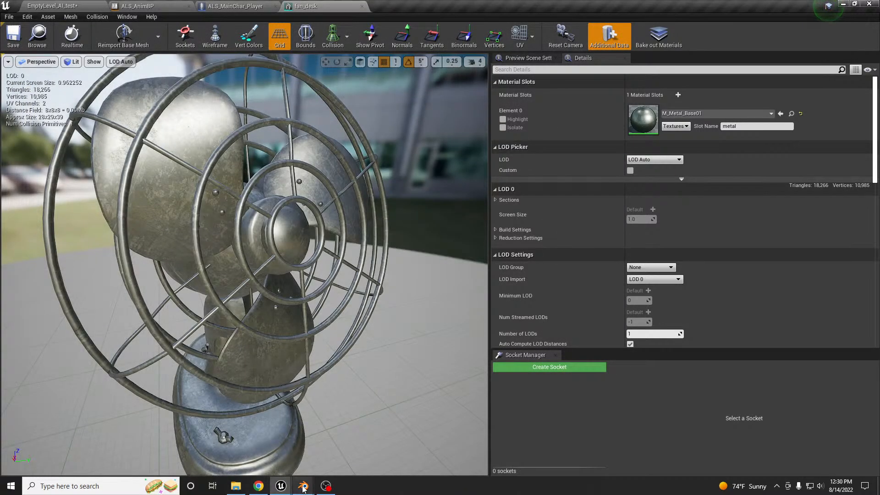
Switch to Blender and replace the open rebar_ladder.blend file with a new empty scene
mouse_move(304, 486)
left_click(356, 412)
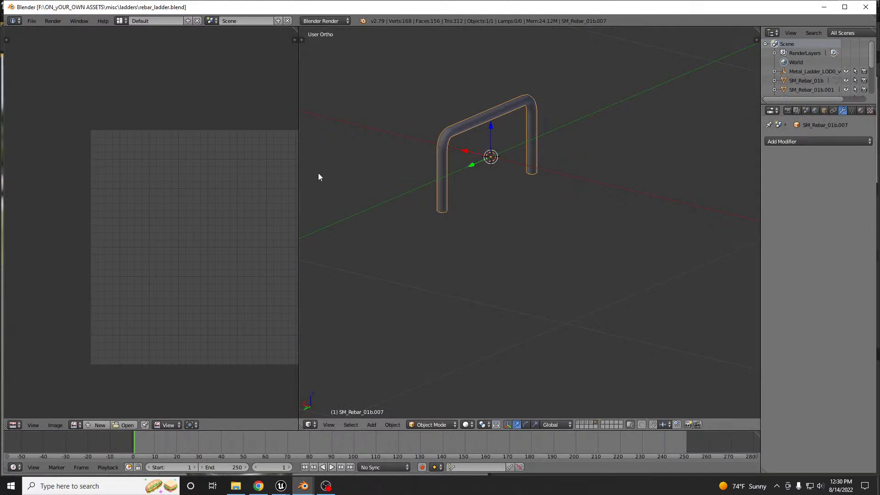
middle_click_drag(490, 137, 464, 188)
left_click(32, 21)
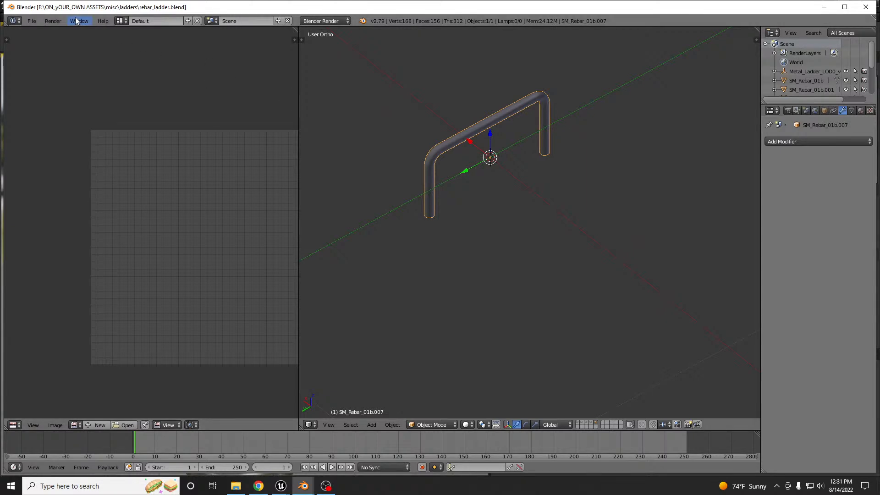
left_click(39, 20)
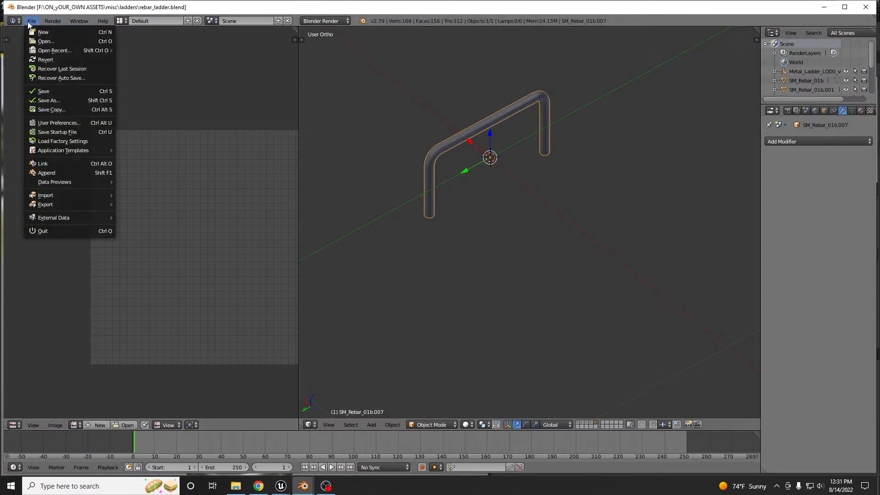
left_click(58, 32)
left_click(58, 37)
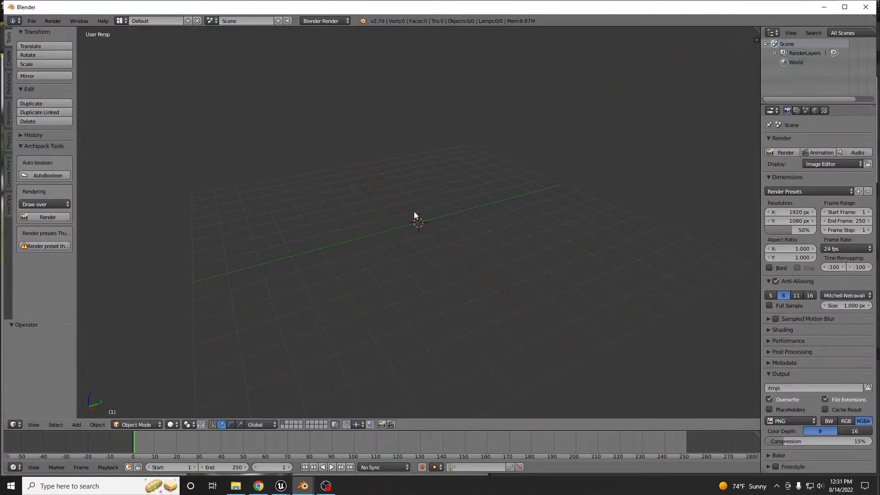
Import fan_desk.FBX from the electric_items_lights_torch\fan folder into the scene
left_click(32, 21)
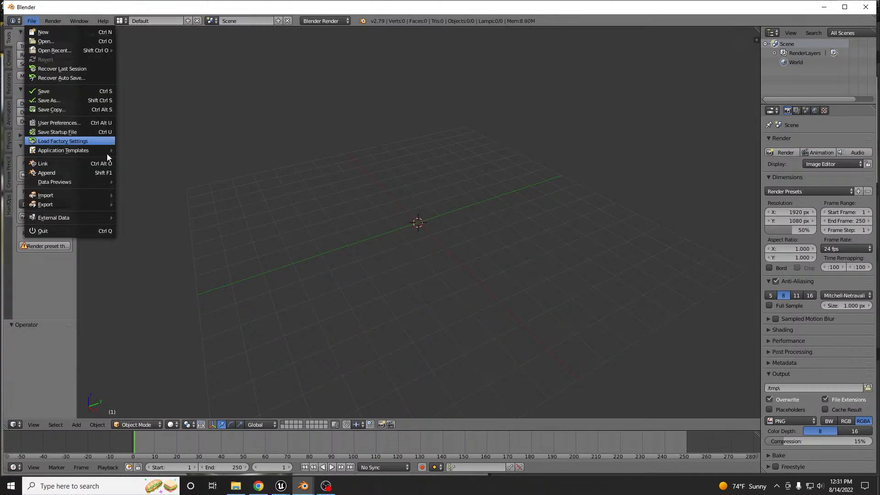
mouse_move(105, 193)
left_click(164, 227)
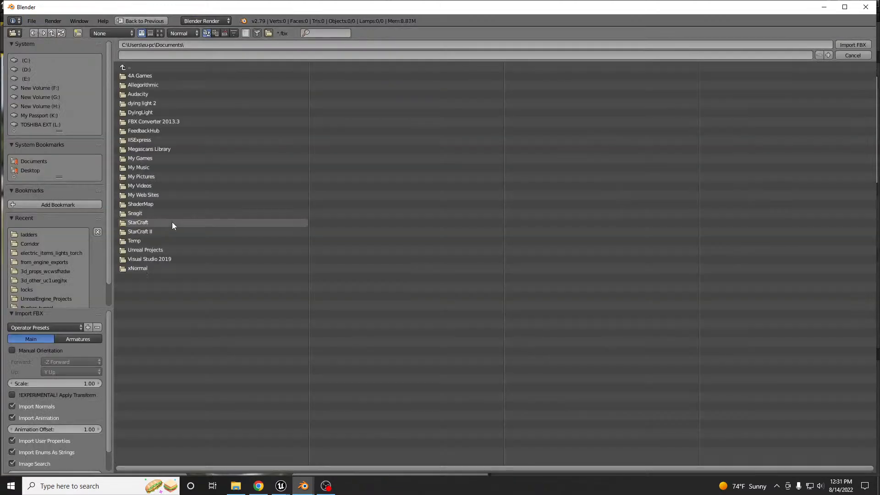
left_click(28, 234)
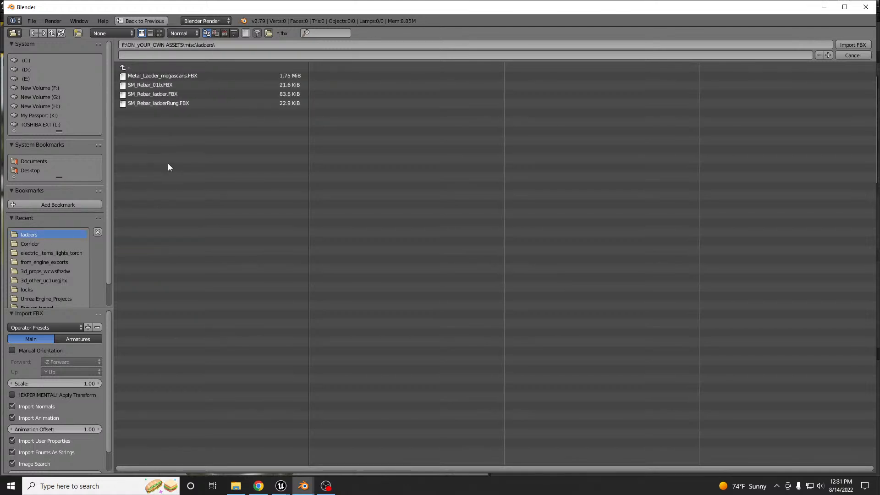
left_click(147, 67)
left_click(147, 67)
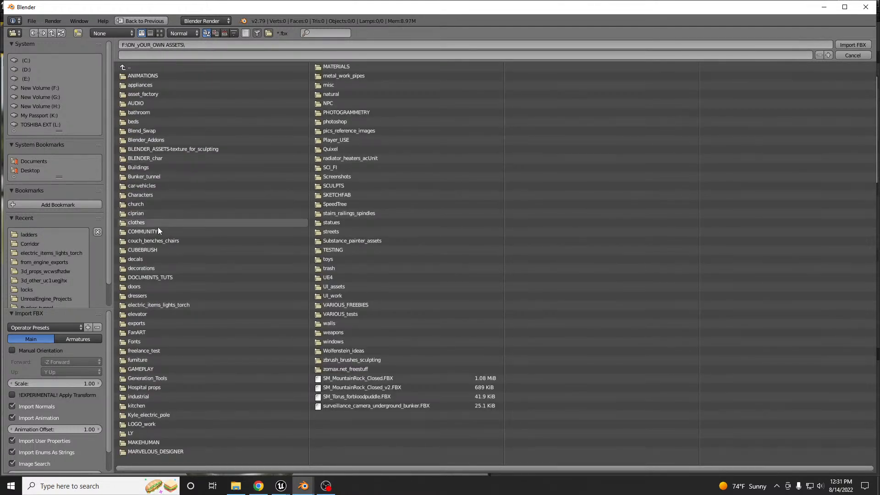
left_click(157, 305)
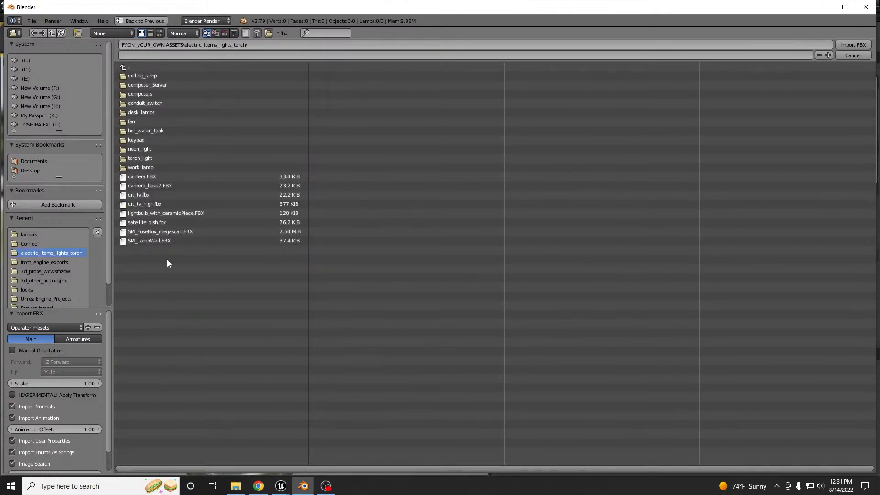
left_click(131, 128)
left_click(124, 67)
left_click(144, 121)
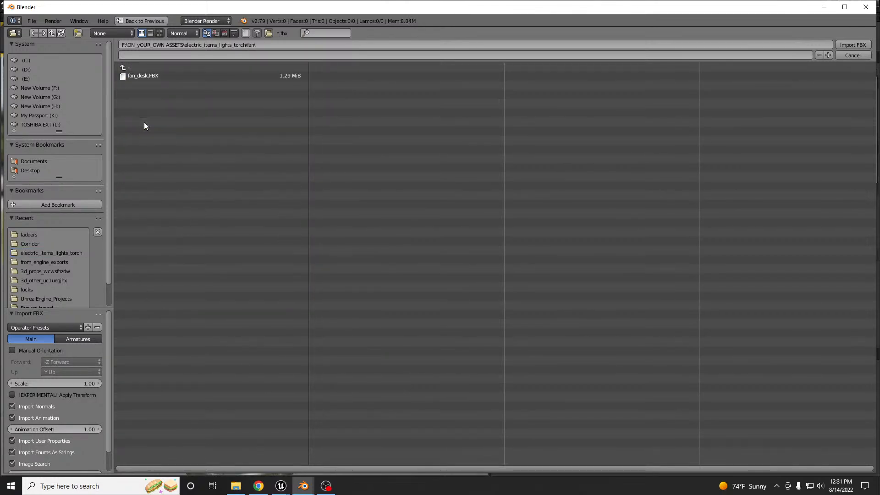
double_click(151, 76)
Delete the UCX_fan_desk collision hull around the fan and display the remaining mesh in solid shading
key("KP_Decimal")
right_click(433, 182)
key("x")
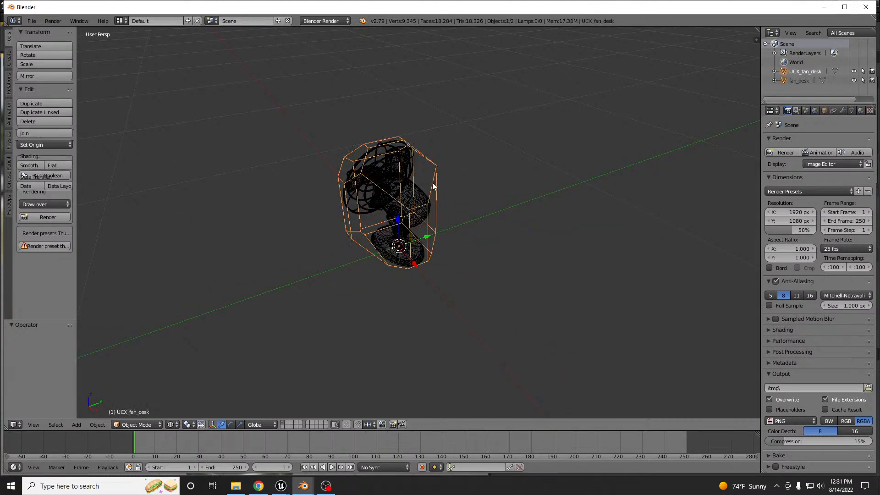
left_click(433, 182)
middle_click_drag(401, 205, 486, 189)
key("z")
scroll(380, 172, "up", 1)
scroll(380, 172, "up", 3)
Edit the fan_desk mesh and select the four concentric rings on the front of the wire cage as linked pieces
right_click(388, 186)
key("Tab")
middle_click_drag(406, 237, 418, 212)
middle_click_drag(436, 164, 382, 177)
key("a")
key("l")
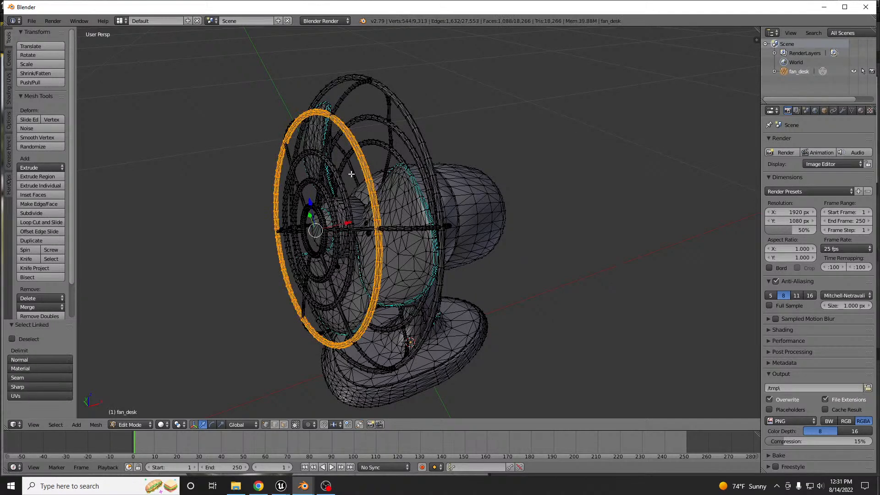
key("l")
key("l")
middle_click_drag(329, 200, 319, 213)
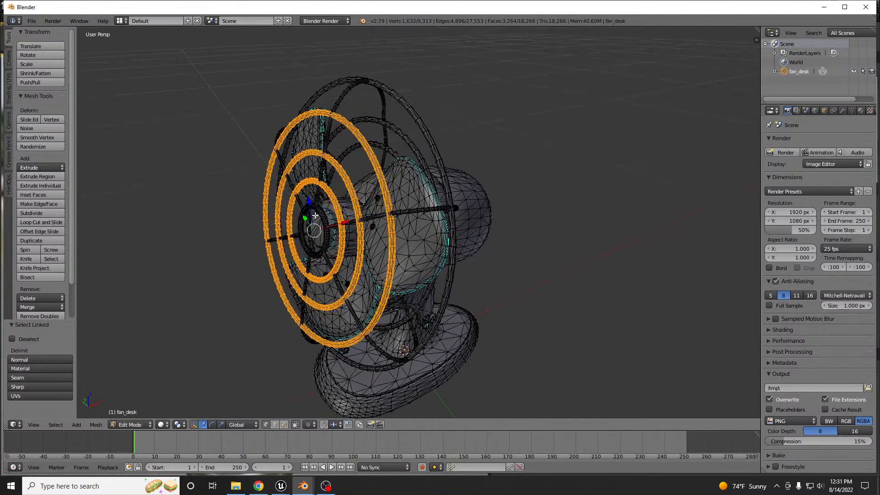
key("l")
Add the fan's three blades, the central hub and their small rivets to the linked selection
key("l")
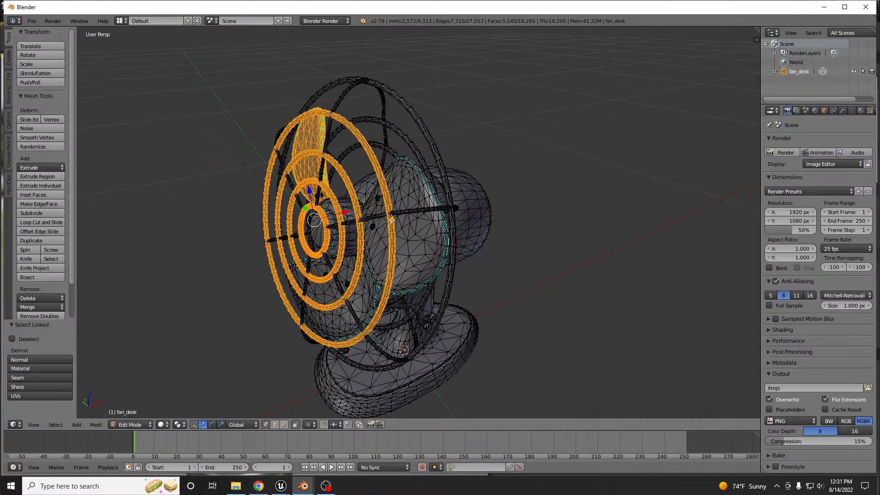
scroll(404, 247, "up", 2)
key("l")
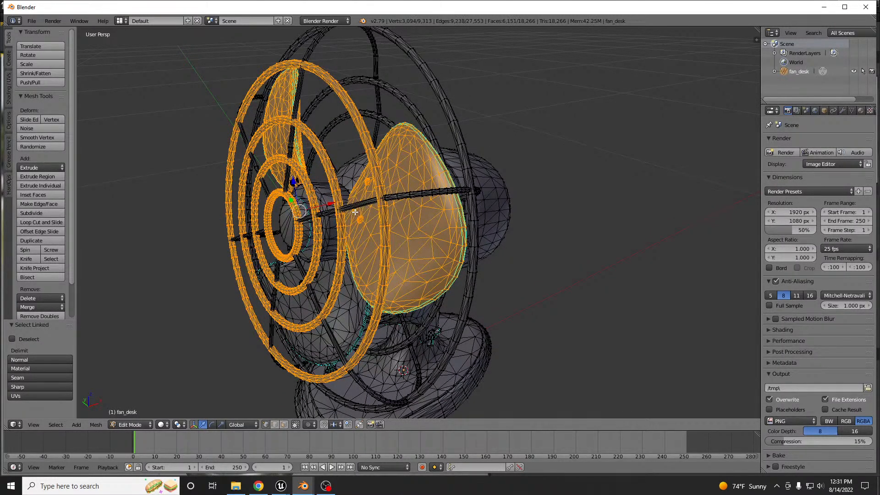
key("l")
key("l")
middle_click_drag(294, 221, 349, 202)
key("l")
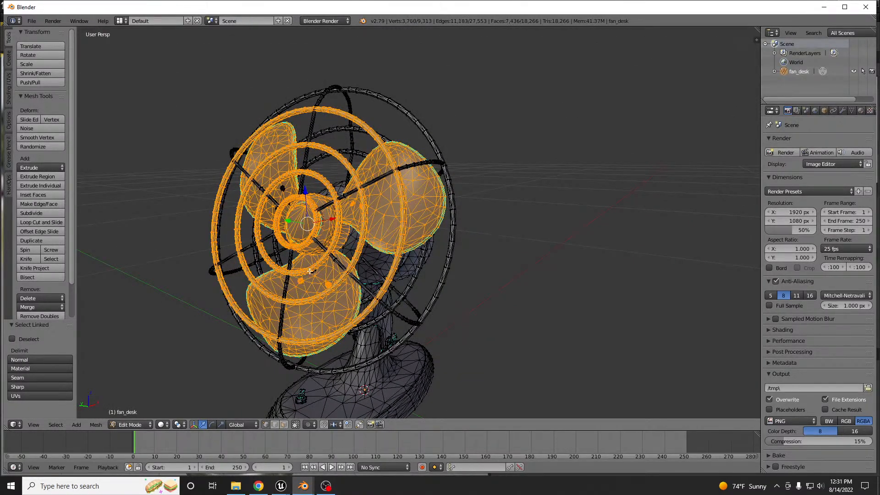
middle_click_drag(309, 274, 310, 279)
middle_click_drag(291, 224, 269, 207)
scroll(270, 207, "up", 6)
key("l")
key("l")
key("l")
scroll(235, 254, "down", 8)
middle_click_drag(235, 253, 163, 229)
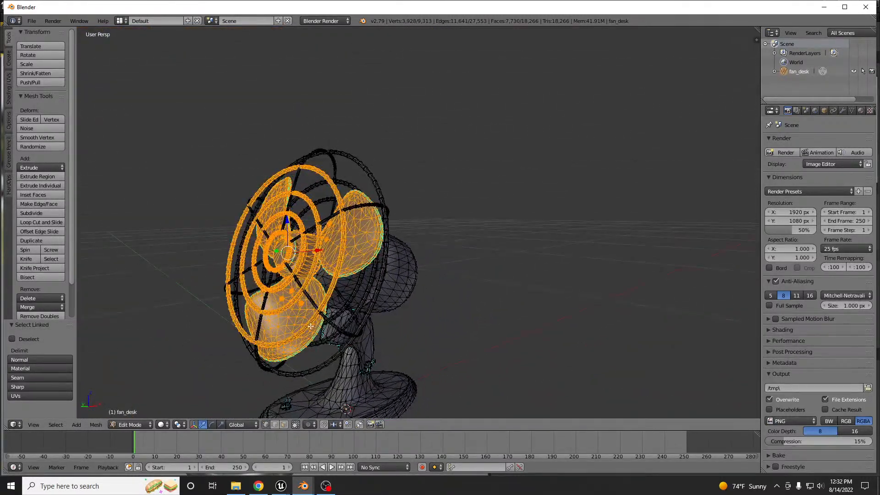
Extend the selection with the cage's rear rings and the three curved spokes on the near side
scroll(310, 326, "up", 3)
key("l")
mouse_move(351, 324)
middle_mouse_down()
mouse_move(314, 330)
mouse_move(342, 323)
middle_mouse_up()
key("ctrl+z")
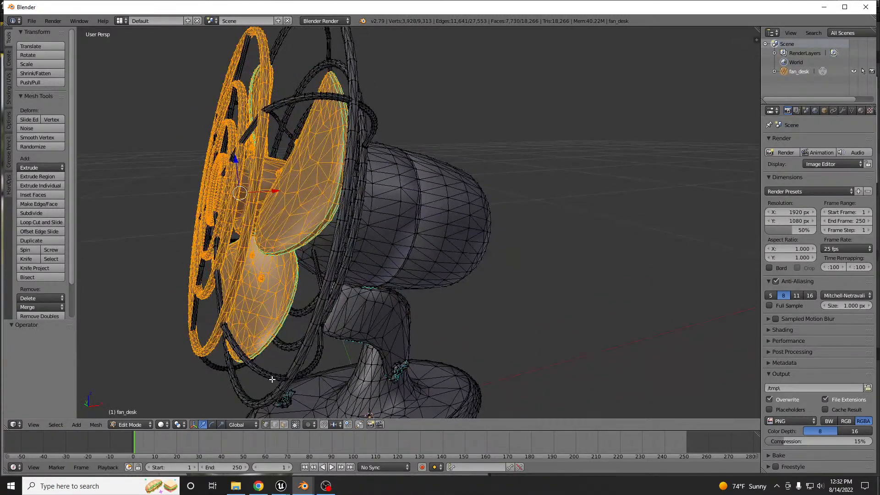
key("l")
key("l")
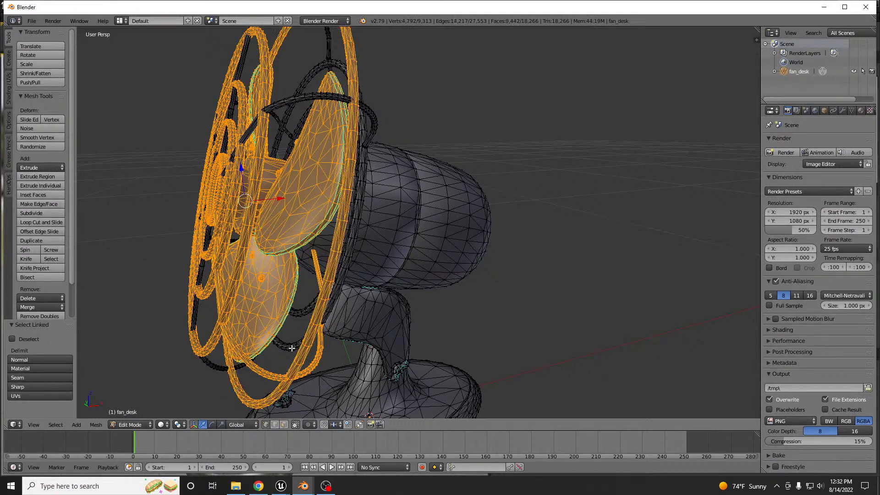
key("l")
key("l")
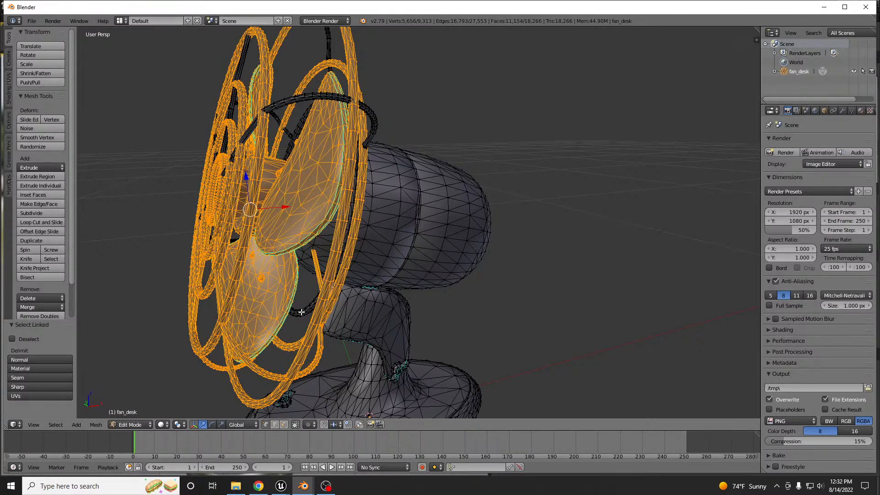
key("l")
key("l")
Add the three remaining unselected curved cage spokes to the linked selection
middle_click_drag(307, 96, 236, 91)
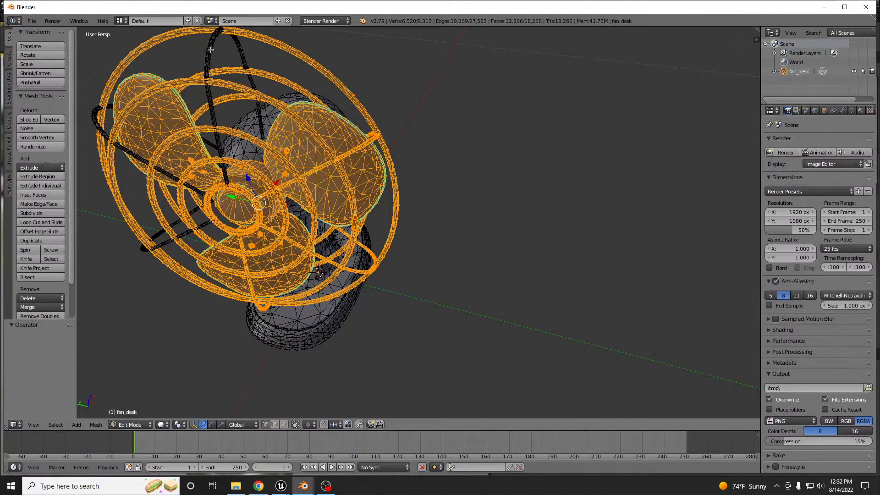
key("l")
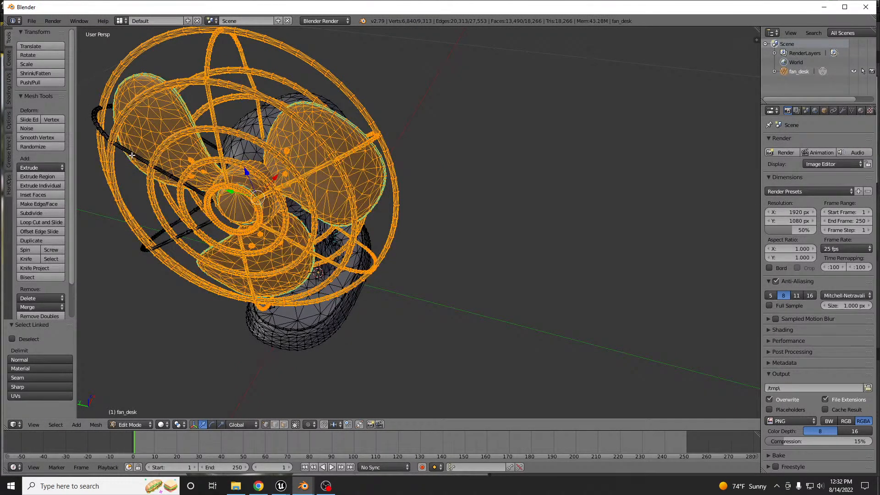
key("l")
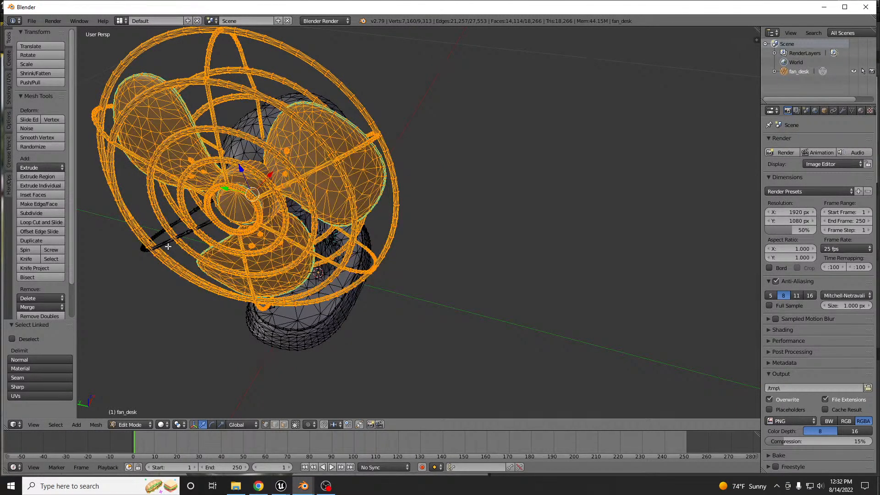
key("l")
Invert the selection to the motor housing, neck and base, and separate them into their own object
scroll(166, 234, "down", 4)
middle_click_drag(195, 218, 340, 171)
scroll(275, 207, "down", 3)
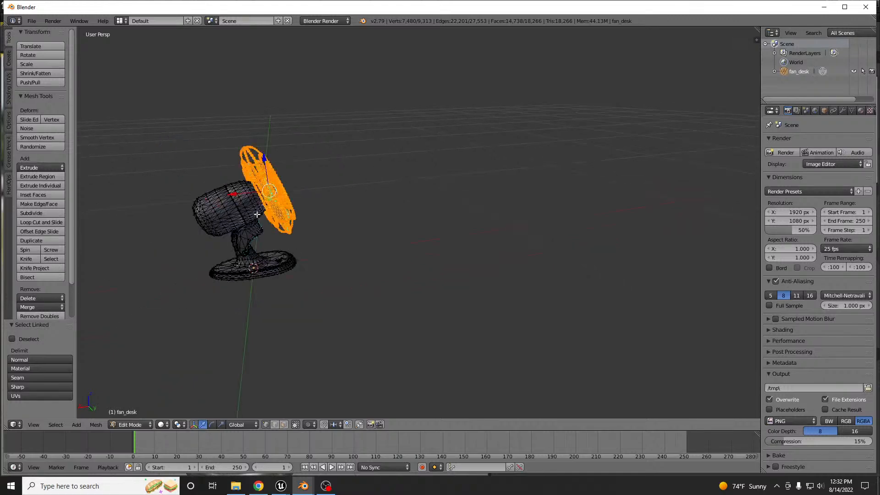
scroll(255, 214, "up", 4)
key("ctrl+i")
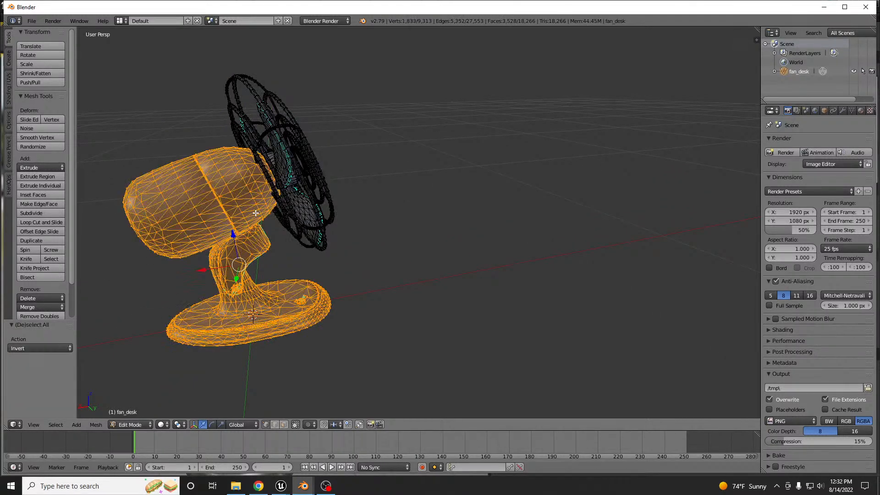
key("p")
left_click(255, 213)
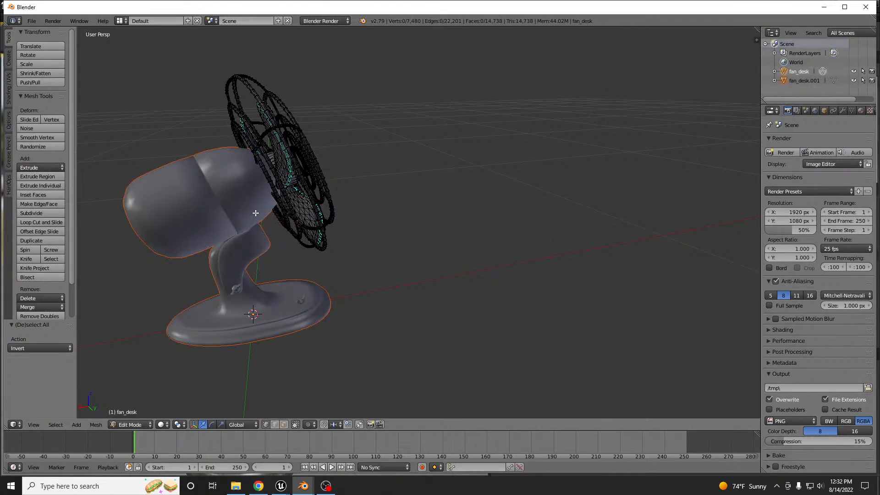
Leave mesh editing and move the separated motor housing and base object to another layer, keeping the blades and cage displayed
key("Tab")
key("m")
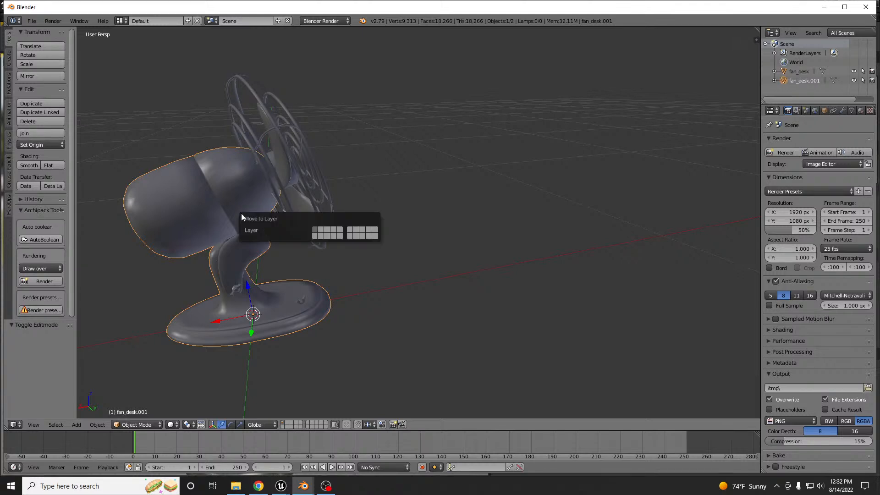
key("2")
middle_click_drag(363, 206, 302, 209)
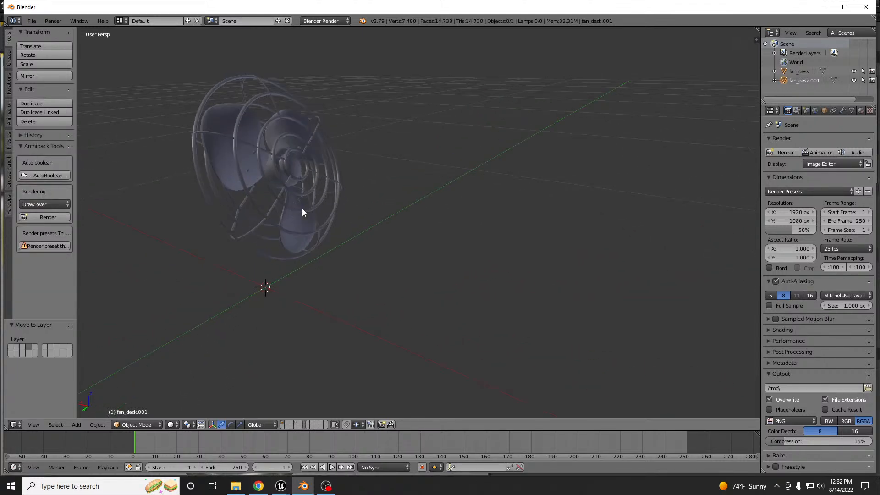
Select the blades and cage object and rotate it -13.3° about the global Z axis in front orthographic view
scroll(283, 191, "up", 5)
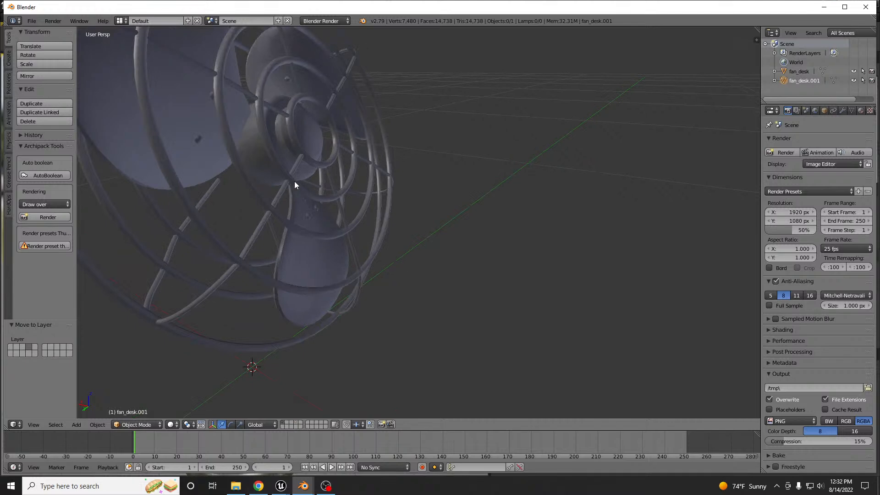
right_click(354, 213)
scroll(356, 216, "down", 4)
key("KP_1")
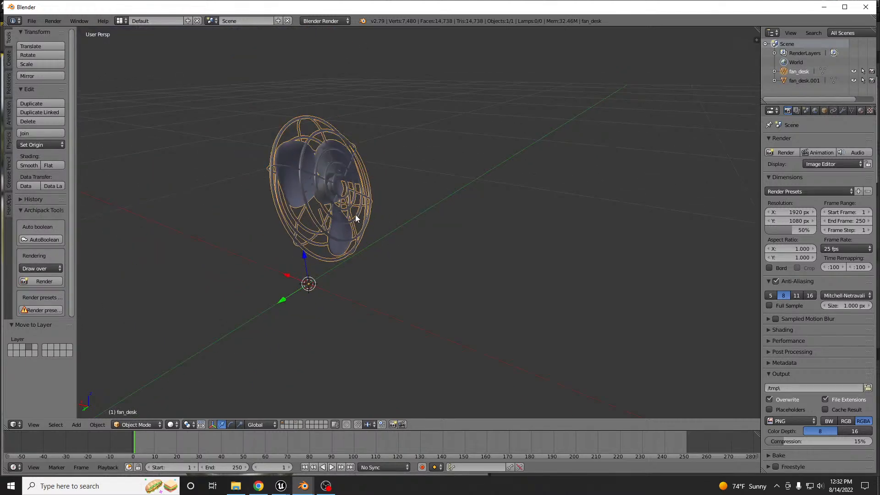
key("KP_5")
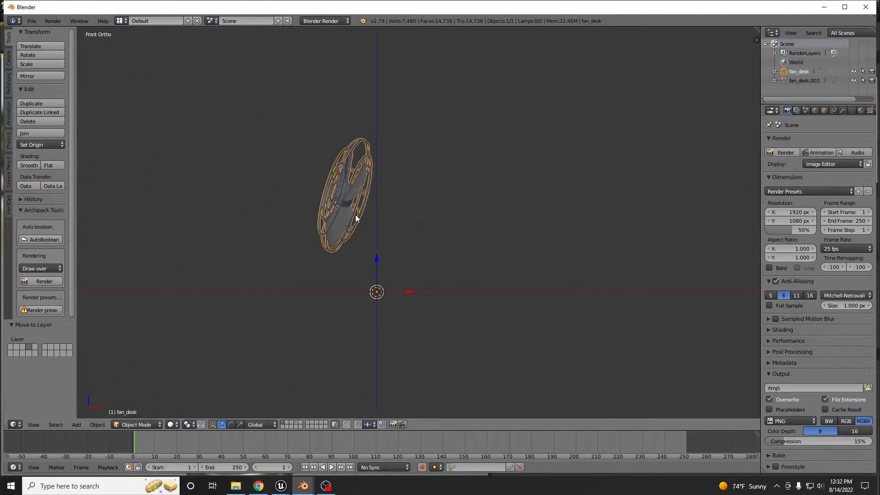
scroll(357, 219, "up", 2)
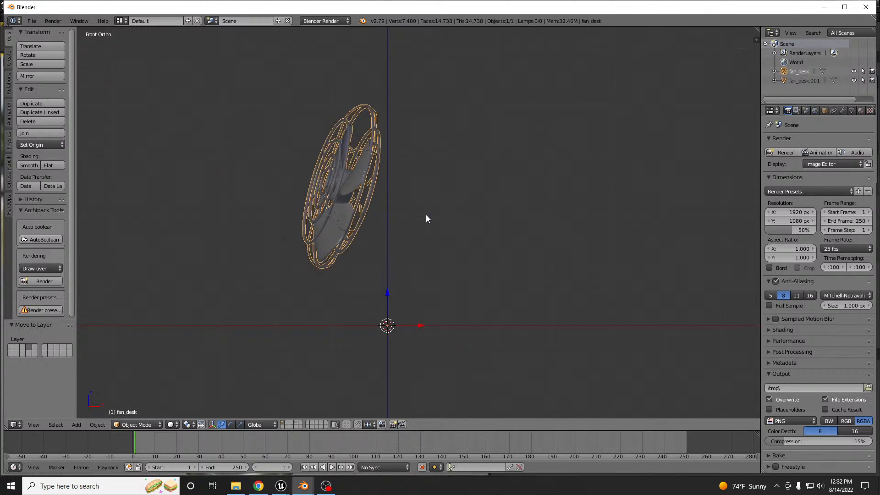
key("r")
key("z")
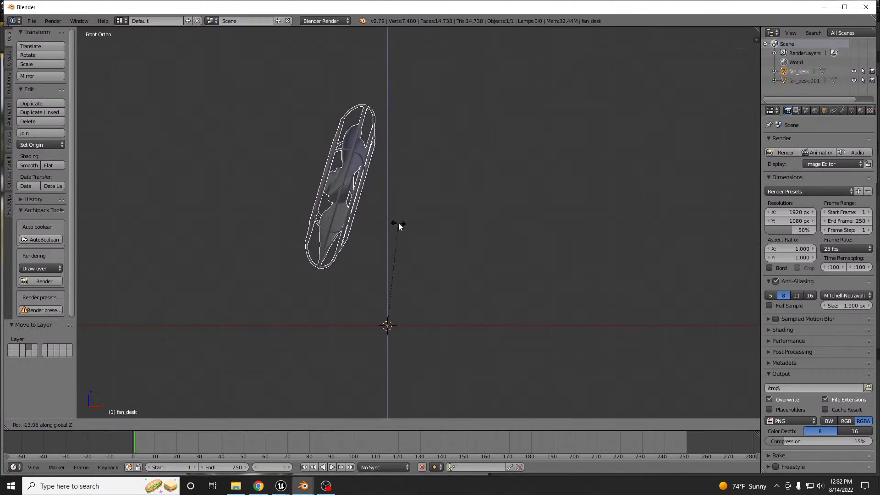
left_click(398, 225)
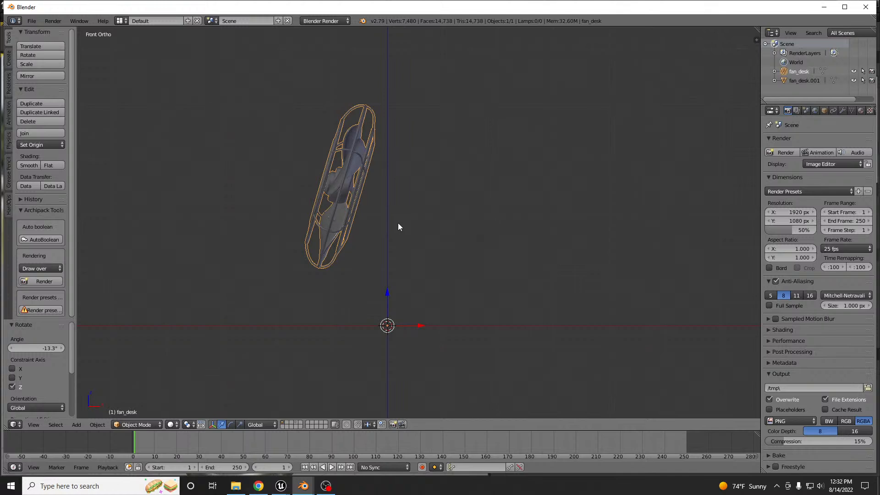
Rotate the whole fan mesh -107° in front view to lie flat, and move it onto the scene origin
key("Tab")
key("a")
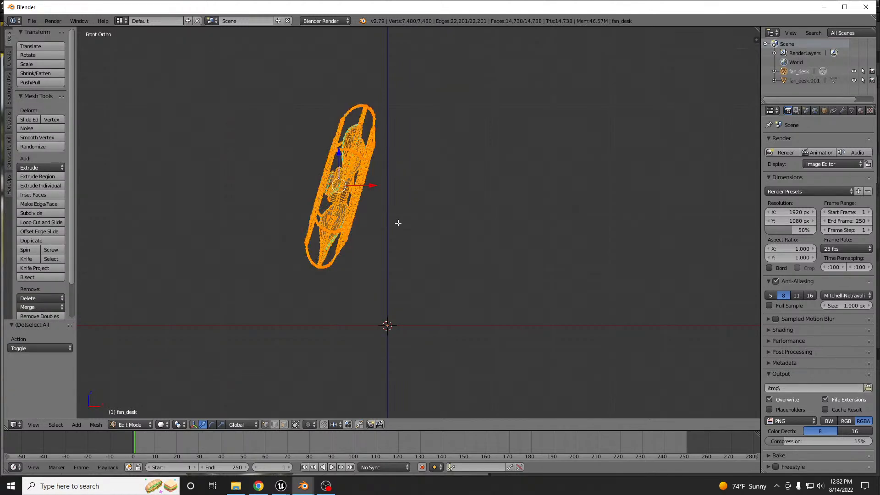
key("r")
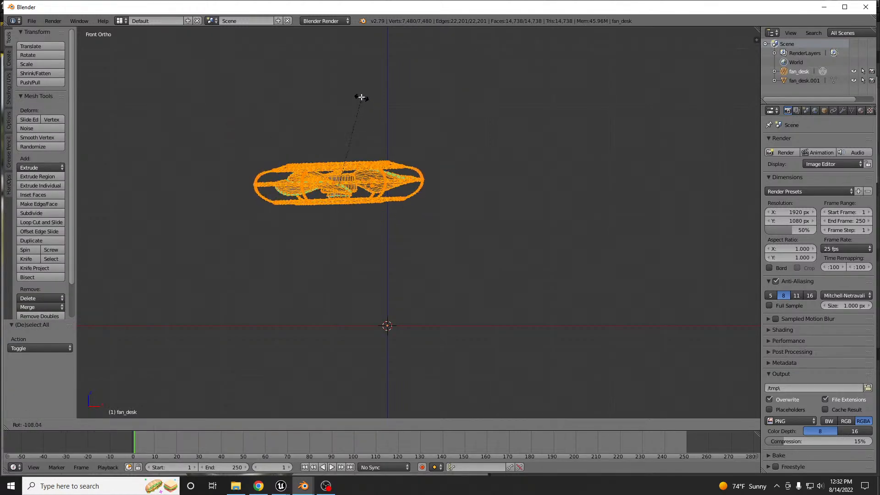
left_click(364, 97)
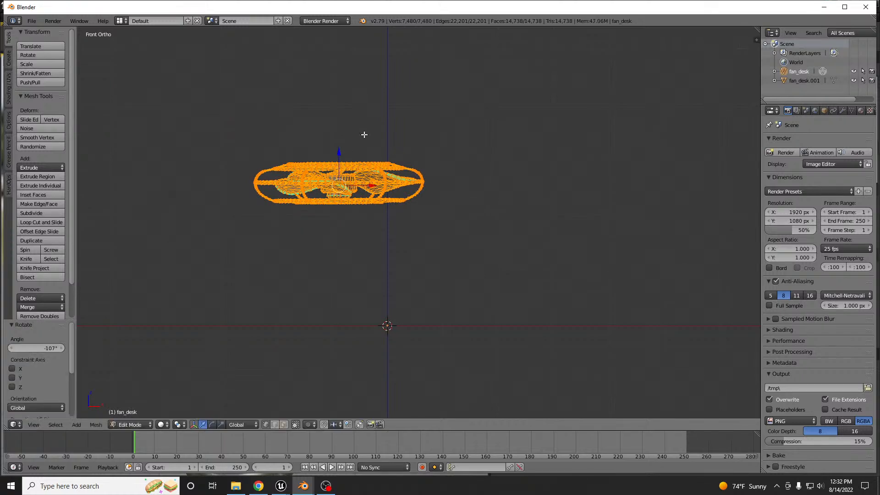
key("g")
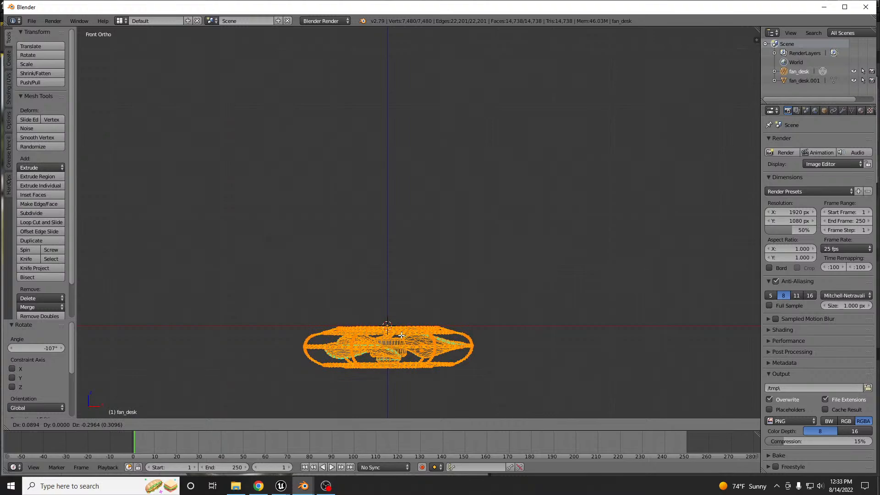
left_click(398, 334)
mouse_move(377, 285)
middle_mouse_down()
mouse_move(398, 340)
mouse_move(418, 141)
mouse_move(418, 218)
mouse_move(430, 265)
mouse_move(397, 277)
middle_mouse_up()
key("Tab")
key("z")
scroll(398, 340, "up", 5)
Split the 3D view, make one half a UV/Image Editor, and inspect the fan mesh's UV layout
key("ctrl+Up")
key("ctrl+Up")
left_click_drag(7, 427, 299, 395)
key("t")
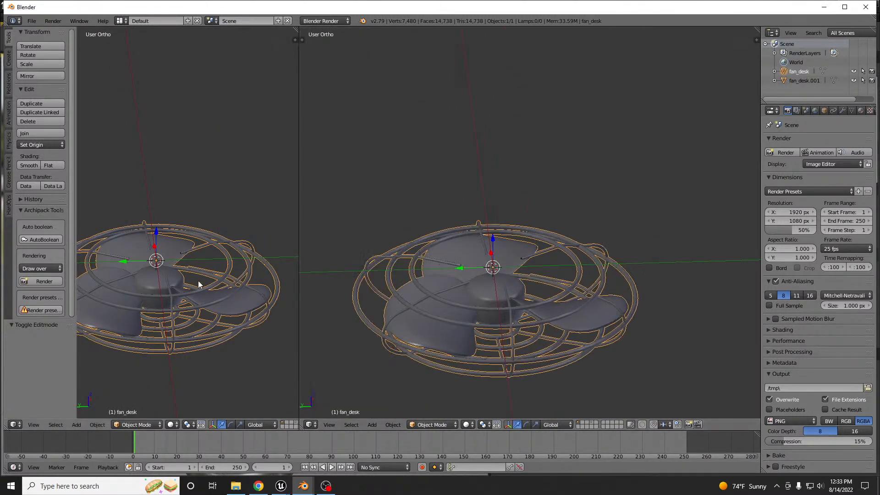
key("t")
left_click(18, 424)
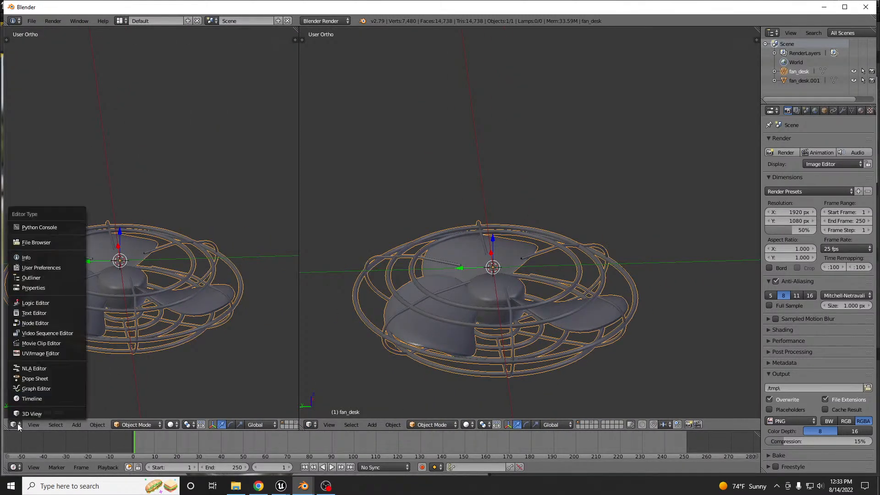
left_click(35, 353)
key("Tab")
scroll(116, 250, "up", 3)
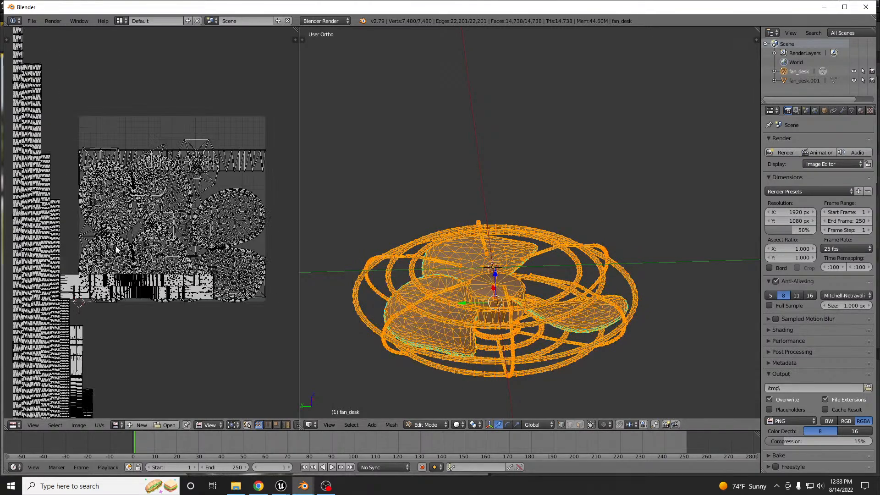
scroll(157, 232, "up", 4)
key("Tab")
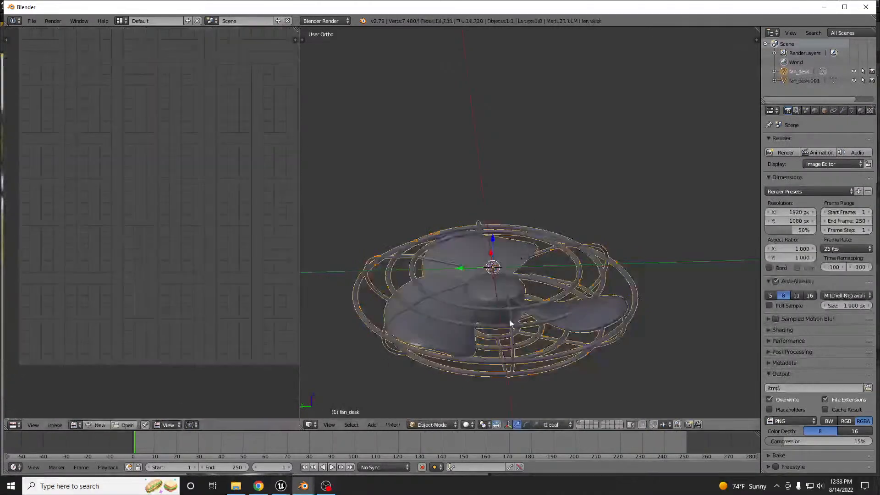
Maximize the 3D view and start an FBX export of the fan using a saved operator preset, with baked animation off
middle_click_drag(567, 331, 556, 294)
key("shift+space")
middle_click_drag(467, 336, 393, 425)
left_click(31, 21)
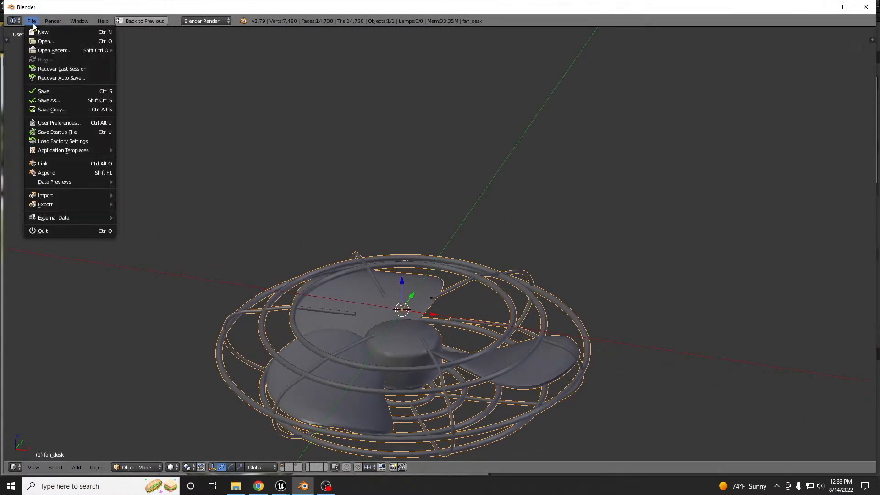
left_click(34, 22)
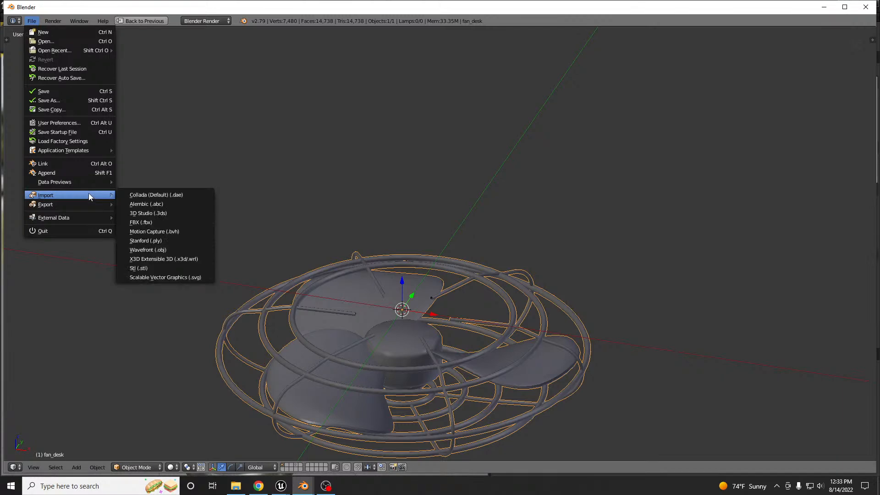
mouse_move(90, 204)
left_click(149, 231)
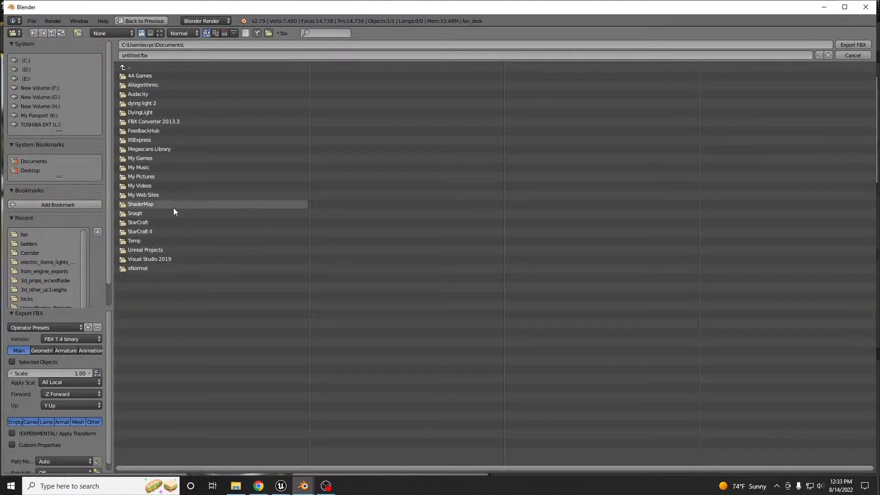
left_click(50, 327)
left_click(27, 359)
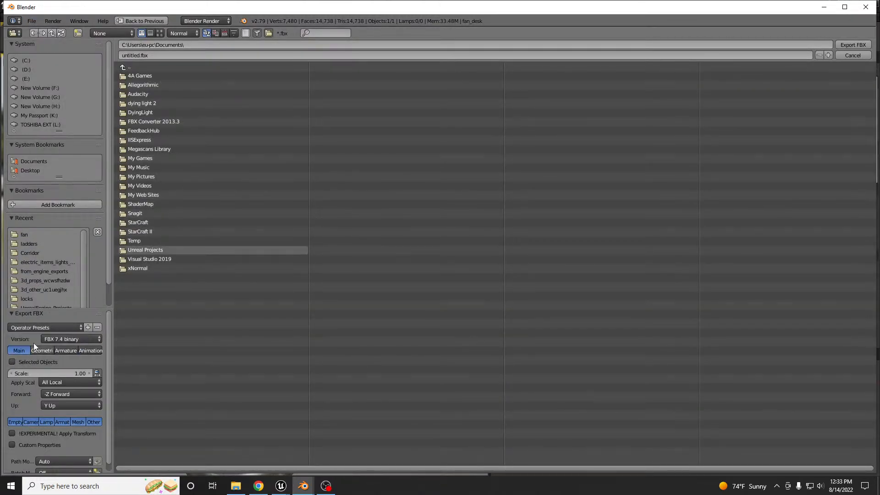
left_click(37, 325)
left_click(46, 351)
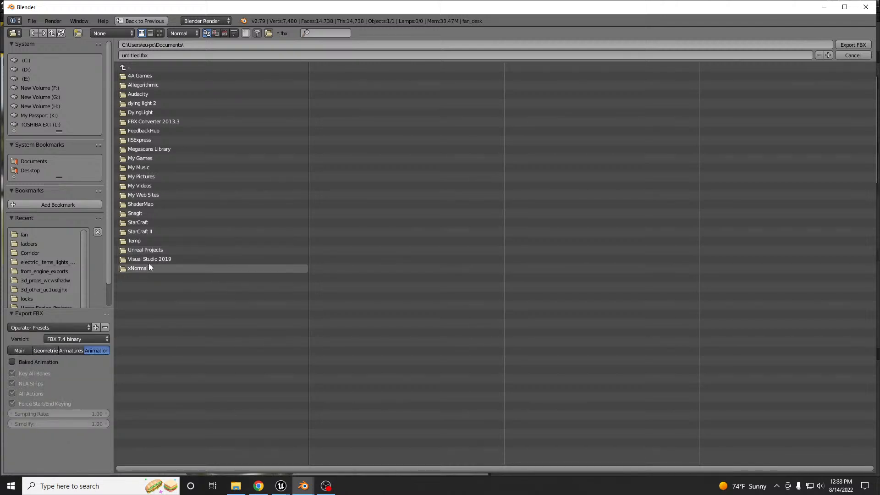
Export the FBX to the recent fan folder under the name SM_BunkerFan_Intake
left_click(28, 235)
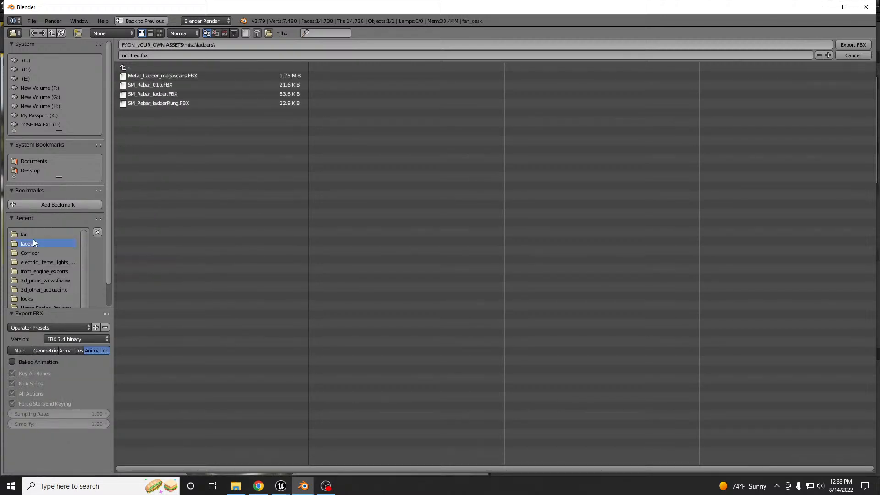
left_click(150, 56)
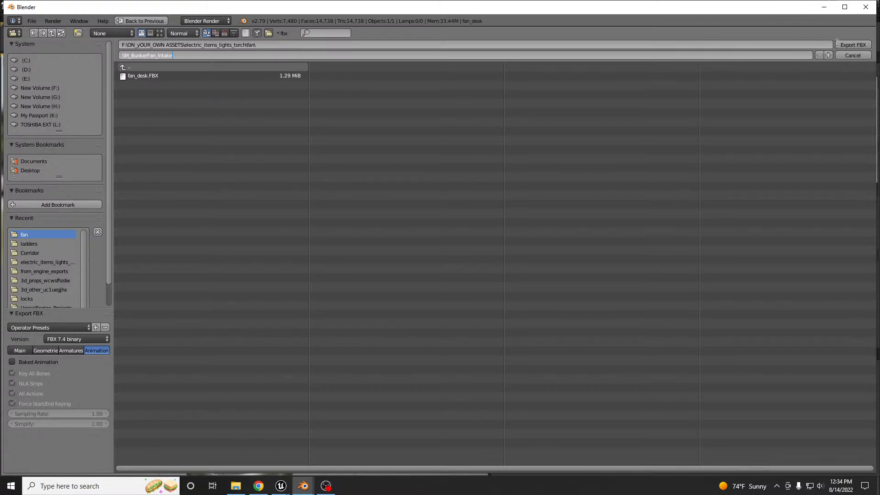
left_click(843, 45)
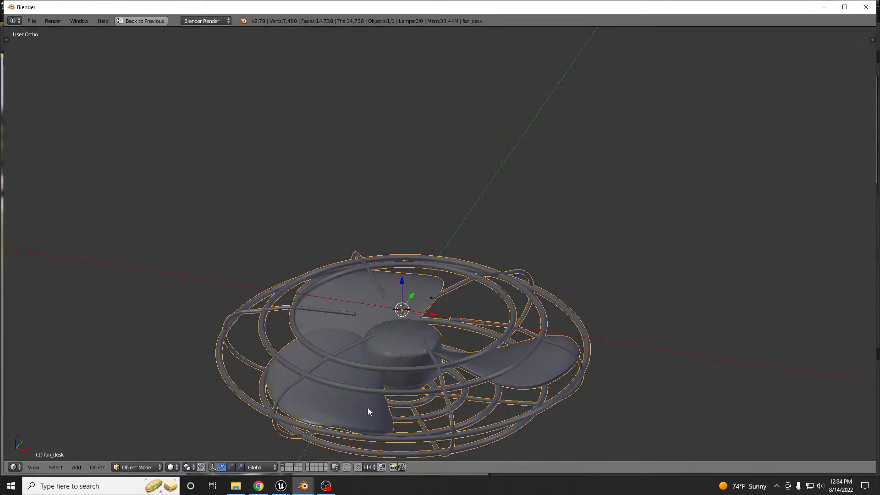
Switch to Unreal Editor, import SM_BunkerFan_Intake from the FBX, and open the mesh for viewing
mouse_move(281, 486)
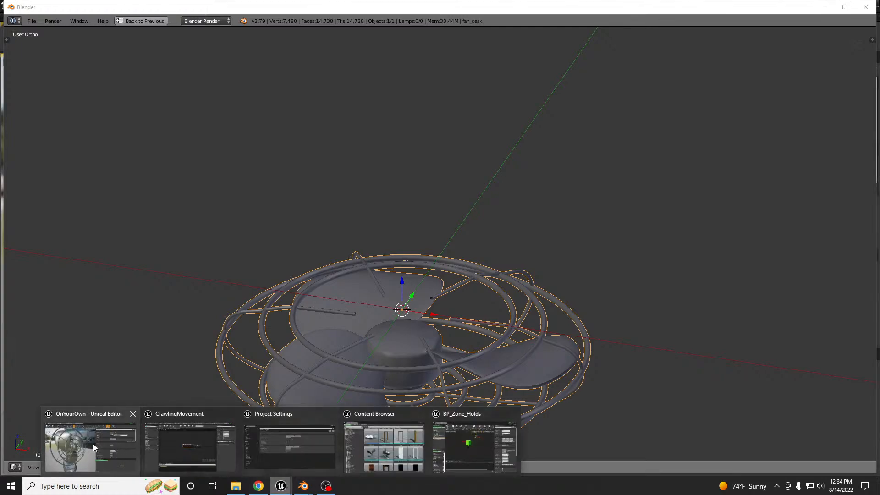
left_click(124, 438)
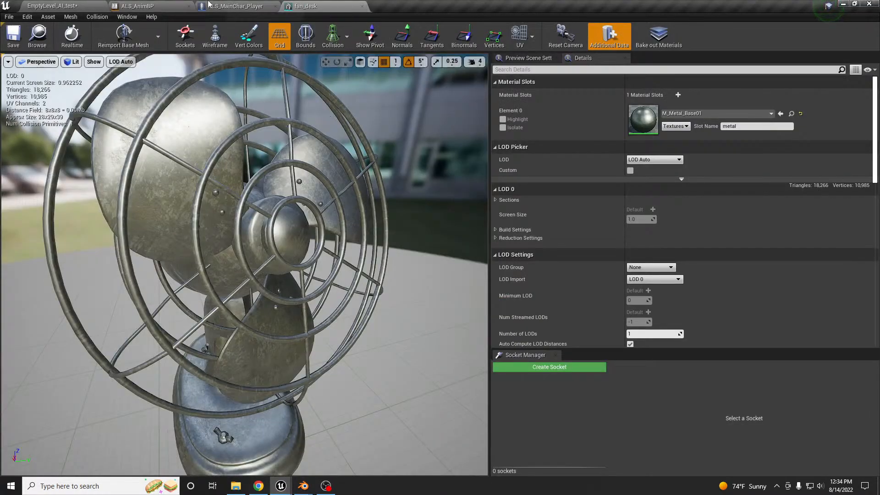
left_click(89, 4)
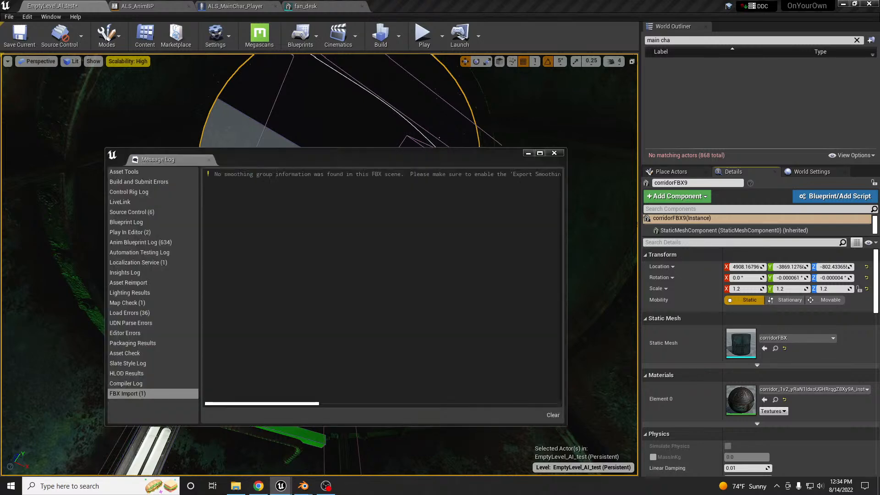
left_click(554, 154)
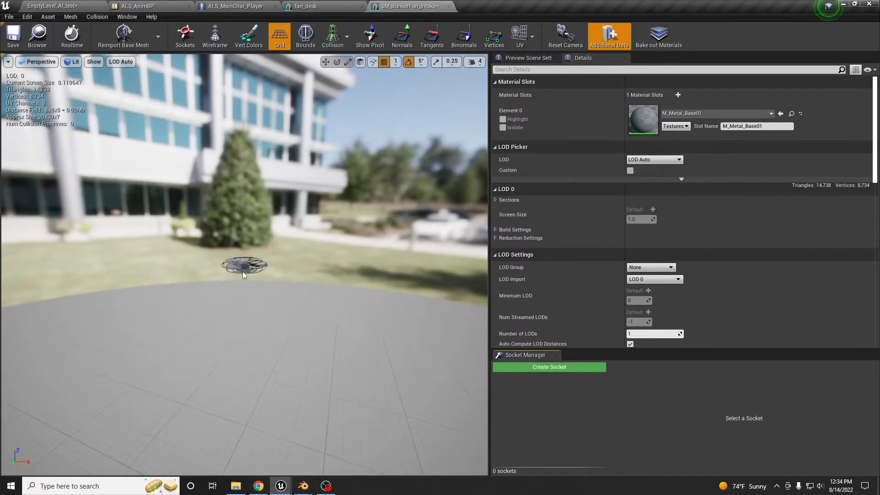
scroll(243, 275, "up", 5)
left_click_drag(243, 275, 260, 265, "alt")
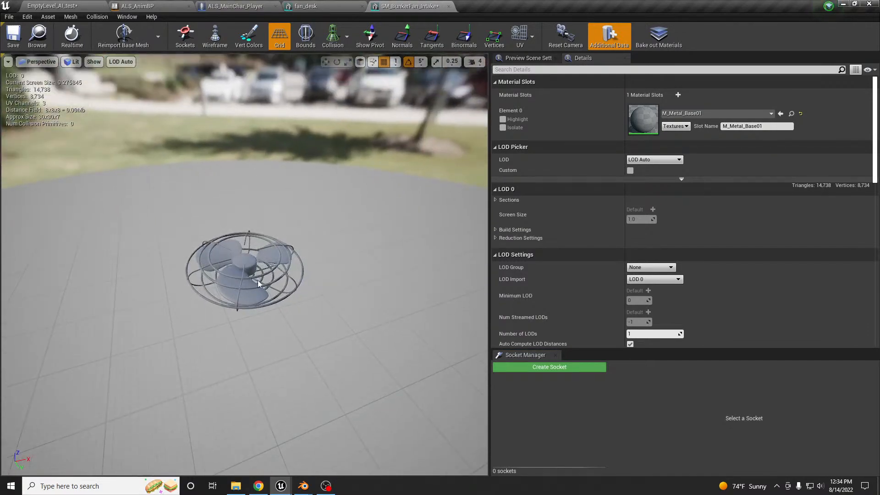
Assign the rusted metal sheet material used on the level's SM_MetalGrate_wall to SM_BunkerFan_Intake, and save the mesh
left_click(74, 9)
right_click_drag(400, 335, 403, 463)
right_click_drag(321, 266, 263, 193)
key("w")
left_click(362, 416)
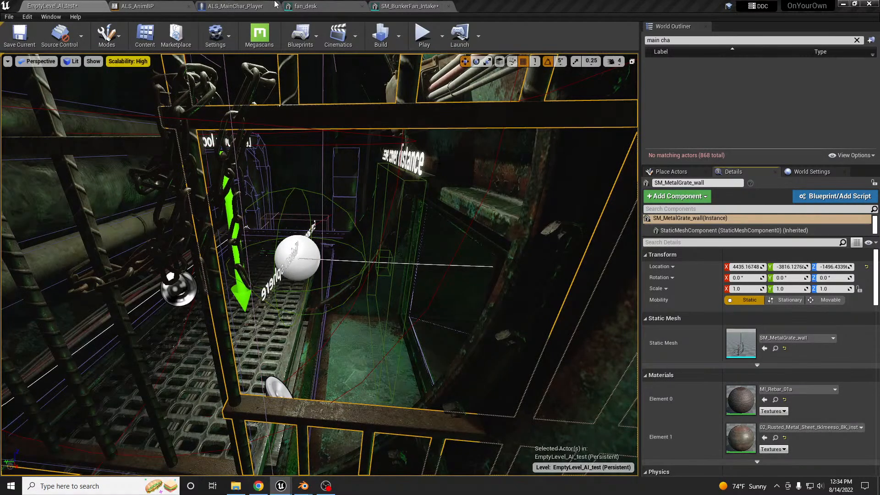
left_click(409, 6)
left_click(780, 114)
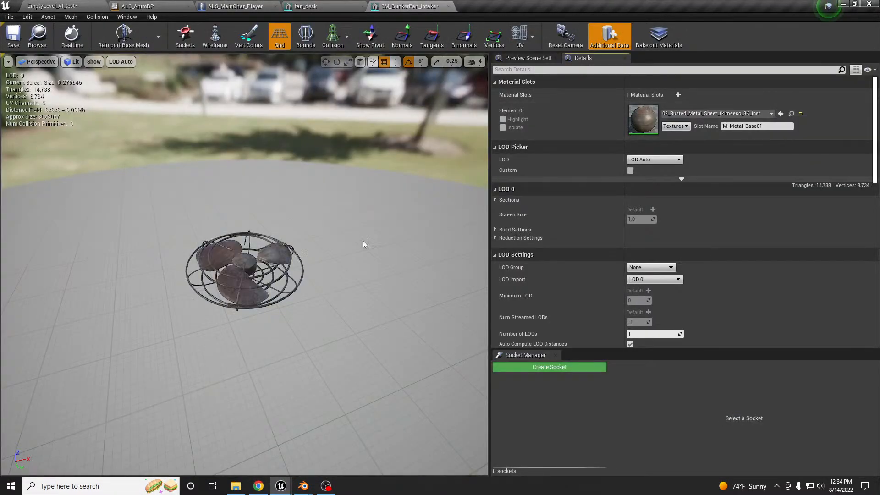
scroll(239, 297, "up", 3)
left_click_drag(247, 295, 250, 275)
left_click(13, 35)
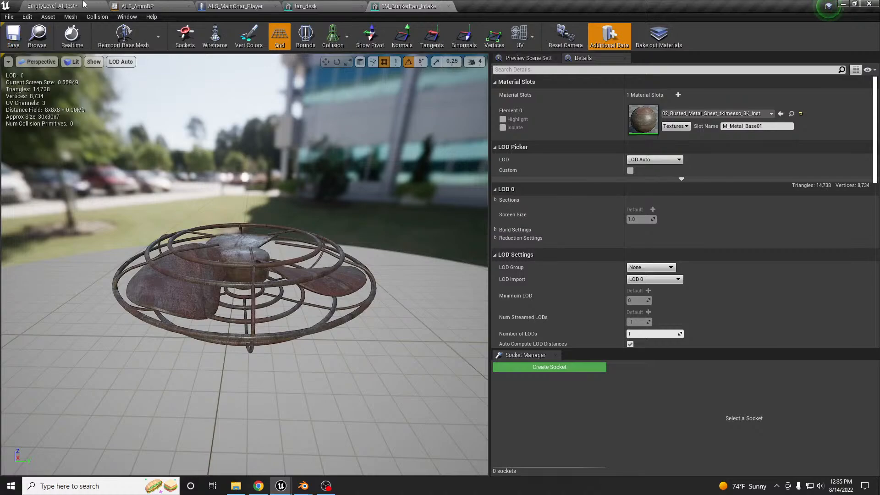
Place the SM_BunkerFan_Intake mesh inside the vertical bunker pipe in the EmptyLevel_AI_test level
left_click(53, 6)
right_click_drag(319, 264, 133, 307)
key("w")
key("w")
key("s")
key("w")
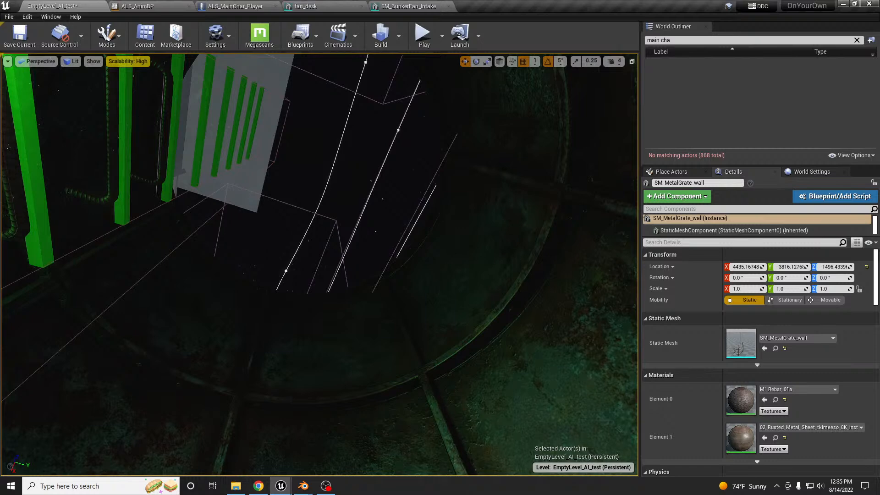
left_click_drag(1, 413, 531, 268)
Scale the placed fan uniformly to about 7.77 so that it spans the width of the pipe
key("r")
key("s")
right_click_drag(371, 389, 369, 384)
key("w")
key("w")
left_click_drag(365, 366, 353, 259)
left_click_drag(362, 297, 326, 348)
Move the fan to the vertical pipe's upper opening at X 4916, Y -3868, Z -664
left_click_drag(334, 378, 334, 426, "alt")
left_click_drag(366, 269, 372, 290)
key("w")
right_click_drag(419, 303, 341, 321)
left_click_drag(328, 226, 332, 225)
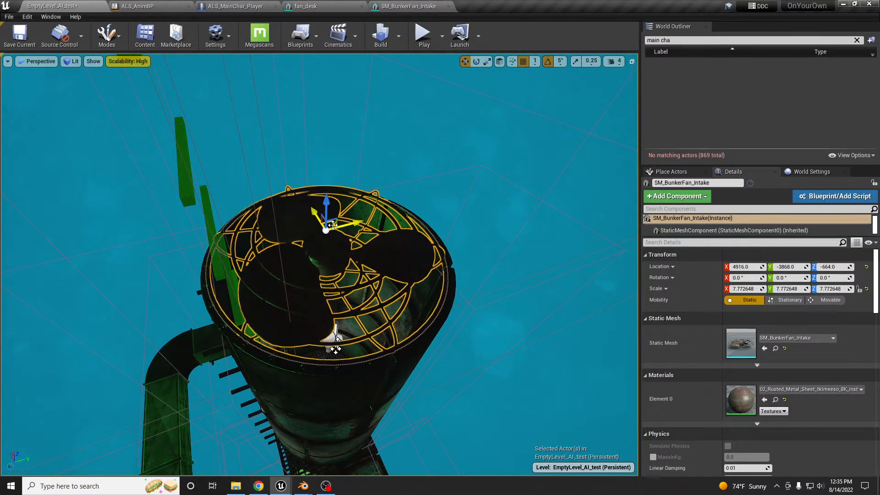
Center the fan in the pipe opening by shifting it horizontally to X 4902, Y -3876
right_click_drag(334, 221, 390, 230)
right_click_drag(319, 264, 330, 312)
left_click_drag(298, 255, 286, 251)
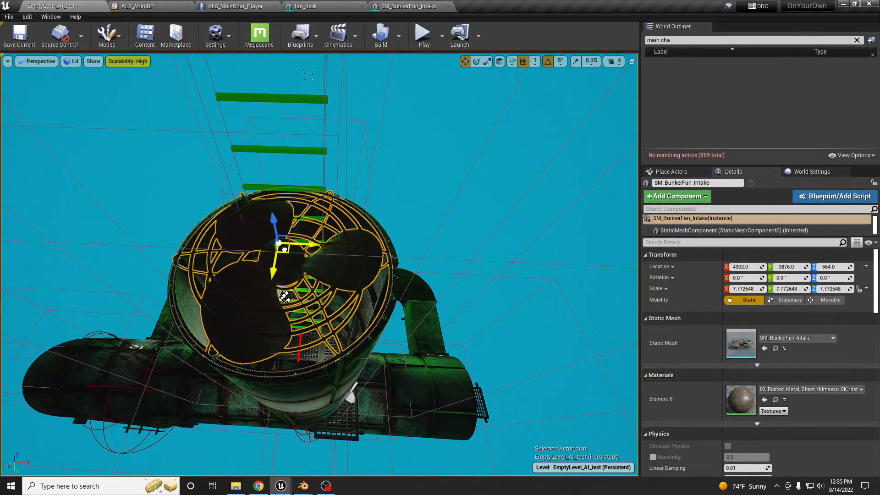
Deselect the fan, check how it fits from inside the pipe, and select it again
right_click_drag(286, 250, 240, 149)
key("Escape")
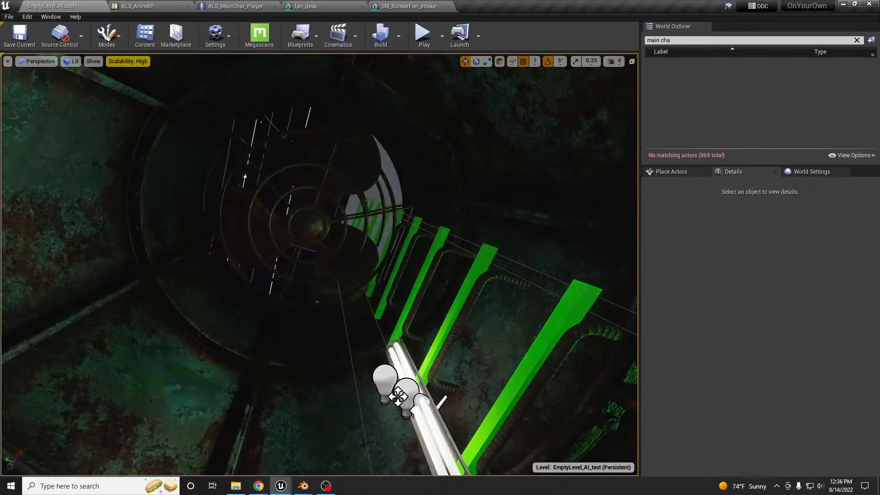
right_click_drag(286, 249, 288, 246)
right_click_drag(394, 405, 552, 419)
left_click(290, 301)
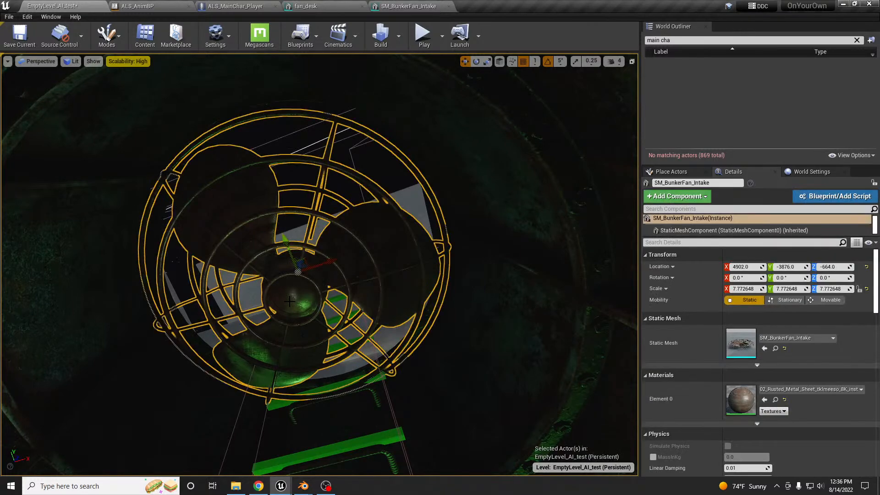
Deselect the fan and examine the look of its wire cage from inside the pipe
key("Escape")
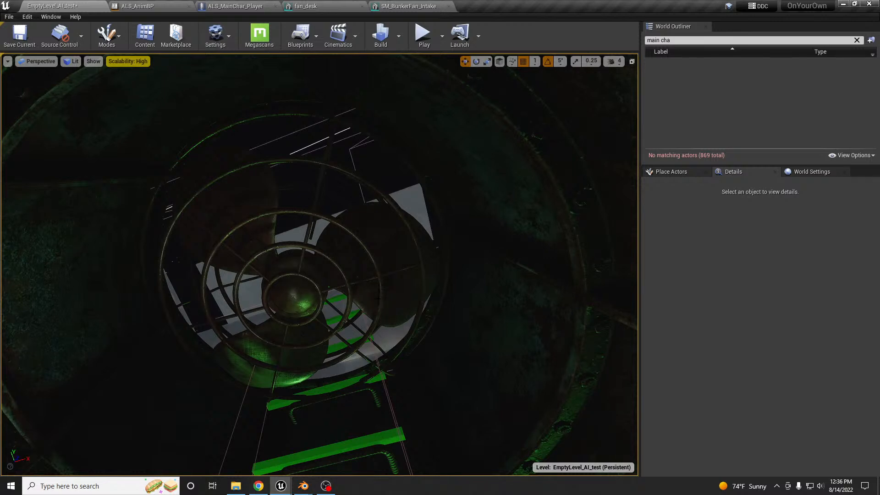
middle_click_drag(351, 326, 356, 337)
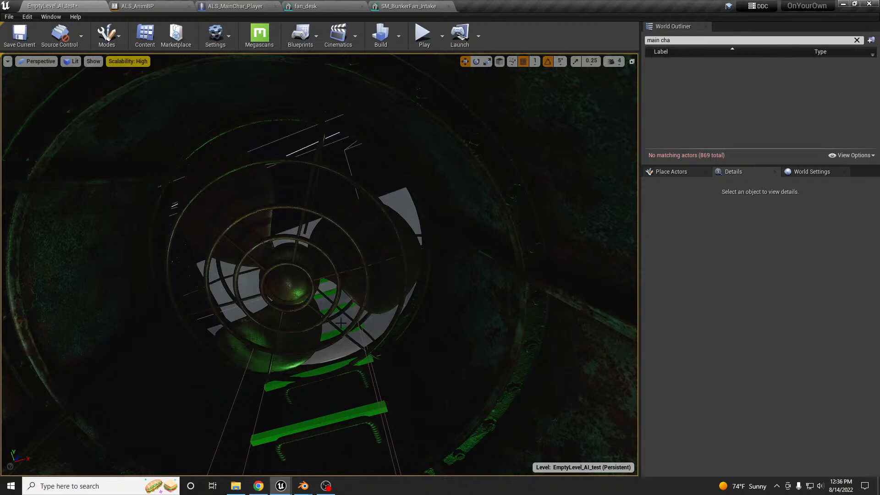
scroll(334, 376, "down", 1)
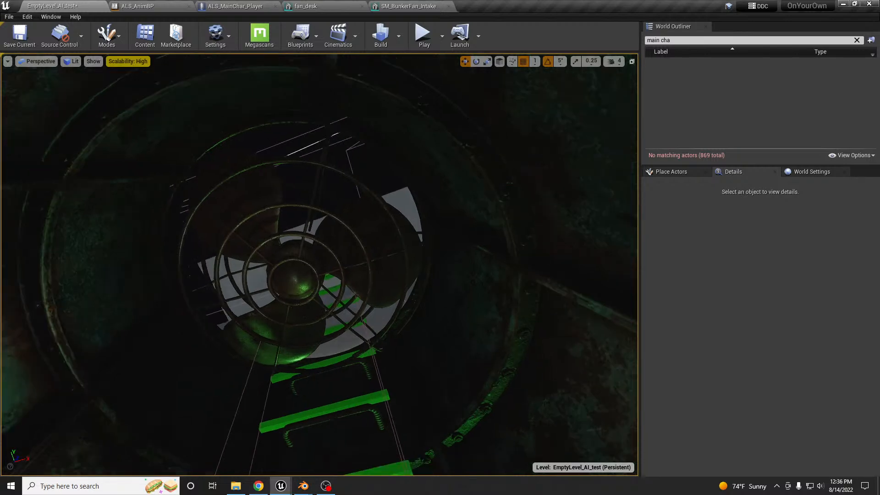
Switch to the Blender window with the fan model, inspect its cage, and restore the multi-editor layout
mouse_move(303, 485)
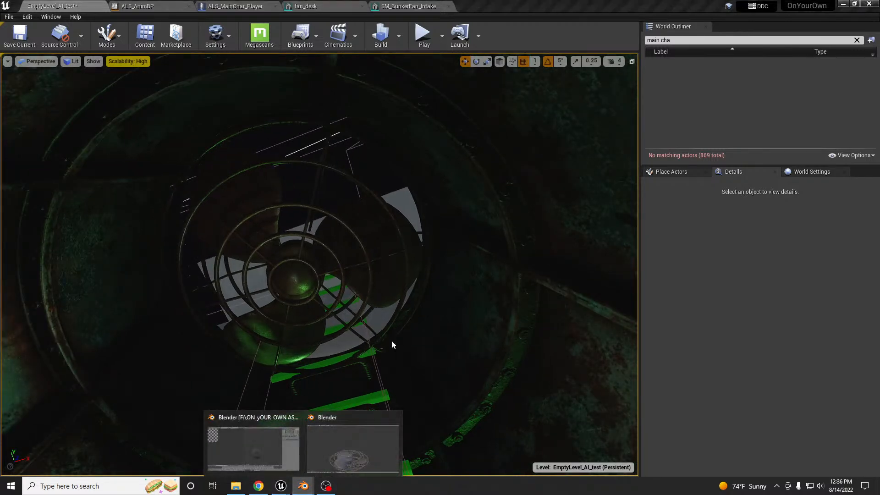
left_click(340, 447)
middle_click_drag(455, 317, 450, 224)
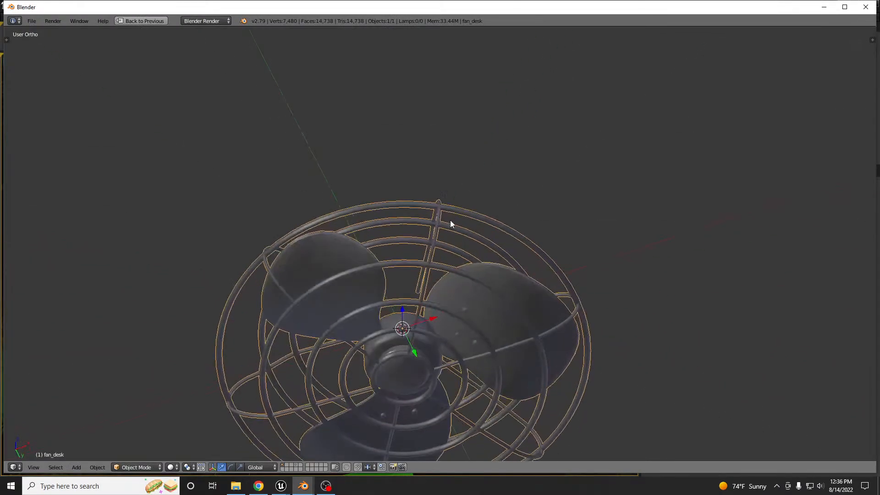
scroll(458, 264, "down", 2)
middle_click_drag(458, 265, 568, 335)
scroll(471, 320, "up", 4)
scroll(502, 262, "down", 3)
key("shift+a")
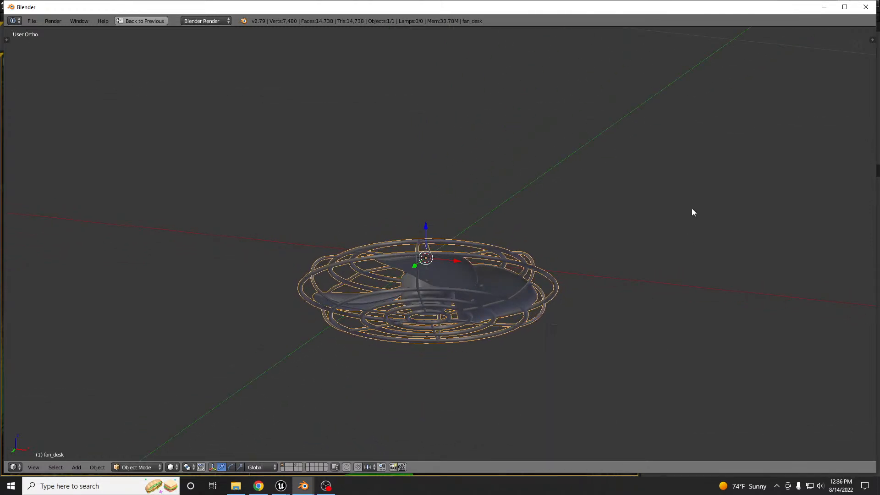
key("shift+space")
scroll(601, 257, "up", 2)
scroll(601, 266, "up", 2)
key("shift+a")
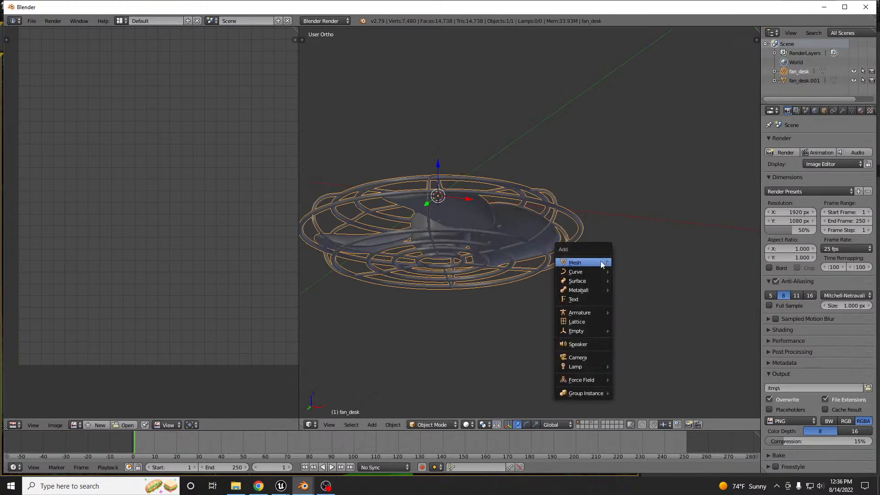
mouse_move(601, 262)
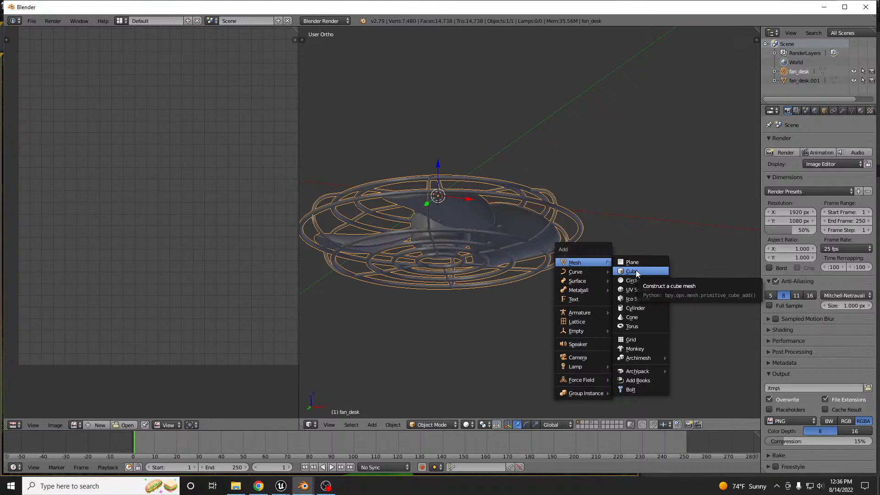
middle_click_drag(556, 252, 516, 214)
scroll(517, 203, "up", 2)
Convert the whole fan mesh's triangles to quads in Edit Mode and switch to face selection
key("Tab")
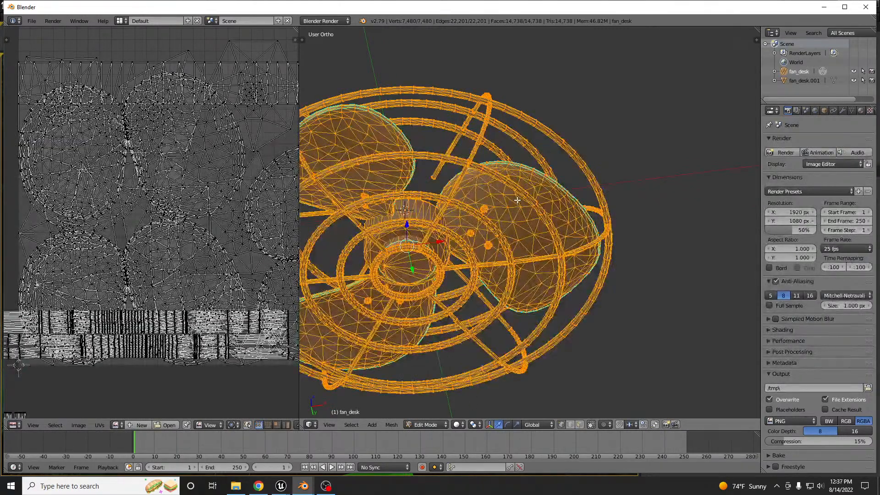
key("alt+j")
scroll(520, 204, "up", 3)
middle_click_drag(527, 216, 528, 282)
key("ctrl+Tab")
left_click(524, 283)
Select neighbouring face loops along the outer and inner front cage rings in front of one blade
right_click(517, 249, "alt")
middle_click_drag(528, 252, 492, 242)
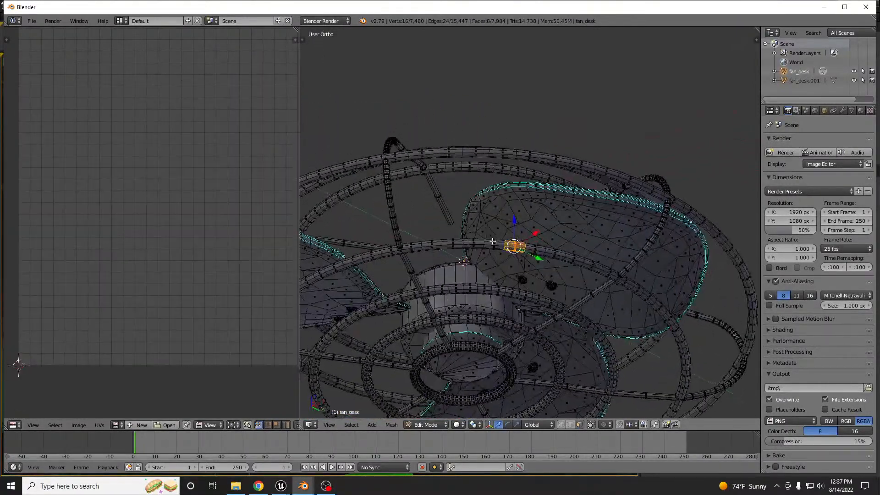
right_click(492, 242, "alt+shift")
right_click(474, 244, "alt+shift")
right_click(449, 244, "alt+shift")
right_click(435, 243, "alt+shift")
right_click(497, 288, "alt+shift")
right_click(486, 288, "alt+shift")
right_click(474, 289, "alt+shift")
right_click(460, 287, "alt+shift")
Add face loops of the rear spoke and a run of the rear cage ring to the selection, leaving out stray lengthwise loops
middle_click_drag(472, 271, 466, 205)
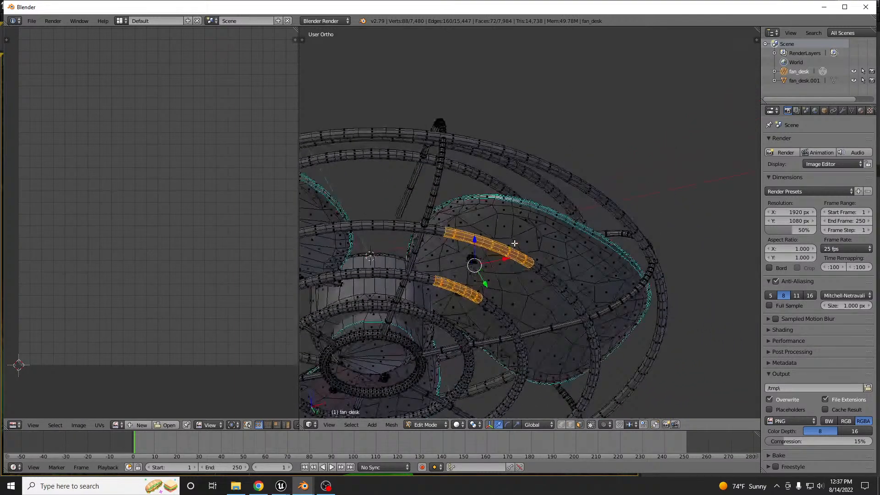
right_click(415, 180, "alt+shift")
right_click(420, 163, "alt+shift")
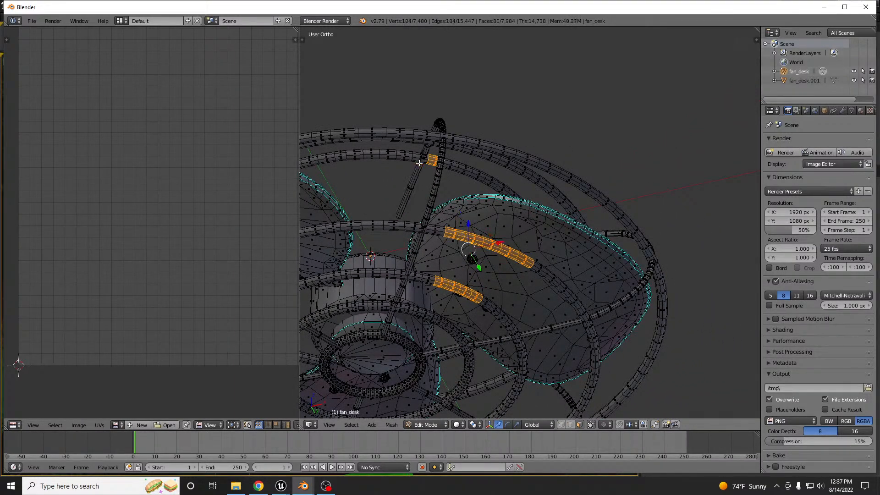
right_click(418, 181, "alt+shift")
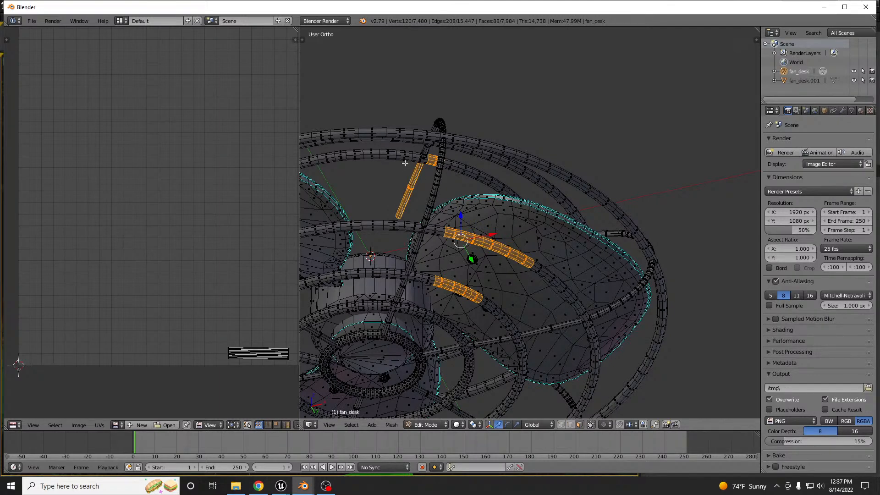
right_click(388, 157, "alt+shift")
right_click(370, 154, "alt+shift")
right_click(354, 155, "alt+shift")
right_click(331, 157, "alt+shift")
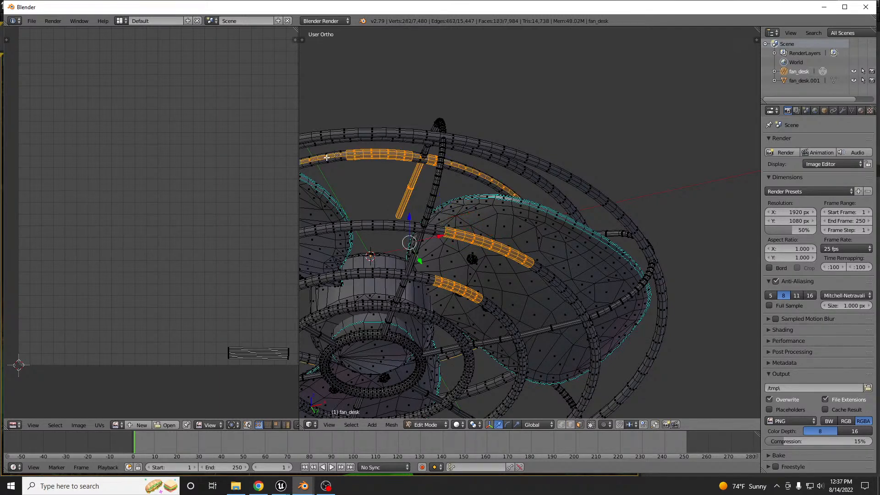
right_click(339, 157, "alt+shift")
right_click(331, 160, "alt+shift")
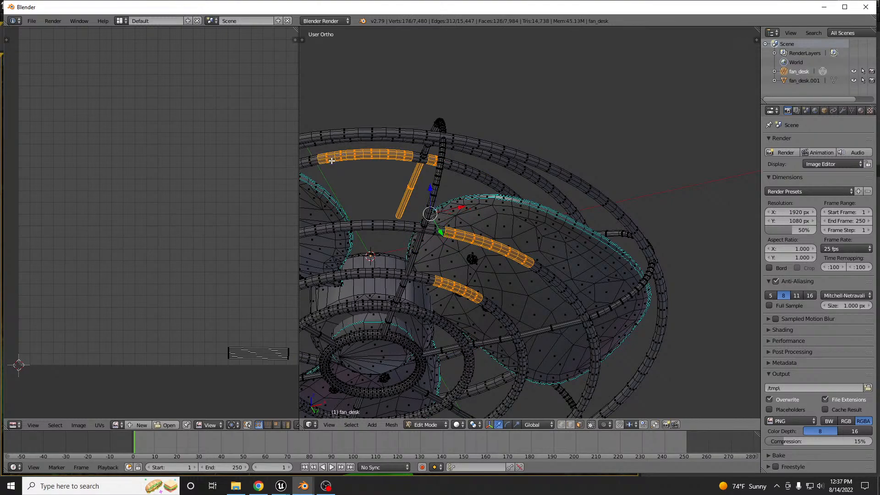
middle_click_drag(441, 222, 759, 266)
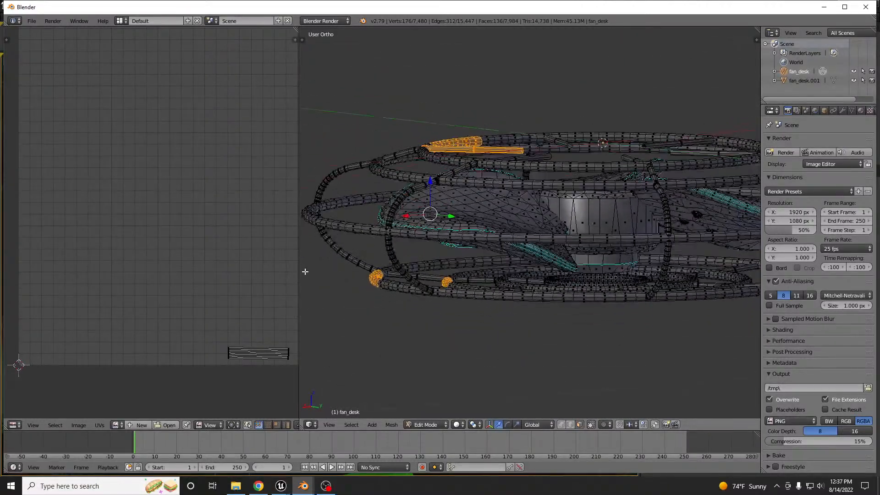
middle_click_drag(744, 261, 744, 226)
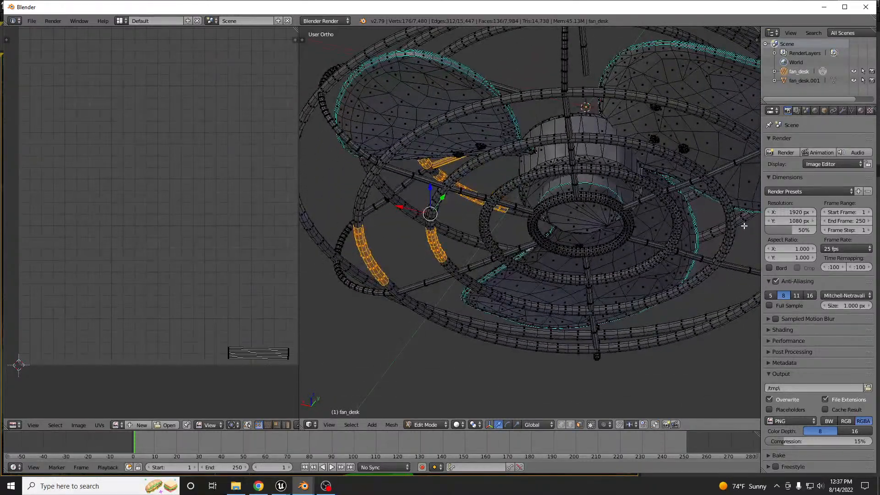
Start a new face selection covering a short section of an inner front ring and the spoke crossing it between two blades
middle_click_drag(563, 164, 586, 186)
right_click(547, 173)
right_click(598, 144, "shift")
right_click(581, 204, "shift")
right_click(591, 172, "alt+shift")
right_click(596, 155, "alt+shift")
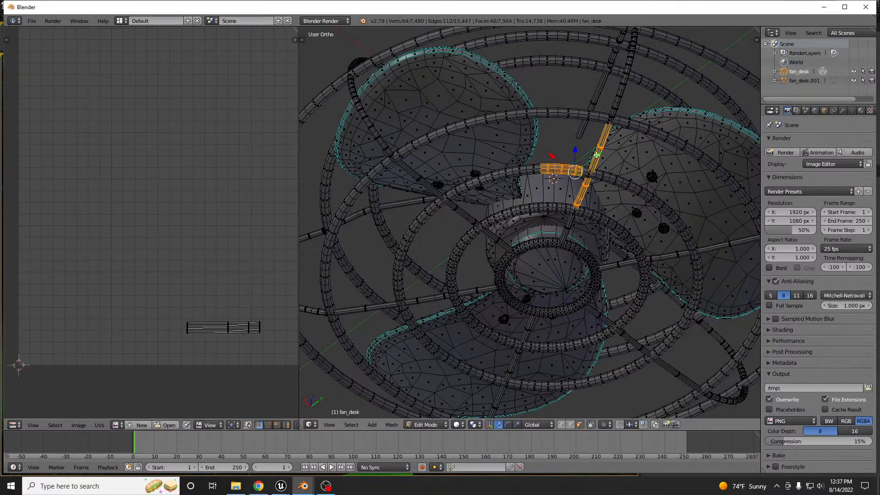
right_click(587, 183, "alt+shift")
scroll(587, 176, "up", 4)
right_click(590, 172, "alt+shift")
right_click(612, 177, "alt+shift")
scroll(561, 196, "down", 3)
Extend the selection to the adjoining section of the outer front ring and the upper part of the same spoke
middle_click_drag(561, 196, 588, 136)
right_click(552, 123, "alt+shift")
right_click(529, 123, "alt+shift")
right_click(601, 126, "alt+shift")
right_click(607, 117, "alt+shift")
right_click(613, 104, "alt+shift")
scroll(613, 117, "down", 3)
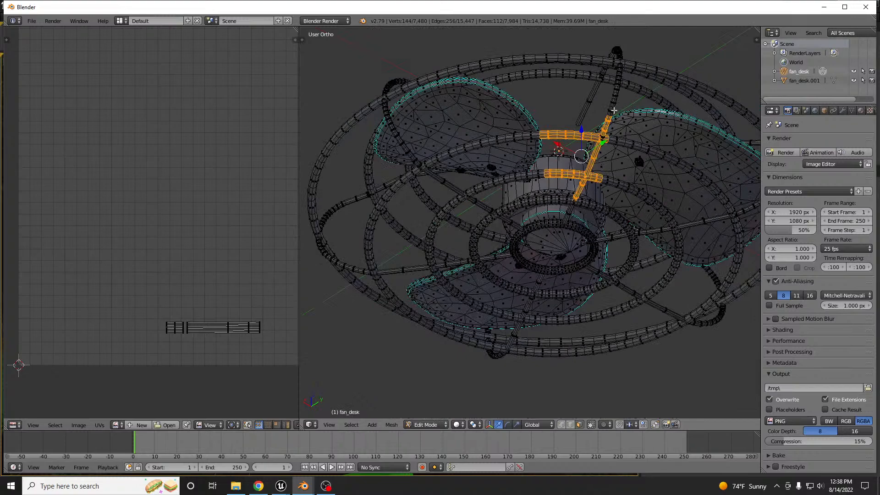
scroll(624, 78, "up", 3)
right_click(606, 130, "alt+shift")
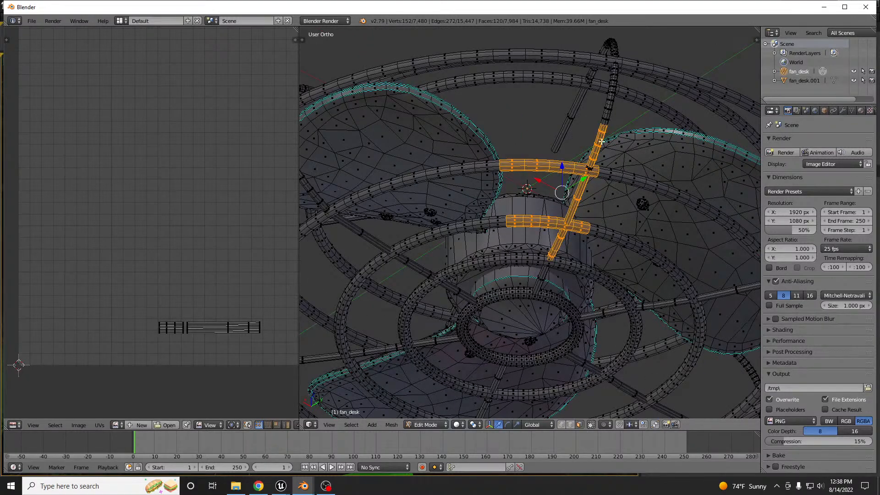
scroll(594, 165, "up", 2)
right_click(589, 170, "alt+shift")
scroll(585, 174, "down", 3)
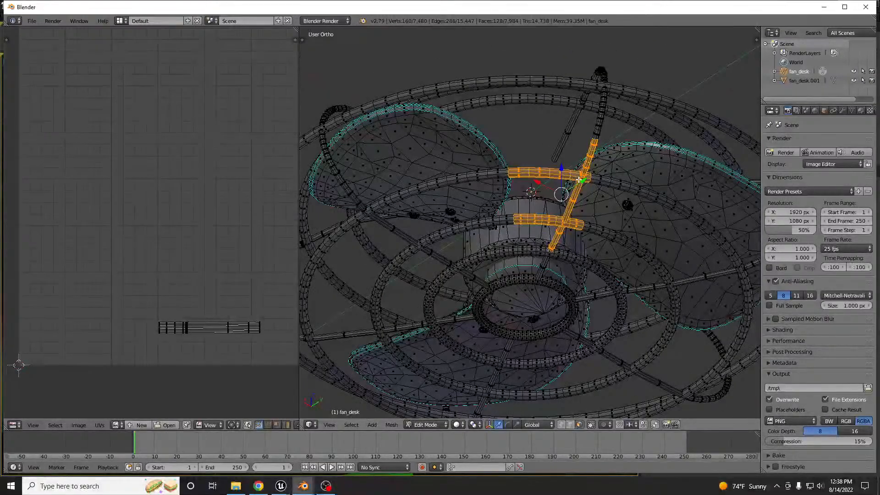
Duplicate the fan object in place in Object Mode and move the copy to layer 3 as a backup
key("Tab")
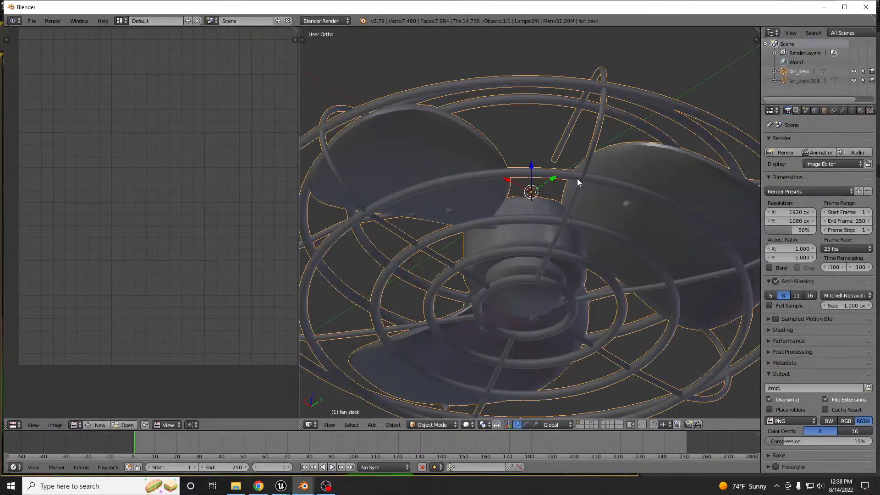
key("shift+d")
right_click(529, 170)
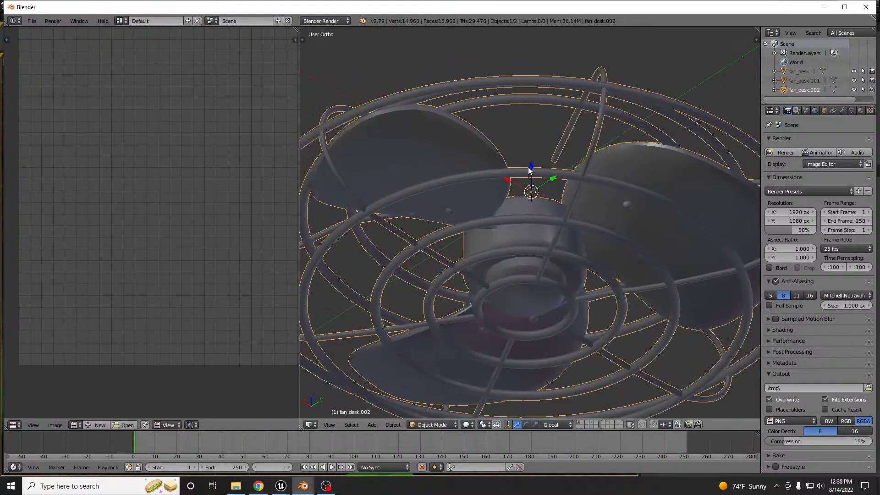
key("m")
key("3")
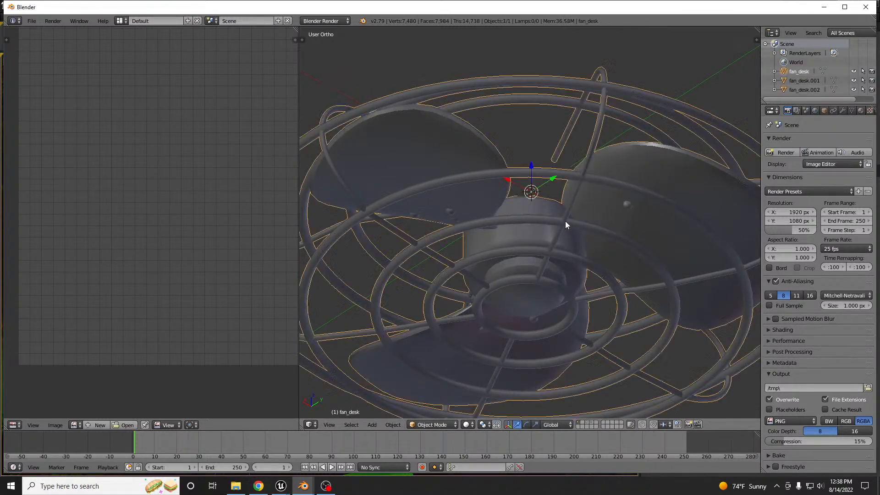
Delete the selected ring and spoke faces from the original fan to open a gap in the cage
right_click(565, 221)
key("Tab")
key("x")
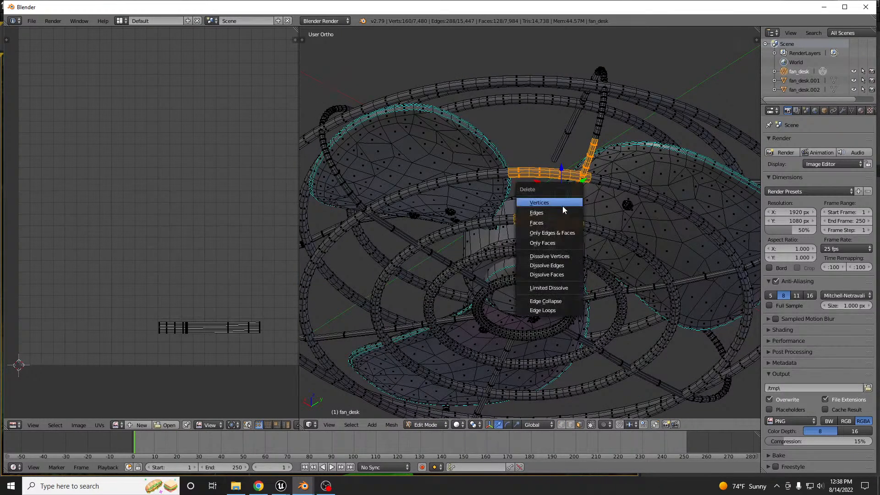
left_click(550, 223)
Switch to edge selection and delete the end loop of the cut outer ring beside the blade
scroll(574, 173, "up", 3)
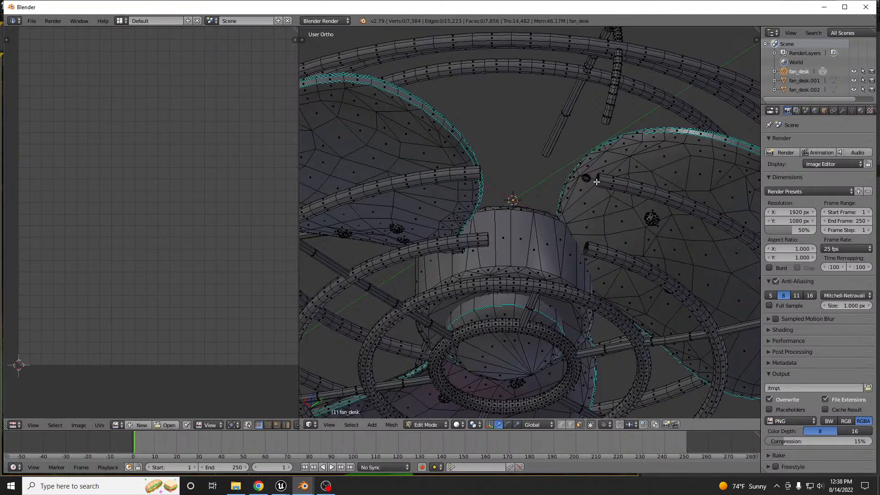
key("ctrl+Tab")
left_click(577, 183)
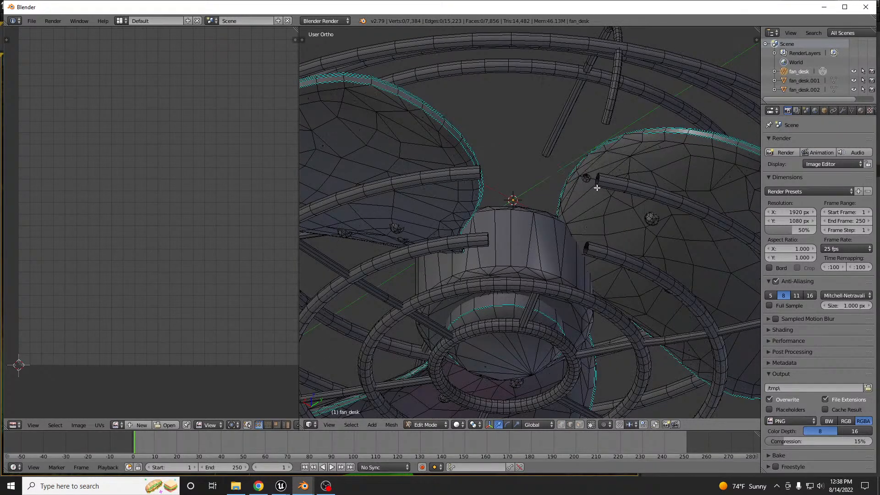
right_click(600, 178, "alt")
middle_click_drag(600, 178, 595, 185)
key("x")
left_click(586, 170)
Shorten the cut outer ring by another end loop and delete the end loop of the cut inner ring
right_click(628, 181, "alt")
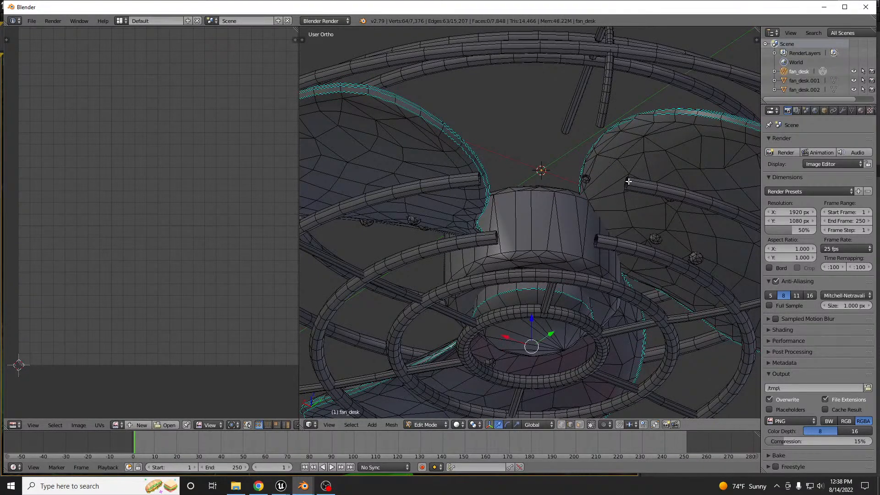
middle_click_drag(628, 183, 651, 217)
right_click(652, 217, "alt")
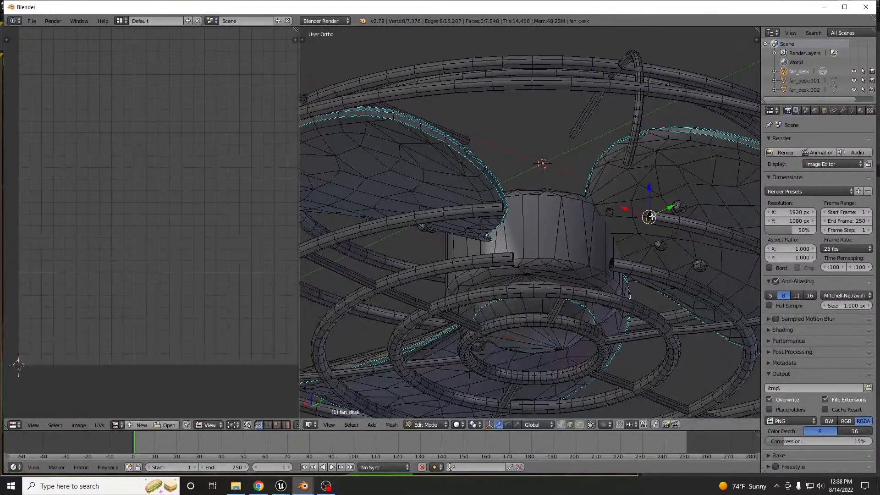
key("x")
left_click(651, 217)
right_click(613, 264, "alt")
key("x")
left_click(613, 264)
Trim two more end loops from the cut cage wires around the gap
middle_click_drag(613, 263, 614, 219)
scroll(637, 171, "up", 4)
right_click(629, 170, "alt")
key("x")
left_click(627, 173)
middle_click_drag(628, 173, 660, 277)
right_click(550, 156, "alt")
key("x")
left_click(550, 159)
Bend the open end of the cut outer ring down along global Z using smooth proportional editing with a small falloff
scroll(655, 236, "up", 2)
right_click(653, 238, "alt")
scroll(657, 273, "down", 3)
key("i")
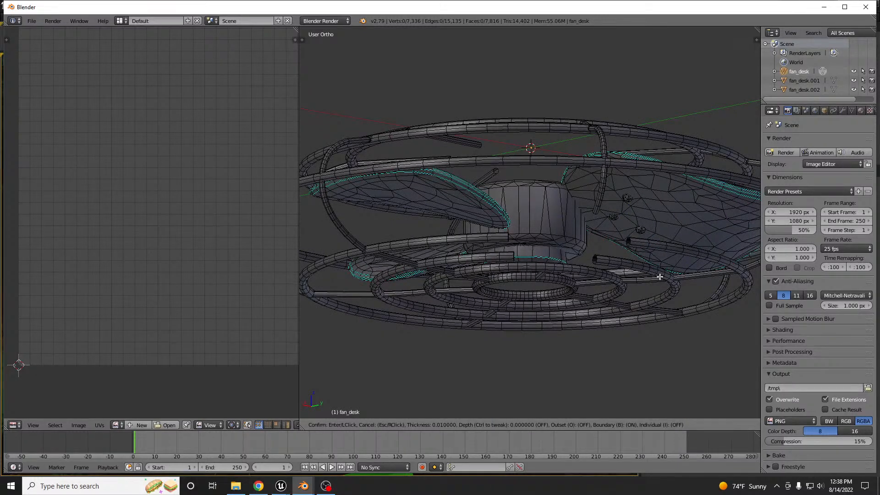
right_click(643, 252)
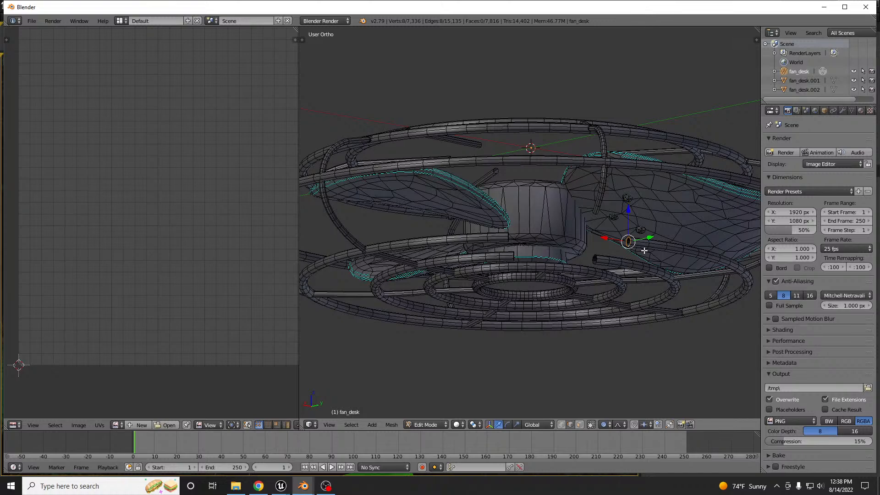
key("g")
key("z")
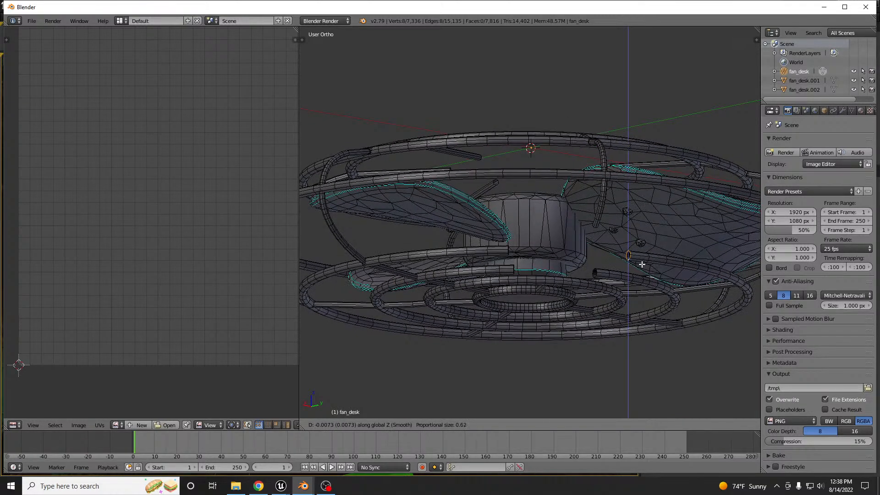
scroll(642, 264, "up", 20)
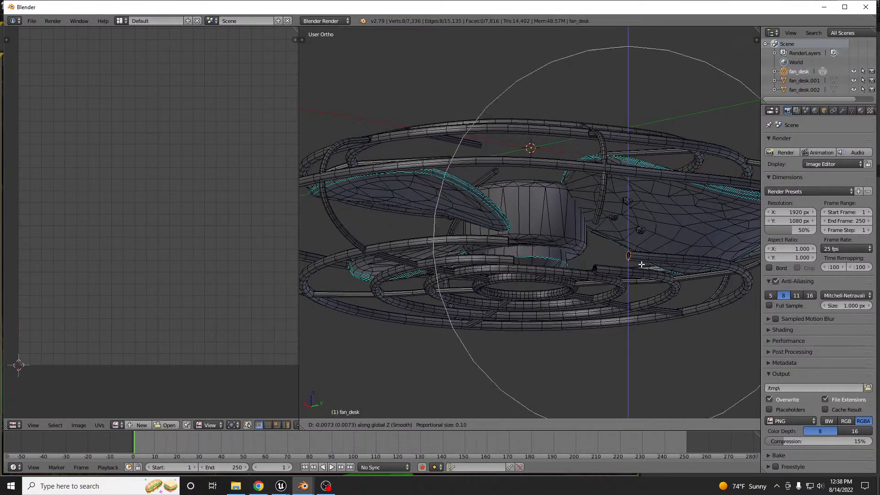
left_click(640, 275)
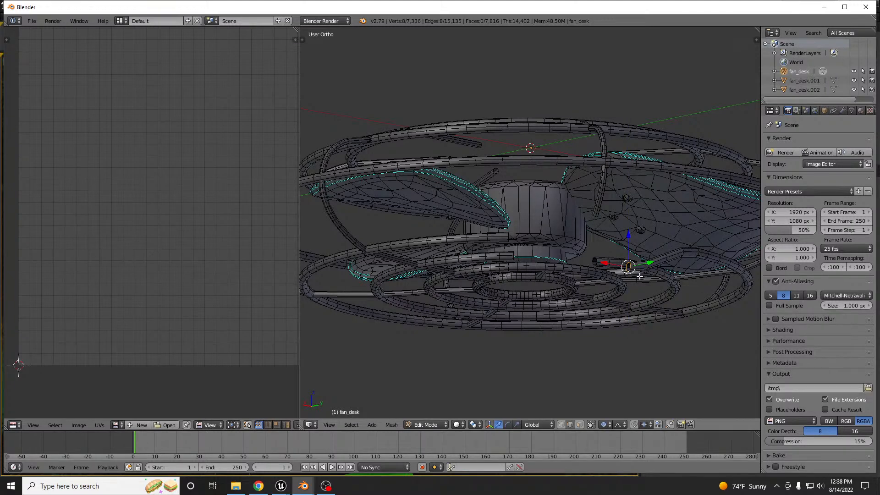
Rotate the bent end of the cut outer ring about 34 degrees around global Y with smooth proportional editing
key("r")
key("x")
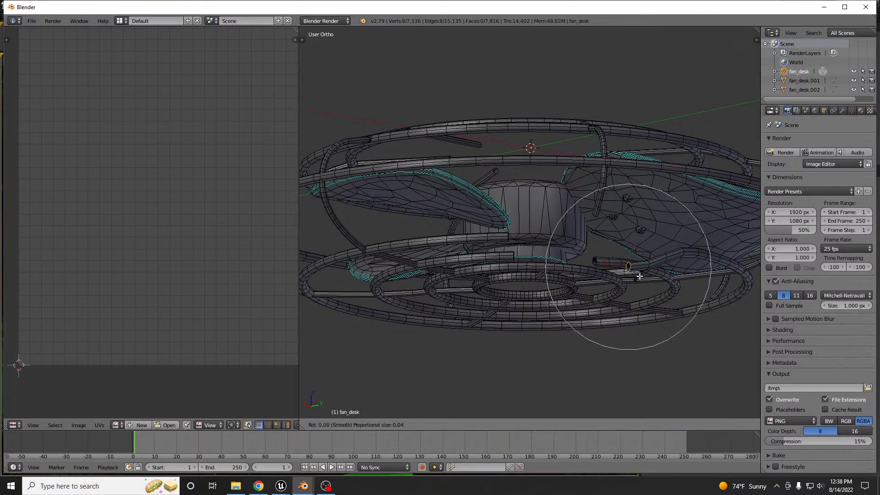
key("y")
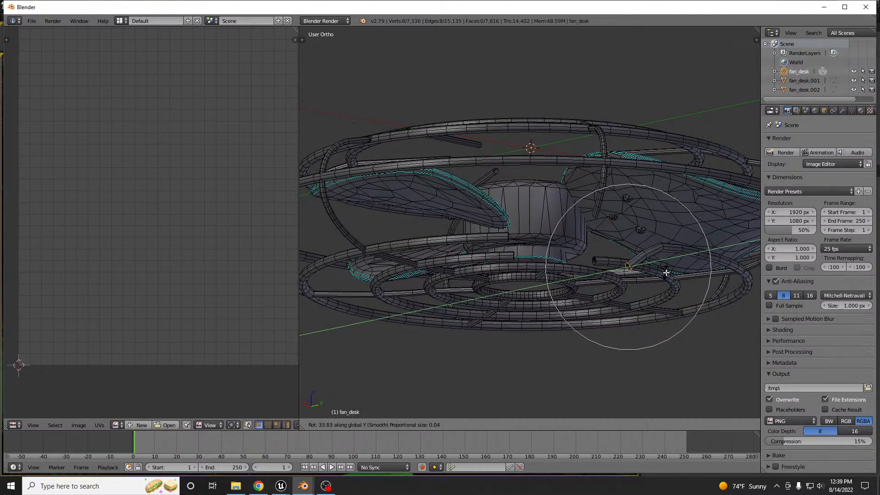
left_click(667, 271)
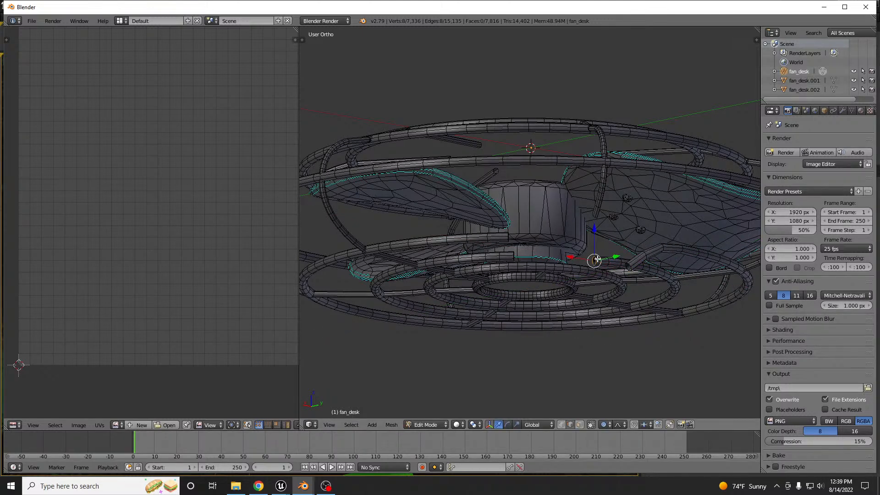
Lower the adjacent inner ring's cut end along global Z and rotate it around global Y with proportional falloff
left_click_drag(597, 236, 597, 240)
key("r")
key("z")
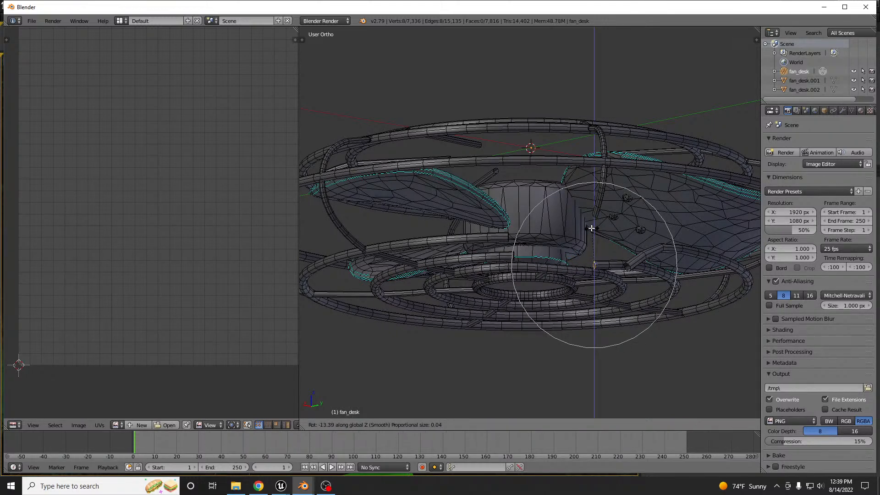
key("x")
key("y")
scroll(593, 222, "up", 2)
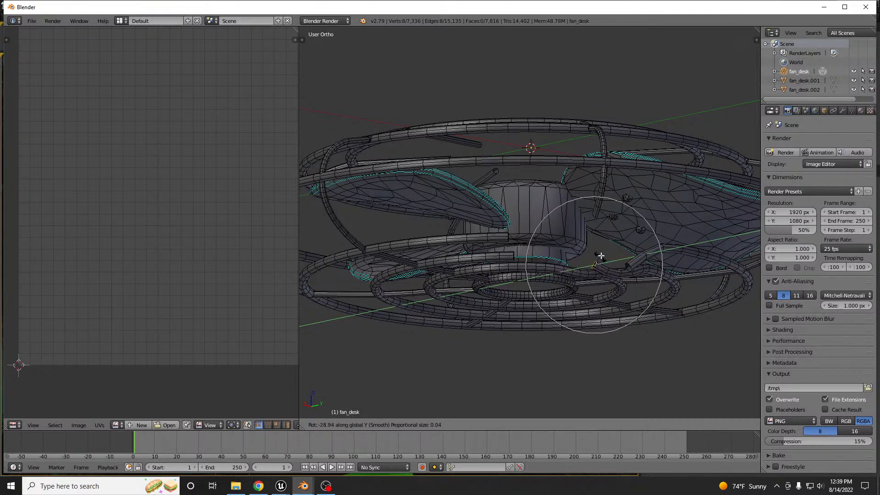
left_click(587, 200)
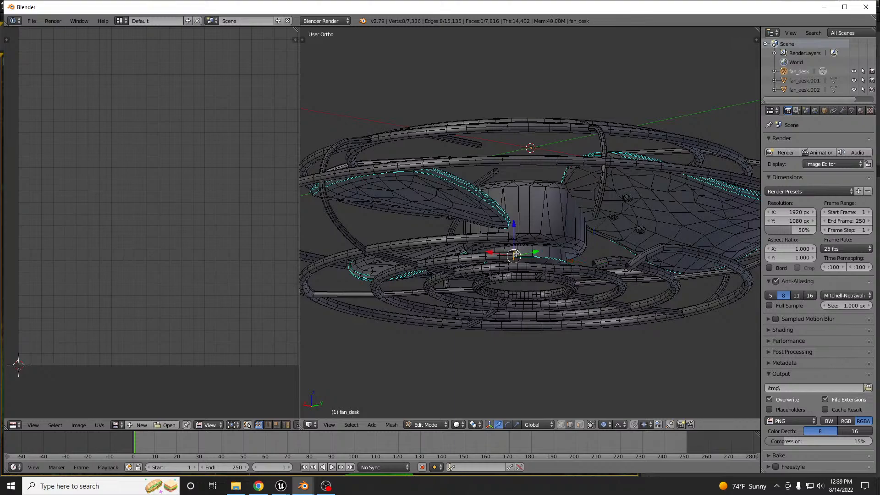
mouse_move(521, 248)
middle_mouse_down()
mouse_move(526, 236)
mouse_move(535, 246)
mouse_move(528, 261)
middle_mouse_up()
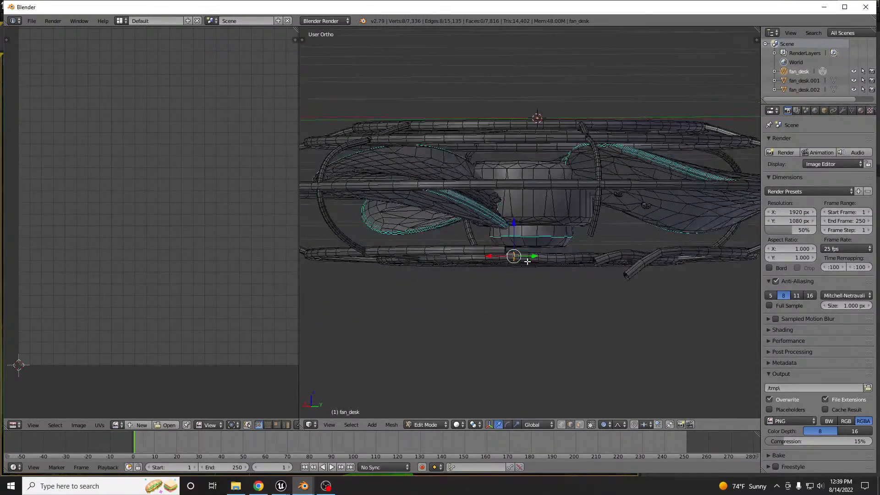
key("r")
key("shift+z")
left_click(523, 254)
middle_click_drag(514, 253, 514, 251)
scroll(515, 255, "up", 2)
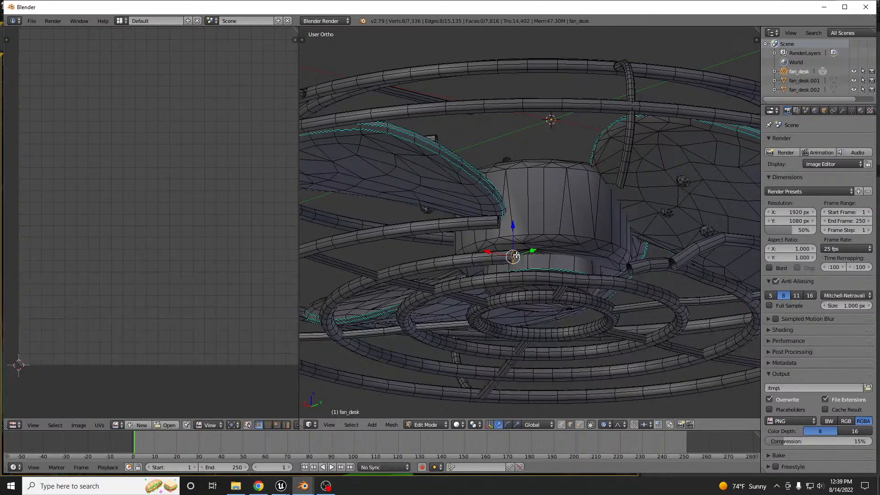
key("r")
key("shift+z")
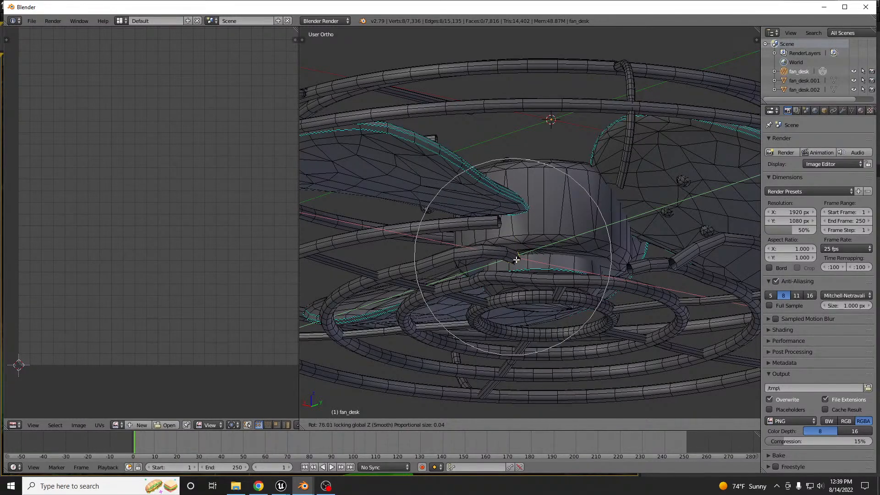
left_click(505, 246)
middle_click_drag(505, 246, 541, 296)
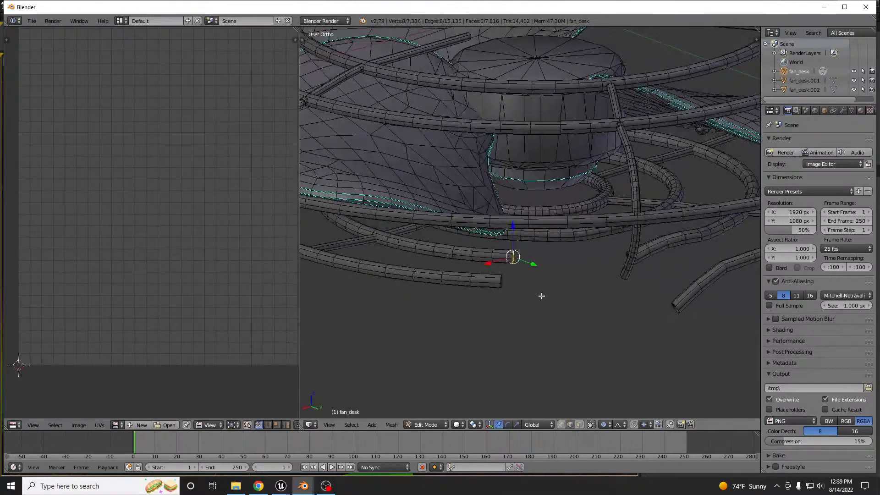
Rotate the inner ring's opposite cut end about 23 degrees with a 0.02 falloff and lower it about 0.007 along global Z
key("r")
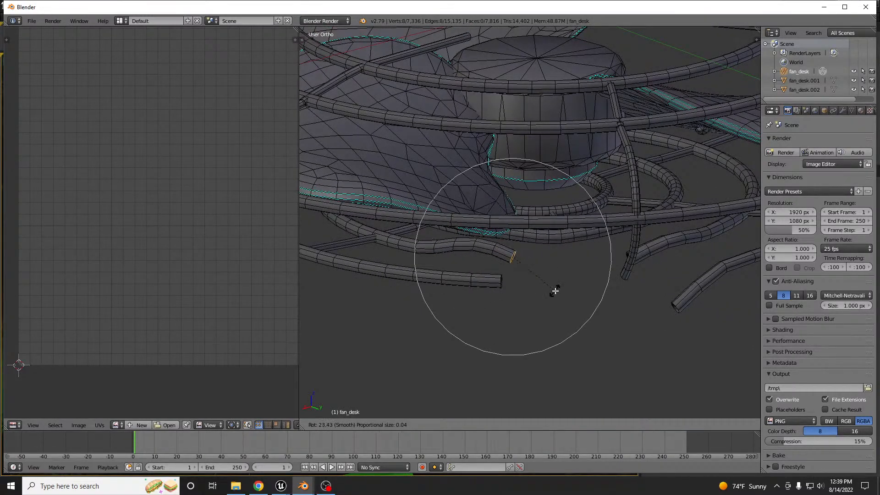
scroll(555, 290, "up", 7)
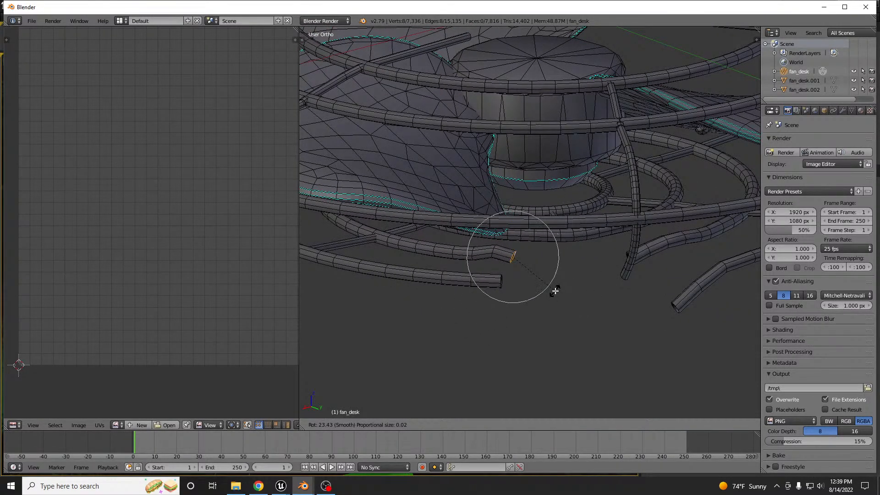
left_click(555, 291)
key("g")
key("z")
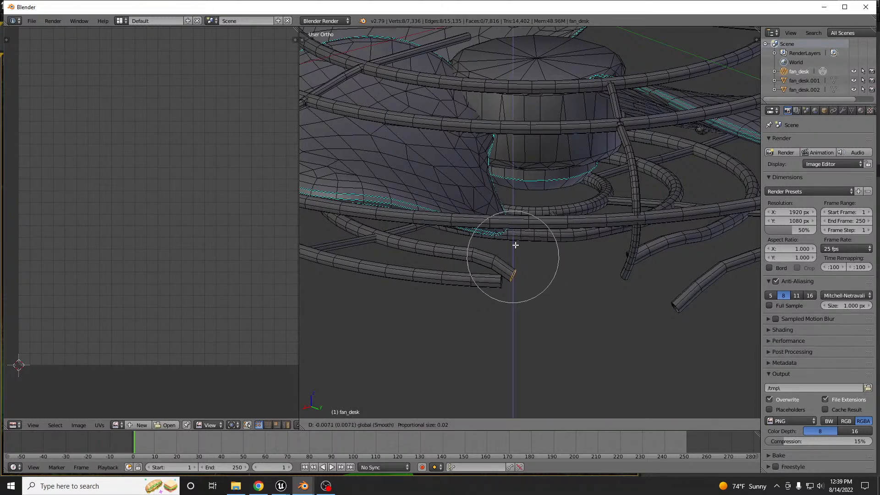
left_click(516, 246)
Select the end edge loop of the still-straight outer ring wire on the blade side of the gap
mouse_move(517, 268)
middle_mouse_down()
mouse_move(493, 250)
mouse_move(520, 263)
mouse_move(515, 252)
mouse_move(510, 262)
middle_mouse_up()
right_click(494, 250, "alt")
right_click(493, 249, "alt")
key("g")
key("z")
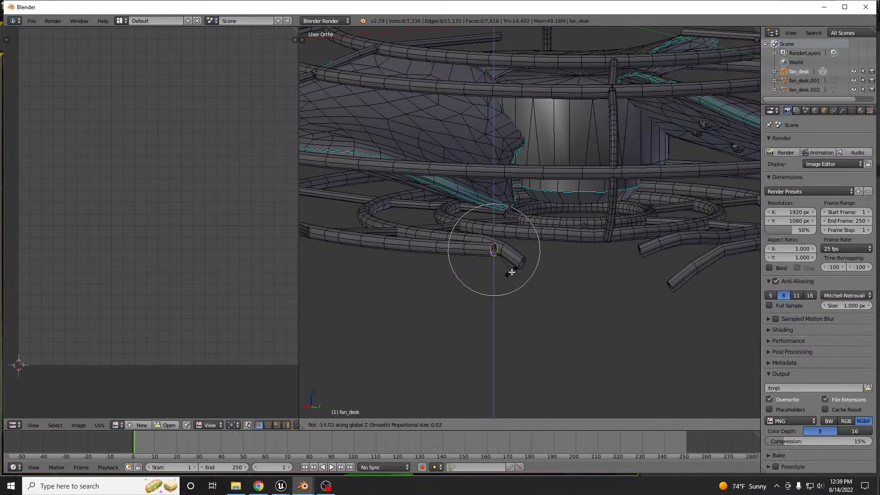
right_click(514, 266)
middle_click_drag(513, 265, 529, 266)
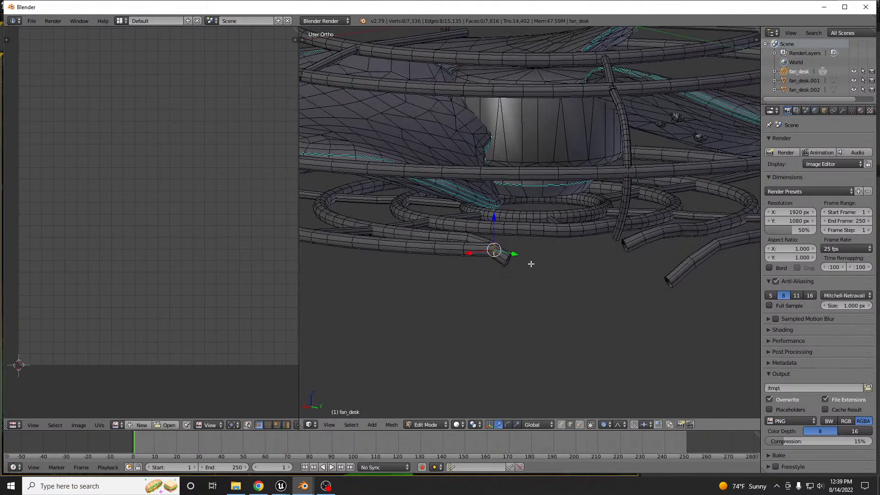
key("r")
key("z")
right_click(532, 268)
Tilt the selected outer ring end in the view plane and move it down along global Z with proportional falloff
key("r")
left_click(530, 325)
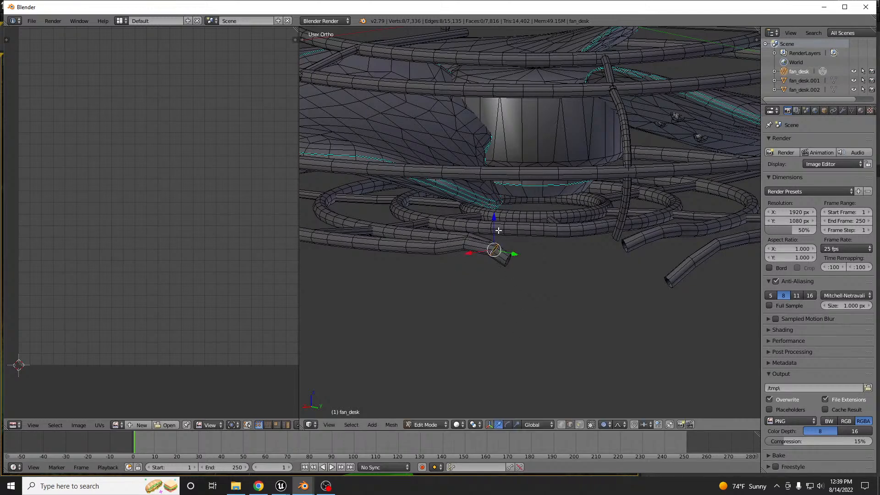
key("g")
key("z")
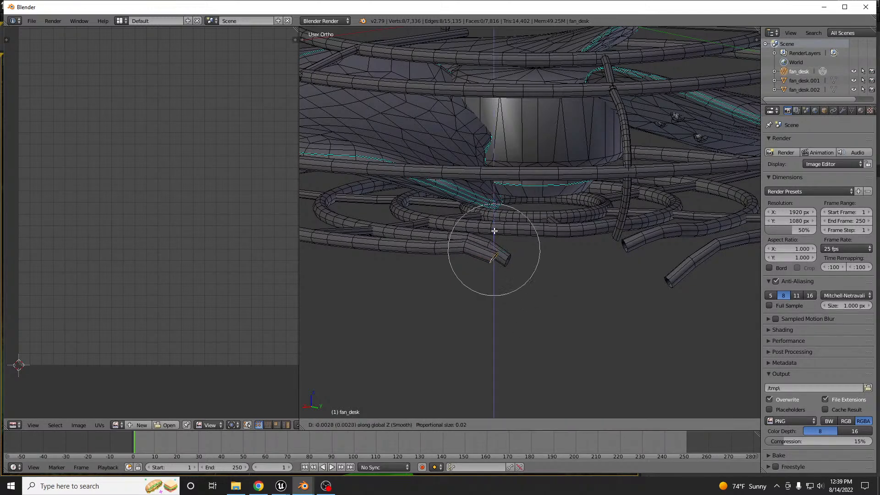
scroll(491, 265, "up", 1)
left_click(491, 252)
Shift the loose lower end of the vertical cage strut outward along global Y and rotate it around global X
middle_click_drag(491, 252, 664, 248)
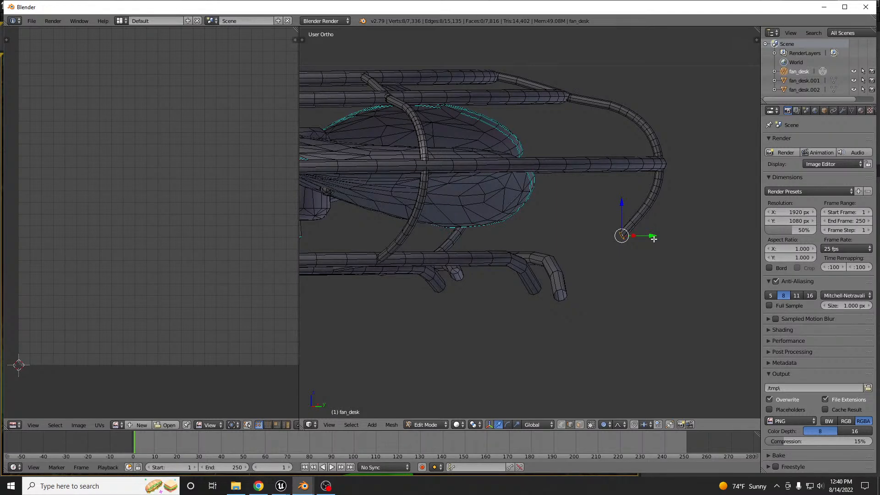
key("g")
key("y")
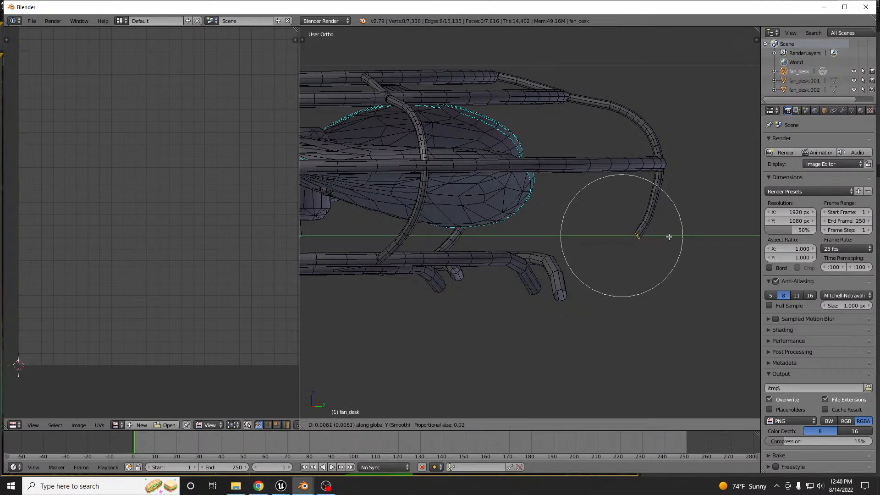
left_click(671, 237)
key("r")
key("x")
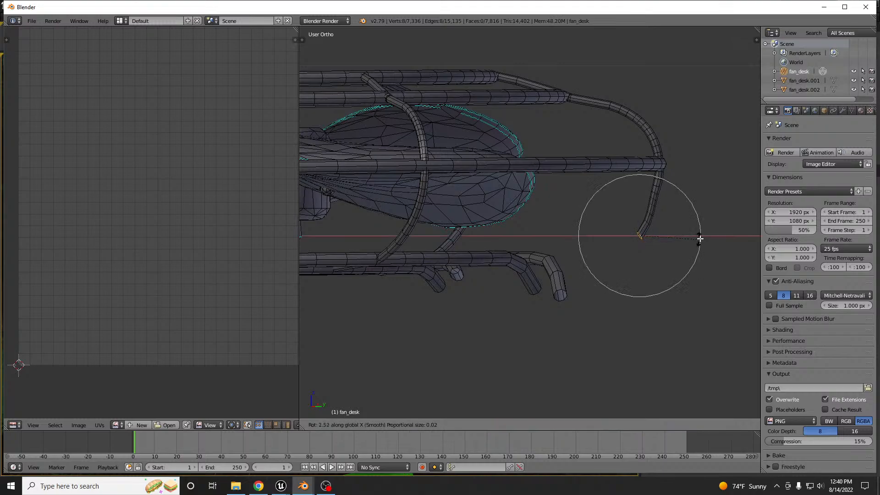
left_click(754, 170)
Fill the open end loops of the bent ring wires around the gap and undo the last fill
middle_click_drag(686, 224, 561, 243)
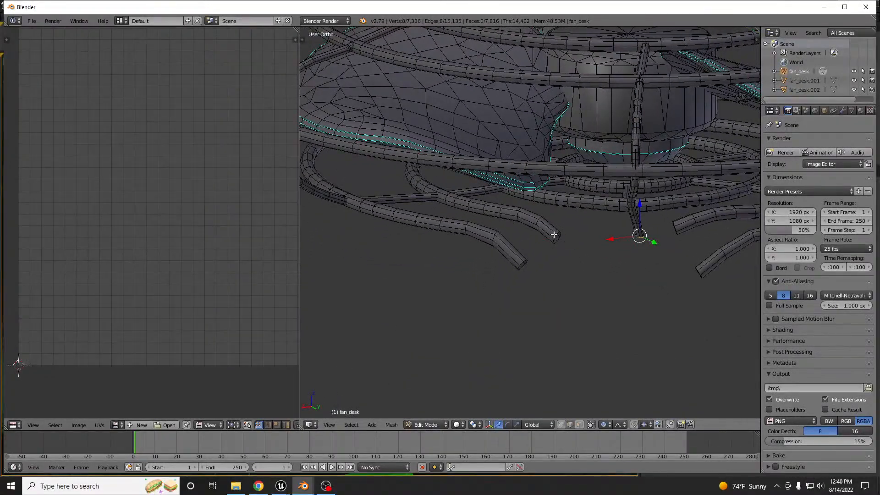
right_click(523, 262, "alt")
key("alt+f")
right_click(674, 225, "alt")
right_click(698, 268, "alt")
key("f")
key("ctrl+z")
Cap the remaining open outer ring end and the loose vertical strut's end with faces
middle_click_drag(654, 285, 658, 224)
right_click(642, 207, "alt")
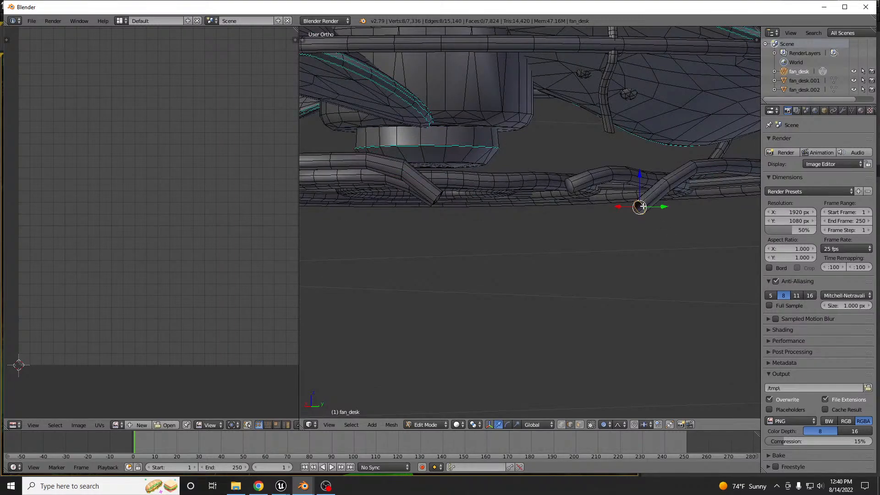
middle_click_drag(605, 136, 455, 116)
scroll(515, 144, "up", 3)
right_click(524, 136, "alt")
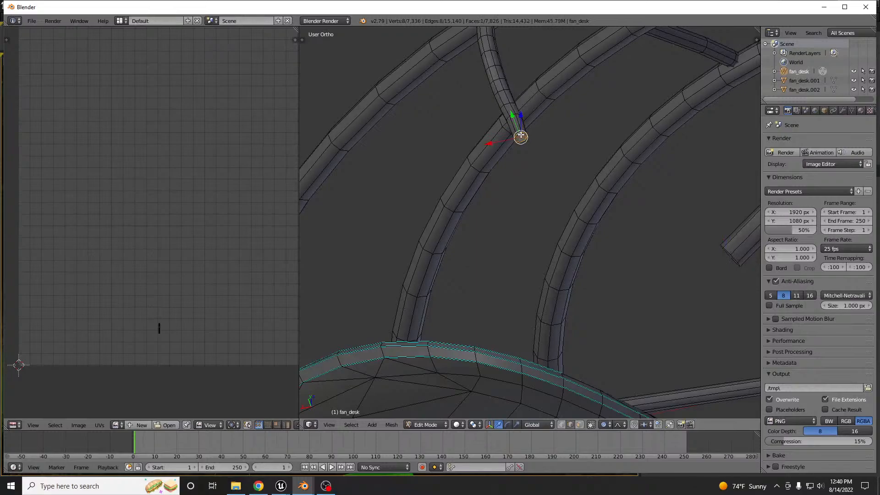
key("f")
Return the fan to object mode with solid shading and export it as FBX over SM_BunkerFan_Intake.fbx
scroll(529, 184, "down", 4)
mouse_move(529, 191)
middle_mouse_down()
mouse_move(540, 220)
mouse_move(590, 246)
mouse_move(560, 254)
mouse_move(581, 257)
mouse_move(588, 268)
mouse_move(564, 253)
mouse_move(556, 228)
mouse_move(479, 206)
middle_mouse_up()
key("Tab")
key("z")
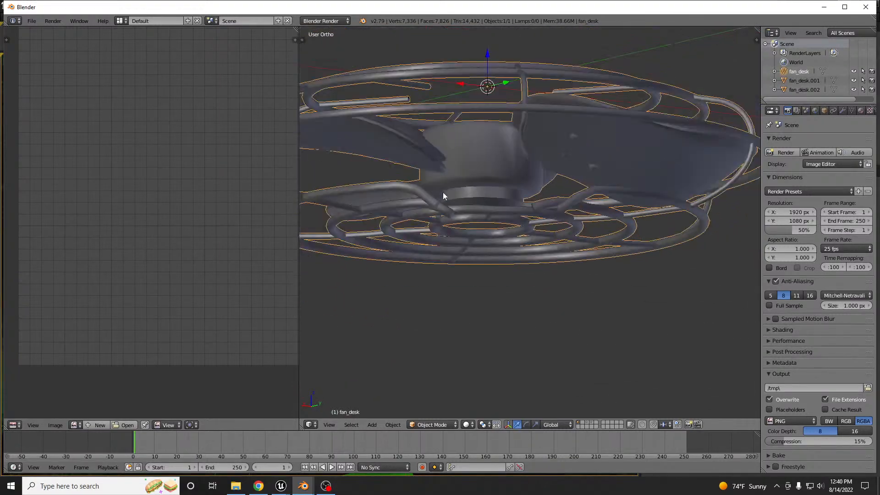
left_click(32, 21)
mouse_move(77, 205)
left_click(137, 231)
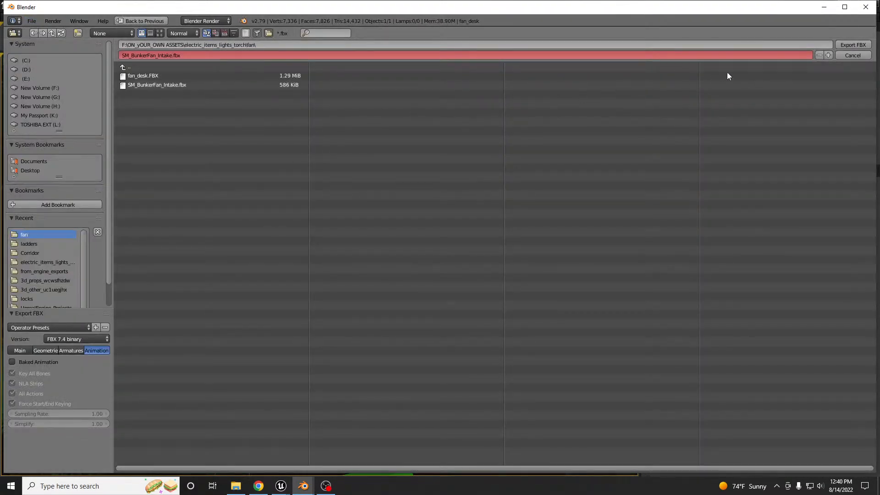
left_click(854, 44)
Switch to Unreal, reimport the base mesh of SM_BunkerFan_Intake, and return to the EmptyLevel_AI_test level
key("alt+Tab")
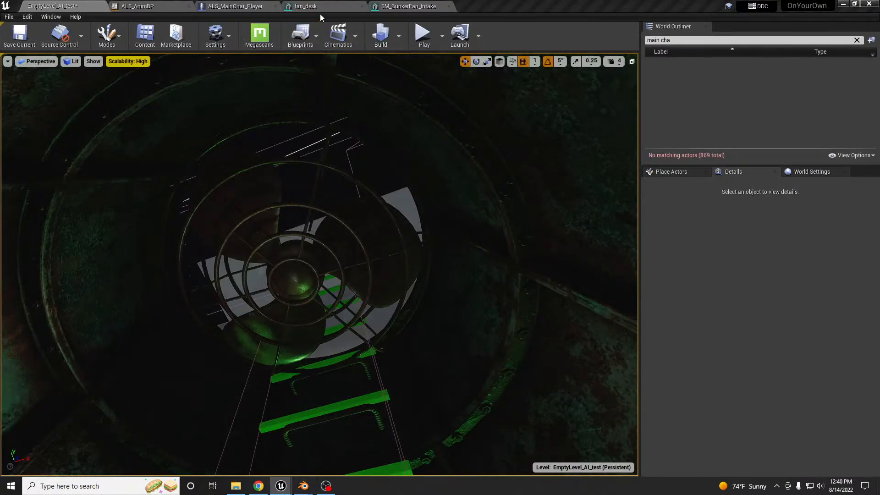
left_click(405, 6)
left_click(128, 34)
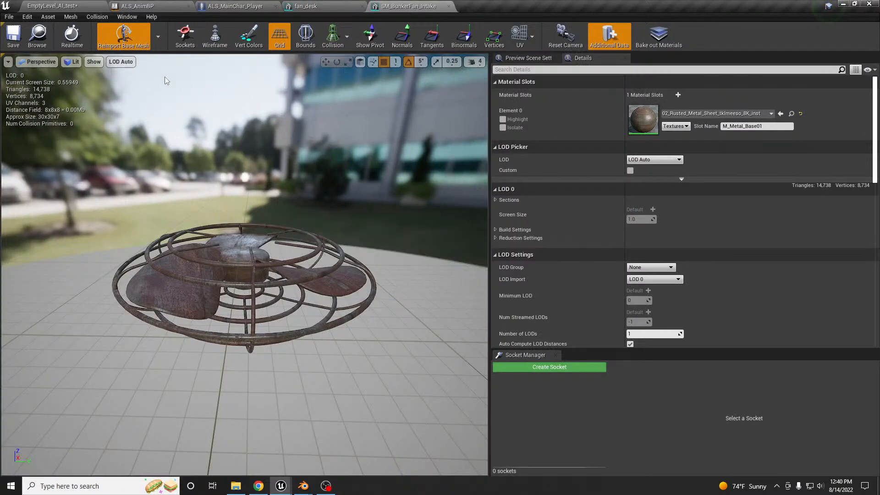
left_click(52, 6)
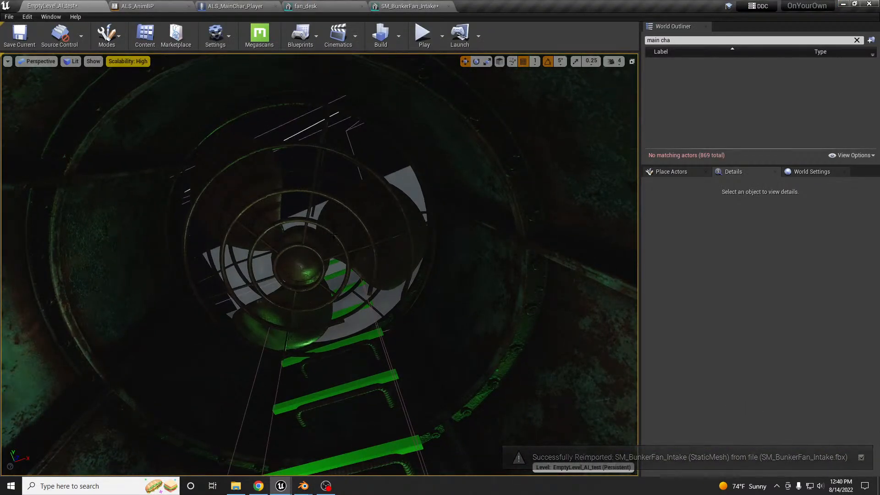
Rotate the SM_BunkerFan_Intake actor in the pipe about 65 degrees around Z and deselect it
left_click(331, 225)
key("e")
left_click_drag(345, 224, 321, 201)
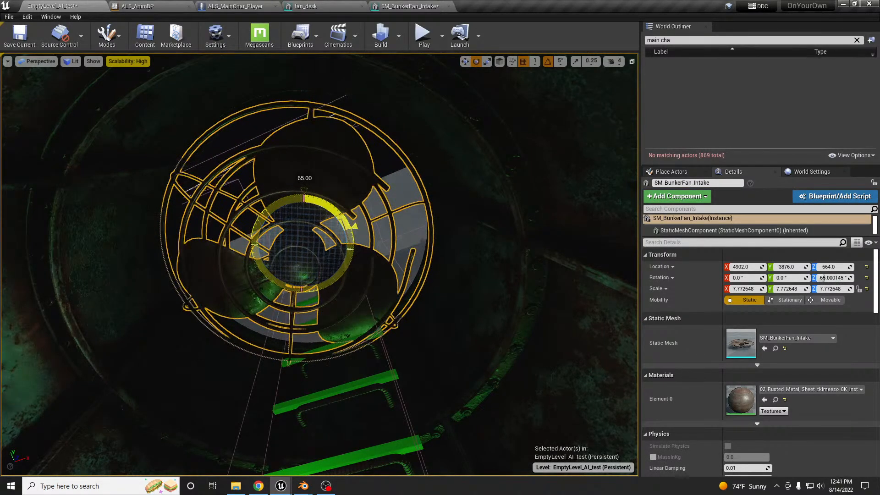
key("Escape")
Examine the damaged fan cage and its broken wires from below in unlit view, then restore lit view
mouse_move(322, 200)
right_mouse_down()
mouse_move(312, 206)
mouse_move(322, 216)
mouse_move(303, 213)
mouse_move(334, 211)
right_mouse_up()
right_click_drag(313, 246, 291, 220)
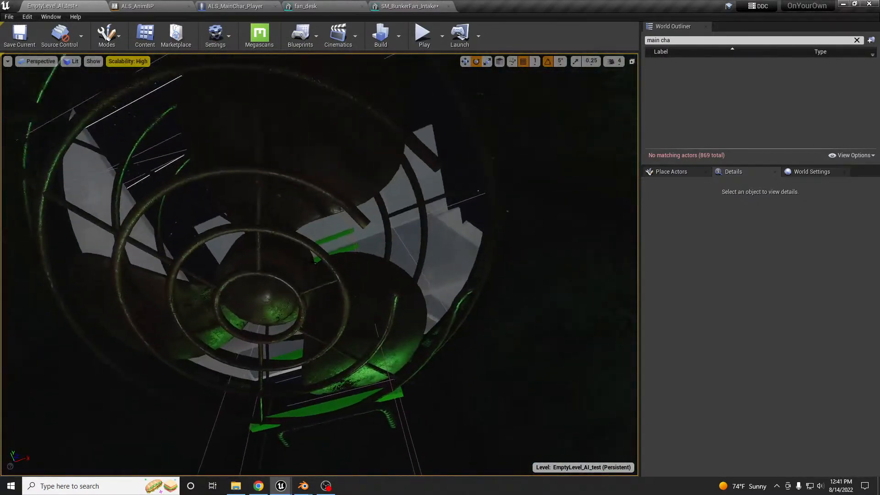
key("alt+3")
right_click_drag(316, 266, 330, 285)
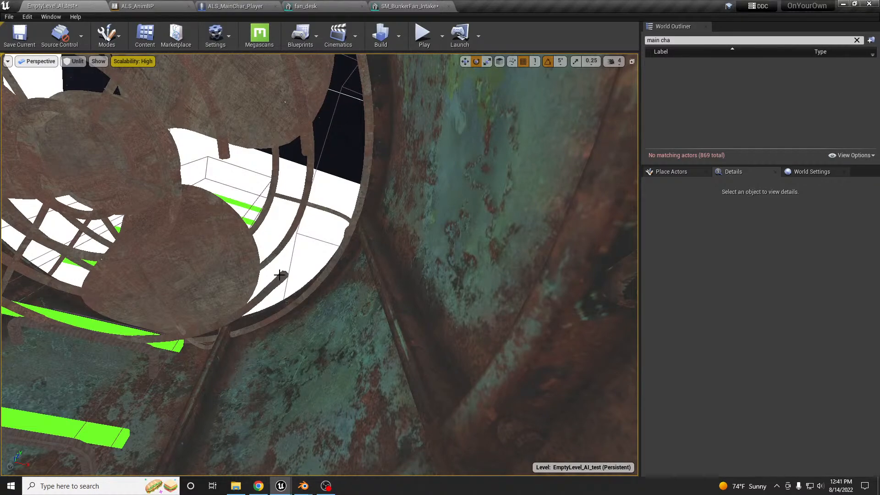
mouse_move(258, 248)
right_mouse_down()
mouse_move(240, 258)
mouse_move(250, 259)
right_mouse_up()
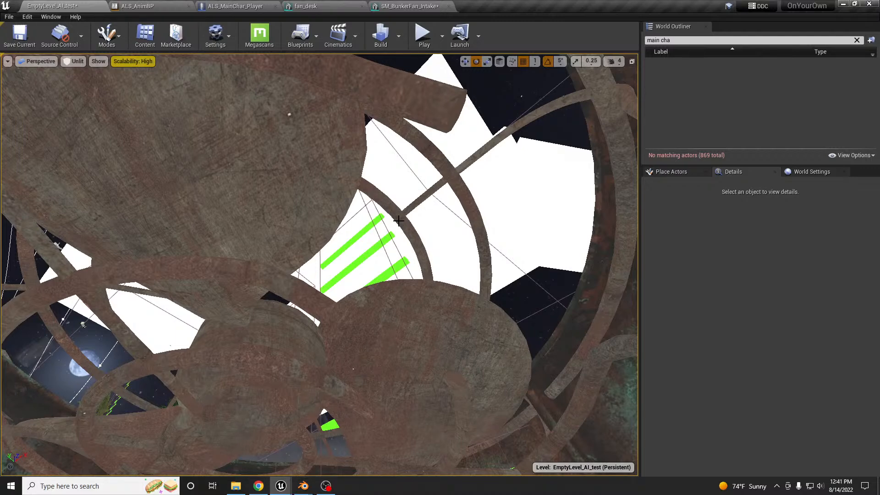
right_click_drag(433, 253, 421, 275)
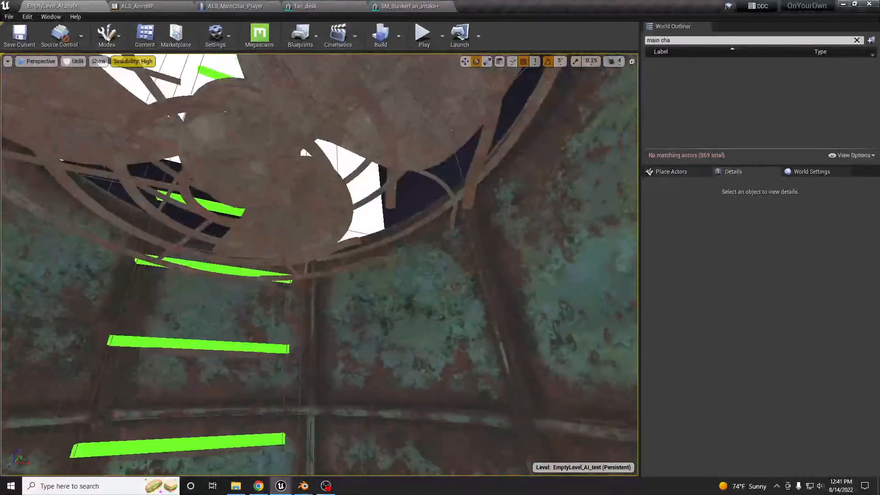
key("alt+4")
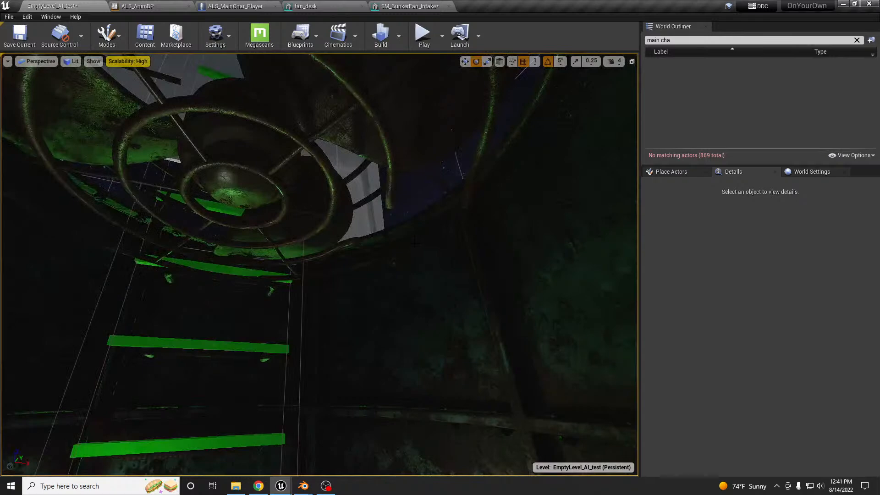
Duplicate the neon light BP_NeonLight15 beside the ladder and place the copy up the pipe near the fan, at about Z -725
right_click_drag(305, 271, 284, 305)
left_click(270, 307)
right_click_drag(276, 349, 281, 385)
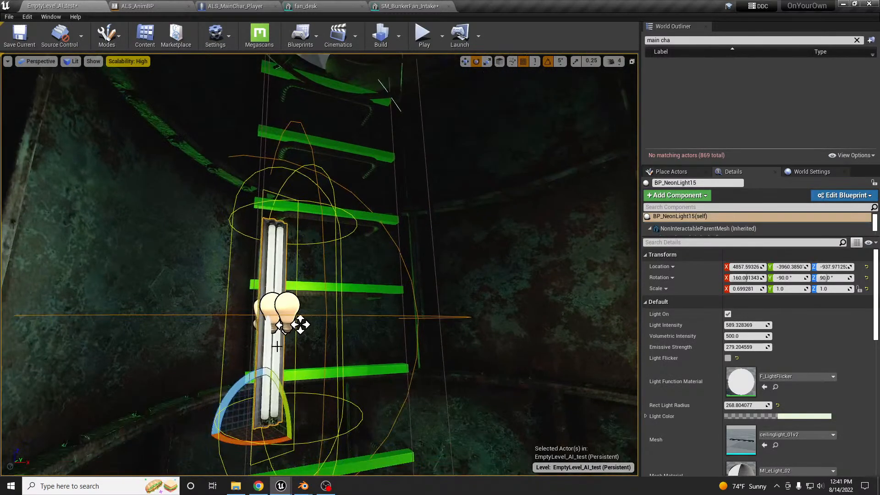
left_click_drag(266, 445, 277, 104, "alt")
right_click_drag(277, 105, 280, 60)
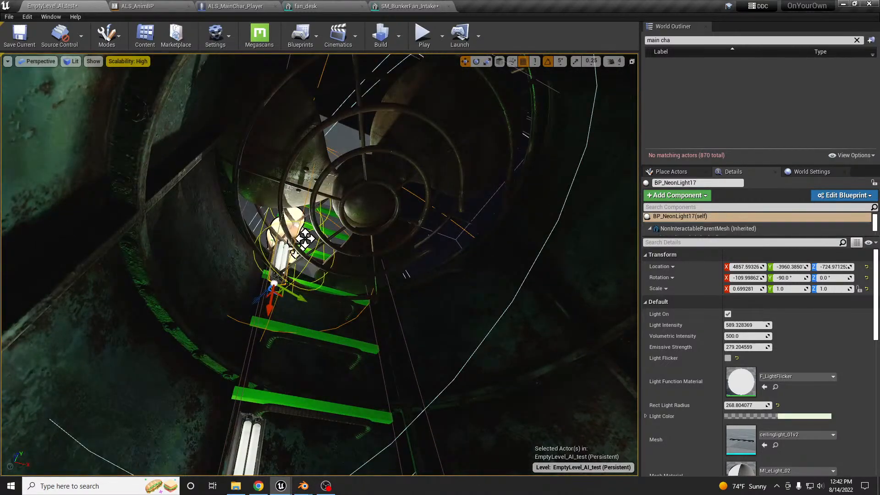
Tilt the duplicated neon light by rotating it to about -5 degrees Y and -110 degrees Z, and raise it behind the fan to about Z -551
left_click_drag(270, 300, 270, 228)
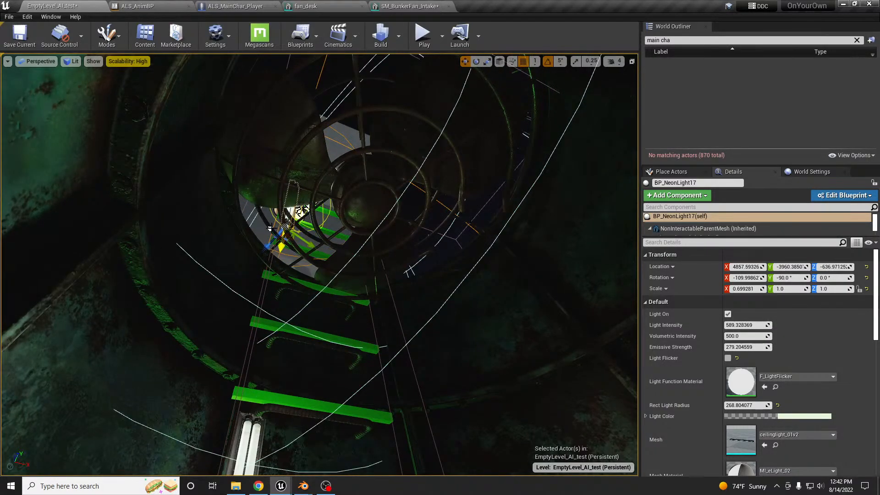
left_click_drag(311, 197, 326, 209)
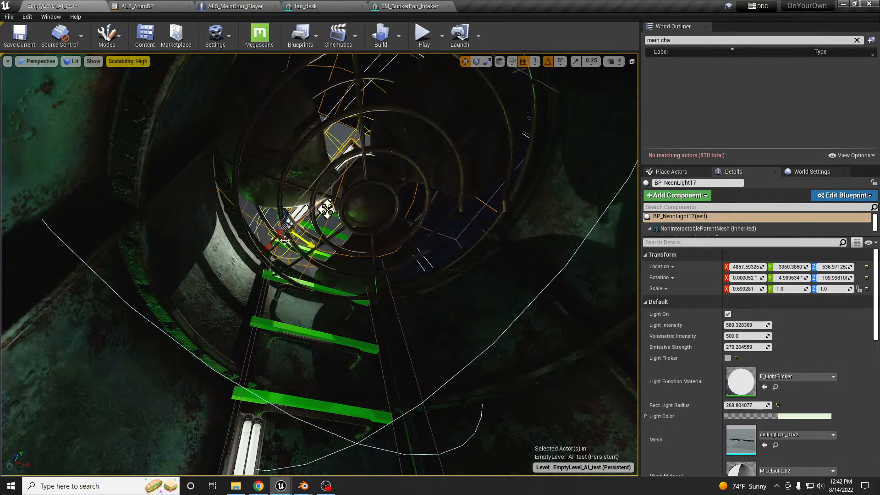
left_click_drag(286, 216, 288, 186)
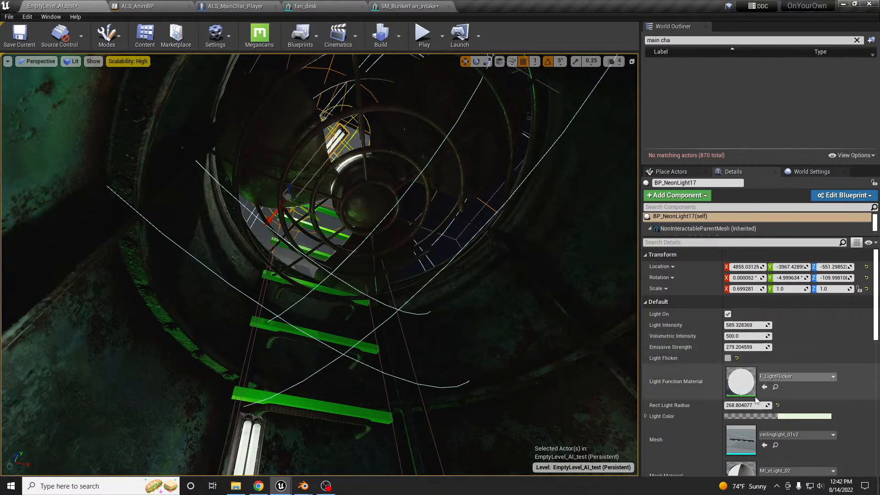
Reposition the neon light above the fan to about X 4865, Y -3941, Z -511 and set its rect light radius to about 969.48
left_click_drag(739, 405, 763, 405)
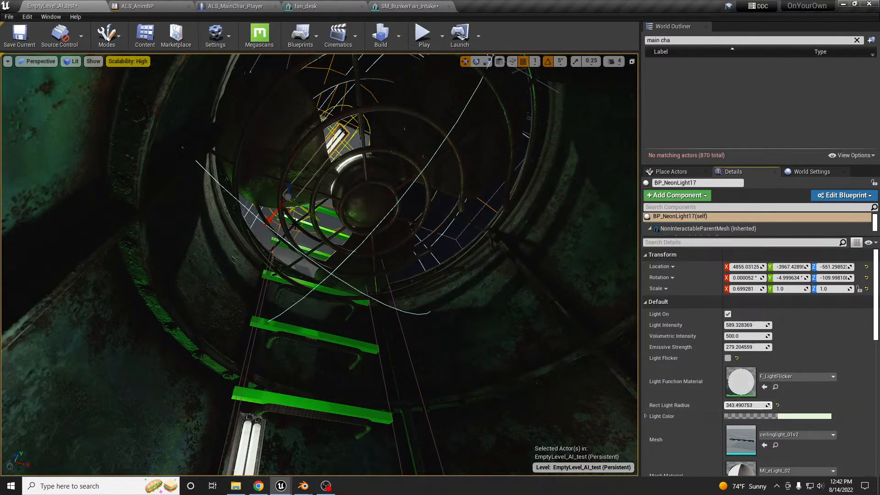
left_click_drag(290, 188, 293, 176)
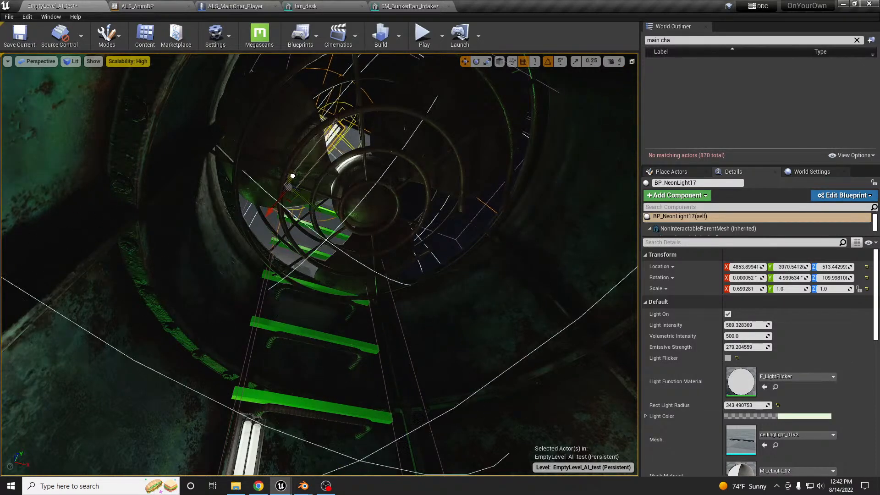
left_click_drag(271, 212, 338, 150)
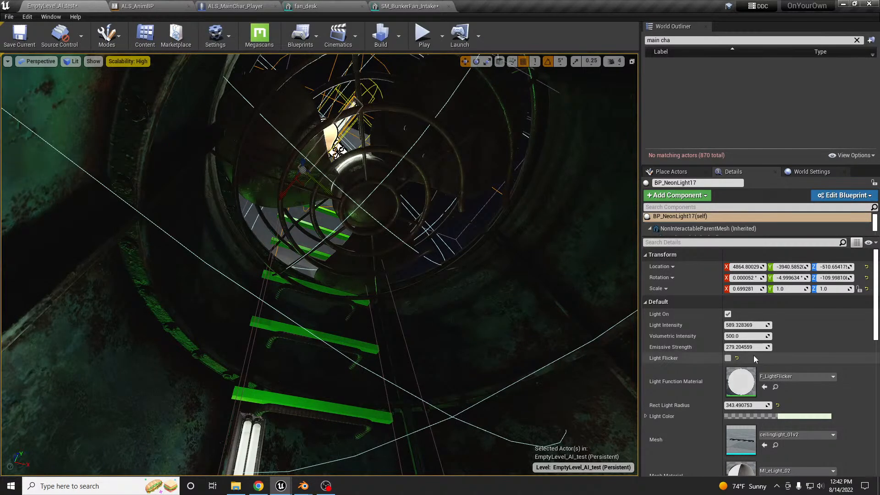
mouse_move(748, 405)
left_mouse_down()
mouse_move(770, 405)
mouse_move(752, 405)
left_mouse_up()
Delete the neon light mounted beside the ladder below the fan
right_click_drag(395, 318, 513, 357)
key("alt+7")
key("alt+4")
right_click_drag(395, 318, 527, 311)
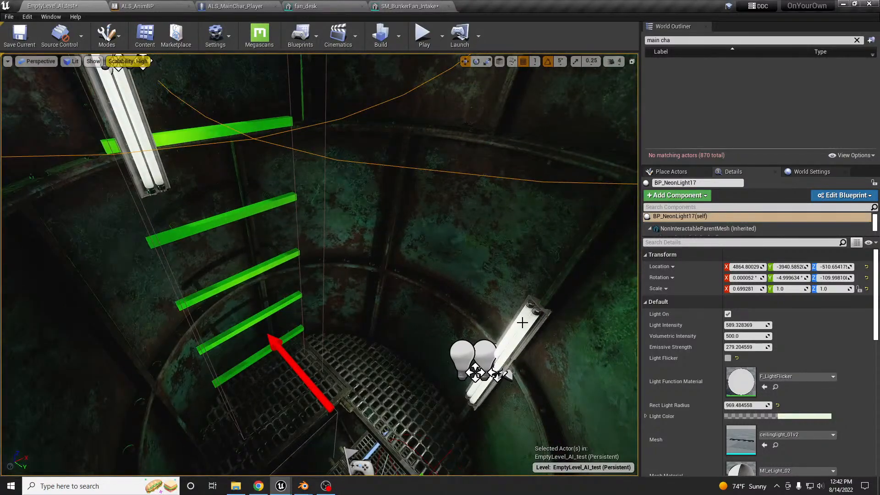
left_click(521, 316)
left_click(151, 155)
right_click_drag(151, 154, 306, 197)
key("Delete")
Set BP_NeonLight17's rect light radius to about 1695.97 and its light intensity to about 1082.91
left_click(350, 107)
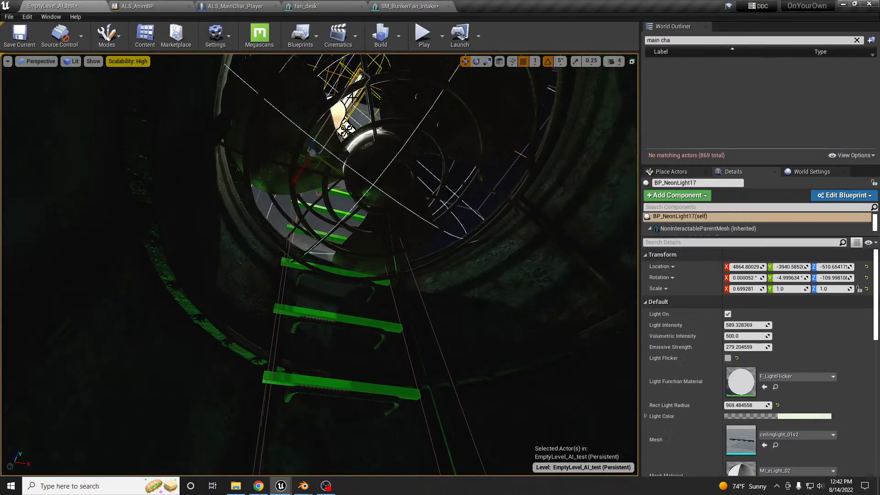
left_click_drag(747, 405, 784, 405)
left_click_drag(747, 325, 779, 325)
right_click_drag(321, 263, 286, 274)
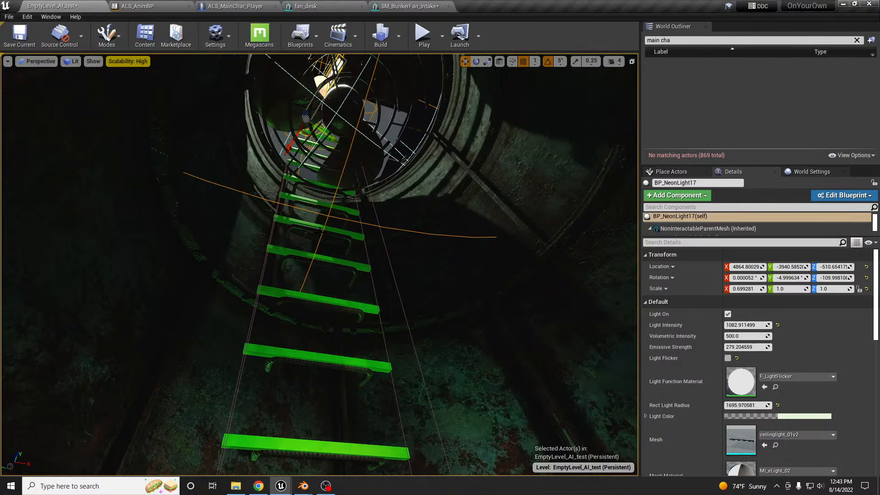
Raise the SM_BunkerFan_Intake actor out of the vertical pipe to Z -591 and check its height from outside
right_click_drag(316, 266, 401, 360)
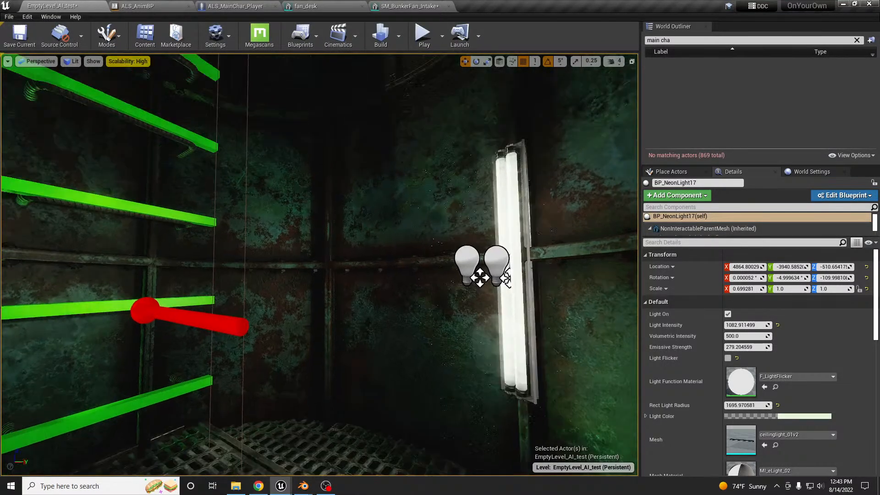
right_click_drag(278, 405, 270, 307)
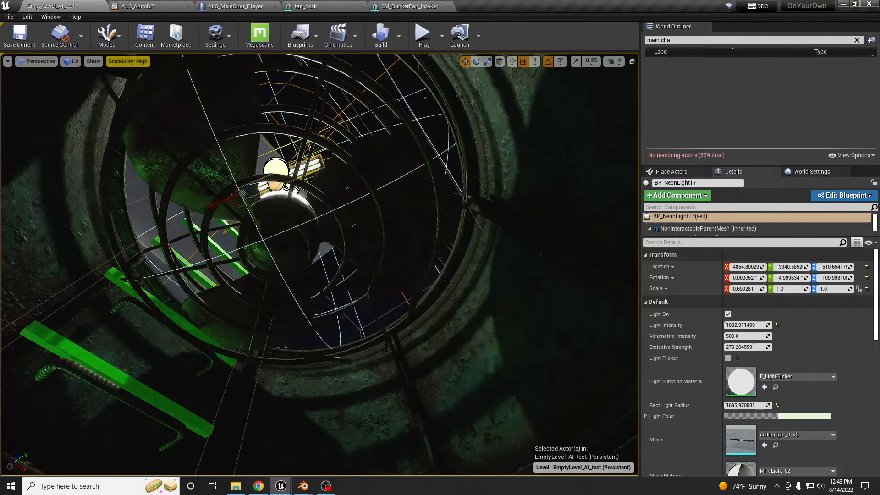
left_click(284, 247)
mouse_move(286, 205)
left_mouse_down()
mouse_move(291, 181)
mouse_move(291, 196)
left_mouse_up()
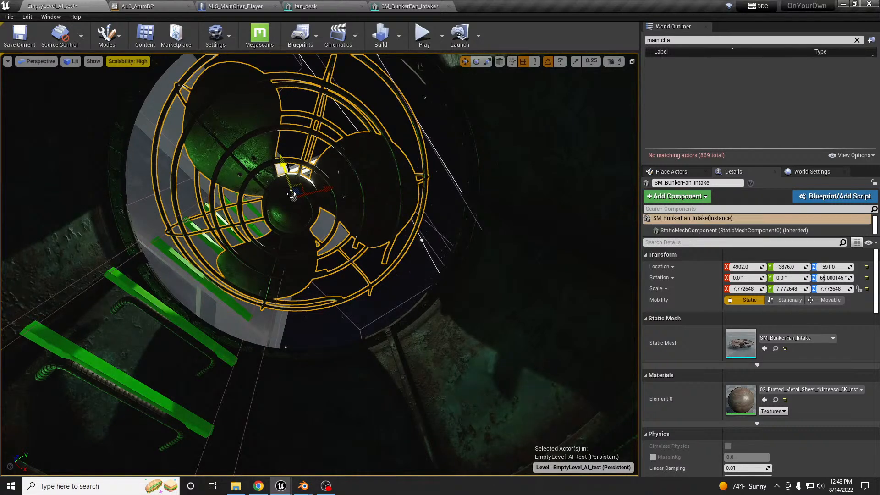
right_click_drag(333, 241, 331, 373)
key("s")
key("w")
key("s")
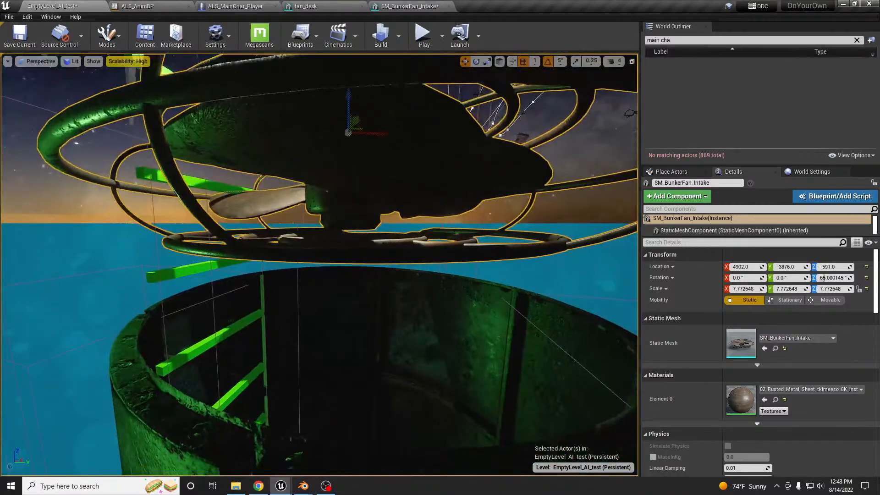
key("w")
mouse_move(346, 326)
right_mouse_down()
mouse_move(346, 406)
mouse_move(344, 324)
right_mouse_up()
key("s")
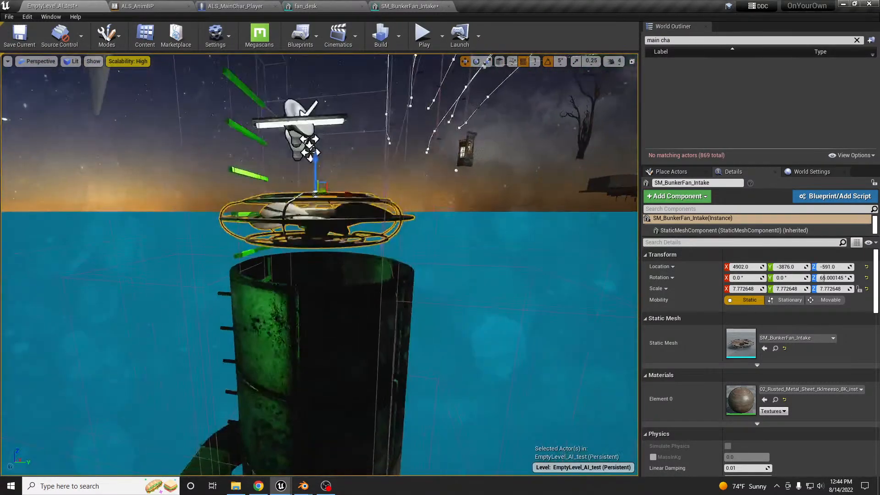
Duplicate the top straight pipe section upward to extend the vertical pipe, and raise the intake fan to Z -428
left_click(331, 325)
left_click_drag(323, 322, 336, 126, "alt")
right_click_drag(352, 210, 339, 154)
left_click(350, 221)
left_click_drag(334, 254, 337, 141)
Duplicate the 90-degree corridor piece corridorFBX4 onto the top of the vertical pipe at about X 5057, Y -3989, Z -300
right_click_drag(340, 335, 394, 421)
key("s")
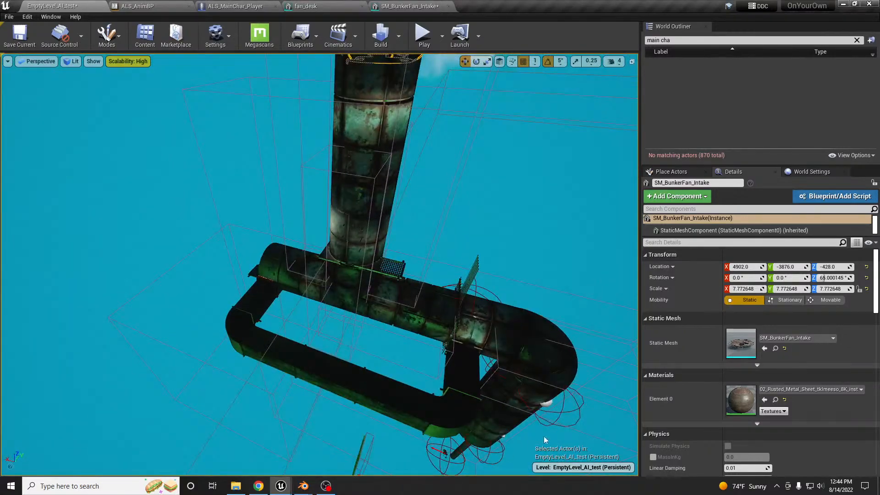
left_click(528, 371)
key("a")
right_click_drag(501, 385, 536, 331)
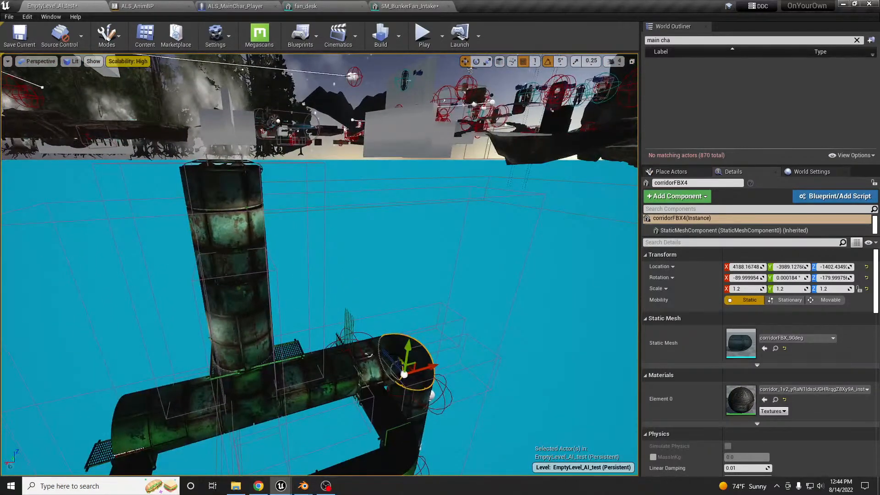
left_click_drag(407, 355, 160, 73, "alt")
right_click_drag(160, 73, 149, 112)
key("w")
key("s")
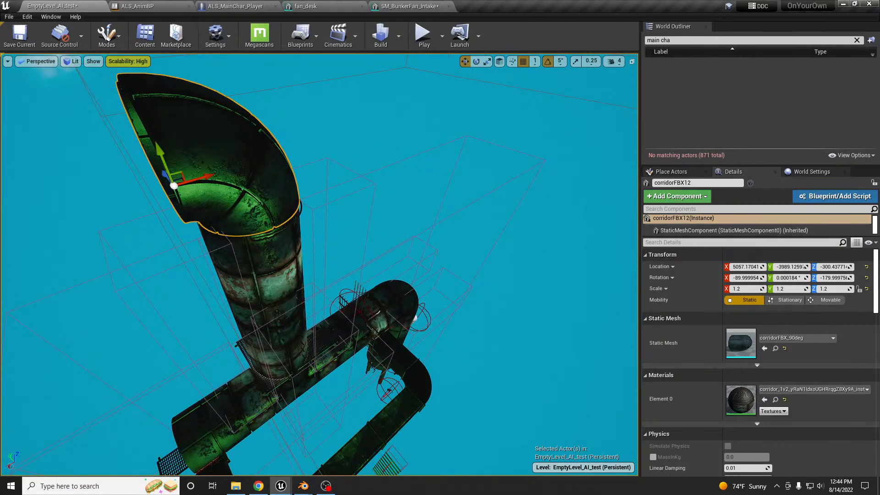
Make Bunker_Corridor_Entrance the current level and move the new elbow piece and the intake fan into it
double_click(115, 240)
left_click_drag(200, 189, 0, 189)
right_click_drag(239, 193, 230, 191)
key("ctrl+m")
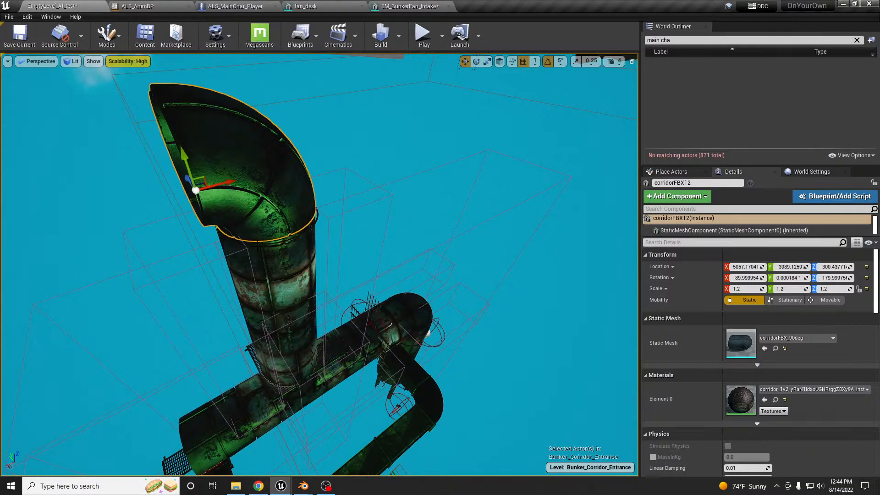
key("f")
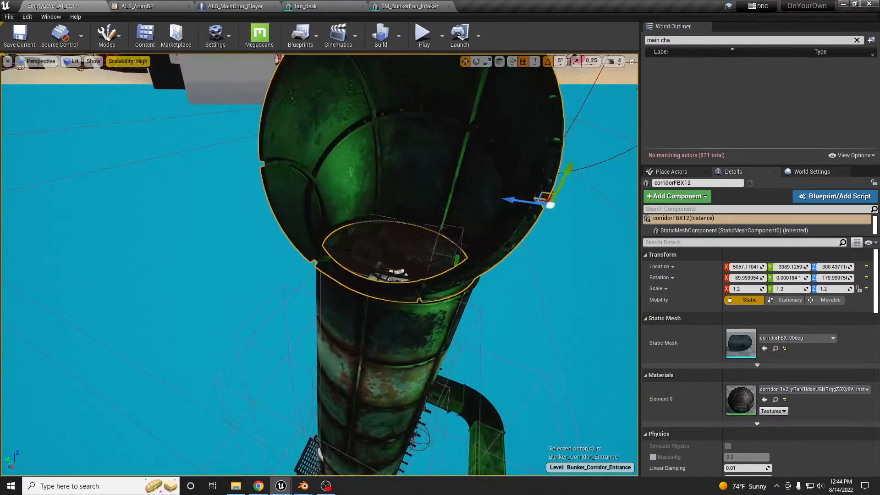
left_click(387, 258)
key("ctrl+m")
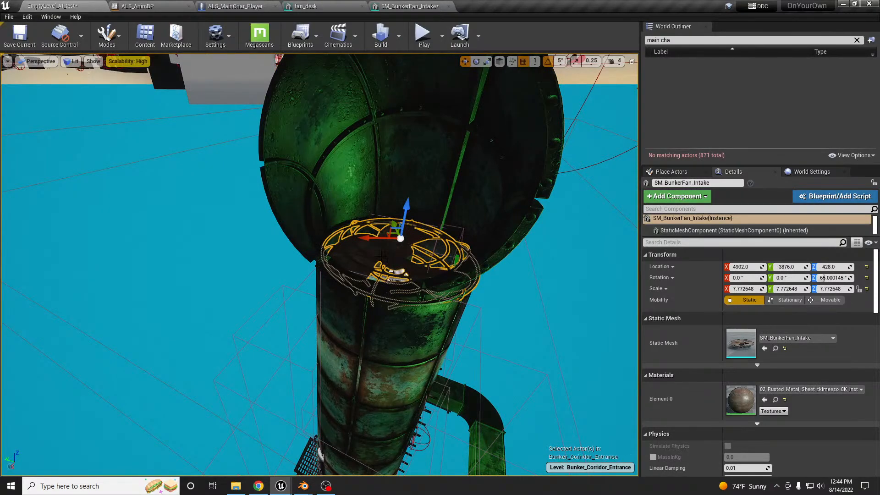
key("f")
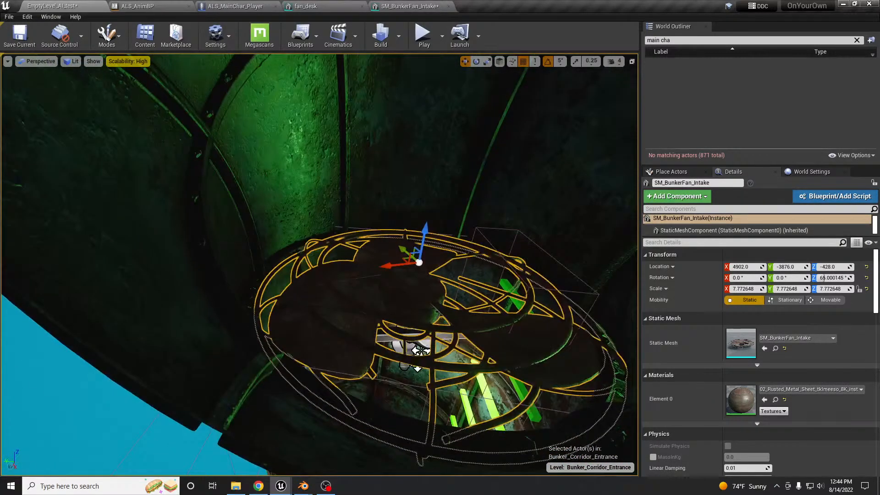
Duplicate the straight pipe section corridorFBX11 and place the copy near the open end of the elbow
right_click_drag(346, 352, 527, 362)
left_click(427, 310)
right_click_drag(426, 310, 445, 284)
right_click_drag(423, 164, 405, 184)
left_click(329, 291)
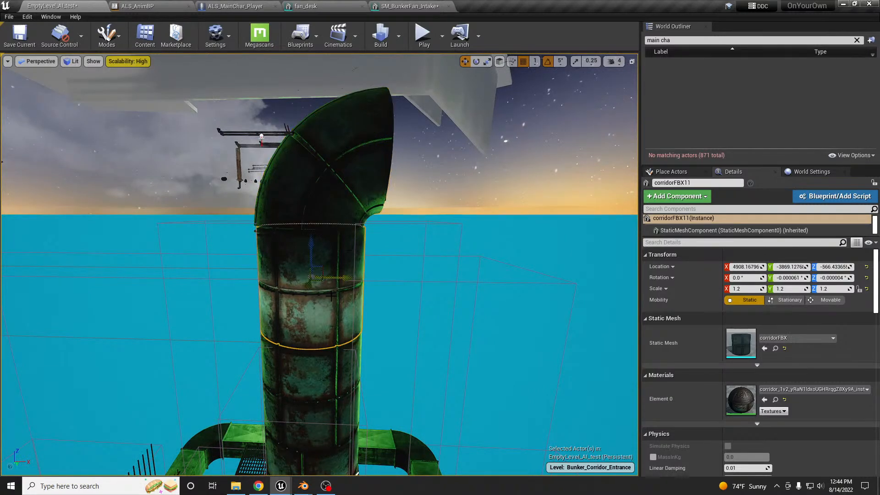
left_click_drag(318, 271, 456, 141)
key("ctrl+z")
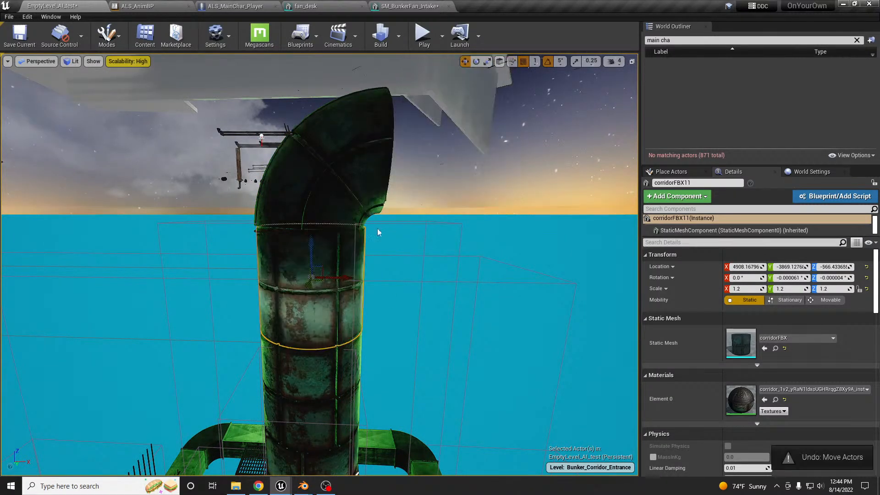
left_click_drag(327, 269, 472, 141, "alt")
mouse_move(426, 195)
left_mouse_down()
mouse_move(424, 220)
mouse_move(427, 195)
left_mouse_up()
key("w")
left_click_drag(445, 144, 431, 141)
key("w")
mouse_move(431, 141)
right_mouse_down()
mouse_move(427, 164)
mouse_move(431, 144)
right_mouse_up()
Set the step count of the ladder zone BP_Zone_Ladder7 to 9
mouse_move(288, 296)
right_mouse_down()
mouse_move(277, 316)
mouse_move(283, 276)
mouse_move(289, 296)
right_mouse_up()
left_click(287, 349)
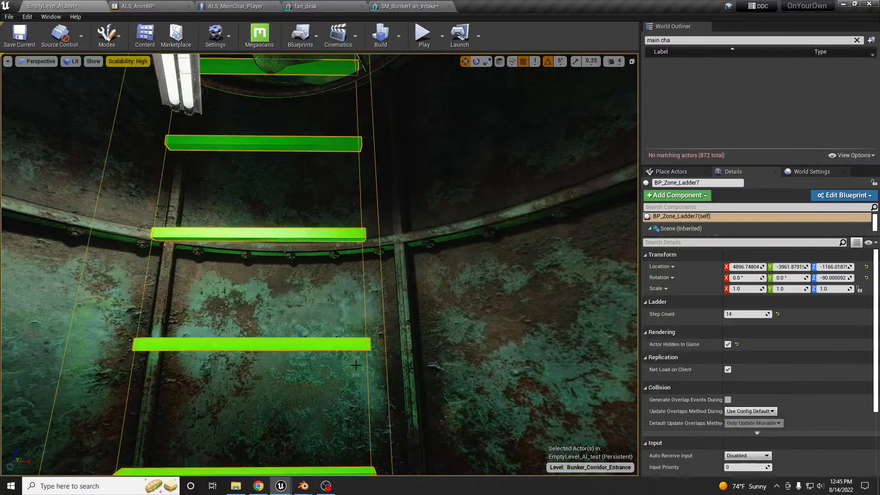
key("f")
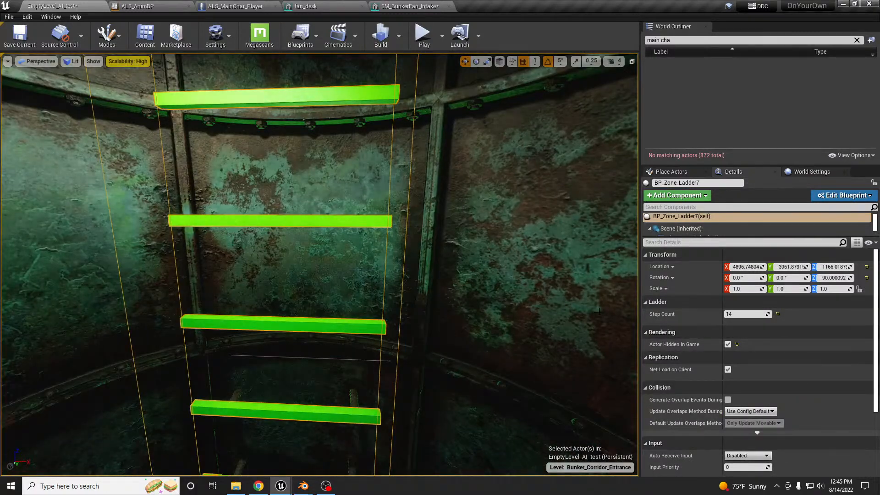
left_click(745, 314)
type("9")
key("Return")
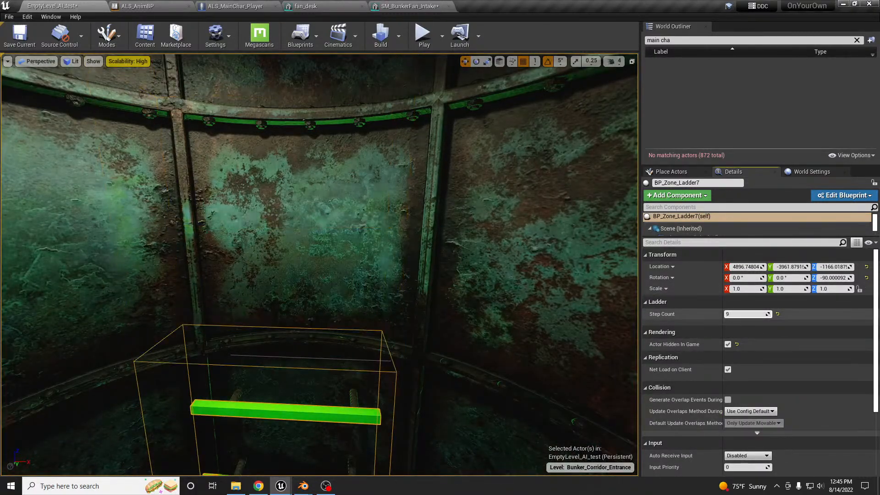
Duplicate the floor grate SM_FloorMetalGrate5 and place the copy higher in the pipe above the ladder, at about Z -714
right_click_drag(589, 319, 774, 417)
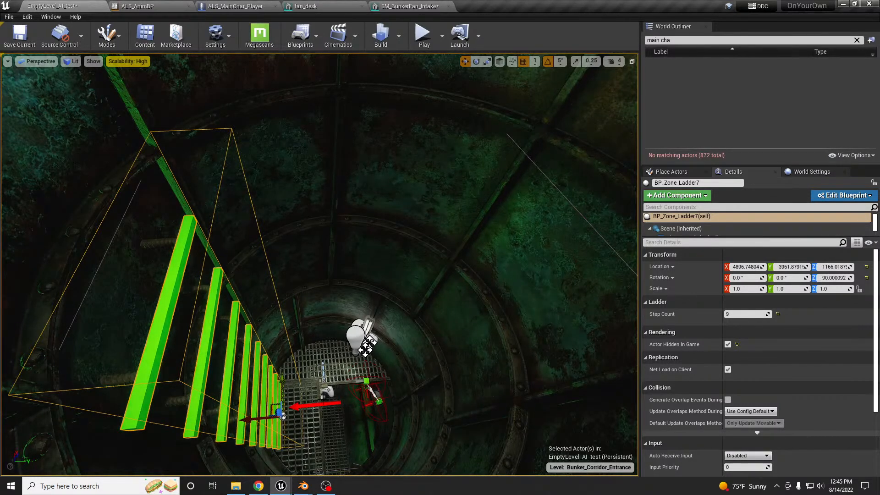
left_click(327, 393)
left_click(340, 374)
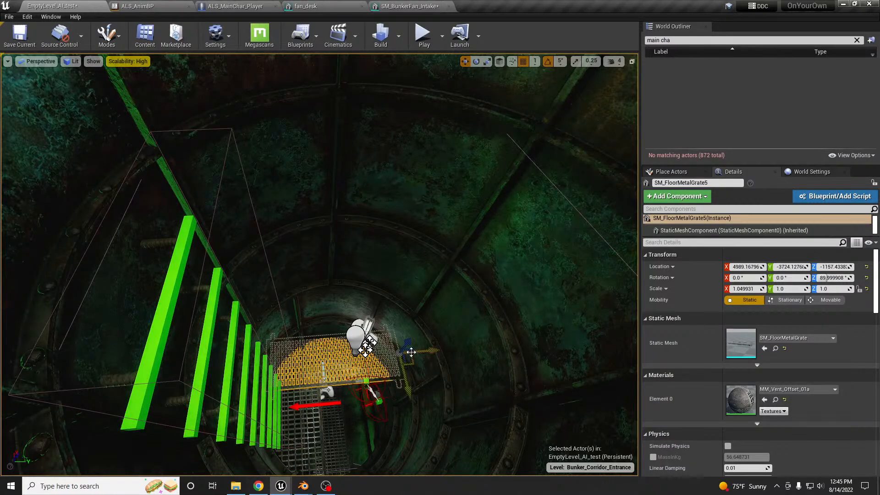
left_click_drag(410, 353, 454, 108, "alt")
left_click_drag(416, 54, 416, 73, "alt")
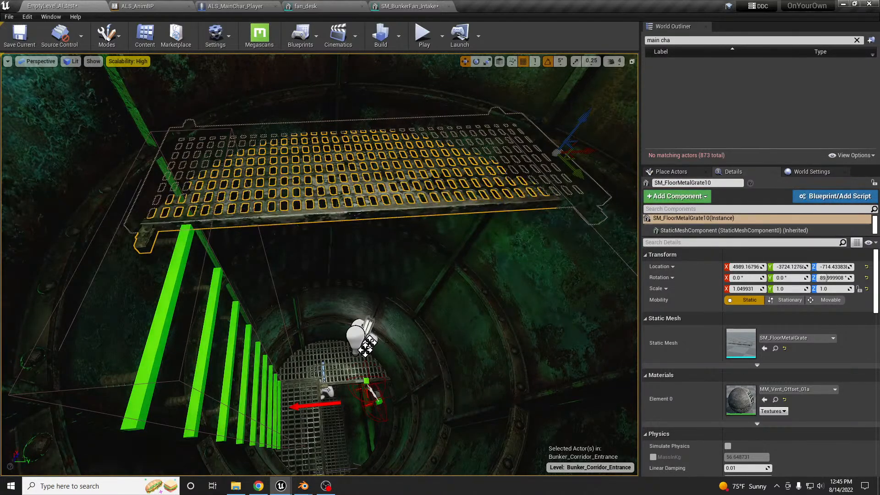
Select the PlayerStart actor on the grate at the bottom of the pipe
right_click_drag(340, 256, 338, 271)
left_click(328, 367)
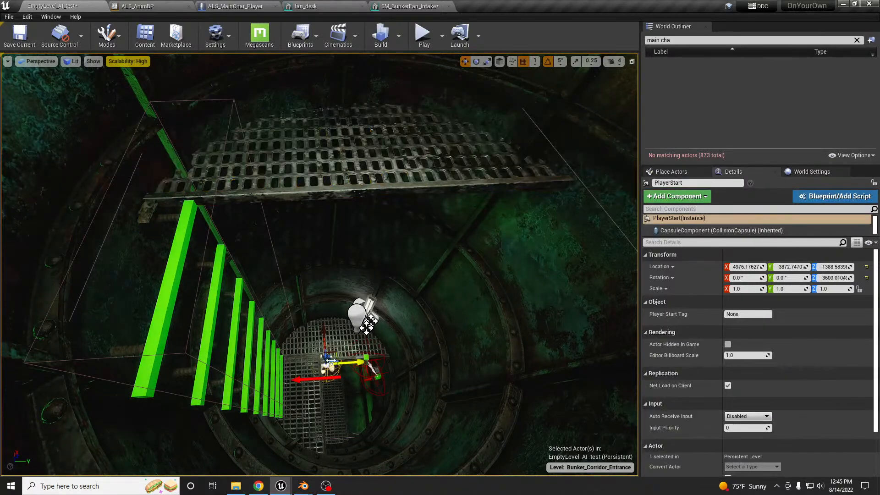
Move the PlayerStart up the bunker shaft beside the ladder, to about X 4950, Y -3873, Z -1051
left_click_drag(327, 363, 320, 321)
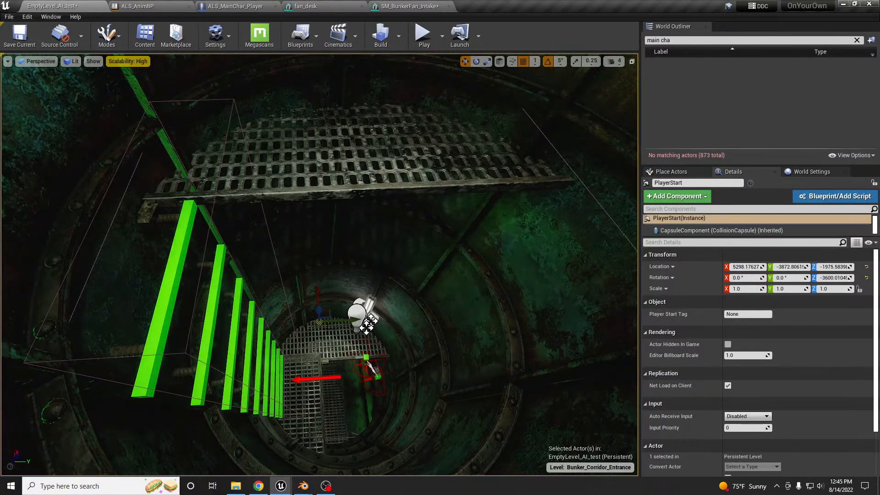
key("ctrl+z")
right_click_drag(375, 387, 375, 386)
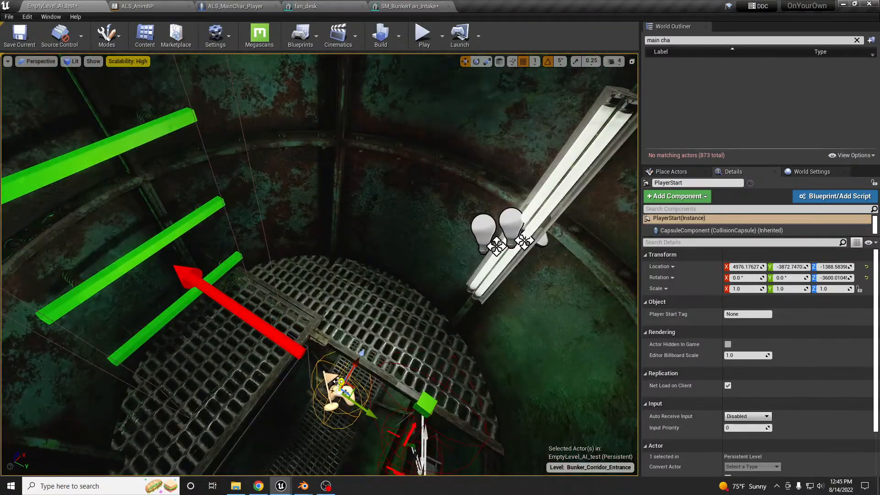
left_click_drag(383, 236, 418, 155)
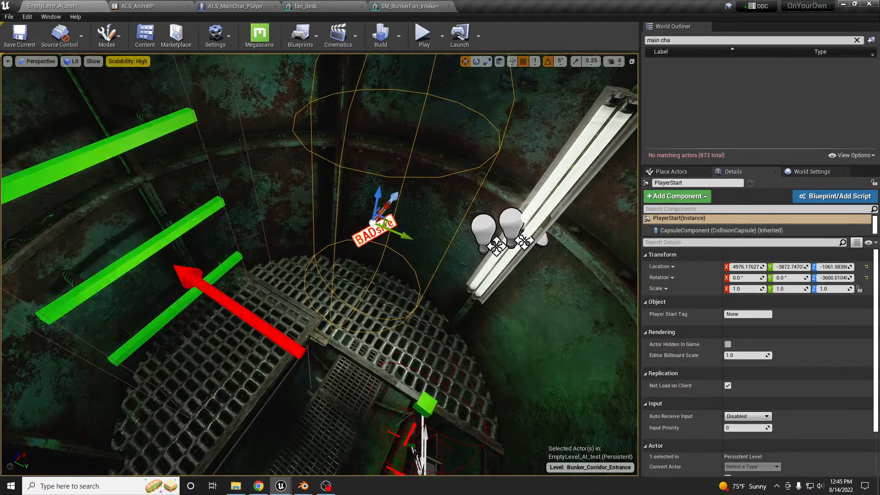
right_click_drag(394, 197, 401, 194)
left_click_drag(413, 177, 378, 159)
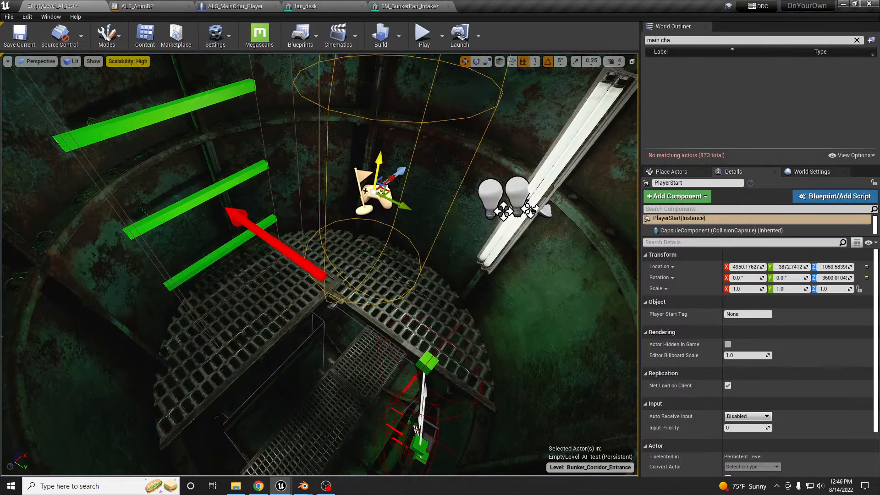
Play-test the level from the raised PlayerStart, looking up the shaft along the ladder rungs
key("alt+p")
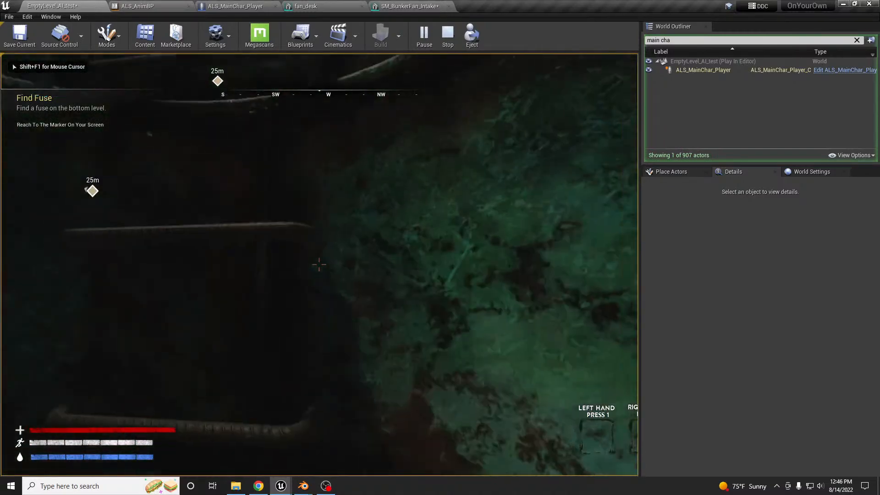
key("w")
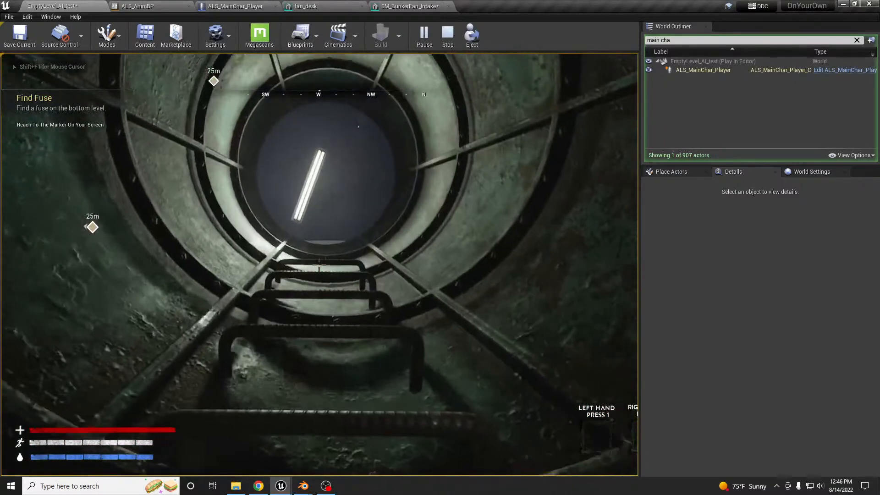
key("Escape")
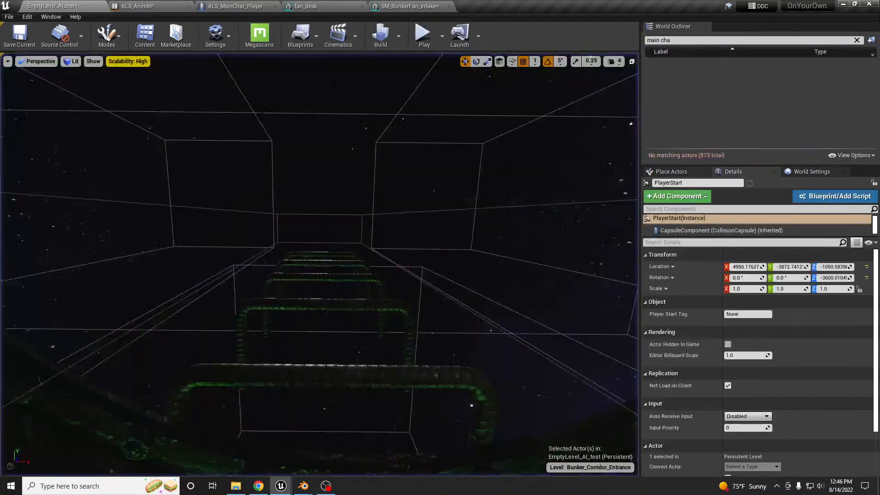
Inspect SM_FloorMetalGrate10 and the ladder around it, and play-test the upper shaft again
left_click(317, 199)
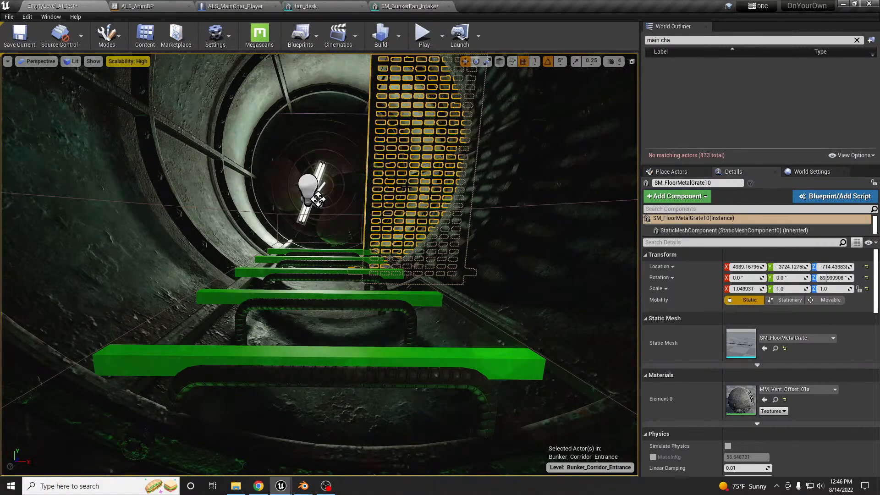
right_click_drag(321, 229, 321, 268)
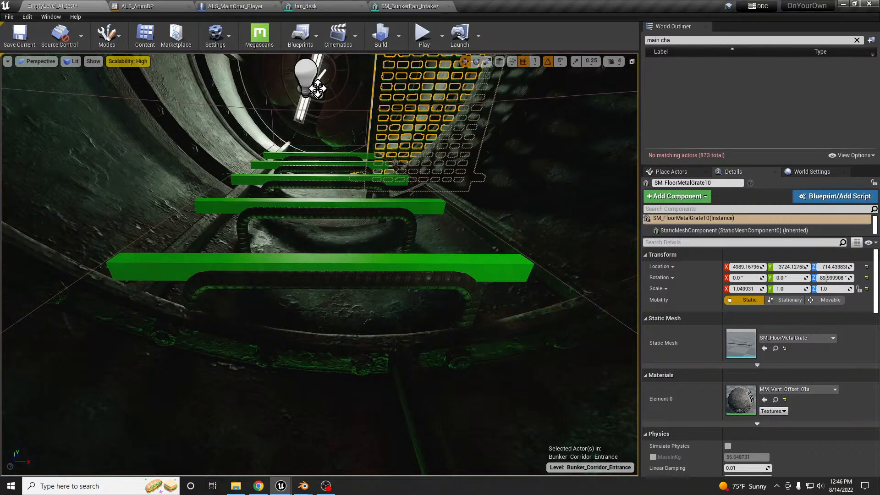
key("alt+p")
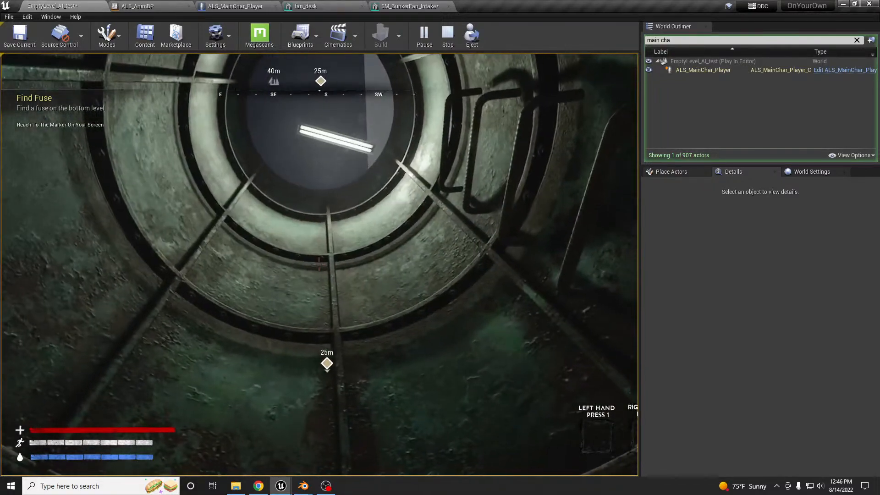
key("Escape")
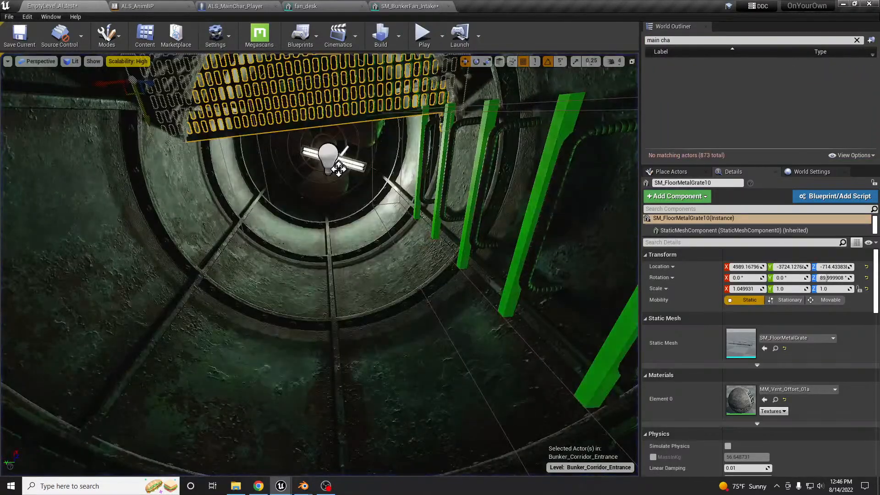
Examine the corridorFBX12 bend at the shaft's upper end from outside and inside the bunker
left_click(312, 177)
right_click_drag(339, 169, 358, 96)
key("s")
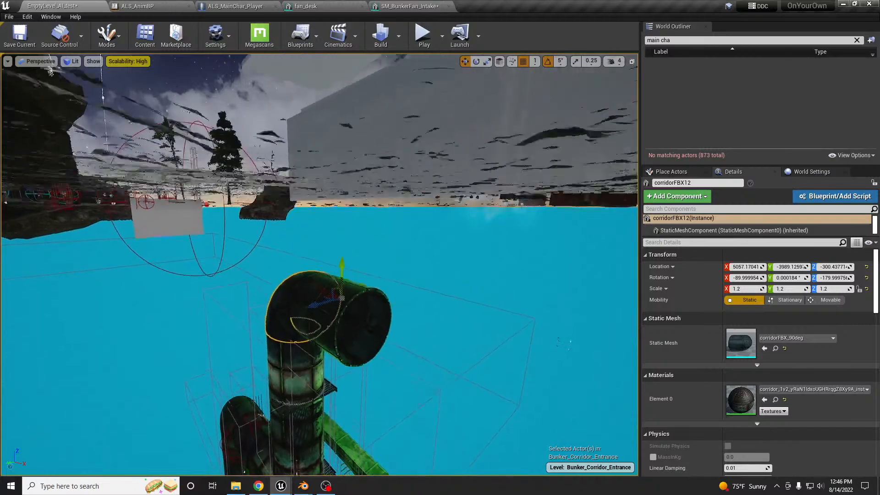
key("e")
key("q")
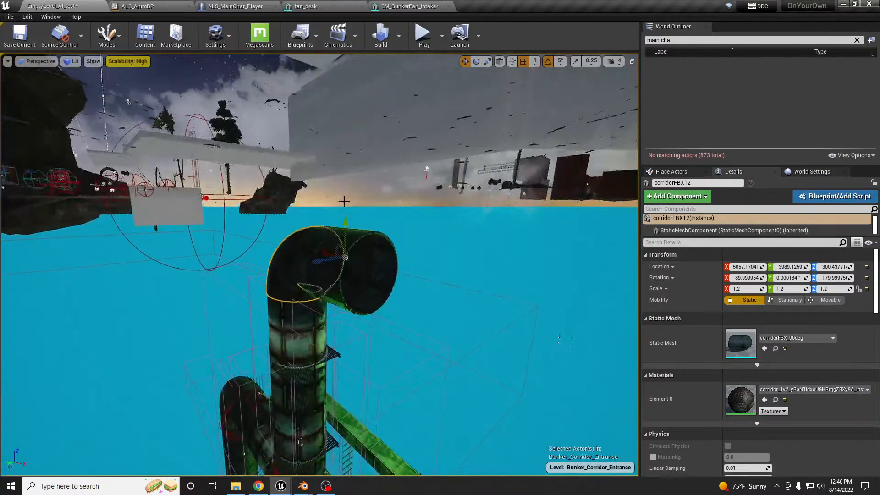
key("w")
right_click_drag(357, 96, 478, 3)
key("a")
key("s")
key("a")
key("w")
key("w")
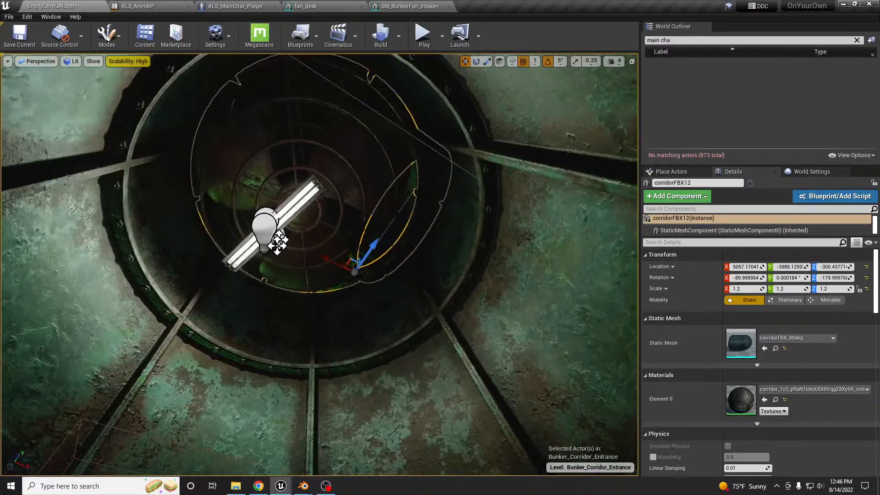
Inspect the SM_BunkerFan_Intake fan, the metal grate and the corridorFBX segments making up the vertical shaft
left_click(311, 215)
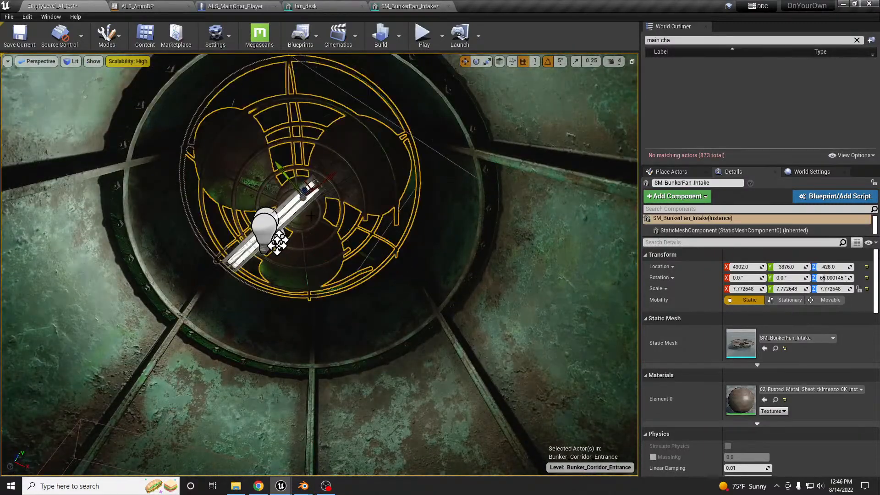
right_click_drag(316, 218, 350, 396)
left_click(375, 334)
key("s")
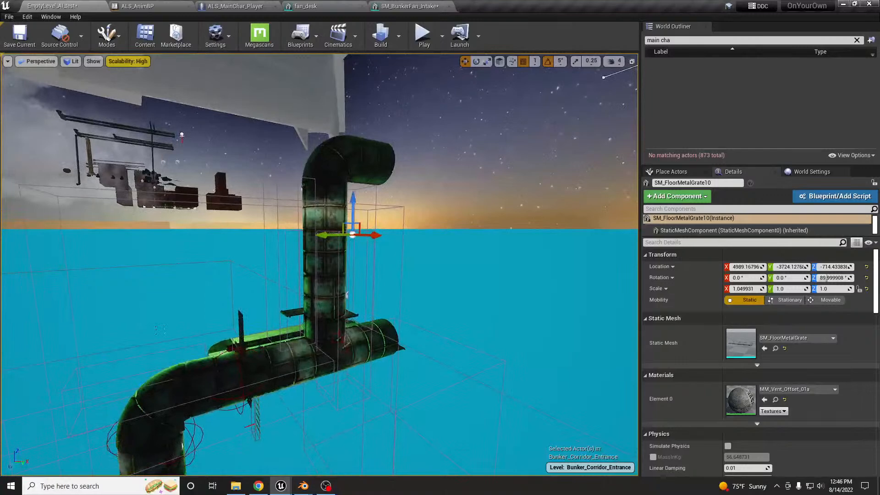
left_click(279, 353)
left_click(330, 309)
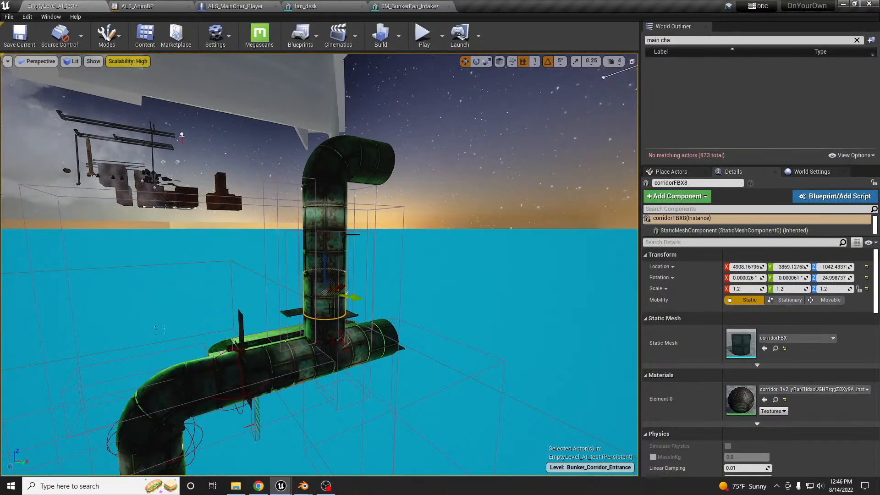
left_click(330, 264)
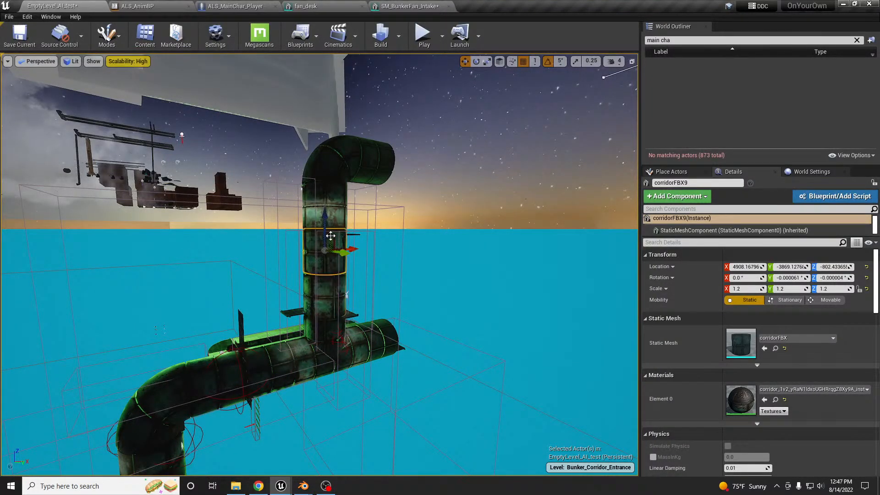
left_click(327, 219)
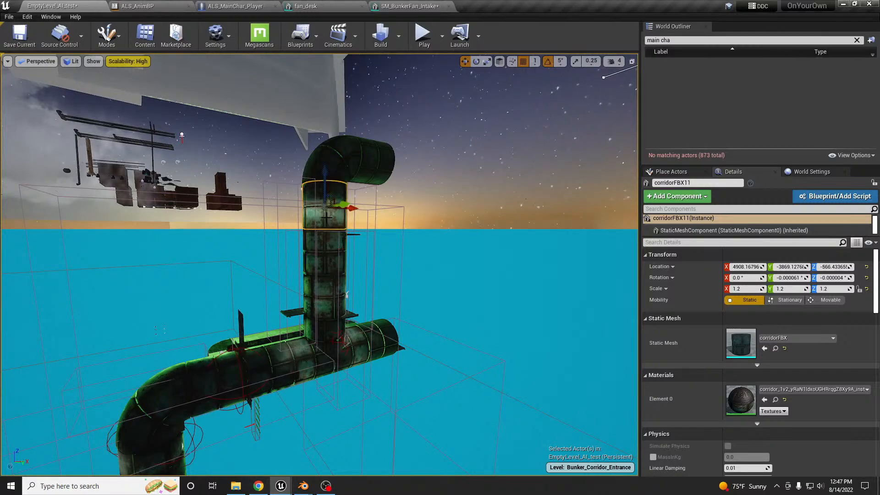
right_click_drag(321, 303, 451, 314)
key("a")
In the level blueprint, wire Load Stream Level (by Name) between the Sequence's Then 0 output and Get All Actors with Tag
left_click(317, 36)
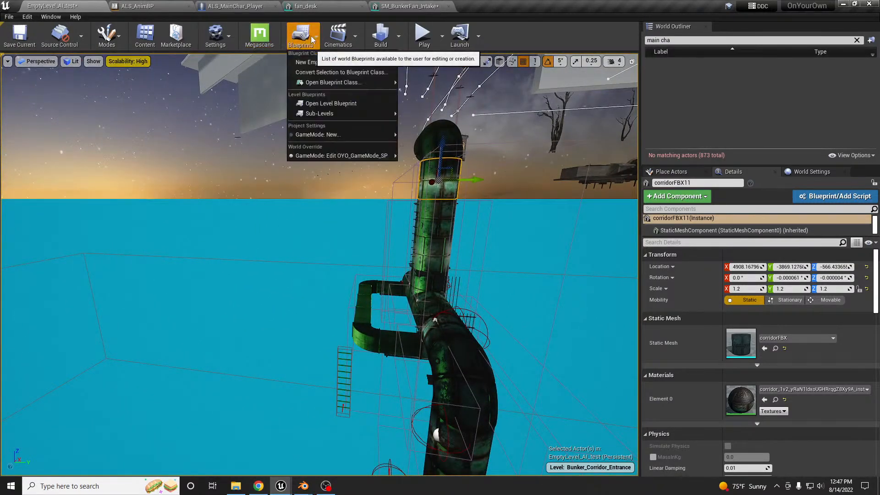
left_click(337, 105)
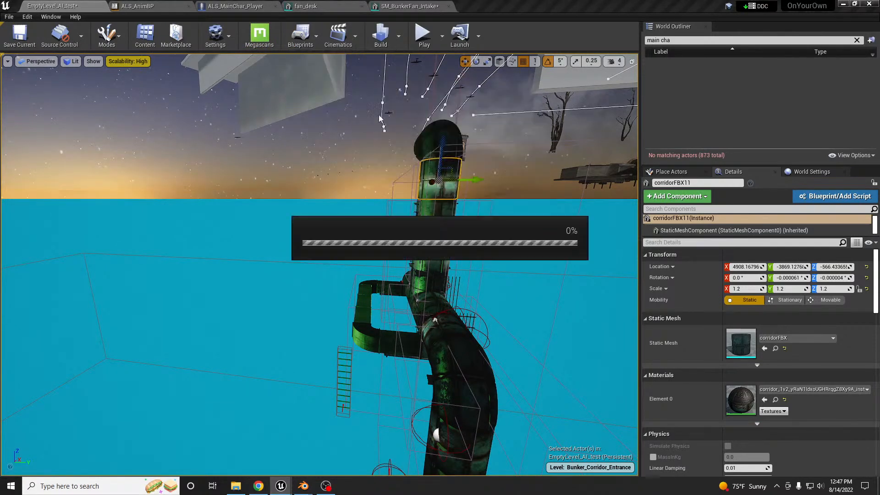
right_click_drag(430, 326, 171, 290)
scroll(313, 204, "down", 2)
right_click_drag(537, 278, 759, 299)
left_click_drag(475, 146, 194, 245)
right_click_drag(267, 252, 422, 271)
left_click_drag(280, 239, 252, 215)
left_click(230, 216, "ctrl")
left_click_drag(364, 255, 339, 211)
left_click_drag(266, 222, 304, 223)
left_click_drag(379, 225, 424, 223)
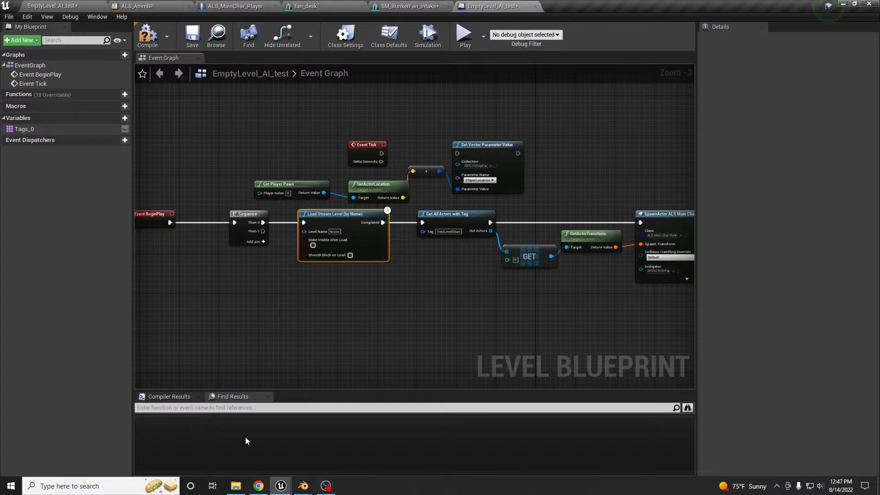
Close the level blueprint and return to the EmptyLevel_AI_test level
mouse_move(285, 486)
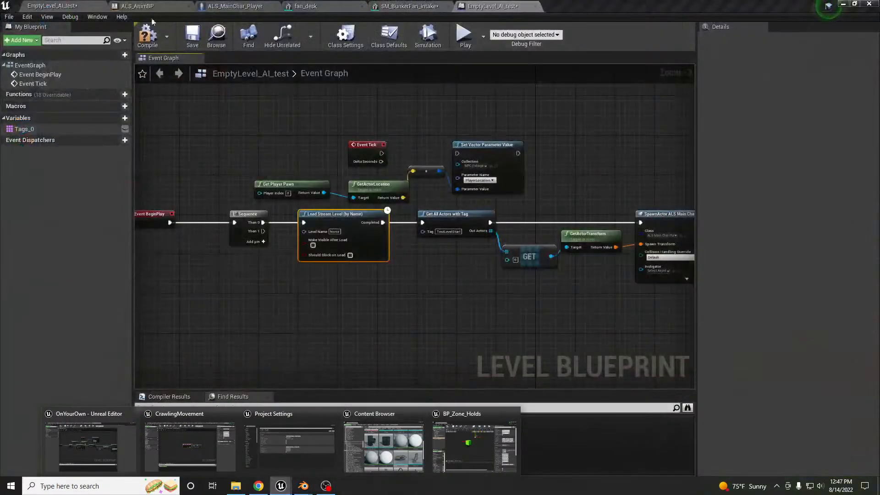
left_click(94, 17)
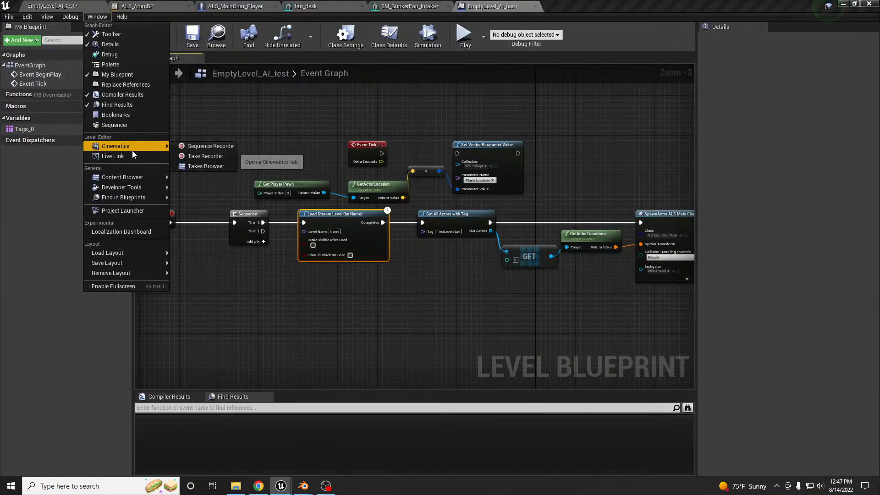
left_click(44, 7)
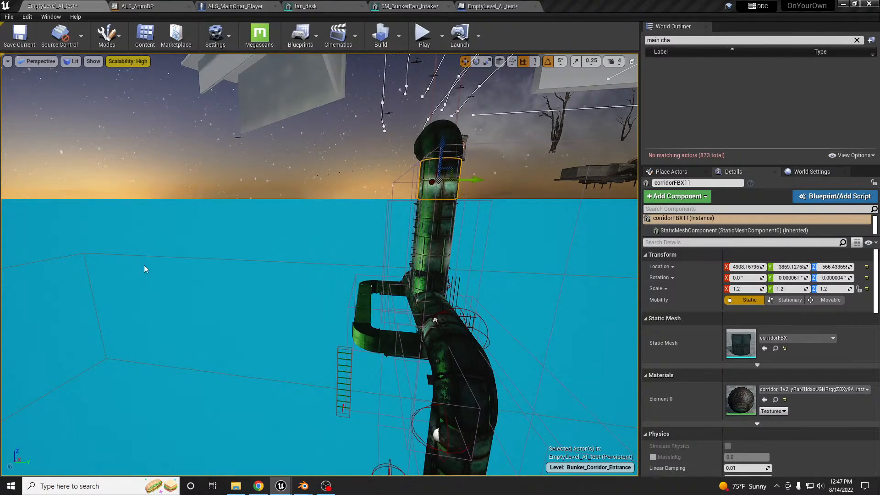
left_click(485, 6)
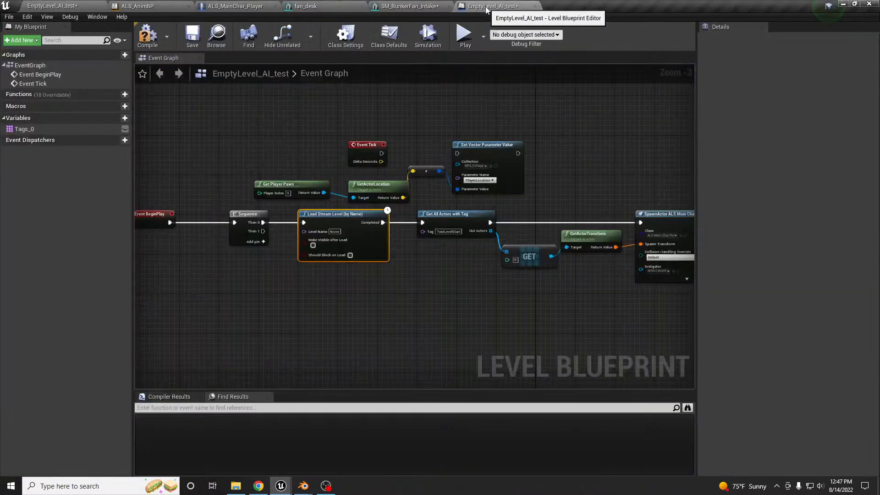
left_click(535, 6)
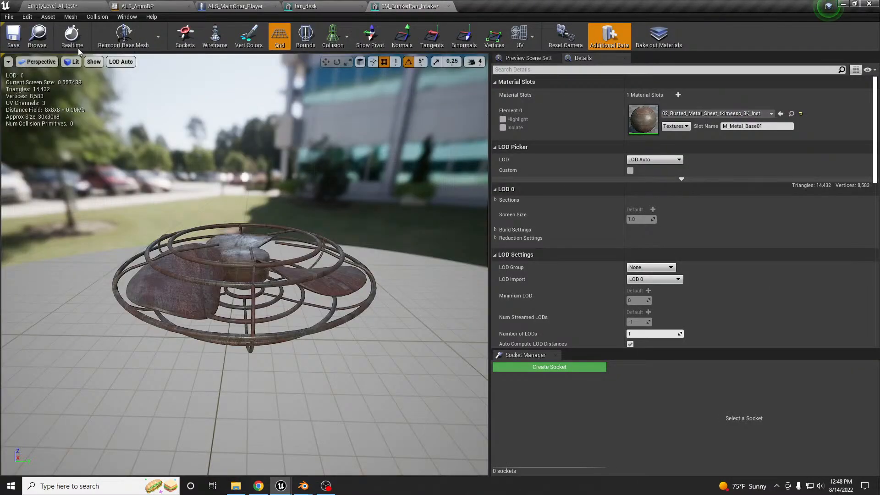
left_click(47, 6)
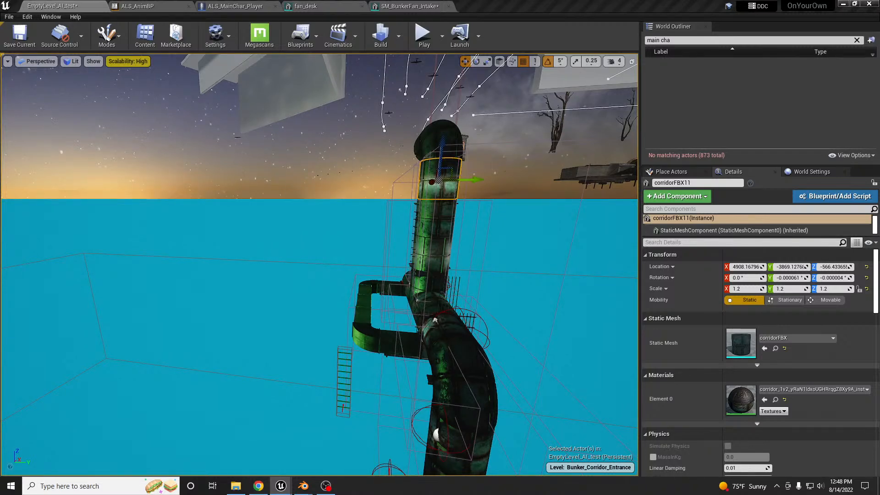
left_click(55, 7)
Play-test the level by climbing the shaft ladder, and review the reported runtime errors in the message log
right_click_drag(343, 219, 334, 240)
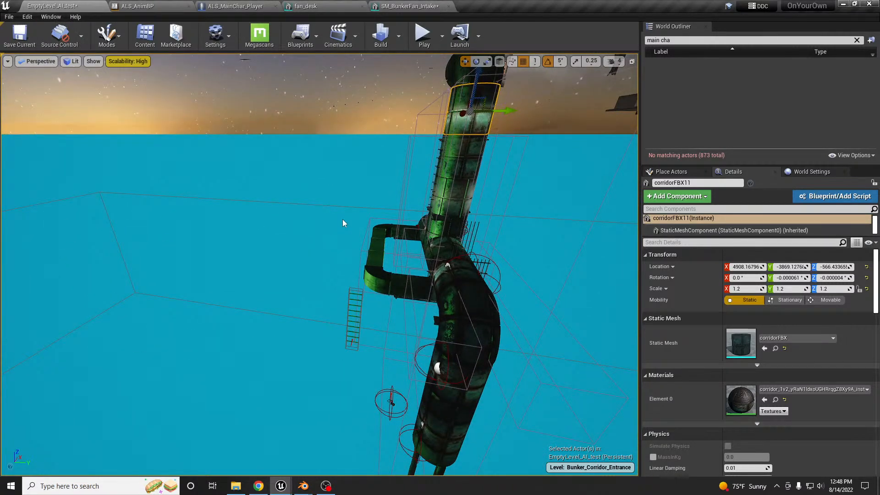
key("alt+p")
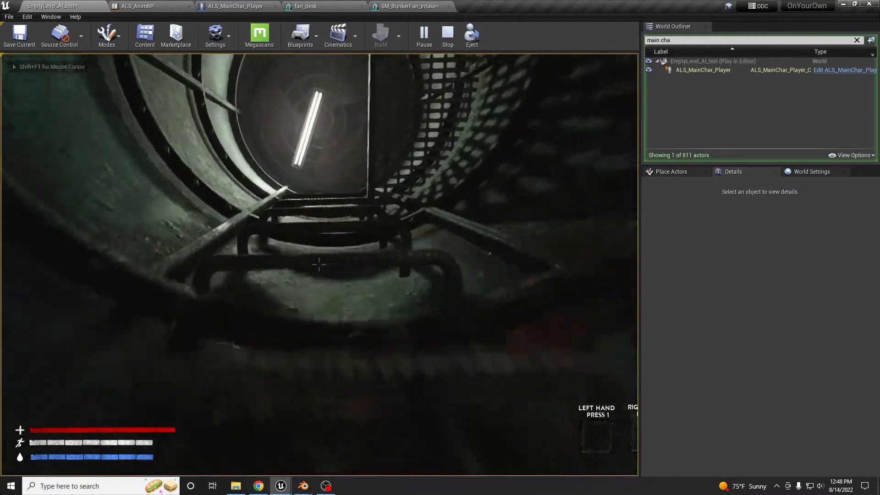
key("w")
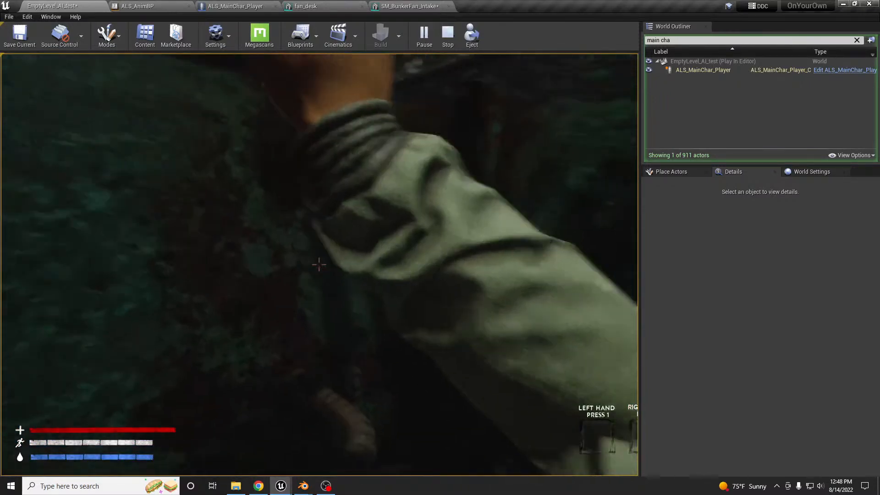
key("Escape")
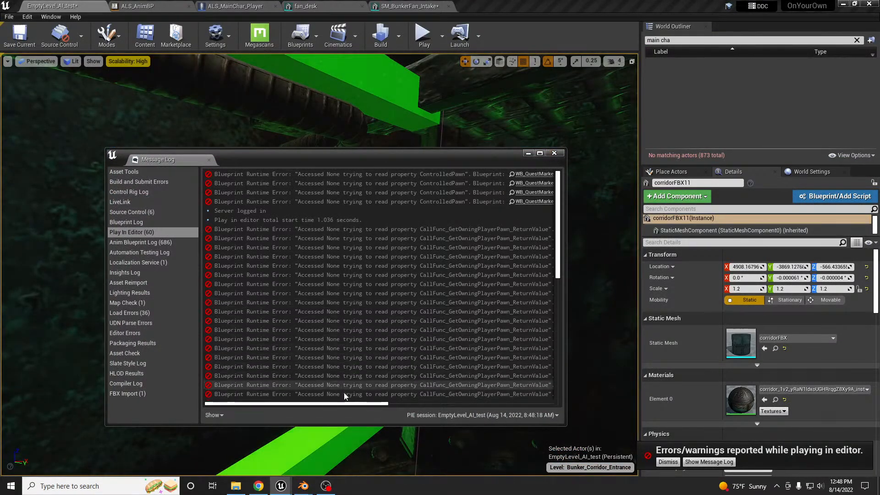
left_click_drag(364, 405, 497, 404)
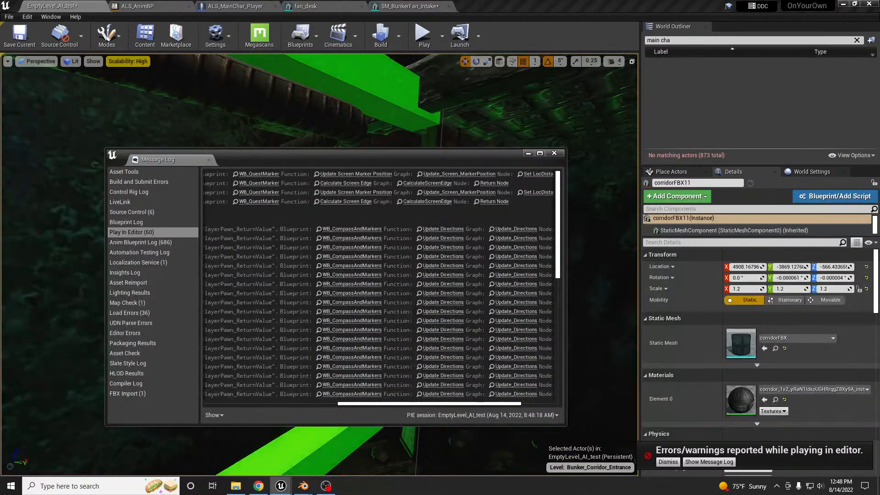
left_click(555, 154)
Delete the BP_Zone_Ladder7 climbing zone that covers the rebar rungs in the bunker shaft
right_click_drag(527, 201, 571, 335)
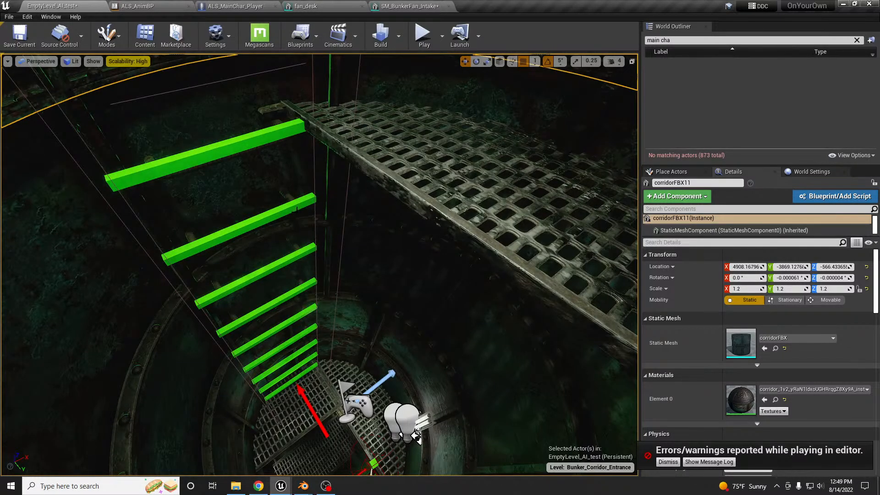
left_click(275, 216)
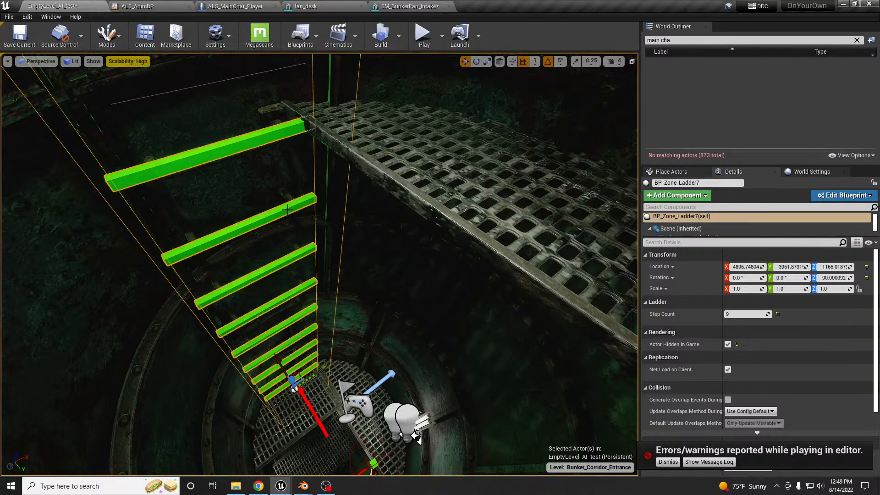
key("Delete")
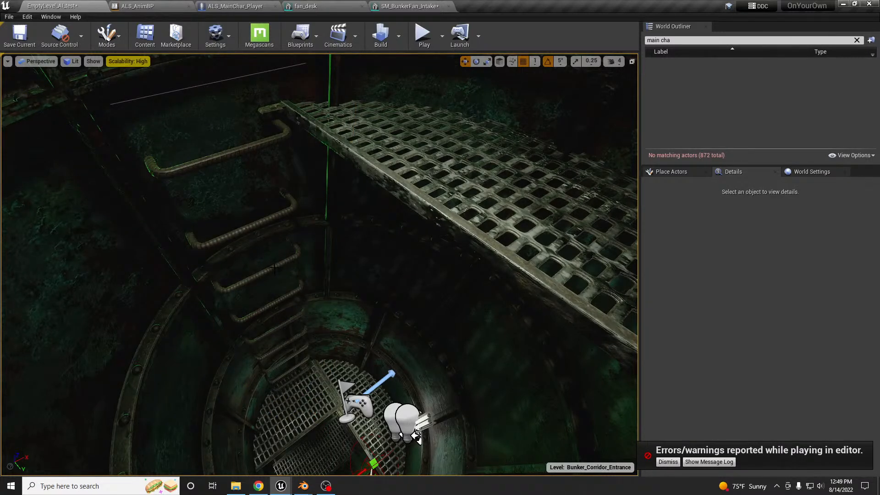
left_click(273, 266)
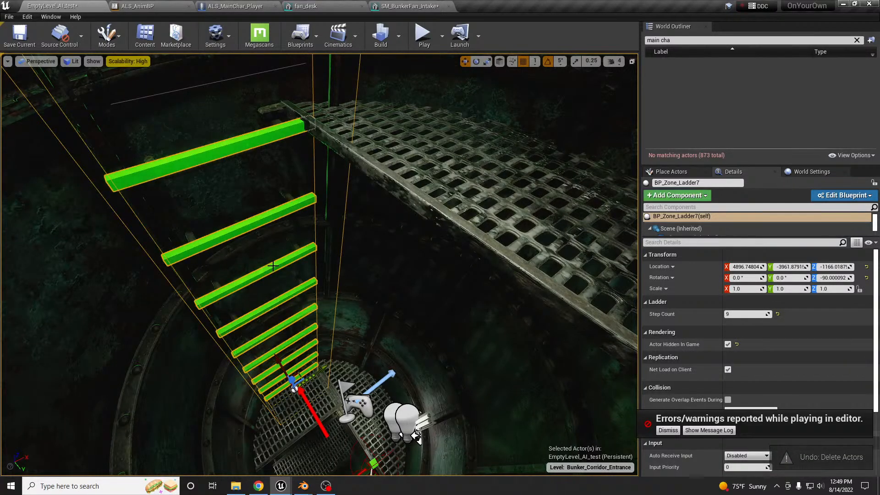
key("Delete")
Examine the existing linked climbing holds around the shaft and the settings of BP_Zone_Holds3 on its rebar rung
right_click_drag(278, 251, 381, 256)
key("w")
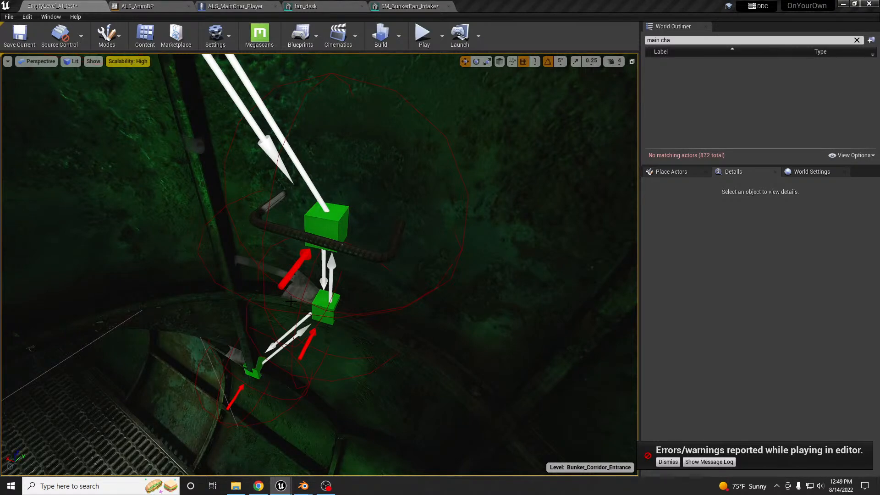
right_click_drag(242, 269, 197, 195)
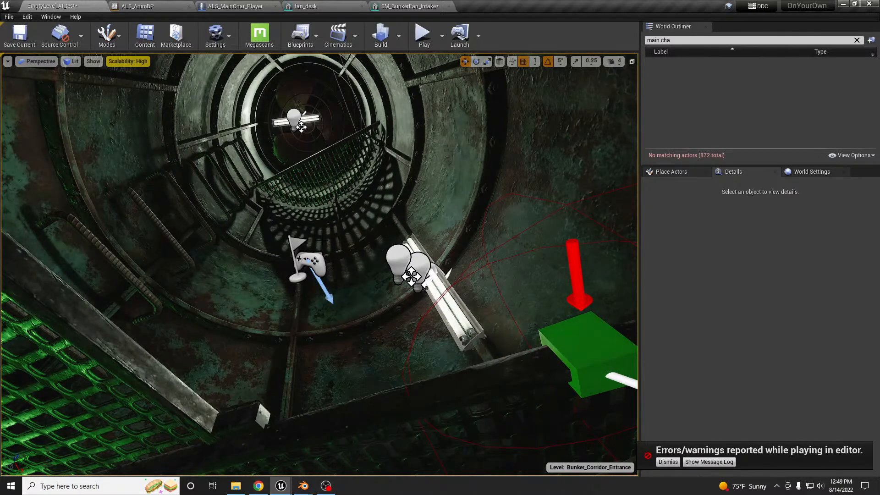
right_click_drag(306, 262, 305, 263)
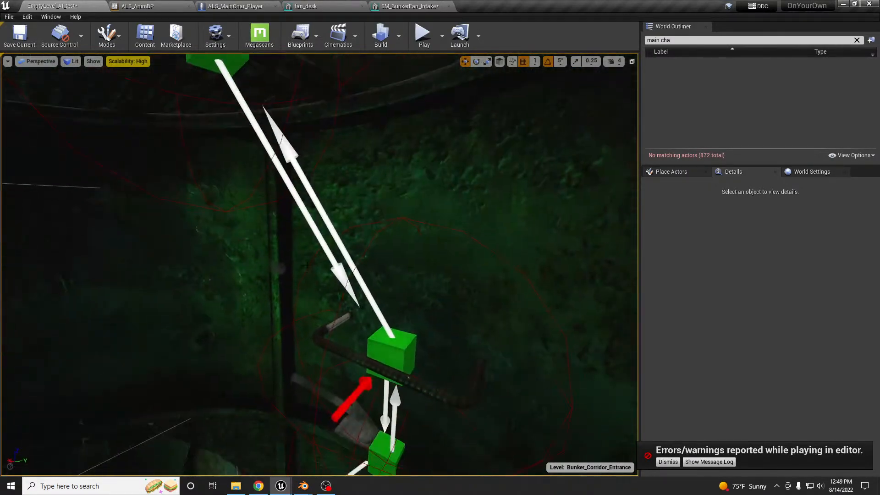
left_click(383, 339)
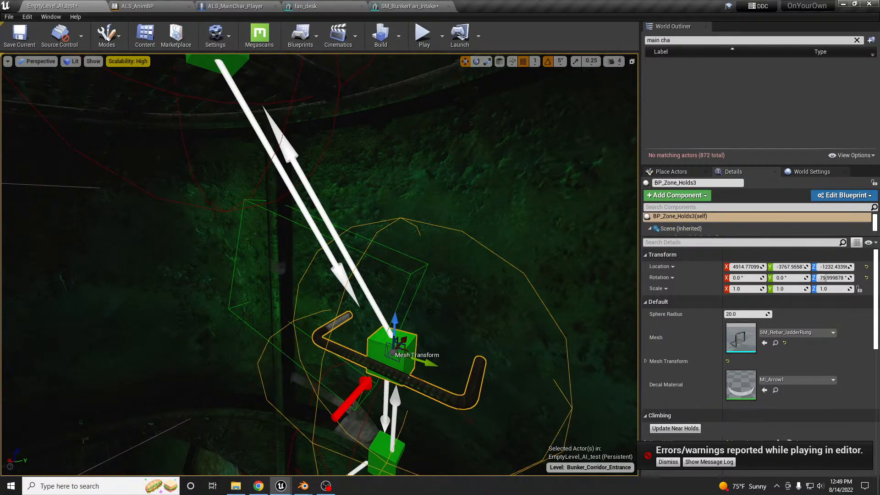
right_click_drag(321, 266, 321, 266)
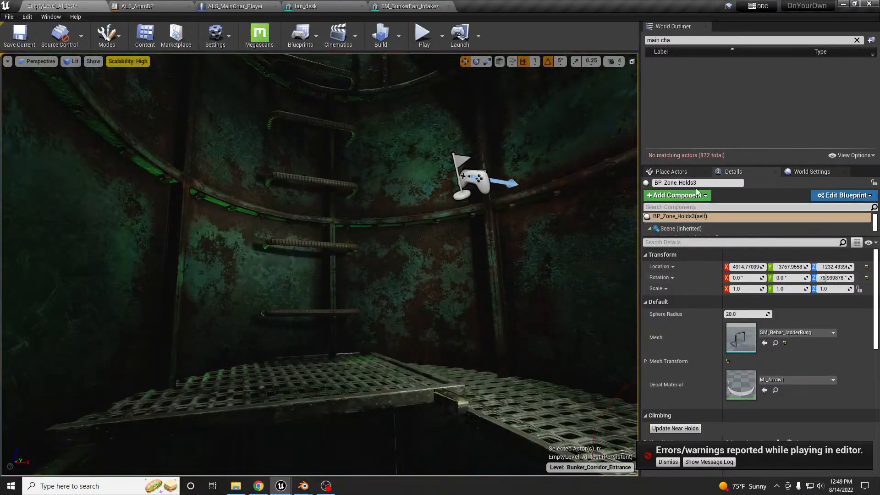
Find the zone actors, place a BP_Zone_Holds at the lowest shaft rung and rotate it -90° about the vertical axis
left_click(670, 171)
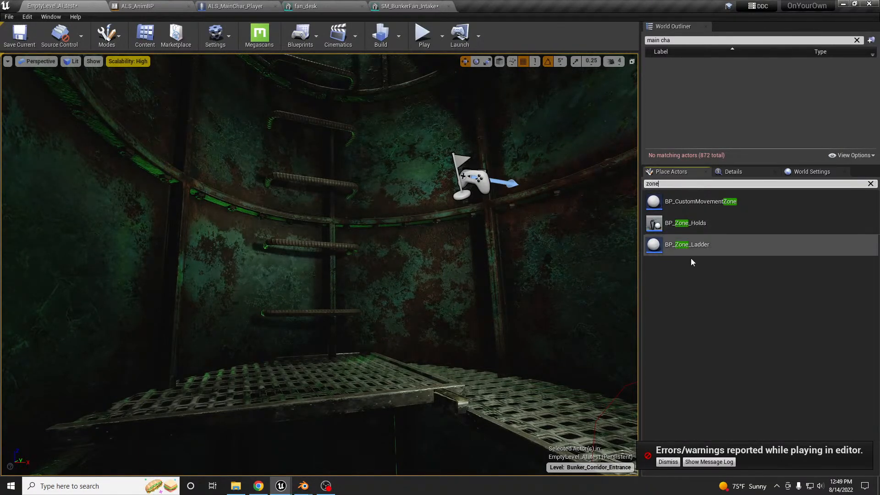
left_click_drag(717, 230, 317, 311)
right_click_drag(317, 311, 362, 390)
left_click_drag(312, 329, 399, 328)
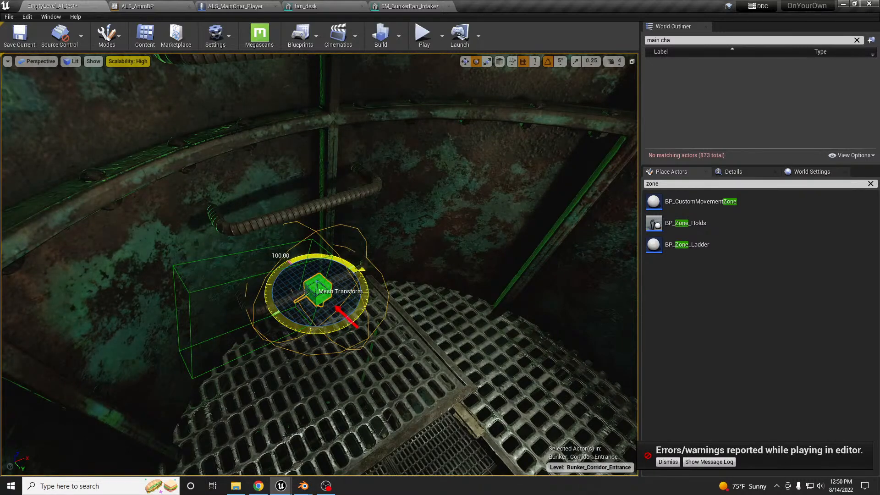
left_click_drag(399, 328, 390, 328)
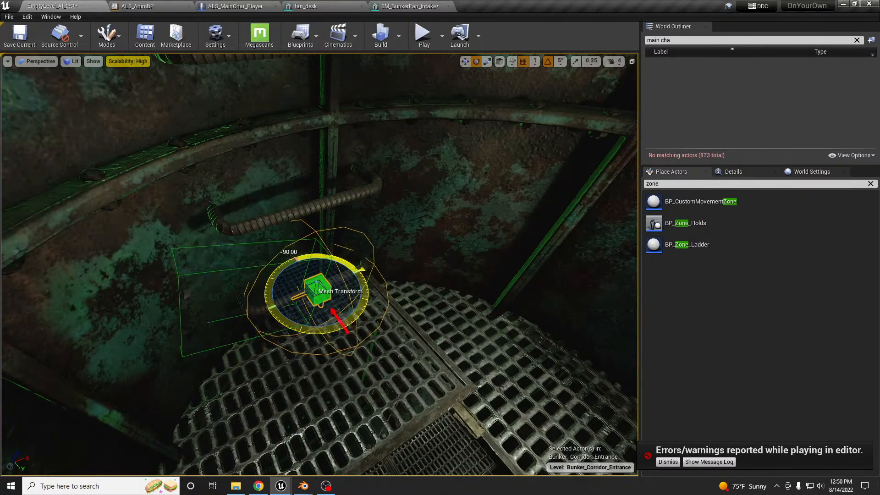
Duplicate the BP_Zone_Holds actor upward along the shaft, aligning one copy with each successive rung
right_click_drag(321, 285, 285, 263)
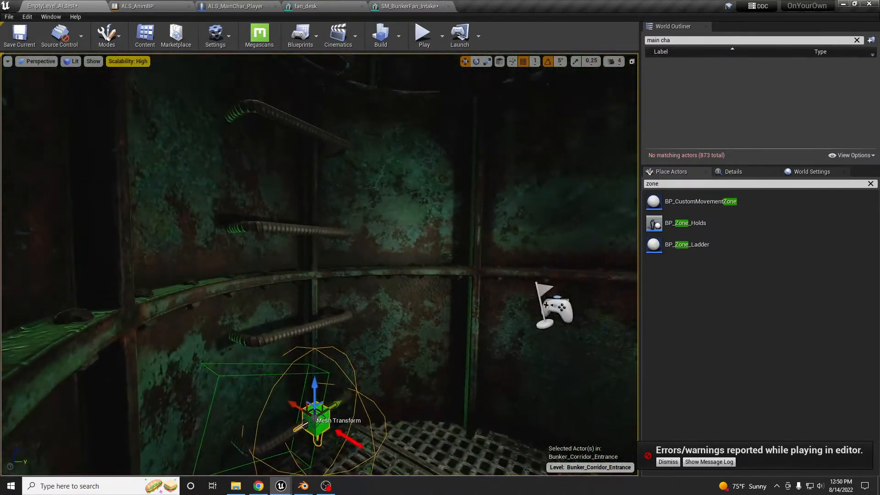
left_click_drag(314, 377, 309, 189, "alt")
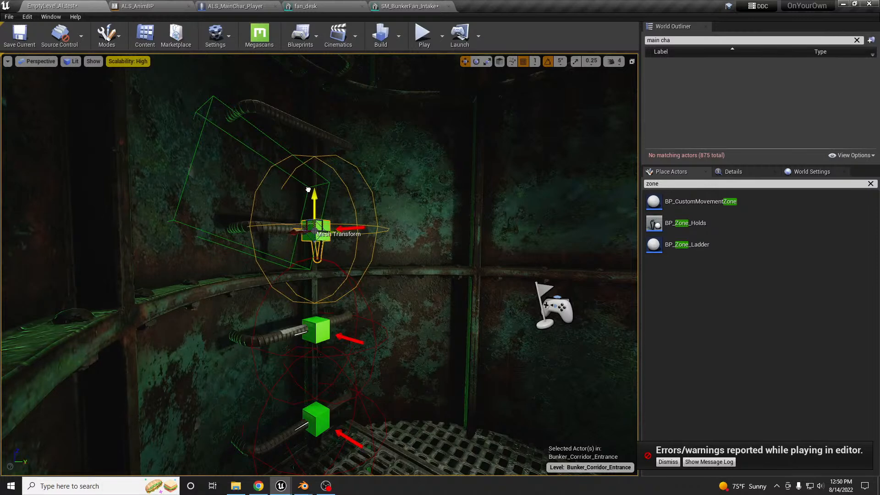
right_click_drag(326, 228, 327, 197)
left_click_drag(313, 332, 314, 176, "alt")
right_click_drag(315, 176, 315, 153)
left_click_drag(316, 247, 313, 197, "alt")
right_click_drag(313, 198, 308, 178)
key("w")
key("s")
left_click_drag(322, 329, 312, 151, "alt")
right_click_drag(341, 361, 340, 440)
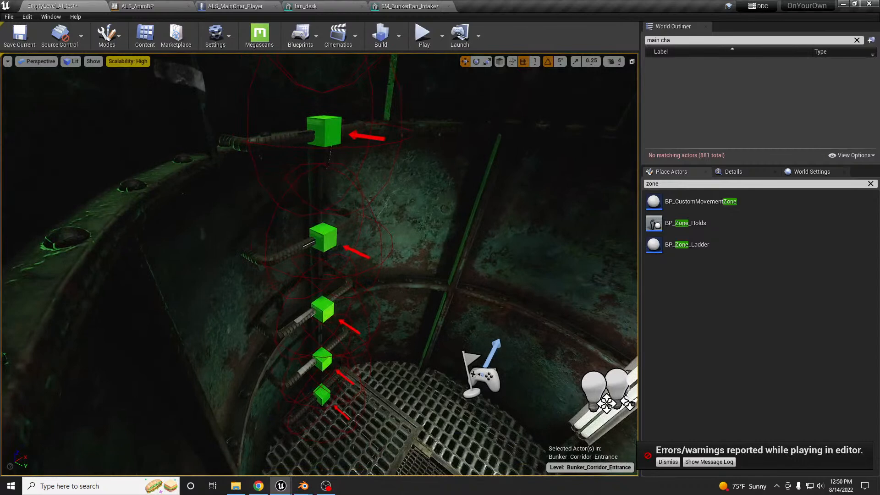
Add one Near Holds entry to the lowest hold, BP_Zone_Holds5, and assign BP_Zone_Holds6 directly above it
left_click(323, 394)
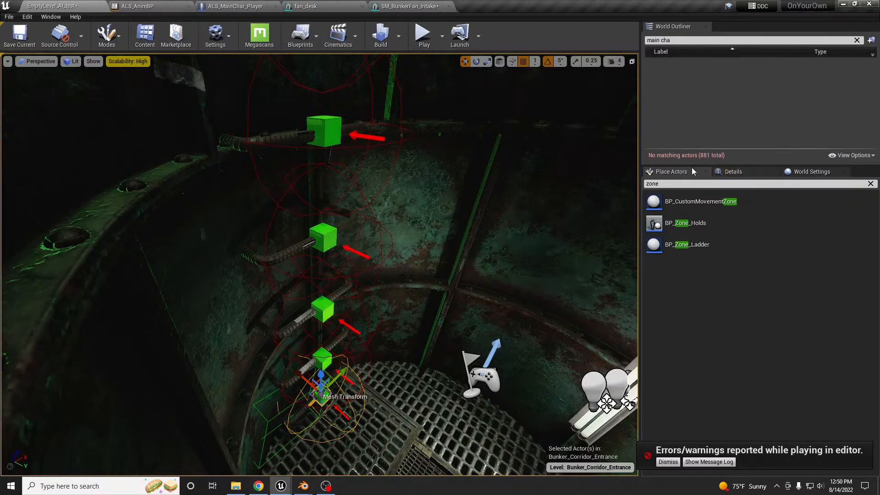
left_click(732, 172)
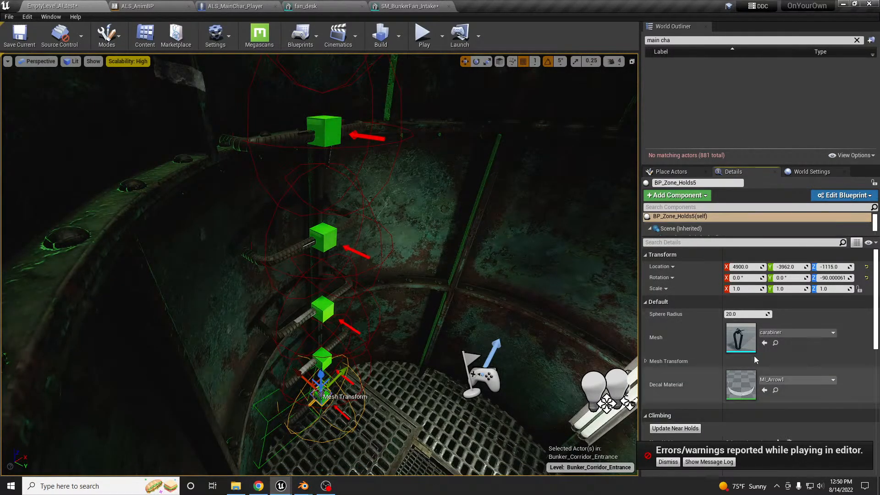
scroll(739, 368, "down", 3)
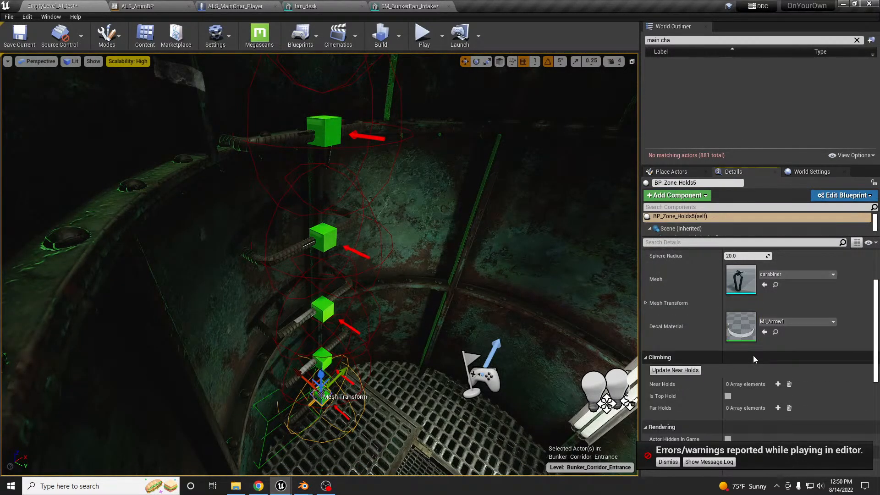
left_click(778, 384)
left_click(814, 397)
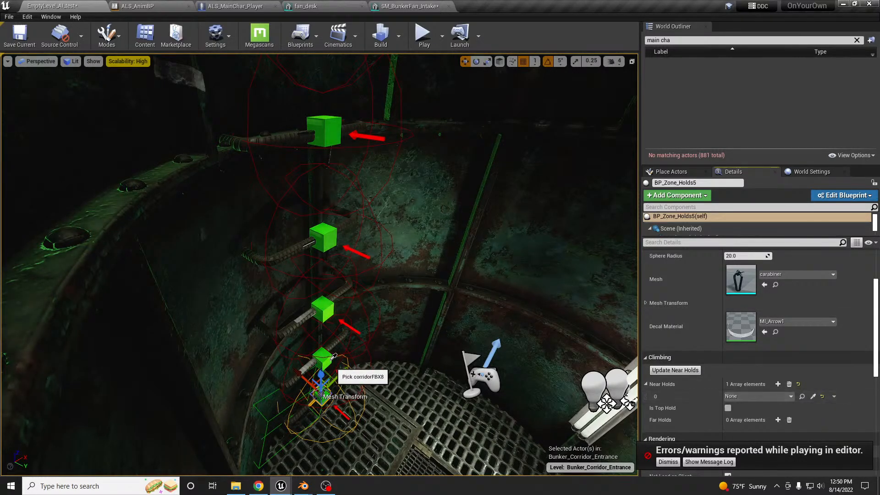
left_click(338, 372)
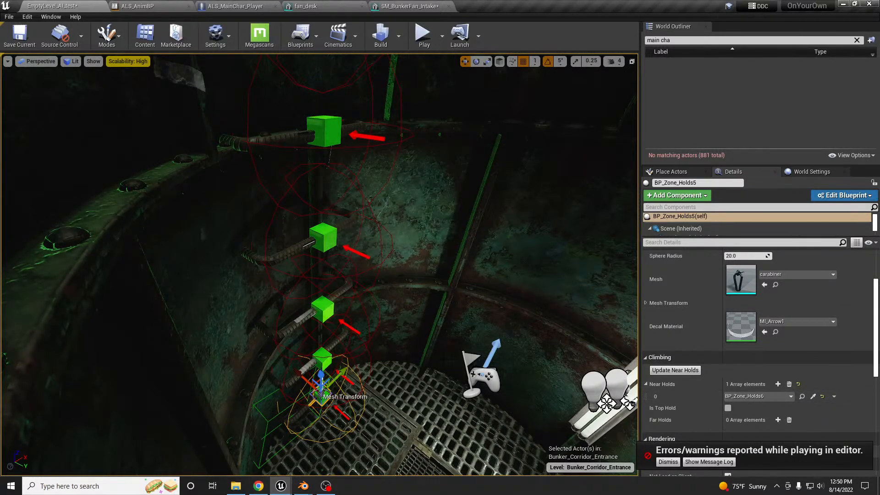
Give BP_Zone_Holds6 two Near Holds entries, assigning BP_Zone_Holds7 above it and BP_Zone_Holds5 below it
left_click(323, 360)
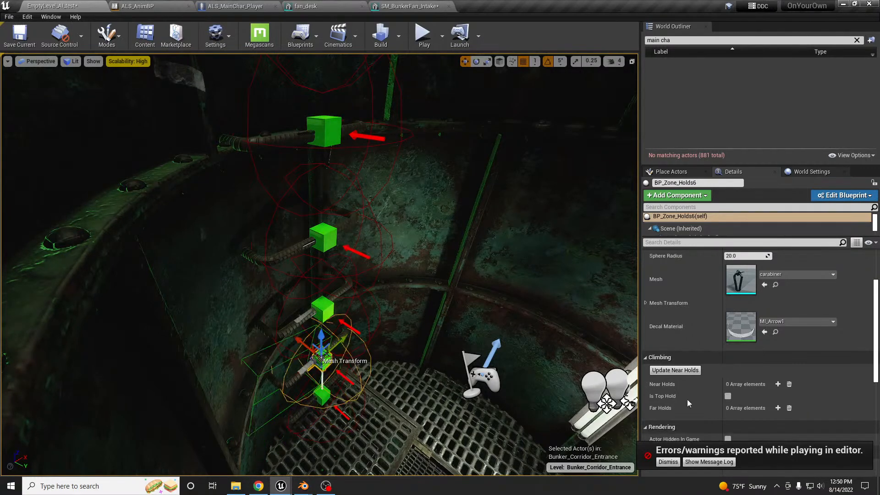
left_click(778, 384)
left_click(778, 384)
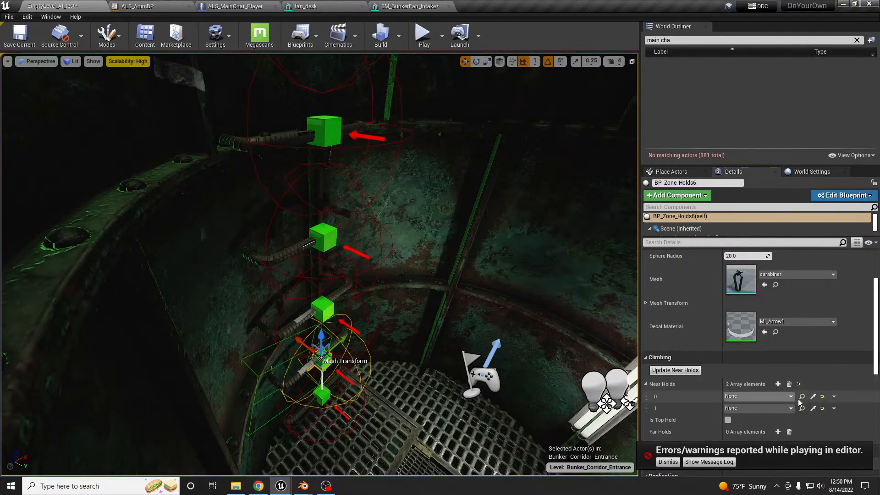
left_click(812, 408)
left_click(337, 305)
left_click(813, 408)
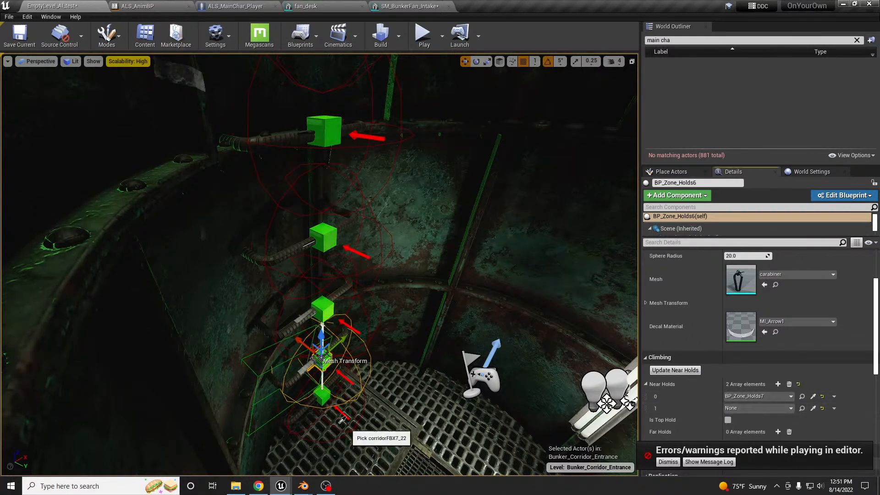
left_click(322, 395)
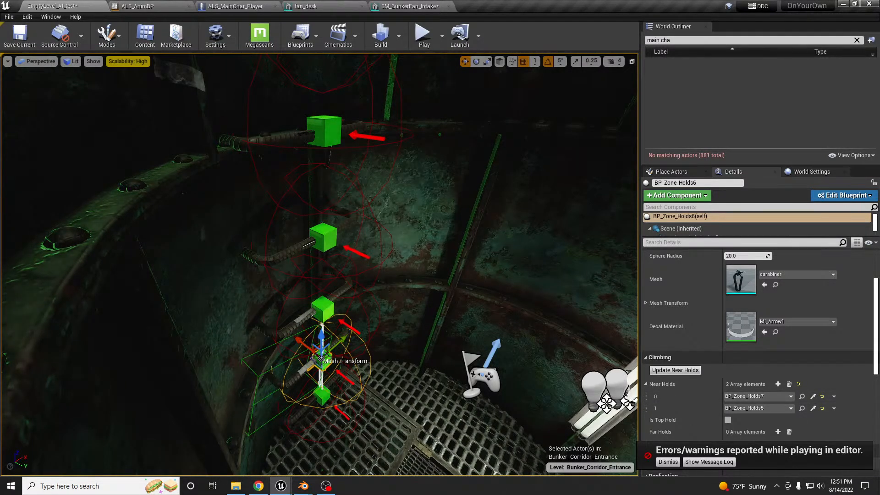
Give BP_Zone_Holds7 two Near Holds entries, assigning BP_Zone_Holds8 above it and BP_Zone_Holds6 below it
left_click(326, 313)
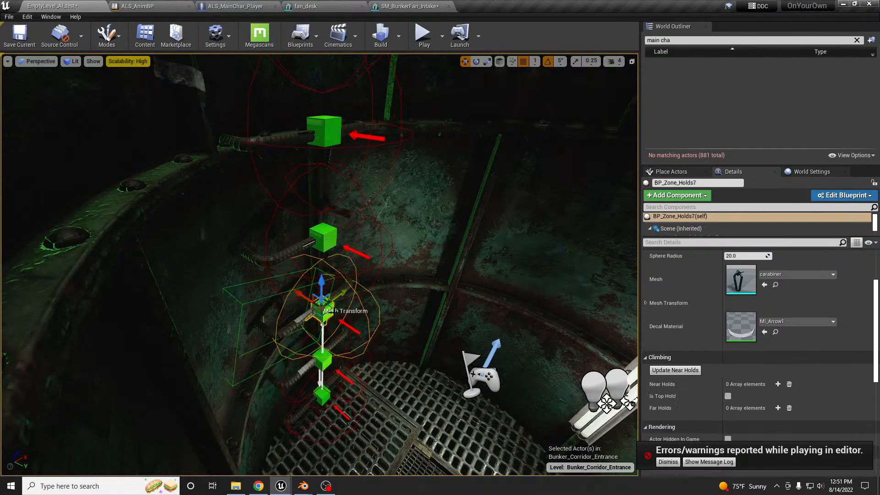
left_click(778, 385)
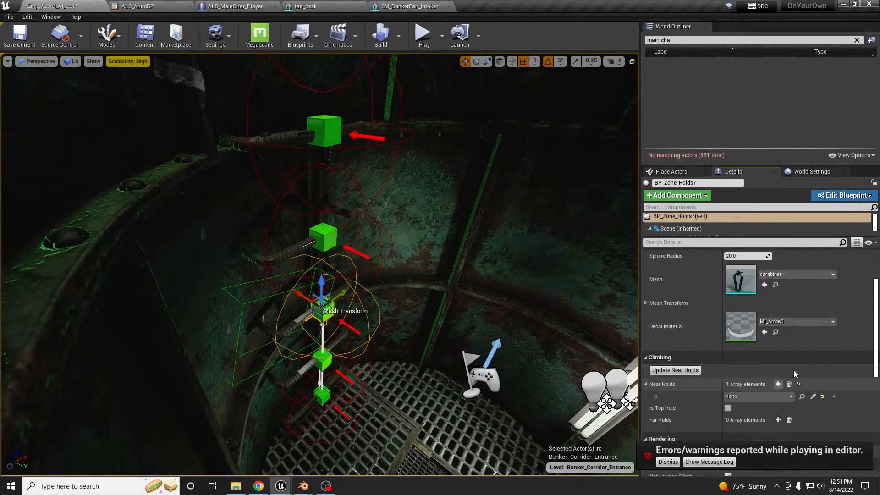
left_click(778, 384)
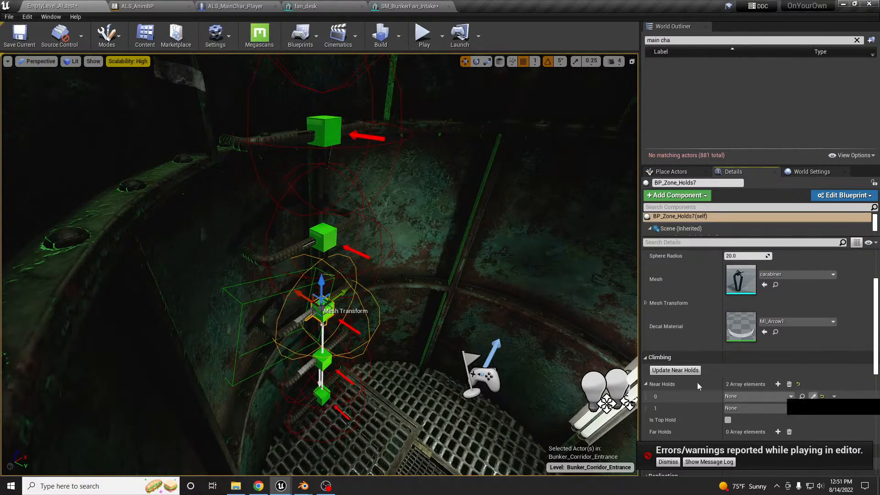
left_click(324, 238)
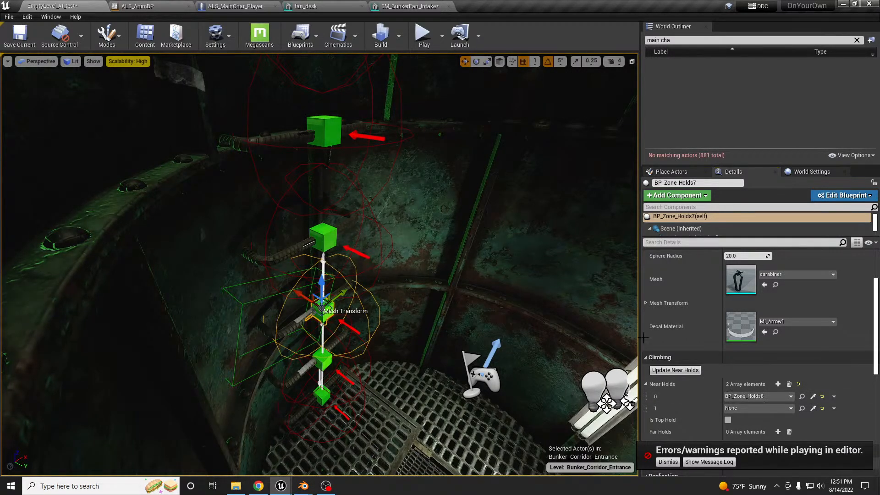
left_click(812, 408)
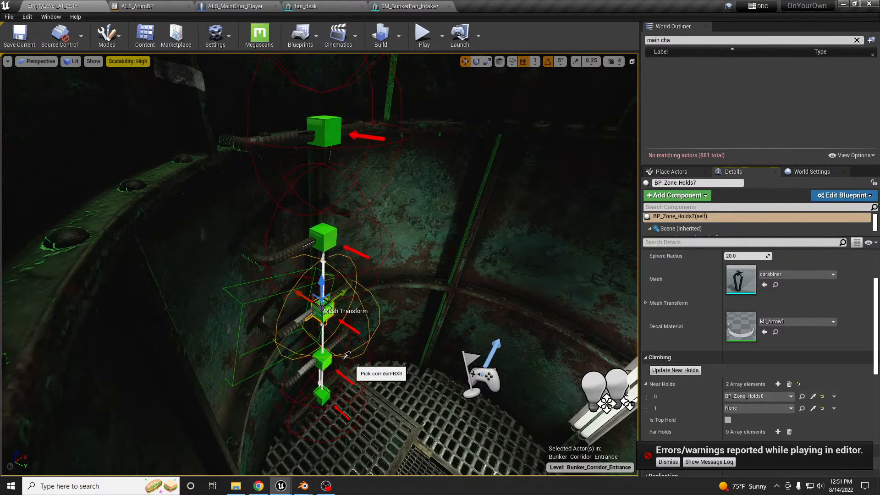
left_click(324, 358)
Give BP_Zone_Holds8 two Near Holds entries, assigning BP_Zone_Holds9 above it and BP_Zone_Holds7 below it
right_click_drag(349, 297, 345, 277)
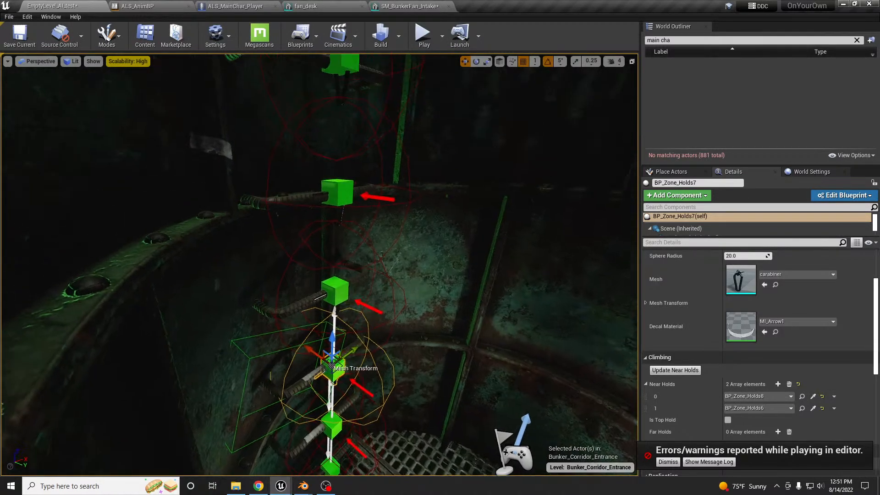
left_click(334, 289)
left_click(778, 384)
left_click(778, 384)
left_click(813, 397)
left_click(338, 195)
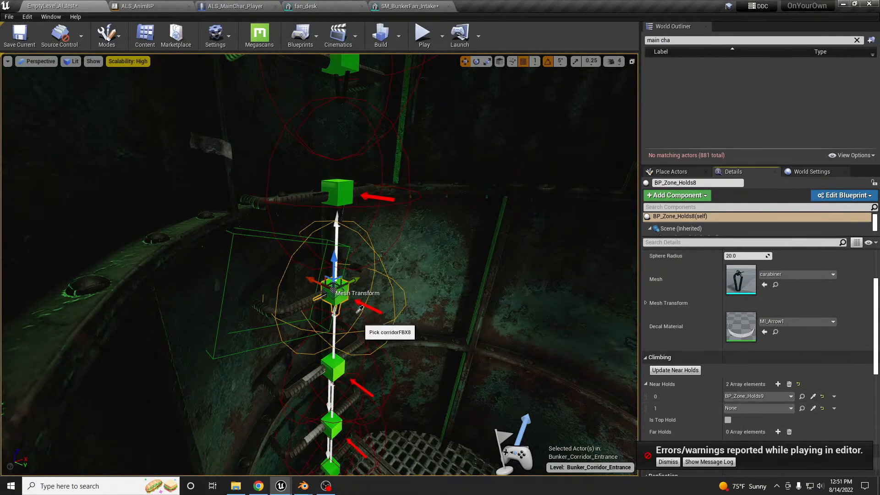
left_click(335, 366)
Give BP_Zone_Holds9 two Near Holds entries, assigning BP_Zone_Holds10 above it and BP_Zone_Holds8 below it
right_click_drag(350, 343, 350, 306)
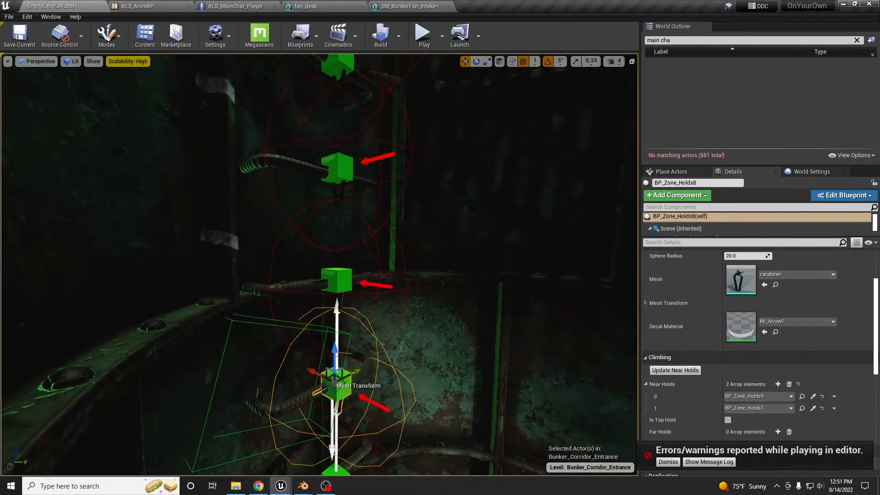
left_click(345, 286)
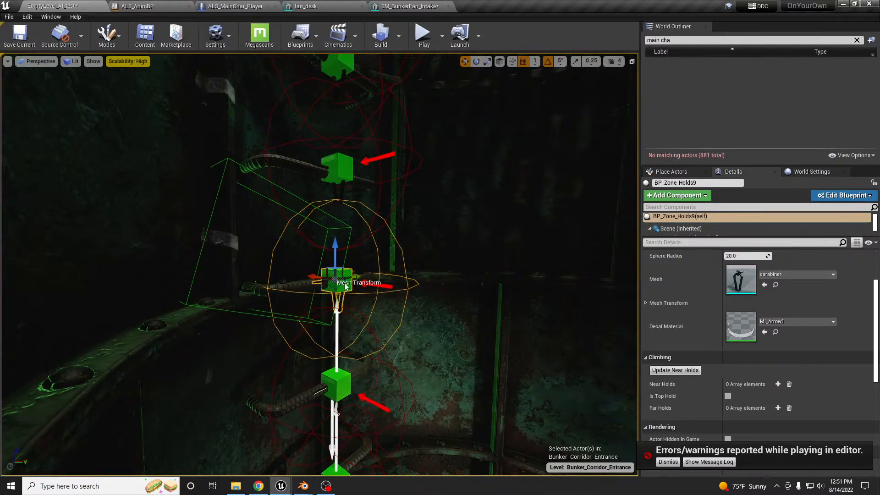
key("ctrl+s")
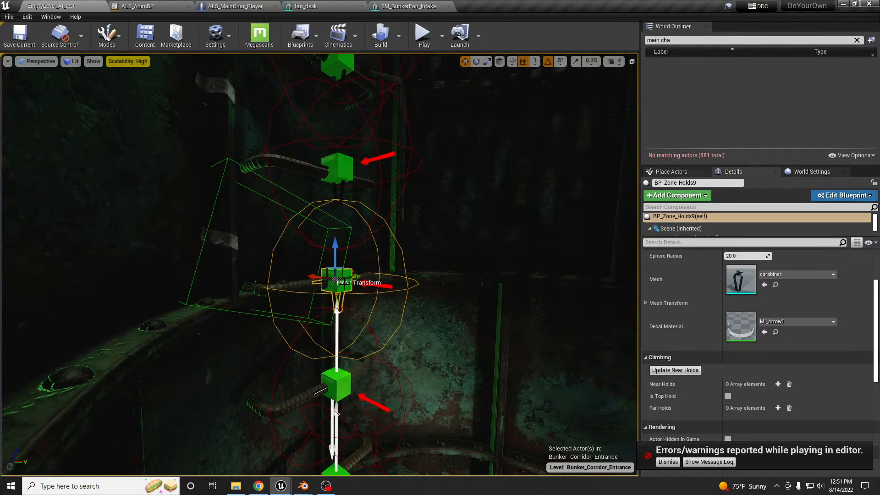
left_click(778, 384)
left_click(778, 384)
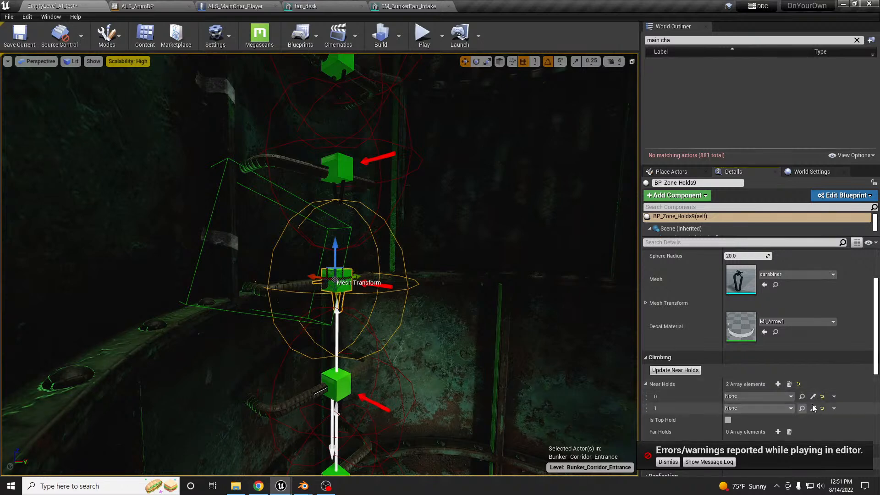
left_click(812, 396)
left_click(340, 168)
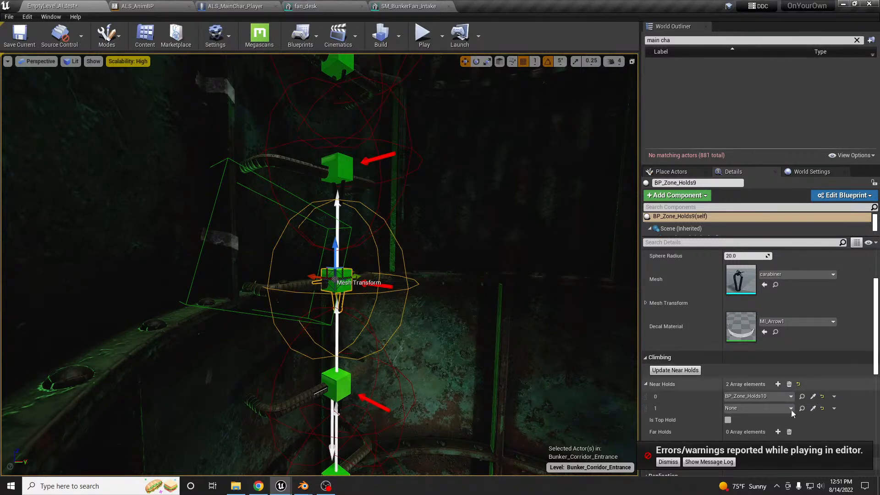
left_click(812, 408)
left_click(342, 376)
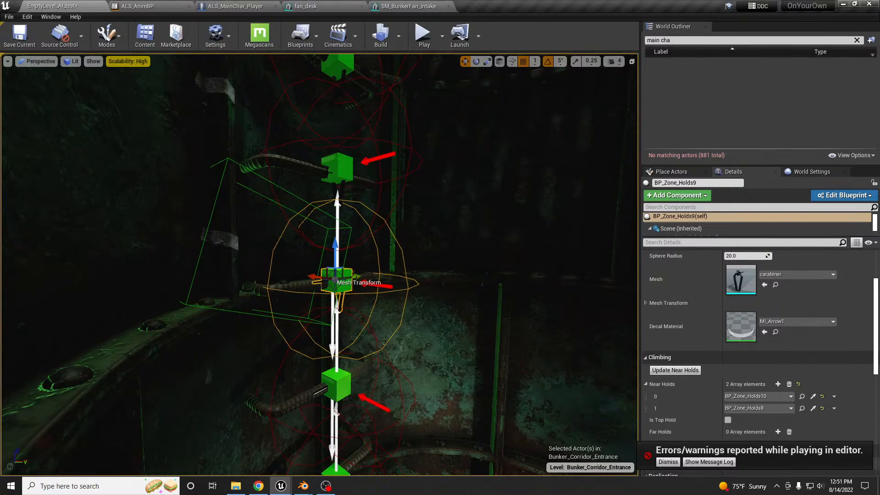
Give BP_Zone_Holds10 two Near Holds entries, assigning BP_Zone_Holds11 above it and BP_Zone_Holds9 below it
right_click_drag(320, 275, 316, 220)
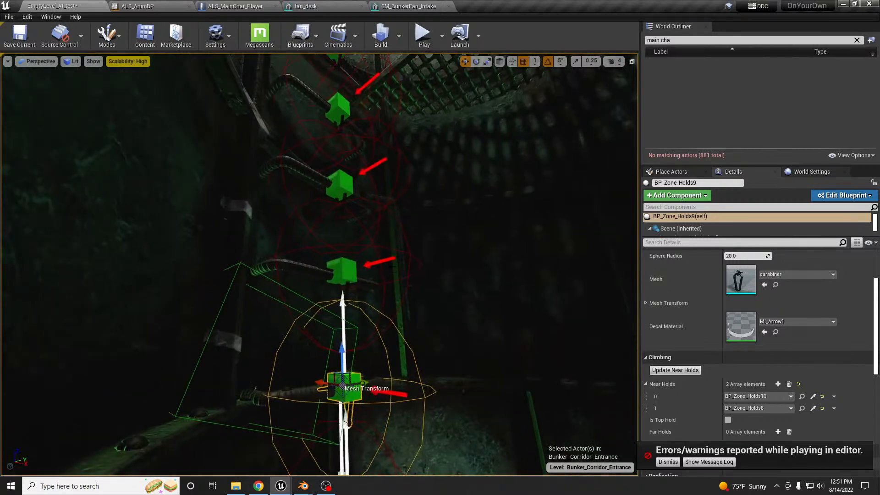
left_click(341, 272)
left_click(778, 384)
left_click(778, 384)
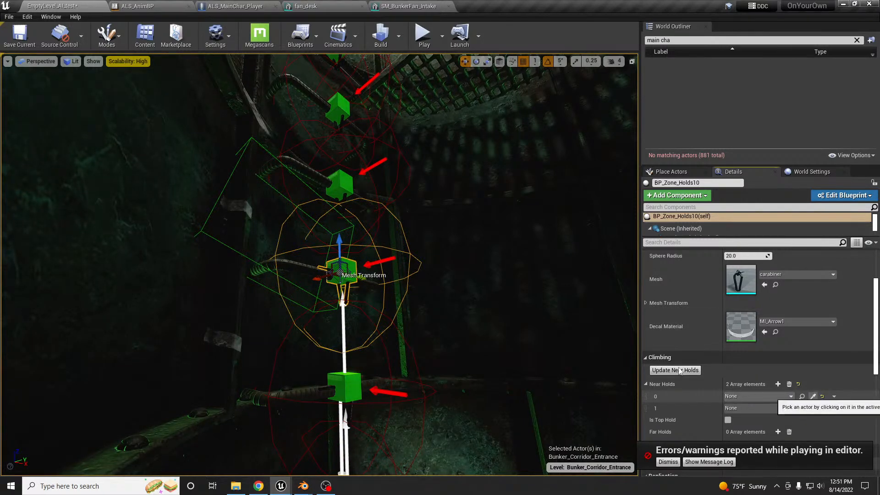
left_click(339, 183)
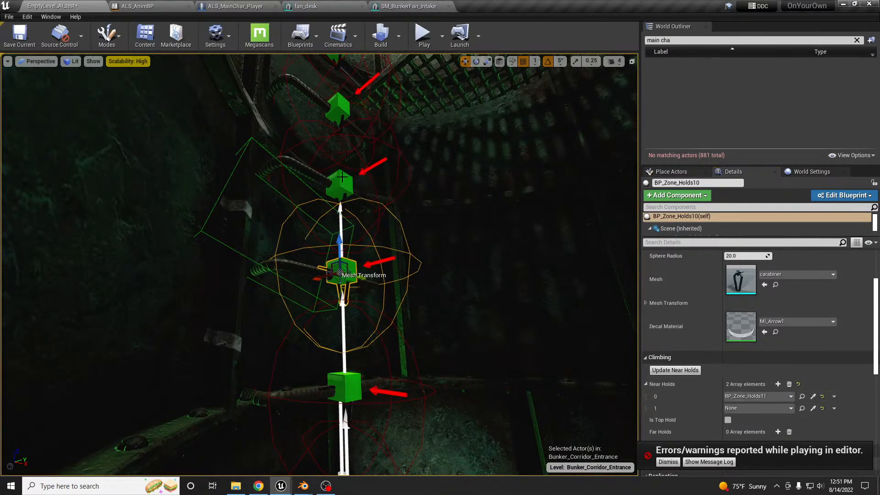
left_click(813, 408)
left_click(350, 381)
Give BP_Zone_Holds11 two Near Holds entries, assigning BP_Zone_Holds12 above it and BP_Zone_Holds10 below it
right_click_drag(374, 388, 372, 351)
left_click(362, 313)
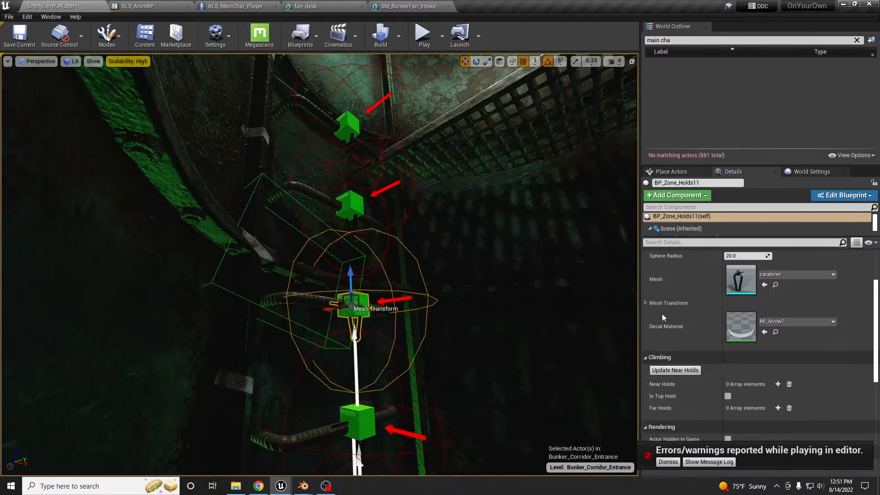
left_click(778, 389)
left_click(778, 389)
left_click(809, 397)
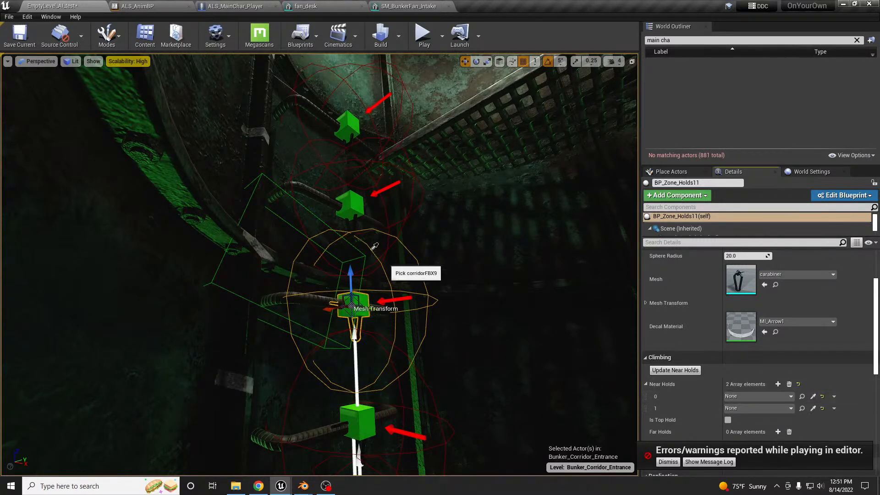
left_click(349, 204)
left_click(812, 408)
left_click(360, 415)
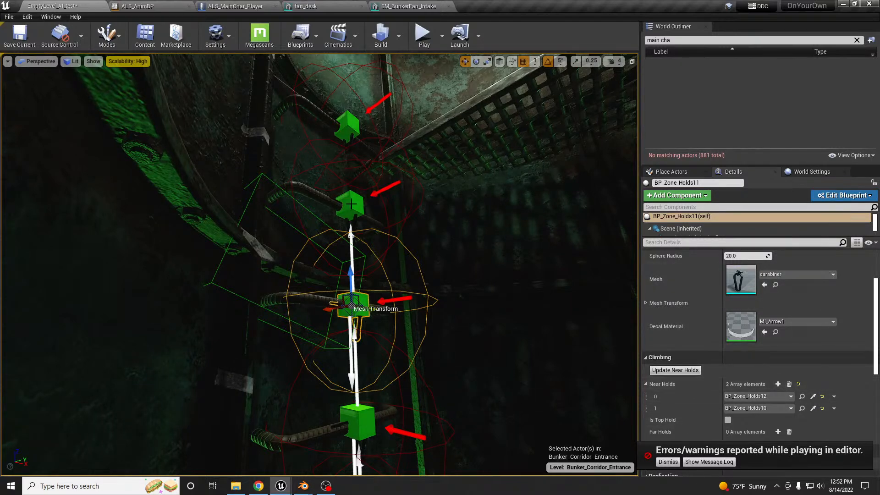
Move the topmost hold, BP_Zone_Holds13, off its rung toward the grated platform and rotate it to face the platform's edge
left_click(351, 130)
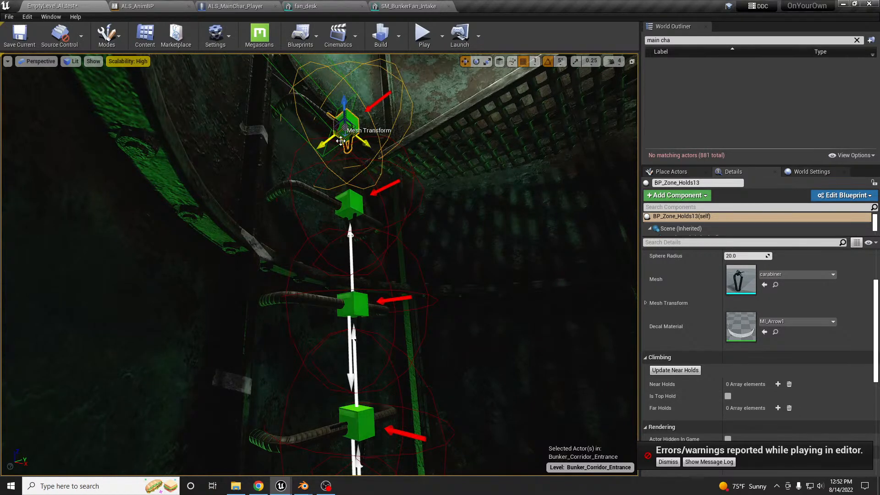
left_click_drag(346, 135, 420, 145)
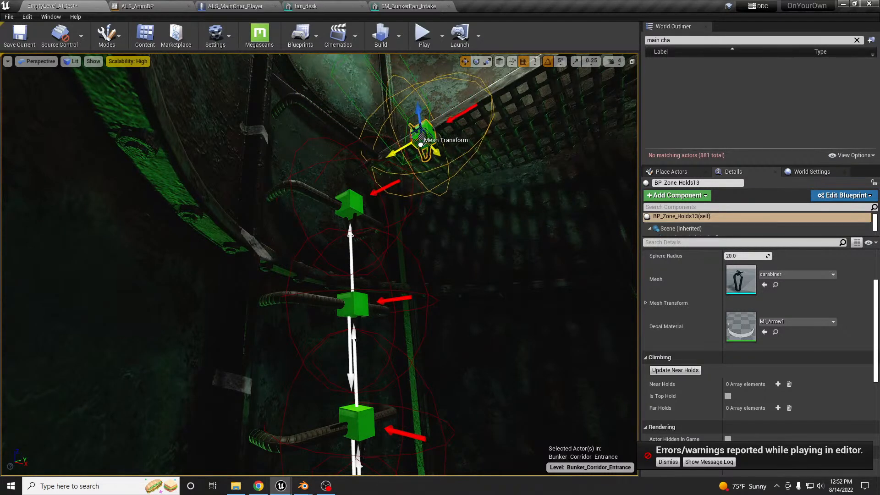
key("e")
left_click_drag(443, 101, 414, 114)
key("w")
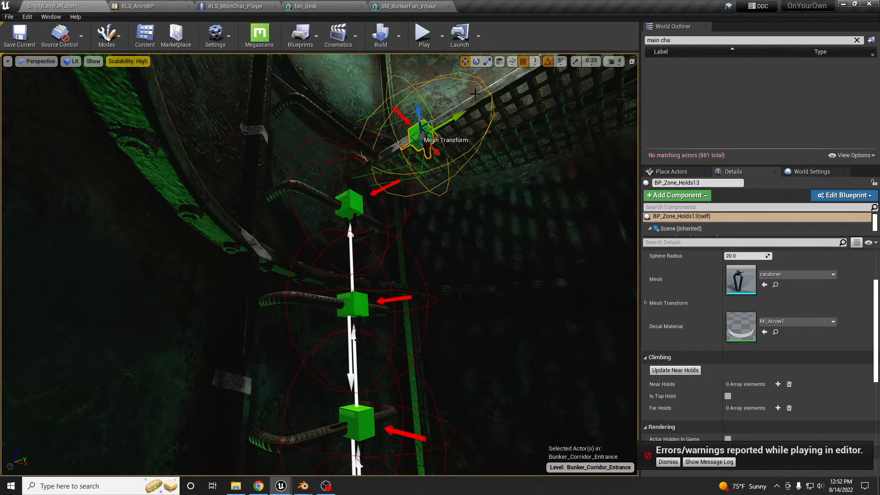
Fine-tune the height and sideways position of BP_Zone_Holds13 so it sits on the edge of the grated platform
key("w")
right_click_drag(454, 117, 386, 138)
key("s")
key("w")
key("w")
key("d")
left_click_drag(333, 227, 334, 211)
left_click_drag(372, 248, 393, 251)
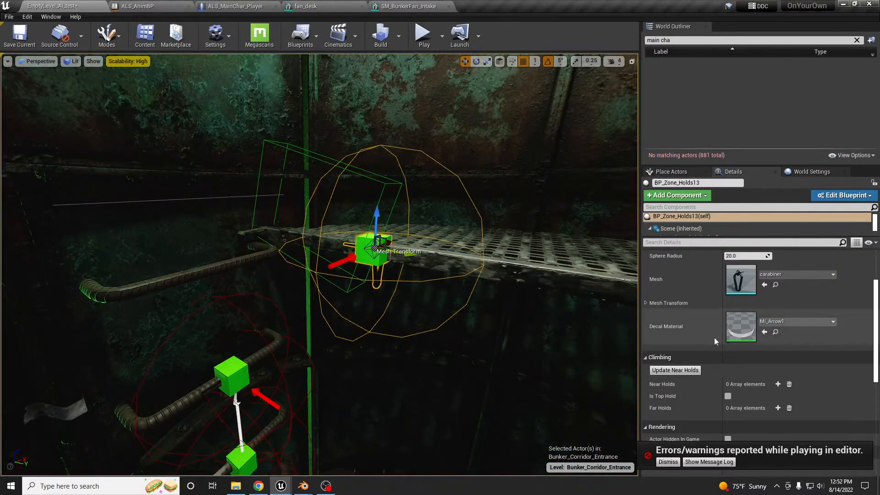
Add two Far Holds entries to BP_Zone_Holds13 and assign BP_Zone_Holds12 to the first one
left_click(778, 408)
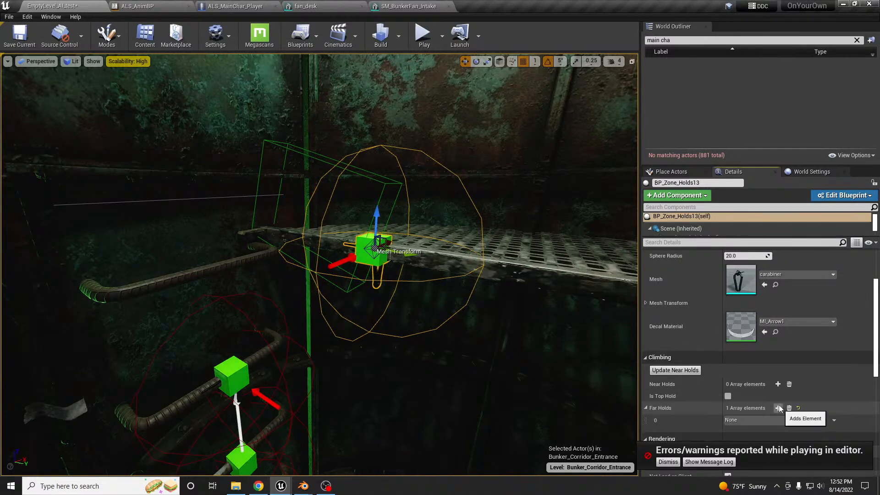
left_click(778, 408)
scroll(790, 348, "down", 2)
left_click(813, 379)
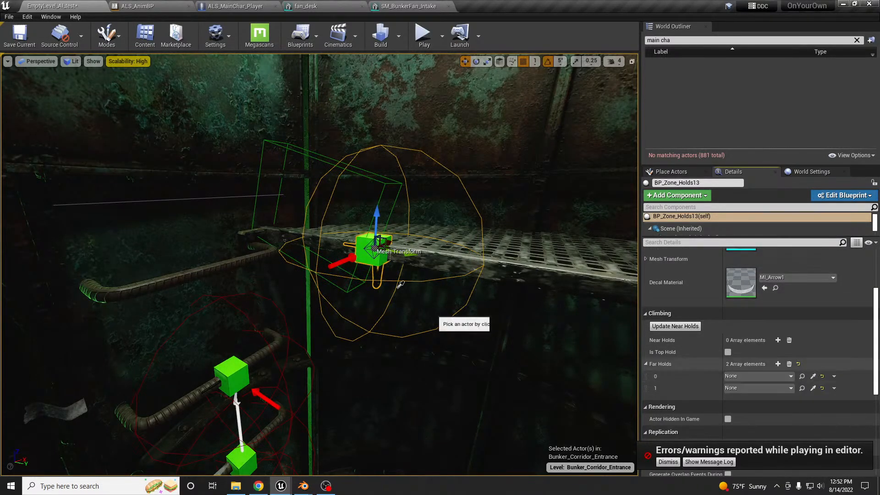
left_click(234, 373)
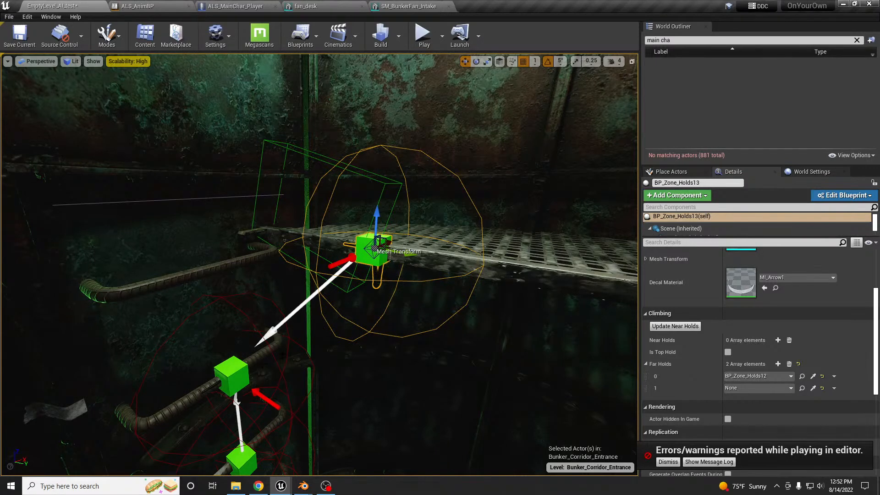
Give BP_Zone_Holds12 one Far Holds entry set to BP_Zone_Holds13 and one Near Holds entry set to BP_Zone_Holds11, and save the level
left_click(236, 379)
left_click(778, 340)
left_click(778, 340)
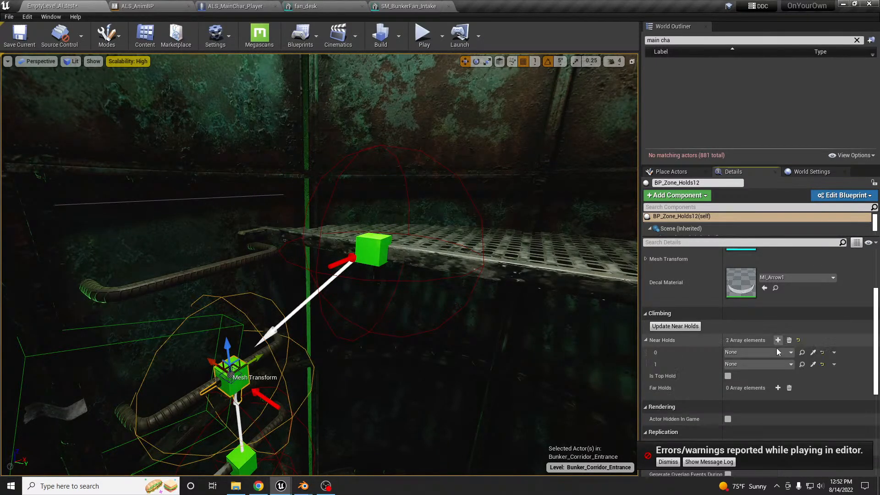
left_click(836, 365)
left_click(844, 384)
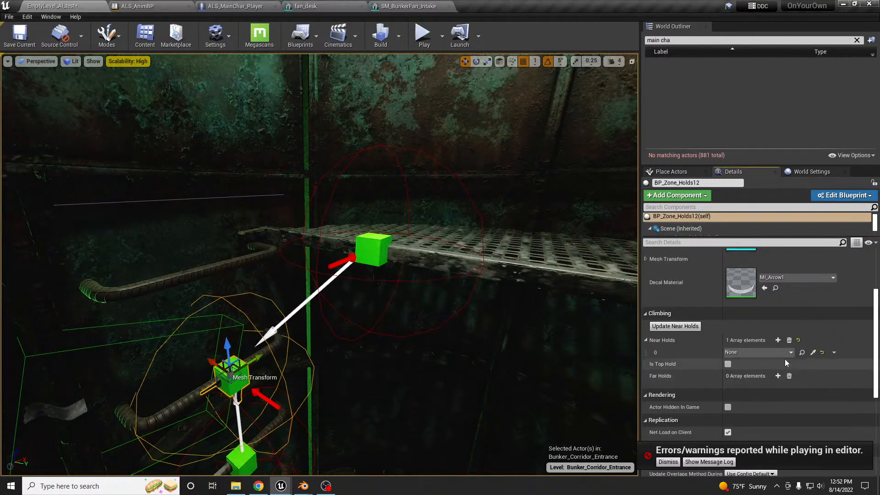
left_click(778, 376)
left_click(813, 387)
left_click(374, 251)
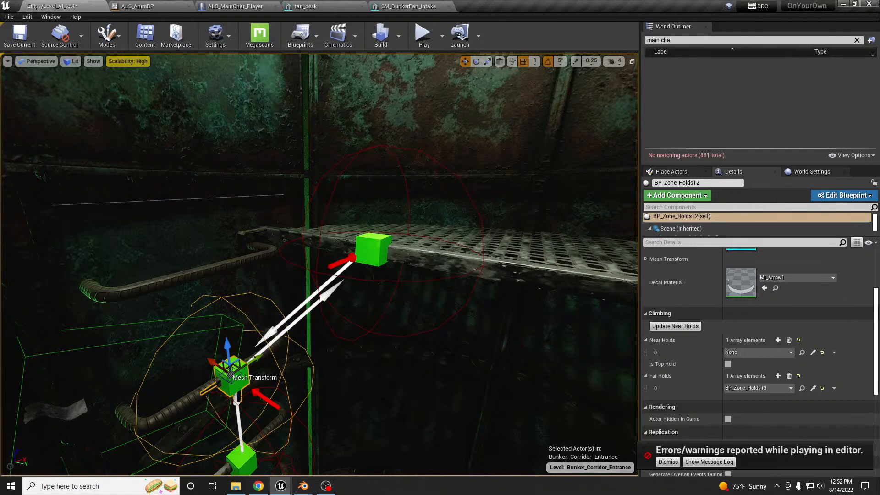
left_click(813, 352)
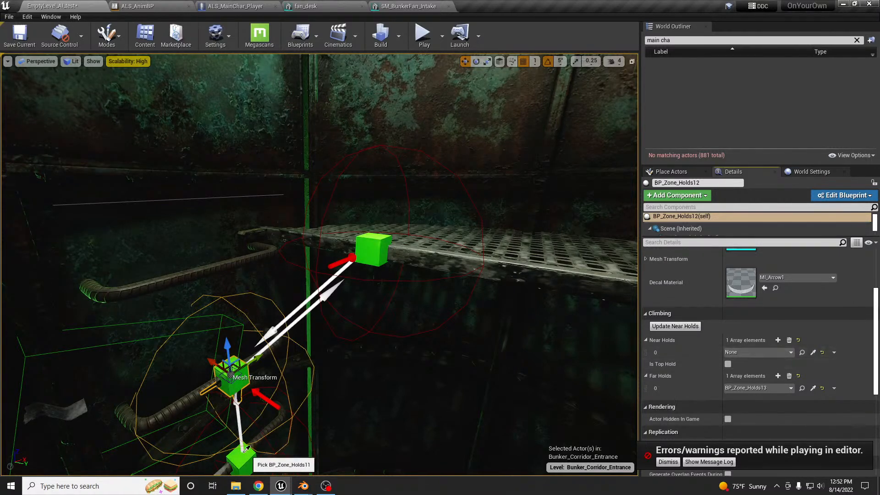
right_click_drag(405, 354, 365, 345)
key("ctrl+s")
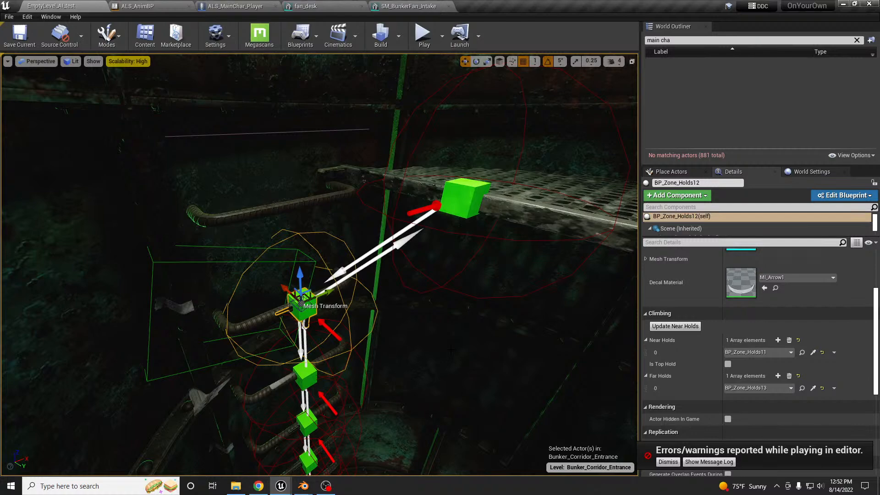
Play-test the climb up to the platform edge, stop the session and close the message log
key("alt+p")
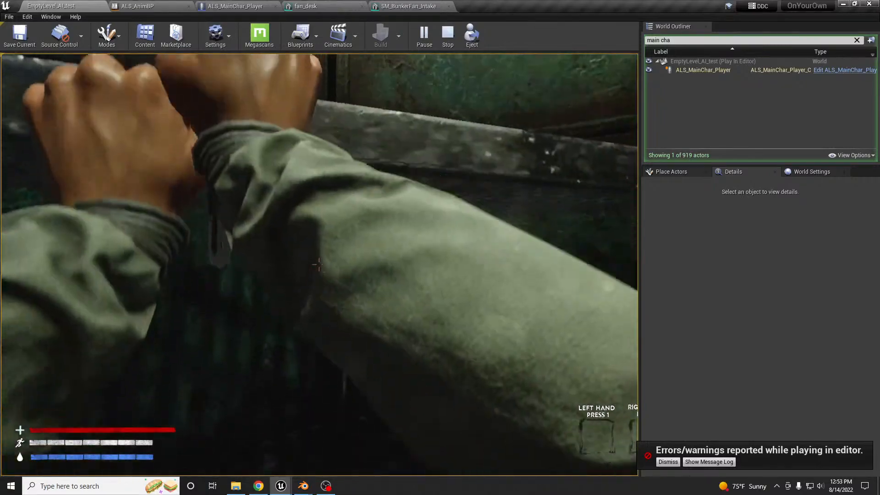
key("Escape")
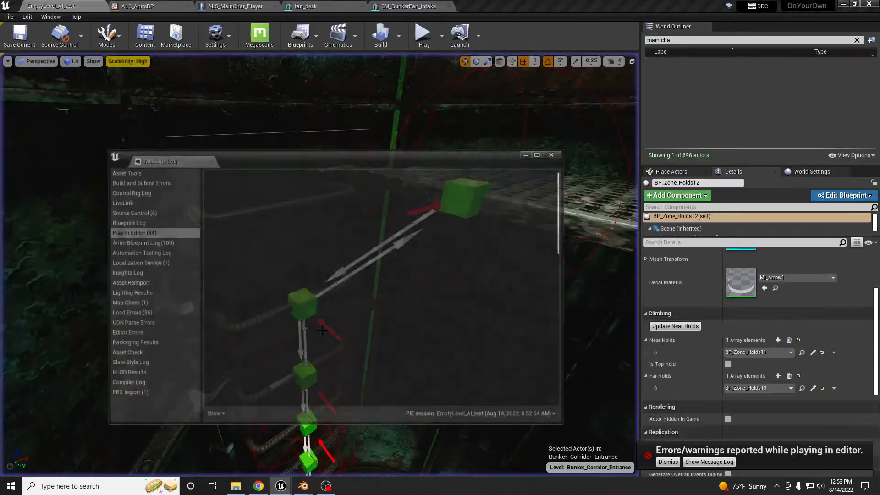
left_click(557, 154)
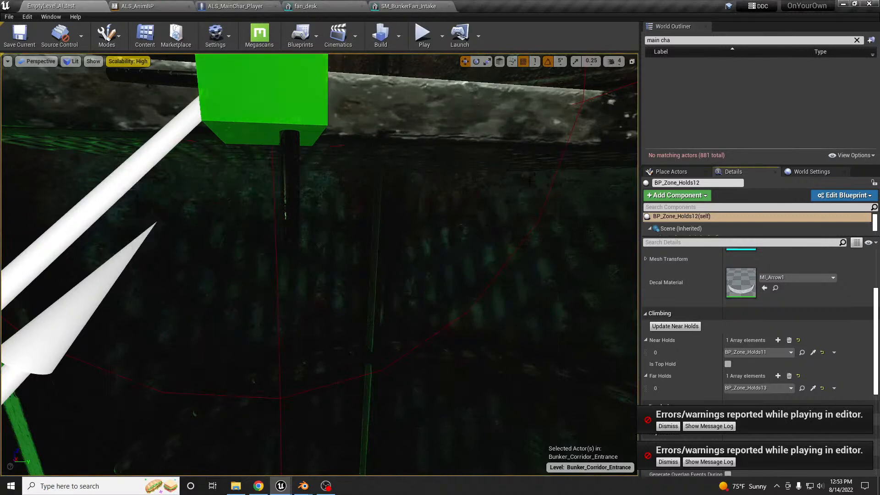
Mark BP_Zone_Holds13 at the platform edge as a top hold and dismiss the error notifications
left_click(299, 94)
left_click(778, 364)
left_click(668, 427)
left_click(668, 461)
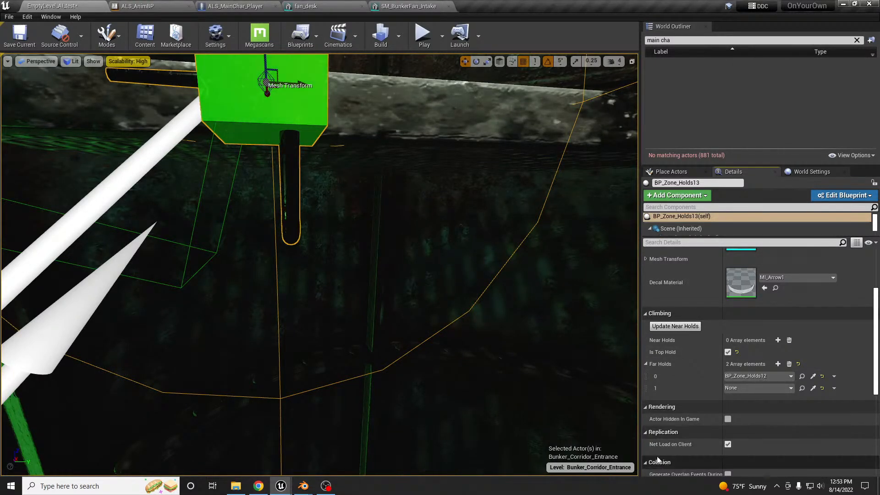
Delete the empty second Far Holds entry from BP_Zone_Holds13
key("f")
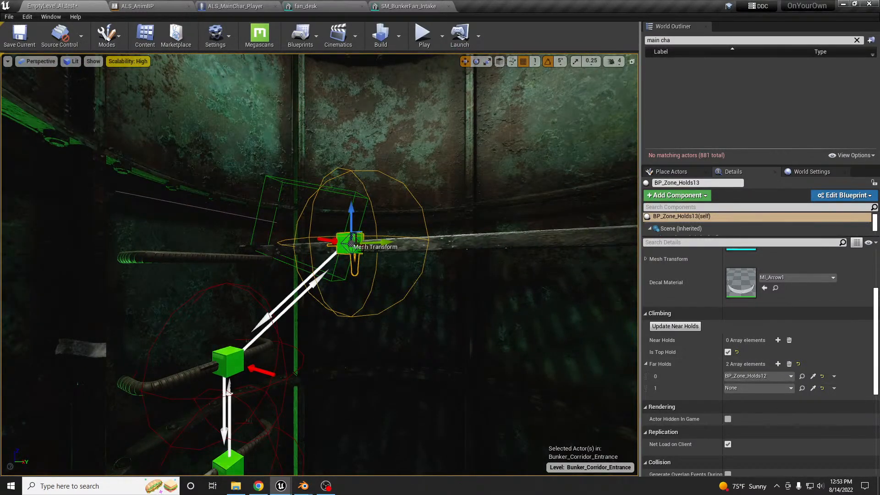
left_click(834, 389)
left_click(843, 407)
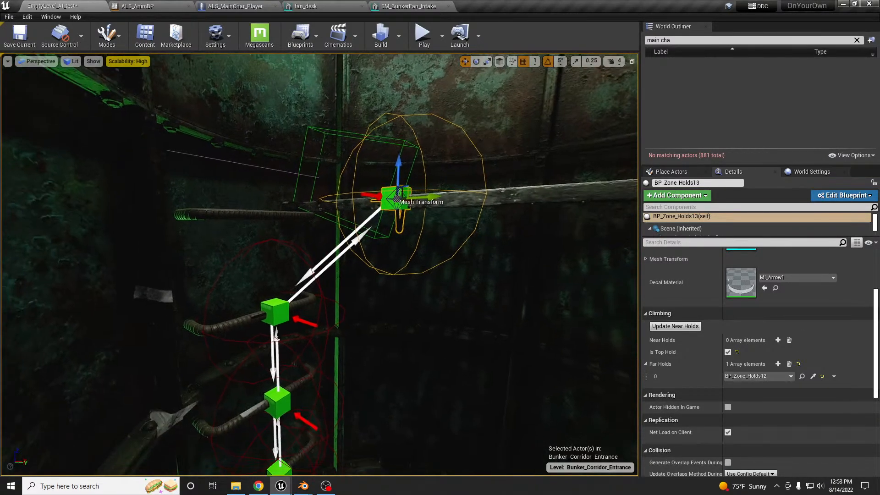
Try to refresh the adjacent hold list of BP_Zone_Holds13 with Update Near Holds, and undo it
right_click_drag(320, 264, 317, 273)
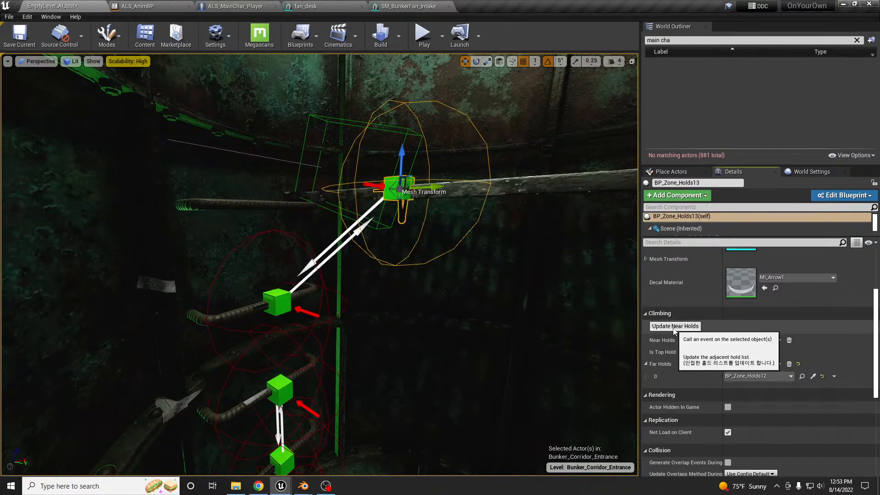
right_click_drag(440, 275, 404, 300)
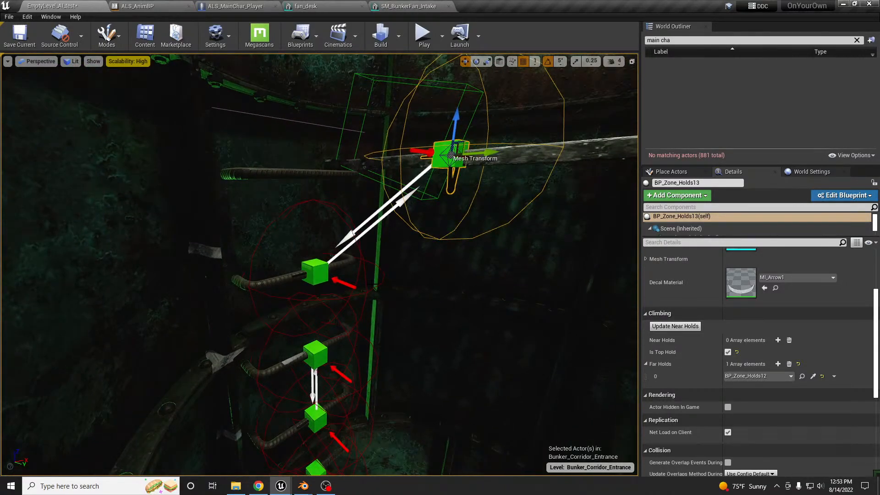
key("ctrl+z")
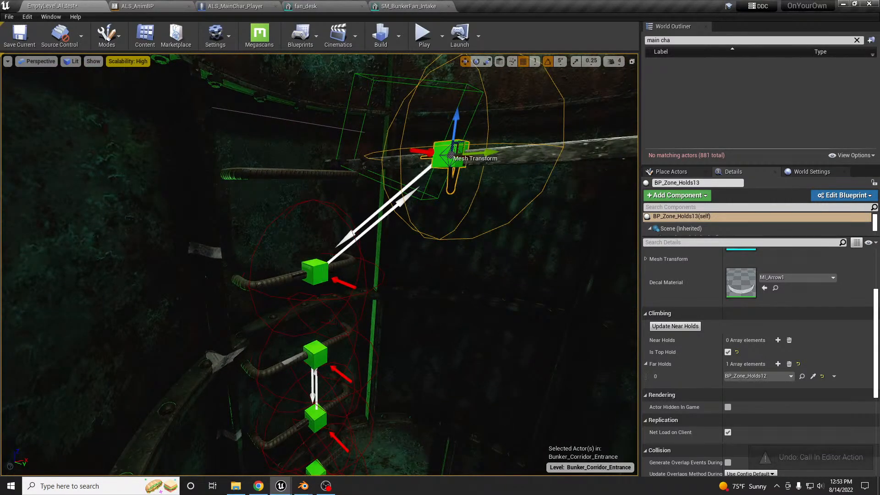
key("ctrl+z")
key("ctrl+z")
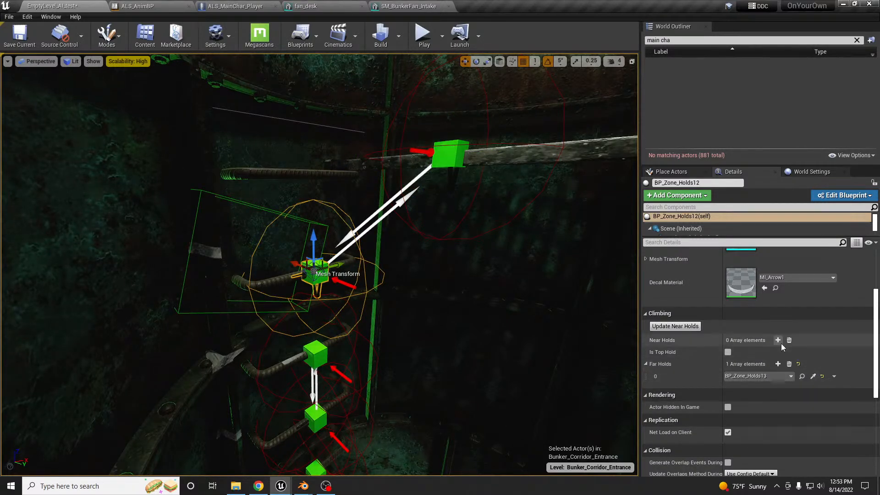
Add one Near Holds entry to BP_Zone_Holds12 again and assign BP_Zone_Holds11 directly below it
left_click(778, 341)
left_click(323, 354)
right_click_drag(323, 354, 332, 348)
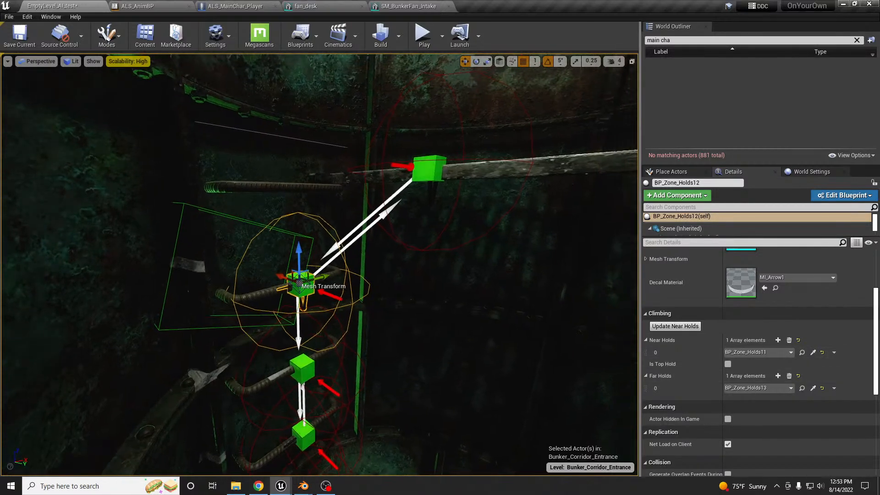
Save the level, play-test grabbing and climbing the ladder rungs in the entrance shaft, and dismiss the error log
key("ctrl+s")
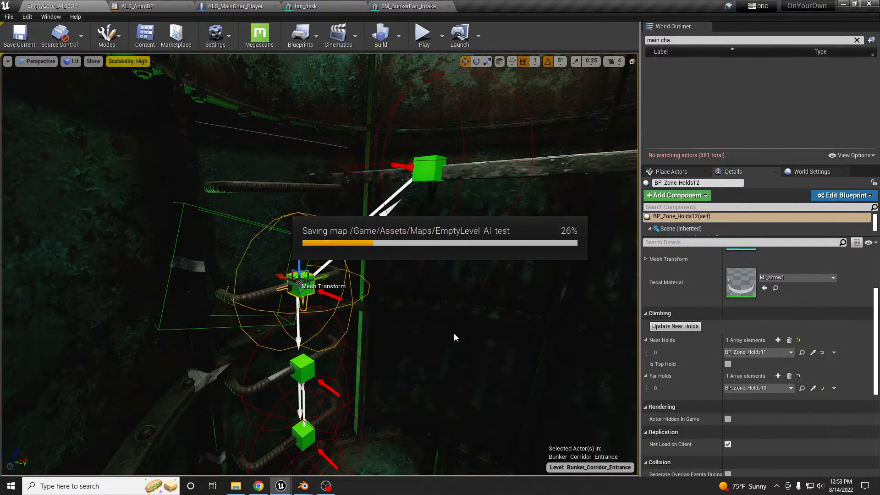
right_click_drag(452, 329, 440, 378)
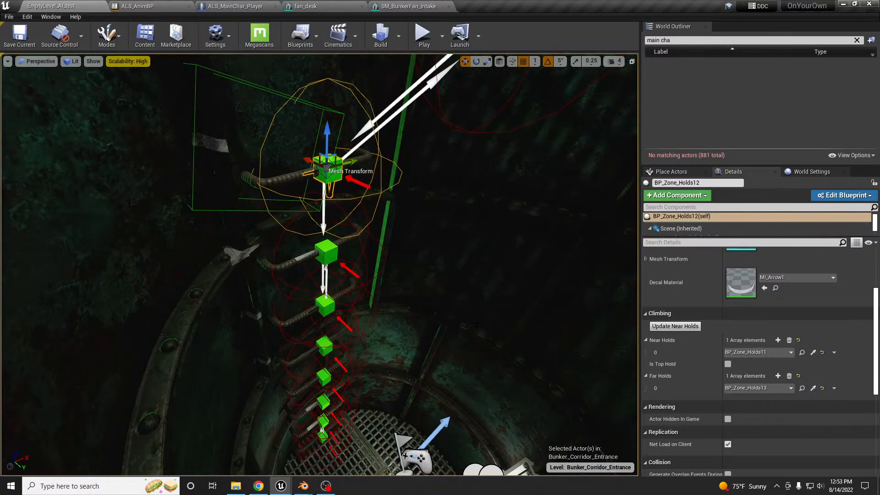
key("alt+p")
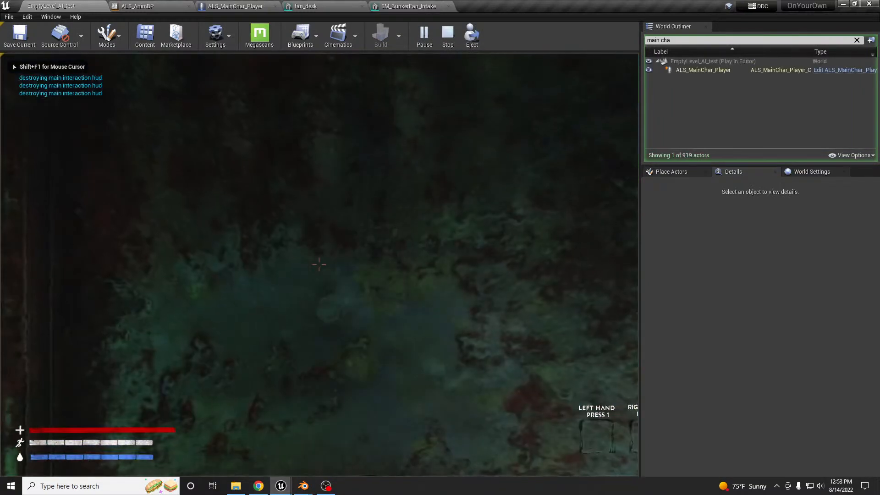
key("w")
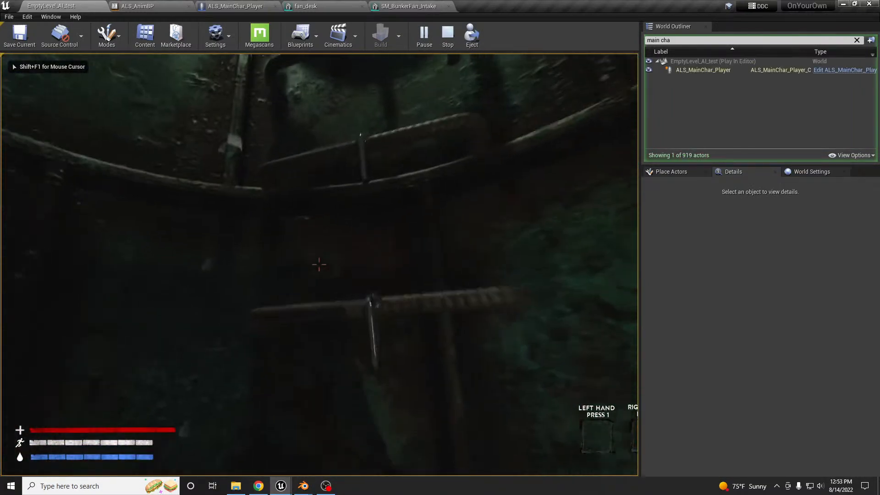
key("w")
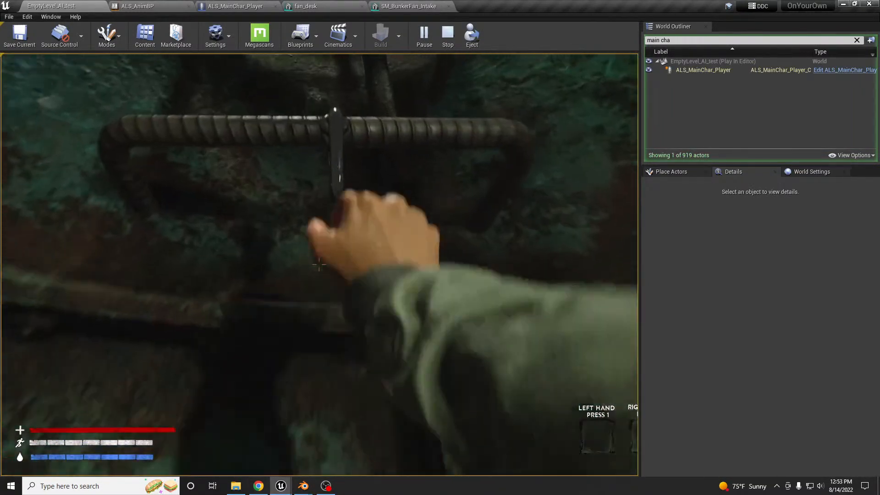
key("w")
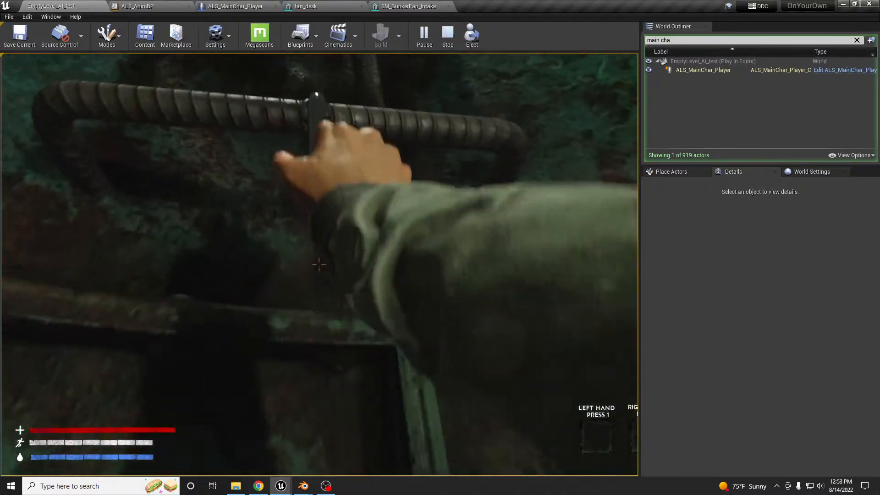
key("Escape")
key("Escape")
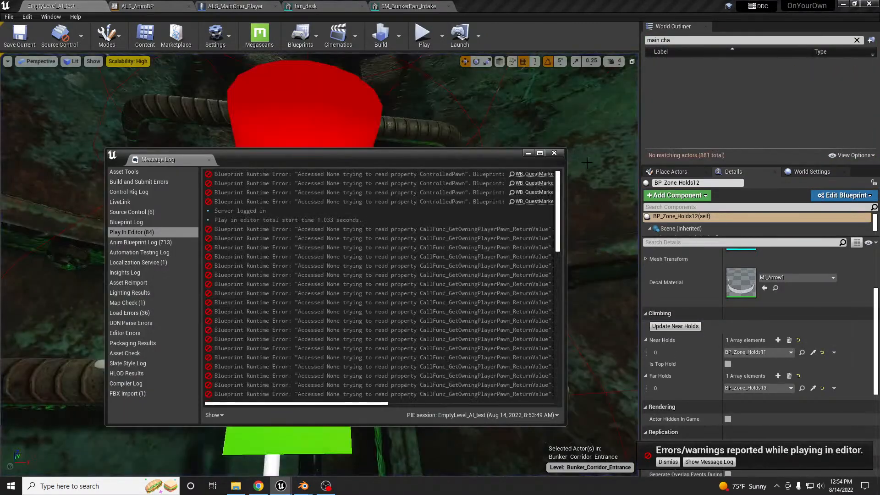
left_click(555, 153)
Try to refresh the adjacent hold list of BP_Zone_Holds10 with Update Near Holds, and undo it
right_click_drag(460, 161, 454, 294)
left_click(284, 297)
right_click_drag(285, 297, 280, 193)
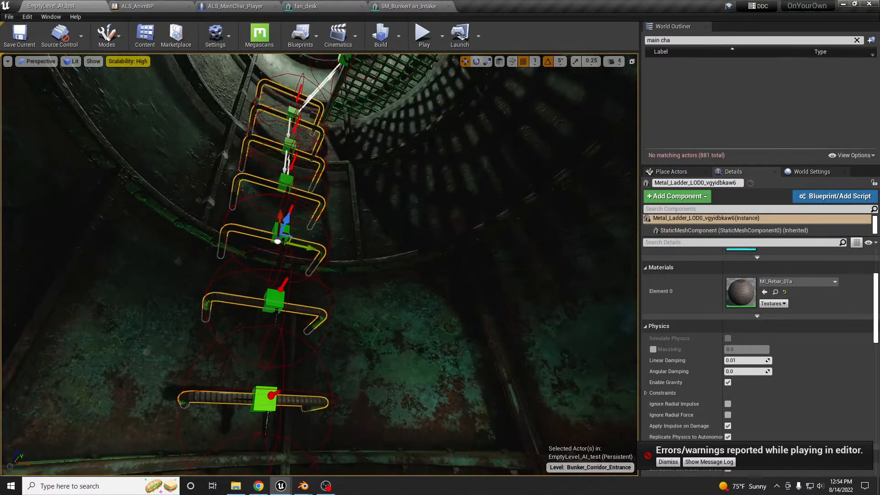
left_click(285, 181)
left_click(683, 329)
right_click_drag(379, 295, 381, 220)
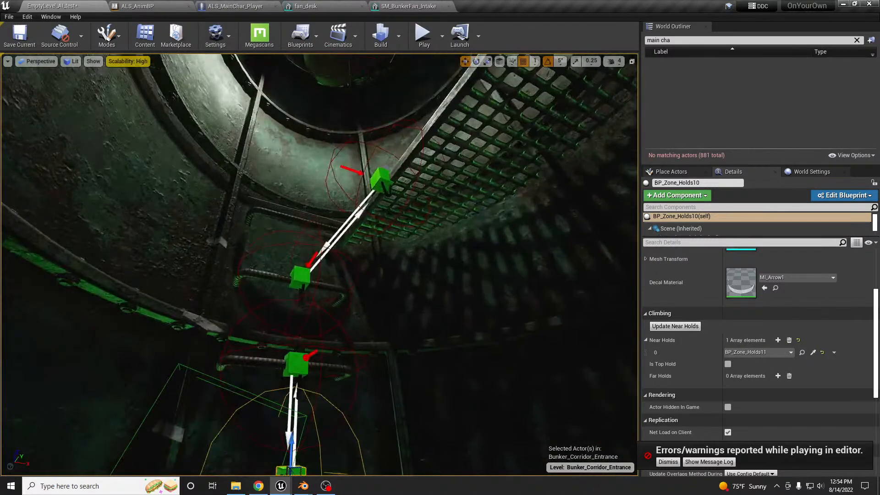
key("ctrl+z")
Add a second Near Holds entry to BP_Zone_Holds11 and assign BP_Zone_Holds12 directly above it
right_click_drag(391, 326, 389, 371)
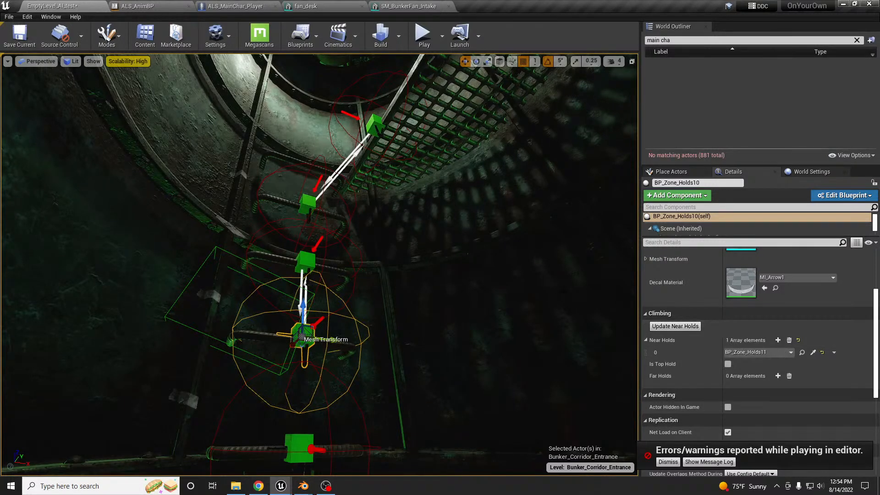
left_click(309, 261)
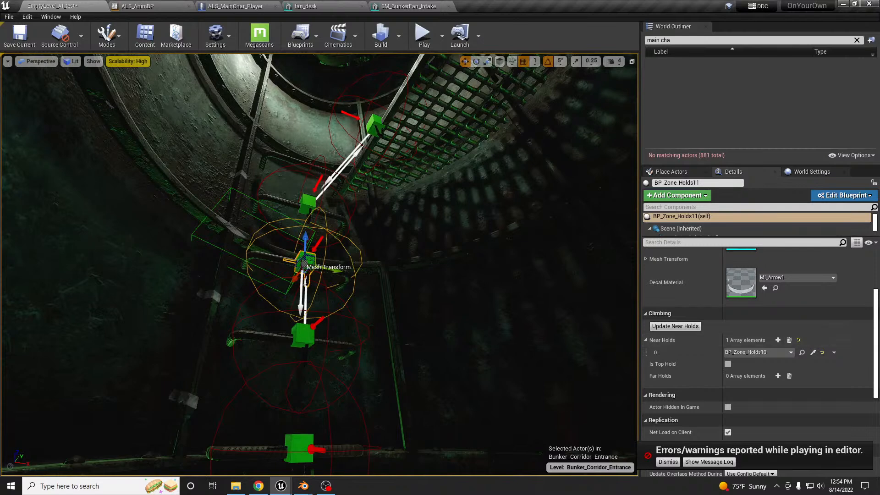
left_click(778, 341)
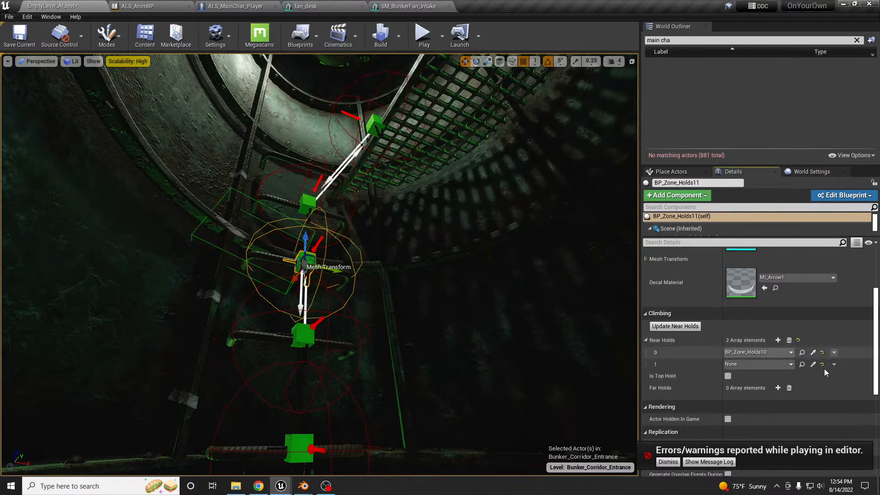
left_click(814, 364)
left_click(305, 204)
Give BP_Zone_Holds12 one Near Holds entry and assign BP_Zone_Holds11 directly below it
left_click(305, 205)
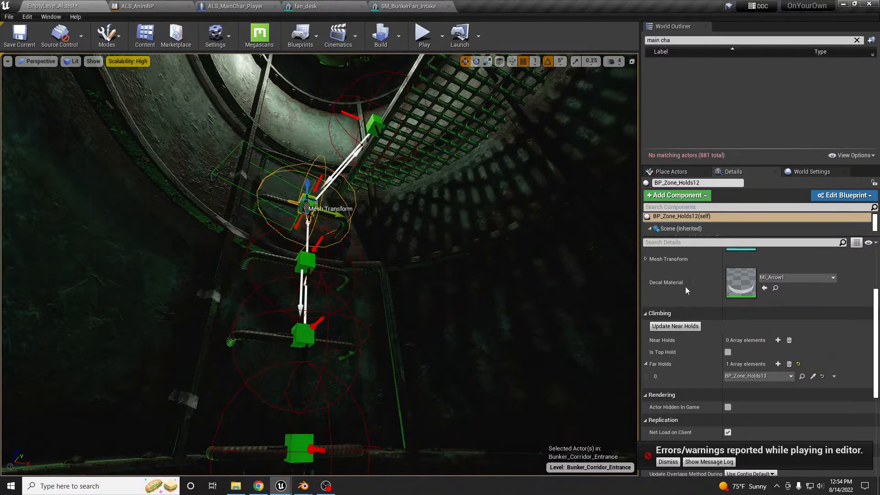
left_click(812, 353)
left_click(304, 262)
Add a second Near Holds entry to BP_Zone_Holds10 and assign BP_Zone_Holds9 on the rung below
right_click_drag(305, 262, 304, 310)
left_click(300, 213)
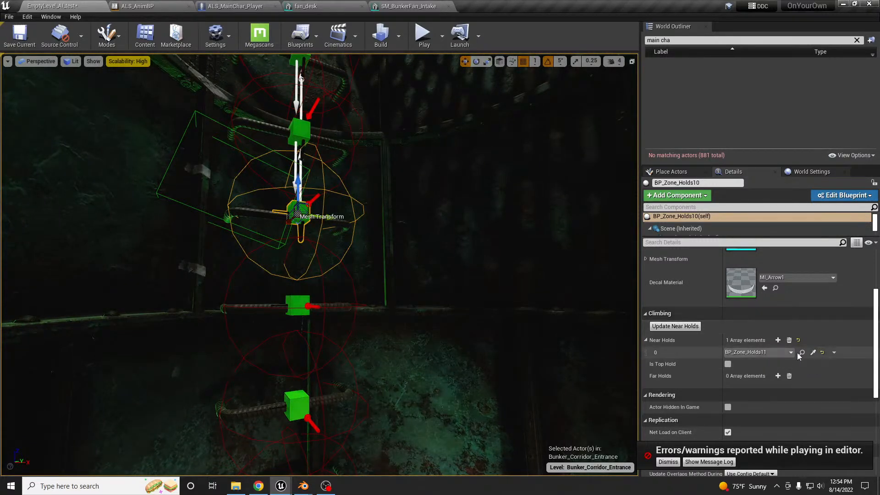
left_click(778, 340)
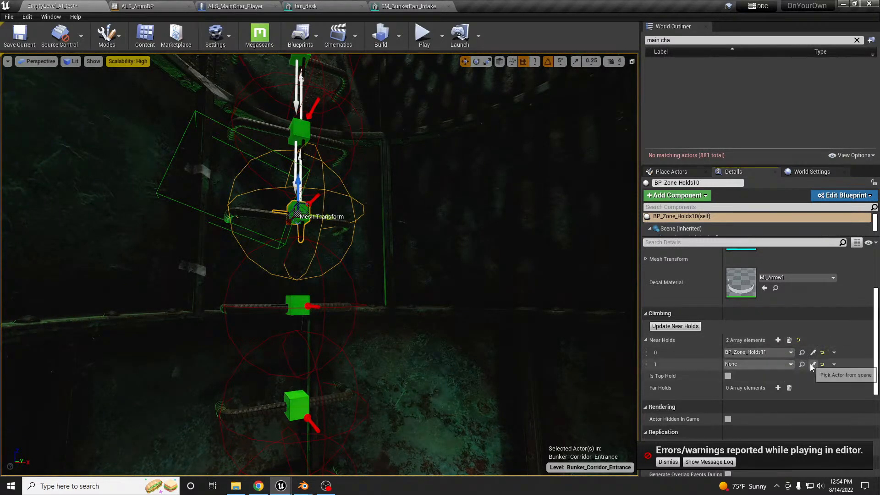
left_click(814, 364)
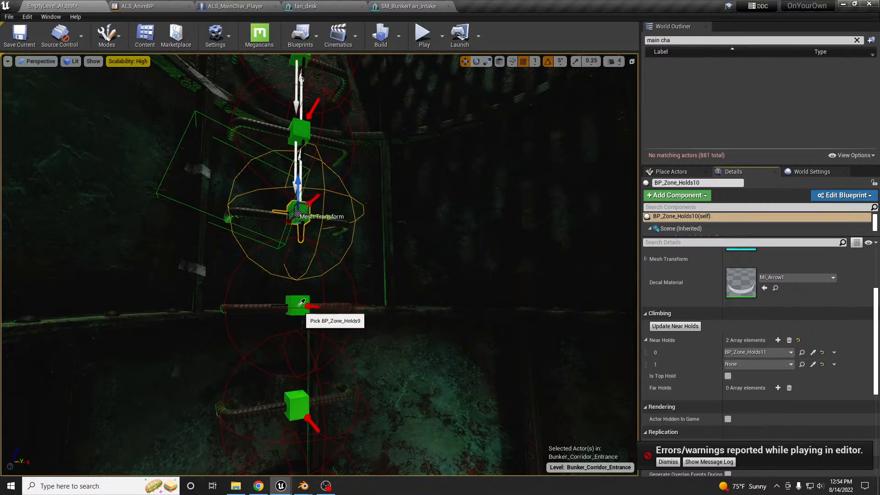
middle_click_drag(347, 301, 331, 368)
Add two Near Holds entries to BP_Zone_Holds9 and assign BP_Zone_Holds10 above and BP_Zone_Holds8 below
left_click(330, 189)
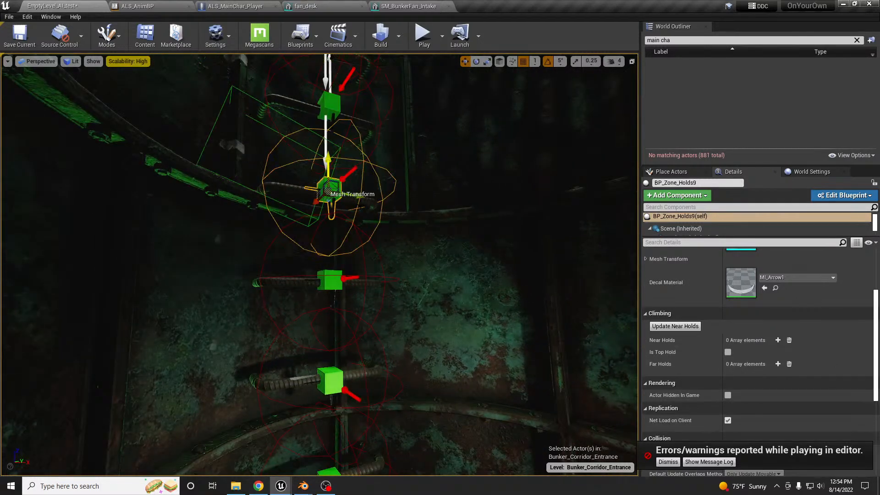
left_click(778, 340)
left_click(778, 341)
left_click(813, 352)
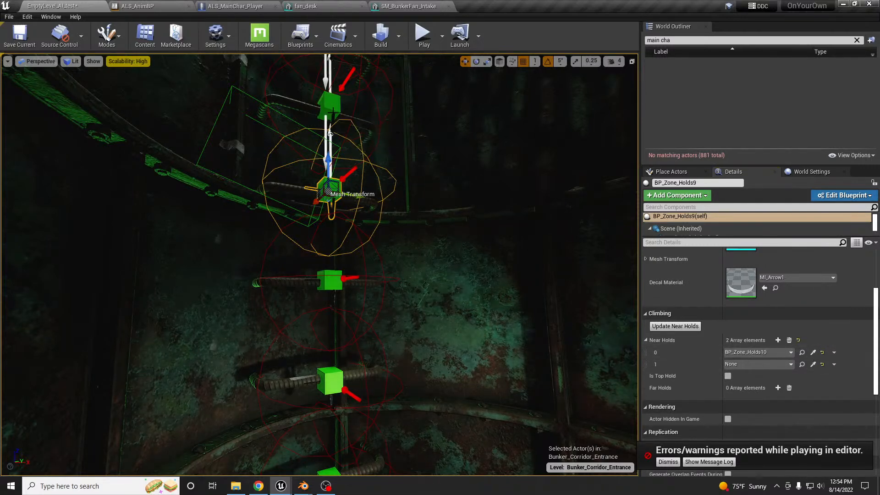
left_click(330, 380)
left_click(813, 364)
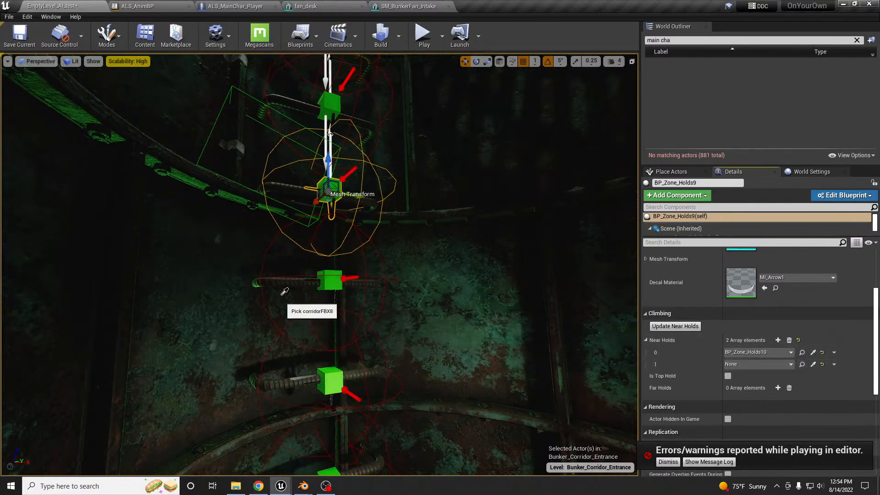
left_click(333, 281)
Add two Near Holds entries to BP_Zone_Holds8 and assign BP_Zone_Holds9 above and BP_Zone_Holds7 below
key("q")
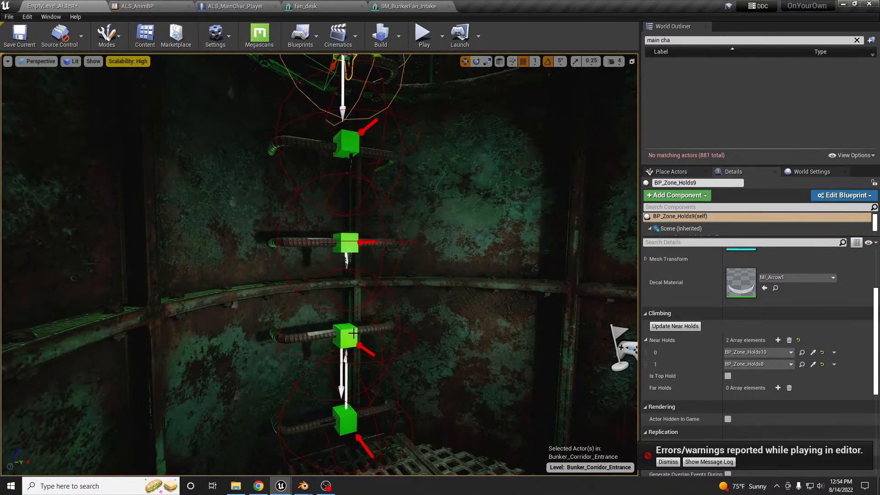
left_click(802, 364)
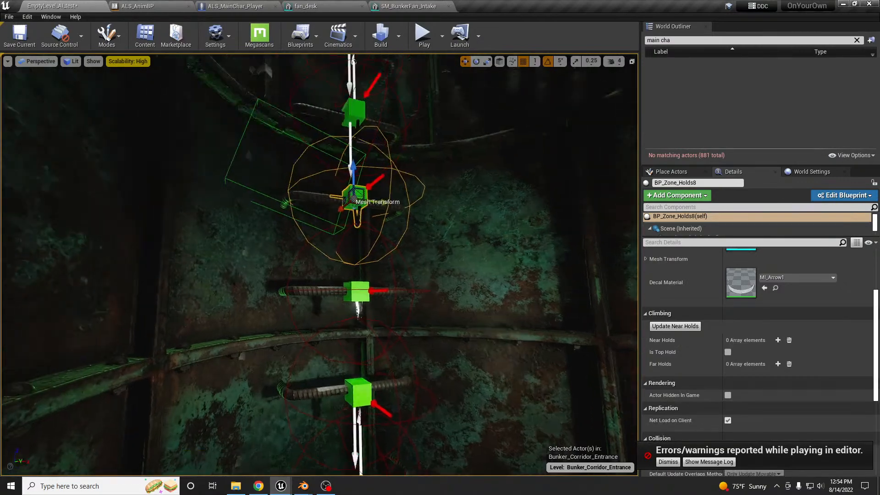
left_click(777, 340)
left_click(777, 340)
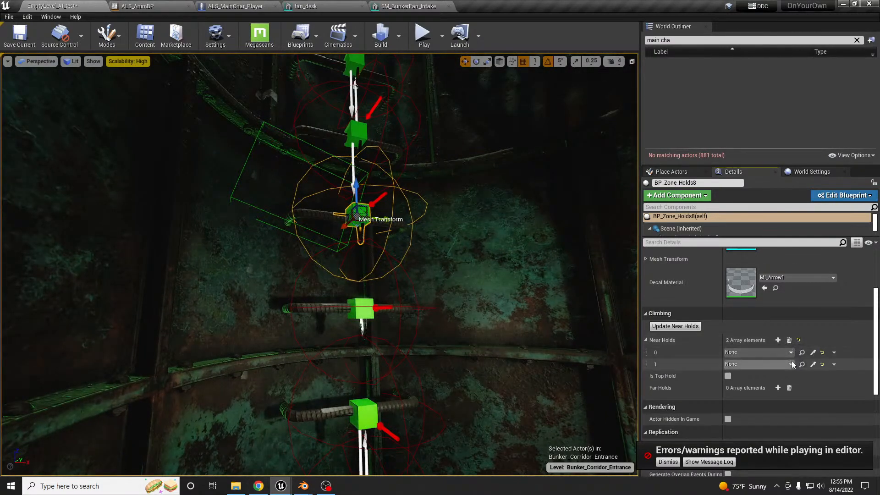
left_click(814, 353)
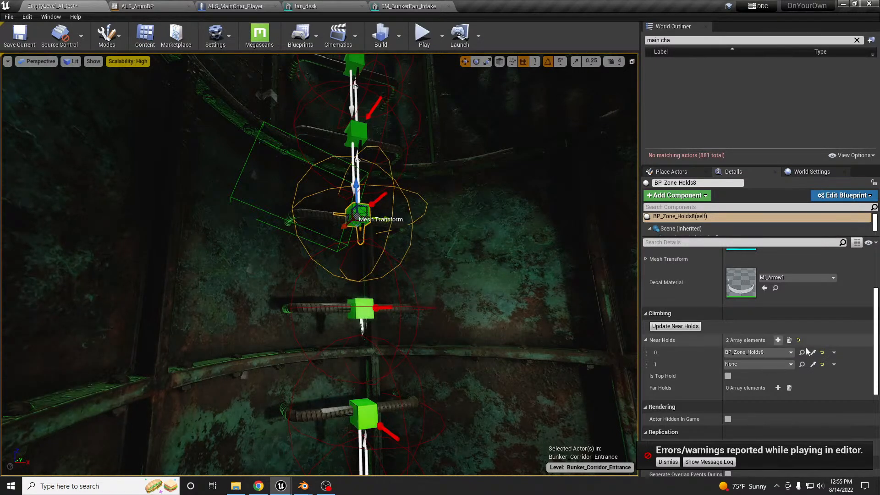
left_click(812, 364)
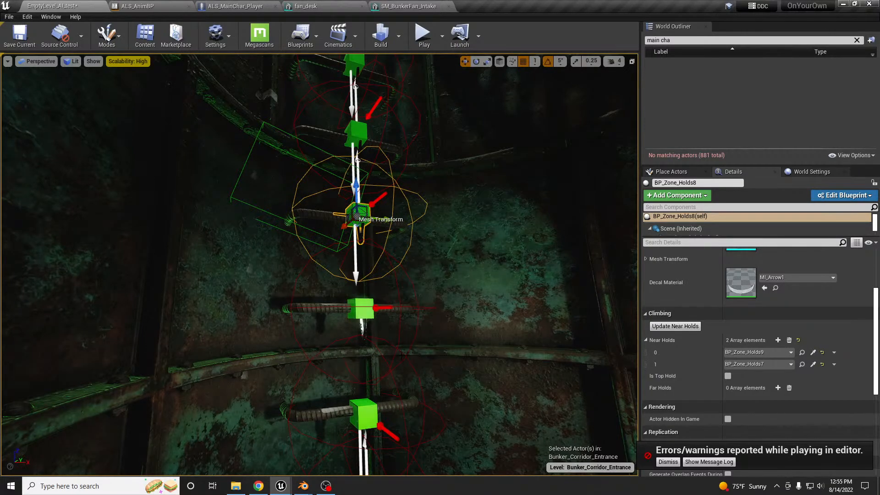
Add one Near Holds entry to BP_Zone_Holds7 and assign BP_Zone_Holds8 directly above it
left_click(361, 308)
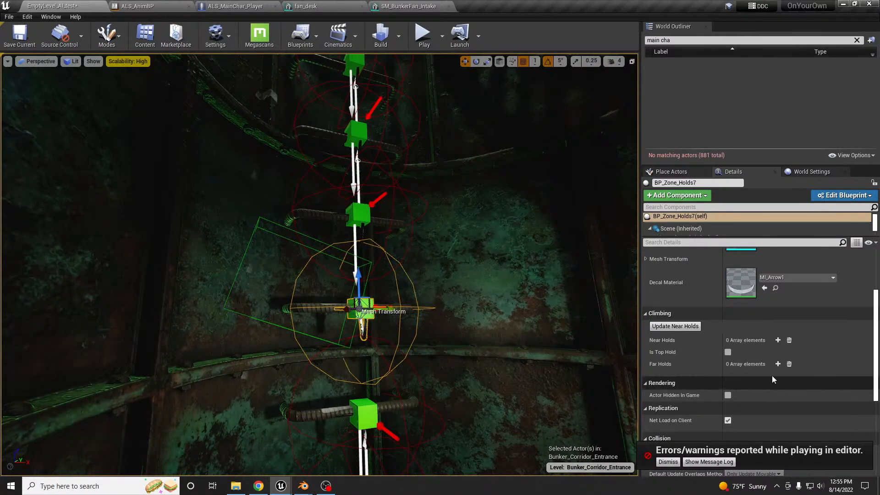
left_click(778, 340)
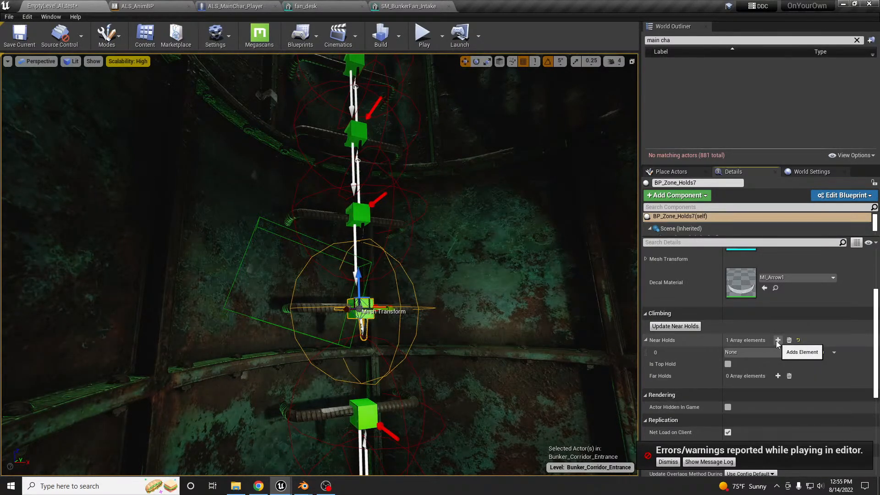
left_click(812, 352)
left_click(364, 214)
Delete BP_Zone_Holds6 and BP_Zone_Holds5 from the two lowest rungs, accepting the broken references
right_click_drag(364, 214, 383, 252)
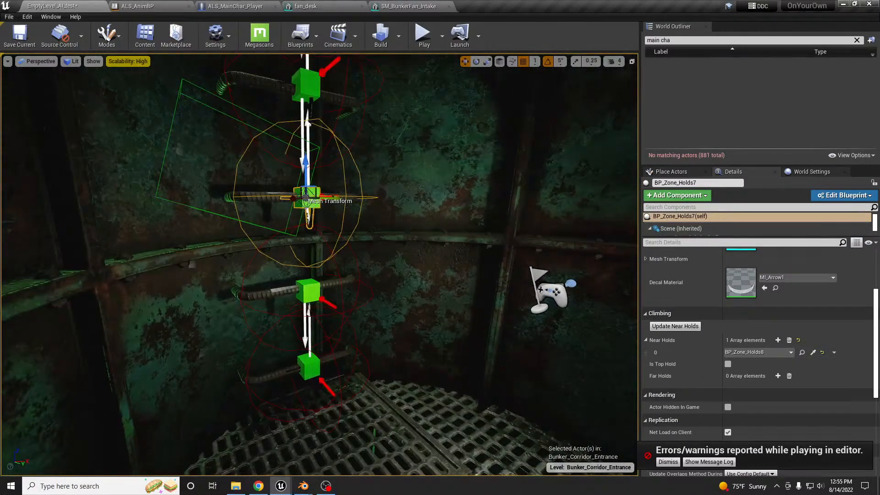
left_click(307, 292)
key("Delete")
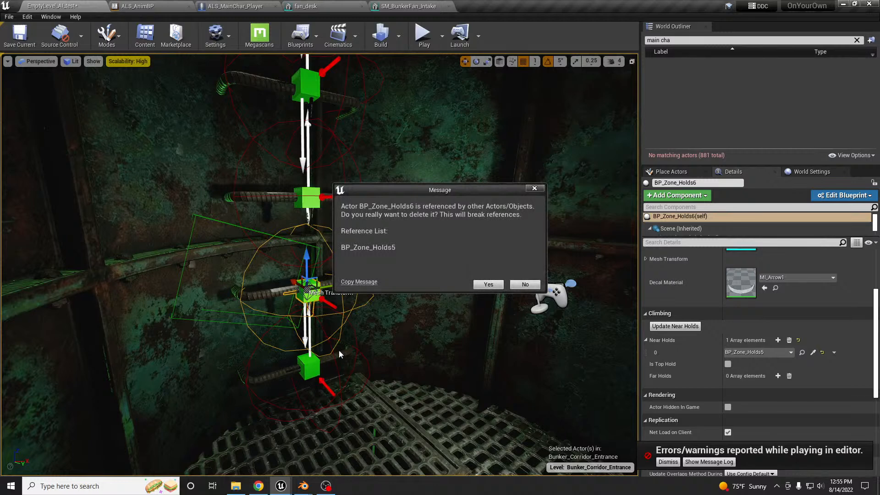
left_click(498, 285)
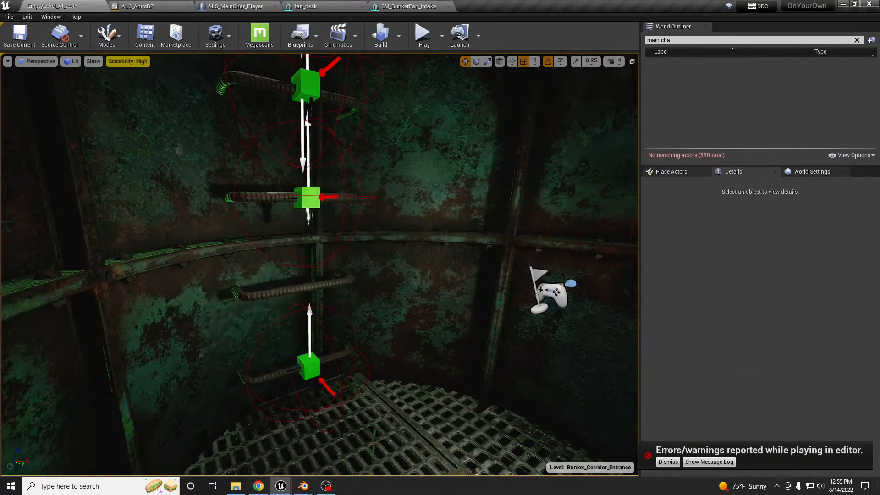
left_click(316, 365)
key("Delete")
right_click_drag(317, 365, 358, 385)
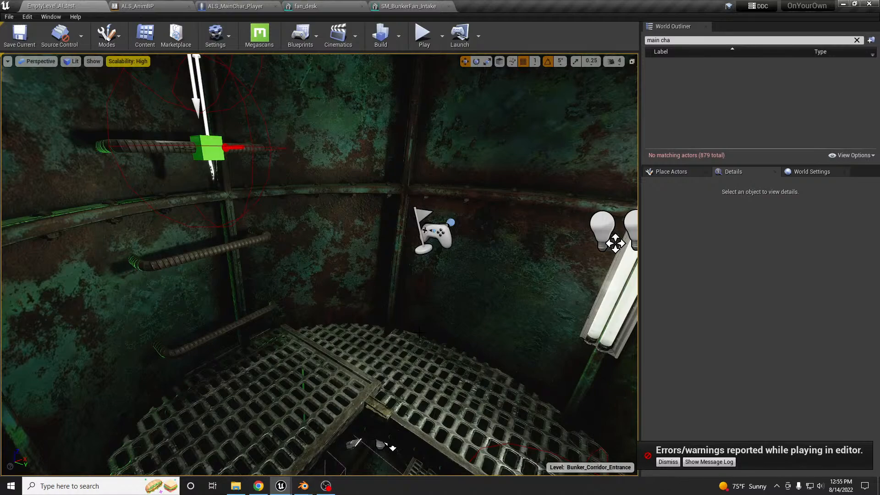
Play-test climbing the shaft ladder and examine the blueprint runtime errors in the message log
key("alt+p")
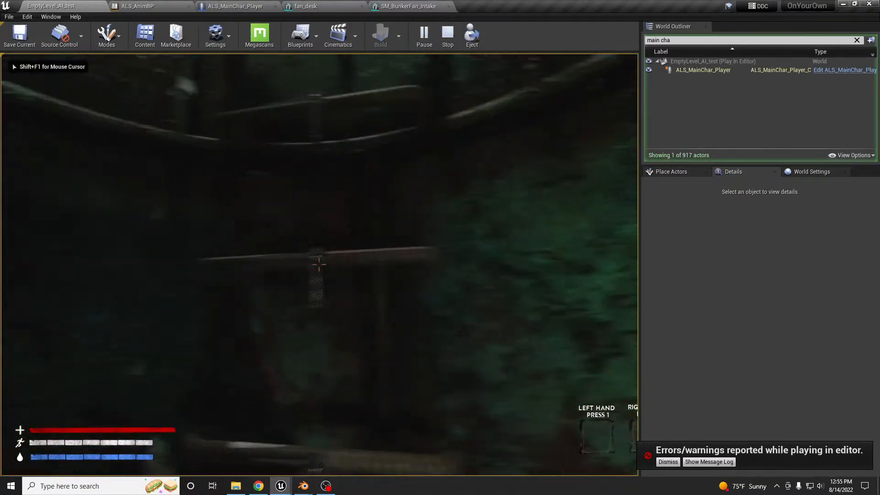
key("w")
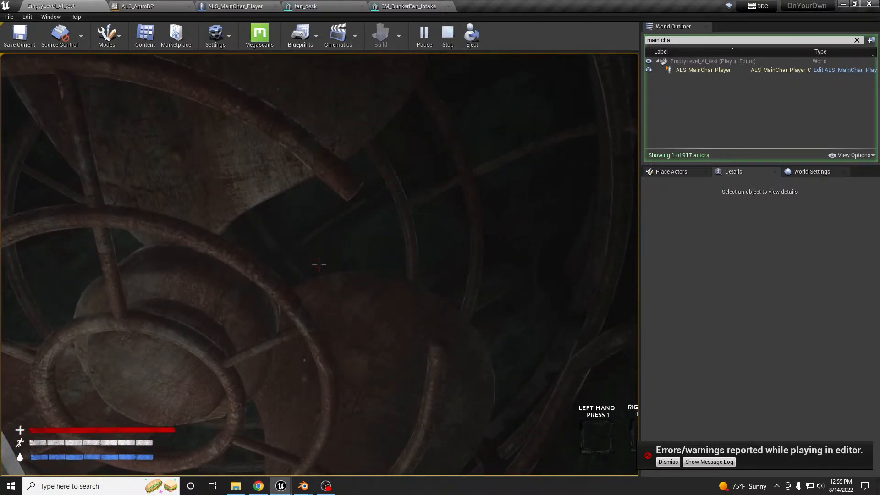
key("Escape")
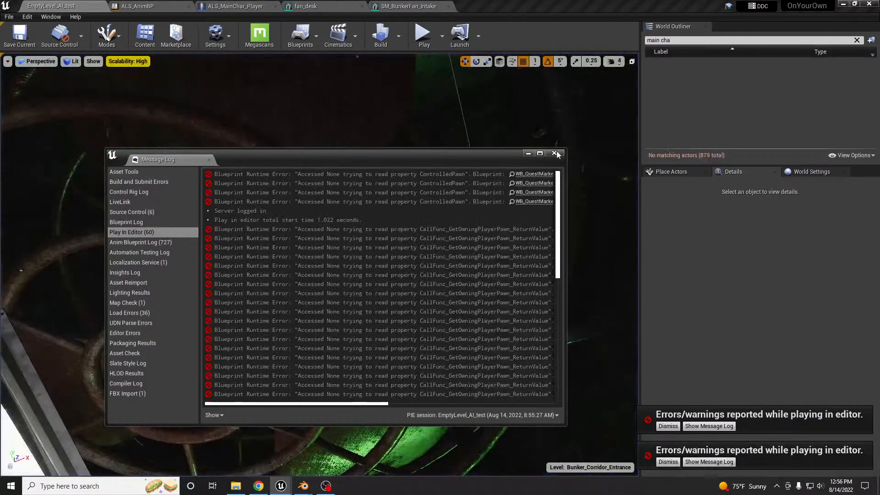
left_click_drag(365, 406, 543, 407)
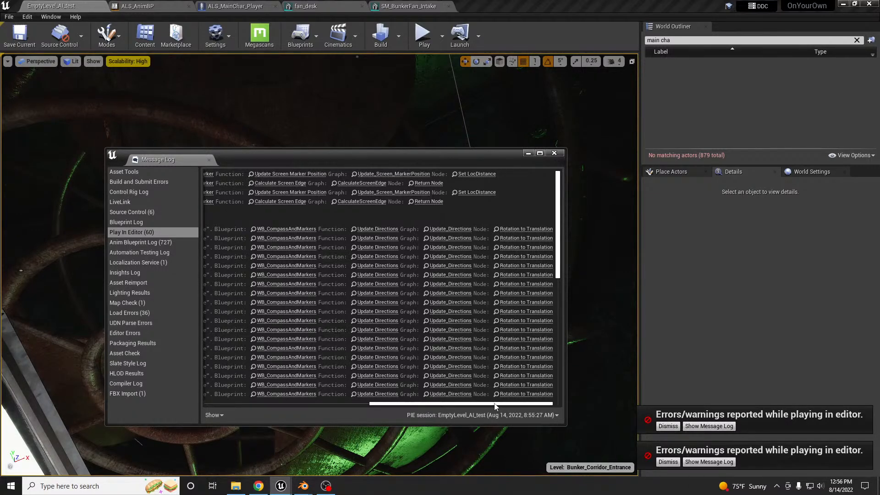
left_click_drag(464, 408, 304, 402)
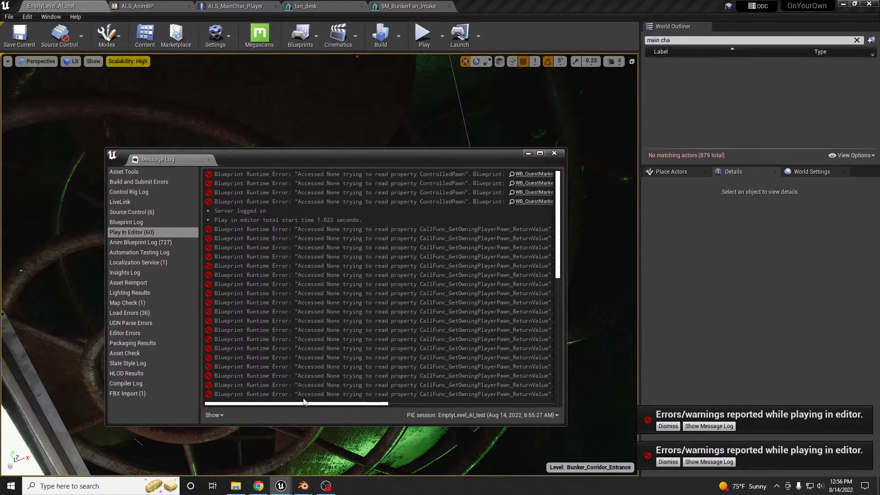
Close the message log and dismiss both play-in-editor error notifications
left_click(554, 153)
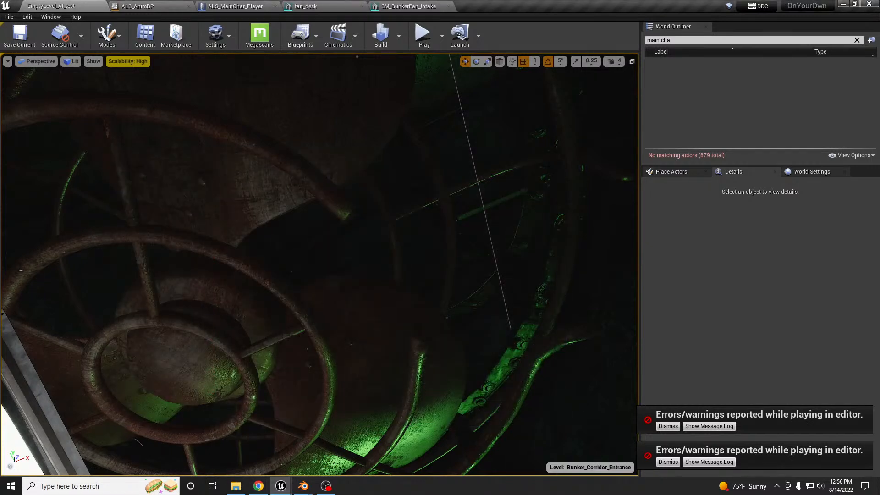
left_click(668, 426)
left_click(668, 461)
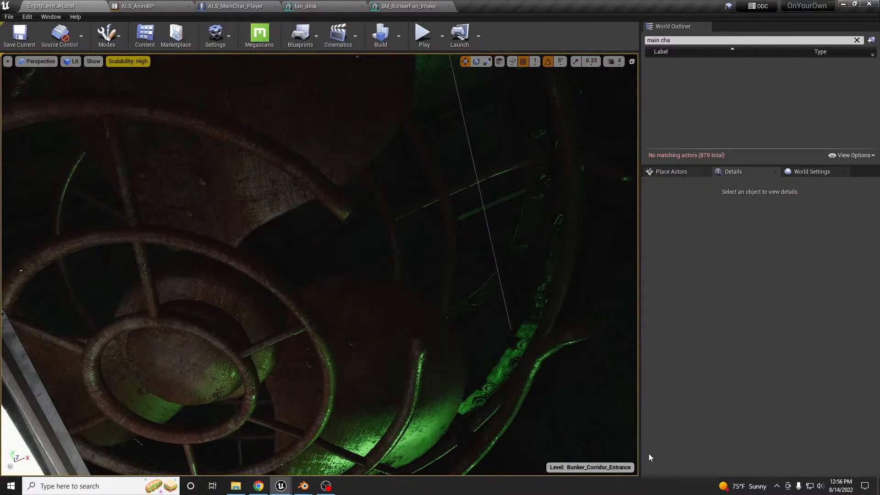
Nudge the SM_BunkerFan_Intake mesh slightly to adjust its placement in the entrance shaft
right_click_drag(321, 264, 355, 229)
left_click(288, 216)
right_click_drag(287, 216, 292, 238)
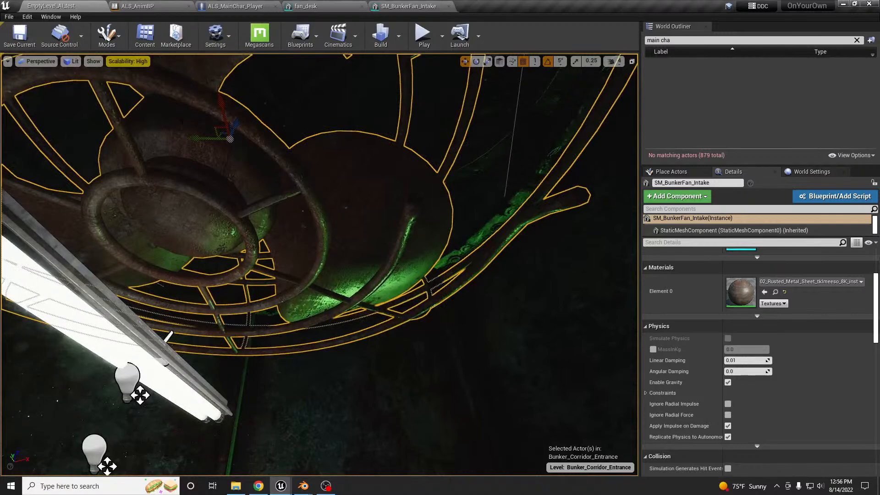
mouse_move(236, 126)
left_mouse_down()
mouse_move(246, 98)
mouse_move(245, 129)
left_mouse_up()
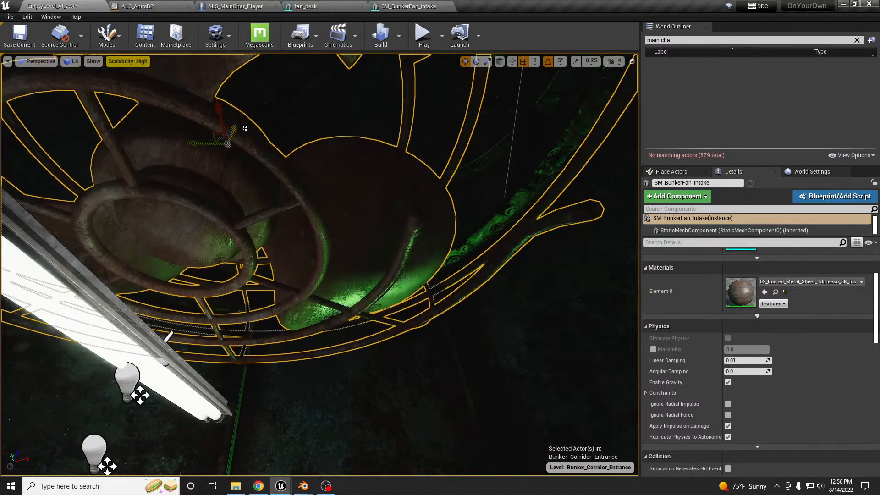
right_click_drag(245, 130, 245, 110)
left_click_drag(231, 105, 235, 128)
mouse_move(236, 138)
right_mouse_down()
mouse_move(242, 204)
mouse_move(235, 120)
mouse_move(245, 128)
right_mouse_up()
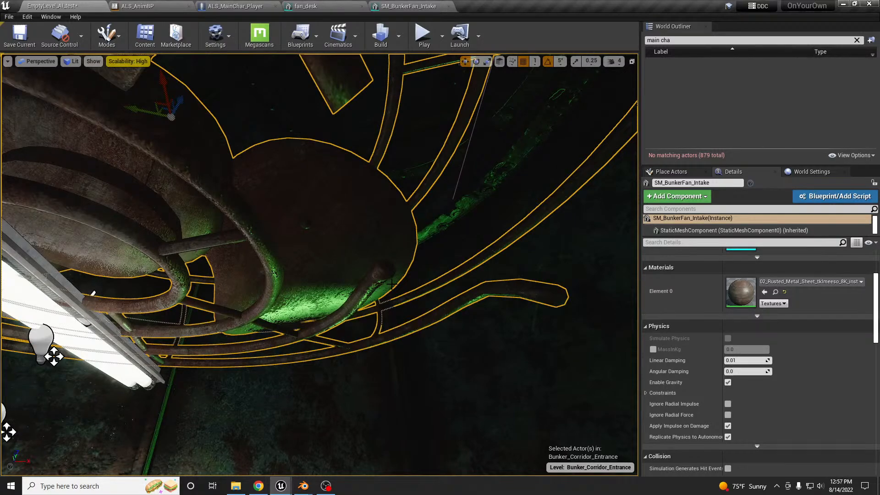
right_click_drag(391, 283, 359, 272)
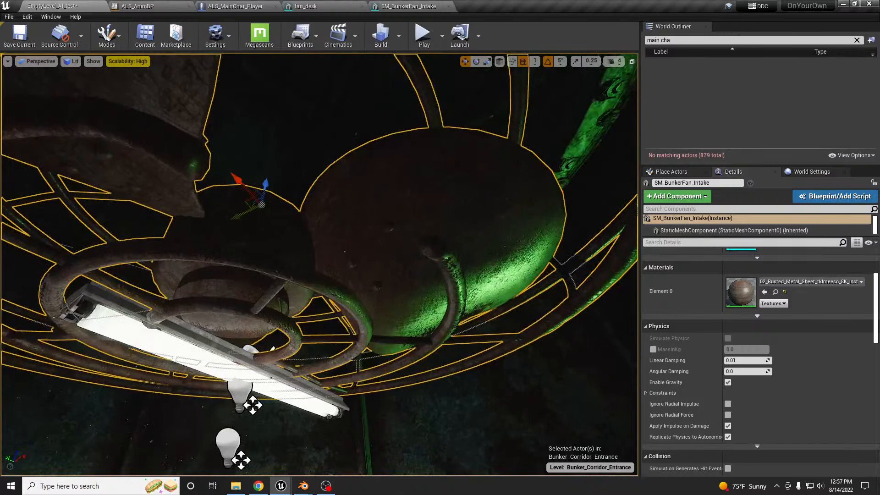
Place a new BP_Zone_Holds actor beneath the fan intake's green-lit blade
left_click(678, 171)
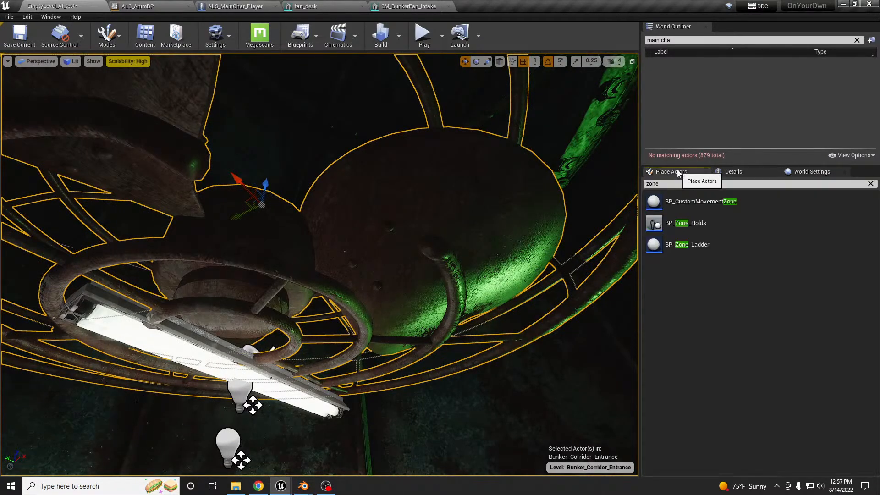
left_click_drag(657, 248, 442, 249)
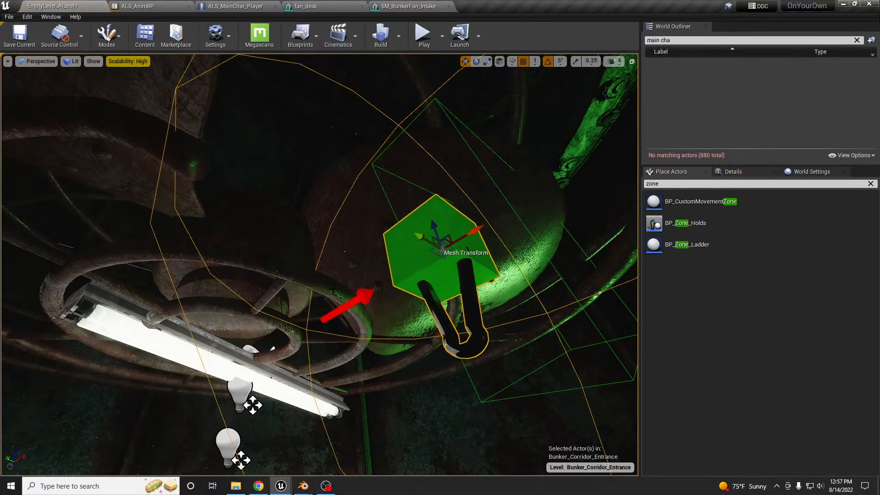
Set the collision preset of SM_BunkerFan_Intake to NoCollision
left_click(393, 289)
left_click(748, 171)
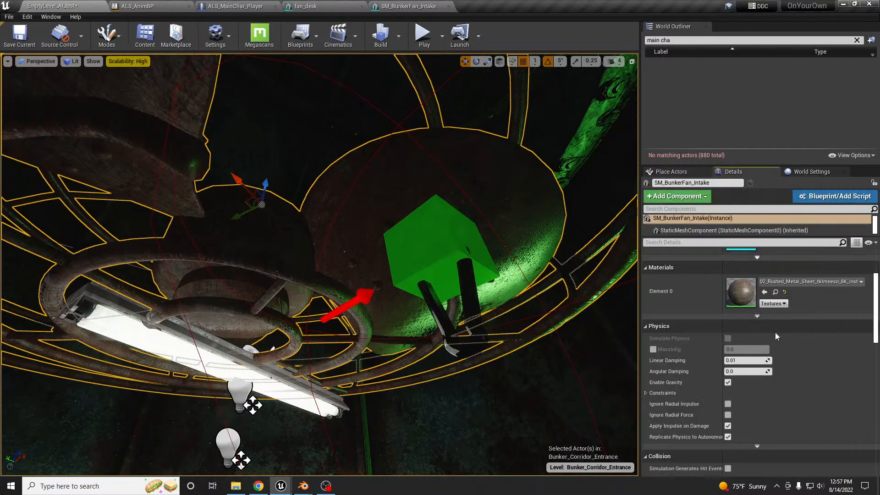
scroll(772, 359, "down", 5)
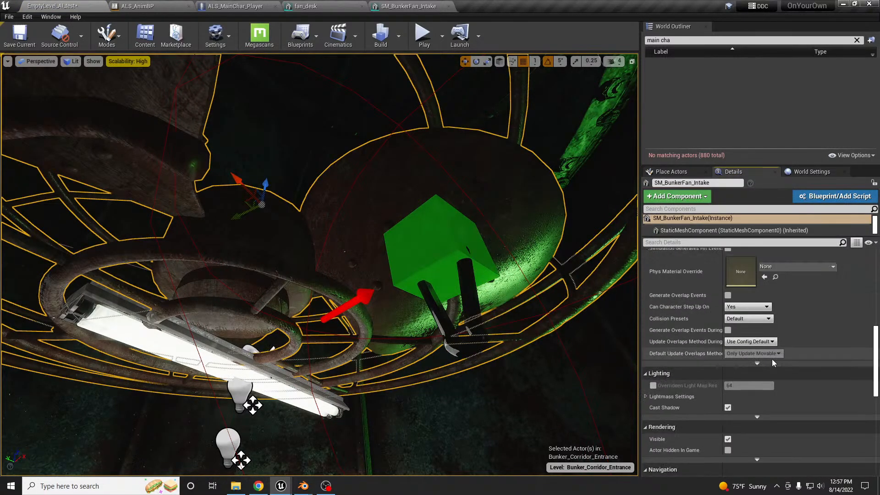
left_click(749, 318)
left_click(752, 338)
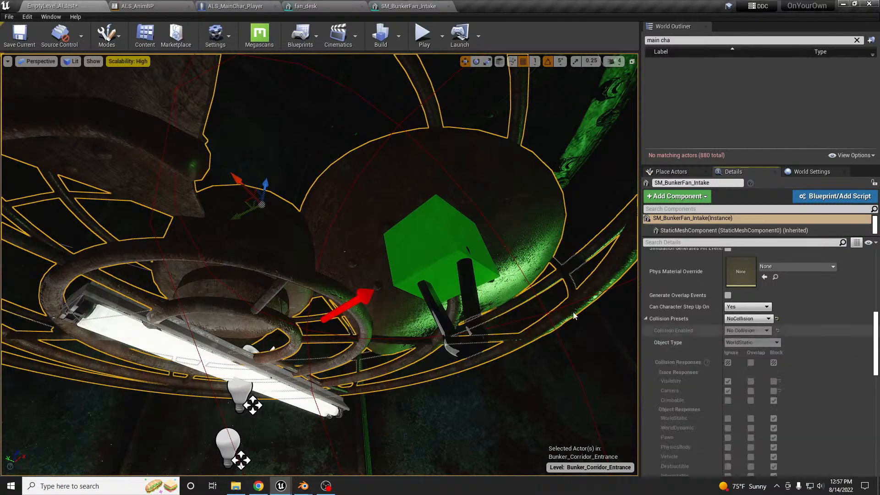
Rotate the new climbing hold under the fan by -125 degrees
right_click_drag(513, 269, 519, 230)
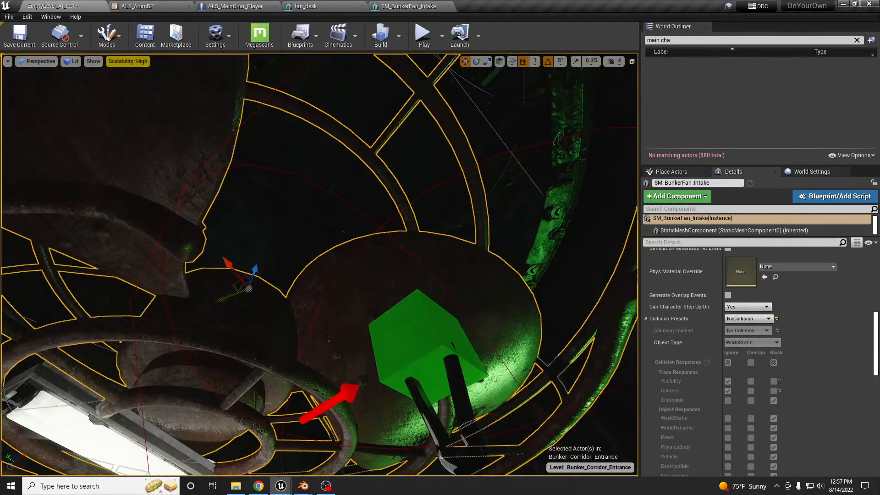
right_click_drag(244, 404, 242, 429)
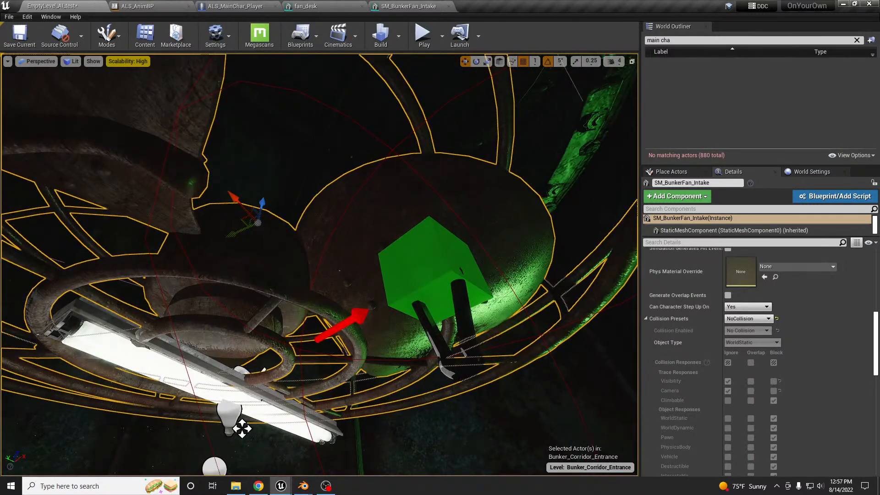
left_click(429, 271)
key("s")
mouse_move(429, 271)
right_mouse_down()
mouse_move(443, 282)
mouse_move(437, 306)
mouse_move(419, 277)
right_mouse_up()
key("w")
key("s")
left_click_drag(360, 190, 424, 201)
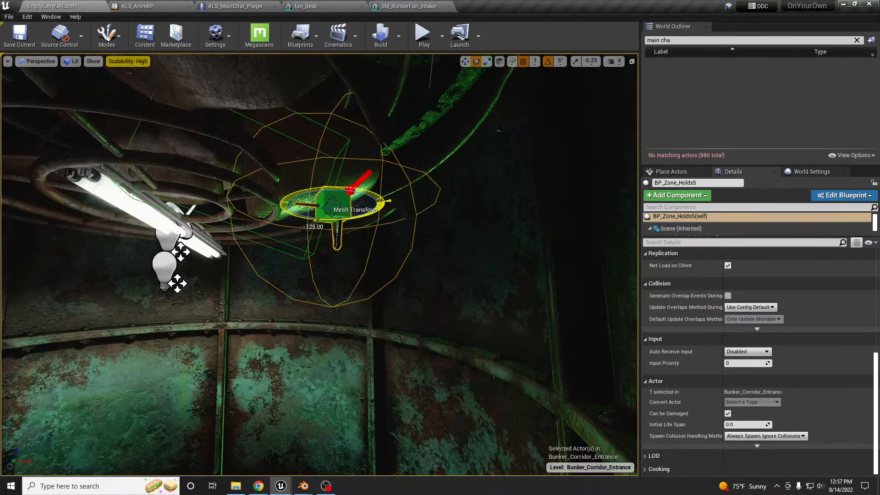
Switch the viewport to Unlit and fine-tune the rotation of BP_Zone_Holds5 against the fan blade
right_click_drag(349, 225, 321, 169)
key("w")
key("s")
key("alt+3")
left_click_drag(482, 164, 442, 180)
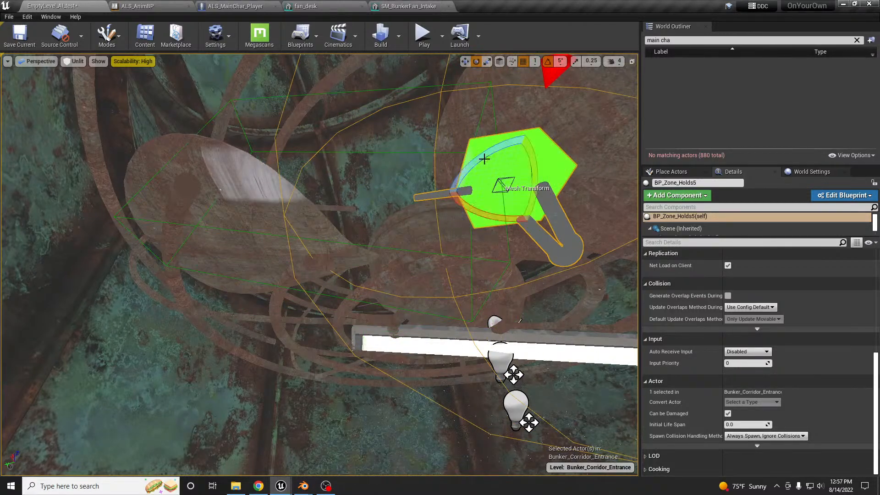
Reposition BP_Zone_Holds5 beneath the fan and place a duplicate of it on the neighbouring fan blade
left_click_drag(511, 191, 298, 184)
key("e")
key("w")
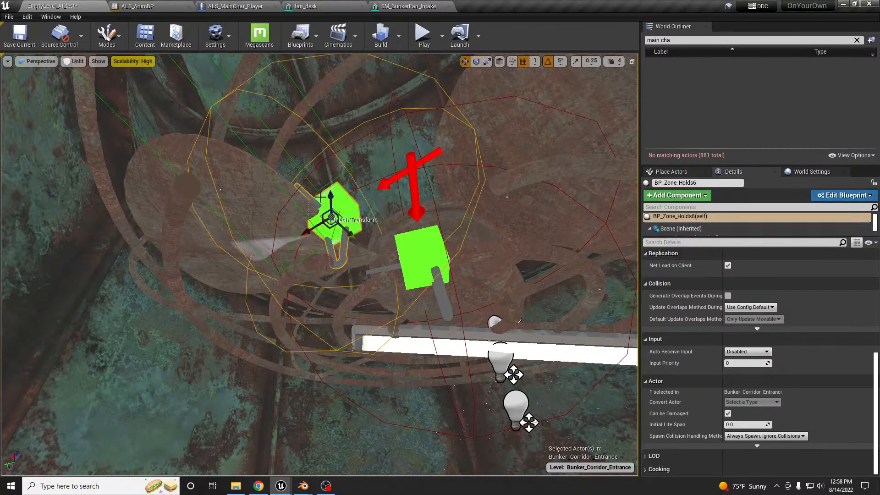
left_click_drag(330, 227, 320, 214)
Duplicate BP_Zone_Holds6 upward and position and orient the copy on the curved bar above the fan blades
mouse_move(341, 217)
right_mouse_down()
mouse_move(344, 174)
mouse_move(339, 238)
mouse_move(348, 183)
mouse_move(325, 224)
right_mouse_up()
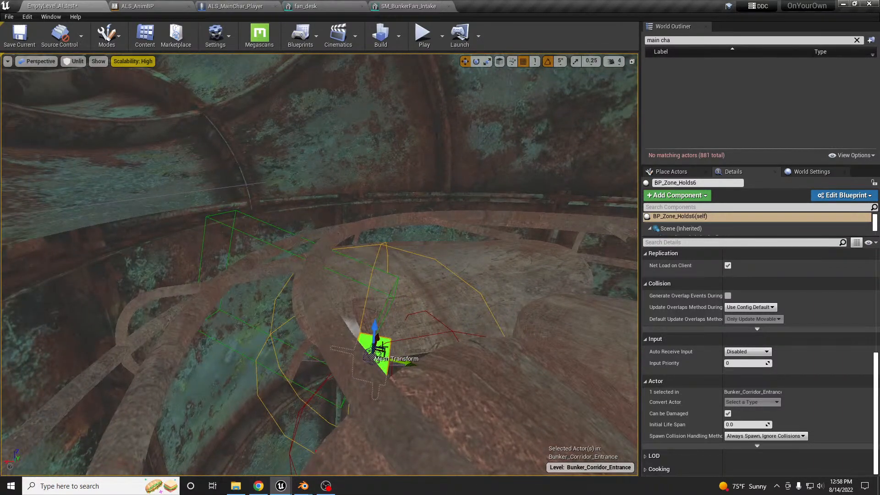
left_click_drag(385, 351, 382, 188, "alt")
left_click_drag(411, 243, 454, 236)
left_click_drag(392, 227, 365, 233)
key("e")
key("w")
right_click_drag(365, 232, 385, 228)
left_click_drag(412, 189, 282, 205)
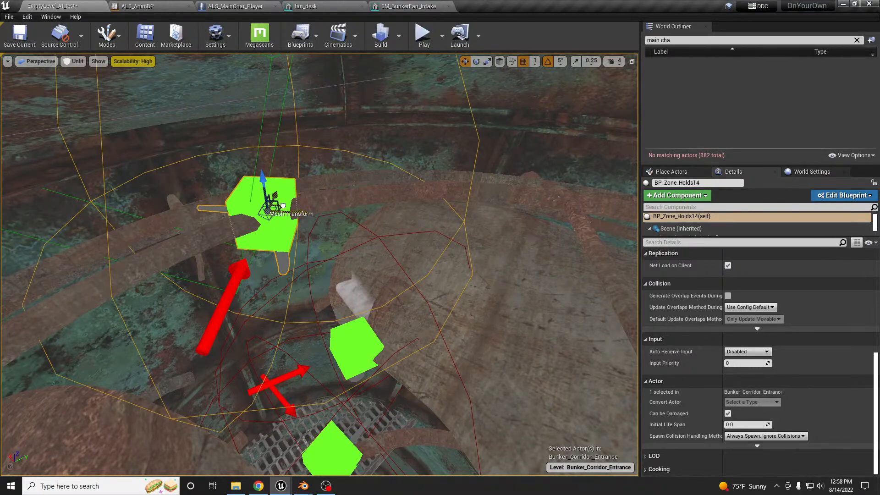
mouse_move(281, 239)
left_mouse_down()
mouse_move(266, 251)
mouse_move(276, 248)
left_mouse_up()
right_click_drag(293, 250, 285, 271)
mouse_move(333, 300)
right_mouse_down()
mouse_move(375, 307)
mouse_move(333, 299)
right_mouse_up()
right_click_drag(421, 357, 341, 395)
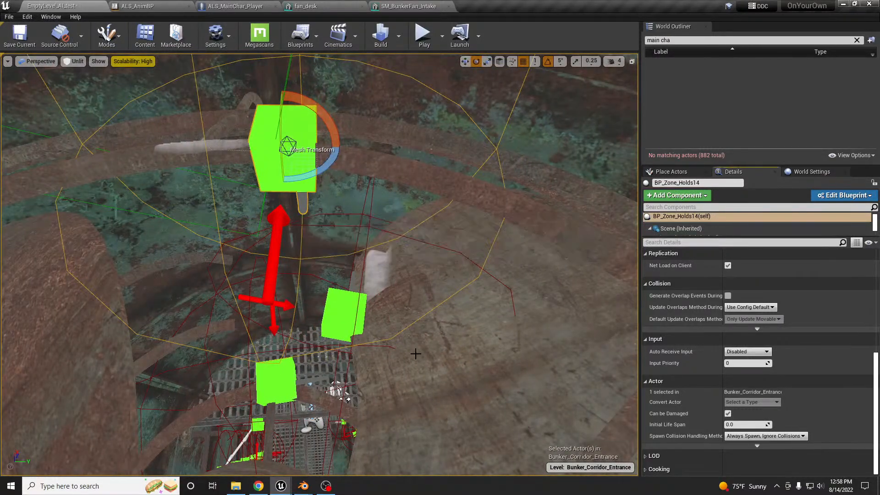
Add one Near Holds entry to BP_Zone_Holds5 and assign BP_Zone_Holds6 above it
left_click(297, 378)
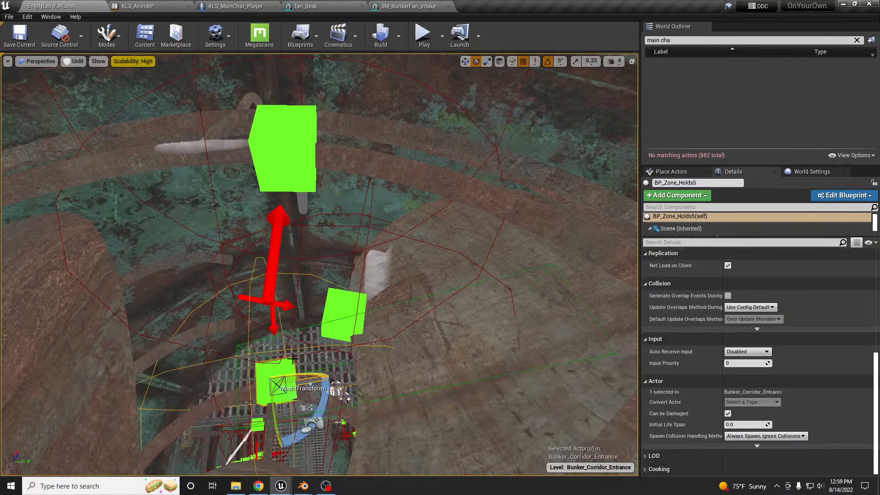
scroll(732, 340, "up", 5)
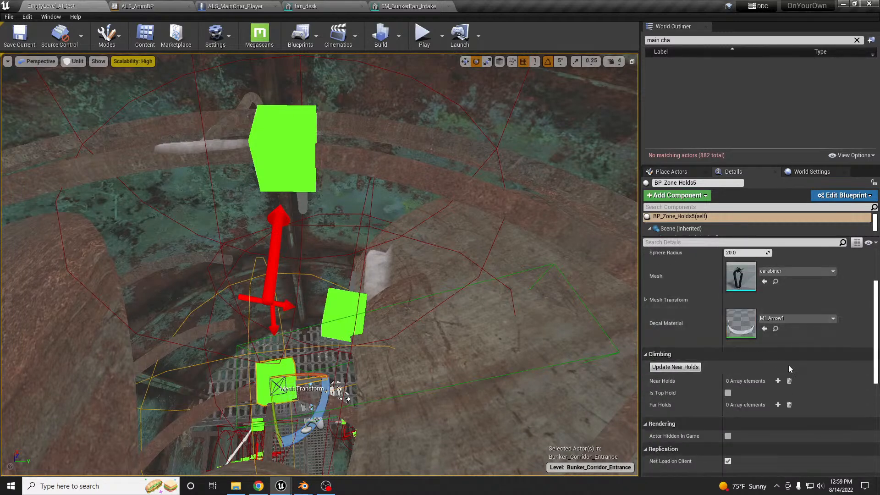
left_click(778, 381)
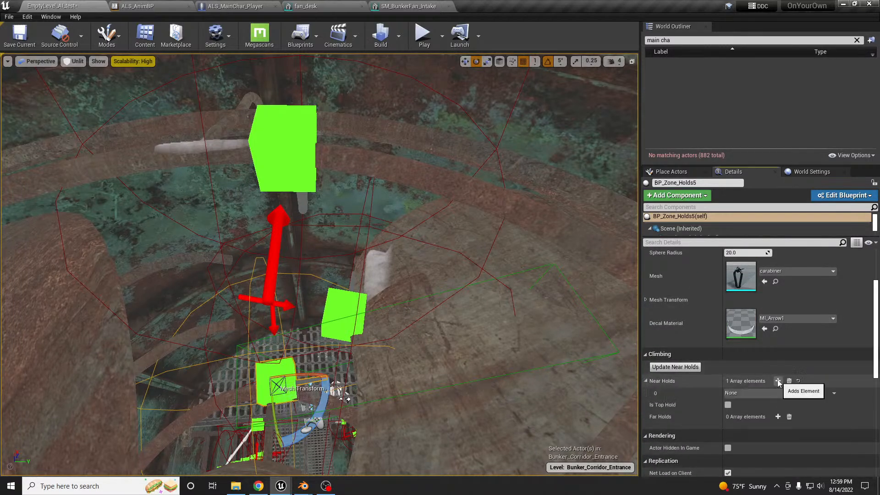
left_click(813, 393)
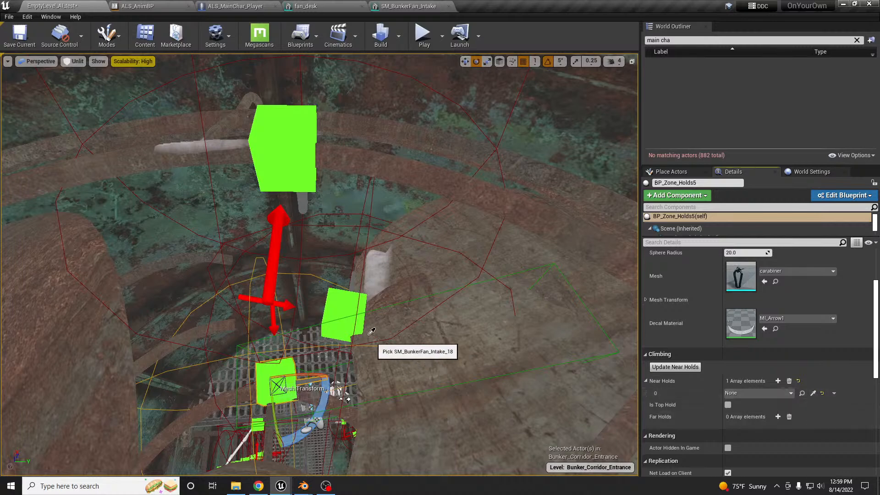
left_click(345, 313)
Add two Near Holds entries to BP_Zone_Holds6 and assign BP_Zone_Holds14 above and BP_Zone_Holds5 below
left_click(343, 313)
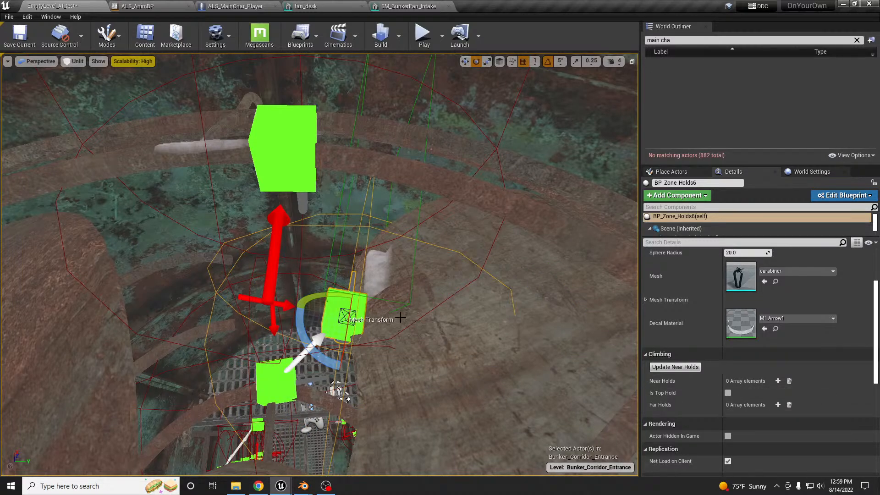
scroll(772, 352, "up", 3)
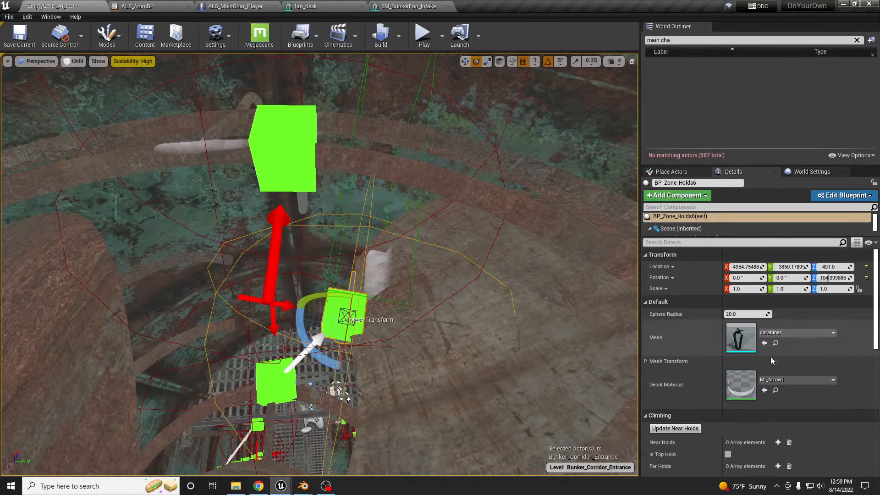
scroll(771, 367, "down", 2)
left_click(778, 399)
left_click(778, 399)
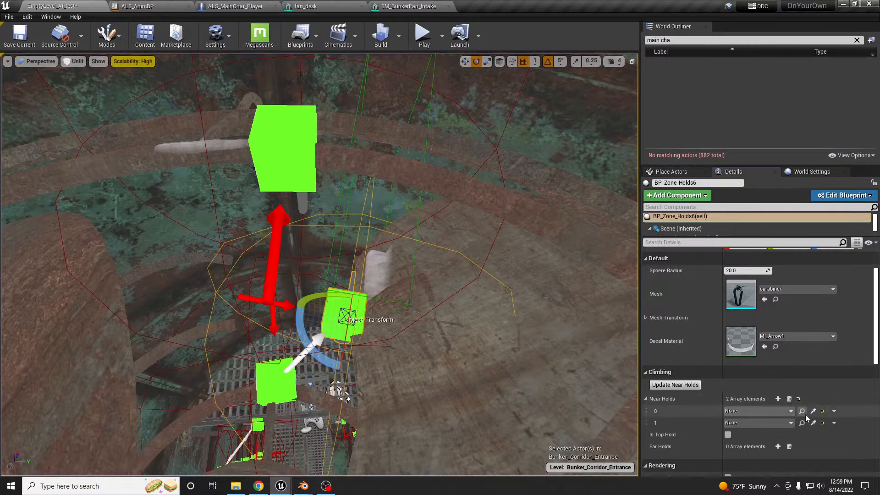
left_click(813, 411)
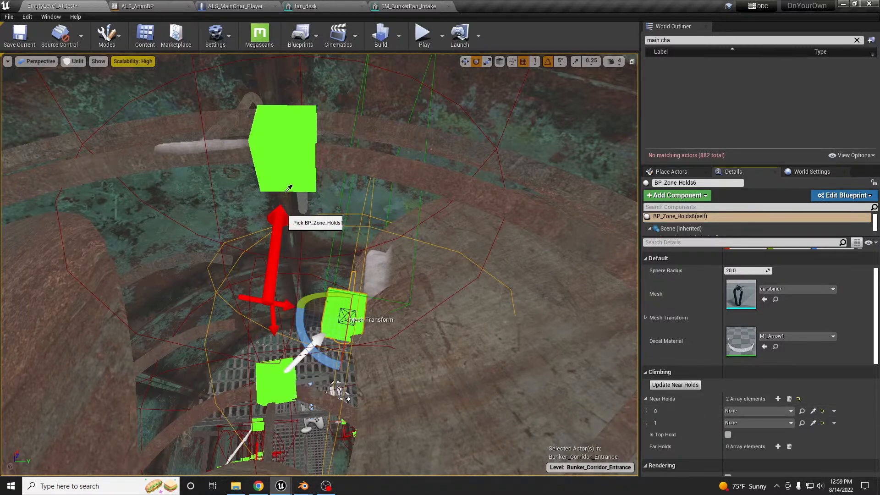
left_click(288, 165)
left_click(813, 423)
left_click(277, 373)
Mark BP_Zone_Holds14 as a top hold, add one Near Holds entry, and assign BP_Zone_Holds6 to it
left_click(285, 146)
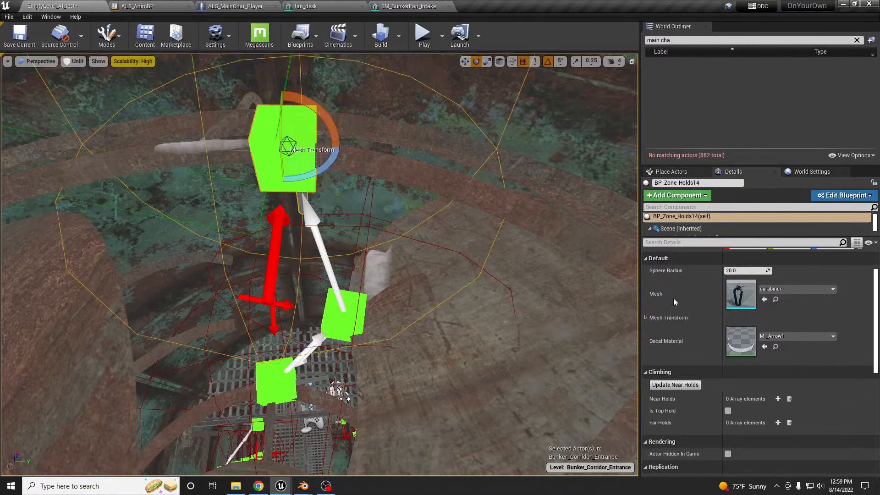
left_click(728, 411)
left_click(778, 399)
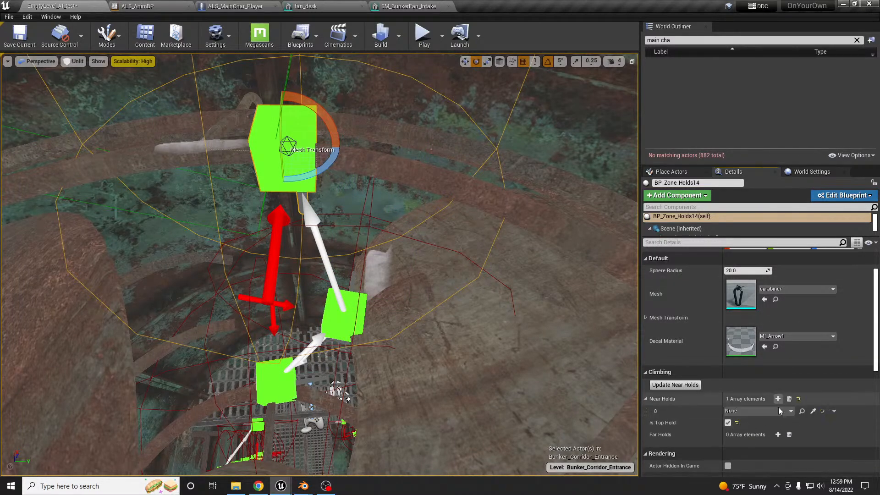
left_click(812, 412)
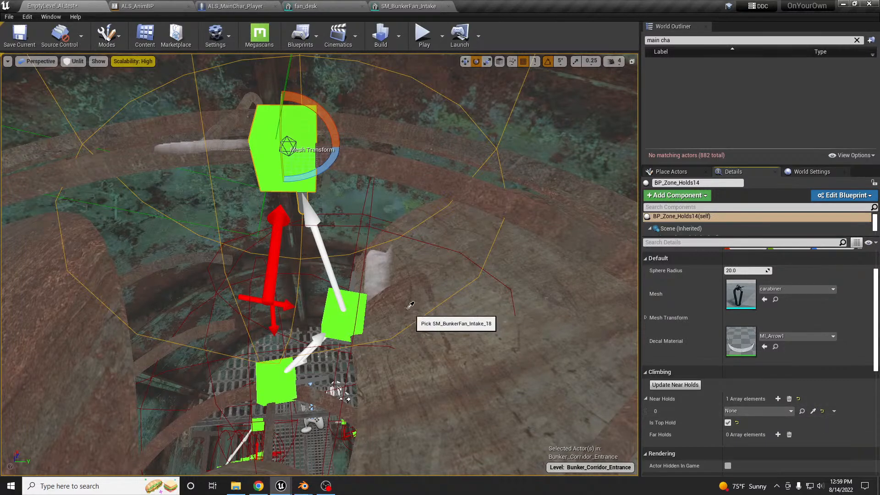
left_click(332, 312)
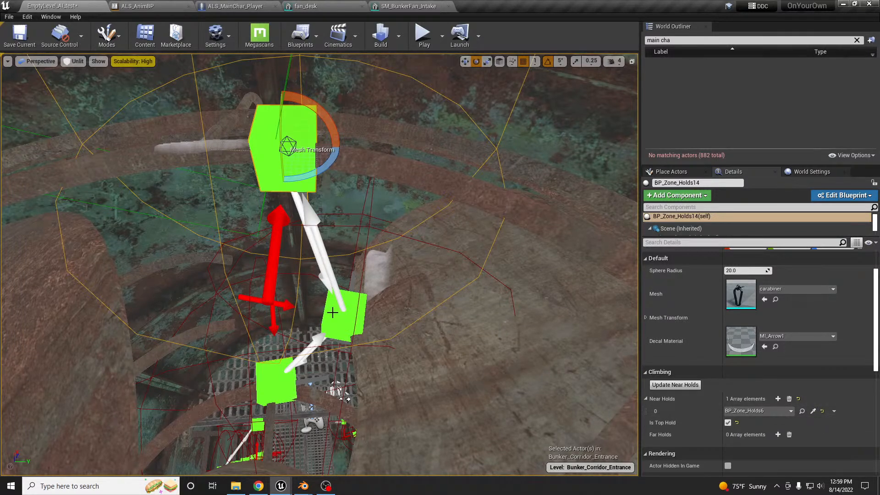
Select the SM_FloorMetalGrate10 platform beside the lower hold chain and save the level
right_click_drag(341, 318, 341, 277)
key("a")
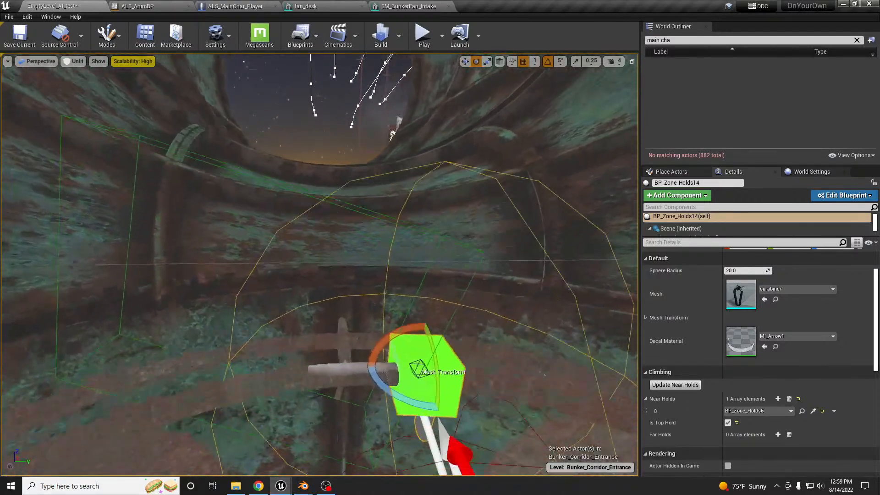
key("q")
right_click_drag(341, 278, 430, 324)
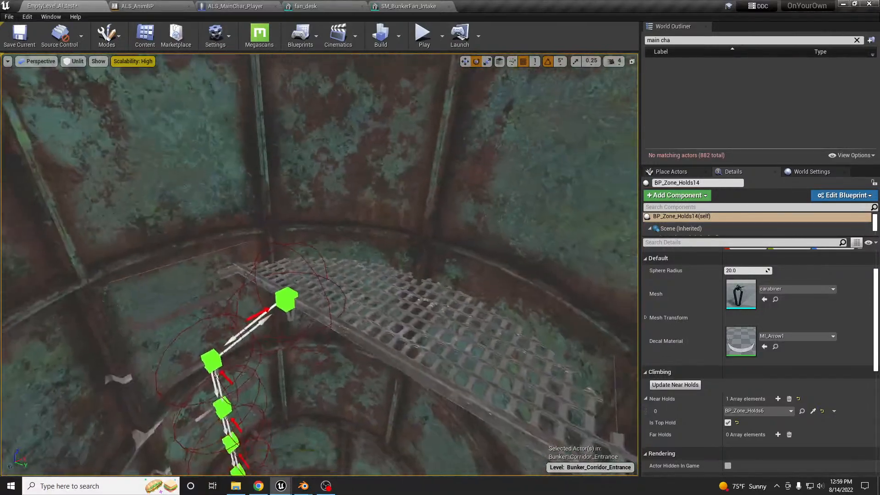
left_click(368, 332)
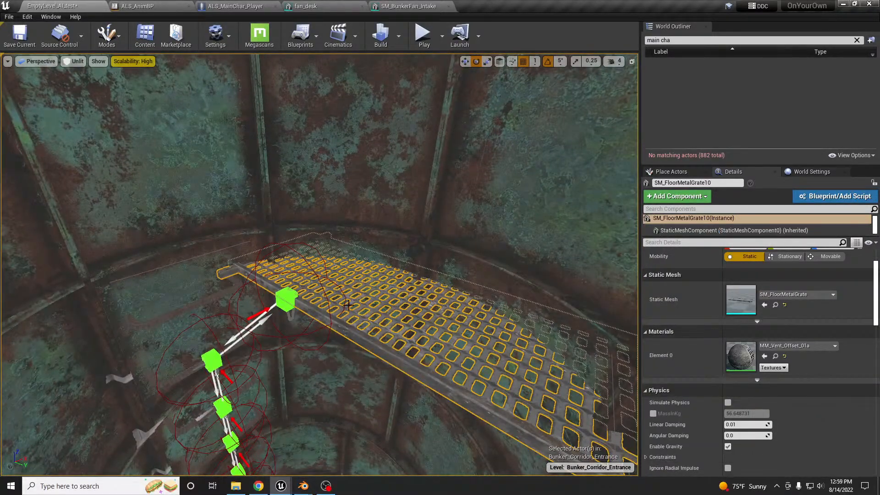
right_click_drag(346, 297, 348, 298)
key("ctrl+s")
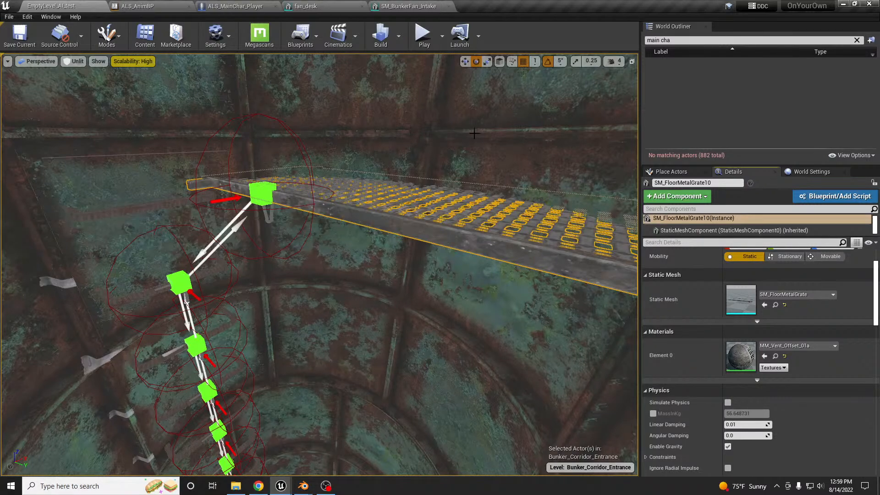
Switch the viewport to lit shading and play-test the climb up the ladder holds toward the fan intake
key("alt+4")
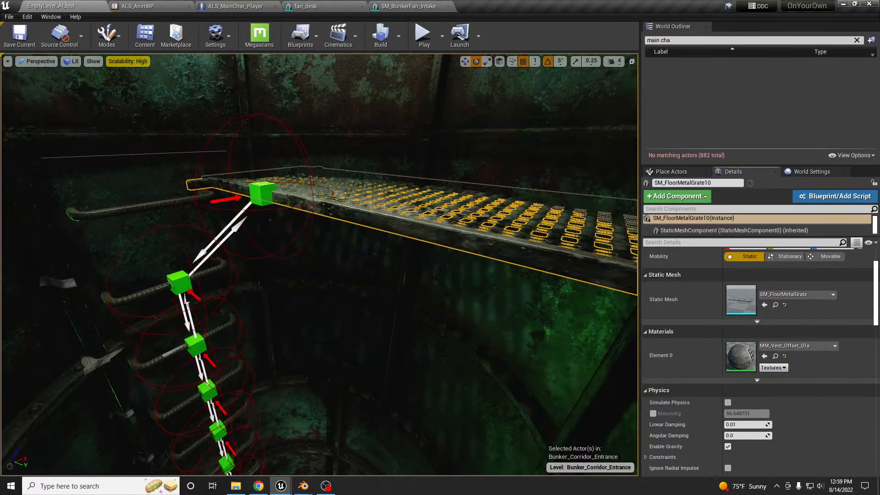
right_click_drag(346, 296, 346, 275)
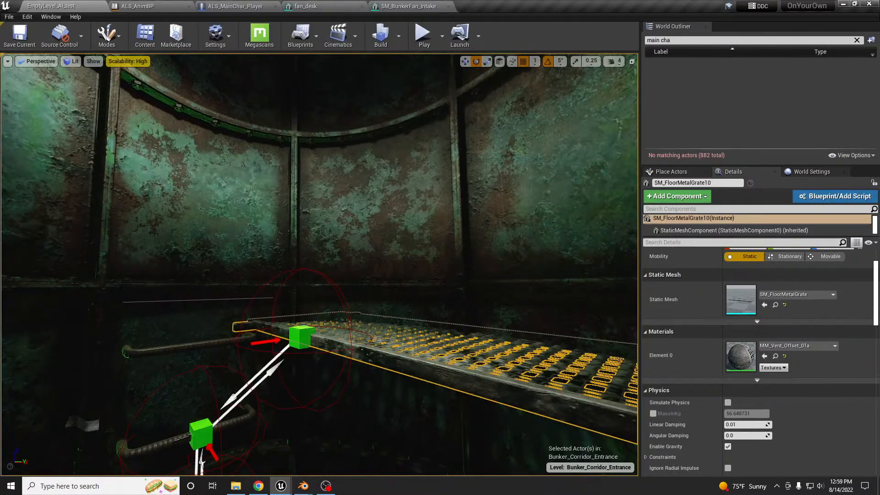
middle_click_drag(377, 281, 358, 316)
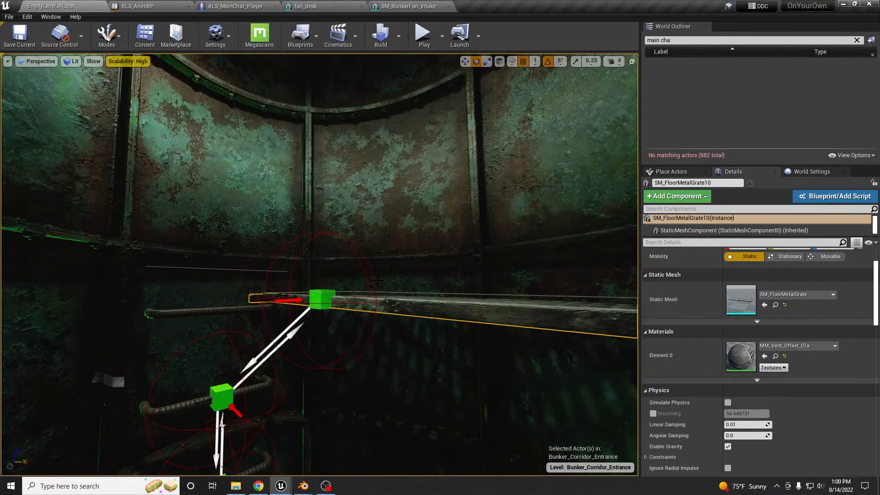
key("alt+p")
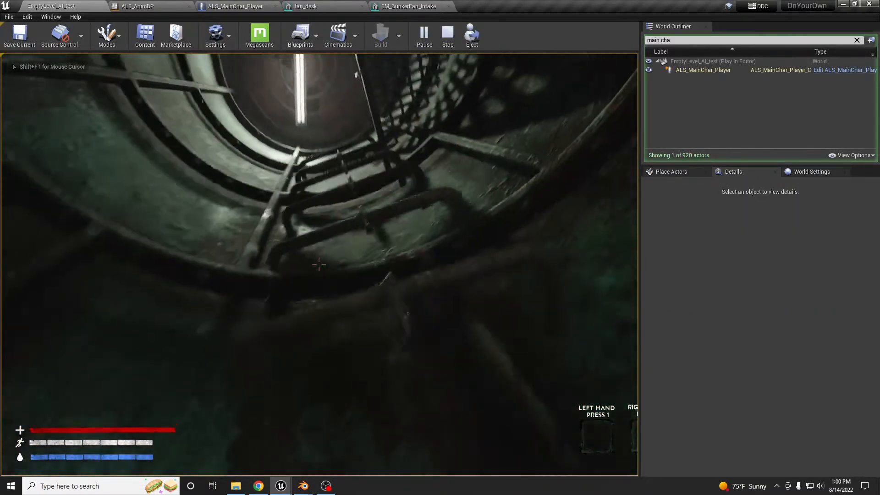
key("w")
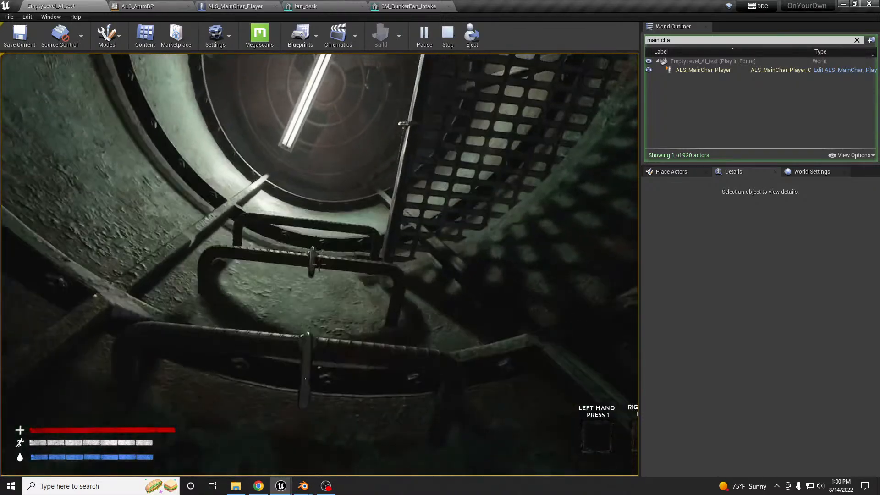
key("w")
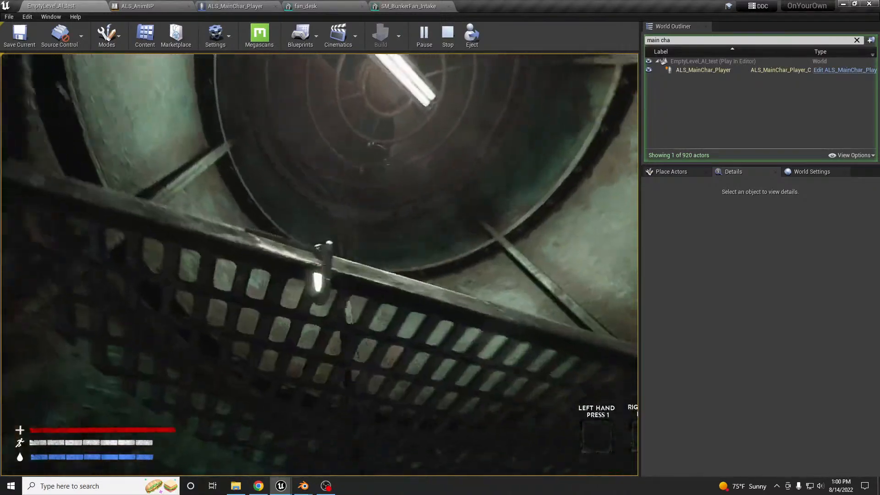
key("w")
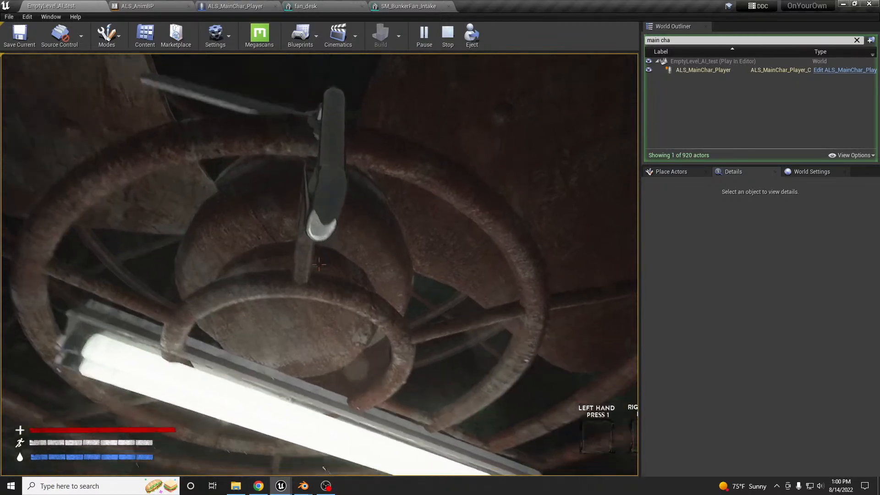
key("Escape")
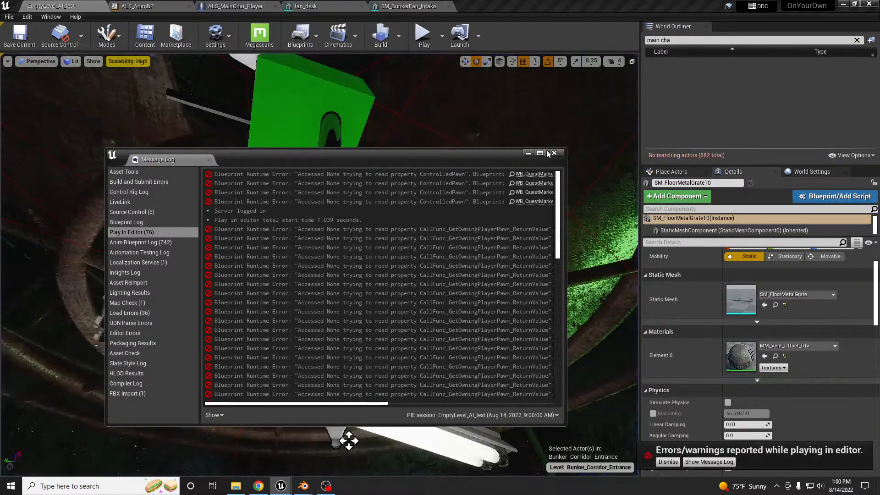
left_click(554, 154)
Select BP_Zone_Holds5 under the fan and examine the gap between it and the shaft below
left_click(322, 138)
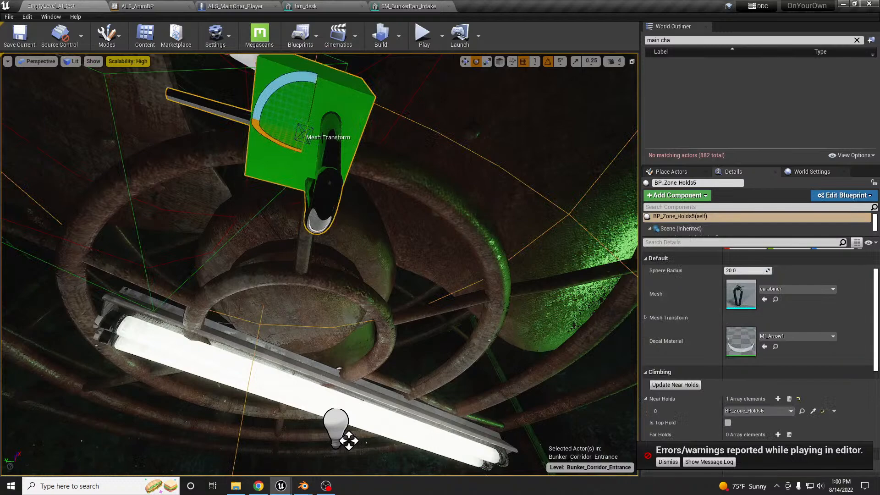
key("f")
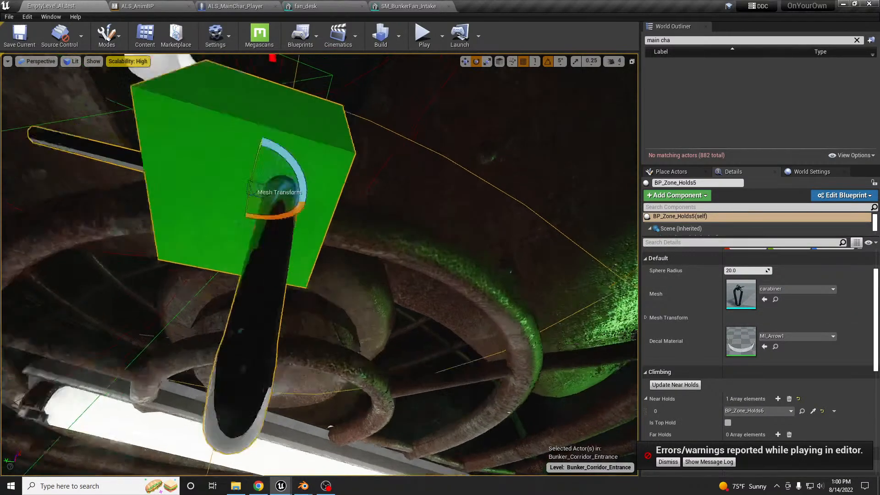
mouse_move(322, 138)
right_mouse_down()
mouse_move(243, 156)
mouse_move(275, 142)
mouse_move(303, 152)
mouse_move(270, 149)
mouse_move(321, 151)
mouse_move(323, 207)
mouse_move(321, 151)
mouse_move(351, 143)
mouse_move(331, 138)
mouse_move(328, 149)
mouse_move(337, 145)
mouse_move(328, 131)
right_mouse_up()
key("s")
key("a")
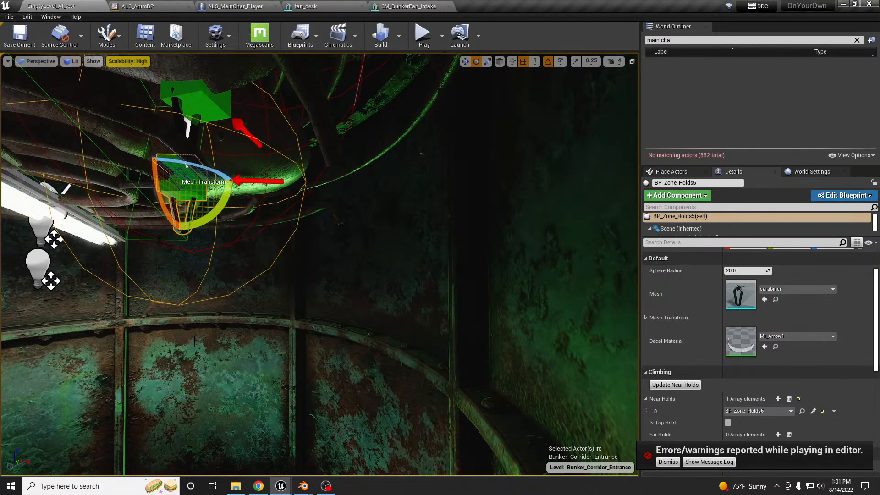
right_click_drag(192, 260, 184, 300)
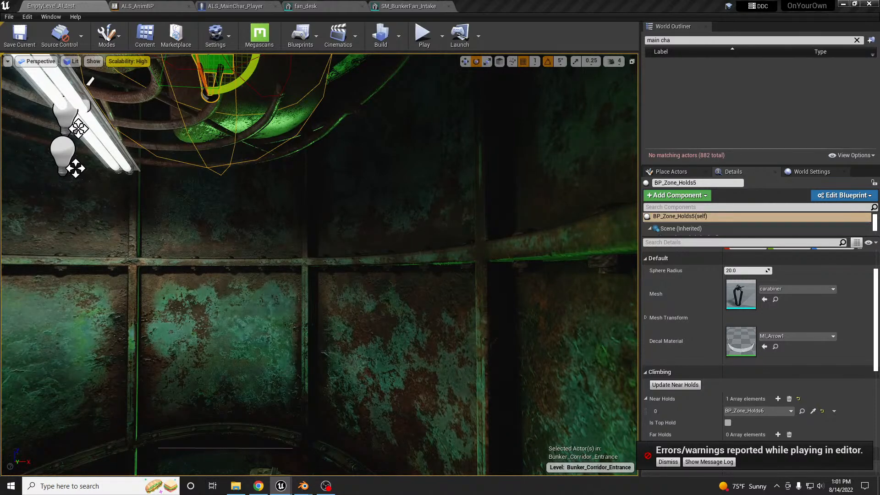
Place the SM_Rope_Hanged_4 mesh under the fan intake and position it to hang beneath BP_Zone_Holds5
left_click_drag(879, 306, 214, 98)
right_click_drag(214, 97, 138, 80)
key("w")
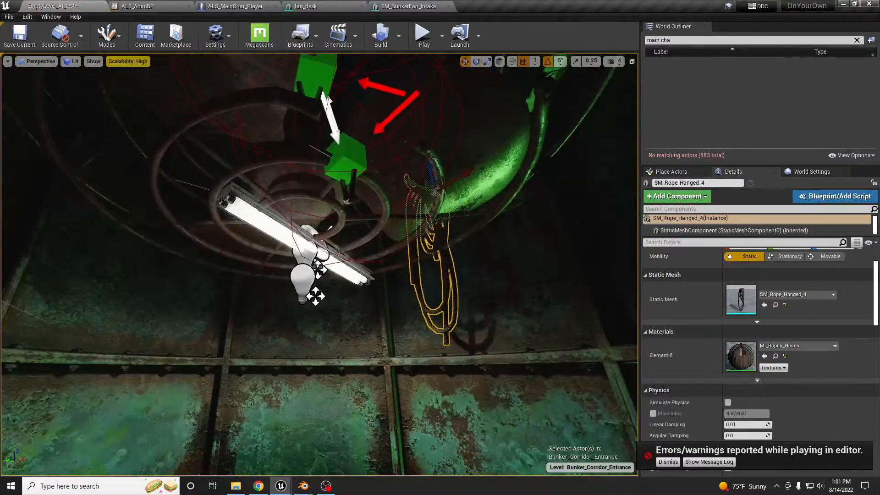
left_click_drag(428, 188, 339, 197)
key("e")
key("w")
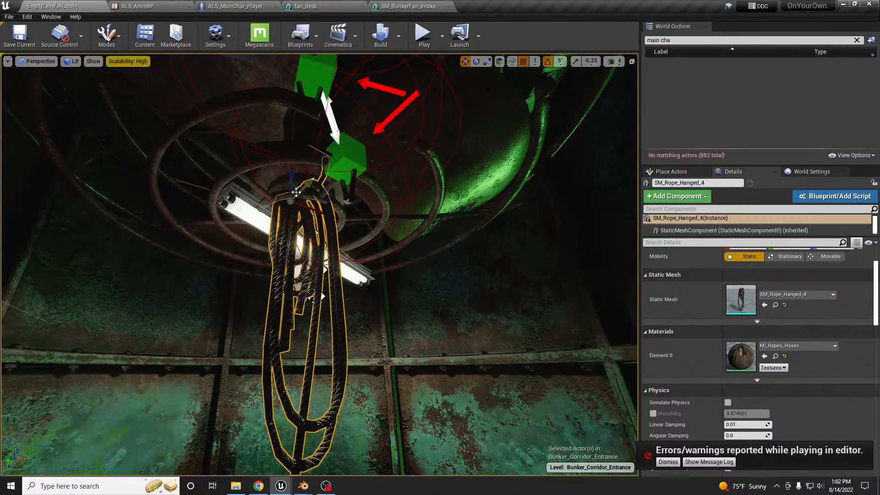
left_click_drag(296, 187, 316, 174)
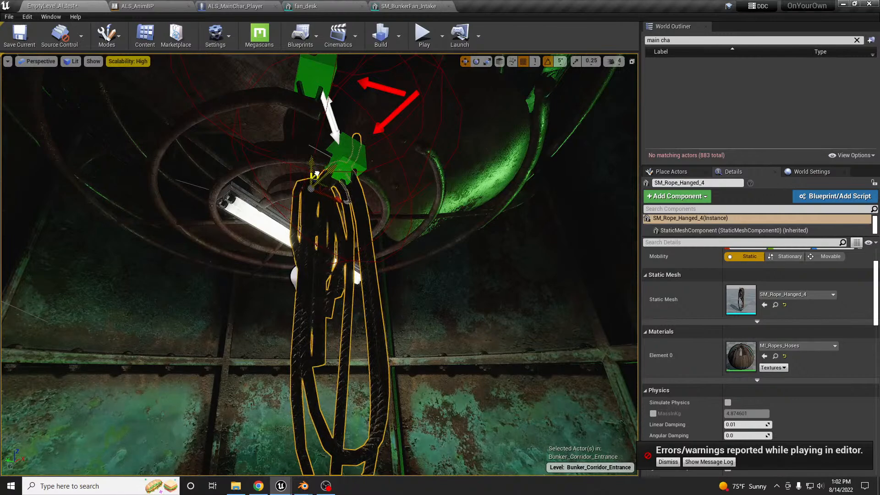
right_click_drag(316, 174, 317, 191)
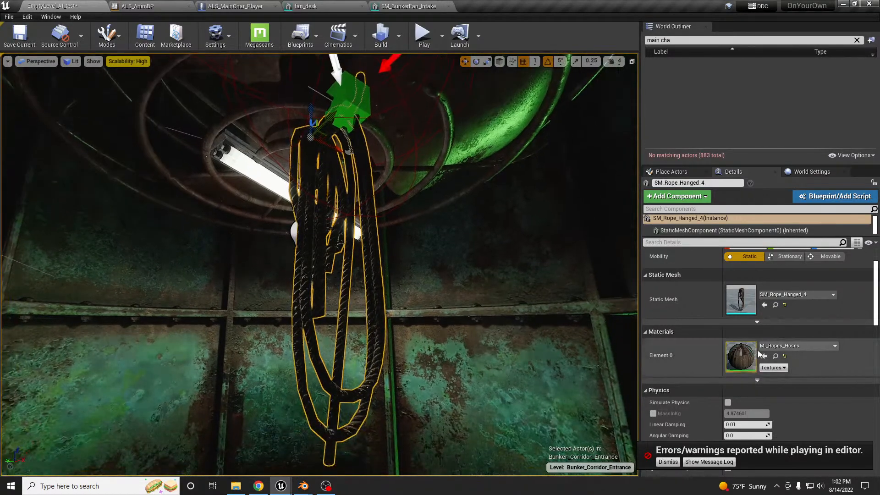
scroll(804, 345, "down", 5)
scroll(803, 345, "down", 6)
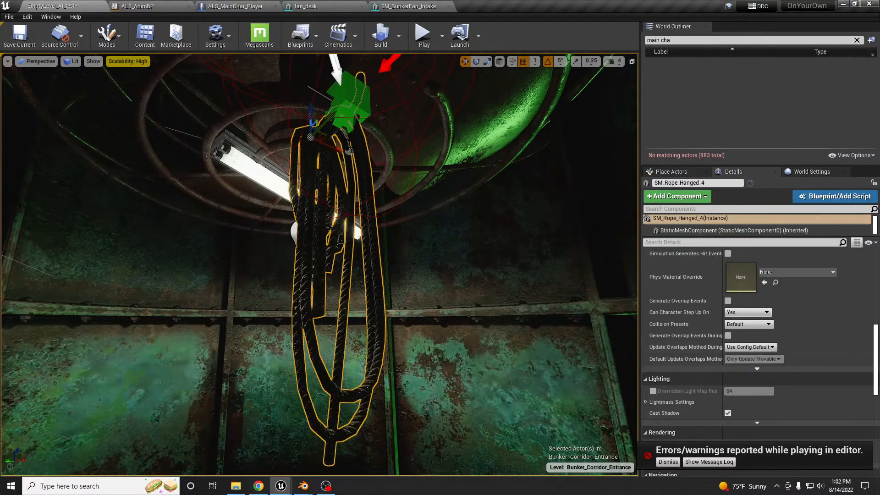
Duplicate BP_Zone_Holds5 and move the copy straight down to the lower part of the hanging rope
left_click(350, 106)
right_click_drag(349, 105, 350, 85)
left_click_drag(339, 153, 360, 400, "alt")
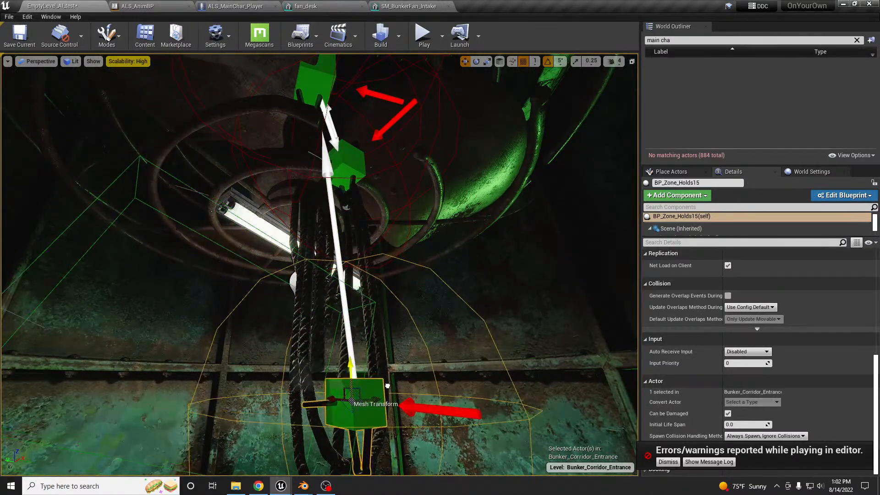
Clear the Near Holds of BP_Zone_Holds15, add one new entry, and assign BP_Zone_Holds5 above it
scroll(800, 356, "up", 5)
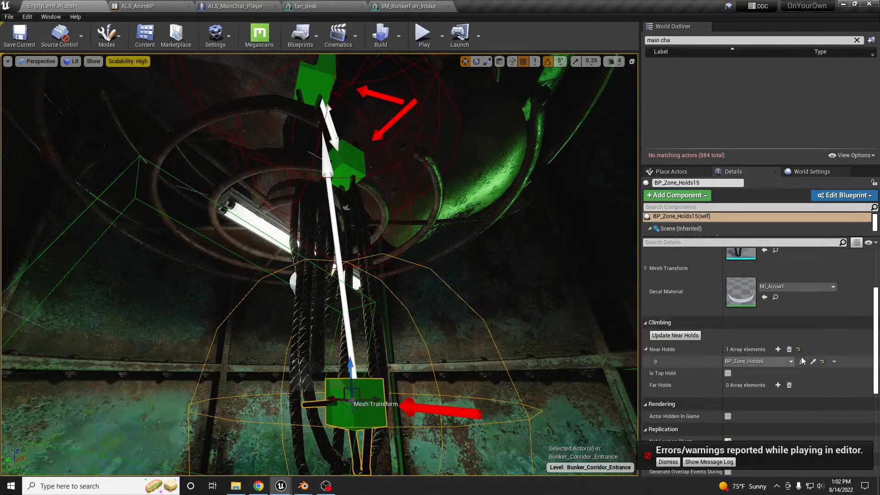
left_click(789, 349)
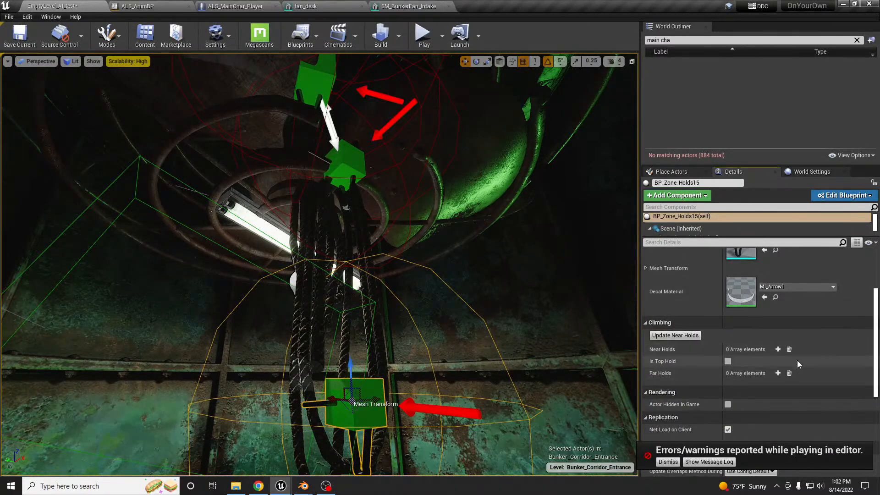
left_click(778, 349)
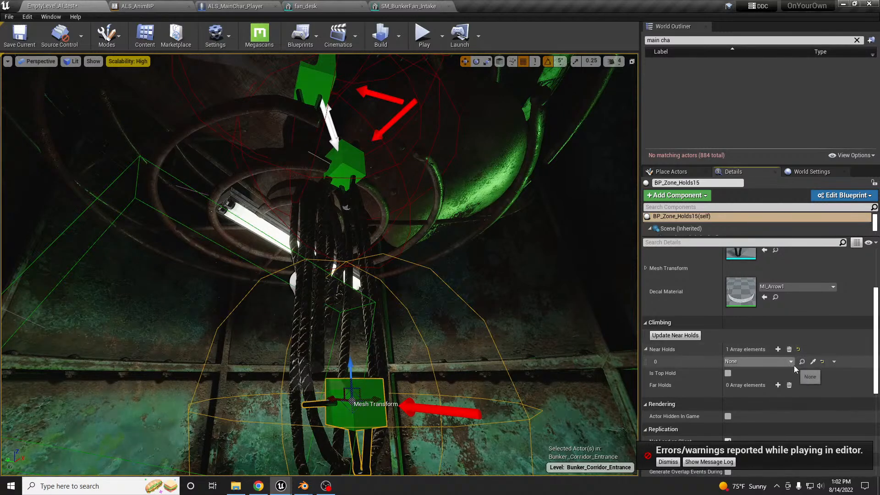
left_click(813, 361)
left_click(351, 160)
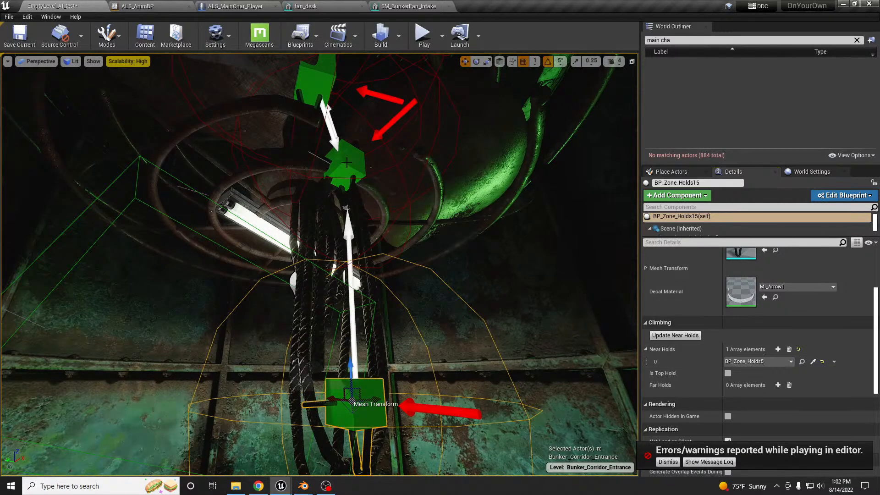
Add a second Near Holds entry to BP_Zone_Holds5 and assign BP_Zone_Holds15 on the rope to it
left_click(341, 153)
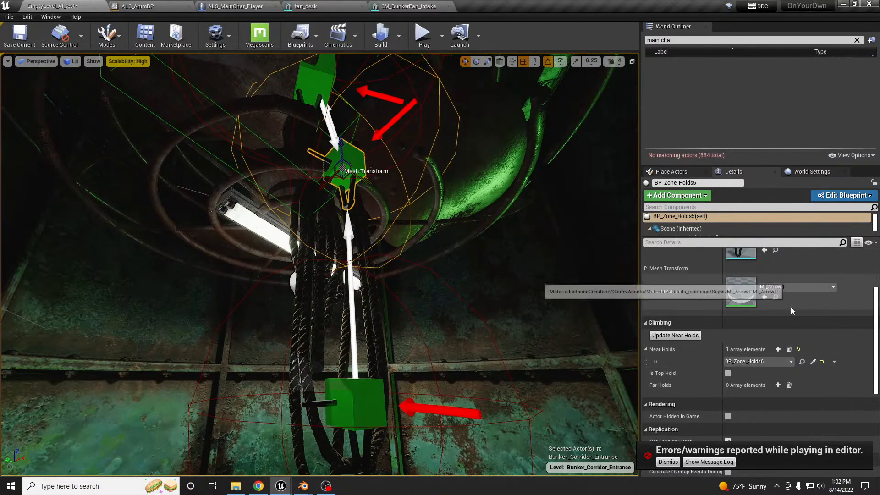
left_click(778, 349)
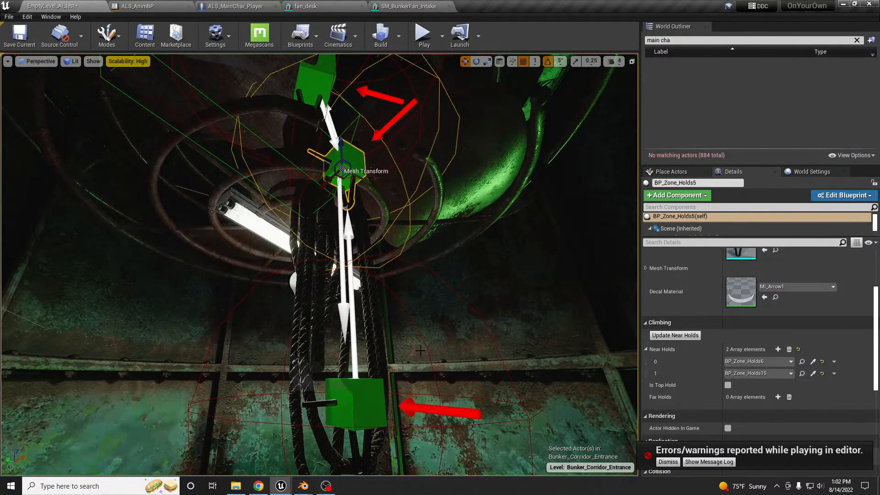
right_click_drag(414, 359, 431, 419)
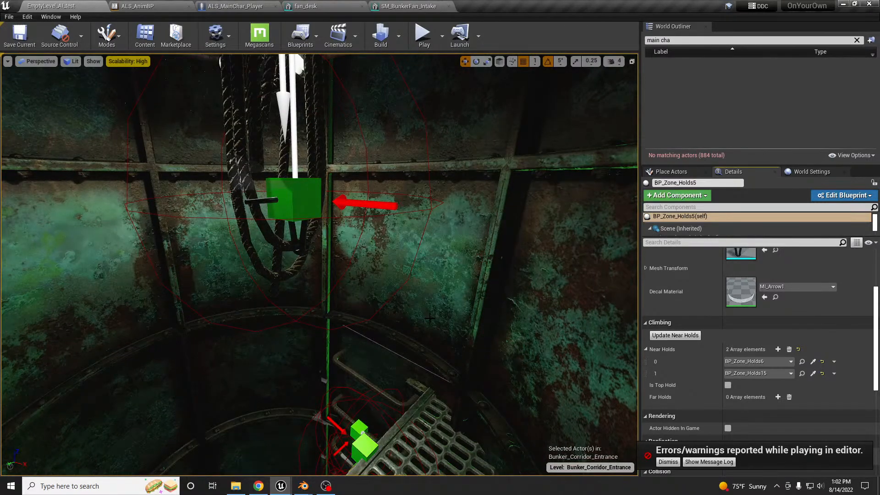
Play-test the climb from the ladder up toward the new rope hold, then end the session
key("alt+p")
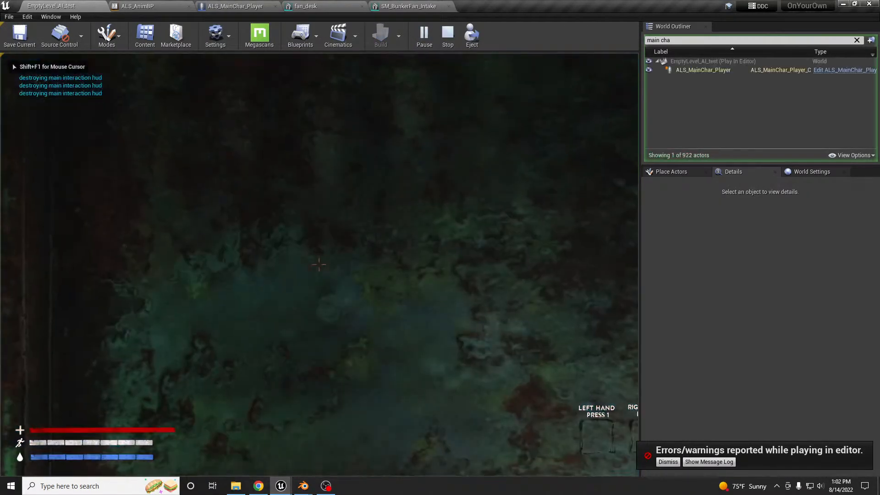
key("w")
key("w")
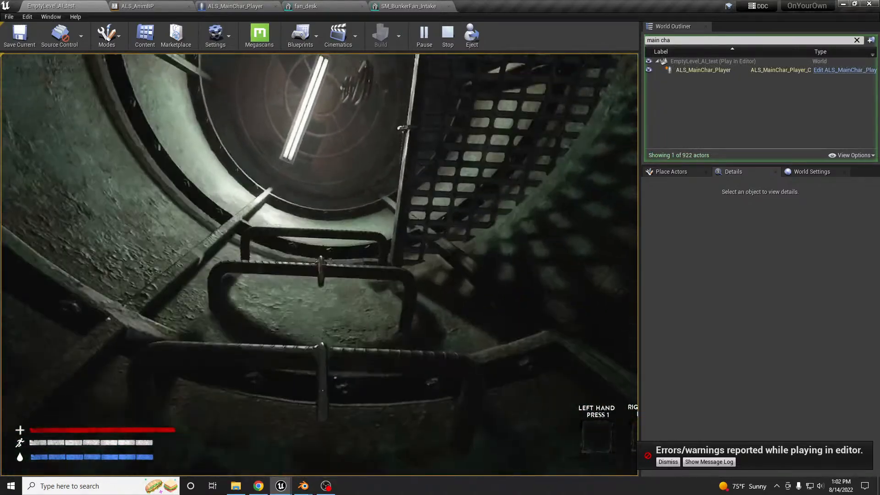
key("w")
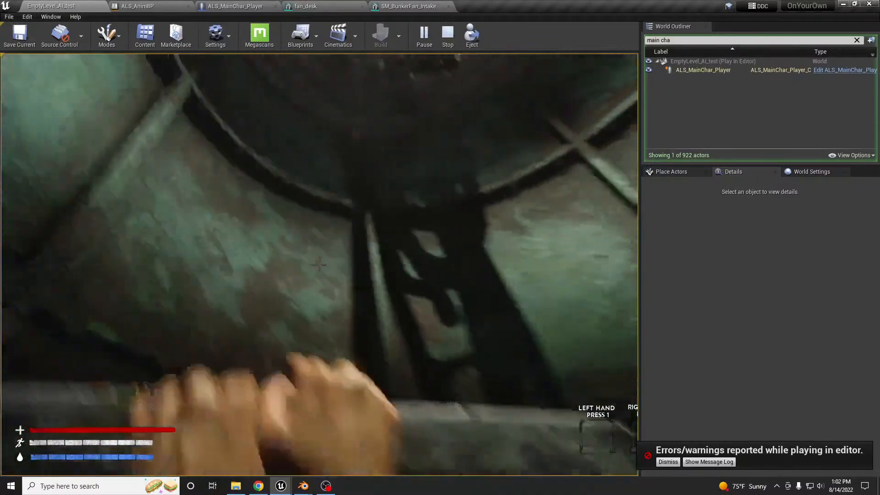
key("w")
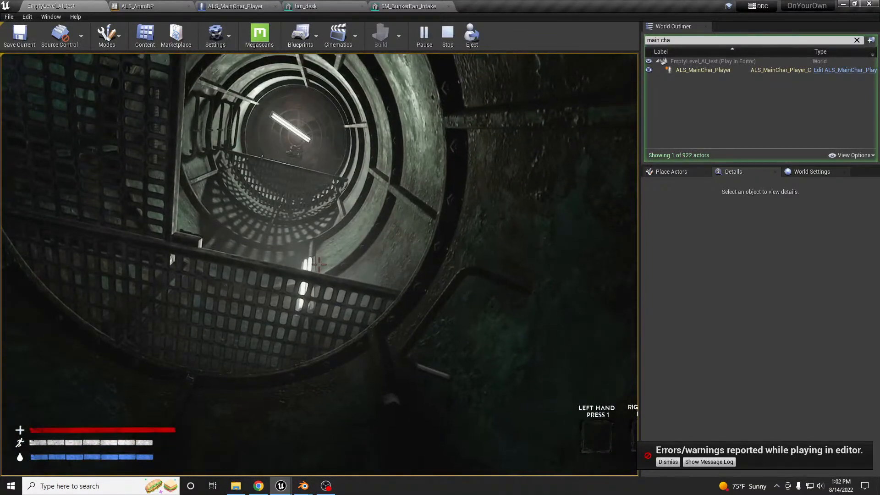
key("Escape")
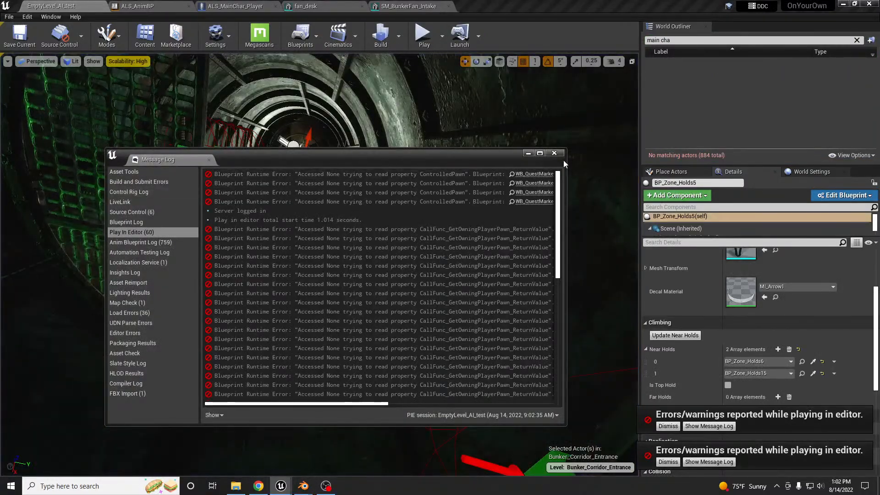
left_click(554, 154)
Move the PlayerStart from the shaft bottom up to the metal grate below the hanging rope and start a play-test
right_click_drag(303, 232, 316, 206)
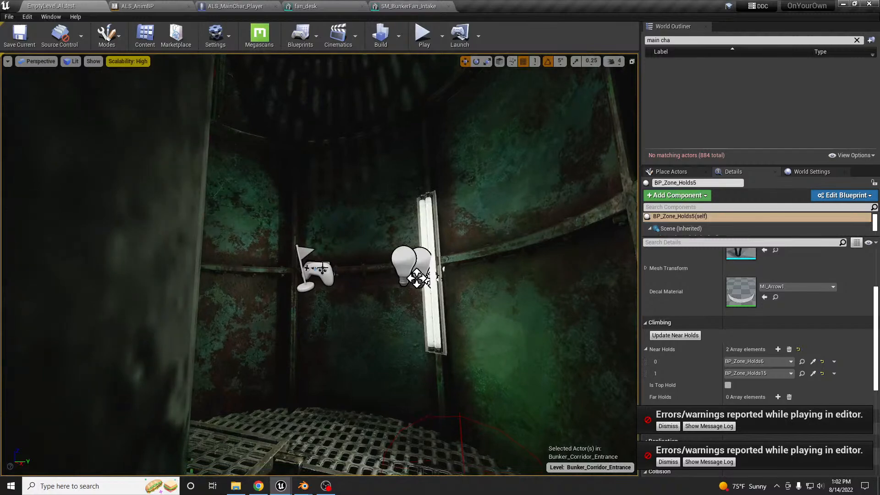
left_click(309, 261)
key("f")
right_click_drag(309, 261, 294, 251)
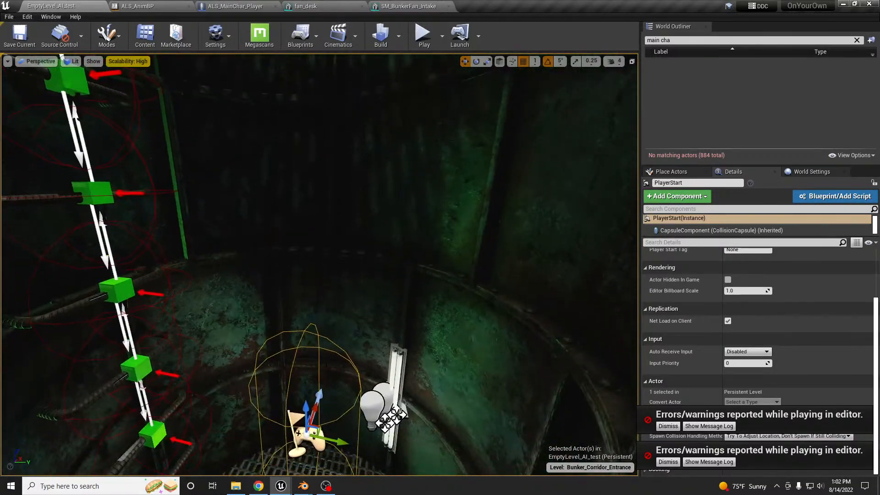
right_click_drag(306, 407, 306, 381)
left_click_drag(306, 289, 273, 133)
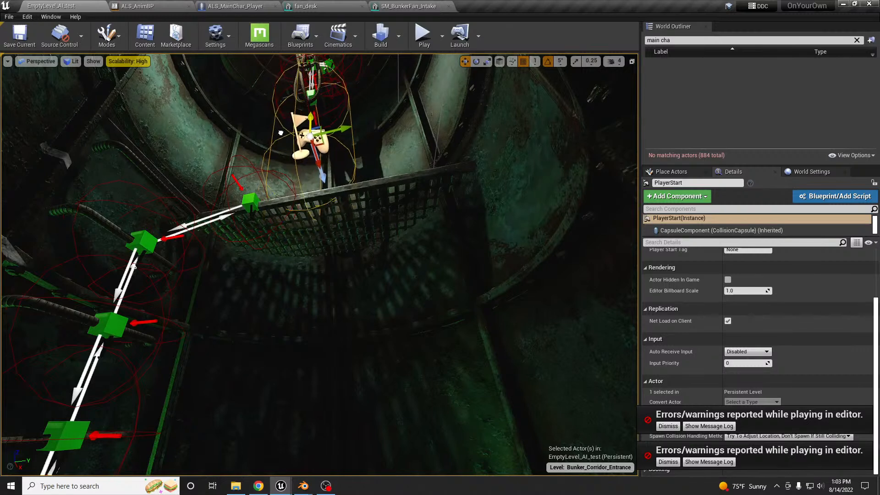
left_click_drag(311, 130, 316, 150)
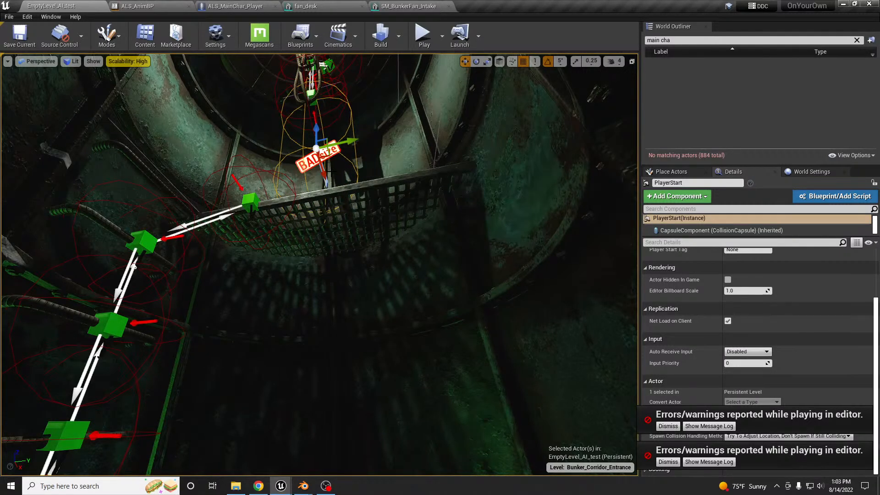
key("alt+p")
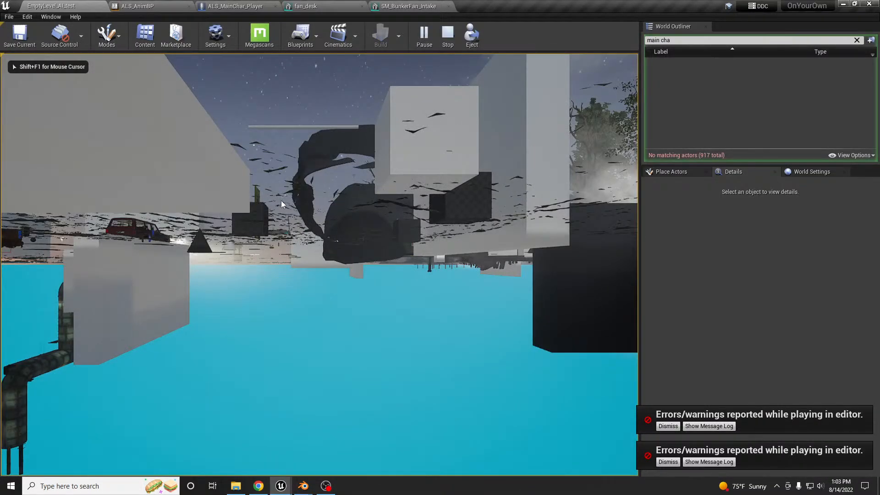
End the play-test, filter the level's actors for "start" and focus the view on the PlayerStart
key("Escape")
left_click(553, 153)
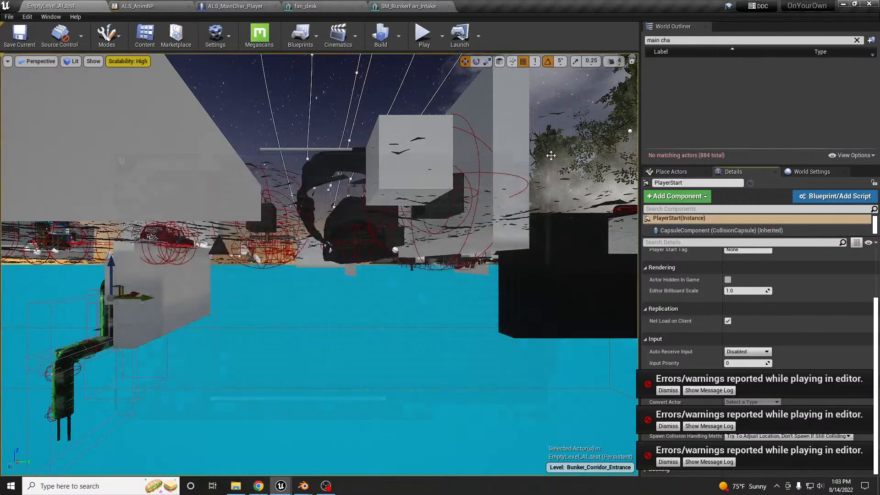
left_click_drag(684, 42, 605, 46)
type("start")
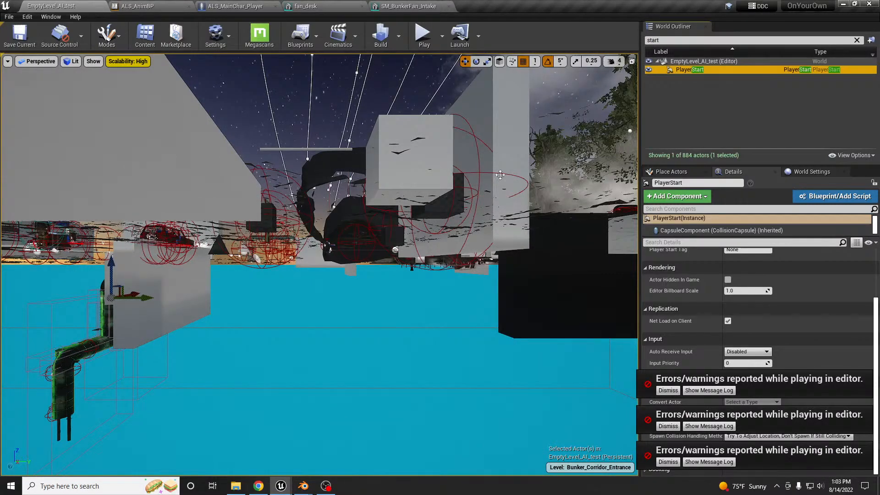
double_click(688, 69)
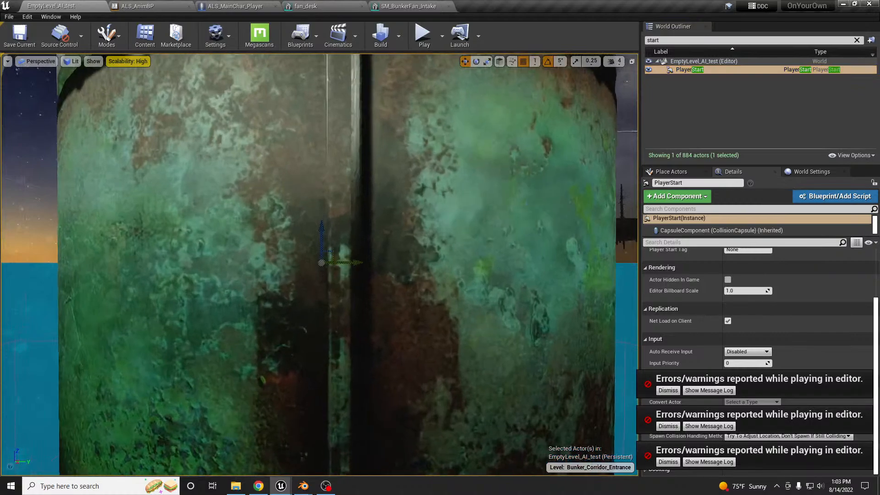
Shift the PlayerStart sideways over the metal grate, away from the hanging rope
key("w")
right_click_drag(321, 263, 301, 277)
key("s")
key("w")
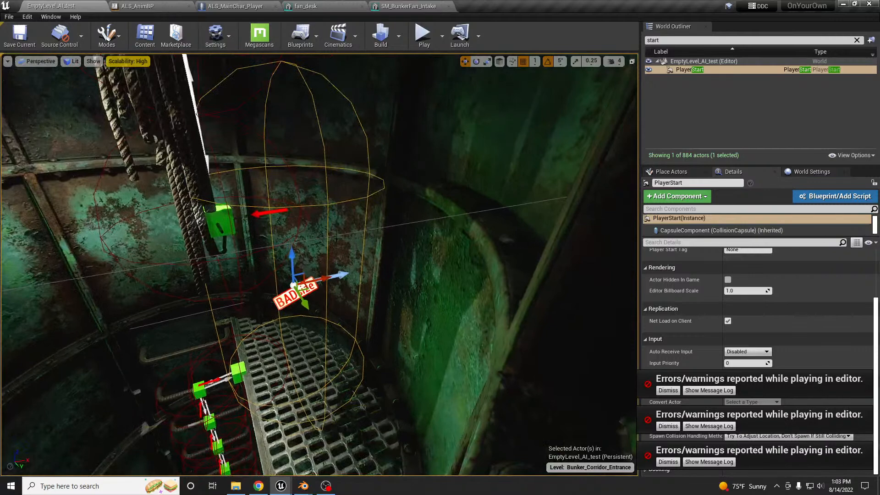
left_click_drag(306, 292, 344, 363)
key("a")
right_click_drag(360, 346, 430, 351)
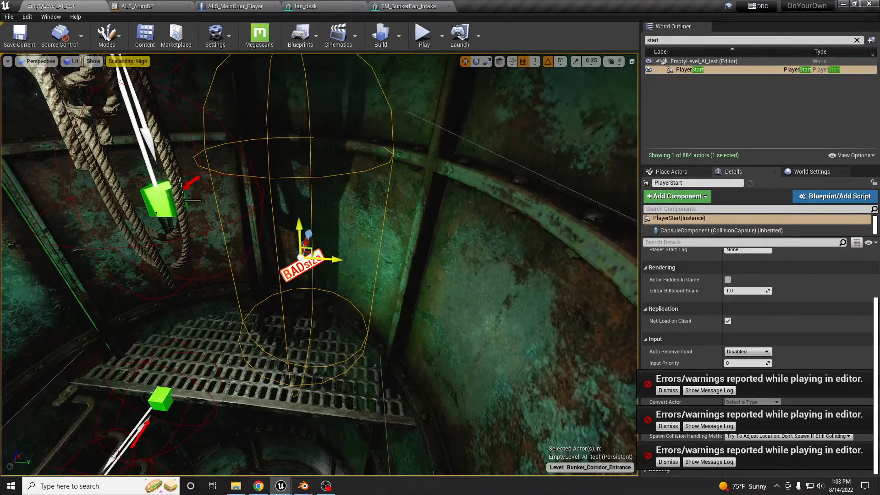
Open the hanging rope's SM_Rope_Hanged_4 mesh and examine its collision close up
left_click(98, 119)
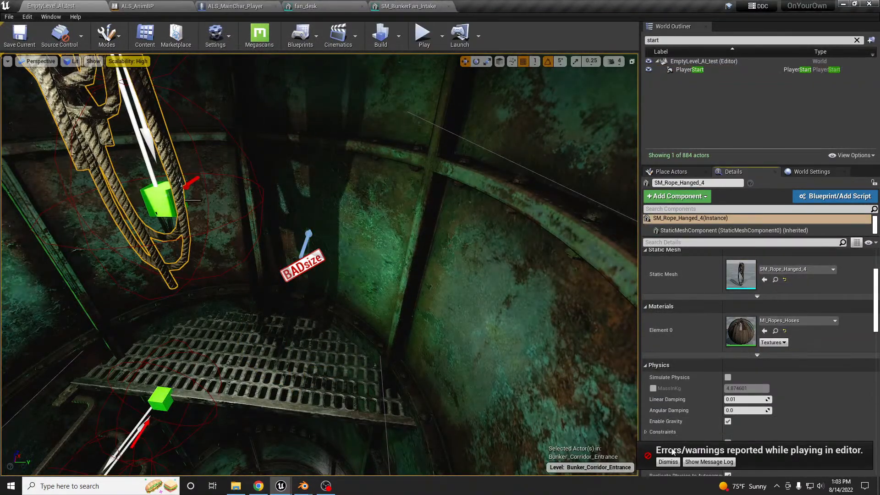
double_click(740, 277)
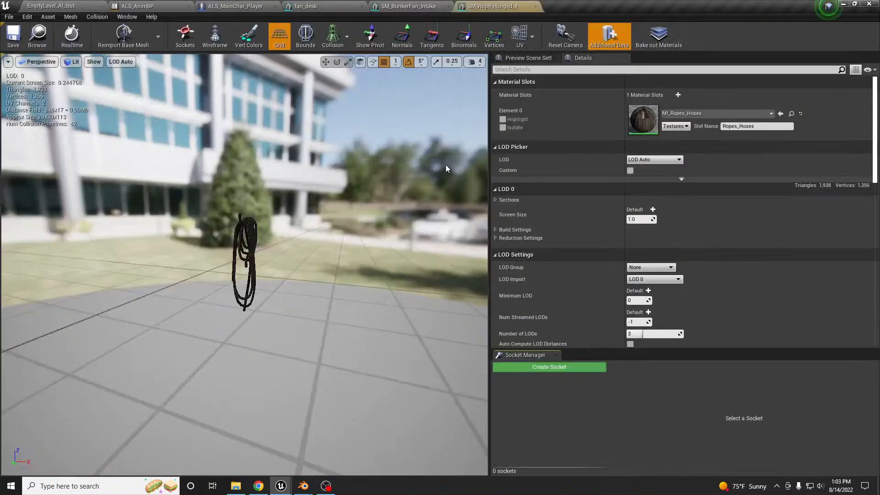
left_click(344, 61)
right_click_drag(268, 238, 269, 238)
key("w")
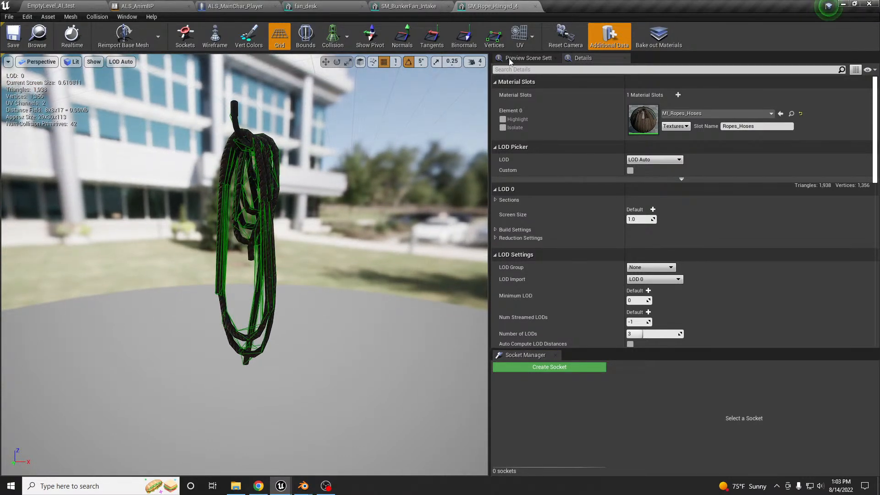
Close the SM_Rope_Hanged_4, SM_BunkerFan_Intake and fan_desk mesh editors and return to the EmptyLevel_AI_test level
left_click(535, 6)
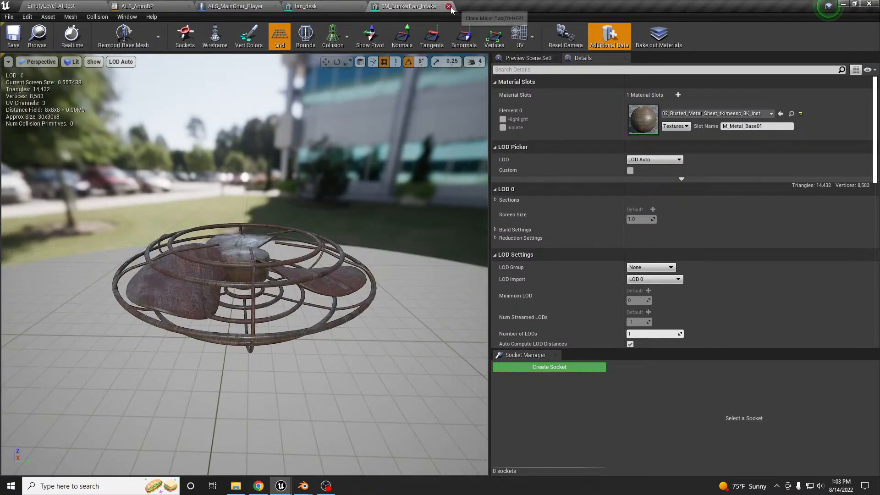
left_click(449, 6)
left_click(362, 6)
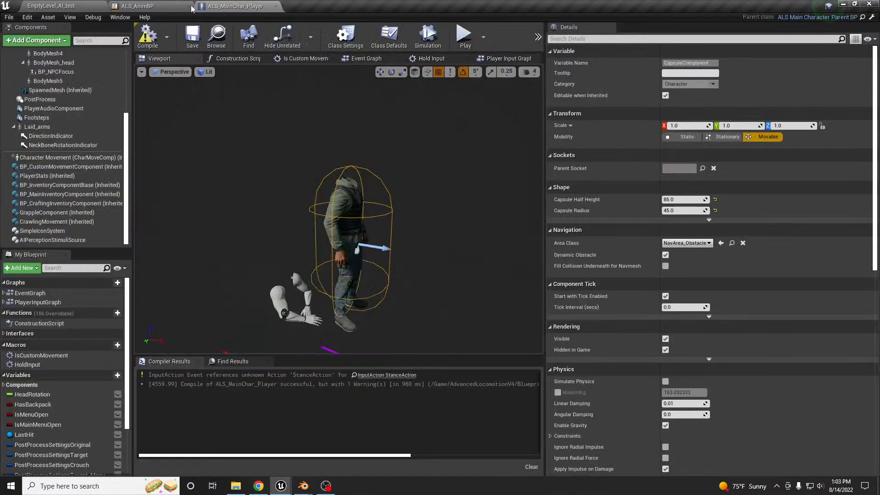
left_click(59, 6)
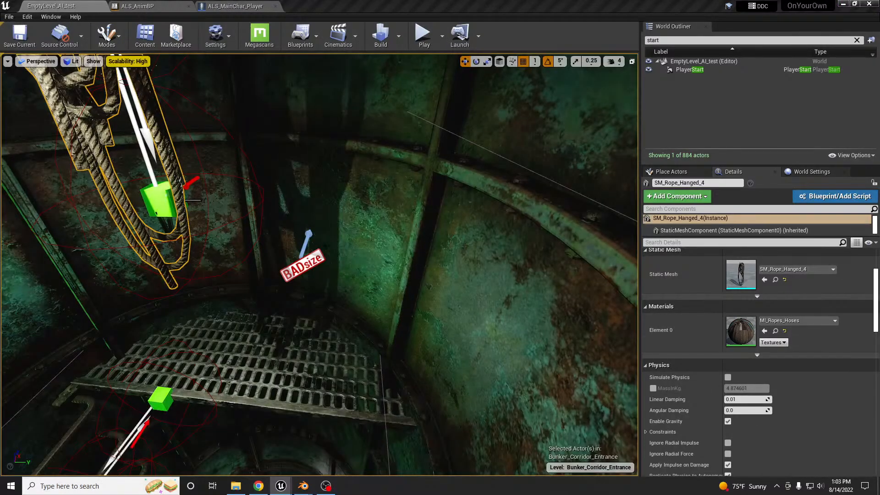
Rotate the PlayerStart toward the hanging rope and reposition it above the grate, clear of obstructing collision
key("e")
left_click_drag(325, 278, 386, 268)
key("w")
left_click_drag(285, 256, 319, 292)
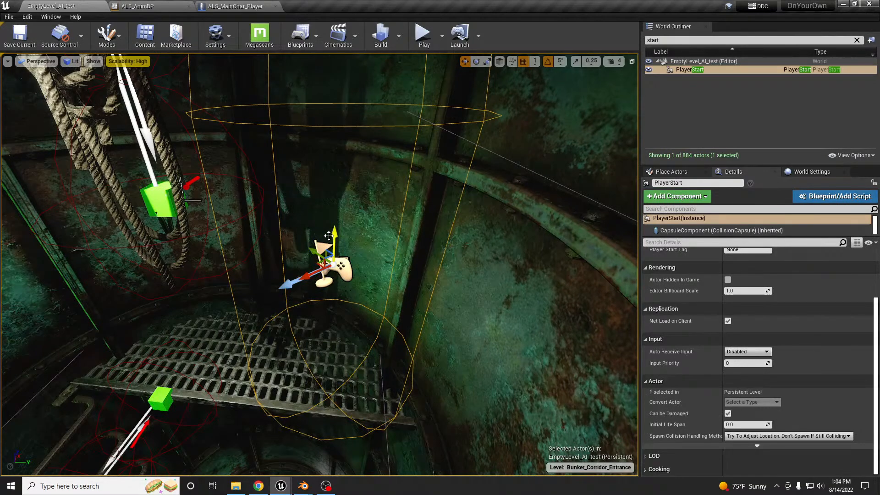
Play-test the spawn point above the grate, end the session and dismiss the message log
key("alt+p")
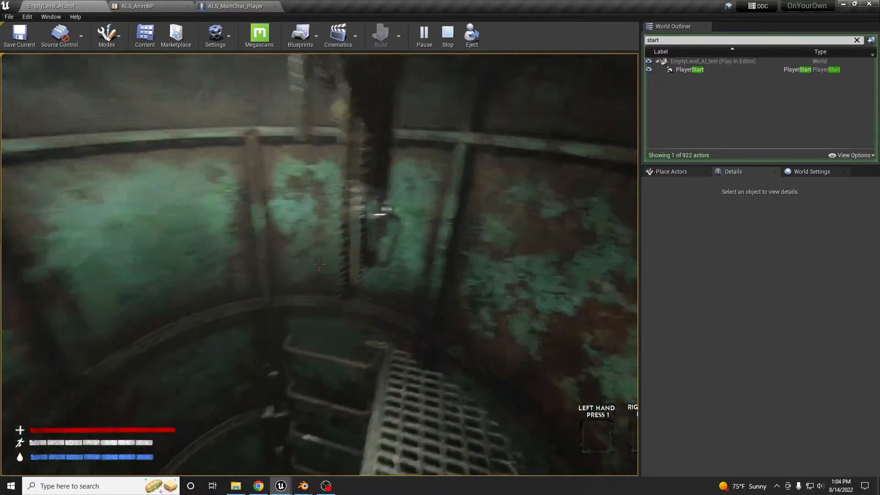
key("Escape")
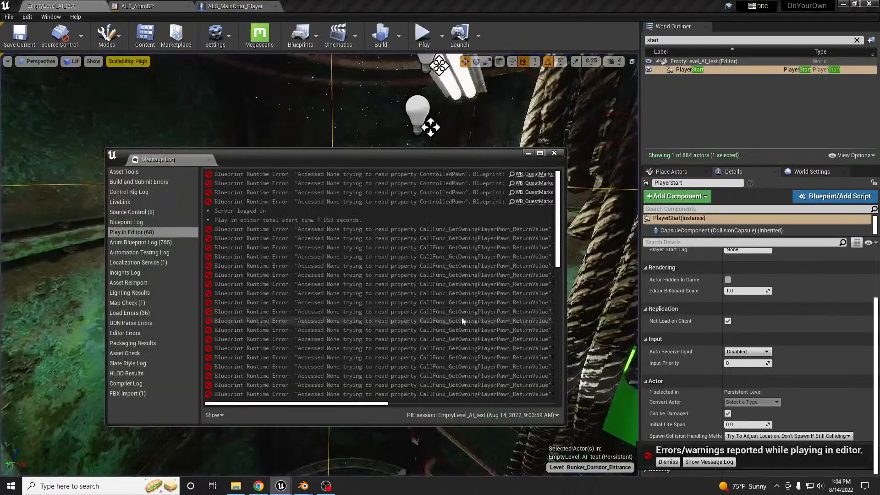
left_click(555, 153)
Move BlockingVolume7 slightly outward, away from the bunker entrance shaft
scroll(402, 257, "down", 10)
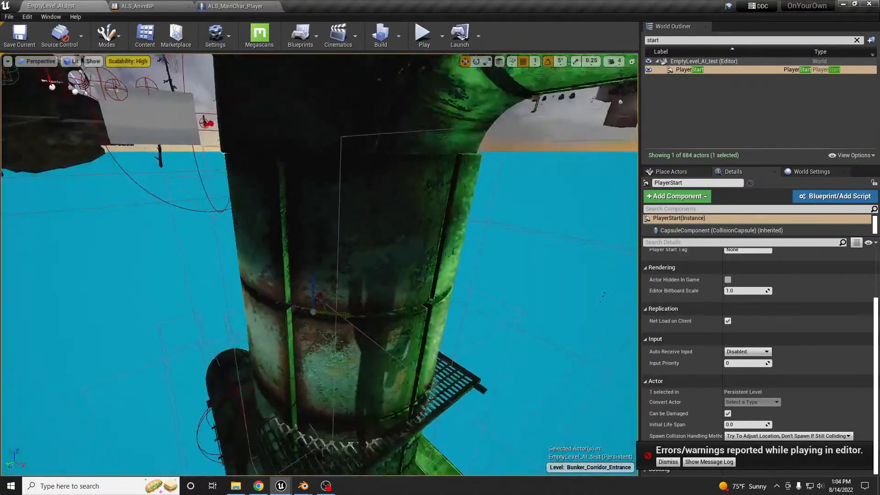
right_click_drag(402, 257, 459, 278)
left_click(403, 257)
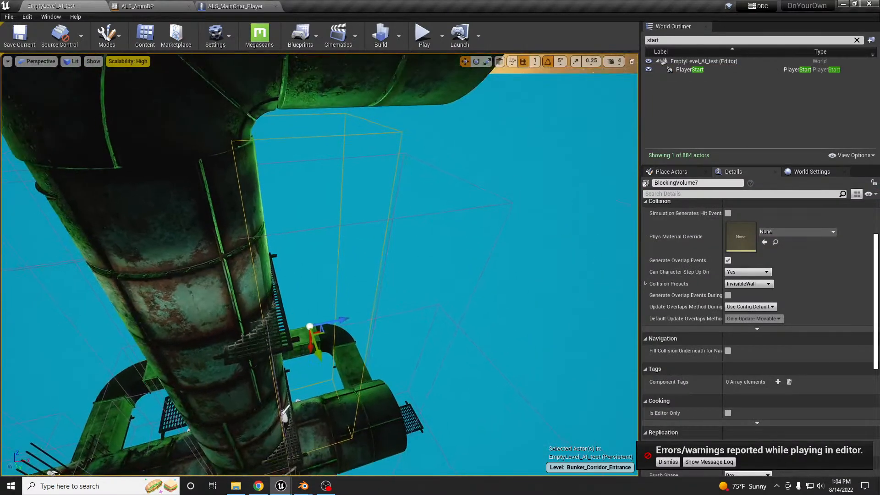
left_click_drag(337, 321, 343, 319)
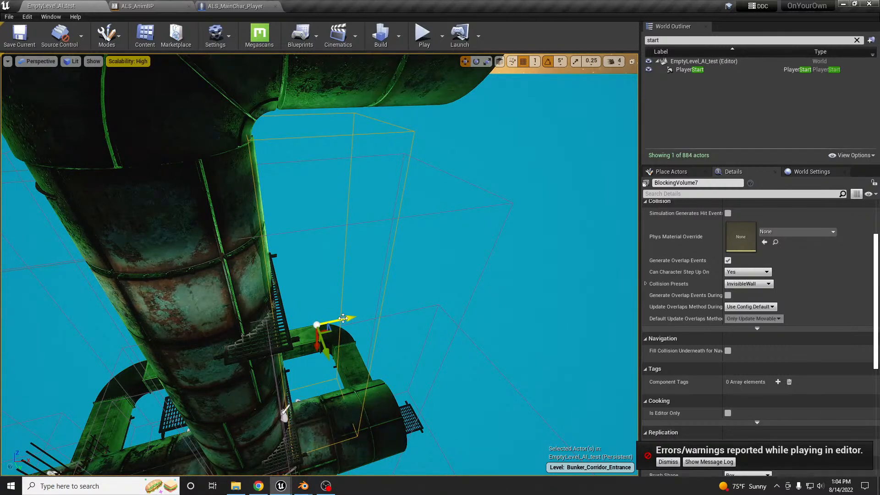
Play-test moving from the grate toward the hanging rope, end the session and dismiss the message log
key("alt+p")
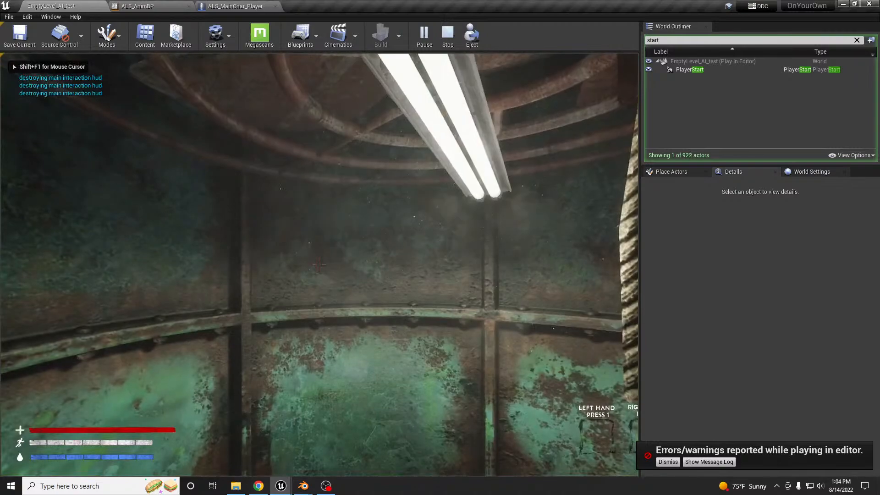
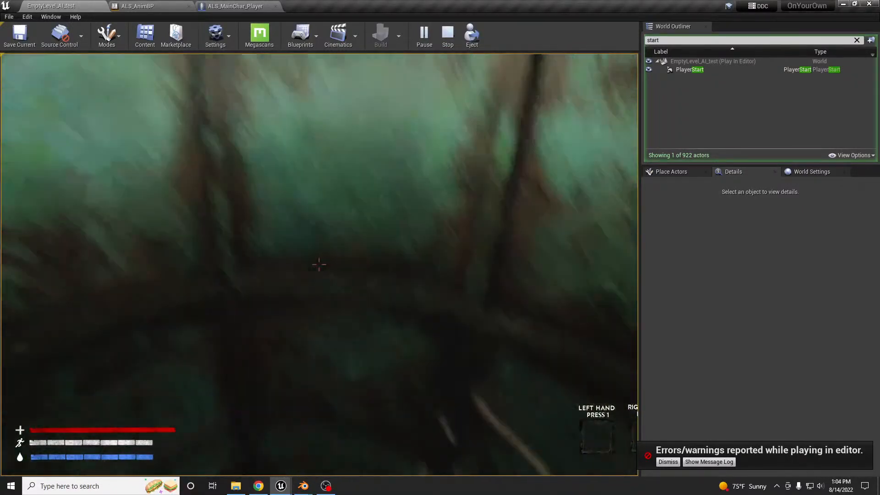
key("w")
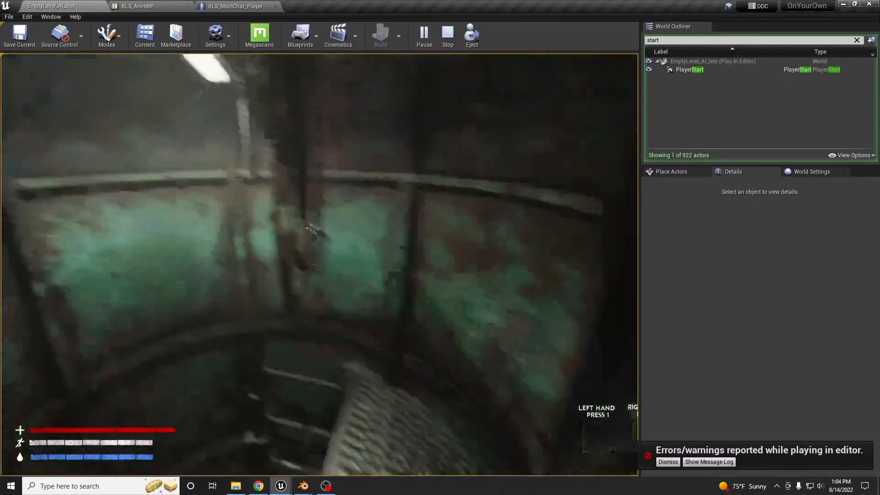
key("w")
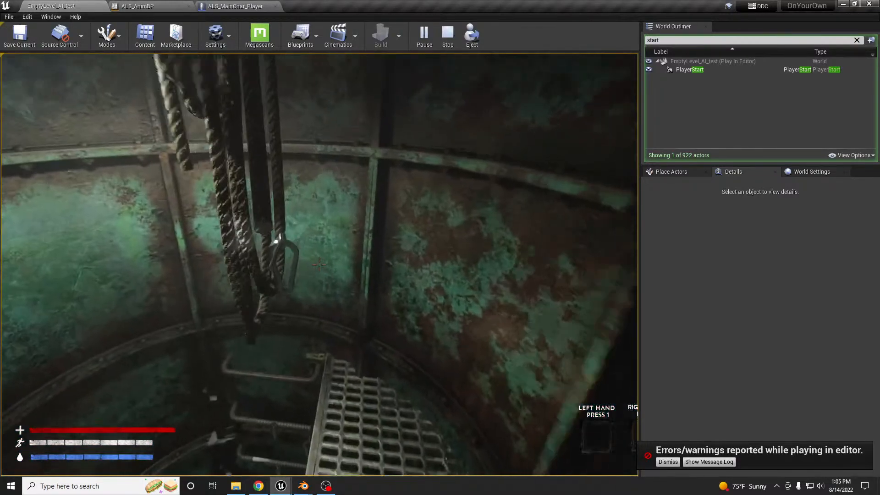
key("Escape")
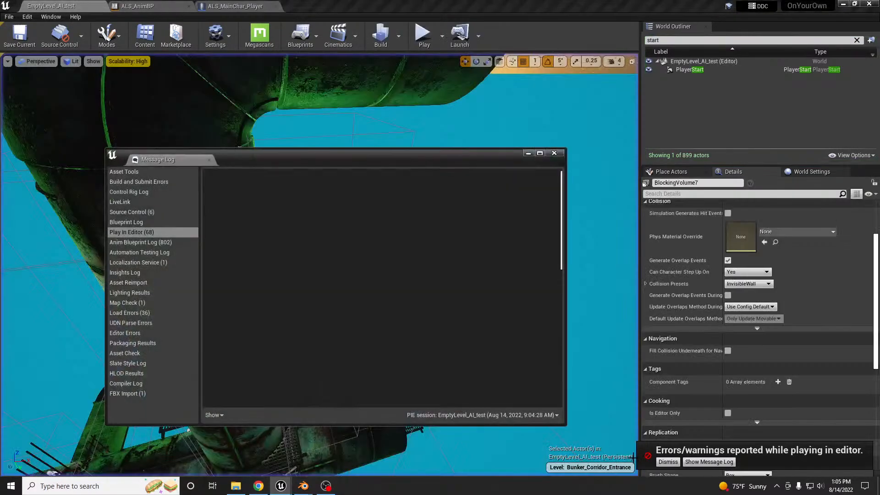
left_click(562, 154)
Select BP_Zone_Holds15 on the rope, check its climbing settings and dismiss the error notifications
right_click_drag(563, 155, 689, 160)
left_click(280, 320)
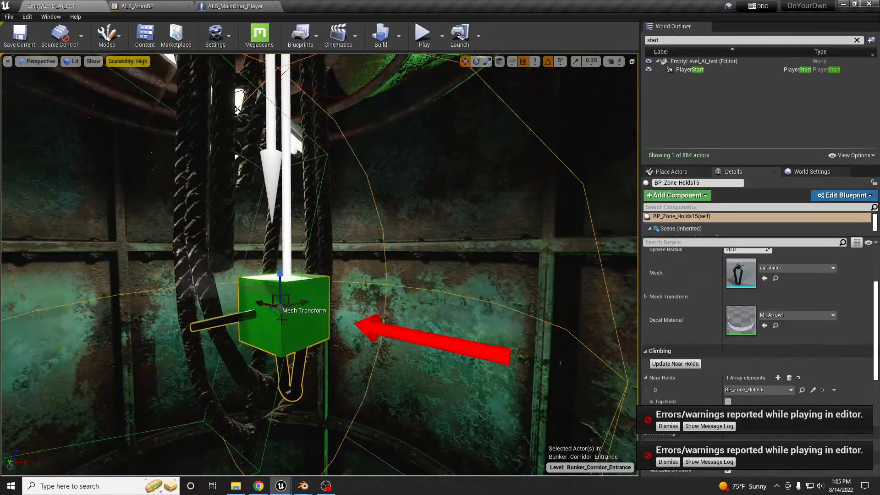
scroll(818, 334, "up", 3)
scroll(816, 335, "down", 5)
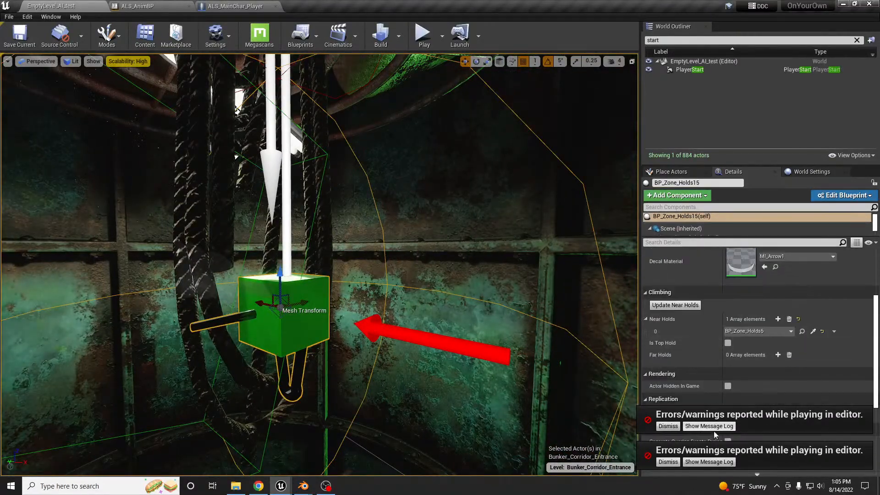
left_click(674, 430)
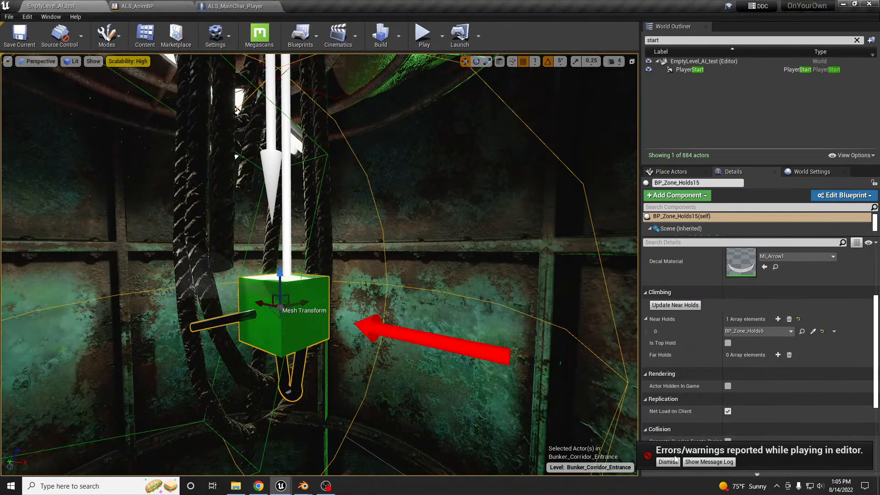
left_click(675, 460)
Move the hanging rope together with BP_Zone_Holds15 sideways toward the fluorescent light under the fan intake
mouse_move(573, 375)
right_mouse_down()
mouse_move(612, 440)
mouse_move(614, 461)
mouse_move(595, 472)
mouse_move(617, 422)
mouse_move(591, 394)
mouse_move(564, 392)
mouse_move(562, 365)
right_mouse_up()
mouse_move(437, 312)
right_mouse_down()
mouse_move(484, 355)
mouse_move(486, 375)
mouse_move(438, 328)
mouse_move(440, 302)
right_mouse_up()
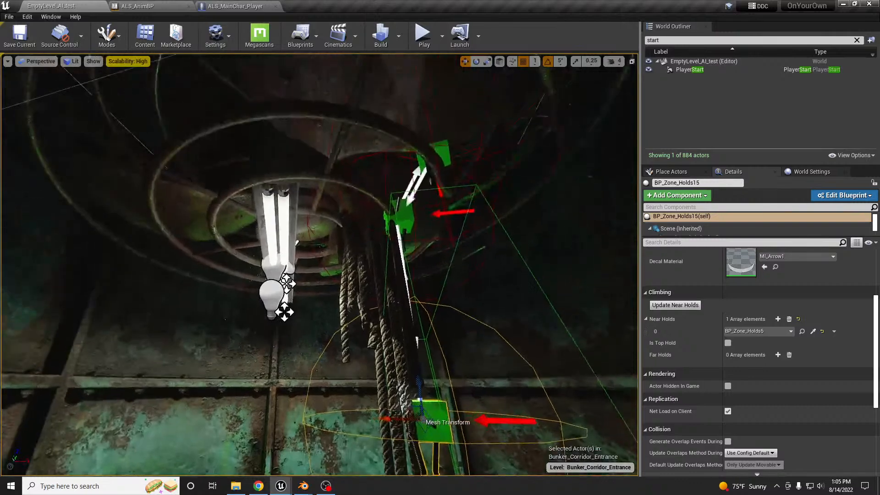
left_click(400, 294)
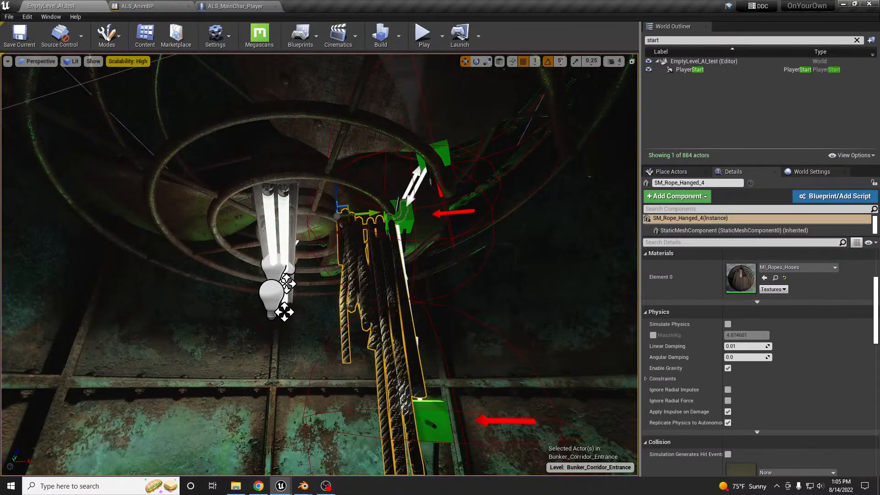
left_click(443, 417, "ctrl")
right_click_drag(443, 416, 452, 454)
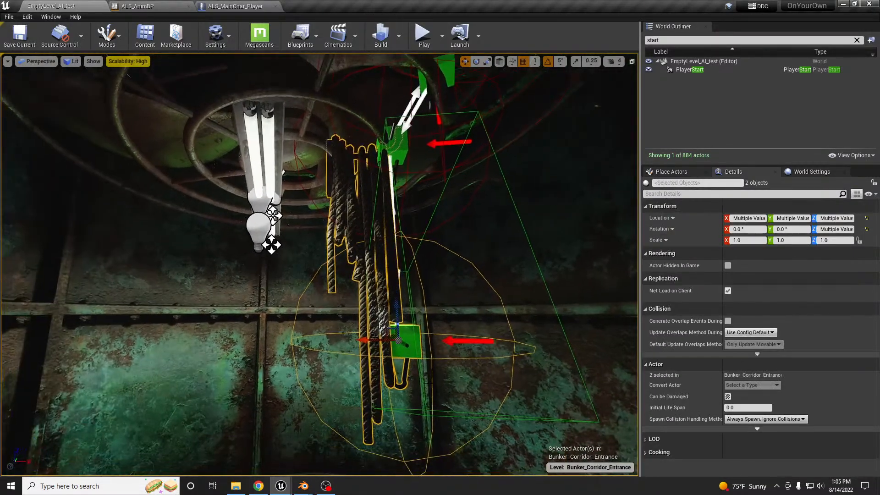
left_click_drag(374, 340, 281, 332)
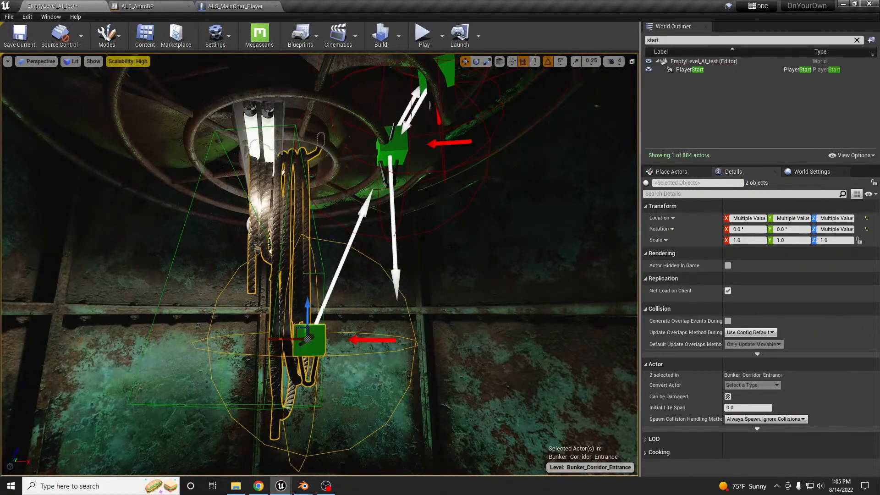
right_click_drag(406, 235, 384, 199)
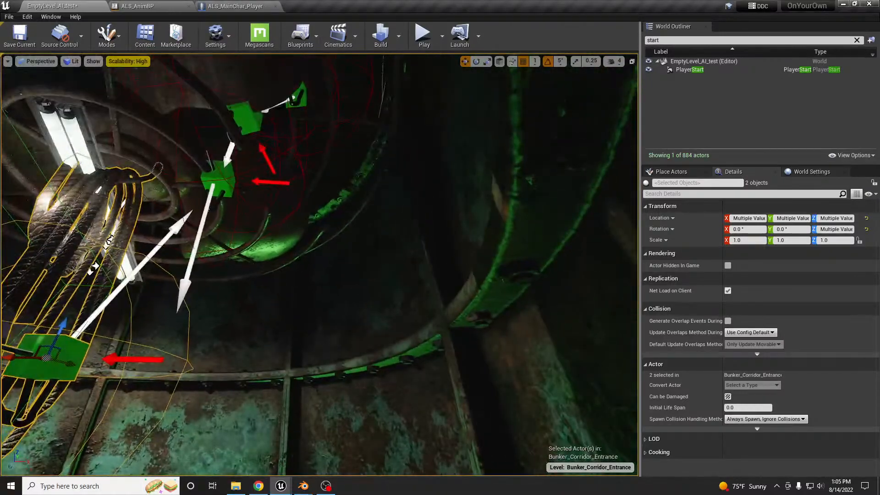
Select BP_Zone_Holds5 on the fan intake and run Update Near Holds
left_click(224, 180)
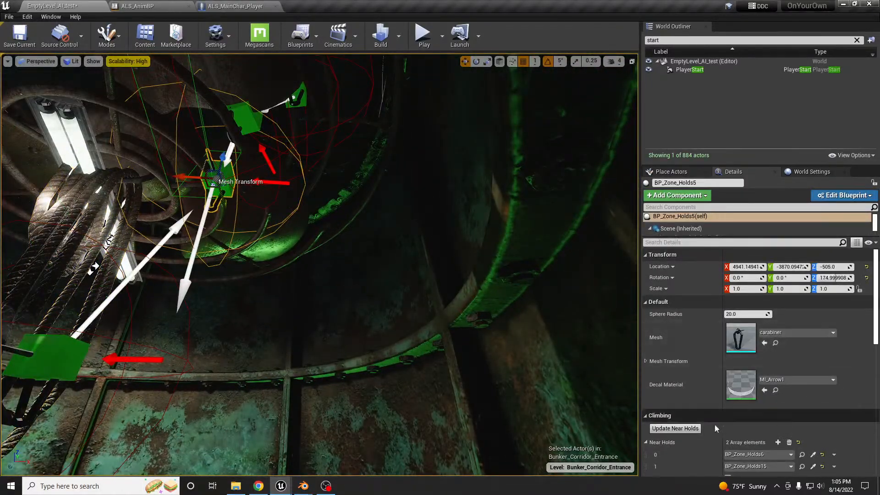
left_click(682, 428)
right_click_drag(320, 294, 277, 285)
Link BP_Zone_Holds15 and BP_Zone_Holds5 by assigning each to the other's first Near Holds entry
left_click(179, 342)
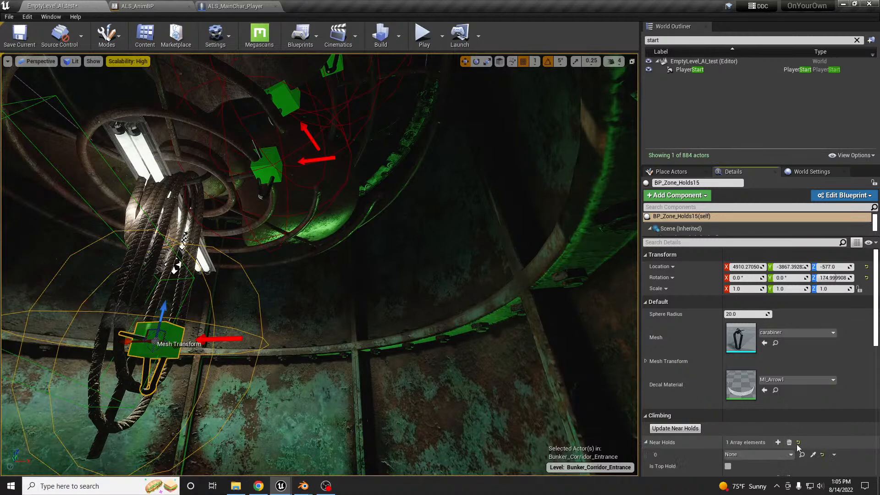
left_click(813, 454)
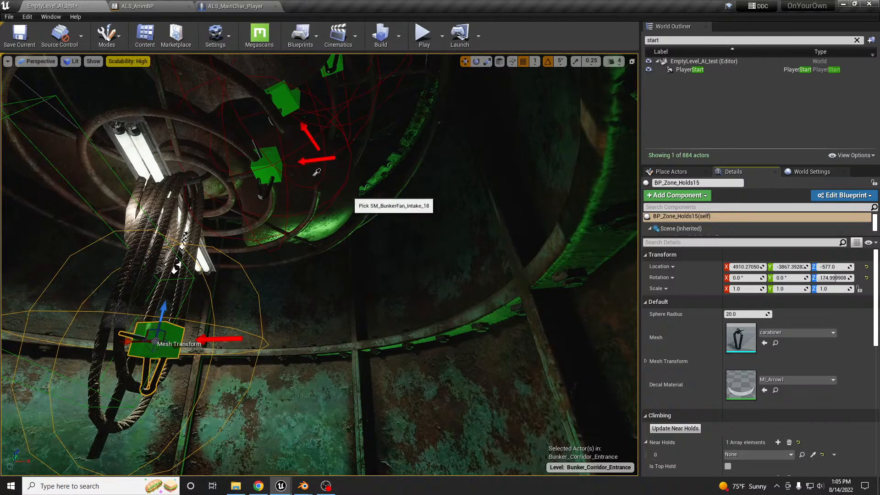
left_click(278, 158)
left_click(272, 170)
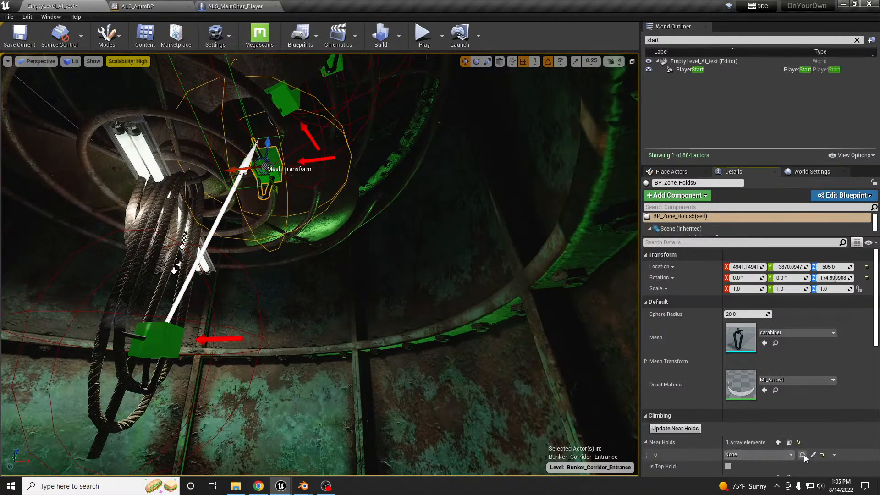
left_click(813, 455)
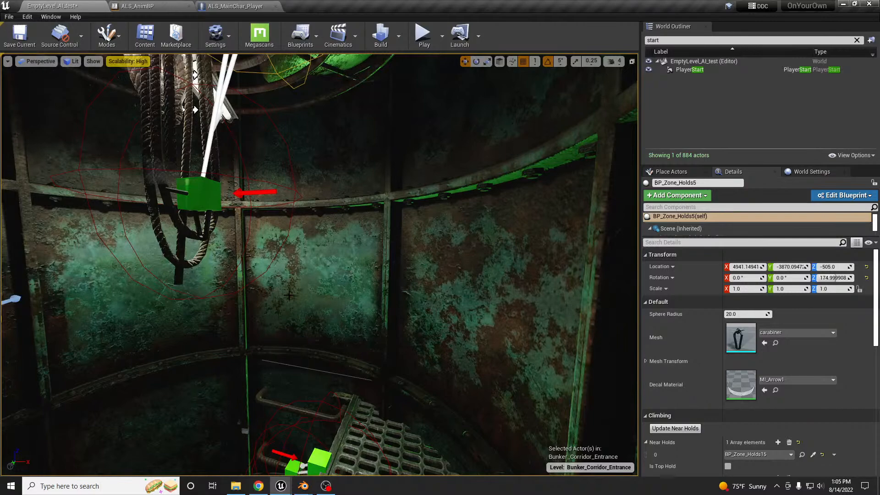
Play-test the climb from the grate to the hanging rope, stop the session and close the message log
key("alt+p")
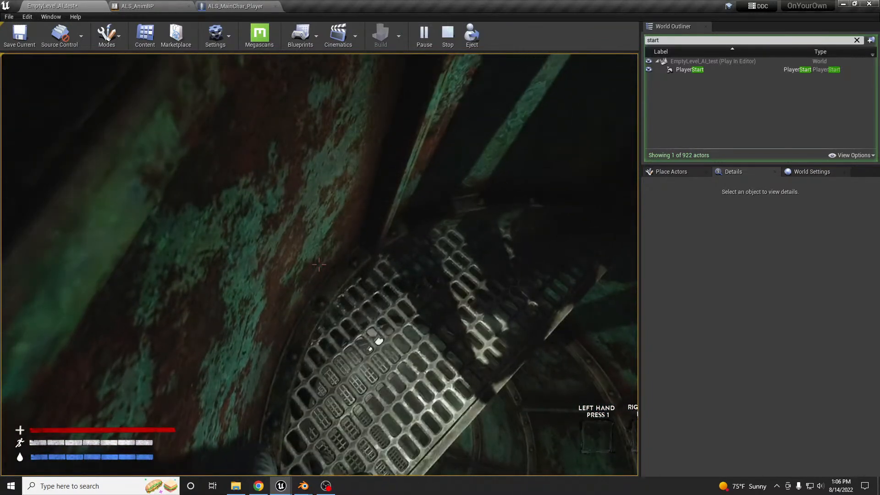
key("Escape")
left_click(554, 154)
Try moving BP_Zone_Holds15 sideways off the hanging rope along its Y axis
right_click_drag(412, 275, 348, 379)
left_click(383, 354)
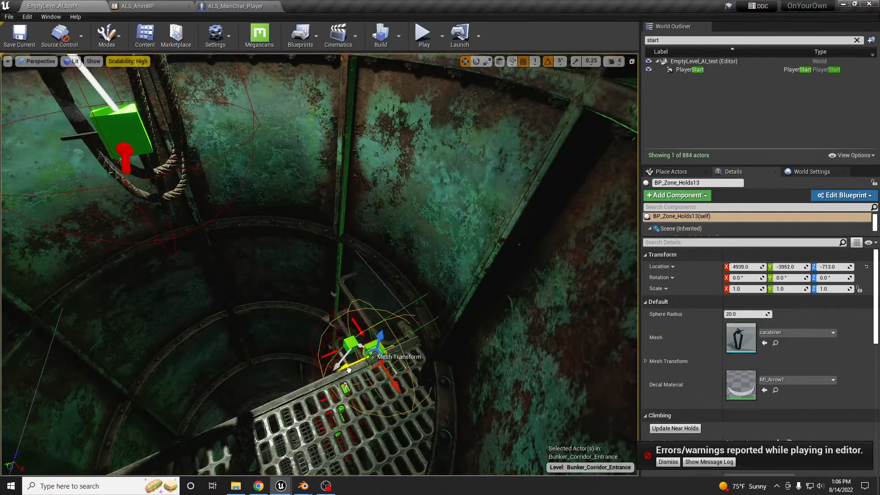
right_click_drag(375, 354, 317, 342)
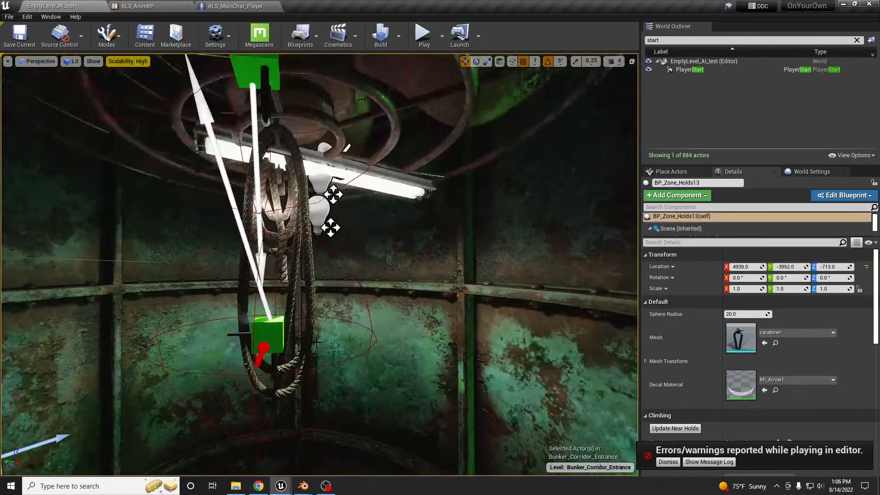
left_click(267, 338)
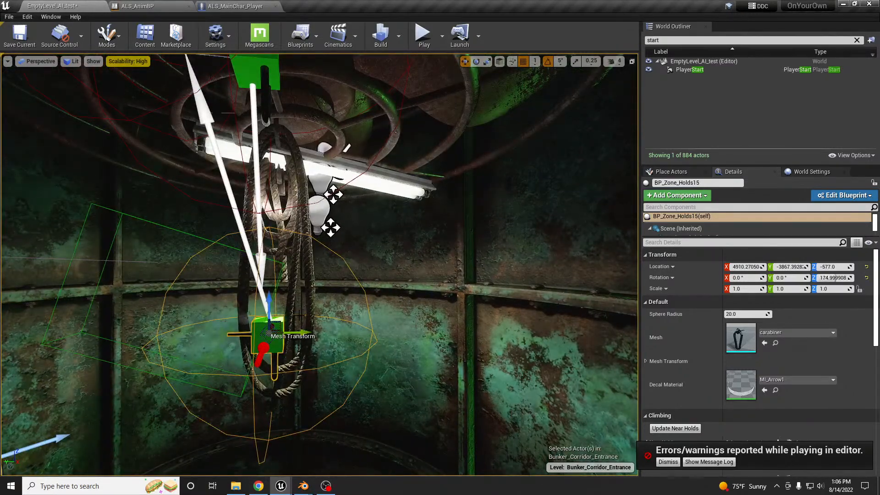
left_click_drag(304, 332, 215, 334)
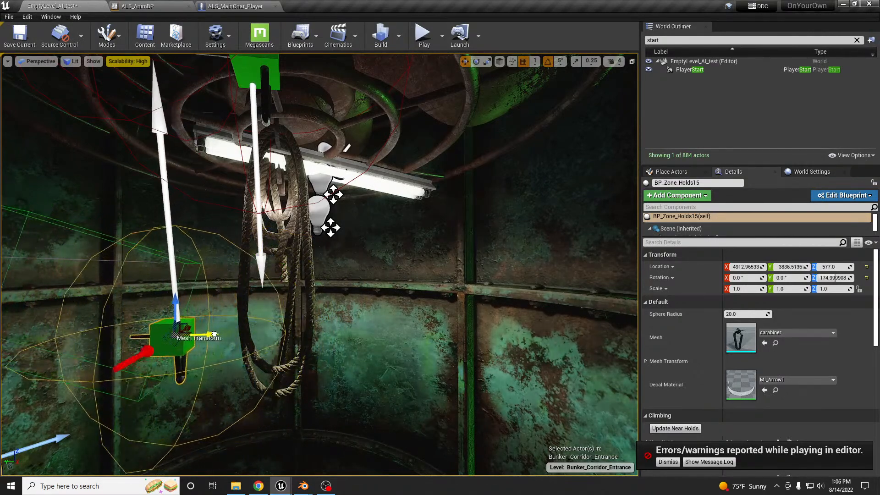
right_click_drag(214, 334, 164, 392)
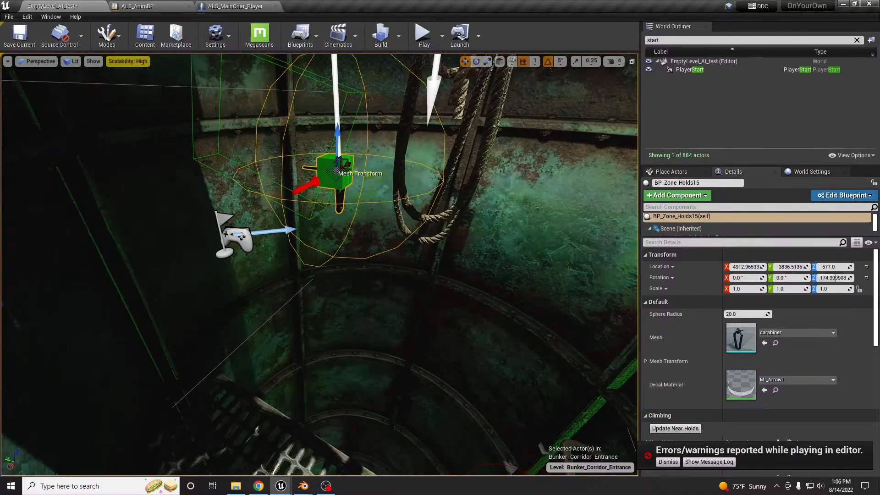
Duplicate the floor grate SM_FloorMetalGrate10 and move the copy across the open side of the shaft, slightly above the original
left_click(235, 238)
right_click_drag(234, 238, 247, 275)
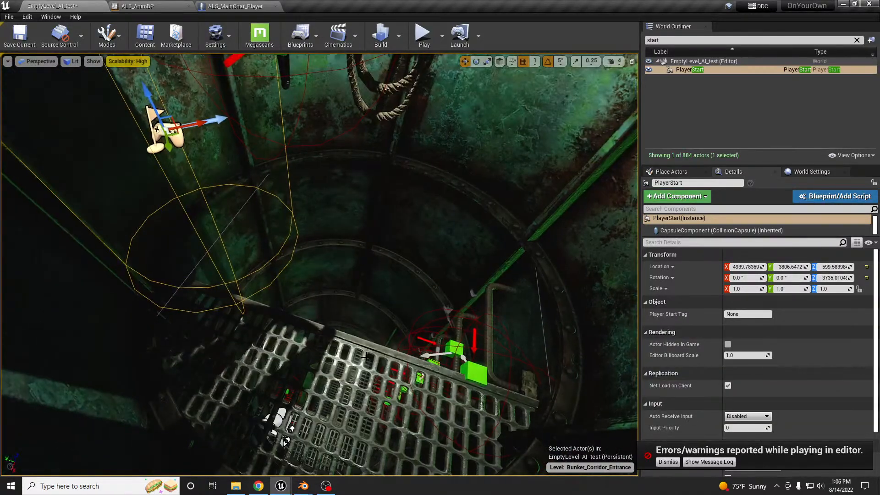
left_click(370, 351)
left_click(406, 361)
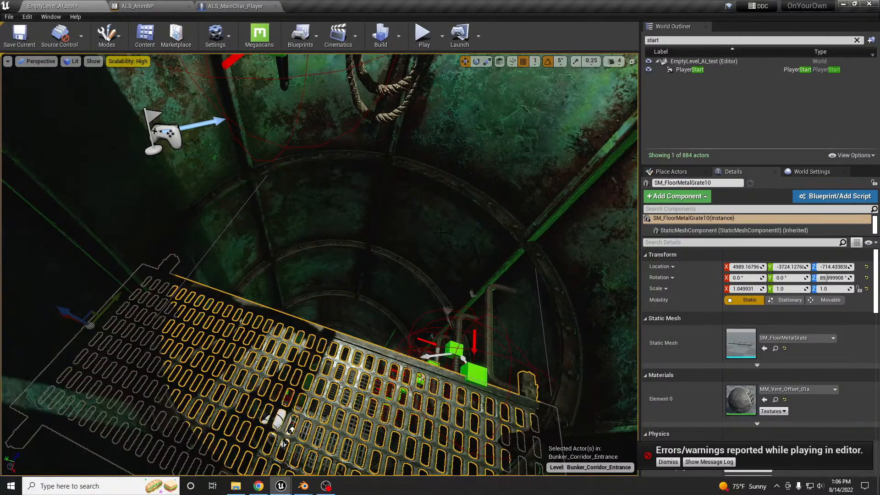
mouse_move(407, 362)
right_mouse_down()
mouse_move(458, 389)
mouse_move(419, 380)
mouse_move(417, 392)
mouse_move(403, 374)
right_mouse_up()
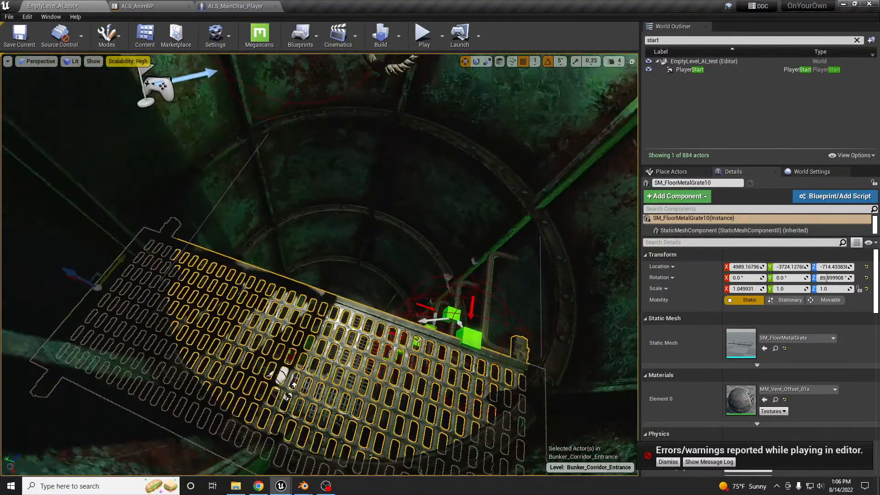
left_click_drag(99, 269, 187, 155, "alt")
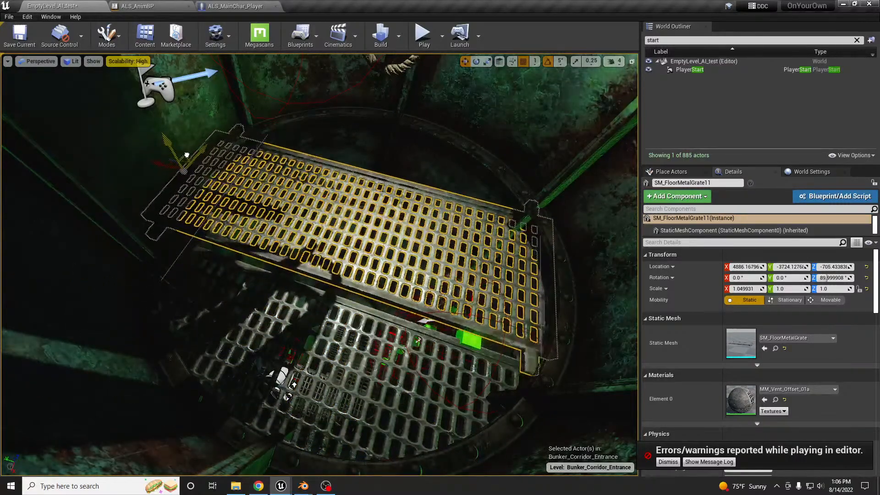
Rotate the copied grate to about 0° on Z and slide it in along the shaft wall beside the original grate
key("e")
left_click_drag(192, 201, 124, 214)
key("w")
left_click_drag(168, 178, 214, 268)
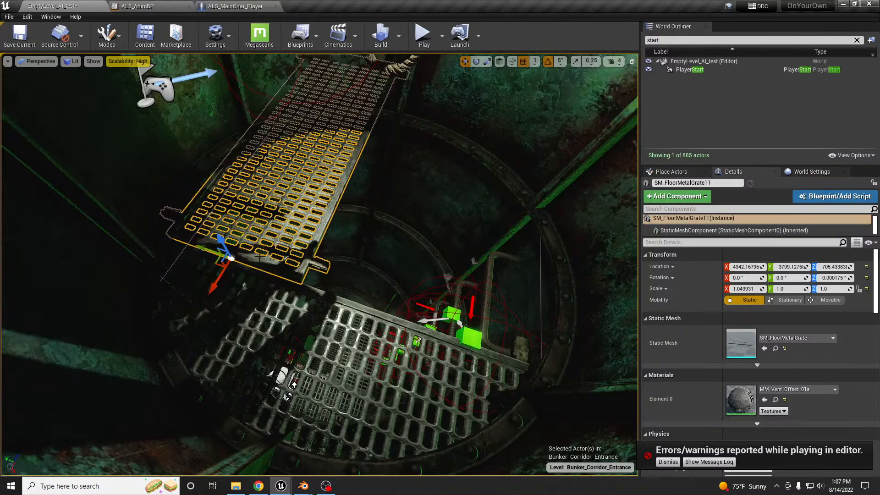
right_click_drag(230, 265, 233, 205)
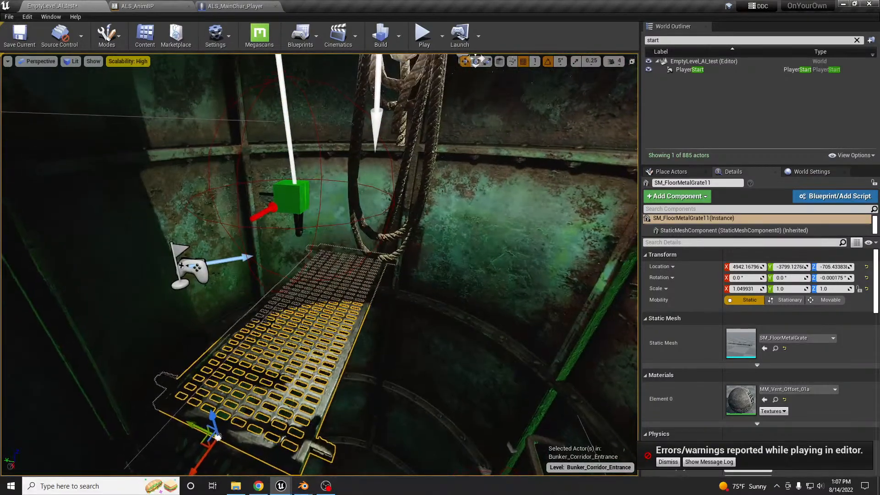
Move BP_Zone_Holds15 back onto the lower end of the hanging rope and rotate it about 45° around Z
left_click(282, 194)
right_click_drag(281, 193, 314, 173)
key("a")
left_click_drag(344, 271, 433, 267)
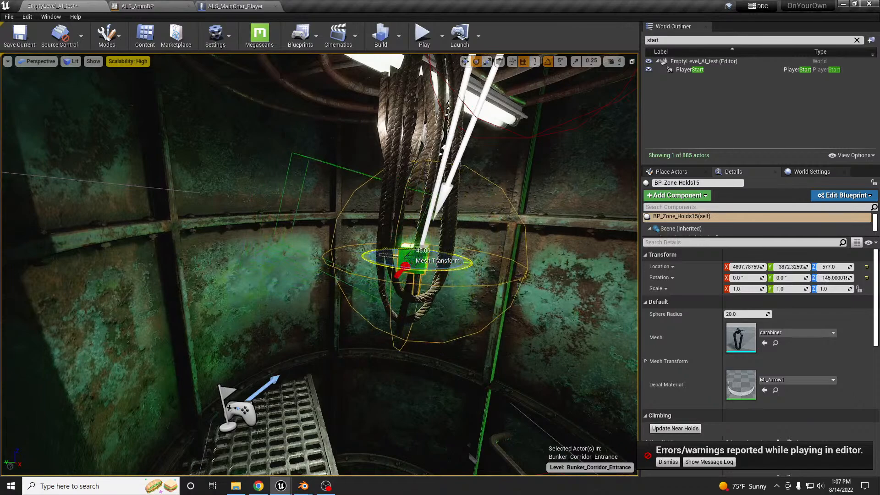
Move PlayerStart sideways along the new grate, close to the shaft wall
left_click(243, 404)
left_click_drag(243, 405, 477, 394, "alt")
right_click_drag(320, 265, 385, 296)
mouse_move(290, 379)
right_mouse_down()
mouse_move(298, 370)
mouse_move(291, 380)
right_mouse_up()
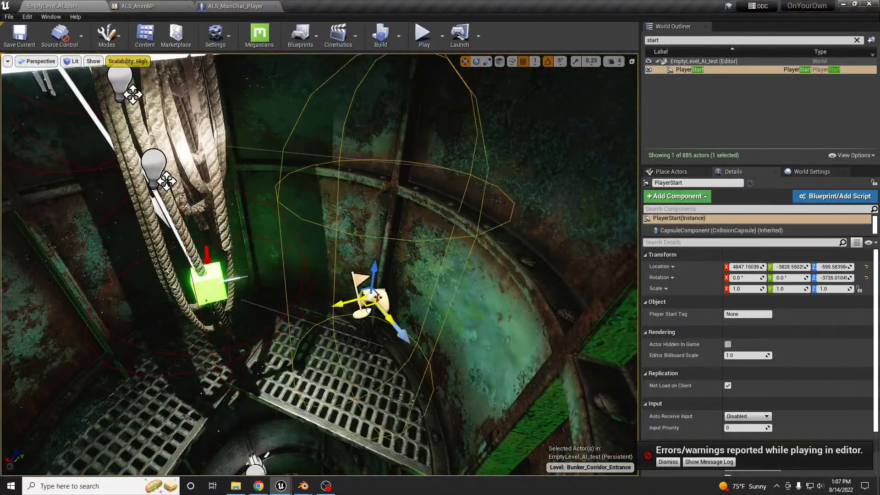
right_click_drag(431, 311, 430, 319)
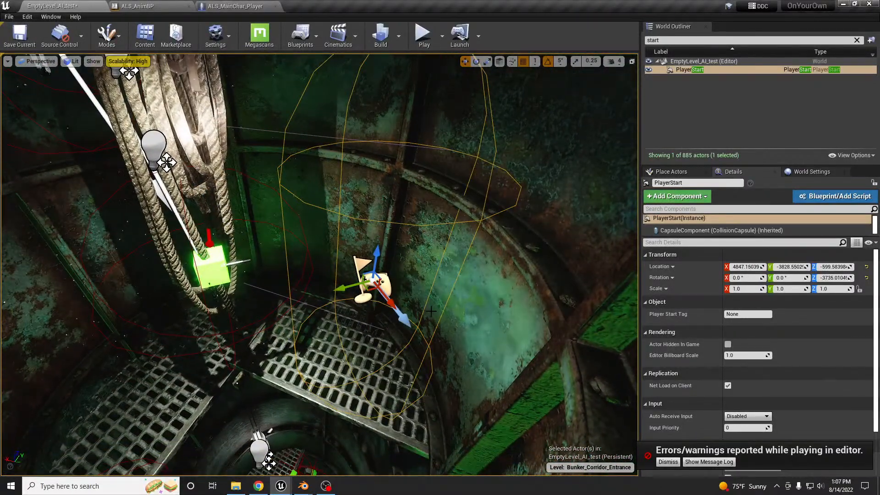
Play-test grabbing the rope and climbing to the fan intake from the new start point, stop and close the message log
key("alt+p")
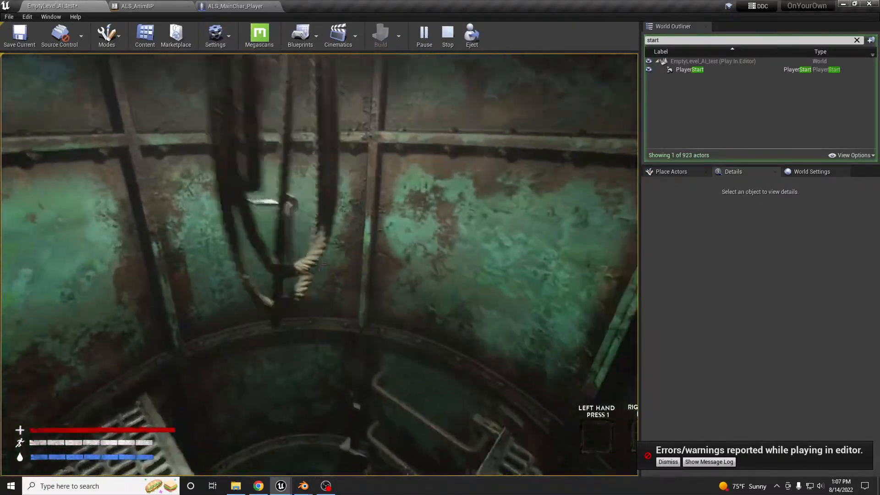
key("w")
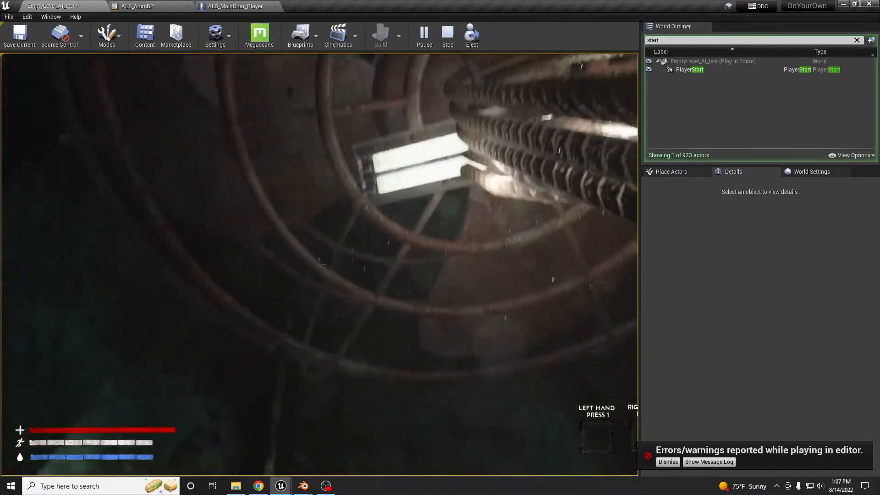
key("w")
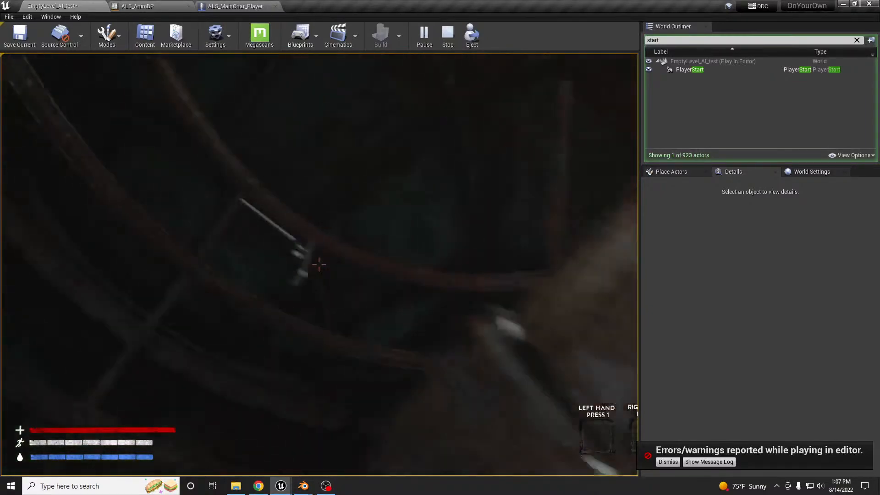
key("w")
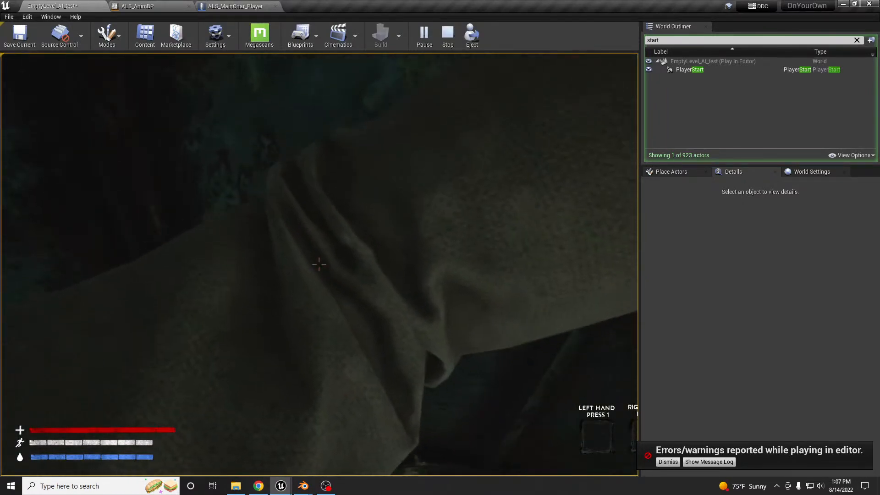
key("Escape")
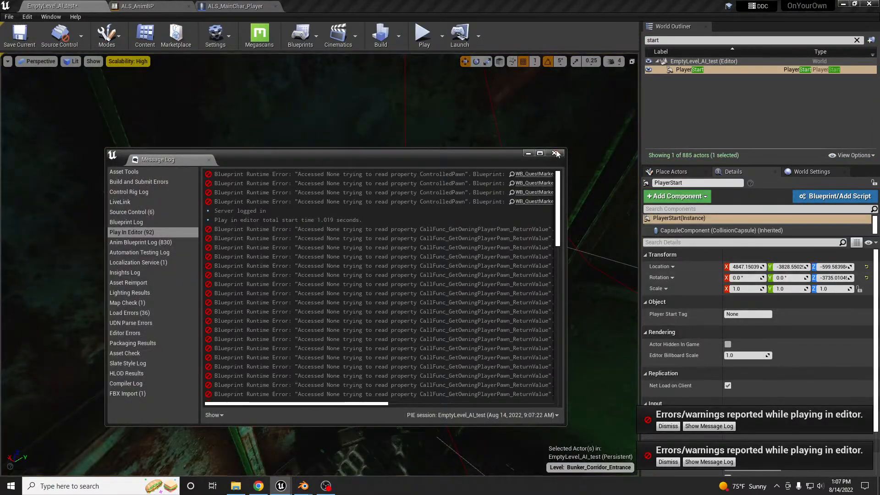
left_click(555, 153)
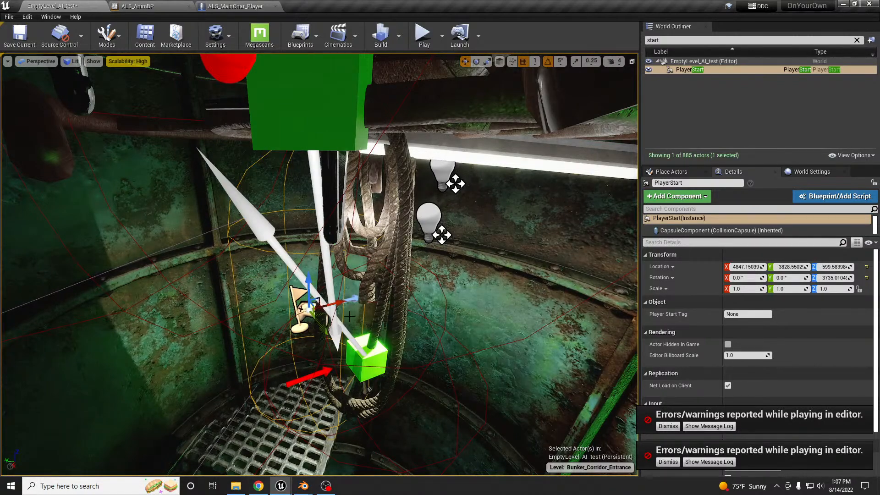
Compare the rotation of BP_Zone_Holds15 on the rope with that of BP_Zone_Holds12 on the ladder
right_click_drag(357, 341, 385, 357)
left_click(318, 323)
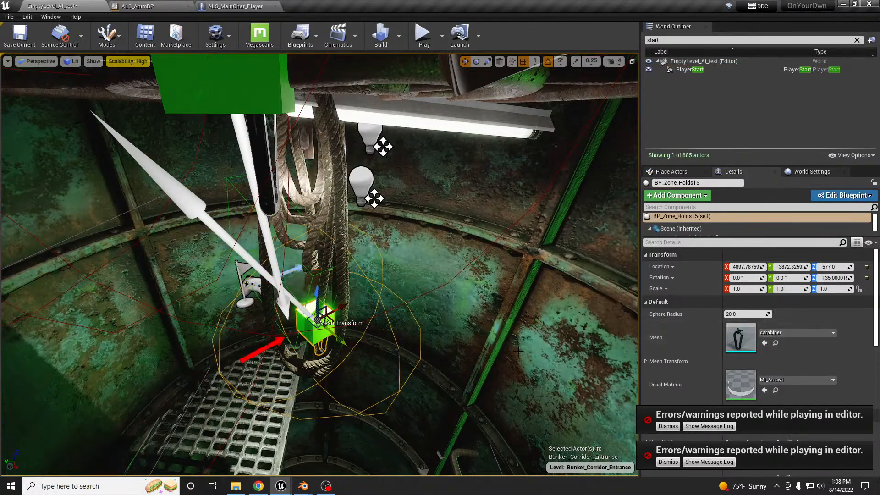
right_click_drag(413, 284, 435, 318)
left_click(380, 339)
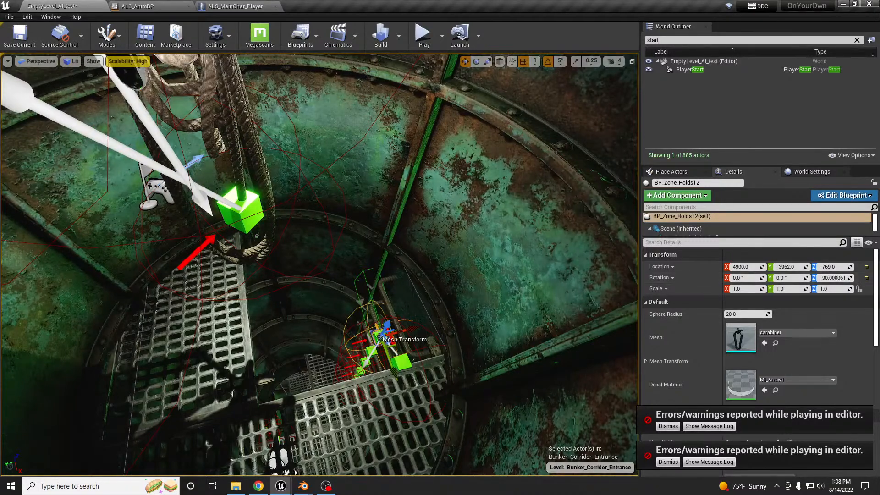
right_click_drag(253, 92, 256, 78)
Set the Z rotation of BP_Zone_Holds15 to -90°
left_click(233, 248)
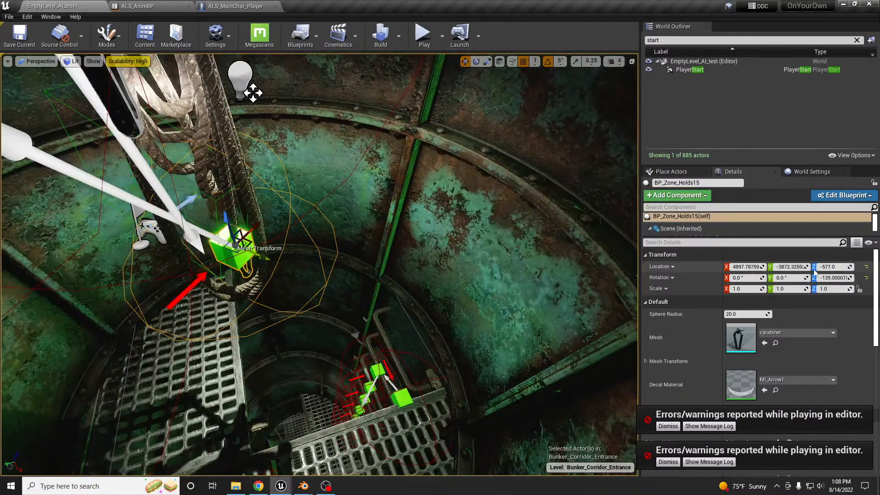
left_click(836, 278)
type("90")
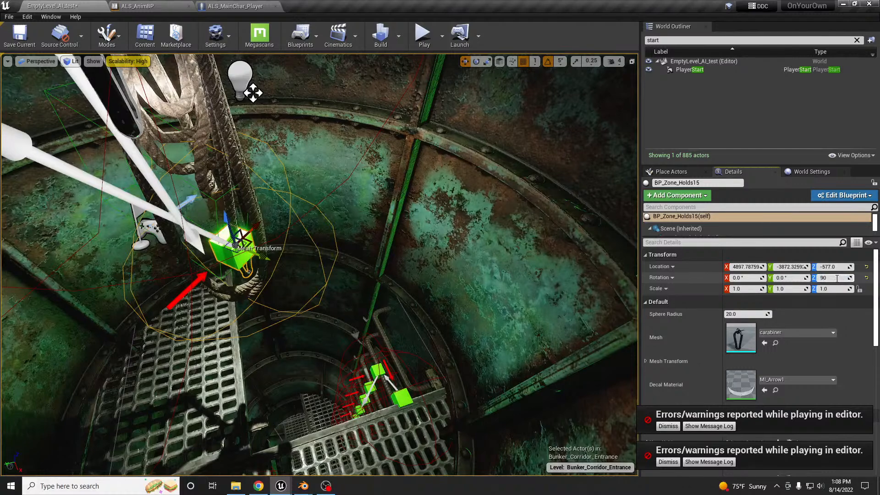
key("BackSpace")
key("BackSpace")
type("-90")
key("Return")
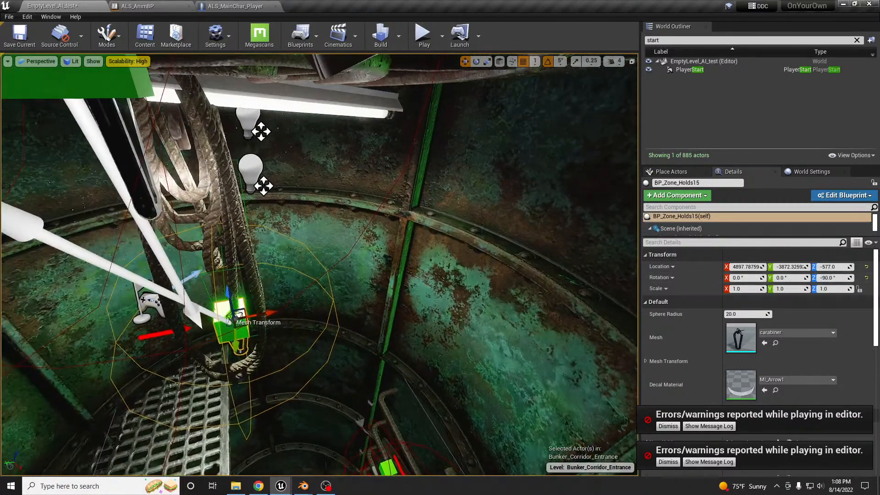
Adjust the position of the hanging rope SM_Rope_Hanged_4 around BP_Zone_Holds15
right_click_drag(319, 264, 271, 248)
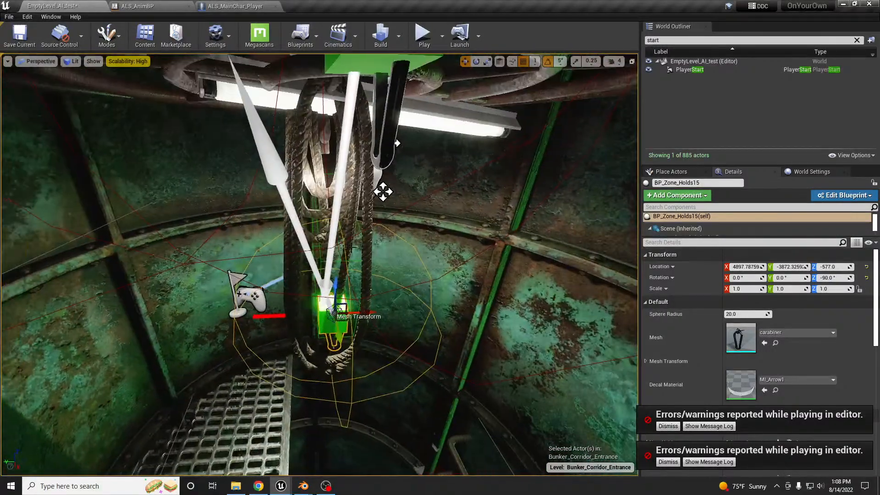
left_click(356, 241)
left_click(365, 229)
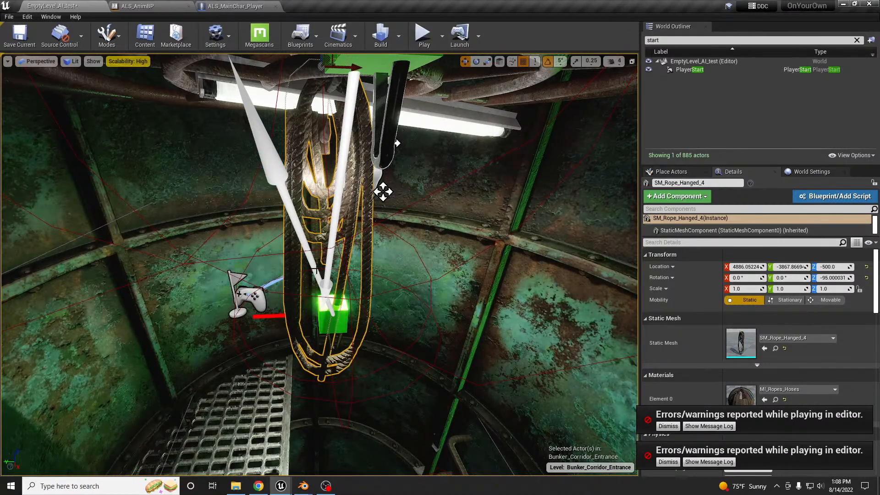
right_click_drag(320, 258, 326, 241)
left_click_drag(365, 233, 397, 121)
Rotate BP_Zone_Holds5 on the fan intake by 95° around Z, to a Z rotation of -90°
right_click_drag(397, 122, 413, 159)
left_click(481, 198)
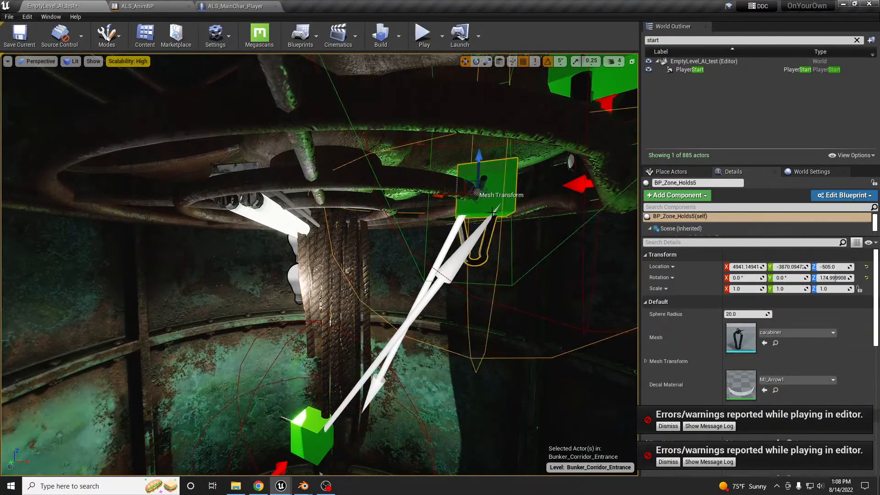
left_click_drag(458, 186, 495, 192)
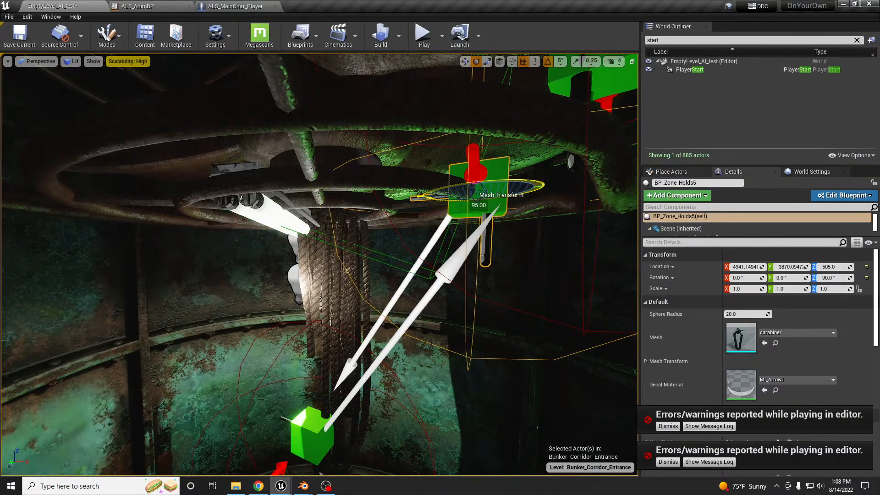
Rotate BP_Zone_Holds6 on the fan intake around Z until its Z rotation is -90°
right_click_drag(560, 209, 592, 176)
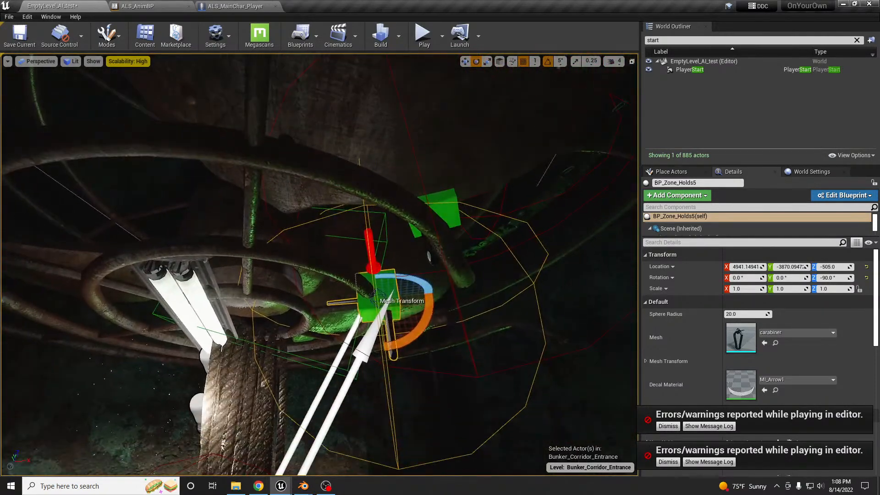
left_click(457, 213)
right_click_drag(457, 213, 497, 195)
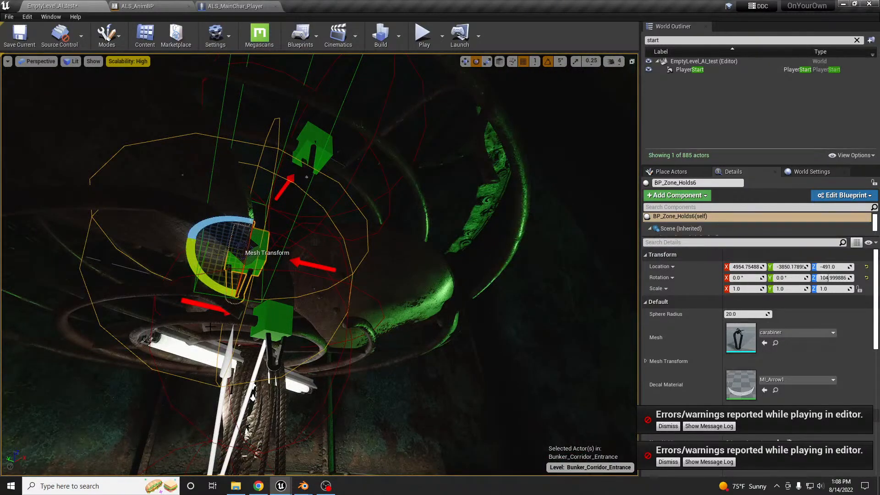
left_click_drag(251, 231, 225, 233)
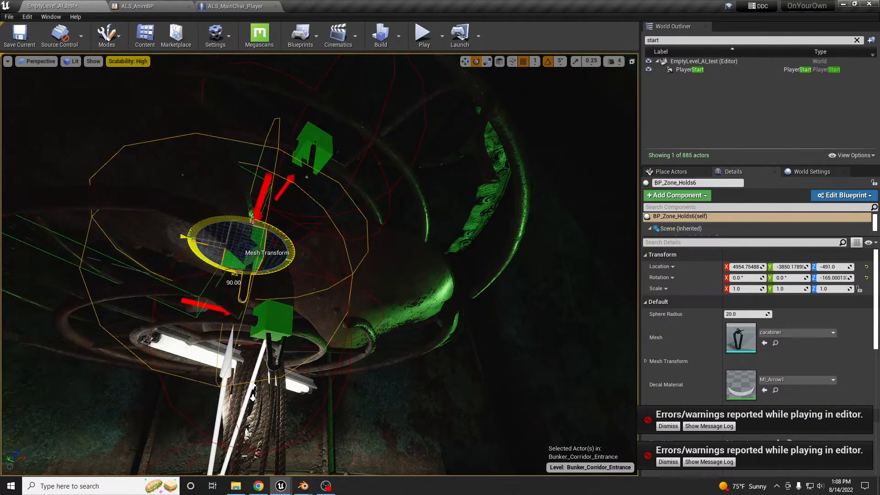
left_click_drag(222, 273, 288, 267)
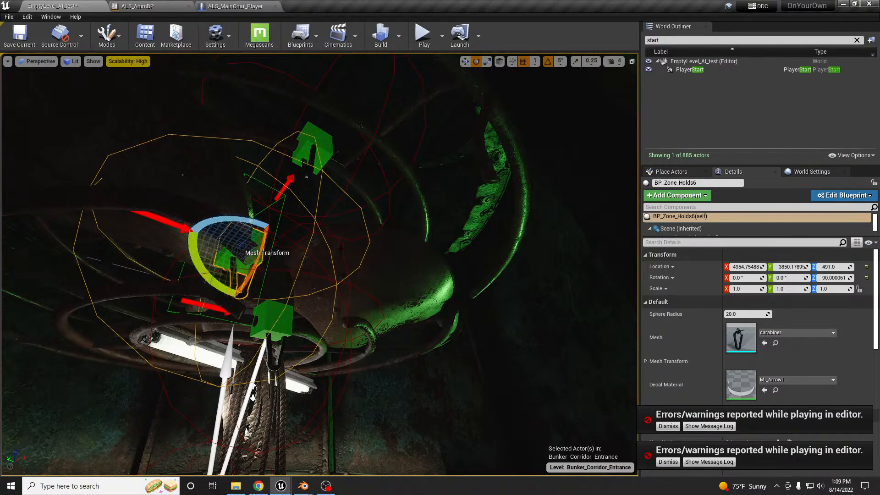
Rotate the next hold on the fan intake to face the same way as its neighbours and reselect BP_Zone_Holds6
left_click(330, 275)
right_click_drag(330, 275, 374, 274)
left_click_drag(218, 218, 241, 219)
right_click_drag(241, 219, 198, 215)
right_click_drag(319, 264, 319, 289)
left_click(324, 333)
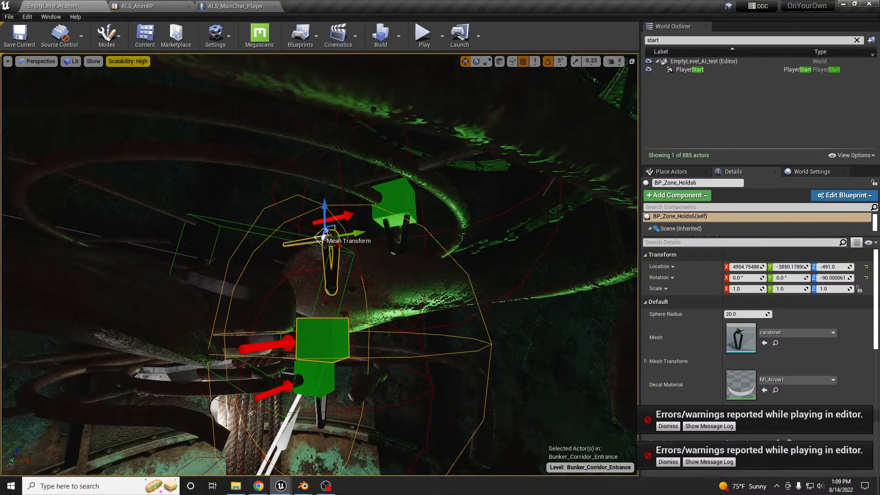
Undo the last change and move BP_Zone_Holds6 on the fan intake to Z -462 and Y about -3869
key("ctrl+z")
left_click_drag(324, 305, 337, 200)
right_click_drag(337, 199, 345, 262)
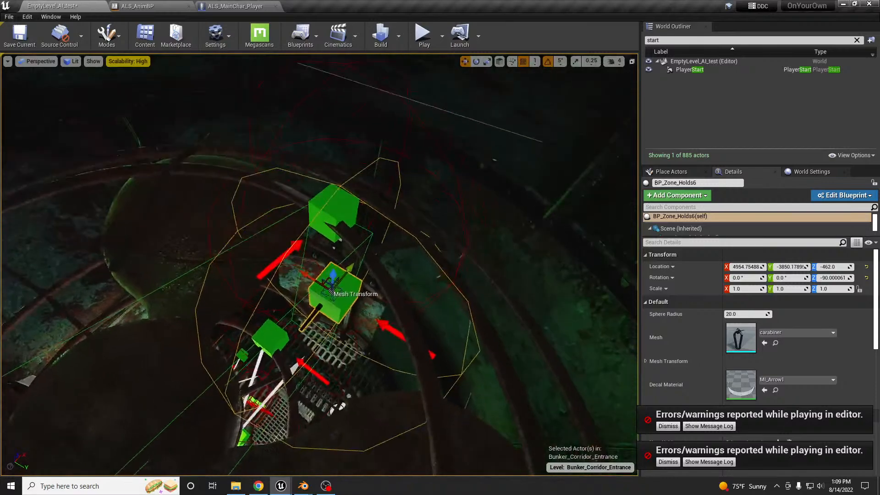
left_click_drag(313, 278, 266, 242)
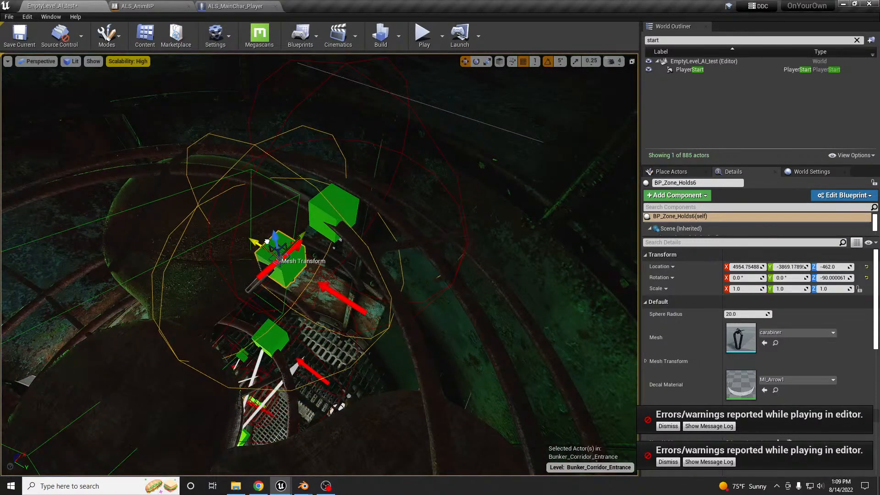
Delete the extra hold above BP_Zone_Holds6 on the fan intake
left_click(325, 212)
mouse_move(326, 213)
right_mouse_down()
mouse_move(339, 202)
mouse_move(333, 226)
mouse_move(337, 174)
mouse_move(336, 215)
right_mouse_up()
right_click_drag(297, 322, 292, 340)
key("Delete")
right_click_drag(314, 303, 299, 235)
key("w")
key("s")
key("w")
key("s")
key("s")
right_click_drag(250, 354, 254, 366)
key("w")
Mark BP_Zone_Holds6 as a top hold and add BP_Zone_Holds5 to its near holds
left_click(257, 271)
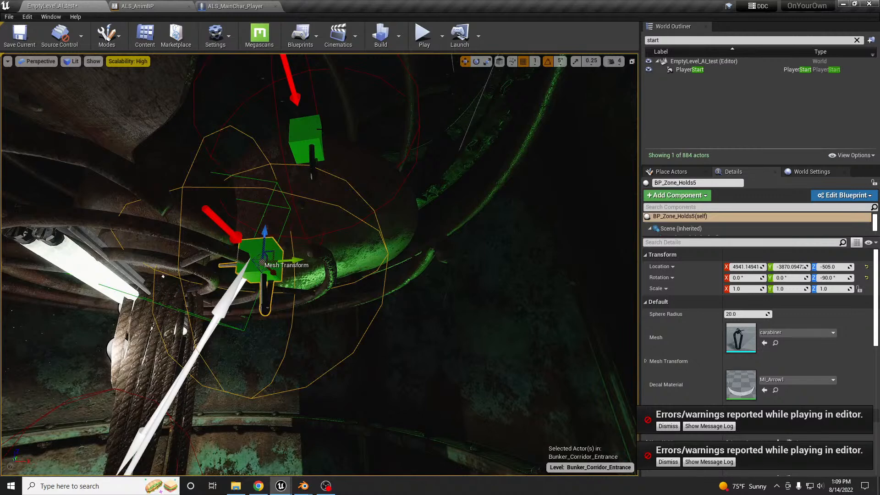
left_click(313, 136)
scroll(820, 344, "down", 5)
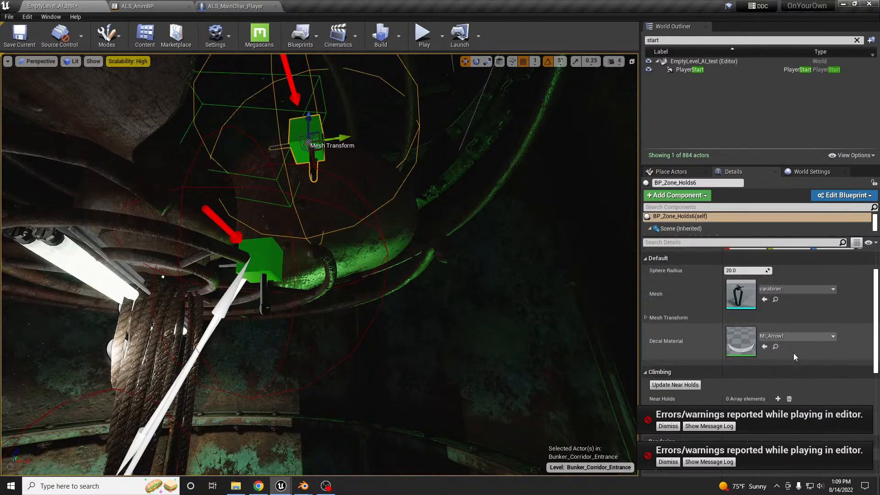
left_click(668, 426)
left_click(668, 462)
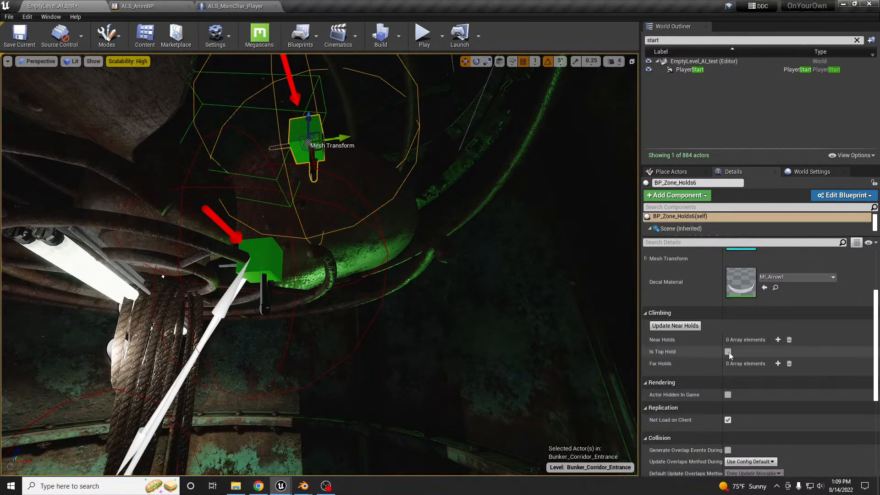
left_click(778, 340)
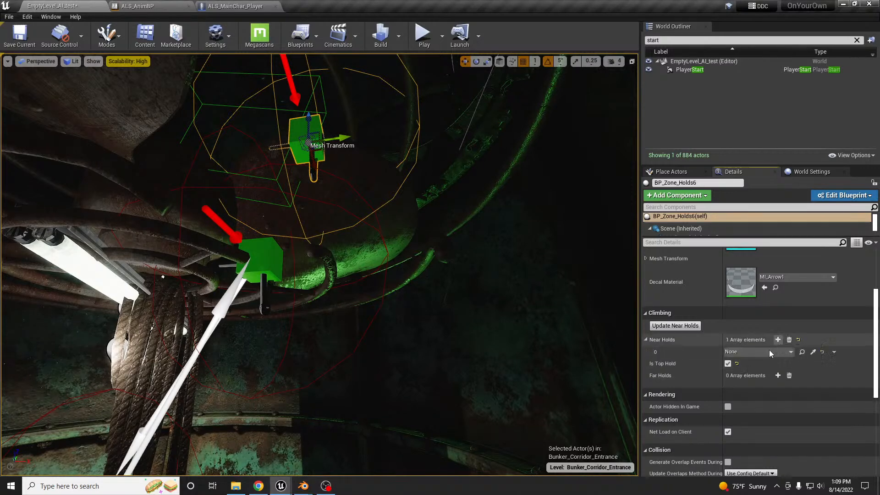
left_click(813, 352)
left_click(278, 250)
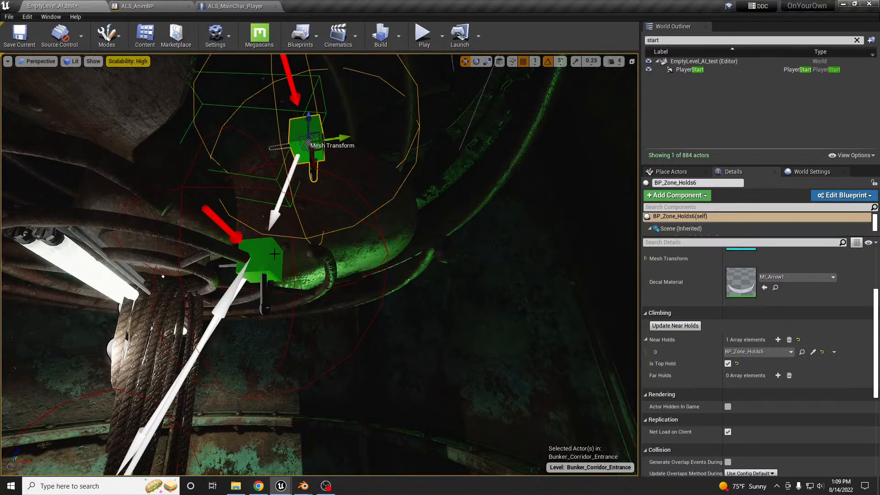
Add BP_Zone_Holds6 as a second near hold of BP_Zone_Holds5
left_click(273, 259)
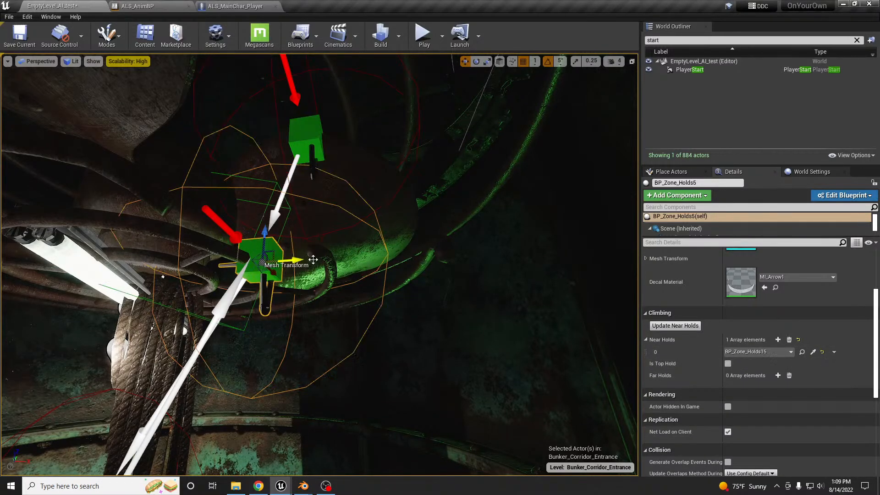
left_click(778, 340)
left_click(813, 364)
left_click(299, 134)
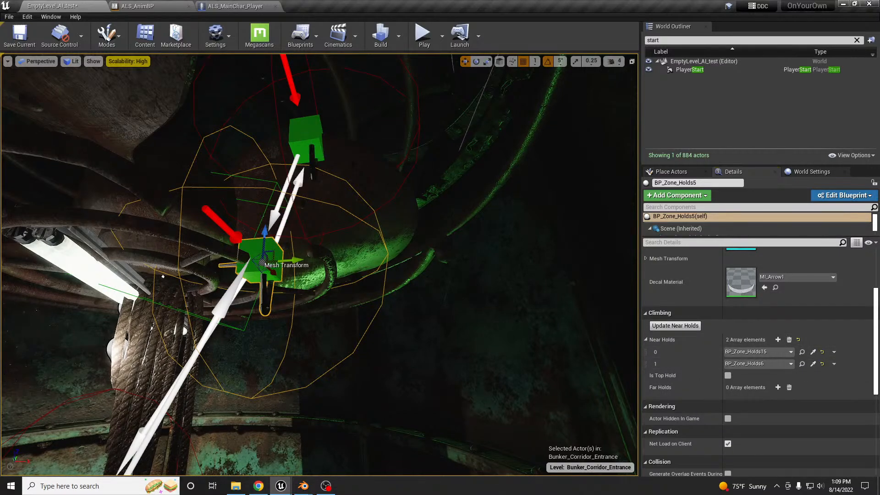
Save the level and play-test the climb from the hanging rope to the fan intake
right_click_drag(299, 136, 257, 192)
right_click_drag(382, 159, 301, 281)
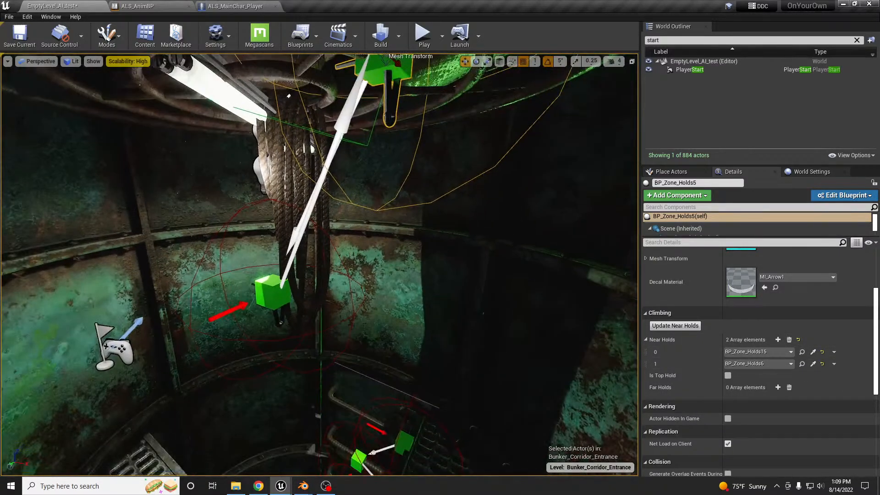
key("ctrl+s")
key("alt+p")
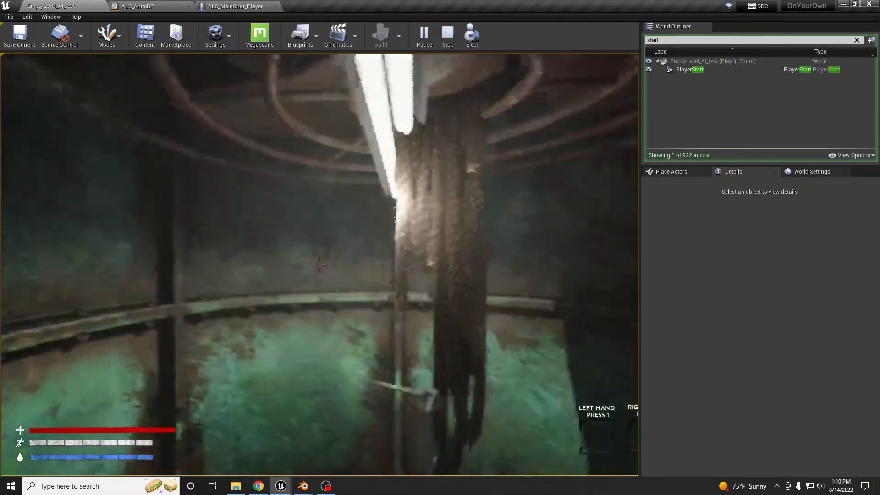
key("w")
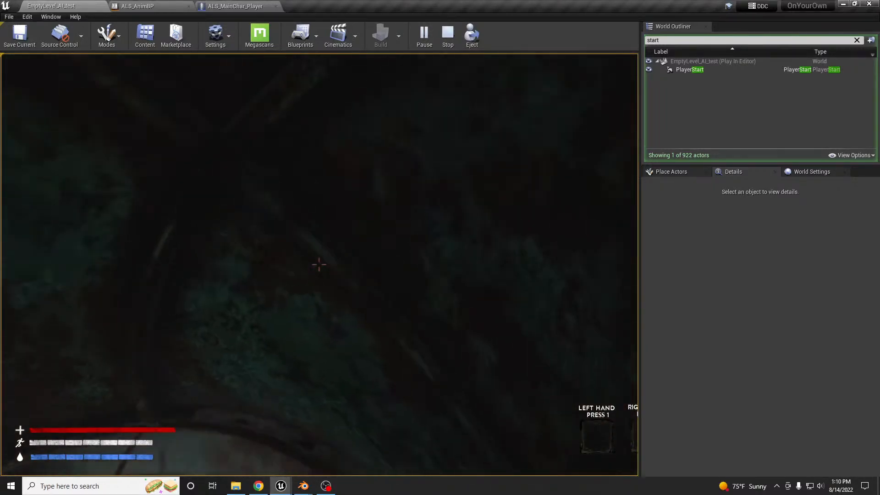
key("Escape")
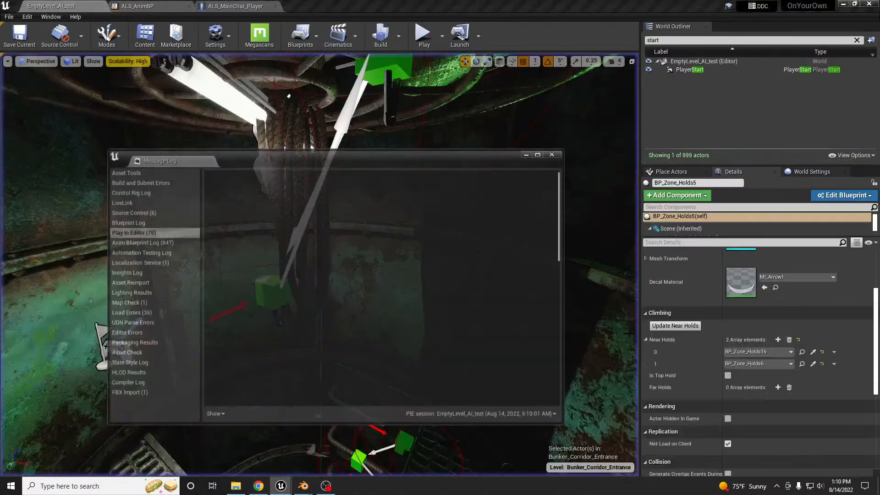
left_click(555, 155)
Duplicate BlockingVolume8 from the foot of the vertical shaft up to the pipe bend above the fan
right_click_drag(499, 197, 511, 311)
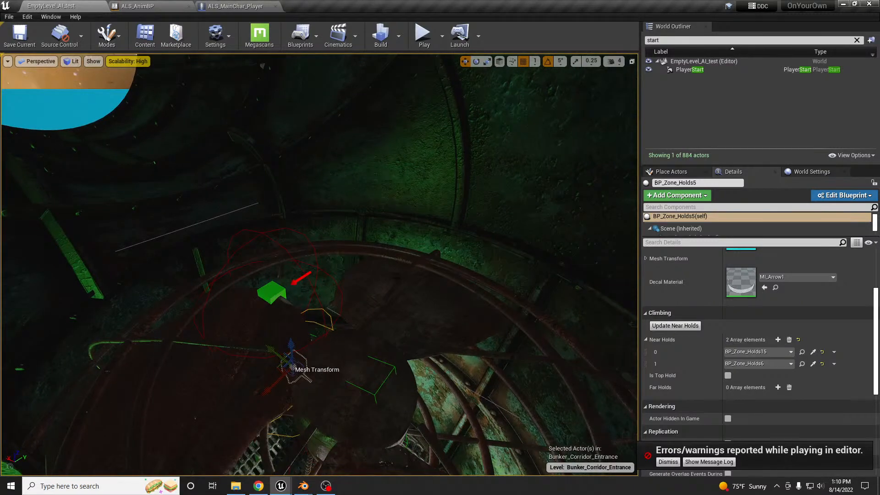
right_click_drag(511, 311, 366, 394)
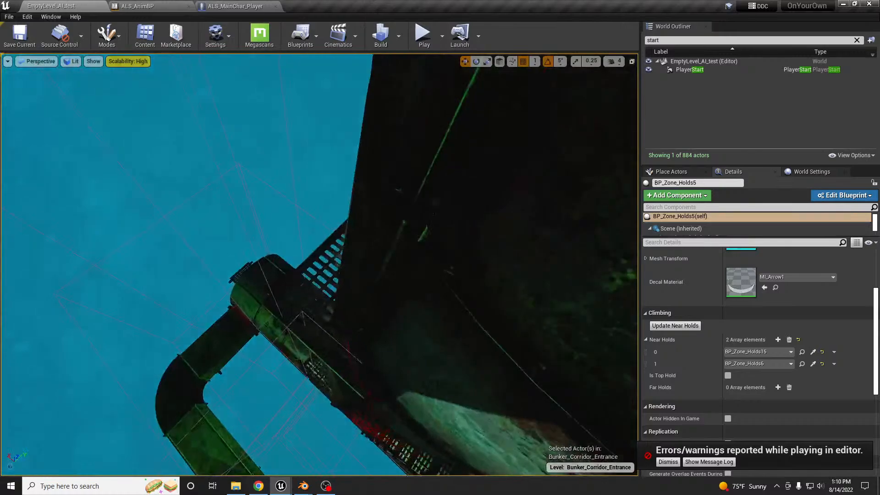
left_click(331, 337)
right_click_drag(331, 337, 378, 320)
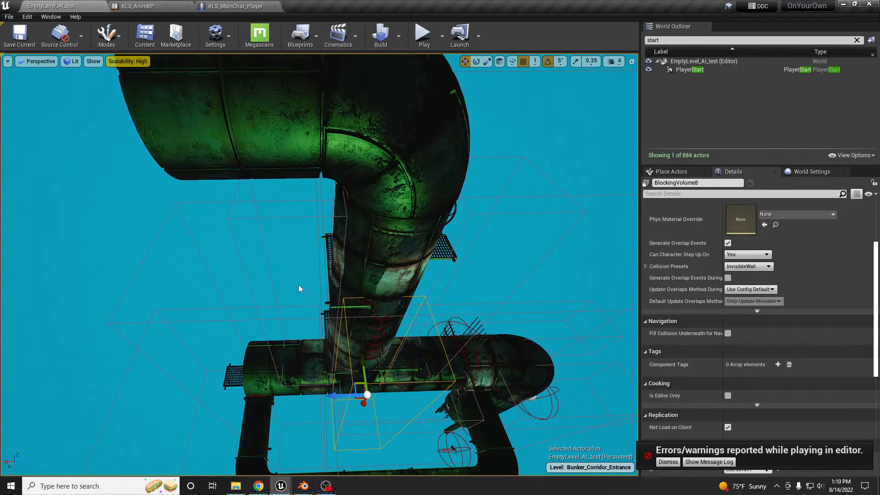
scroll(300, 289, "up", 2)
right_click_drag(320, 299, 318, 304)
right_click_drag(344, 399, 343, 395)
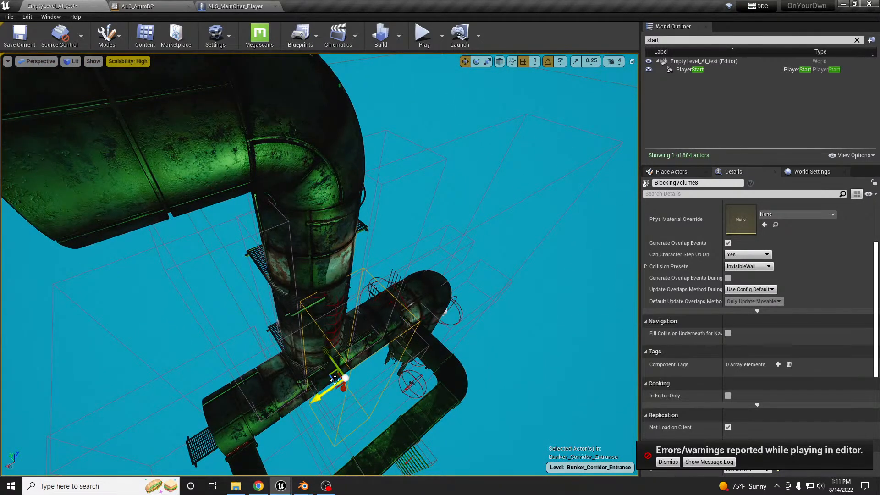
left_click_drag(337, 376, 302, 247, "alt")
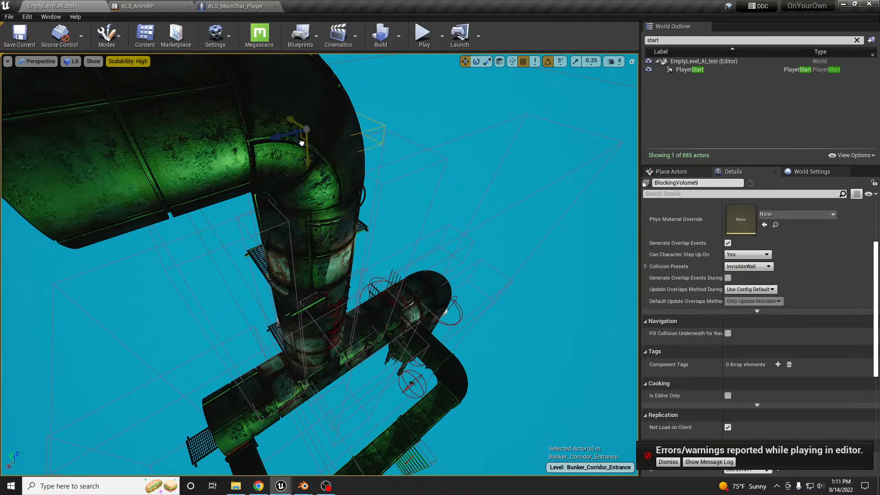
key("f")
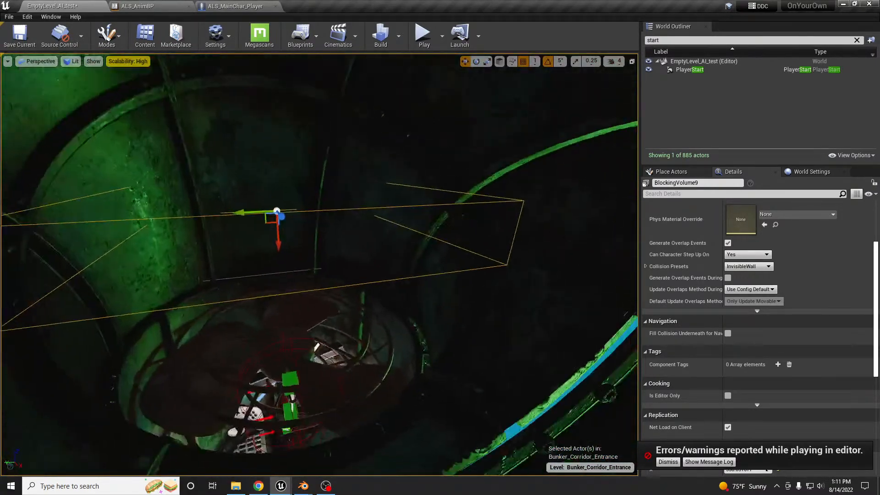
Position BlockingVolume9 at the rim of the fan opening and place two further copies around the opening
right_click_drag(271, 326, 286, 338)
key("s")
left_click_drag(247, 199, 325, 371)
right_click_drag(325, 371, 512, 415)
key("a")
left_click_drag(301, 231, 166, 423)
right_click_drag(167, 422, 328, 440)
left_click_drag(268, 393, 453, 131, "alt")
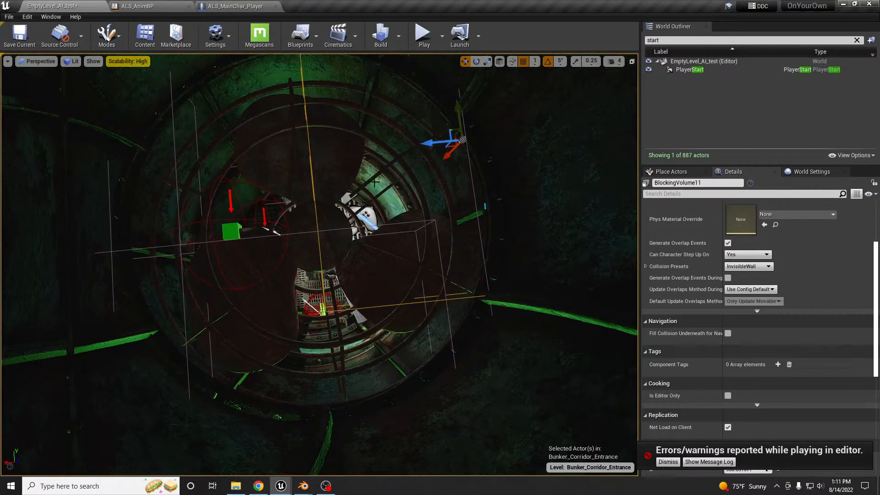
Adjust BlockingVolume7's position beside the fan opening and duplicate it into the upper pipe section
right_click_drag(284, 225, 249, 224)
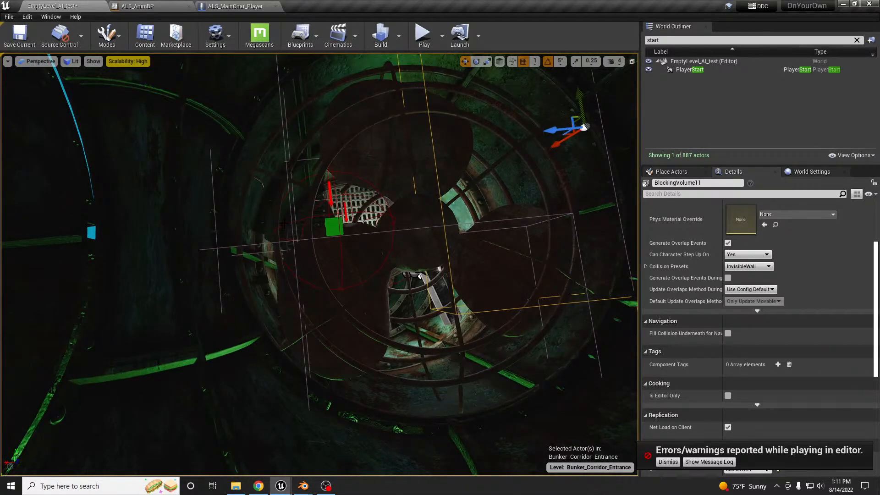
left_click(288, 187)
right_click_drag(288, 187, 229, 142)
key("s")
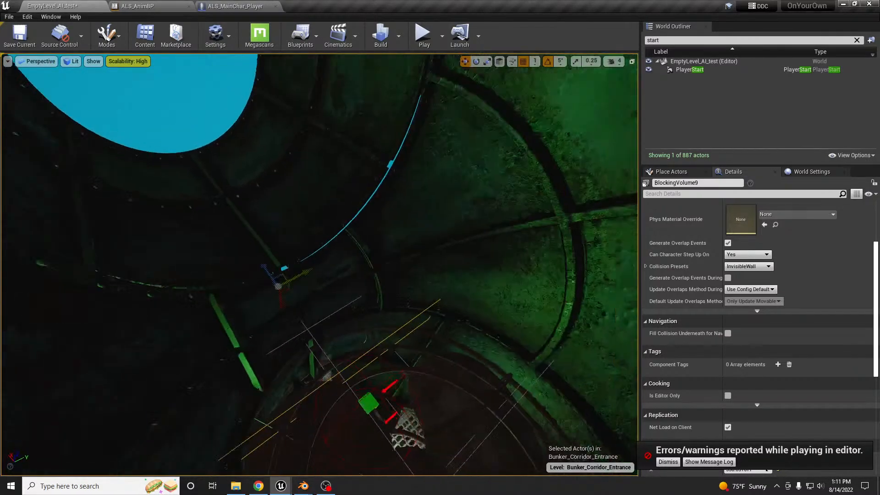
key("w")
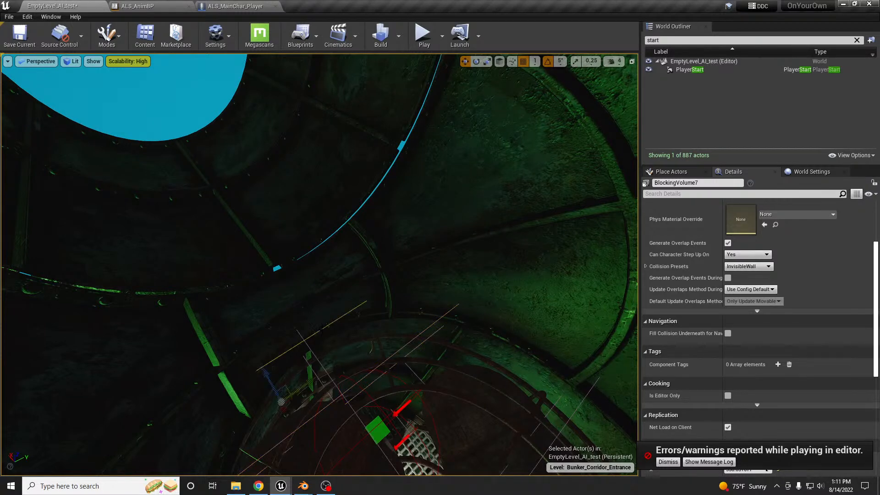
left_click_drag(283, 408, 283, 403)
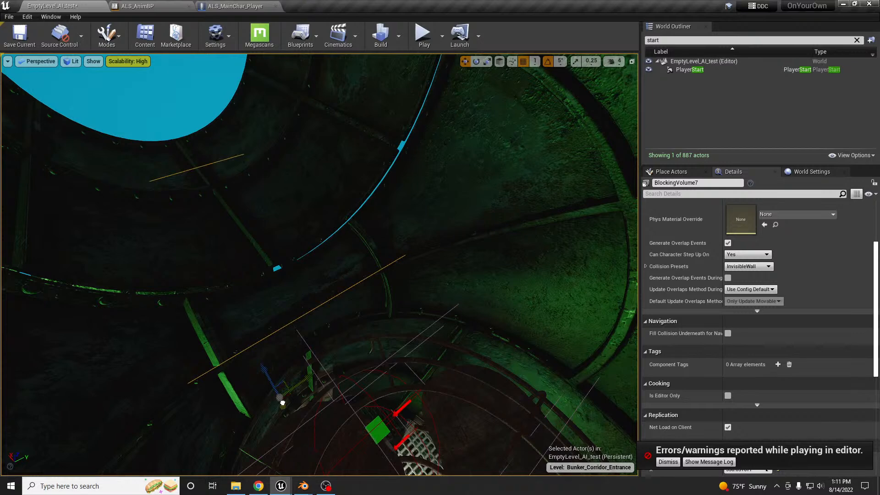
left_click_drag(274, 395, 264, 377, "alt")
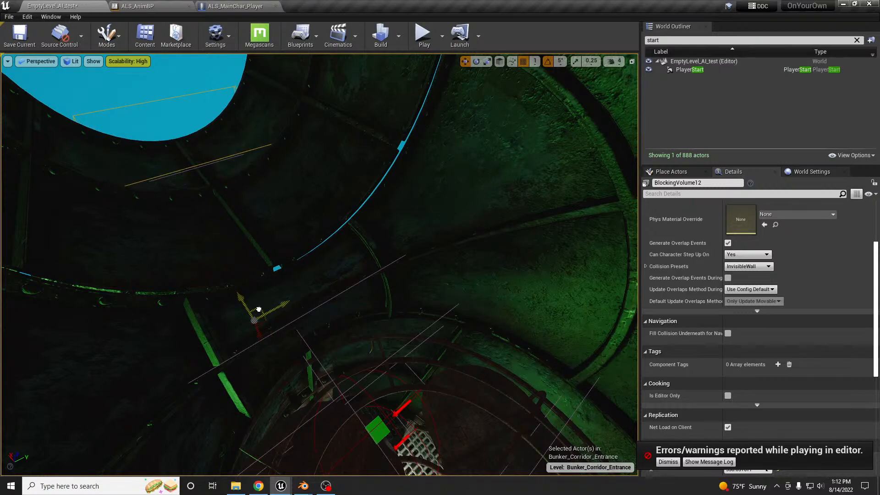
right_click_drag(258, 310, 394, 330)
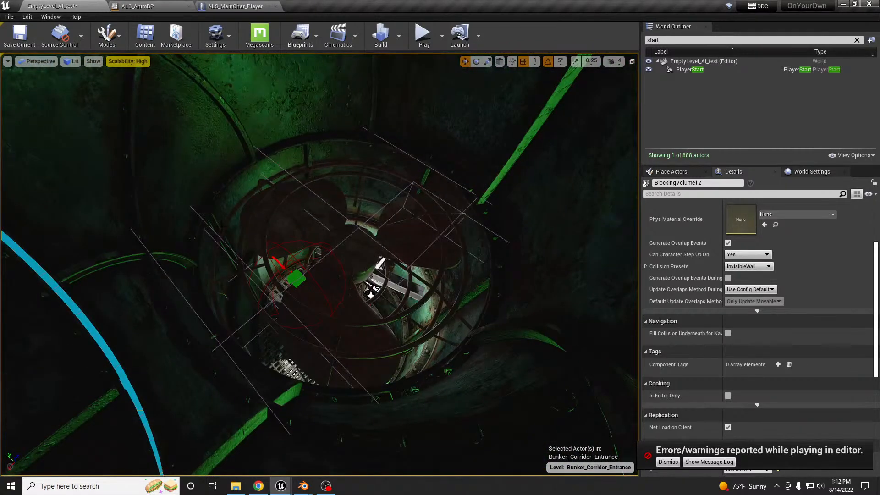
Save the level and play-test the shaft with the added blocking volumes, including the grate and ladder top
key("ctrl+s")
key("alt+p")
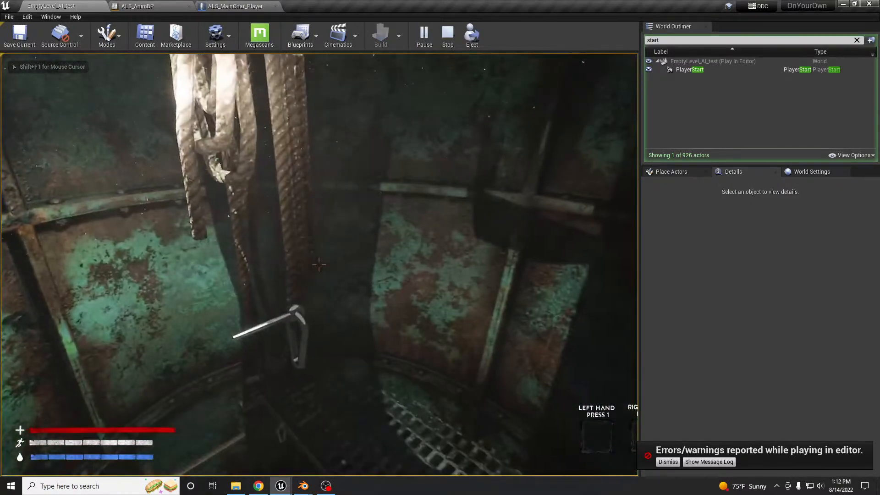
key("e")
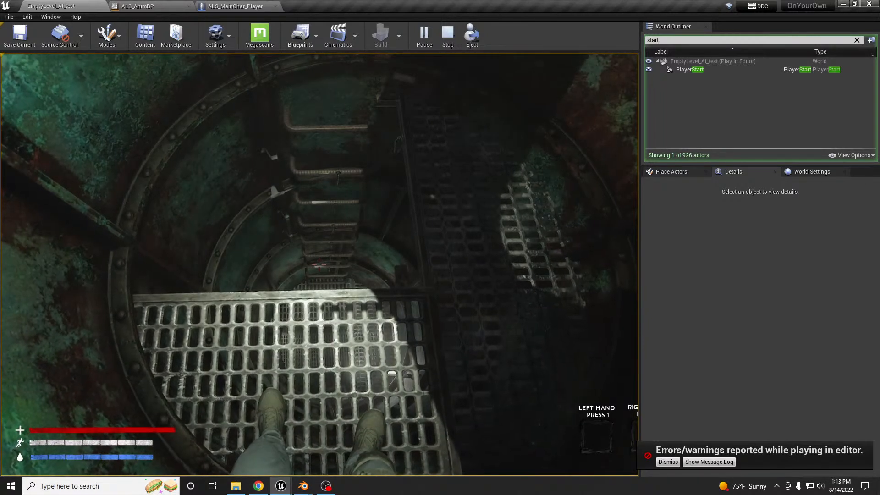
key("d")
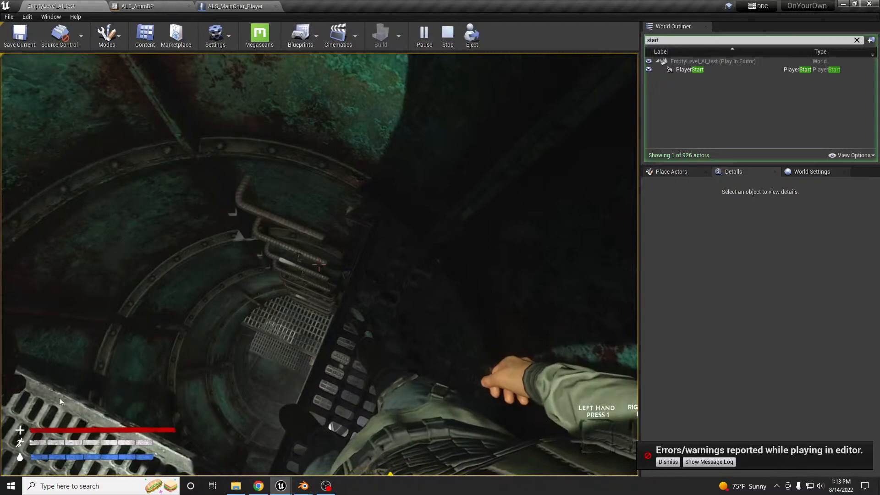
key("Escape")
left_click(555, 153)
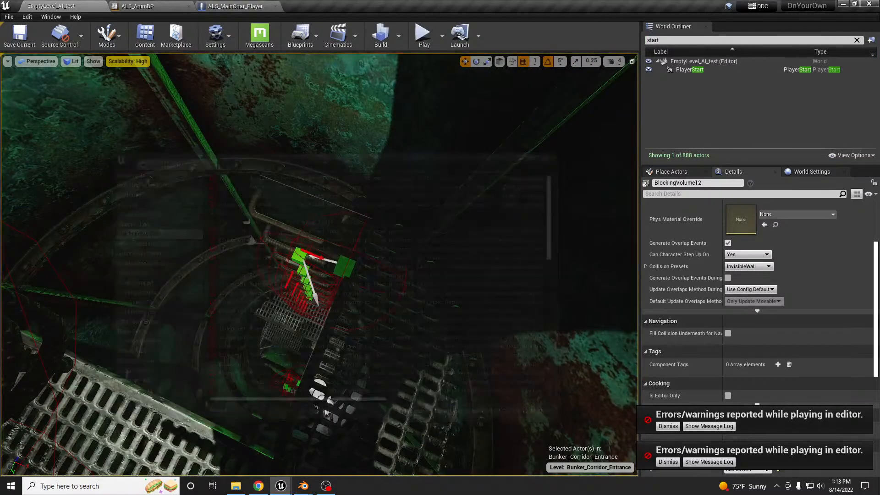
Shift BP_Zone_Holds13 sideways away from the ladder top, dismiss the error notifications and save the level
left_click(343, 270)
right_click_drag(343, 270, 480, 281)
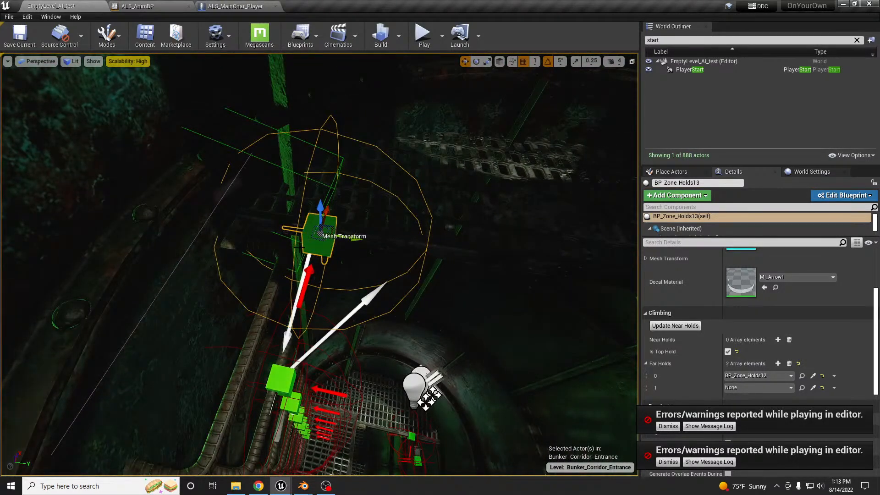
left_click_drag(353, 239, 416, 243)
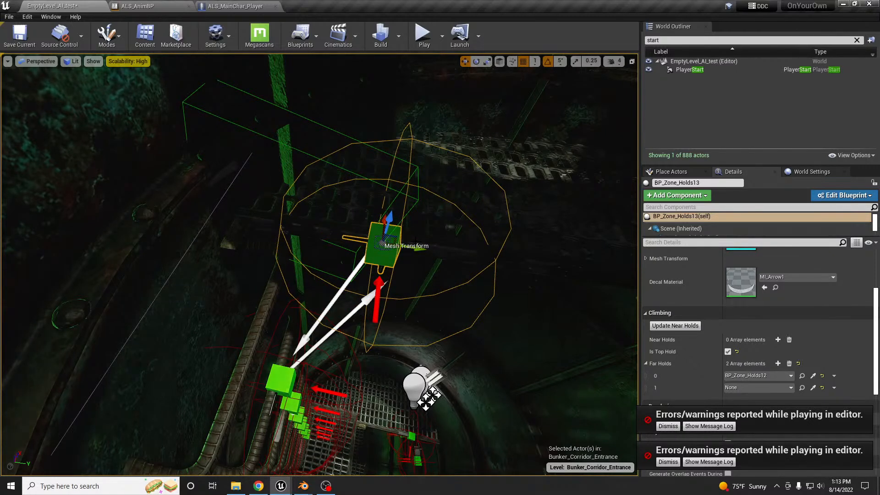
left_click(668, 426)
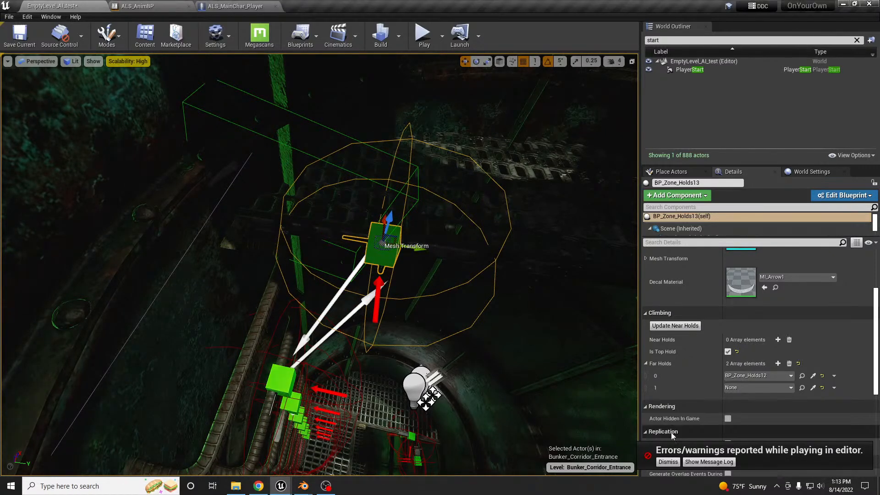
left_click(668, 462)
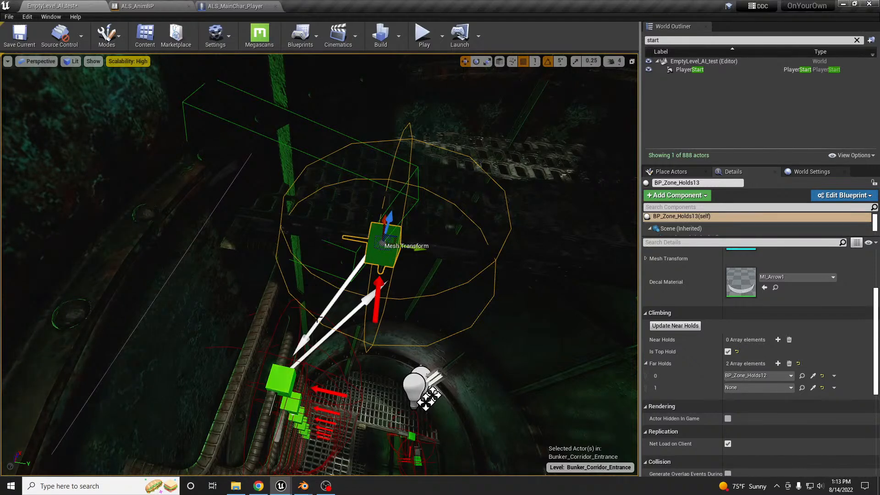
key("ctrl+s")
Inspect the shaft from the fan opening past the neon light to the ladder top and the grate
right_click_drag(315, 369, 362, 119)
left_click(366, 125)
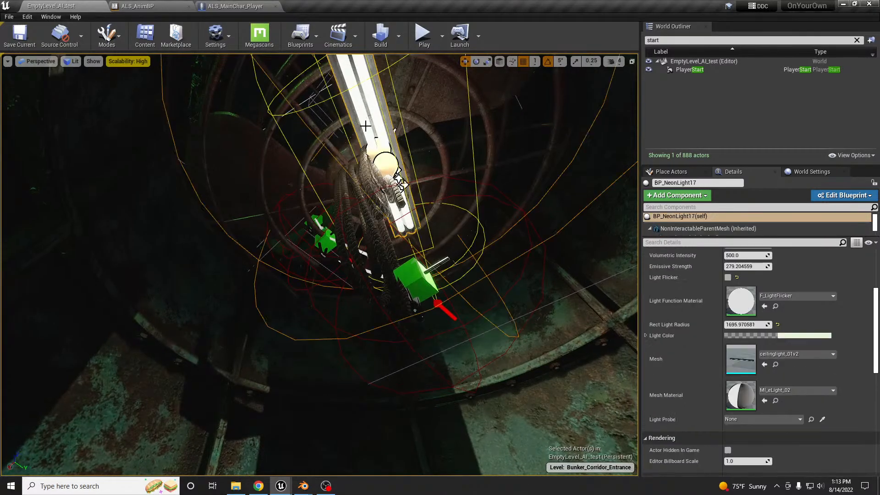
right_click_drag(407, 223, 423, 238)
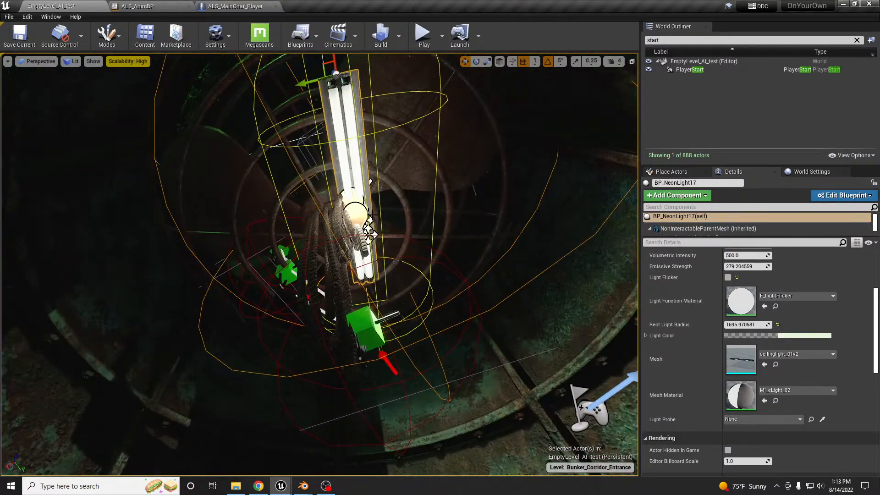
right_click_drag(321, 83, 166, 105)
left_click_drag(223, 285, 275, 207)
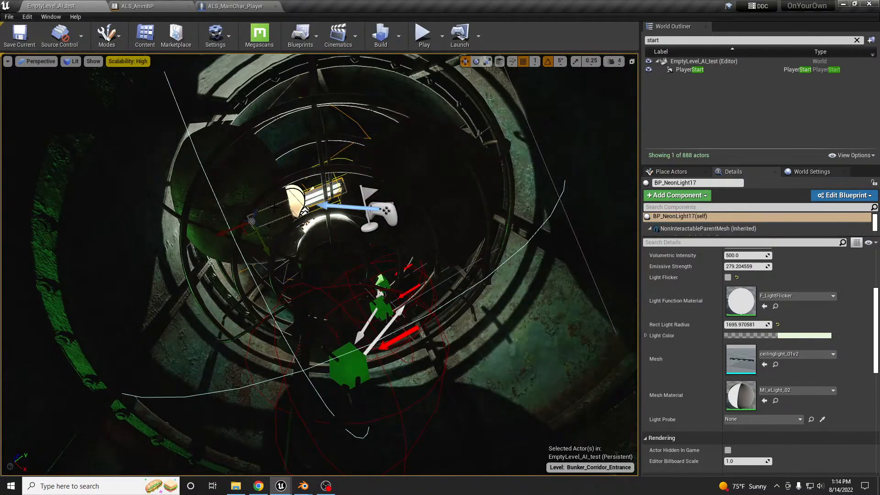
left_click_drag(220, 234, 242, 223)
right_click_drag(241, 223, 294, 171)
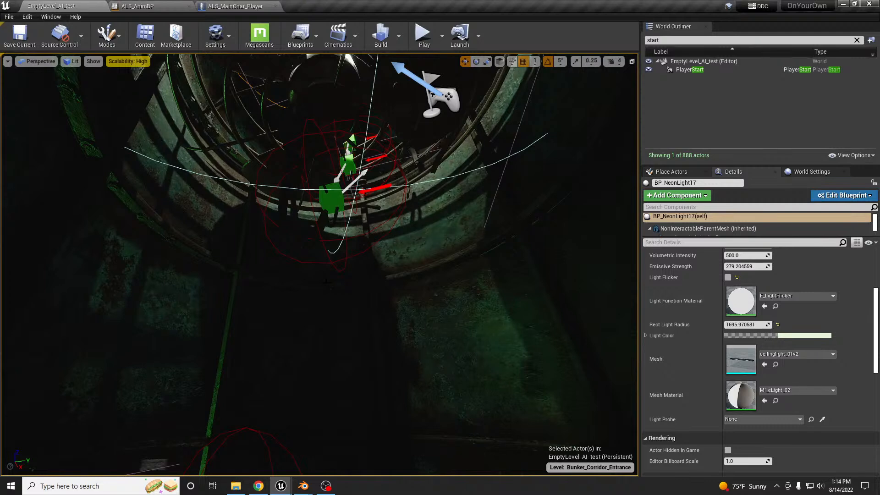
right_click_drag(417, 308, 411, 380)
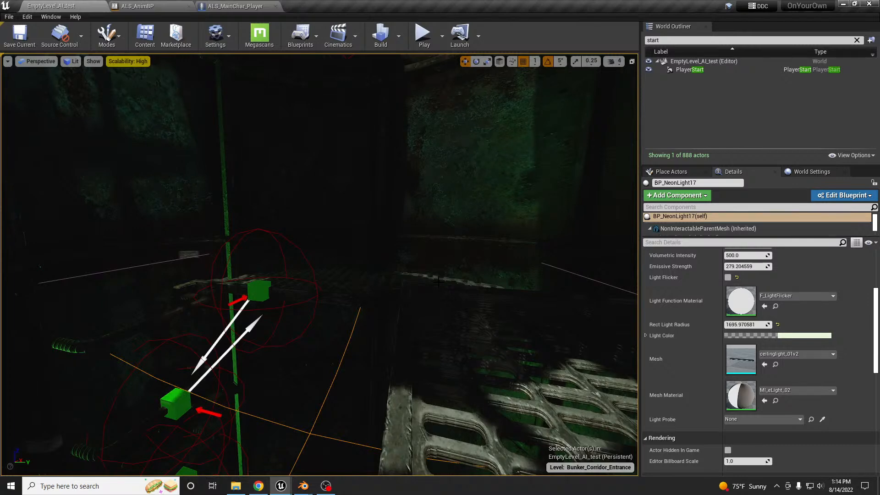
scroll(438, 281, "up", 5)
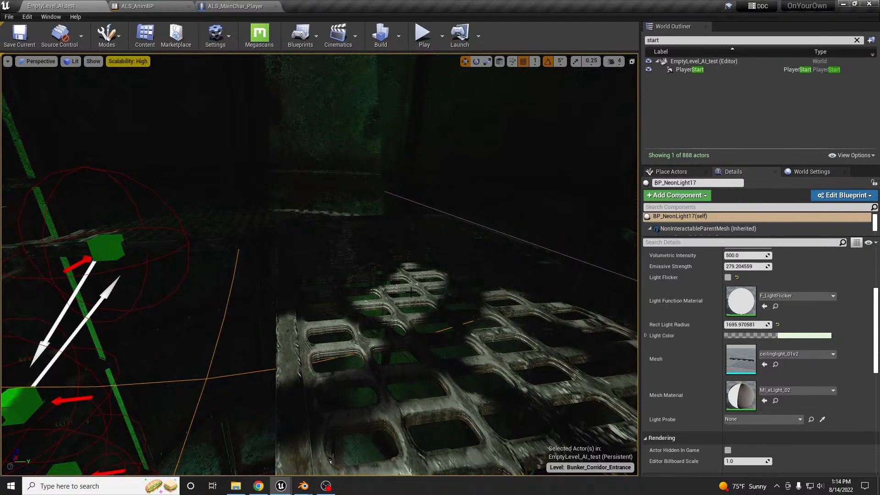
right_click_drag(411, 292, 397, 314)
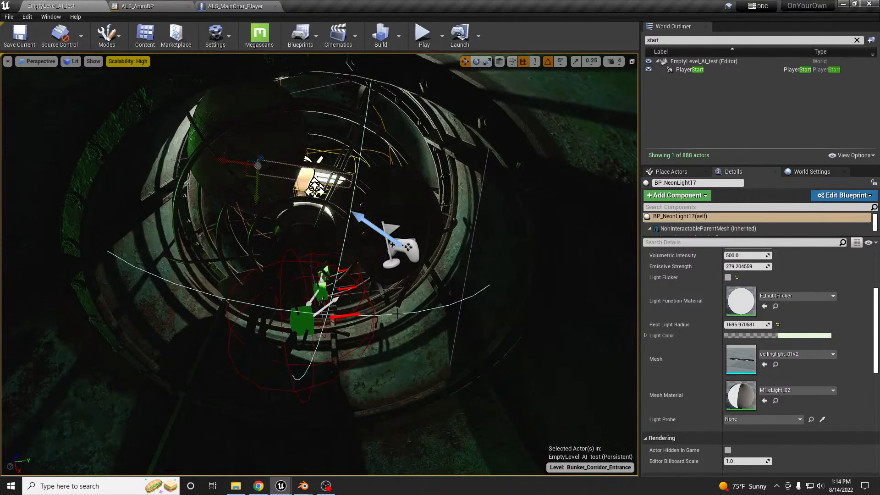
right_click_drag(315, 188, 280, 383)
key("w")
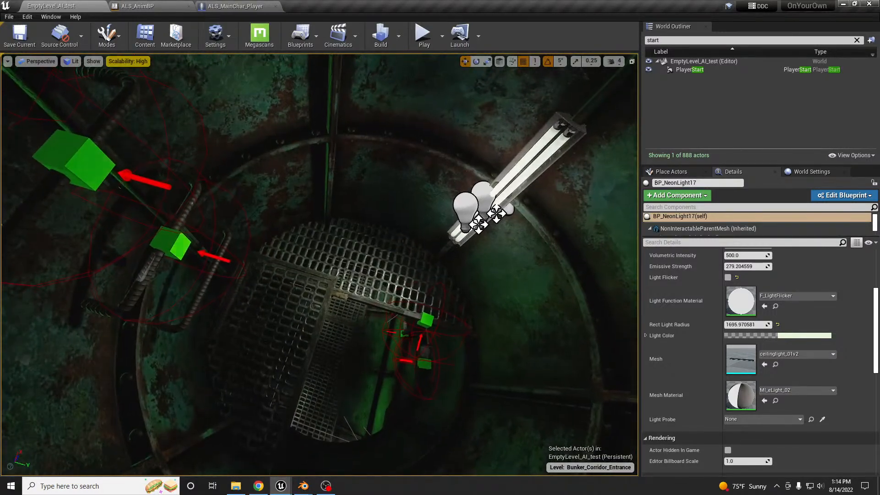
Duplicate the elbow section of the corridor pipe and rotate the copy 180 degrees
key("s")
right_click_drag(403, 331, 298, 291)
key("d")
key("s")
key("w")
key("q")
left_click(216, 321)
key("s")
right_click_drag(216, 321, 231, 303)
left_click_drag(253, 265, 512, 227, "alt")
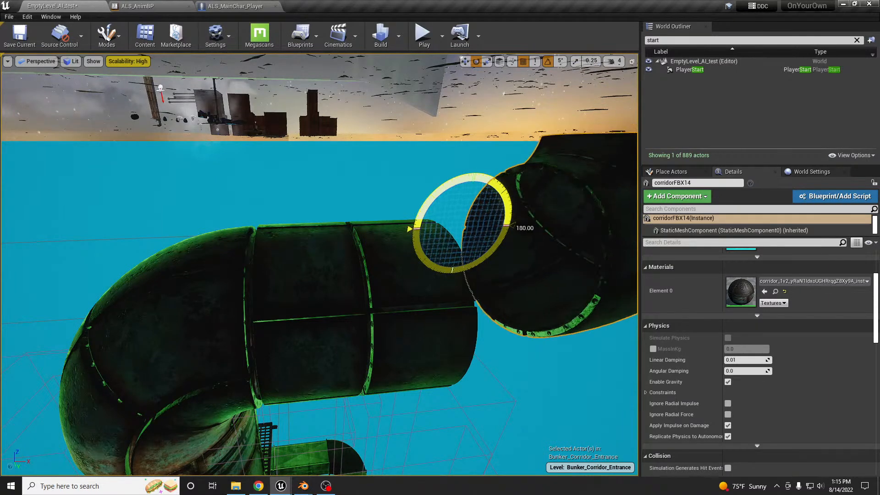
Move the rotated elbow copy corridorFBX14 onto the open end of the horizontal pipe so it curves upward
key("w")
right_click_drag(443, 190, 437, 191)
key("d")
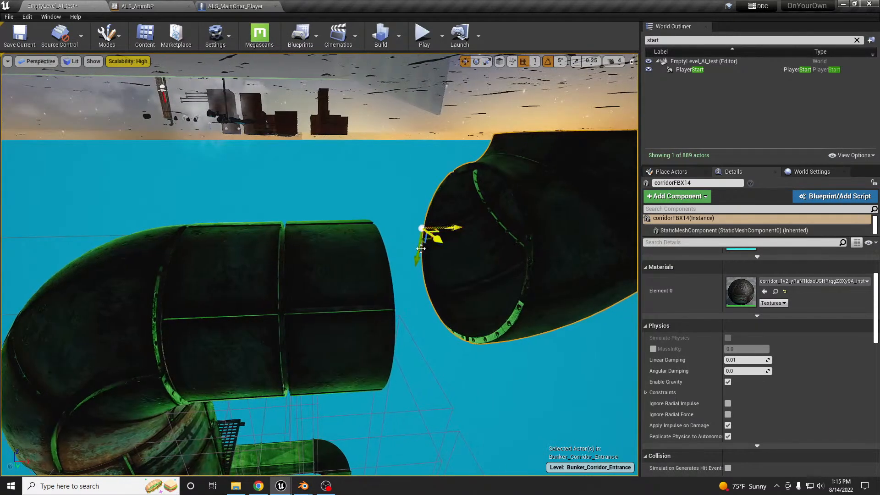
left_click_drag(430, 240, 363, 278)
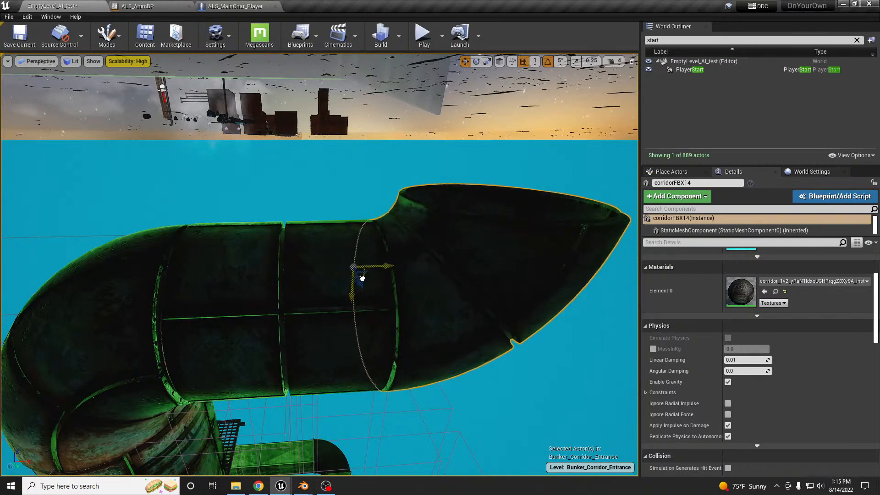
Duplicate the straight section corridorFBX13, turn the copy upright and seat it on the new elbow's upper opening
left_click(343, 284)
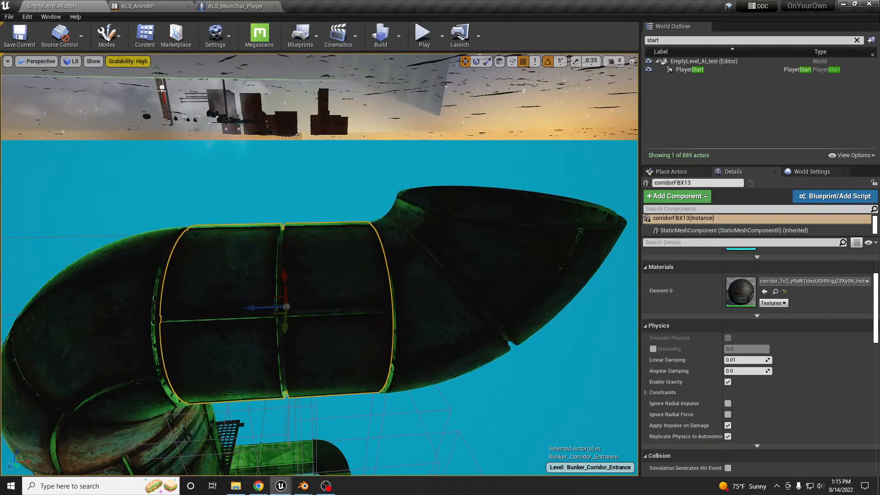
left_click_drag(276, 299, 534, 81, "alt")
key("e")
key("w")
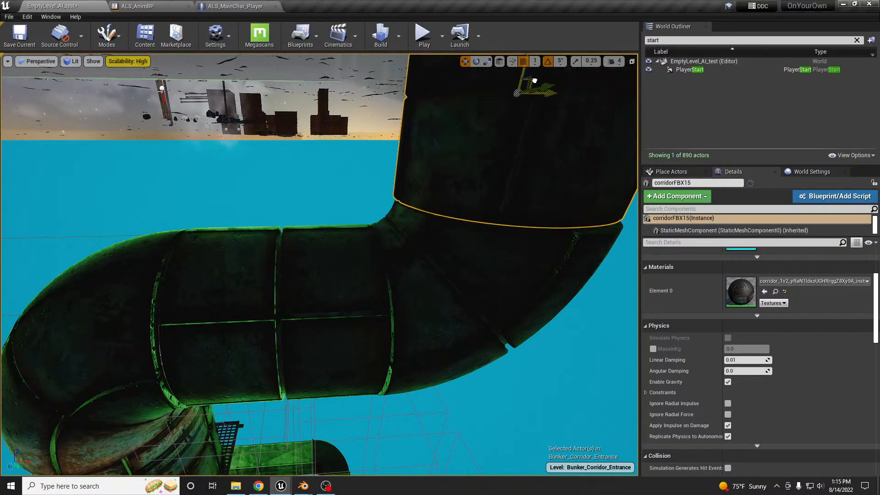
key("f")
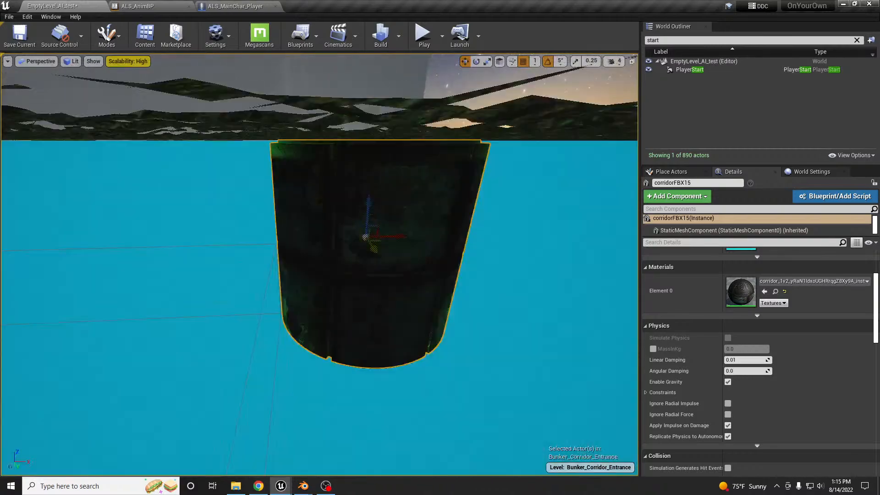
Select the ladder zone together with its rebar ladder mesh in the existing shaft and duplicate both
right_click_drag(366, 238, 436, 252)
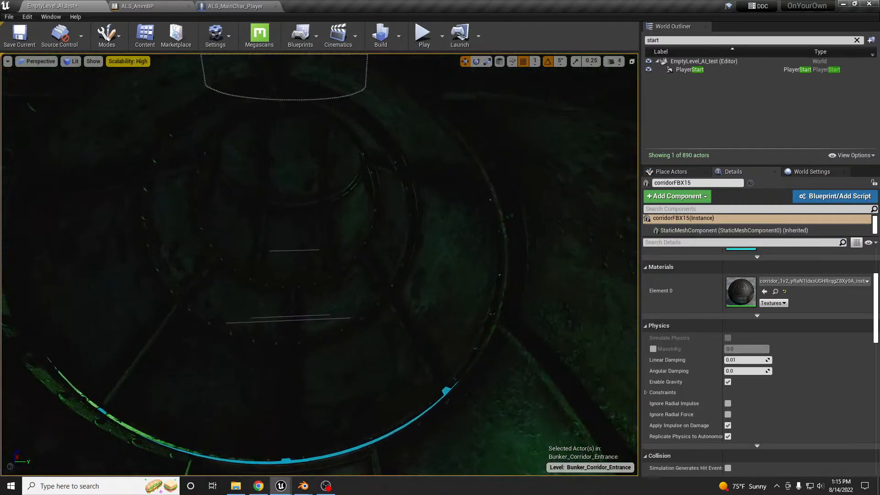
left_click(286, 319)
right_click_drag(304, 317, 385, 321)
right_click_drag(320, 264, 430, 319)
left_click(341, 358)
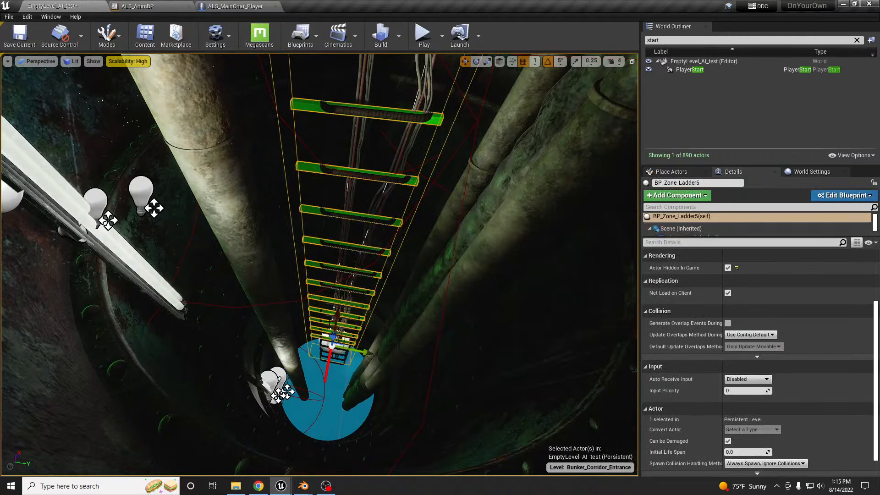
left_click(331, 351, "ctrl")
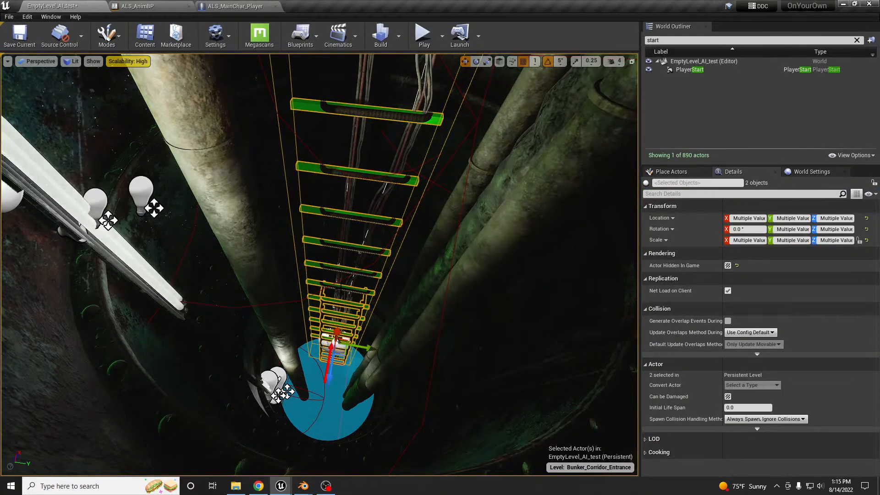
left_click(331, 285)
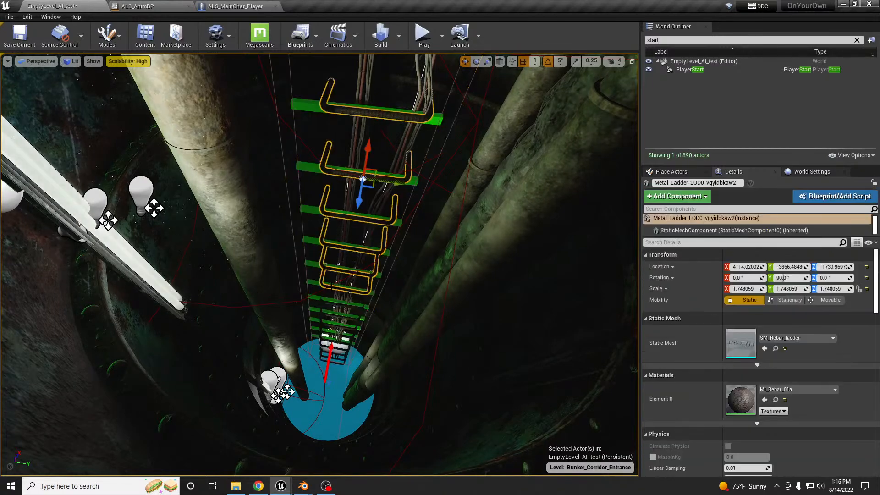
left_click(314, 283, "ctrl")
right_click_drag(314, 283, 243, 227)
key("s")
left_click_drag(277, 379, 546, 214, "alt")
Move the copied ladder zone and rebar ladder over to the new vertical pipe section and adjust their height
right_click_drag(546, 214, 511, 110)
key("d")
left_click_drag(432, 461, 443, 122)
right_click_drag(442, 123, 417, 184)
key("w")
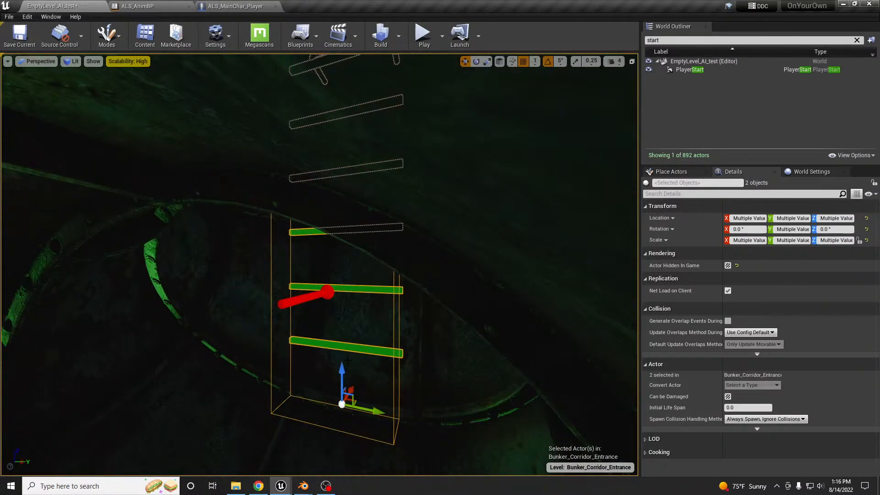
right_click_drag(346, 388, 323, 376)
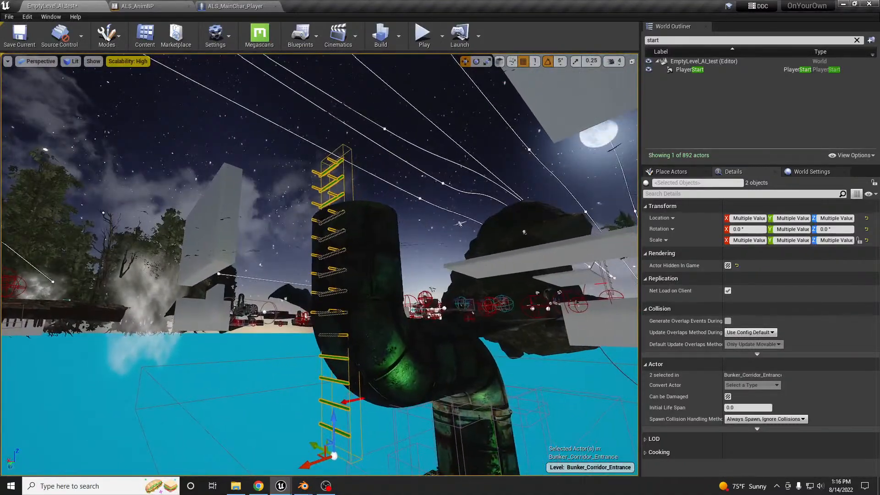
left_click_drag(332, 416, 345, 470)
Raise BP_Zone_Ladder6 along the new vertical pipe and set its Step Count to 9
right_click_drag(355, 451, 332, 395)
left_click(330, 400)
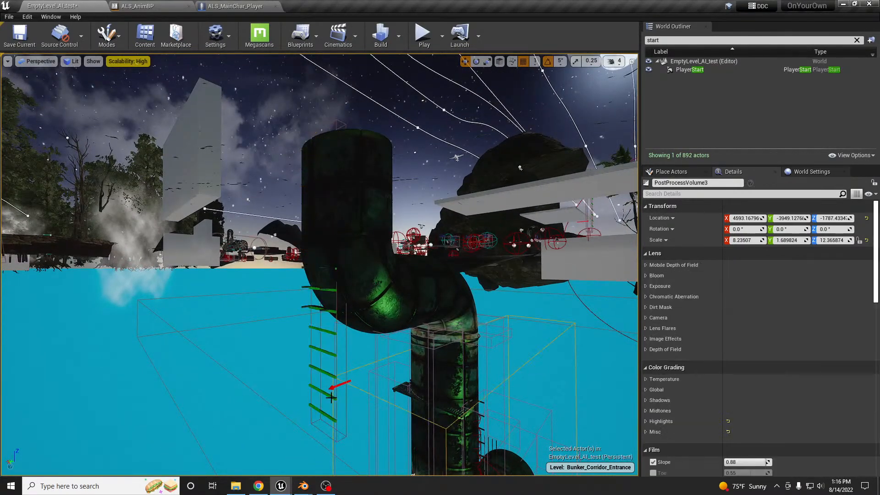
left_click_drag(323, 402, 341, 298)
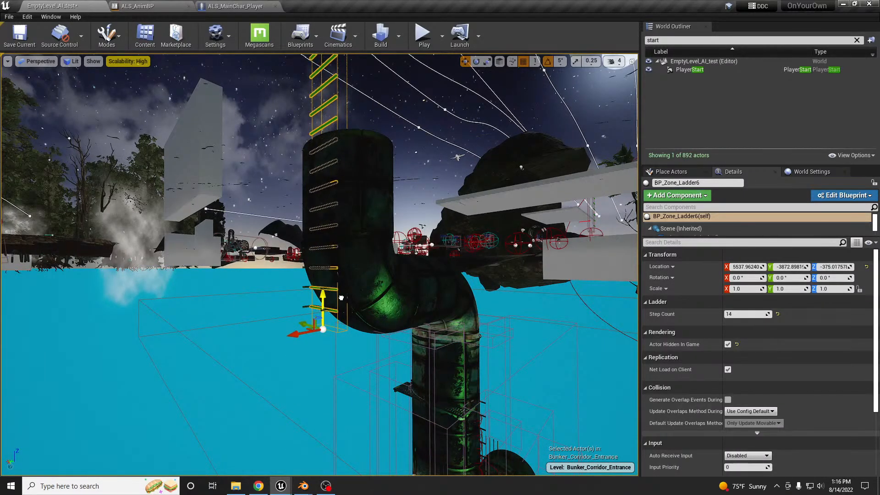
left_click_drag(747, 314, 734, 314)
Examine where the new pipe's upper end meets the ground and select the landscape covering it
right_click_drag(458, 275, 633, 293)
key("w")
key("s")
key("q")
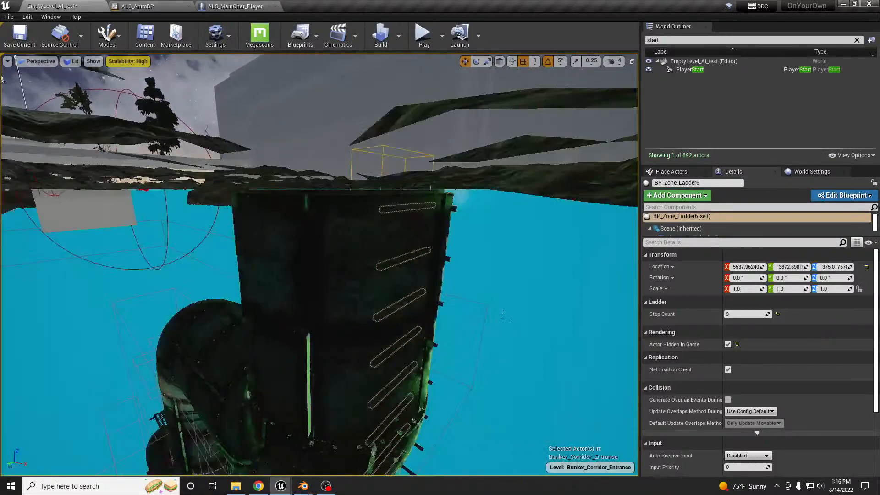
key("q")
key("e")
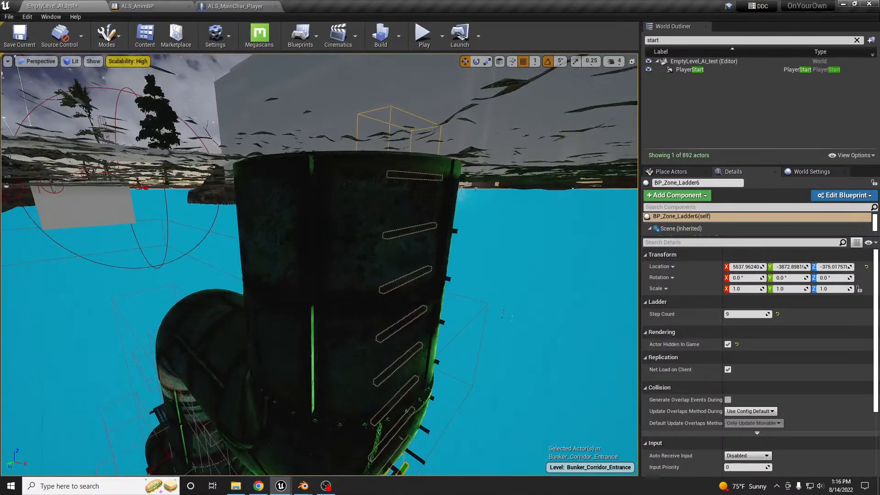
key("e")
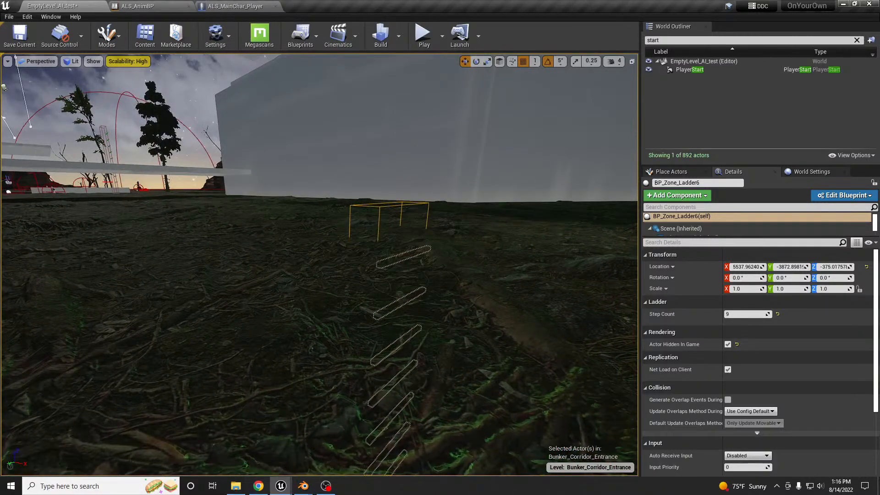
left_click(342, 290)
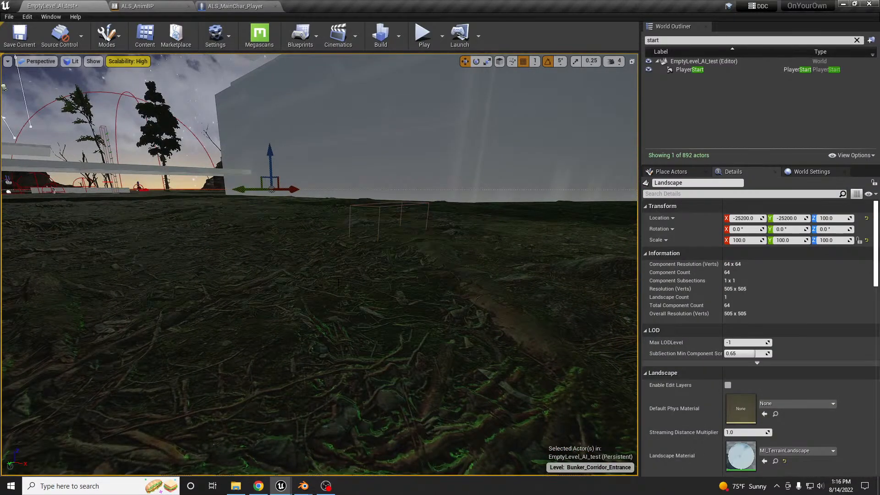
key("q")
key("e")
mouse_move(433, 299)
right_mouse_down()
mouse_move(477, 357)
mouse_move(426, 311)
right_mouse_up()
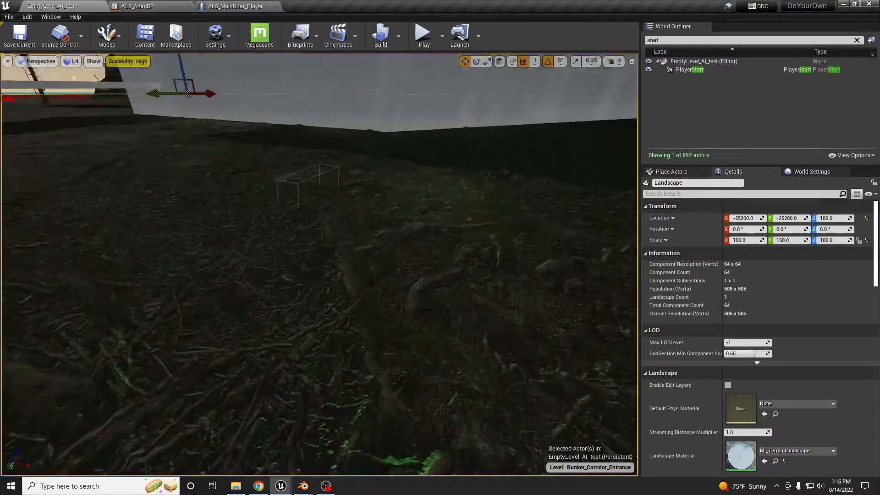
Look through the foliage tools and the landscape Sculpt, Paint and Manage tools
key("shift+4")
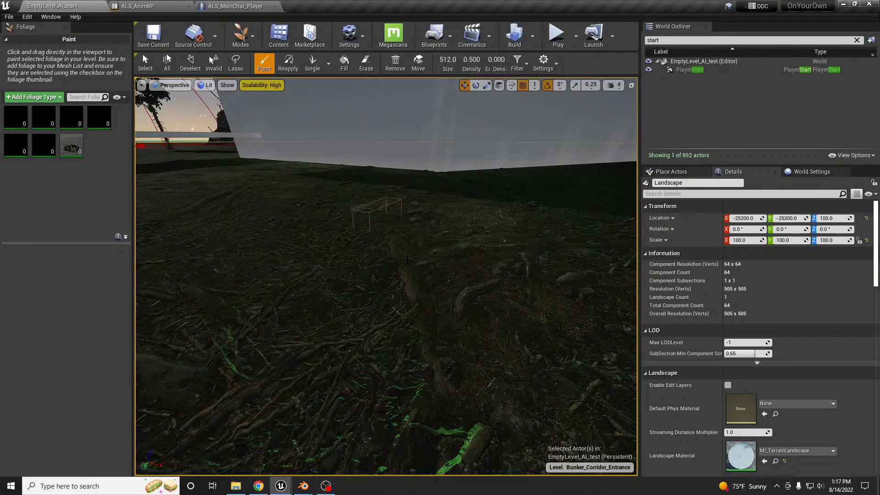
key("shift+2")
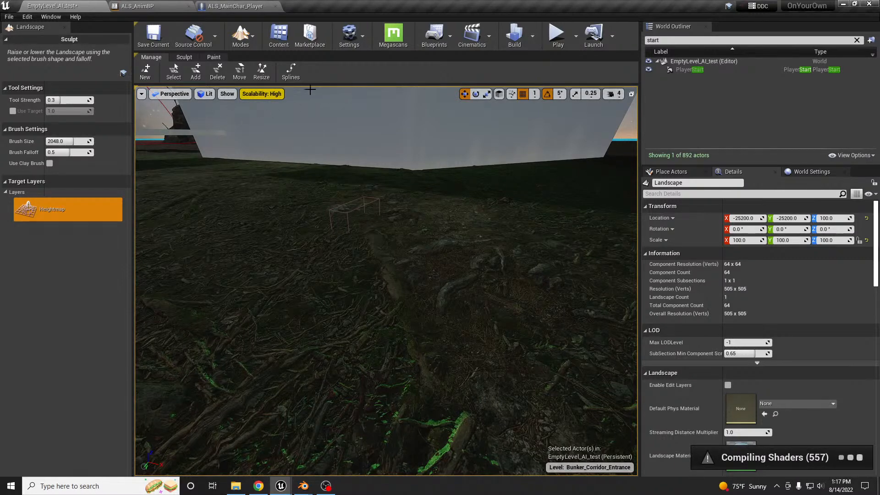
left_click(184, 57)
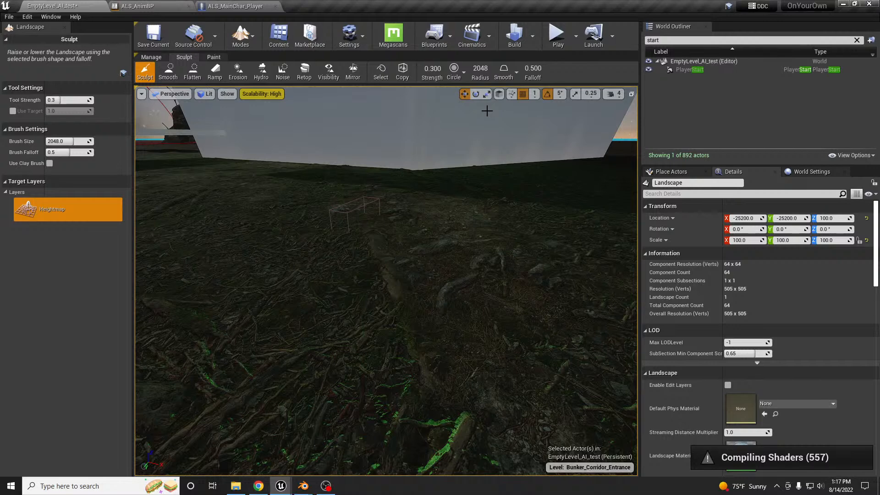
left_click(210, 56)
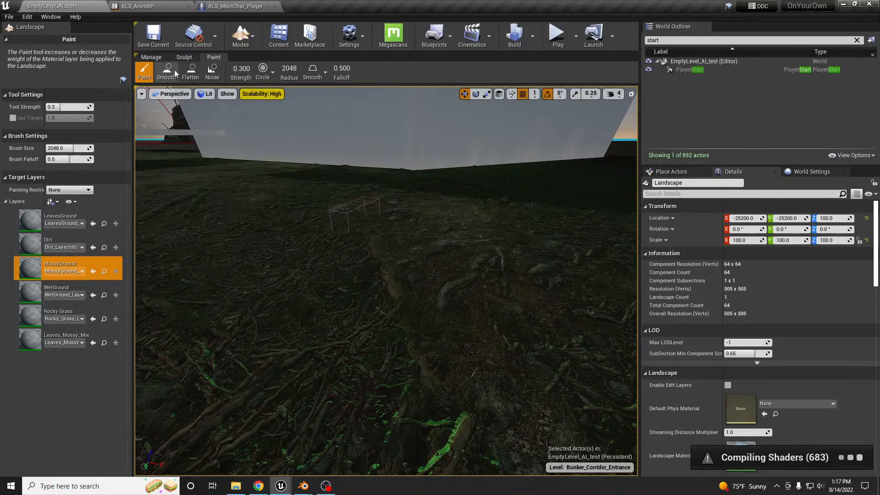
left_click(184, 57)
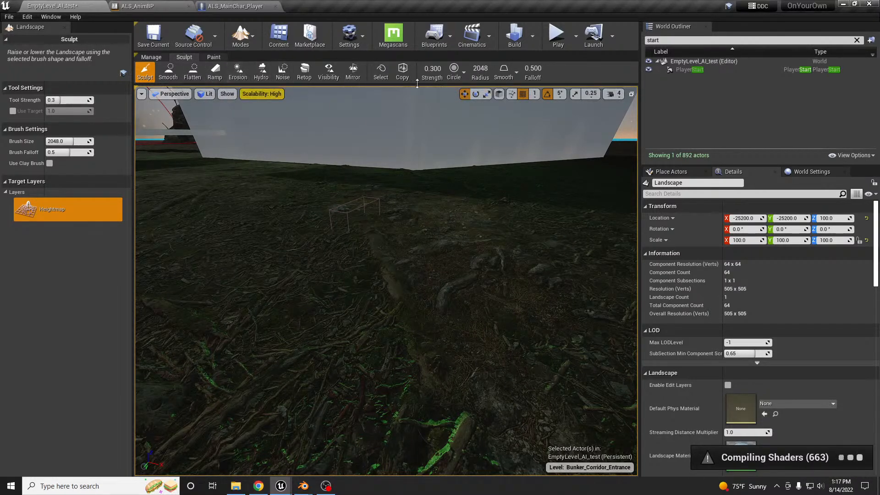
left_click(147, 58)
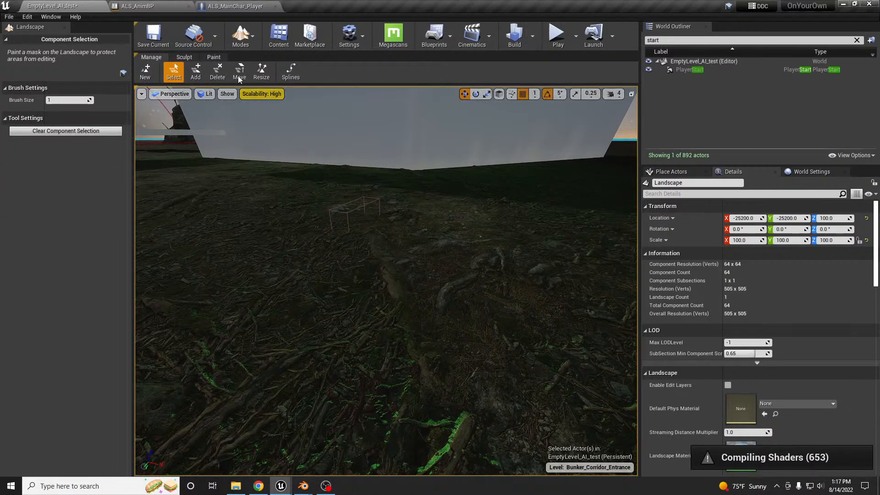
Try deleting the landscape component that covers the new pipe's upper end, and undo the deletion
left_click(218, 72)
right_click_drag(361, 221, 409, 215)
key("s")
key("shift+1")
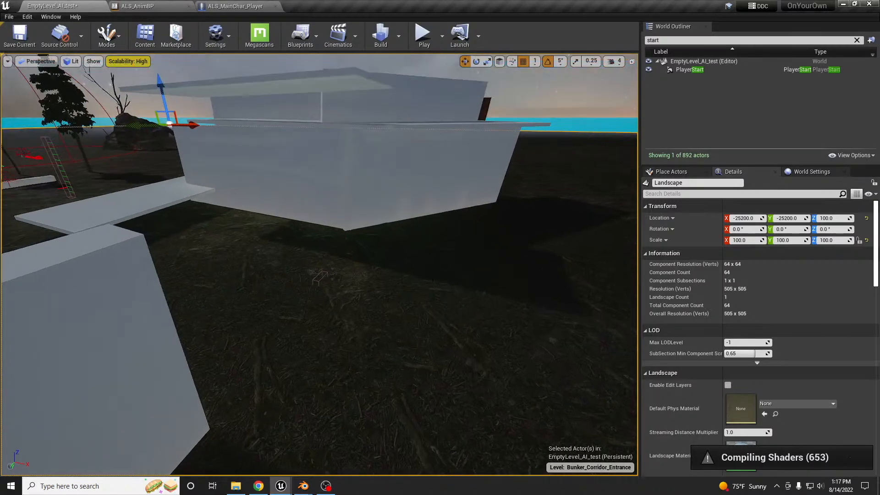
key("shift+3")
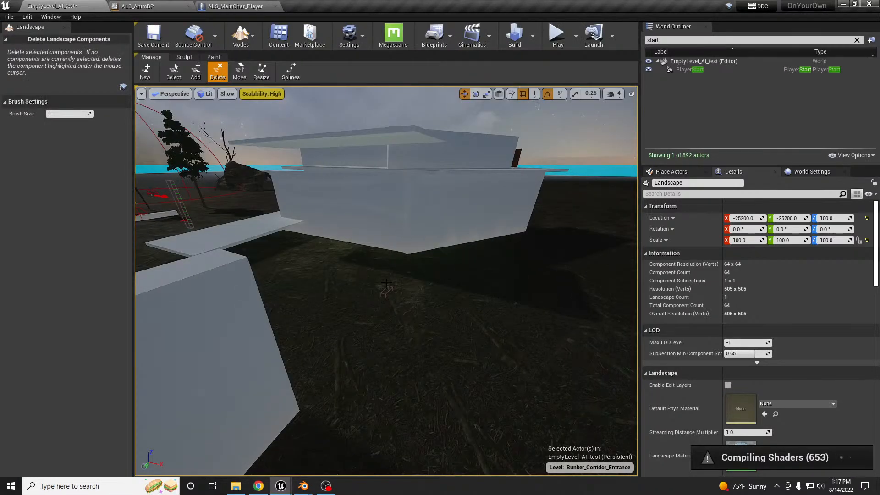
left_click(402, 299)
right_click_drag(427, 293, 437, 298)
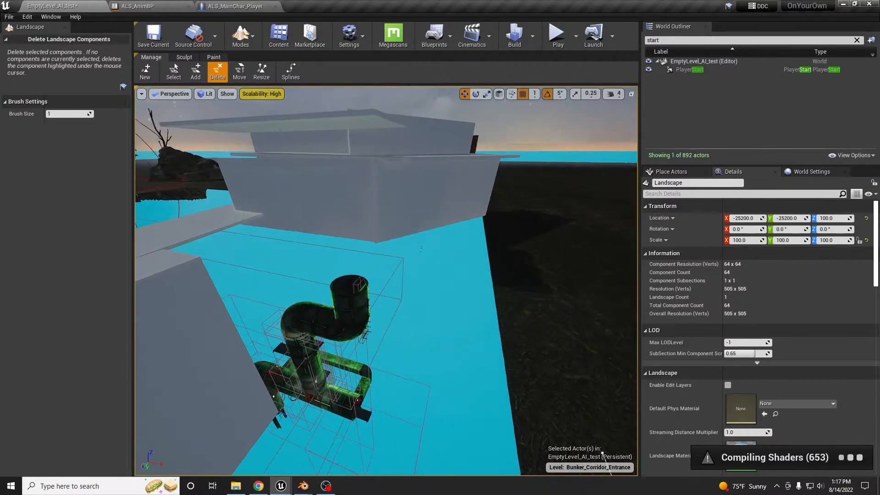
key("ctrl+z")
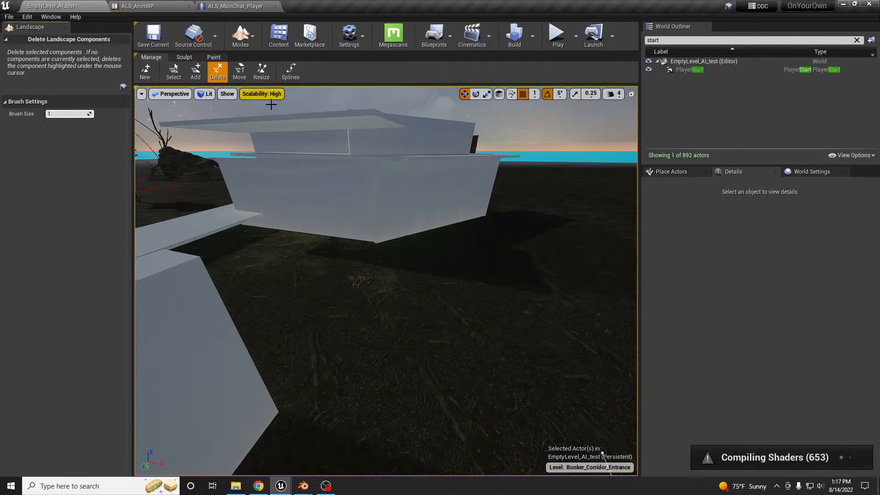
Try a Sculpt stroke on the ground beside the building, undo it, and look through the brush and falloff types
left_click(184, 58)
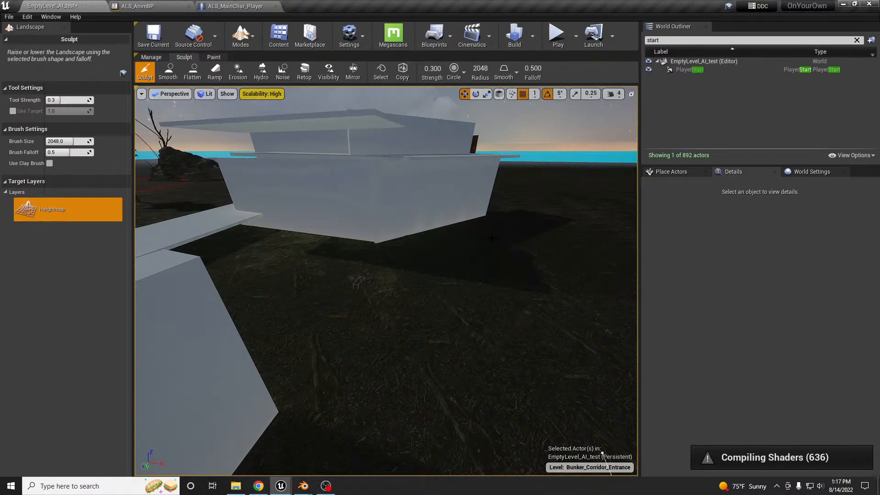
left_click_drag(496, 242, 573, 268)
right_click_drag(462, 308, 456, 303)
key("ctrl+z")
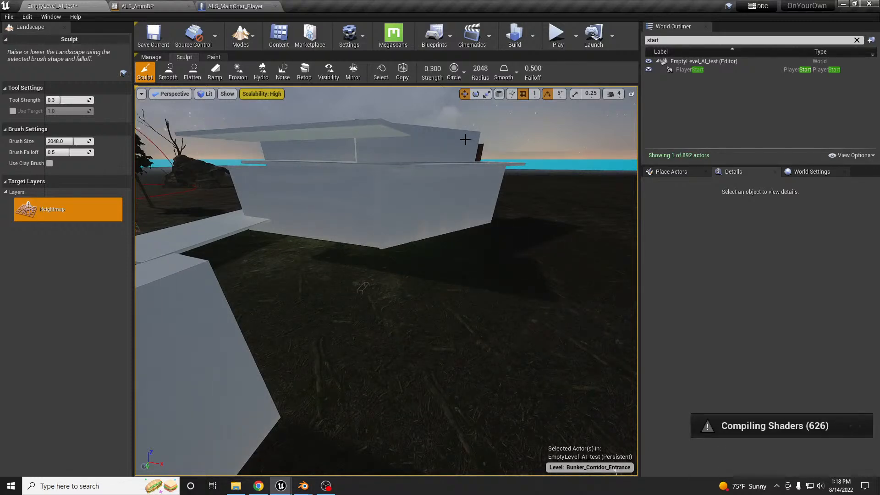
left_click(465, 72)
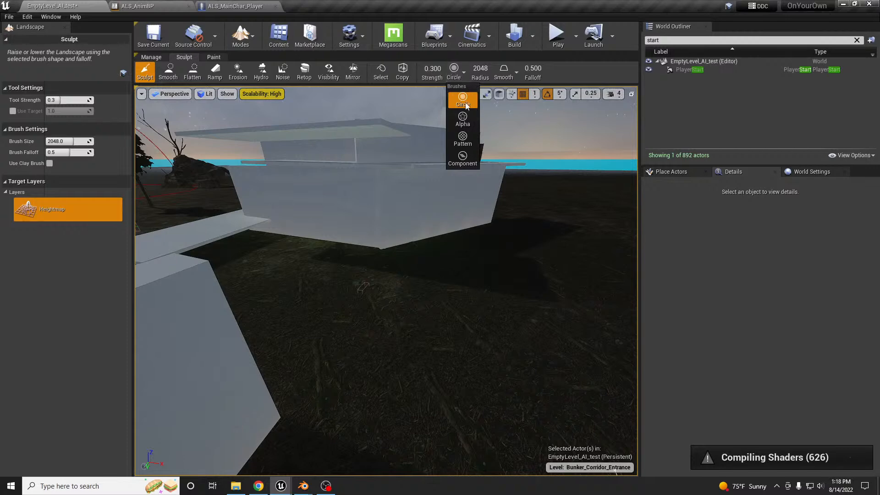
left_click(519, 76)
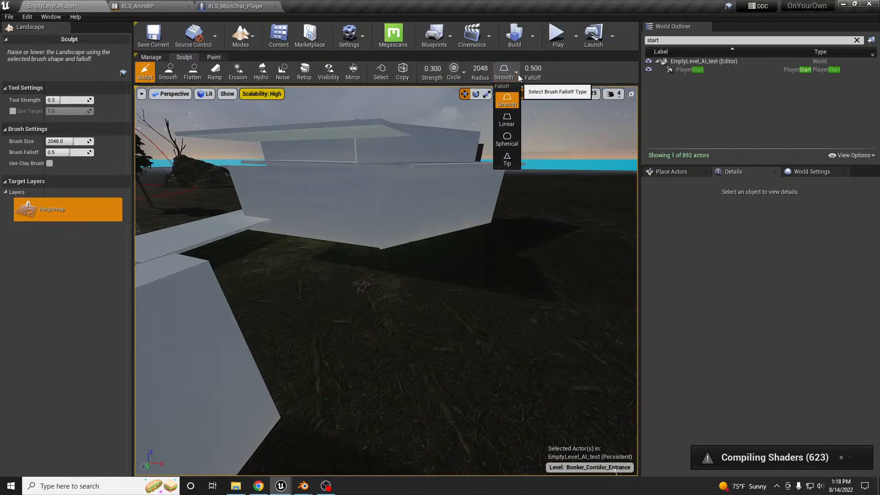
left_click(463, 74)
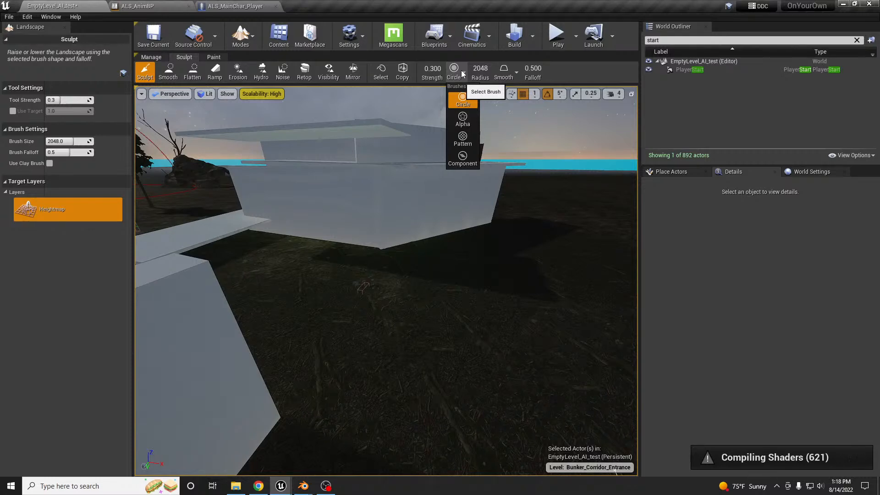
Switch to the landscape Visibility tool and reduce its brush size to 95
left_click(328, 73)
left_click(329, 72)
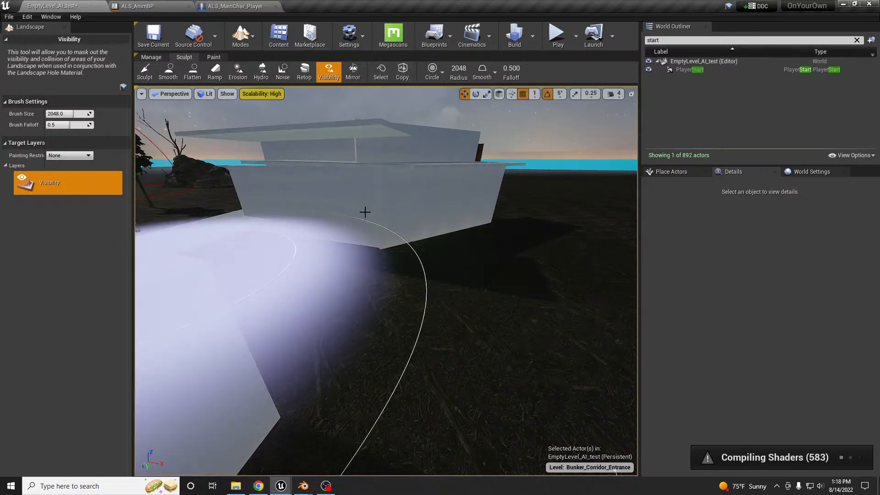
mouse_move(383, 269)
right_mouse_down()
mouse_move(422, 270)
mouse_move(431, 294)
right_mouse_up()
right_click_drag(451, 265, 463, 300)
key("bracketleft")
key("bracketleft")
key("bracketleft")
key("bracketleft")
key("bracketleft")
key("bracketleft")
key("bracketleft")
key("bracketleft")
key("bracketleft")
key("bracketleft")
key("bracketleft")
key("bracketleft")
key("bracketleft")
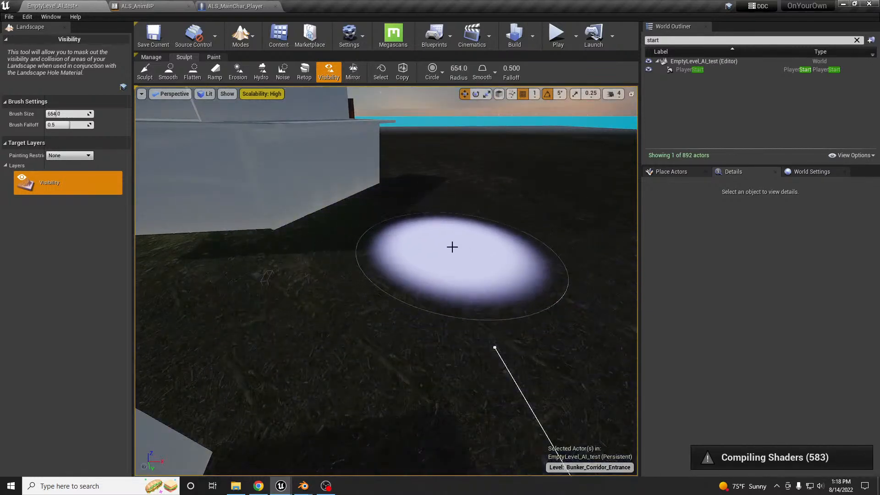
key("bracketleft")
key("bracketleft")
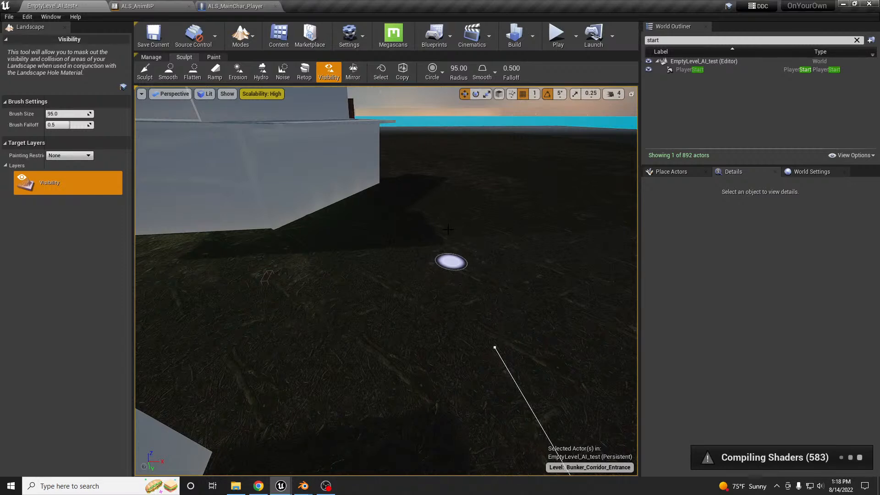
Try the Visibility brush on the ground near the building and undo the last patch
left_click(448, 229)
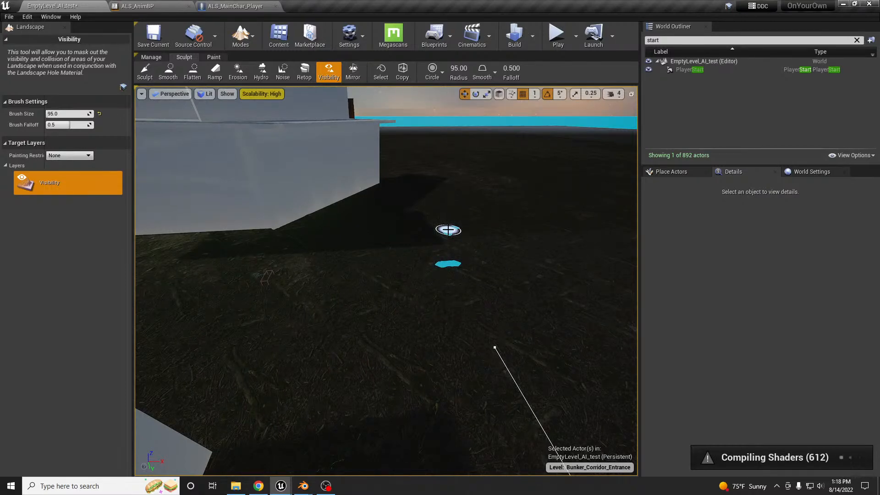
mouse_move(460, 281)
right_mouse_down()
mouse_move(499, 255)
mouse_move(518, 294)
mouse_move(460, 303)
mouse_move(452, 300)
mouse_move(459, 281)
right_mouse_up()
key("w")
key("w")
key("s")
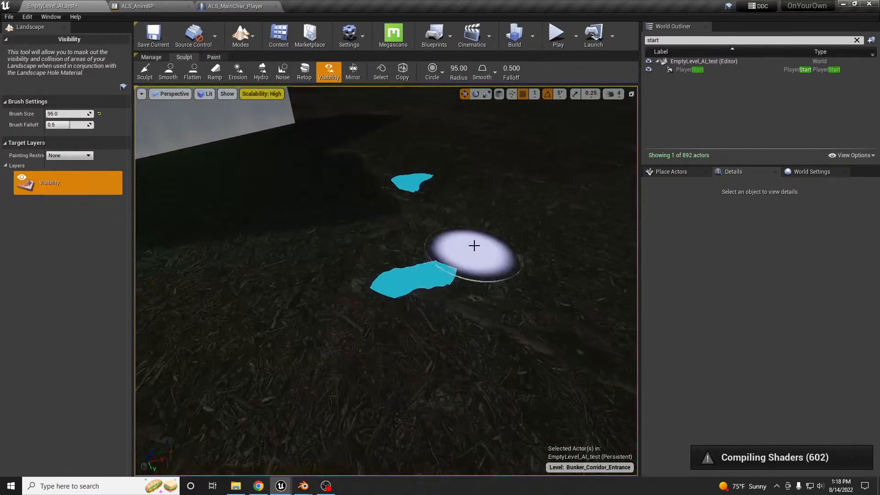
right_click_drag(474, 246, 477, 241)
key("ctrl+z")
Cut a hole in the landscape over the pipe's upper end with the Visibility brush and save the level
mouse_move(422, 261)
right_mouse_down()
mouse_move(412, 225)
mouse_move(429, 232)
right_mouse_up()
key("w")
key("s")
left_click(351, 260)
right_click_drag(465, 287, 463, 287)
key("e")
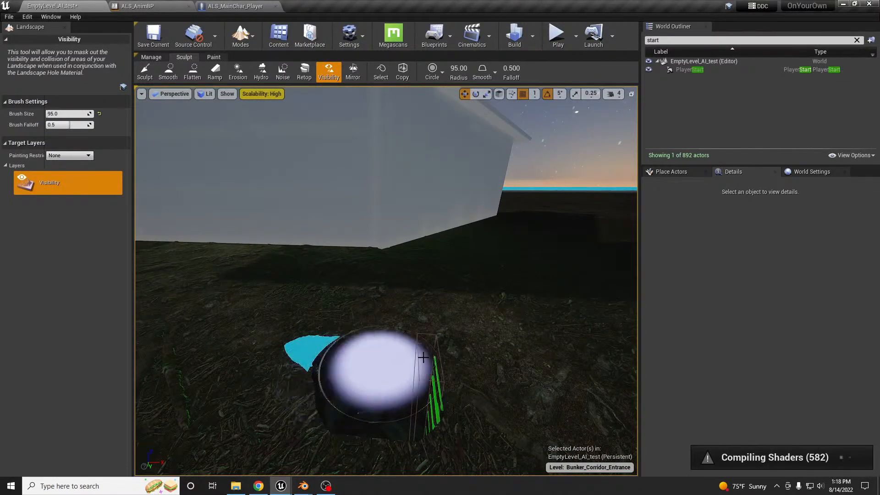
key("ctrl+z")
mouse_move(507, 316)
right_mouse_down()
mouse_move(505, 343)
mouse_move(532, 341)
mouse_move(481, 299)
right_mouse_up()
key("shift+1")
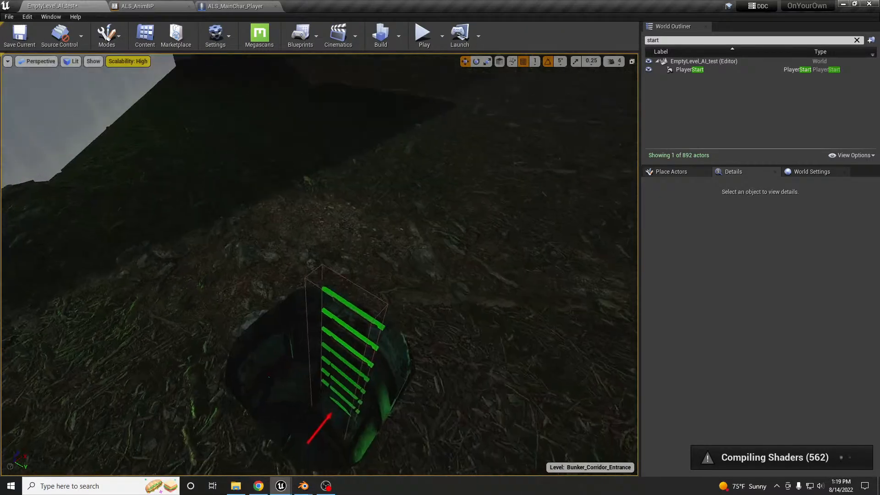
key("ctrl+s")
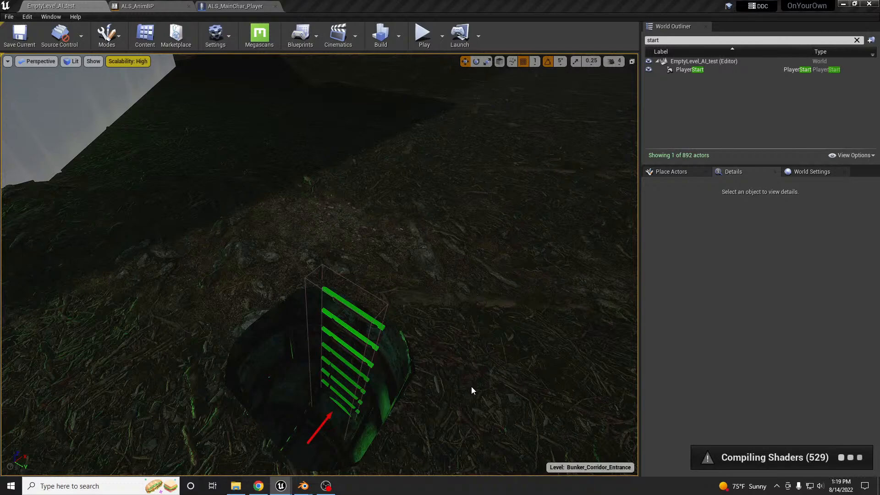
Place the manhole_base mesh on the ground and move it over the shaft opening at X 5456, Y -3870
key("ctrl+z")
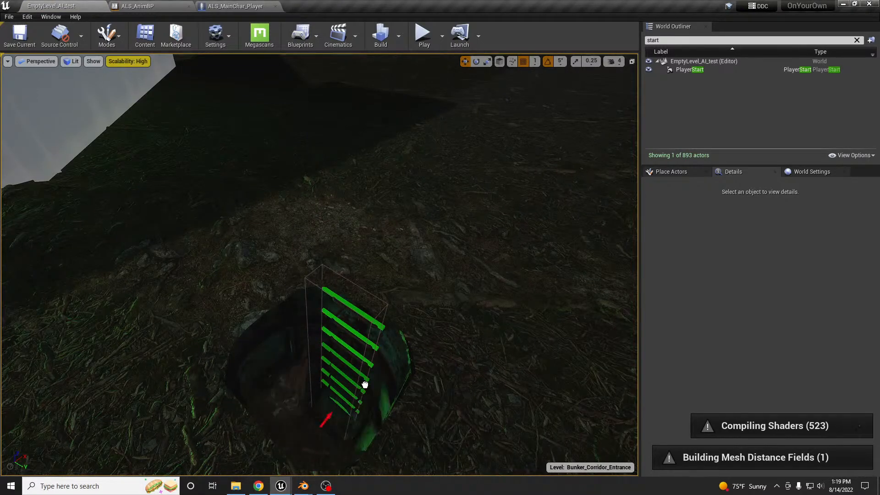
left_click(427, 349)
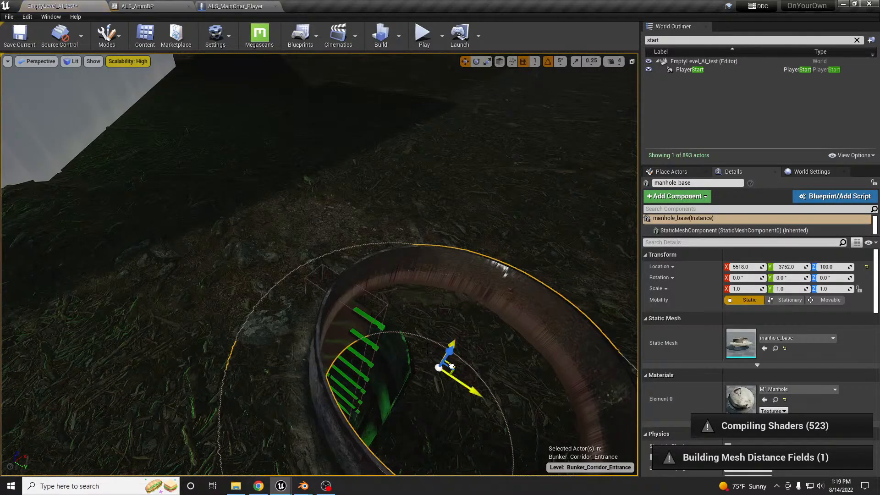
left_click_drag(451, 366, 317, 339)
key("r")
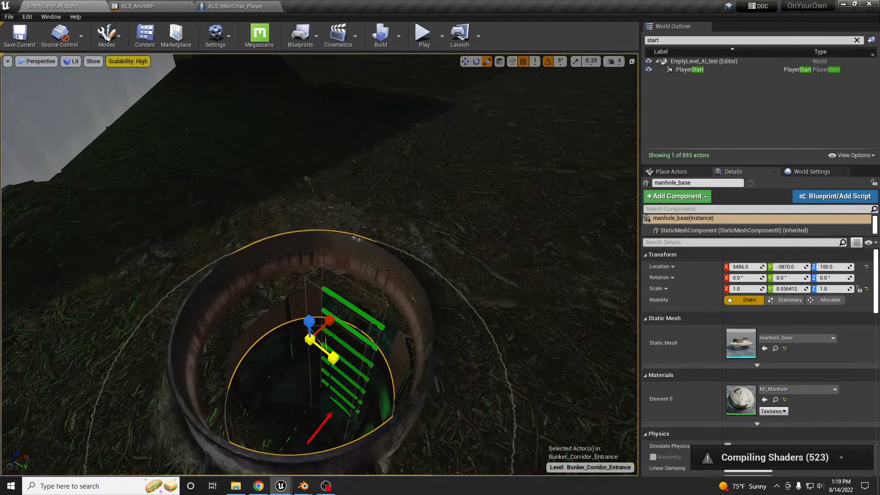
key("ctrl+z")
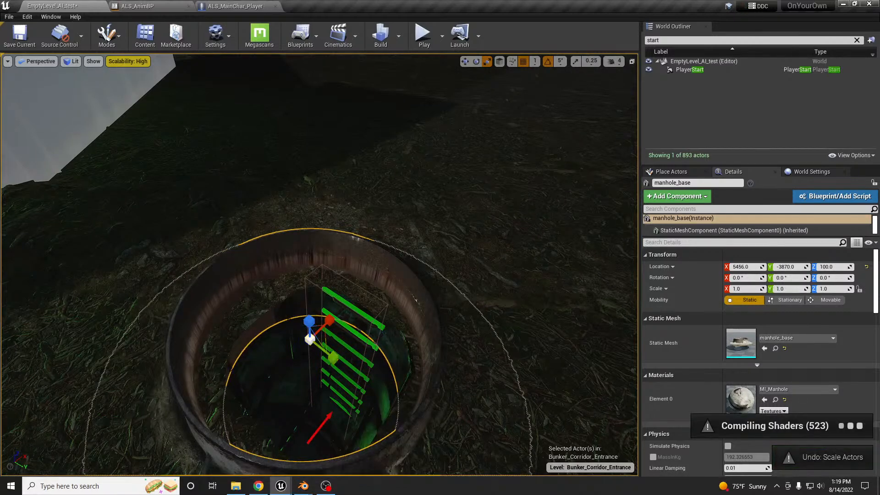
Scale manhole_base uniformly to about 0.588 and shift it to Y -3864, Z 108
left_click_drag(308, 341, 270, 355)
right_click_drag(308, 341, 369, 366)
key("w")
mouse_move(314, 269)
left_mouse_down()
mouse_move(324, 271)
mouse_move(310, 253)
left_mouse_up()
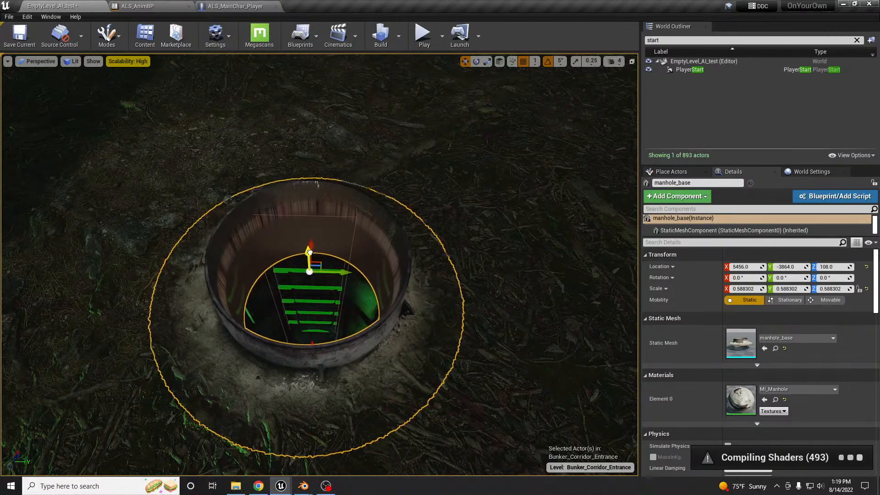
Align manhole_base around the shaft and its ladder at X 5488, with its height at Z 108
right_click_drag(418, 255, 411, 259)
left_click_drag(341, 273, 358, 253)
right_click_drag(351, 252, 536, 275)
key("w")
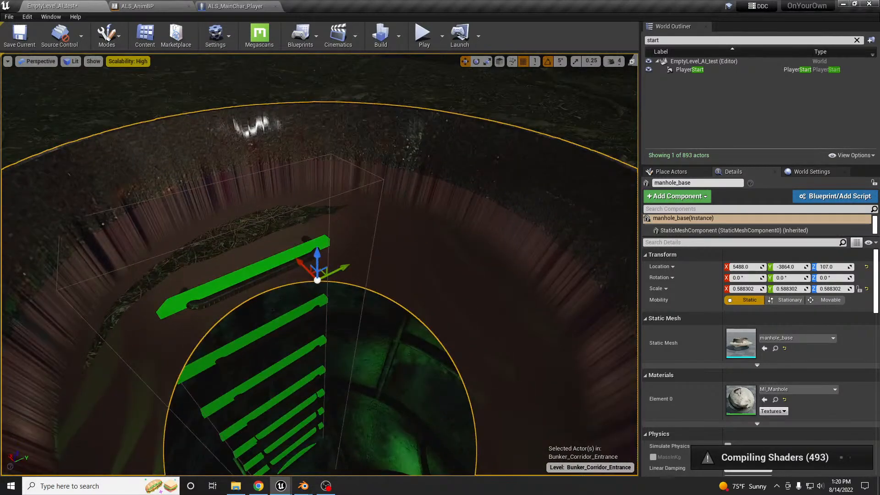
right_click_drag(253, 257, 252, 202)
key("s")
left_click_drag(313, 270, 312, 198)
right_click_drag(324, 236, 326, 250)
key("s")
left_click_drag(319, 212, 314, 242)
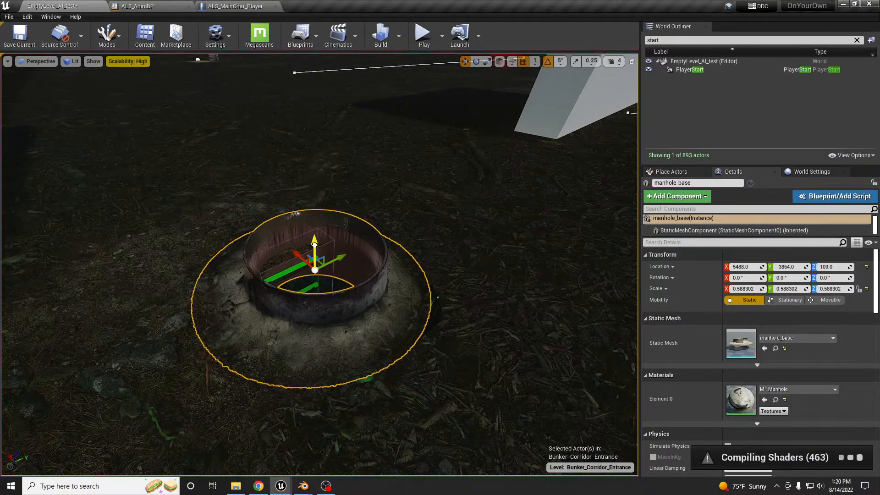
left_click_drag(315, 244, 314, 247)
mouse_move(314, 246)
right_mouse_down()
mouse_move(314, 234)
mouse_move(342, 242)
mouse_move(314, 245)
mouse_move(314, 236)
mouse_move(323, 247)
right_mouse_up()
key("w")
key("a")
key("d")
key("w")
key("s")
key("s")
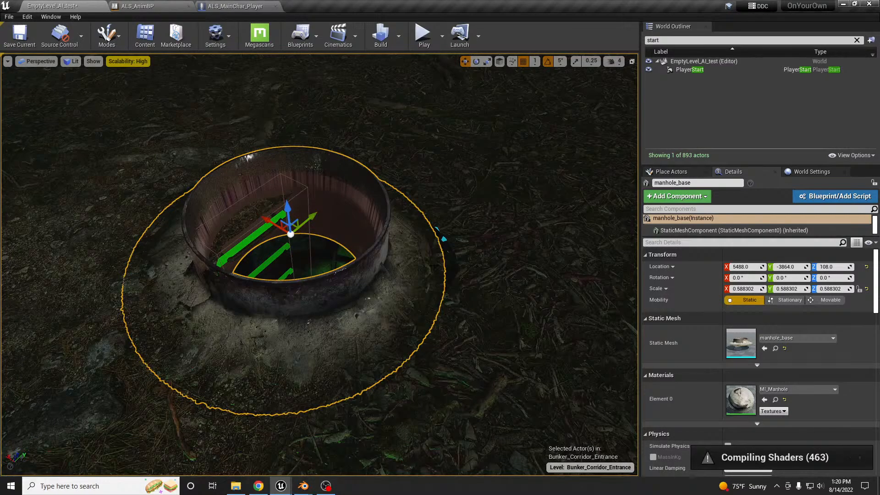
Select BlockingVolume12 from inside the pipe and scale it to about 0.1 in X and 2.32 in Z
key("w")
right_click_drag(431, 265, 503, 299)
key("w")
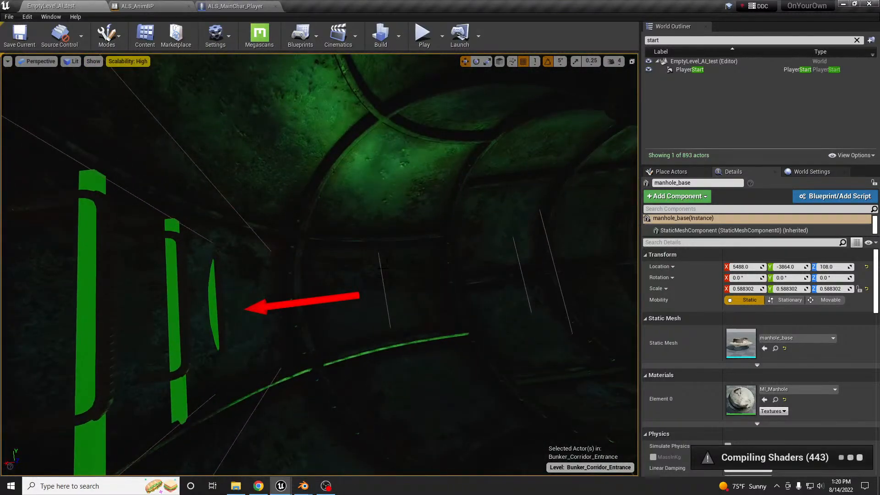
left_click(383, 292)
right_click_drag(369, 298, 425, 295)
key("w")
key("s")
key("r")
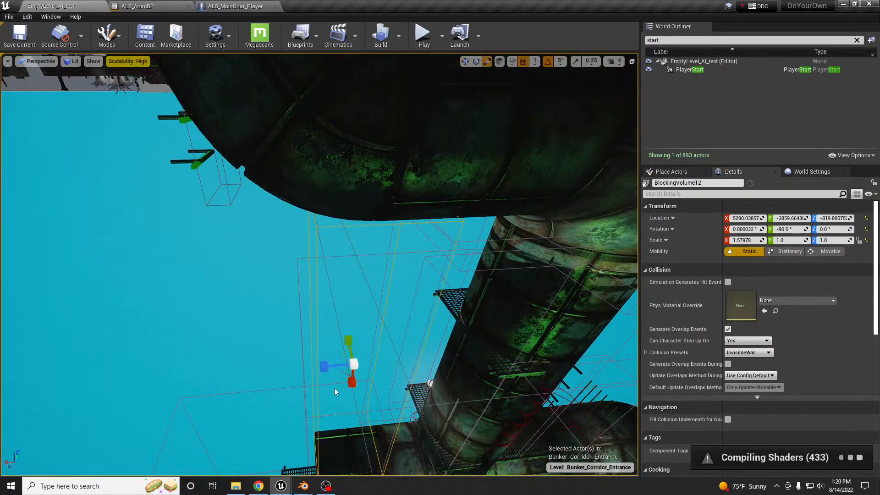
left_click_drag(351, 382, 352, 330)
left_click_drag(323, 366, 275, 369)
Raise BlockingVolume12 to about Z -406.9 at the upper horizontal pipe section and save the level
key("w")
left_click_drag(356, 381, 361, 239)
right_click_drag(362, 238, 257, 212)
key("s")
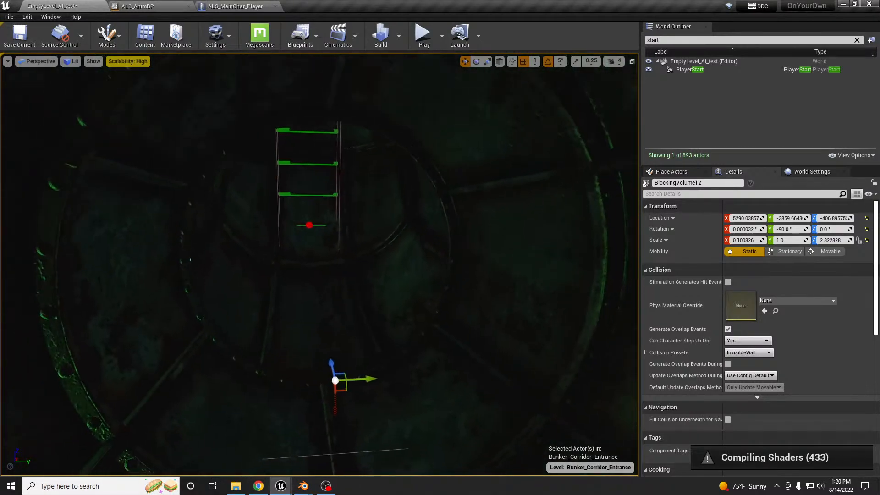
key("w")
right_click_drag(382, 279, 413, 271)
key("w")
key("s")
right_click_drag(332, 223, 293, 298)
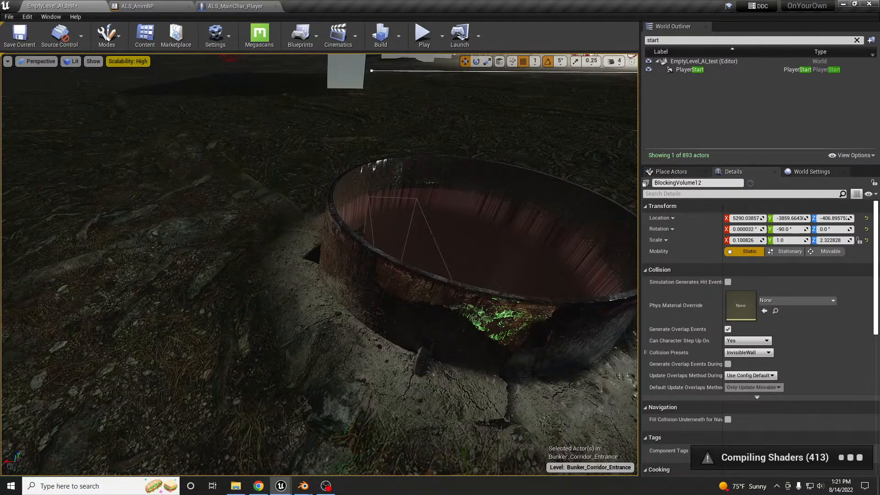
scroll(460, 247, "down", 4)
right_click_drag(461, 246, 482, 255)
key("ctrl+s")
Play-test climbing the shaft ladder through the manhole to the surface, end the session and close the Message Log
key("w")
key("w")
key("w")
key("s")
key("w")
key("s")
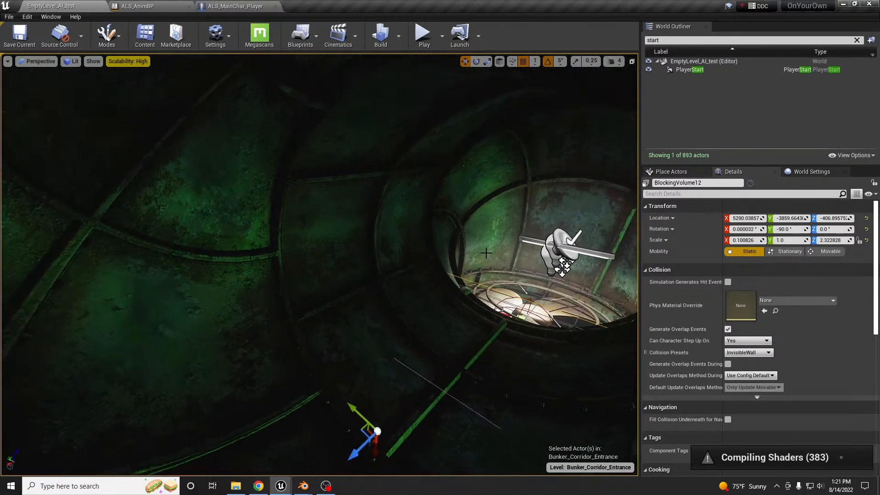
key("alt+p")
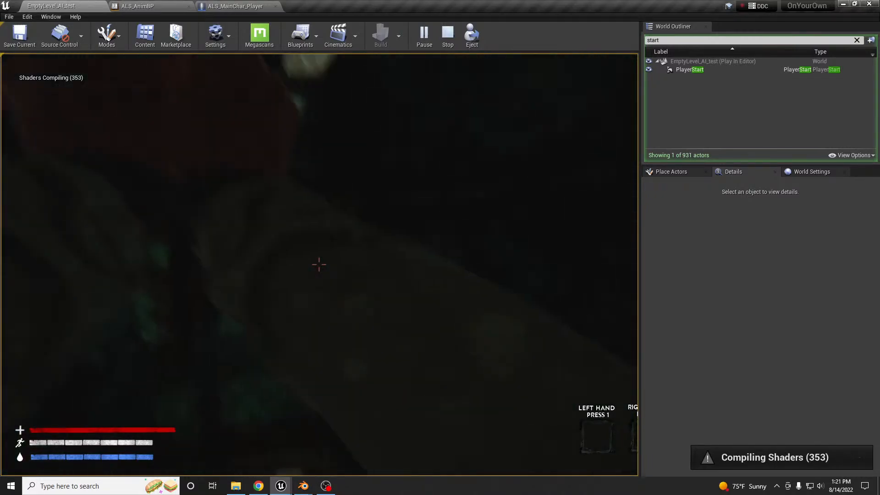
key("space")
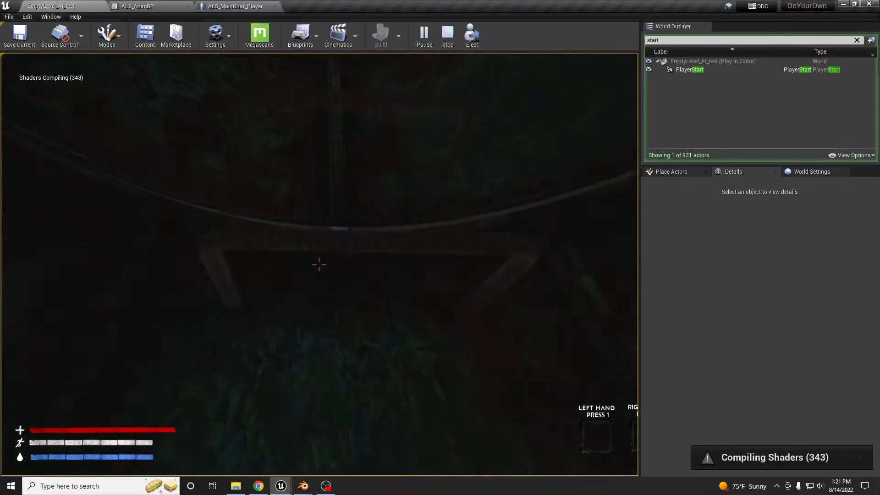
key("w")
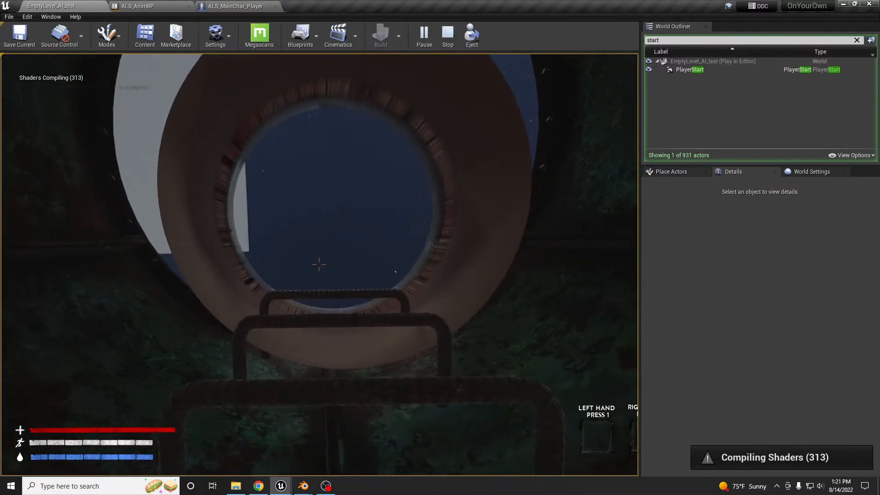
key("w")
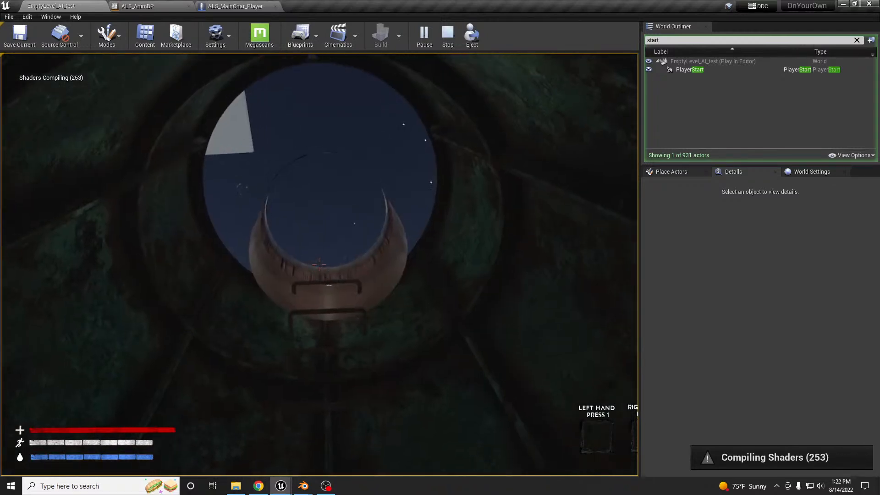
key("w")
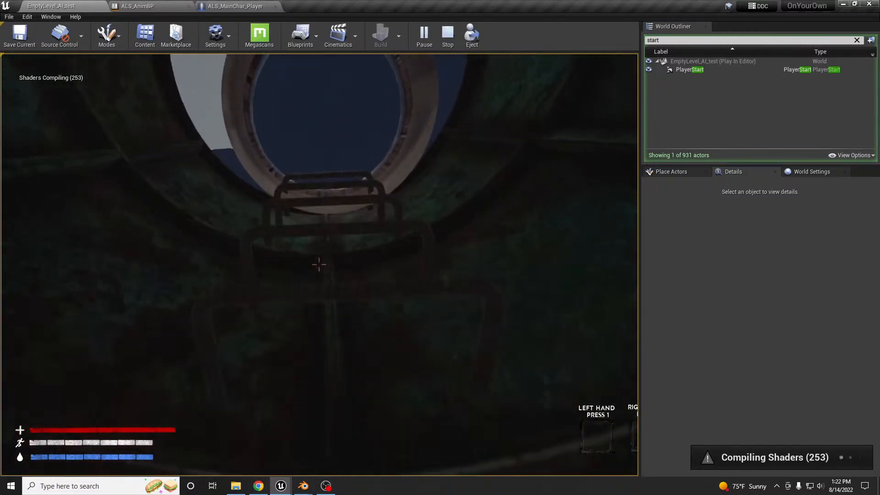
key("w")
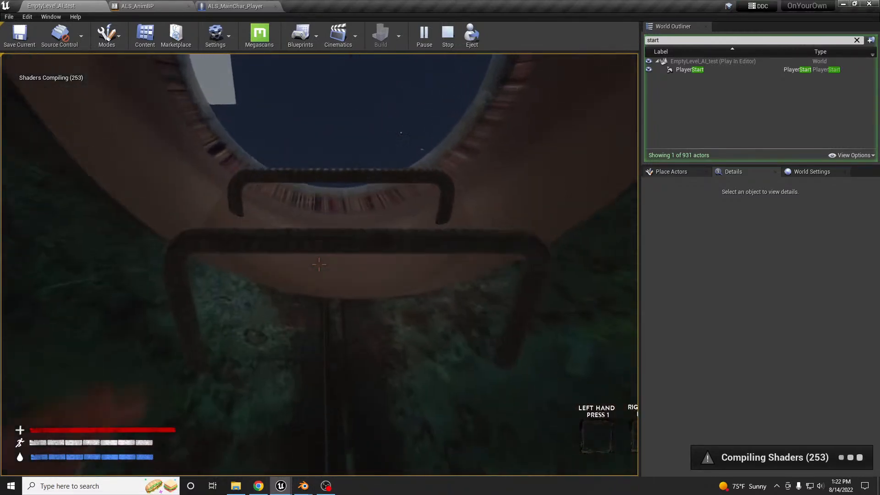
key("w")
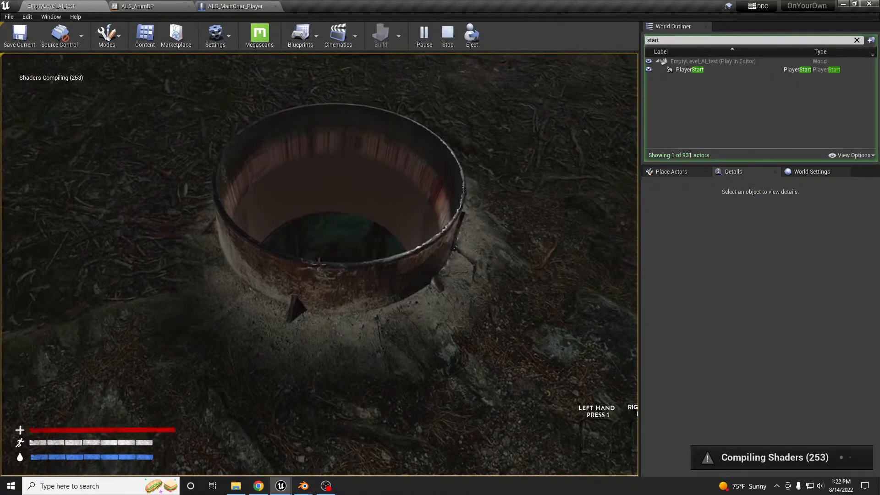
key("Escape")
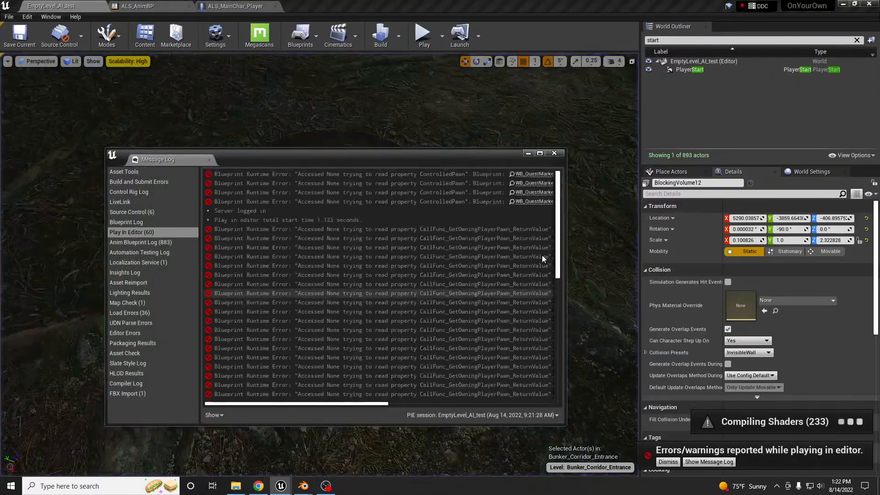
left_click(564, 153)
Select BP_Zone_Ladder6 together with its rung mesh and raise both so the upper rungs reach the manhole rim
mouse_move(545, 184)
right_mouse_down()
mouse_move(568, 197)
mouse_move(559, 138)
mouse_move(545, 185)
right_mouse_up()
key("w")
key("s")
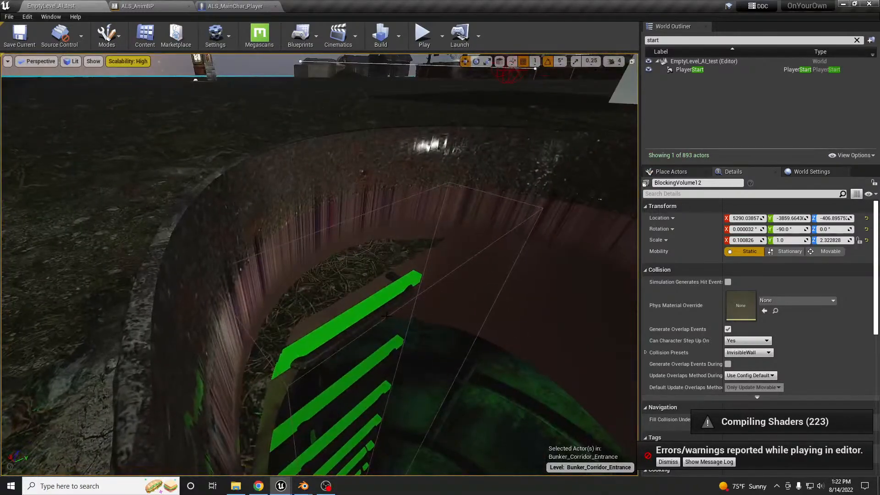
left_click(364, 317)
right_click_drag(364, 316, 364, 340)
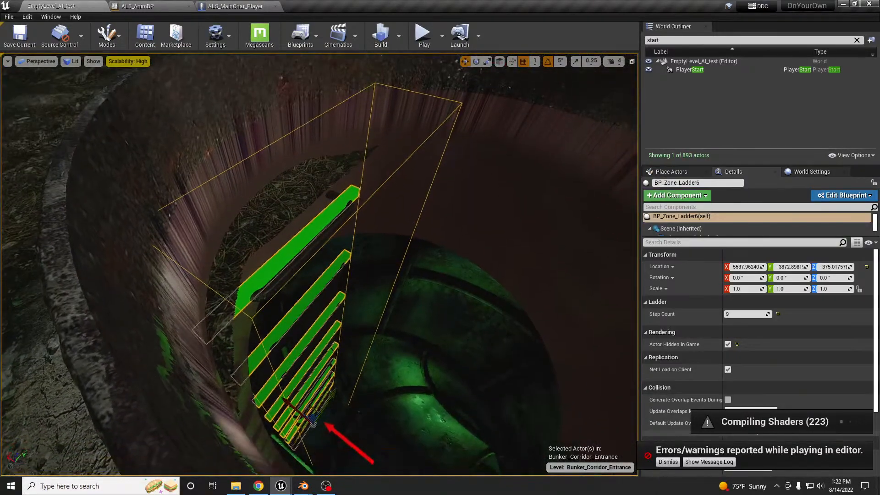
left_click(286, 274, "ctrl")
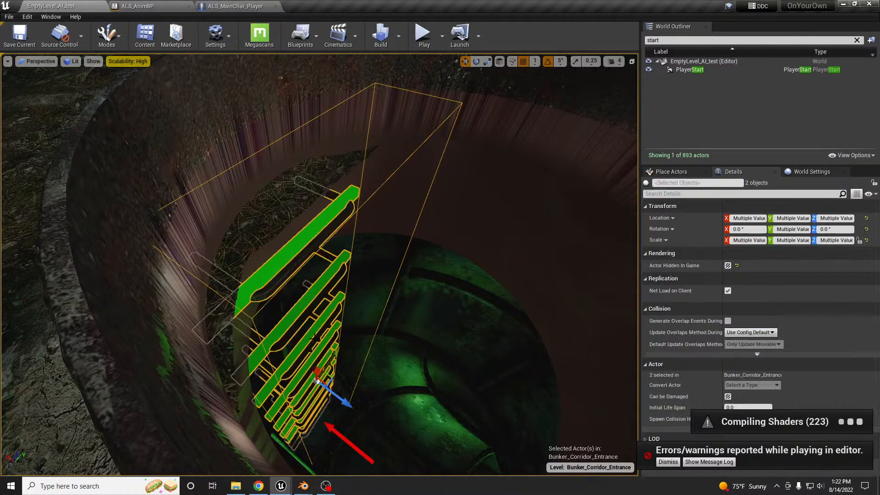
left_click_drag(318, 371, 315, 344)
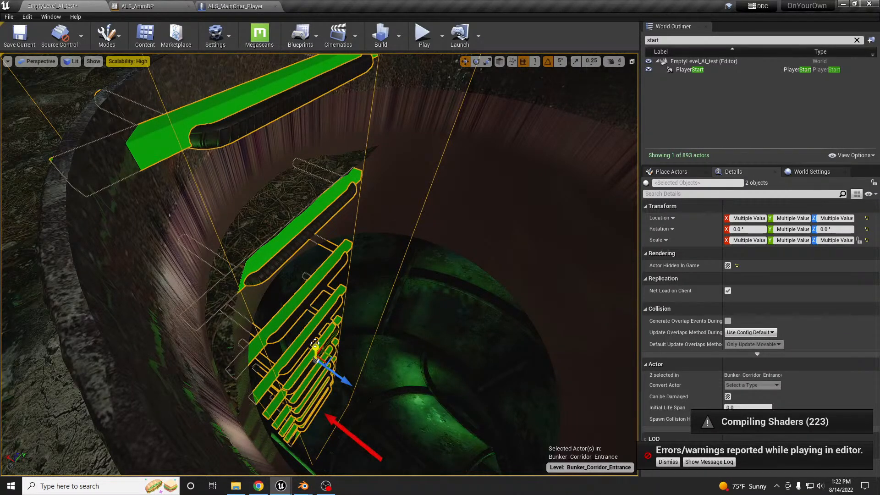
Play-test the climb on the raised ladder from the bunker pipe, end the session and close the Message Log
key("alt+p")
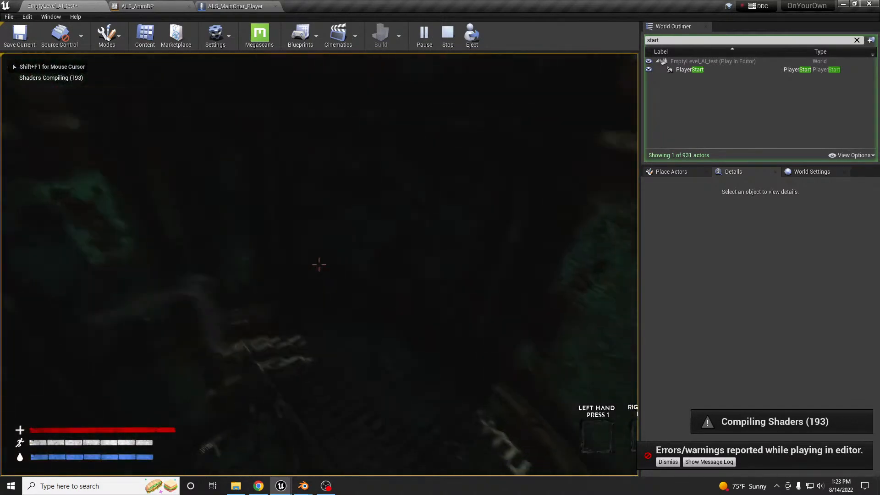
key("space")
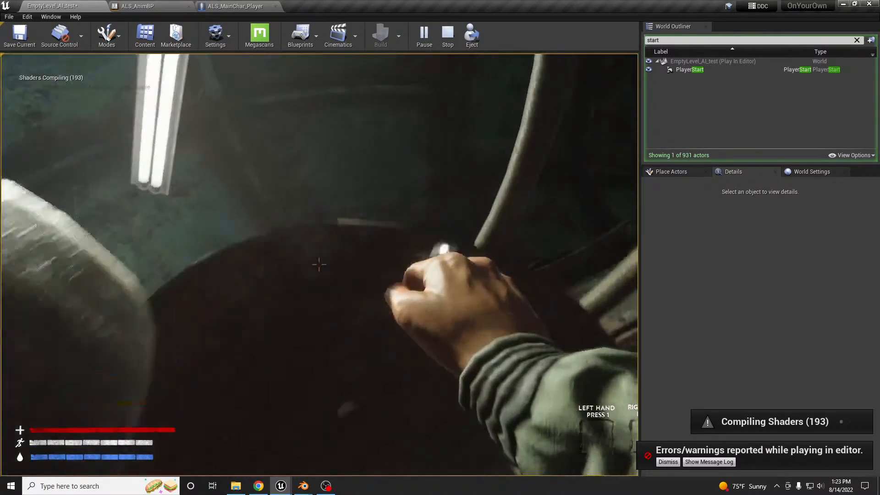
key("w")
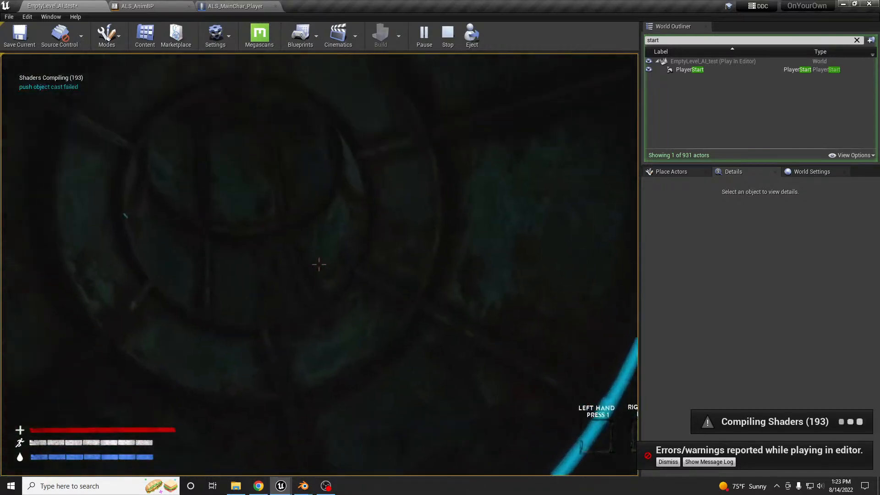
key("w")
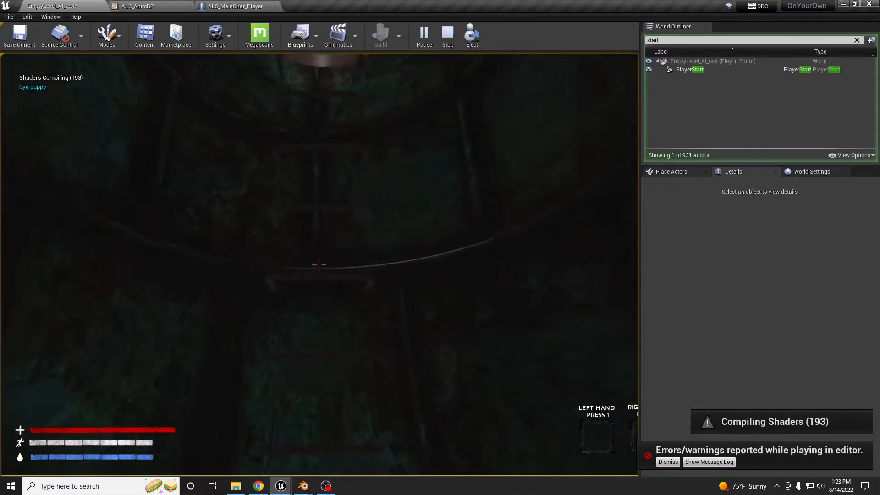
key("w")
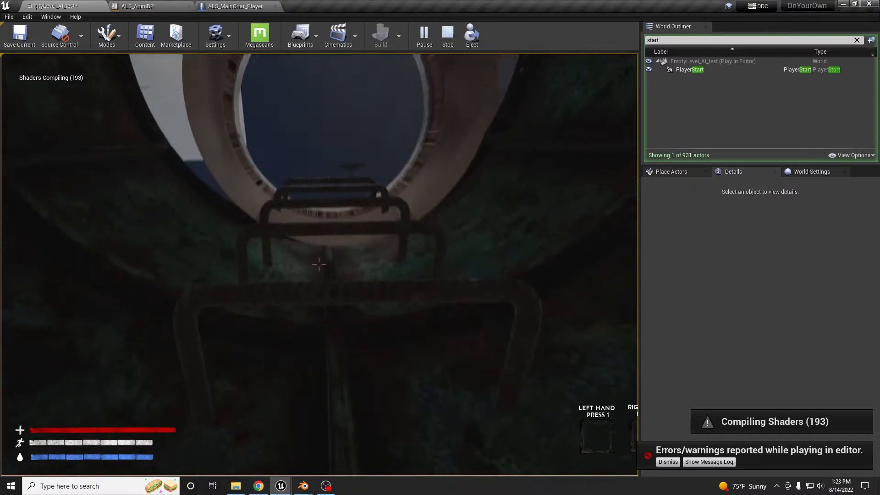
key("w")
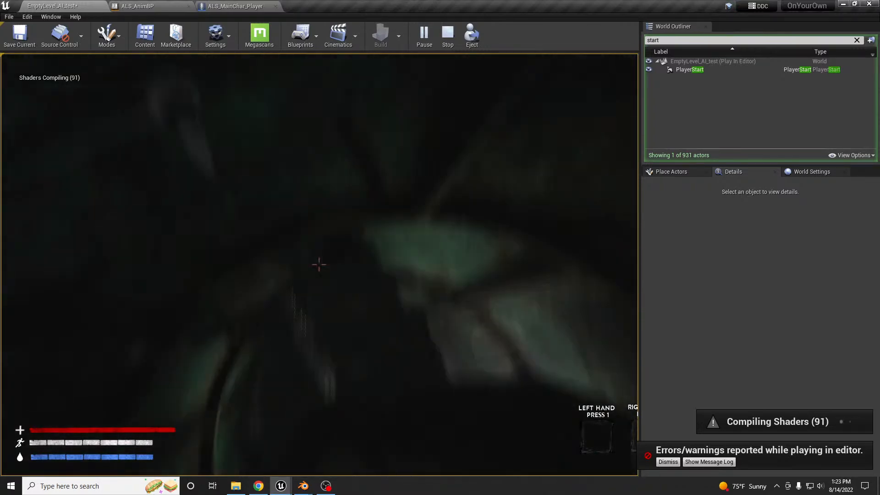
key("Escape")
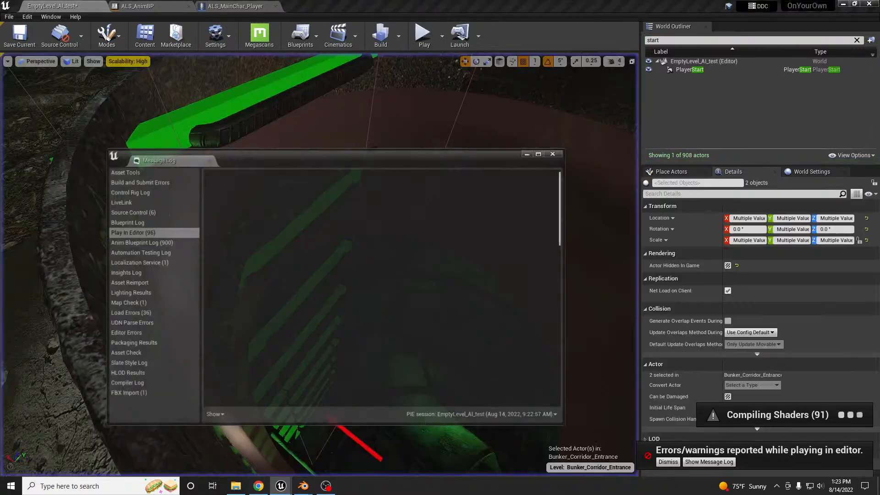
left_click(555, 153)
Save the level and dismiss the error notifications left by the play sessions
right_click_drag(463, 216, 439, 160)
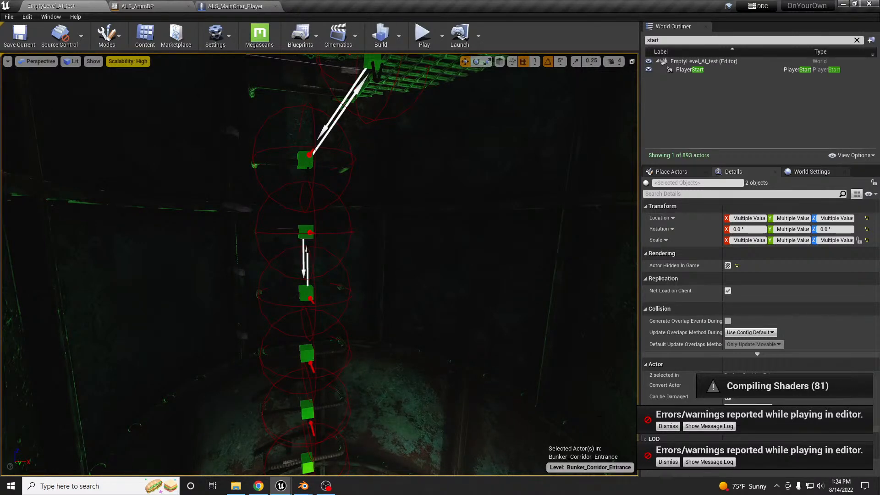
left_click(668, 426)
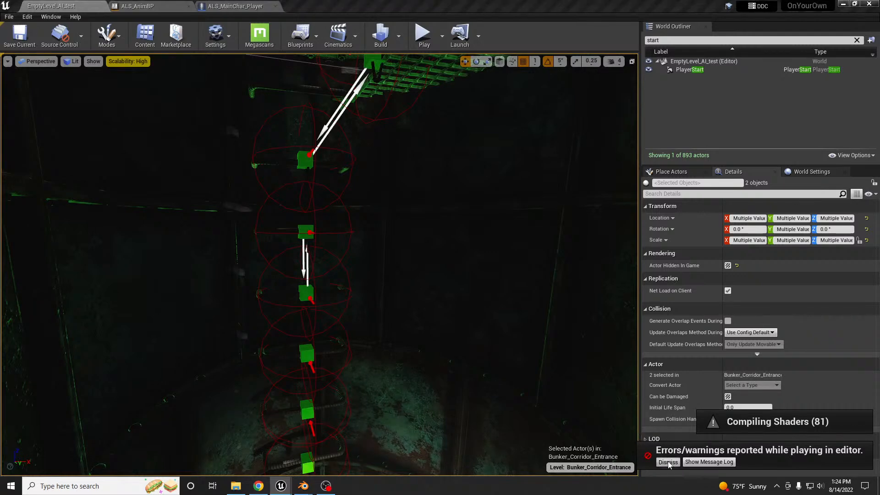
left_click(669, 462)
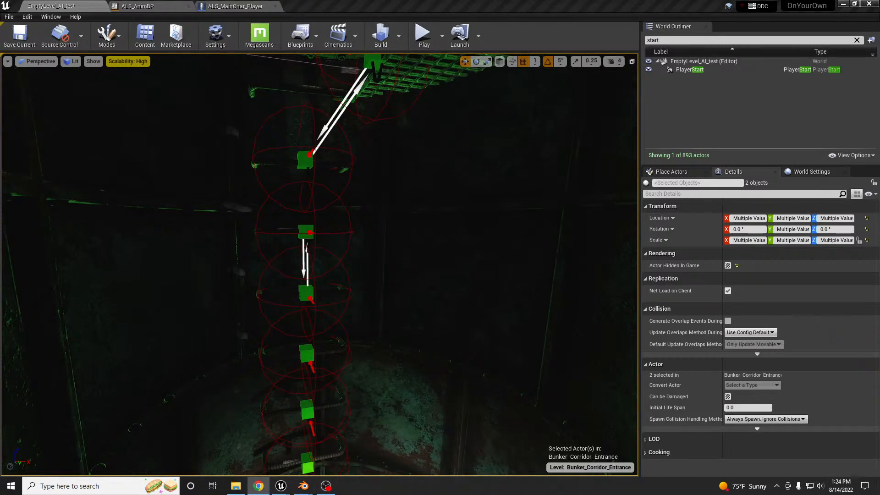
Examine the bunker shaft's rungs, the grated floor and the large horizontal pipe beyond the ladder
middle_click_drag(430, 374, 435, 438)
scroll(372, 326, "down", 5)
scroll(371, 325, "up", 4)
middle_click_drag(372, 325, 368, 369)
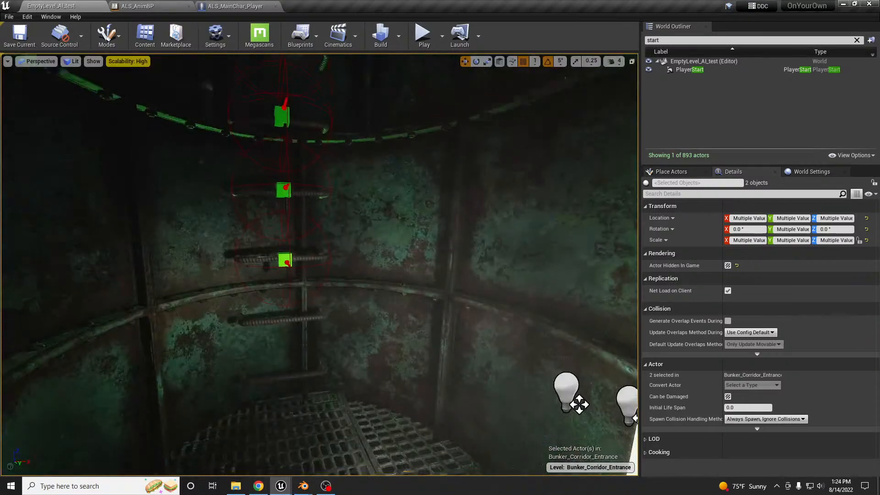
scroll(368, 328, "down", 4)
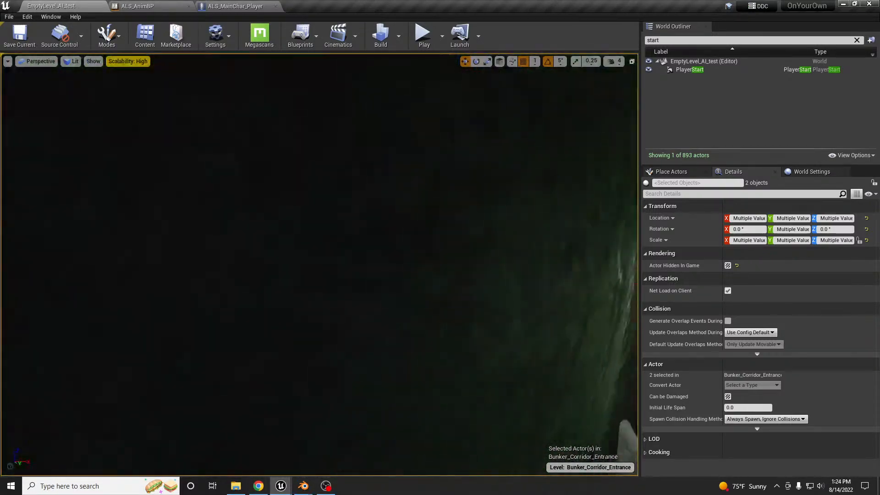
scroll(368, 328, "up", 3)
scroll(368, 328, "up", 2)
right_click_drag(367, 326, 449, 328)
middle_click_drag(367, 327, 358, 426)
right_click_drag(367, 328, 156, 325)
right_click_drag(366, 327, 419, 318)
key("w")
key("s")
key("a")
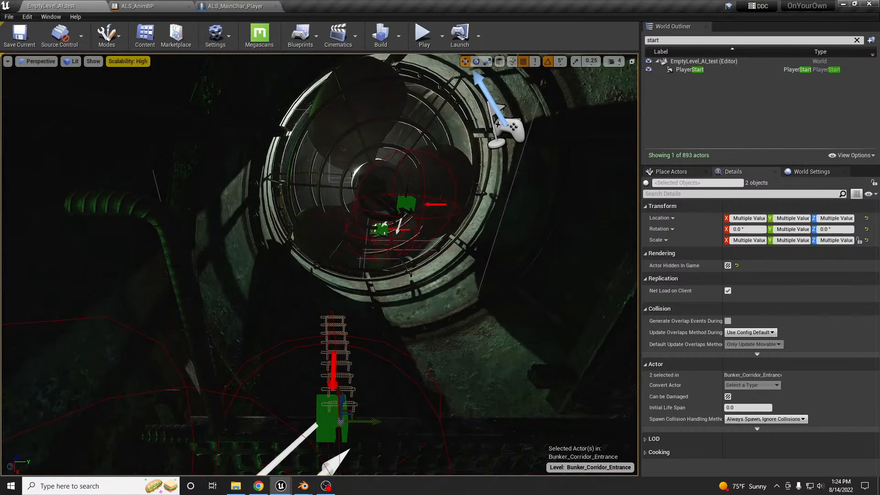
mouse_move(329, 491)
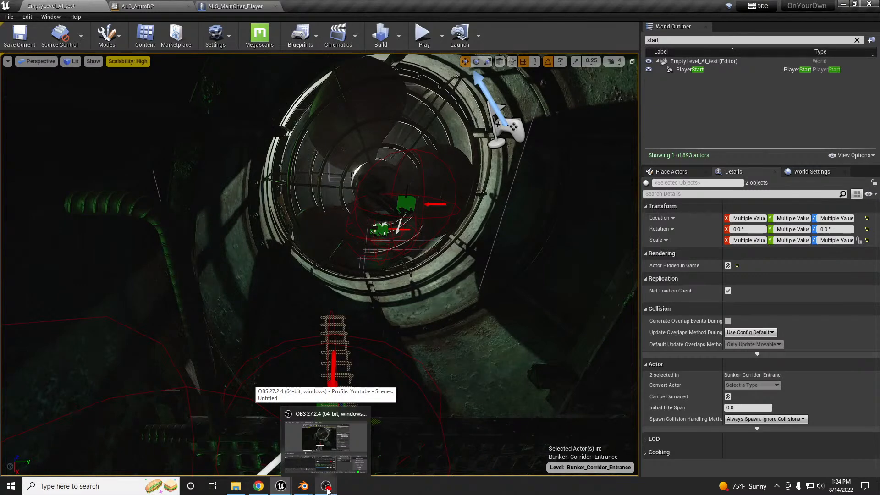
left_click(329, 490)
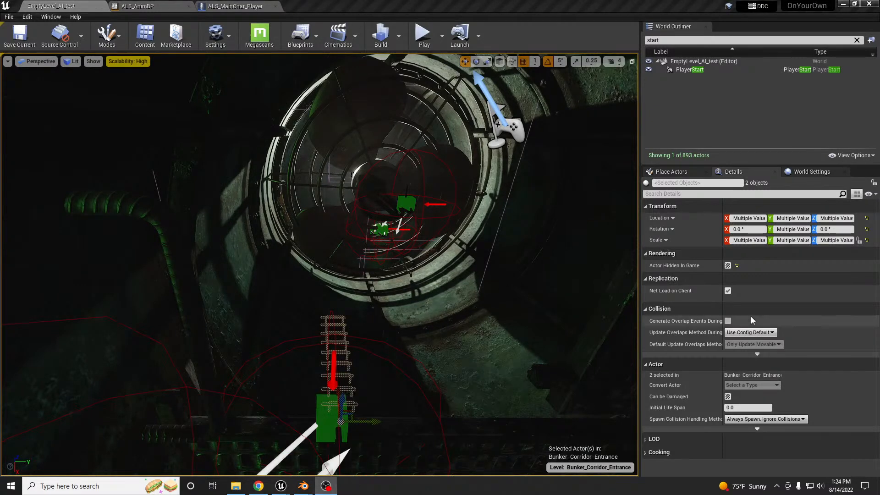